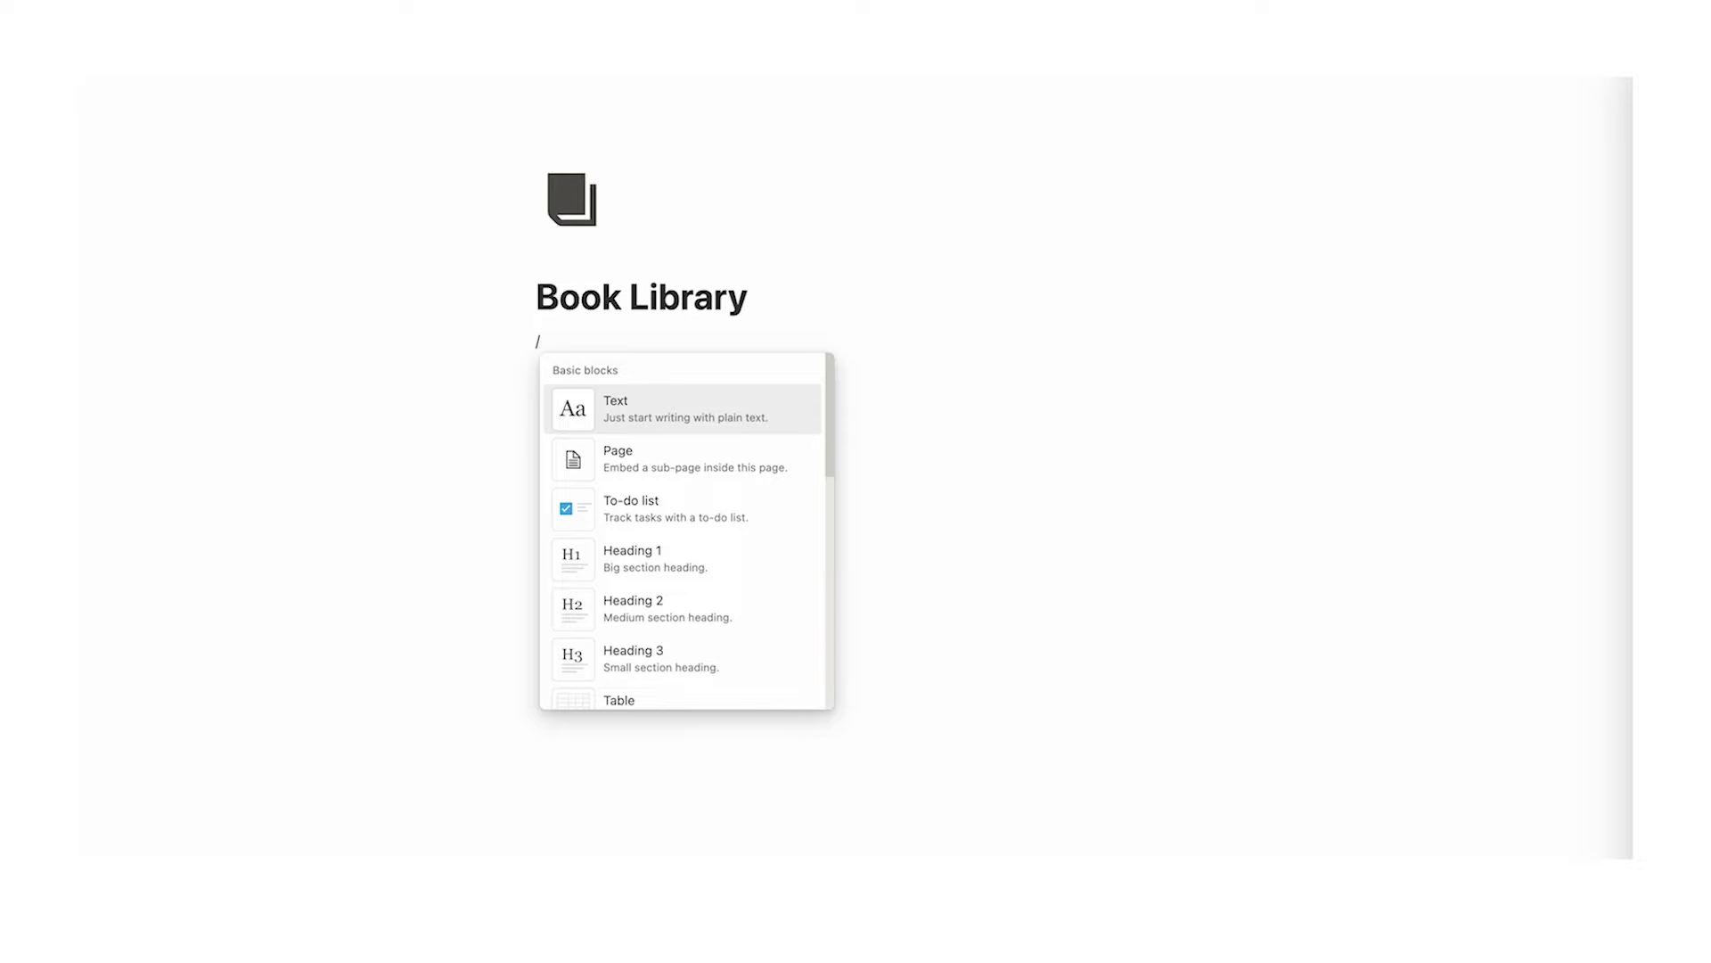
Step: Insert a gallery view on the Book Library page, backed by a new database titled "Book Library"
{"action": "type", "text": "d"}
{"action": "key", "text": "BackSpace"}
{"action": "type", "text": "data"}
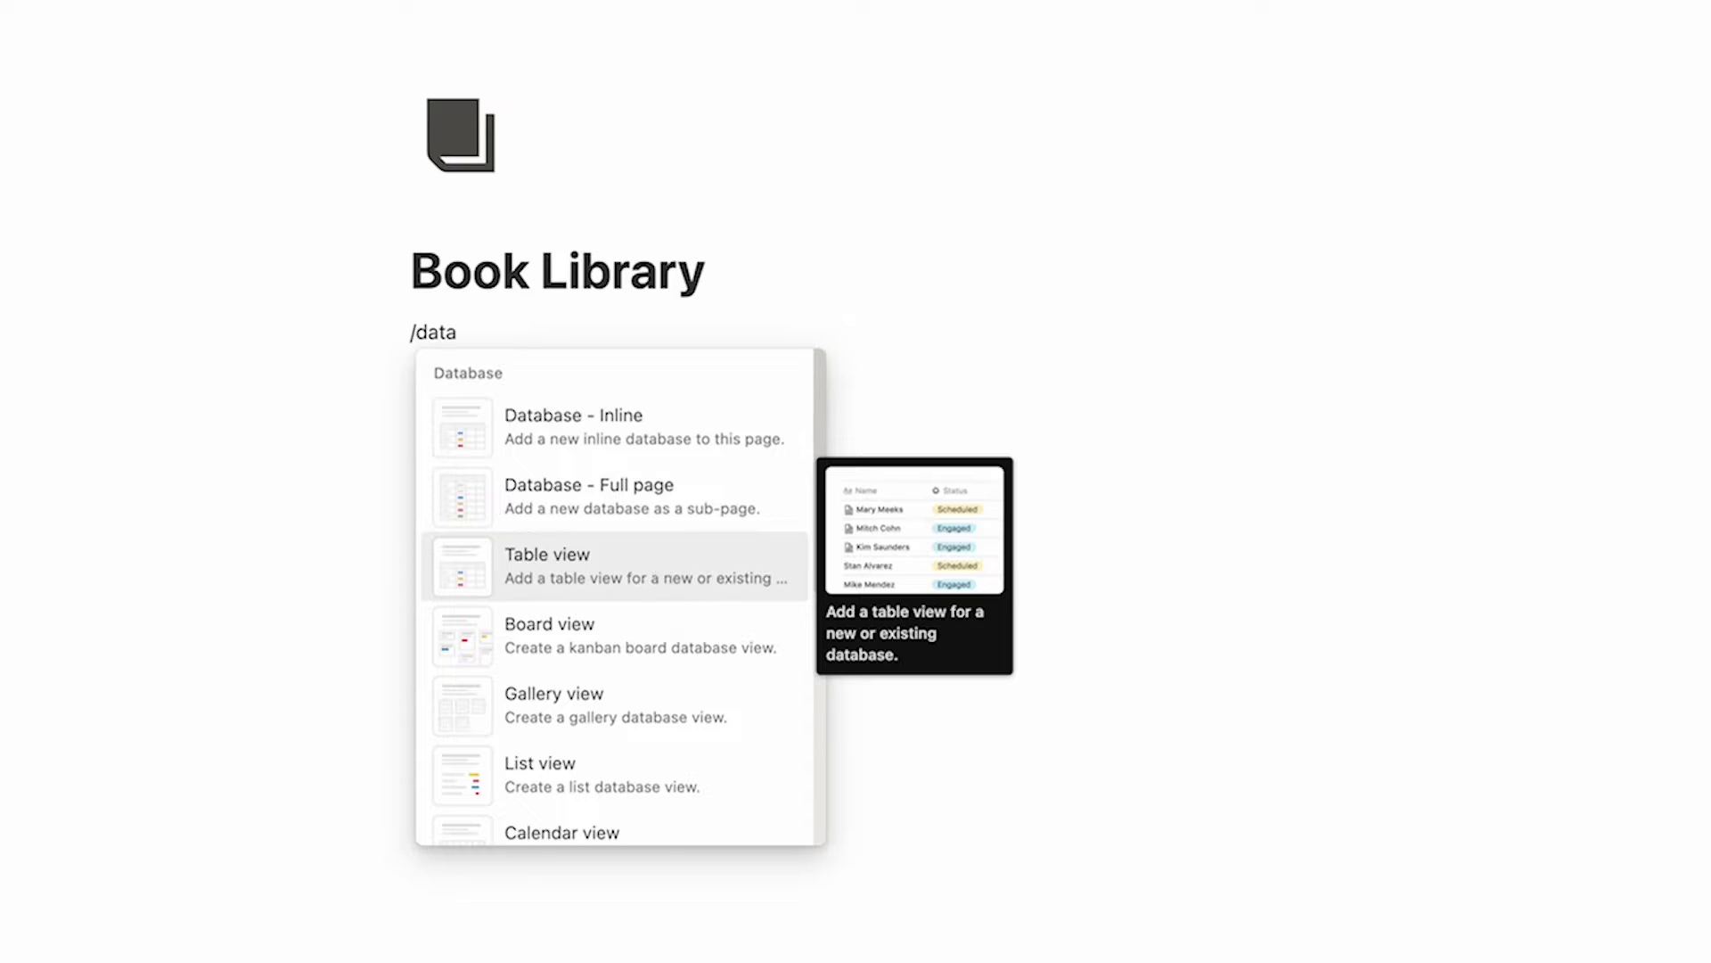
{"action": "key", "text": "BackSpace"}
{"action": "key", "text": "BackSpace"}
{"action": "key", "text": "BackSpace"}
{"action": "key", "text": "BackSpace"}
{"action": "type", "text": "gall"}
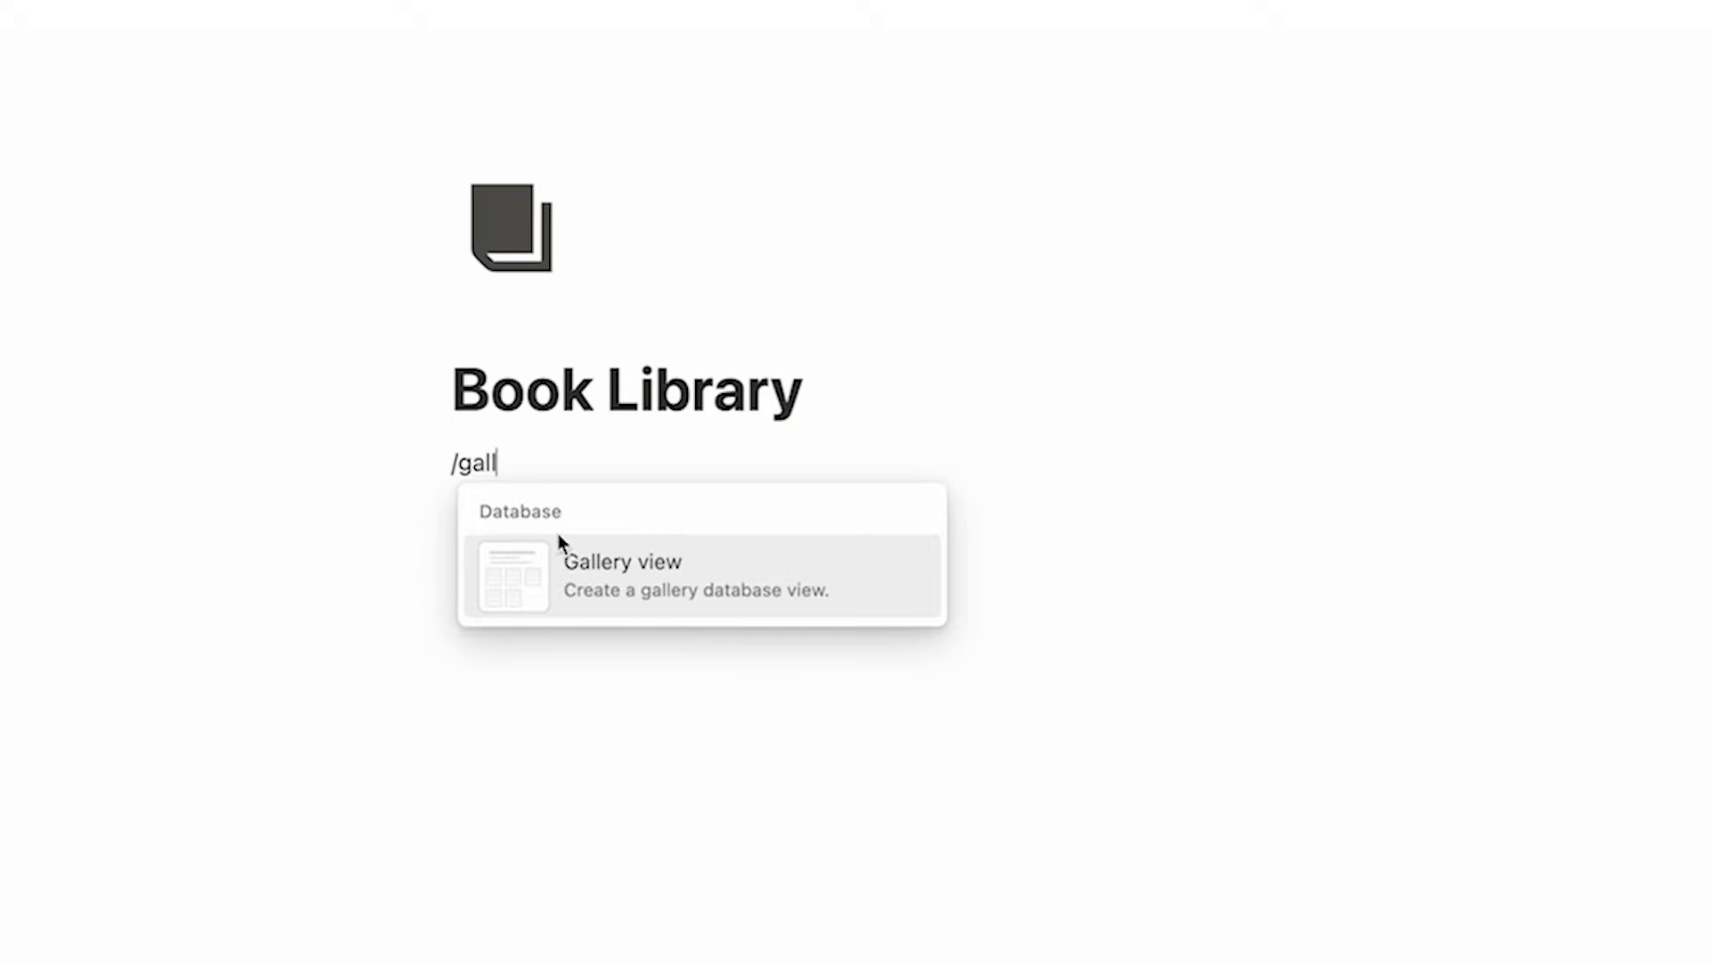
{"action": "left_click", "coordinate": [704, 598]}
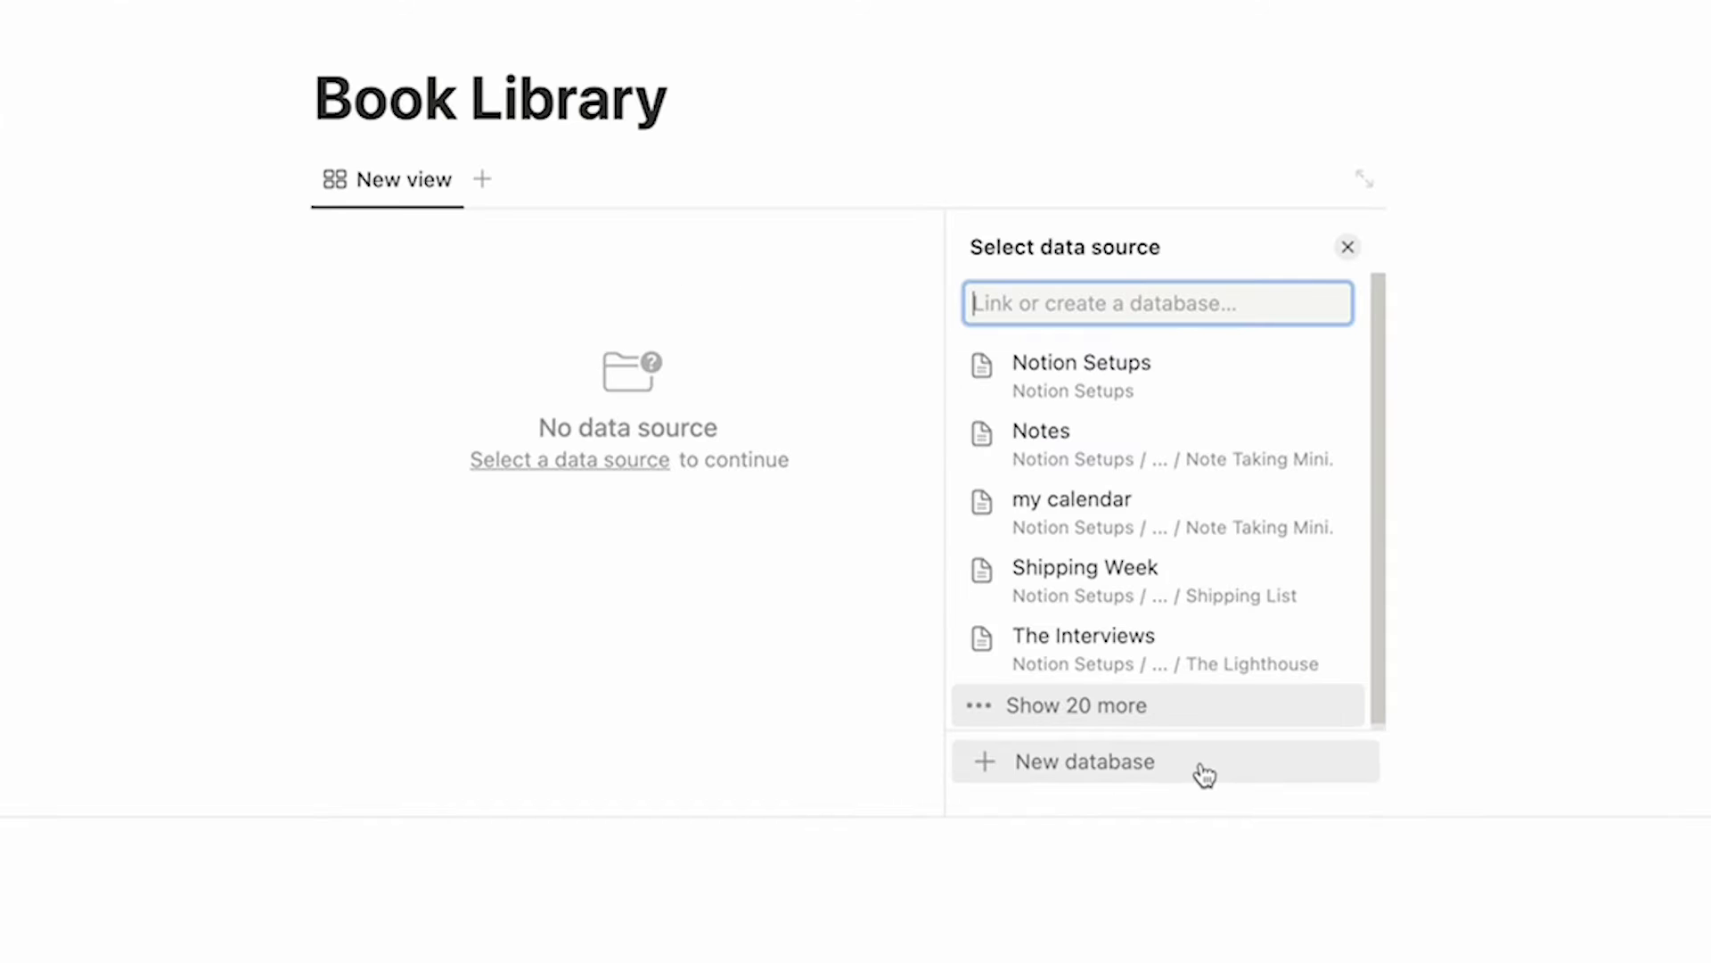
{"action": "left_click", "coordinate": [1204, 775]}
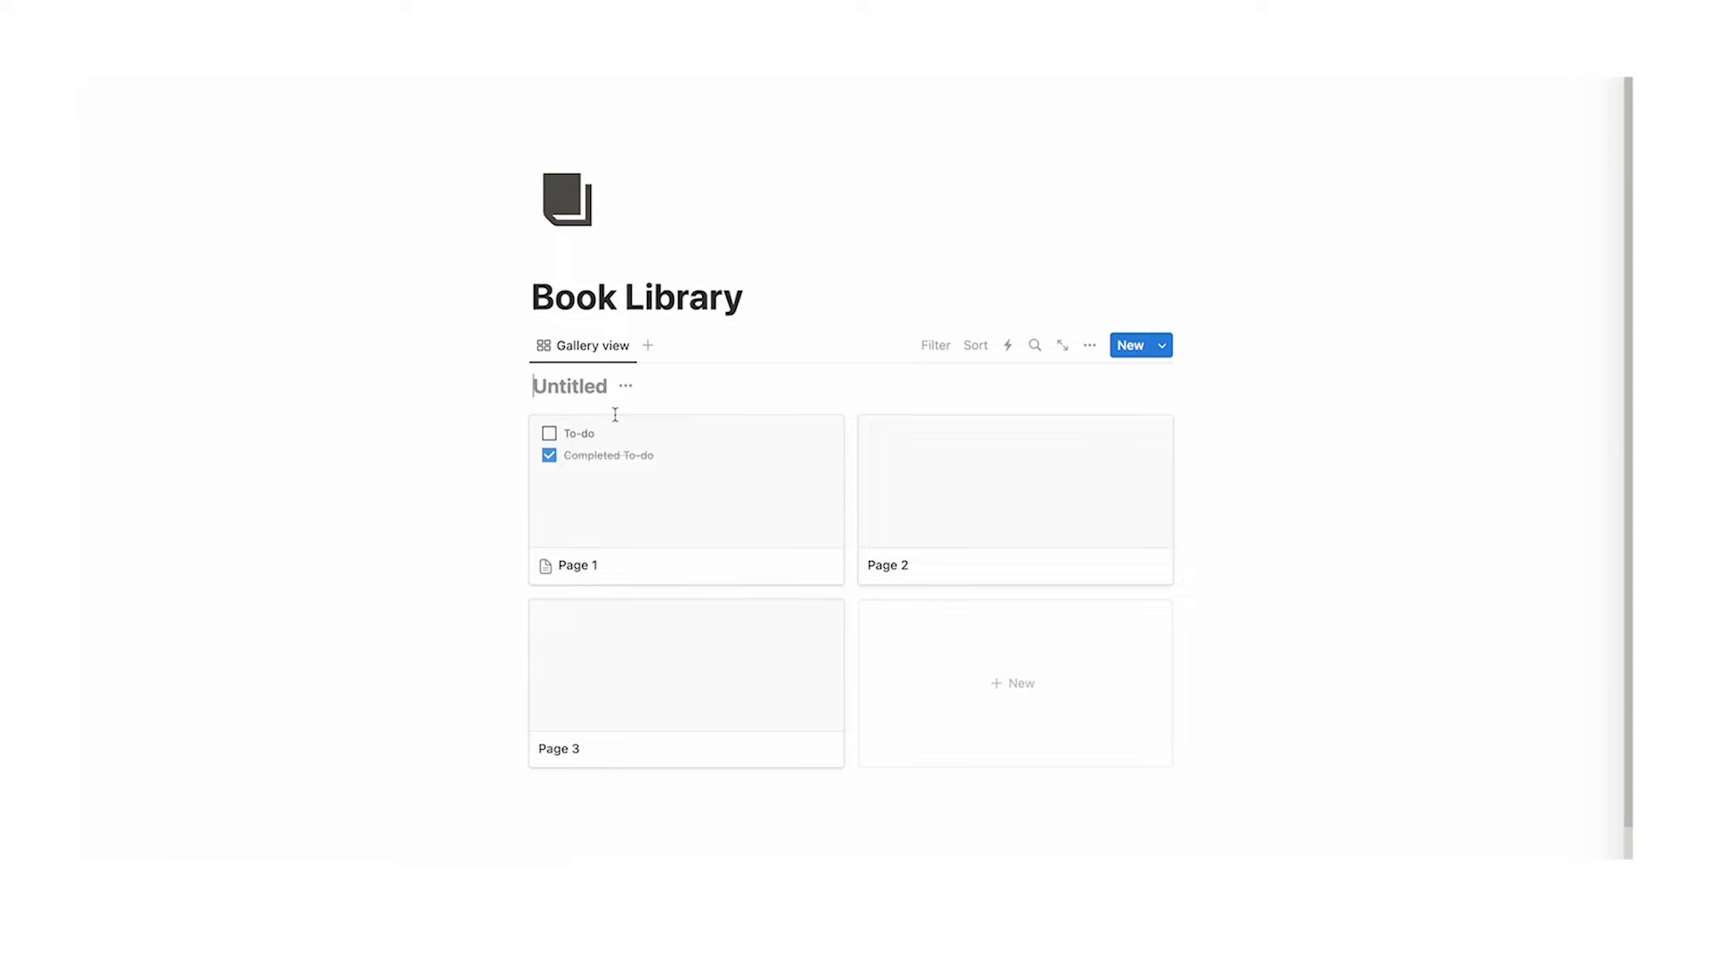
{"action": "type", "text": "Book Library"}
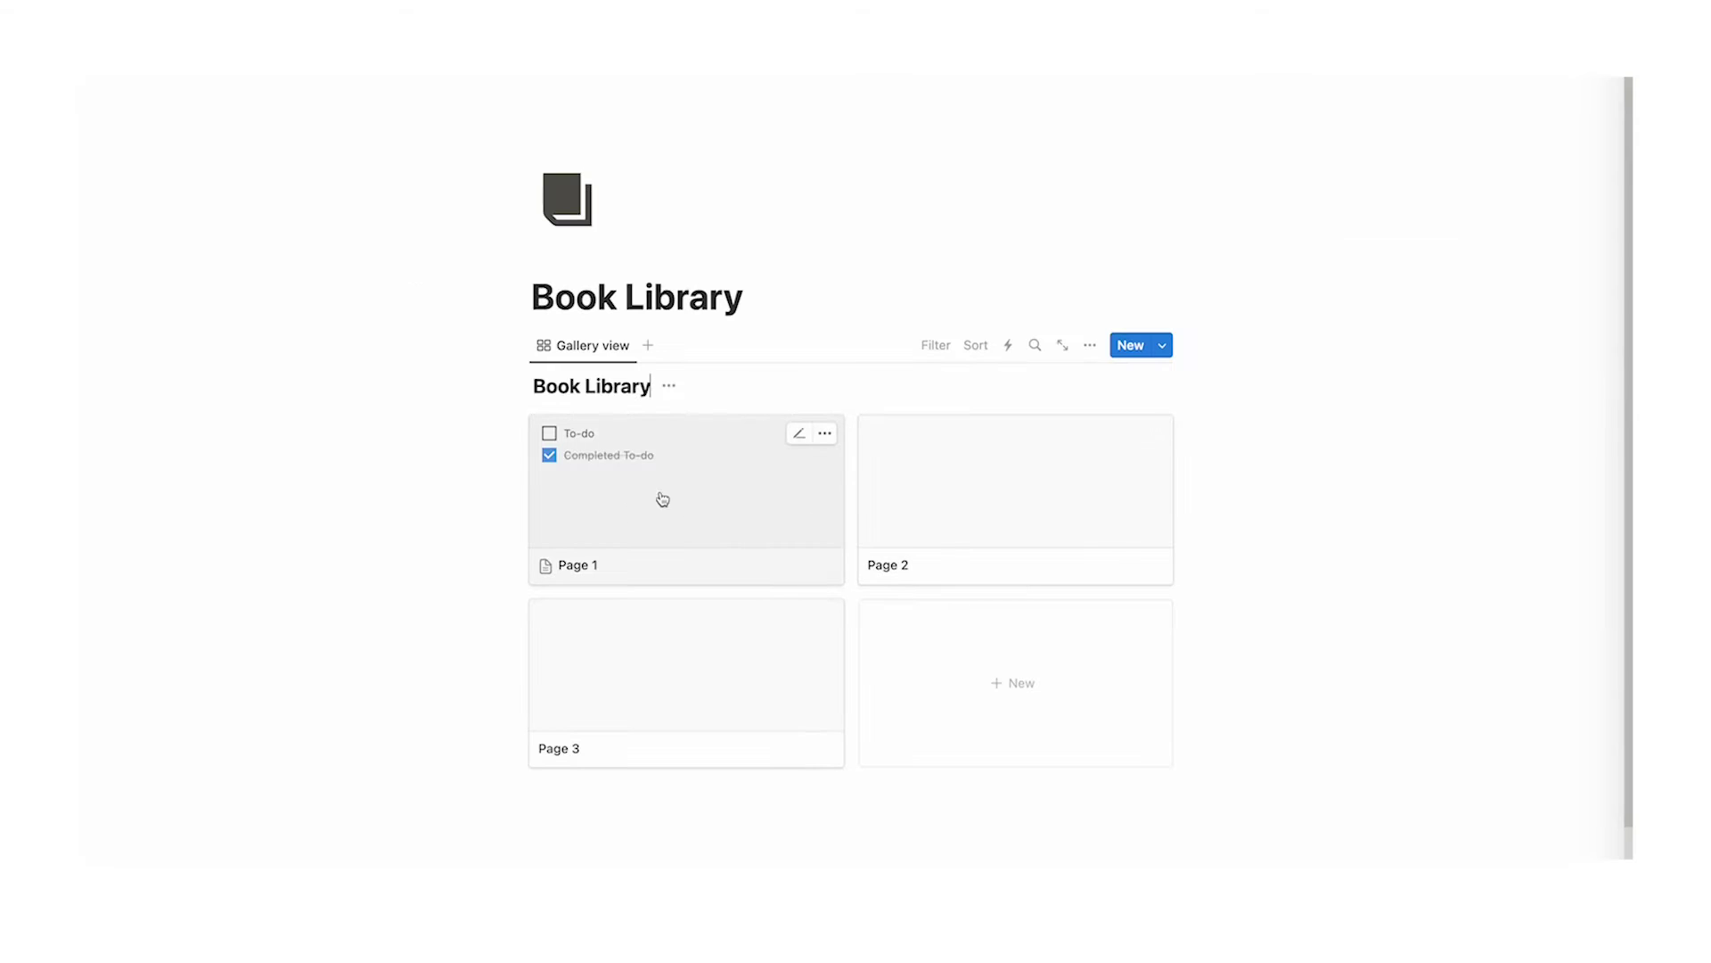
Step: Set the Book Library page to full width
{"action": "left_click", "coordinate": [1607, 59]}
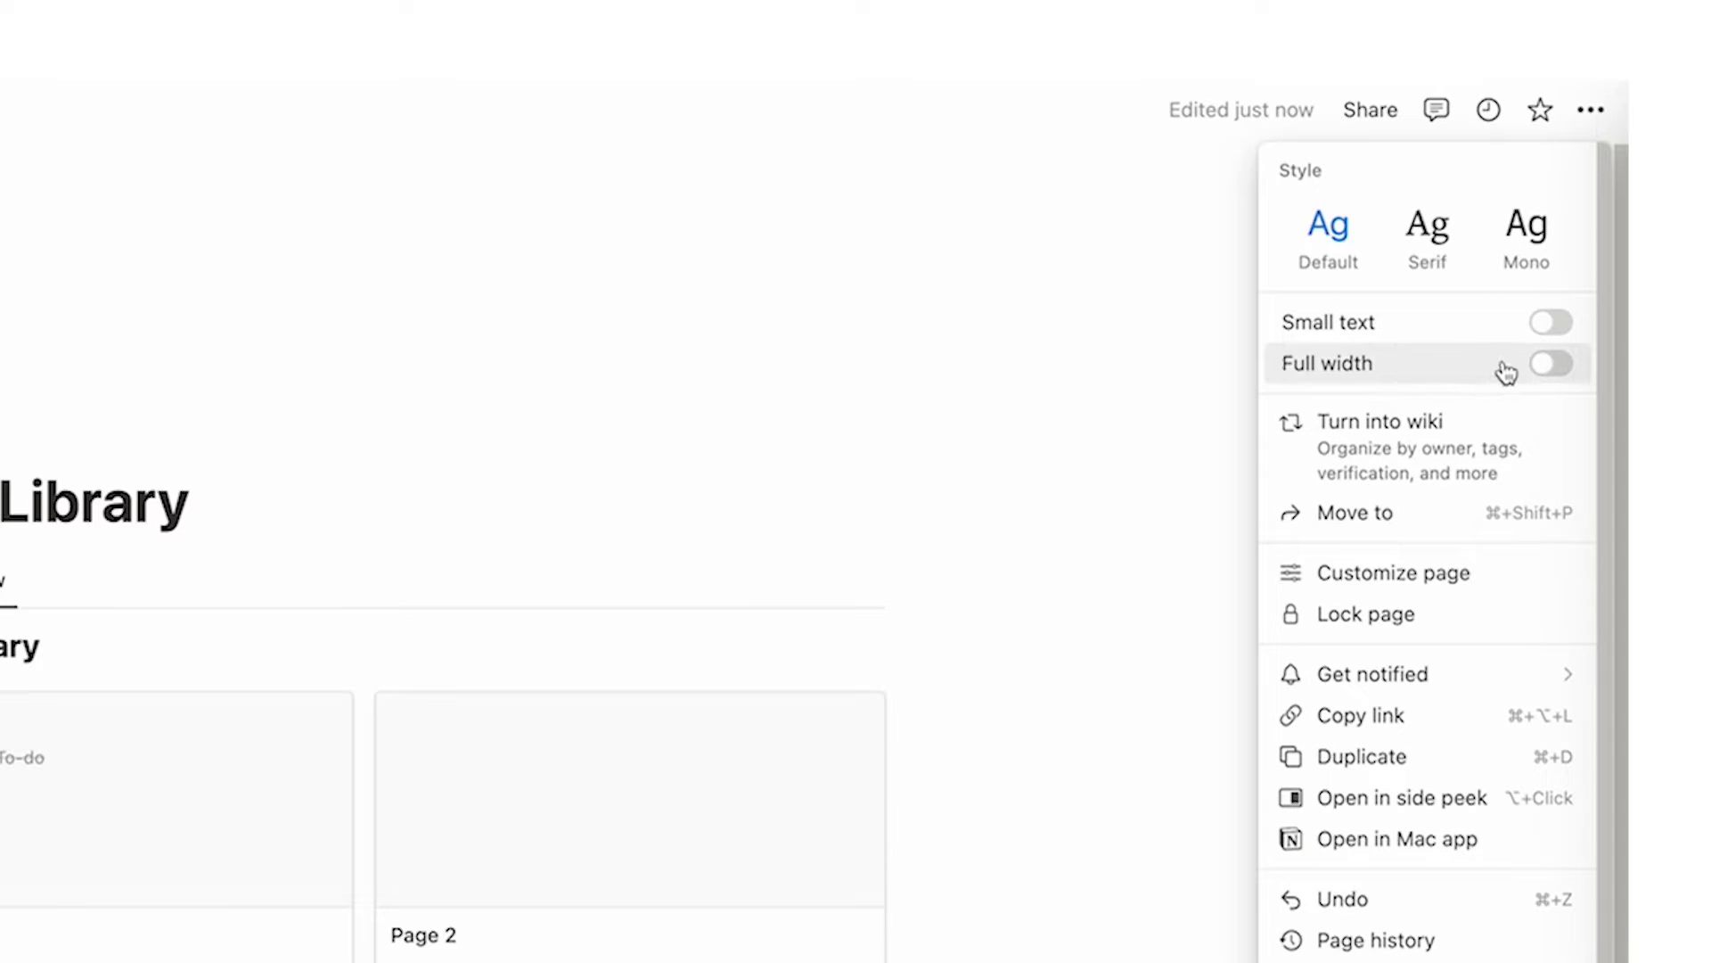
{"action": "left_click", "coordinate": [1571, 366]}
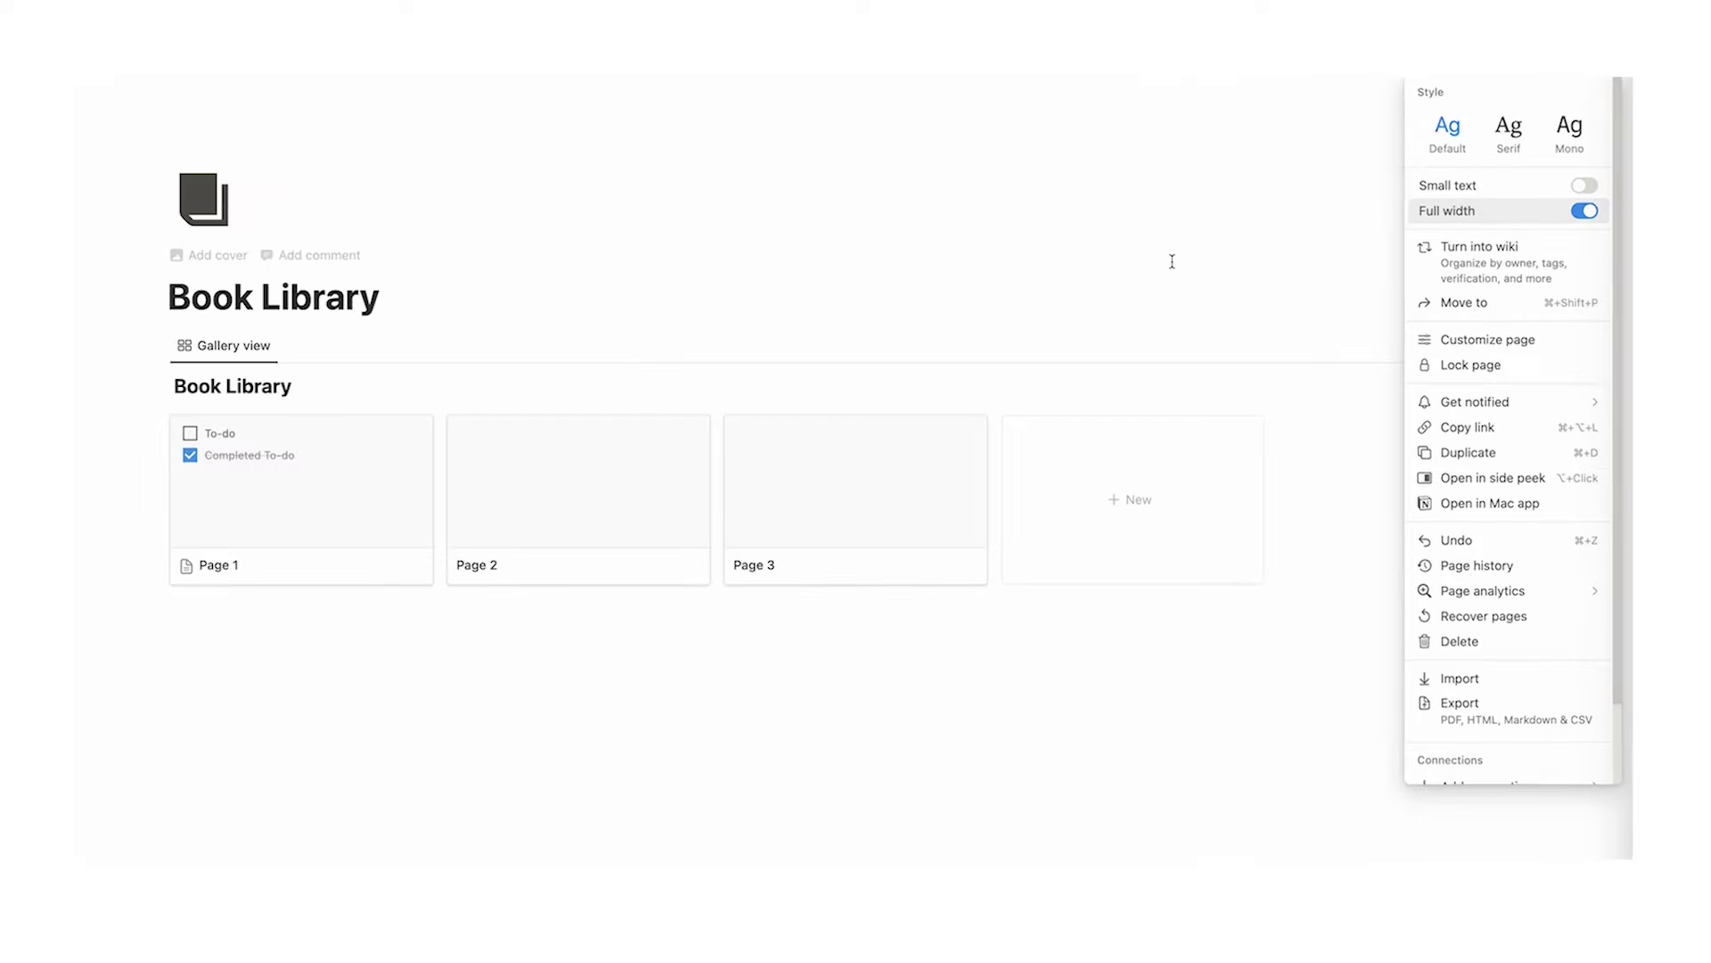
{"action": "left_click", "coordinate": [1169, 252]}
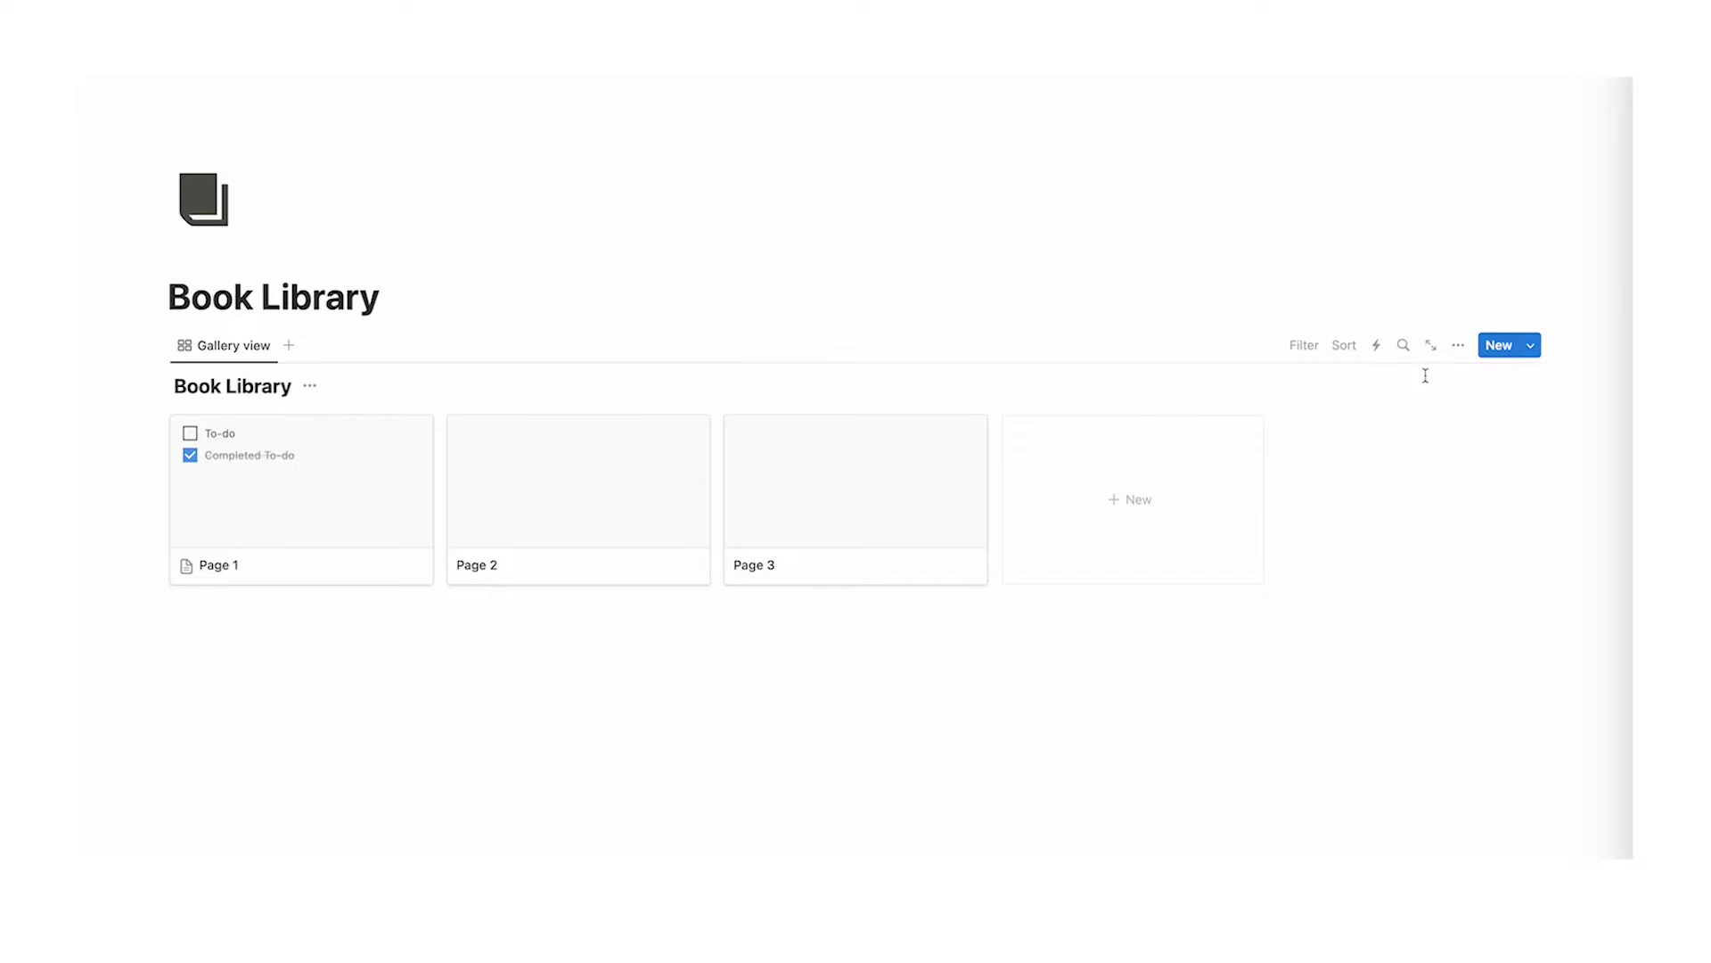
Step: Set the gallery view's card size to Small in its layout options
{"action": "left_click", "coordinate": [1457, 350]}
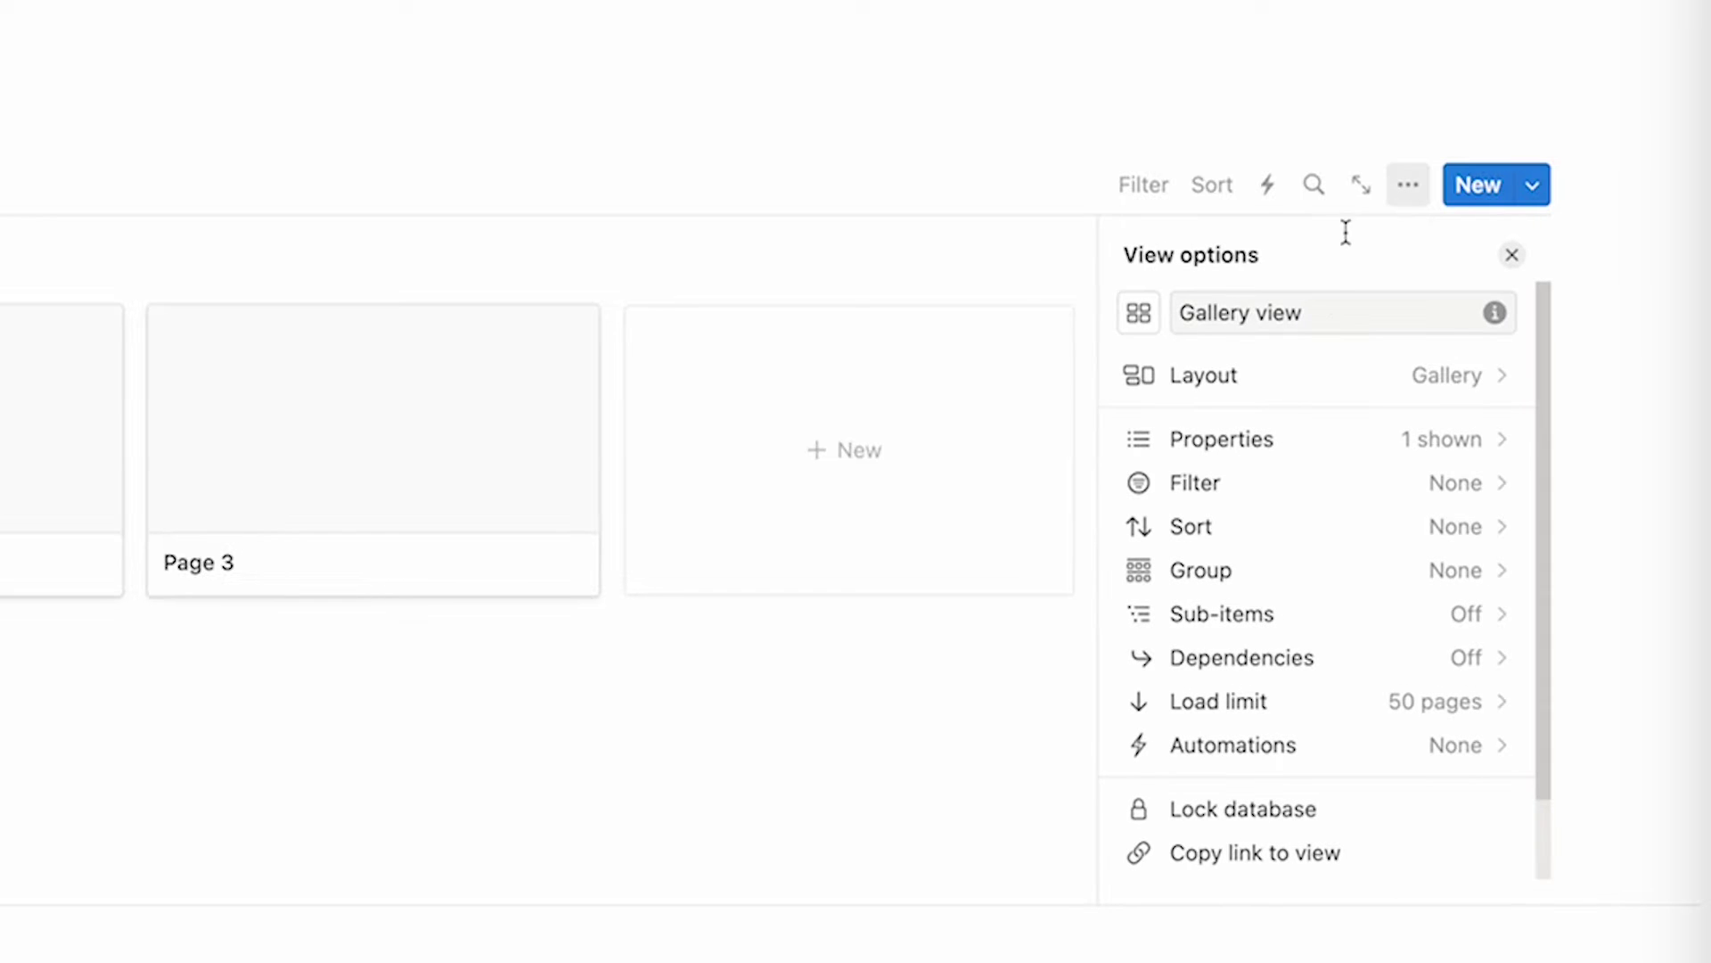
{"action": "left_click", "coordinate": [1304, 381]}
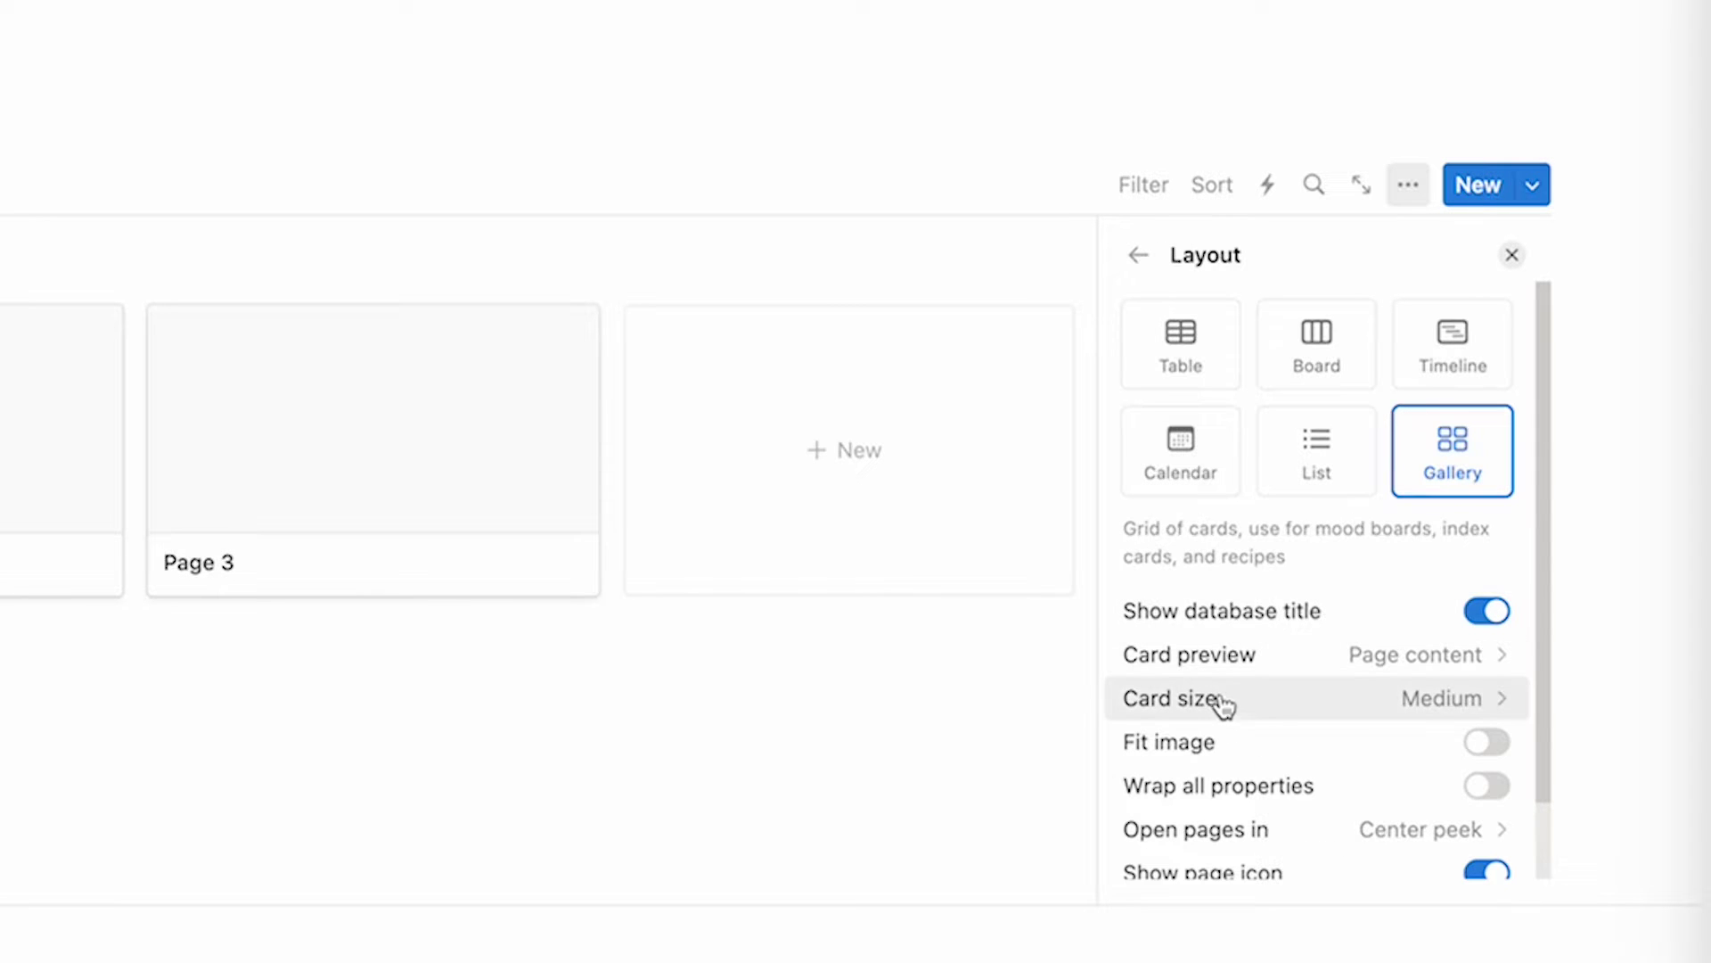
{"action": "left_click", "coordinate": [1291, 711]}
{"action": "left_click", "coordinate": [1285, 747]}
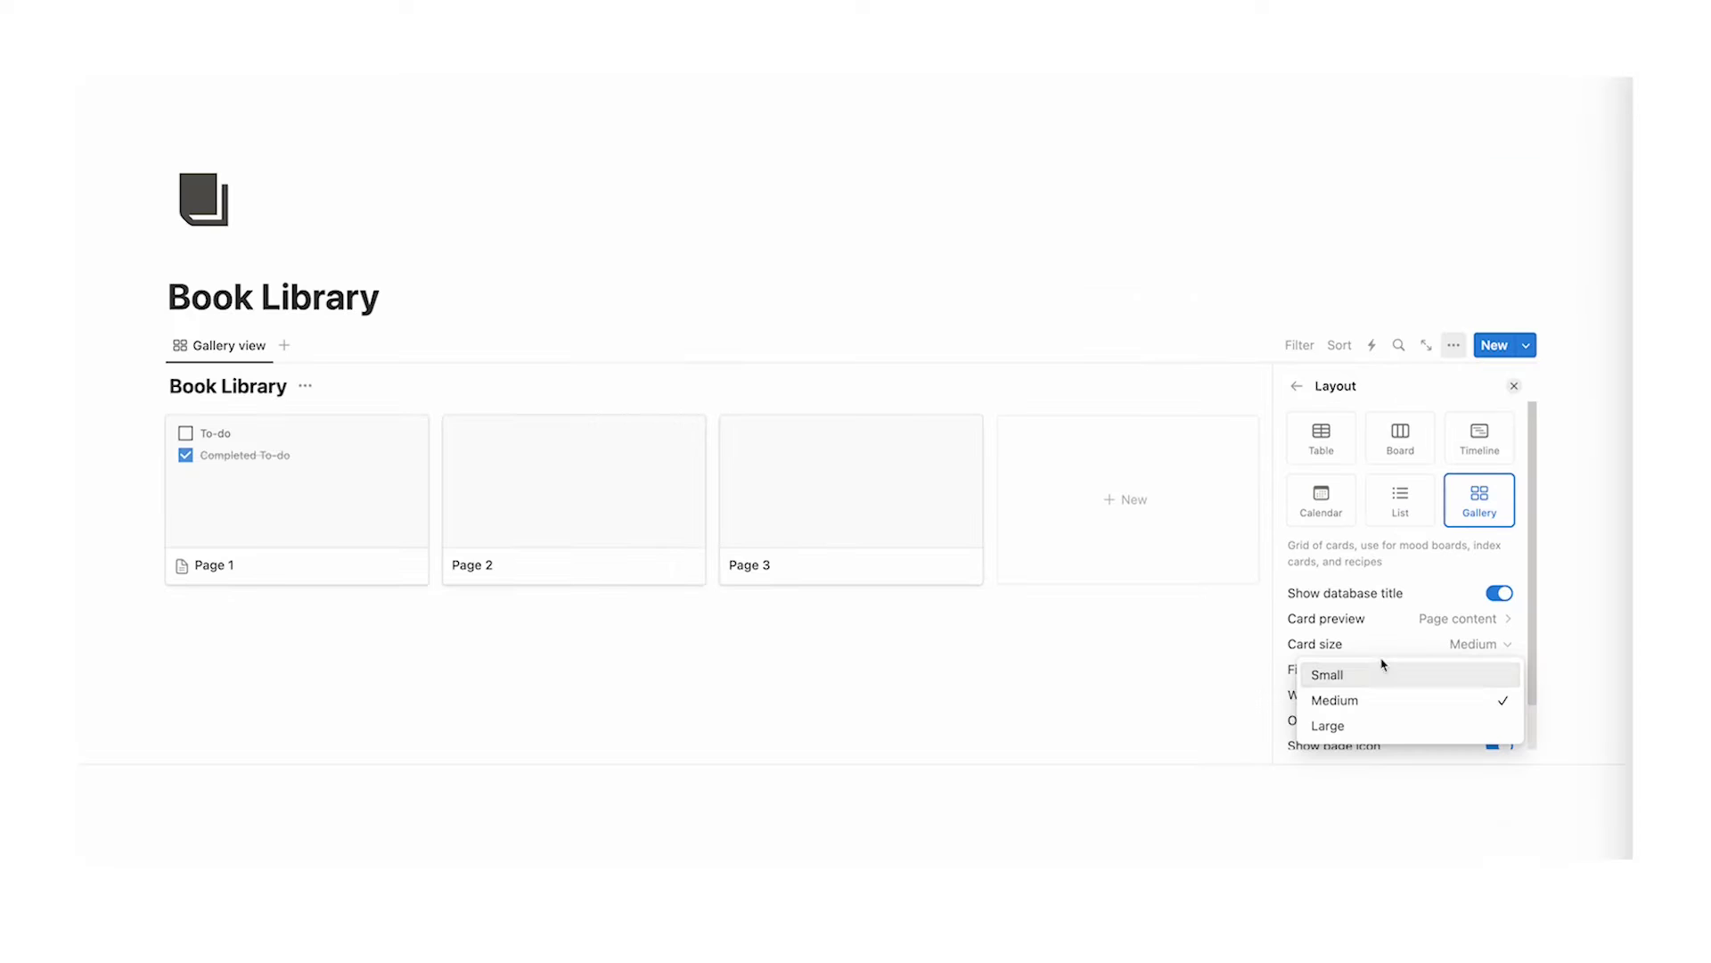
{"action": "left_click", "coordinate": [1061, 655]}
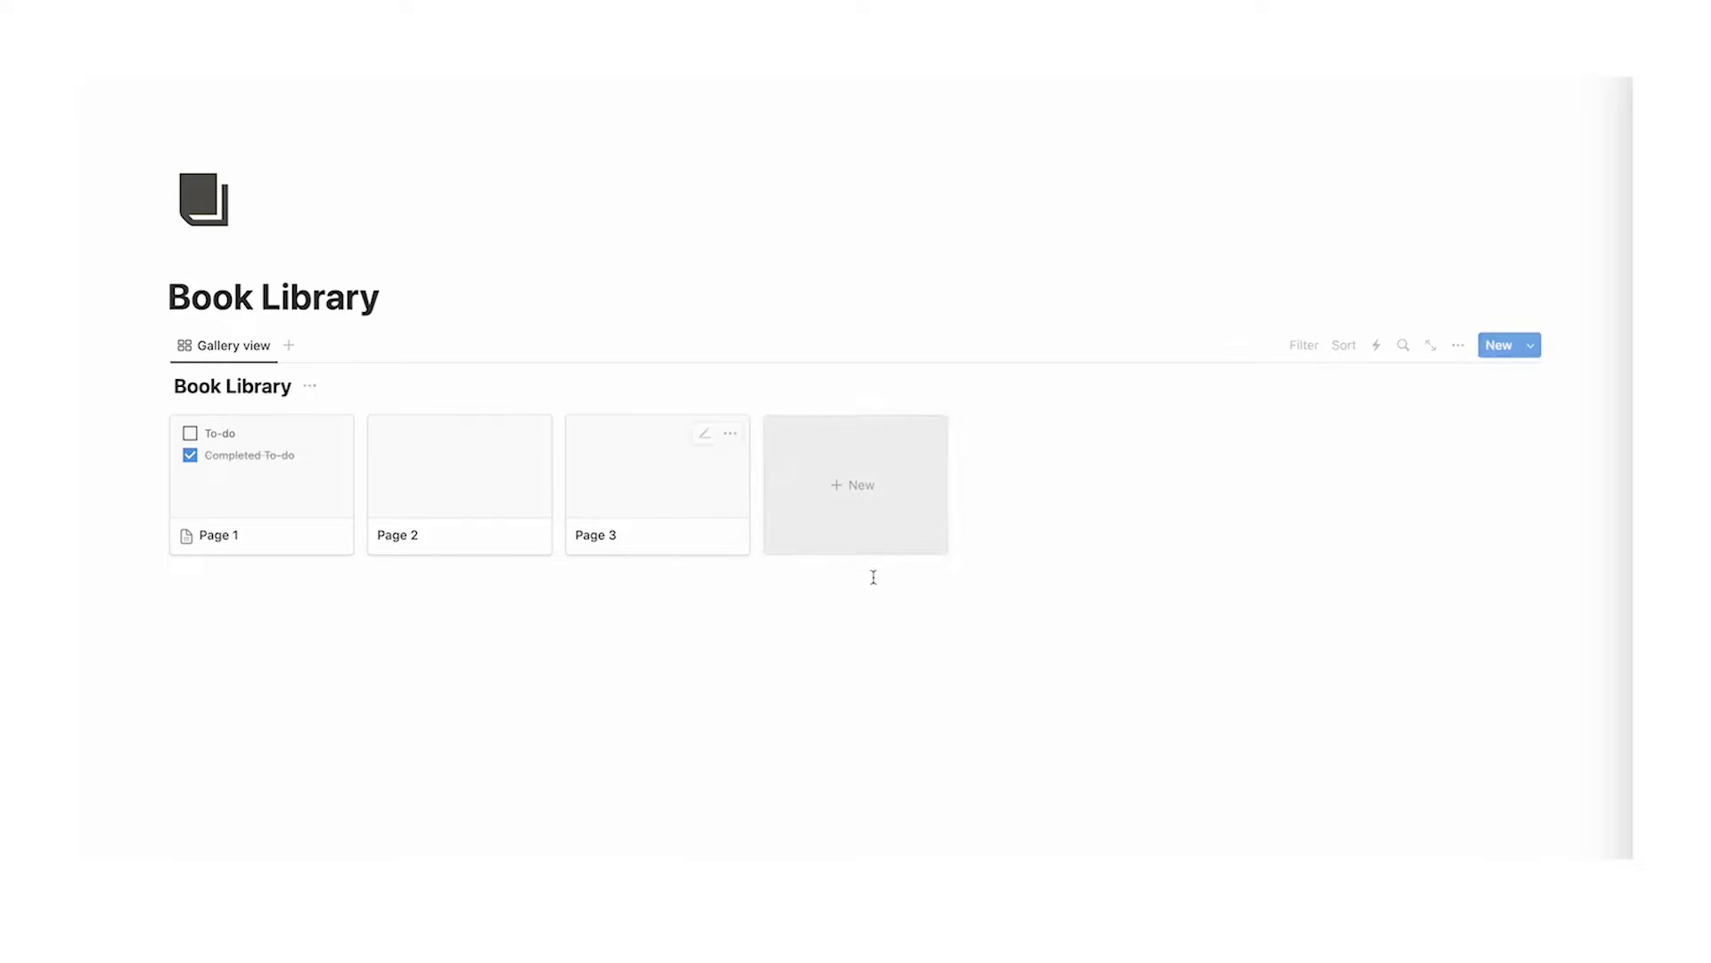
Step: Open the Page 1 card and add a text property named "Author"
{"action": "left_click", "coordinate": [262, 492]}
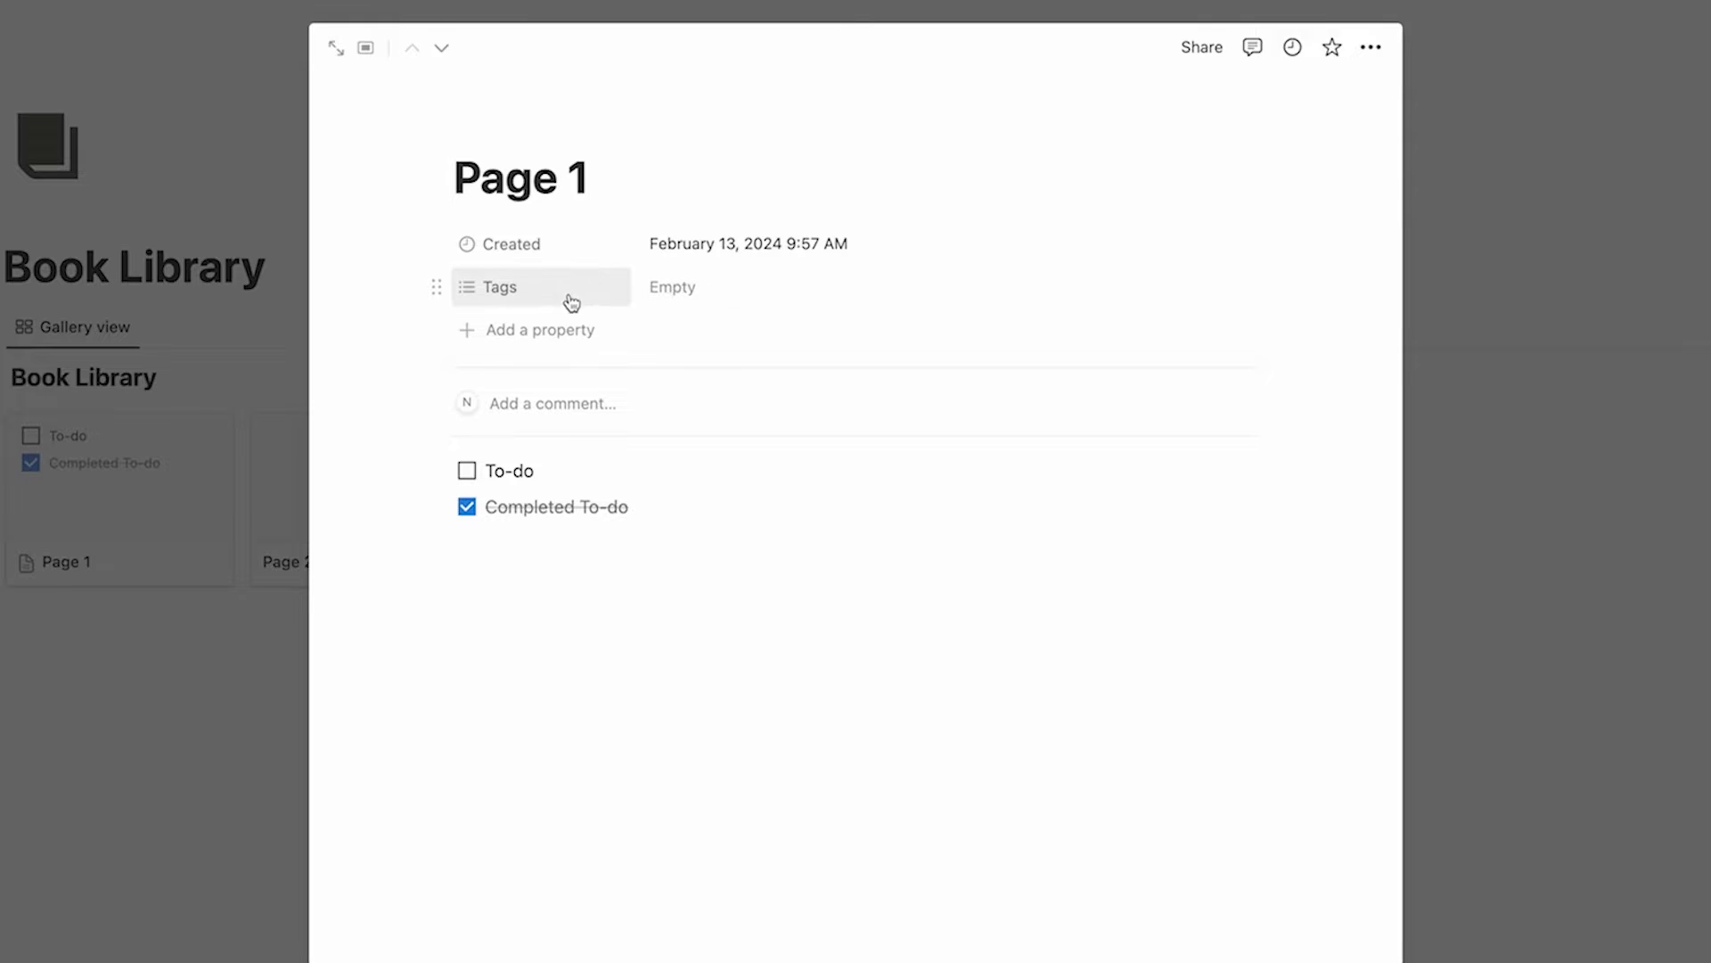
{"action": "left_click", "coordinate": [562, 330]}
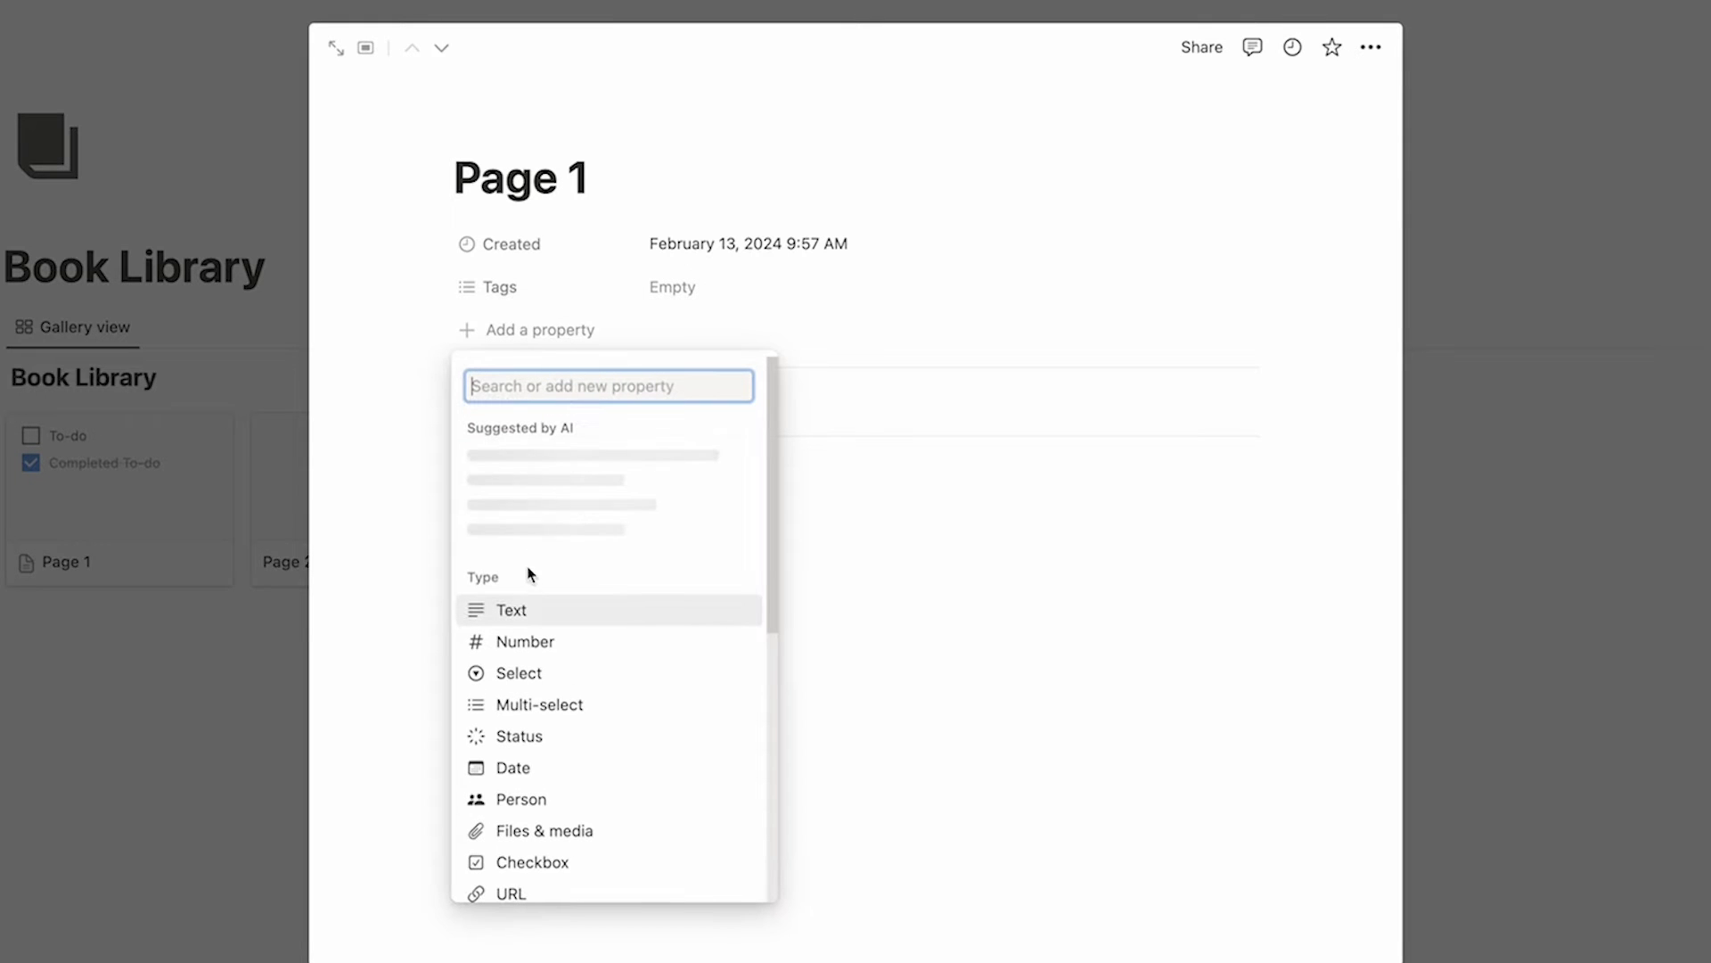
{"action": "left_click", "coordinate": [521, 609]}
{"action": "type", "text": "Author"}
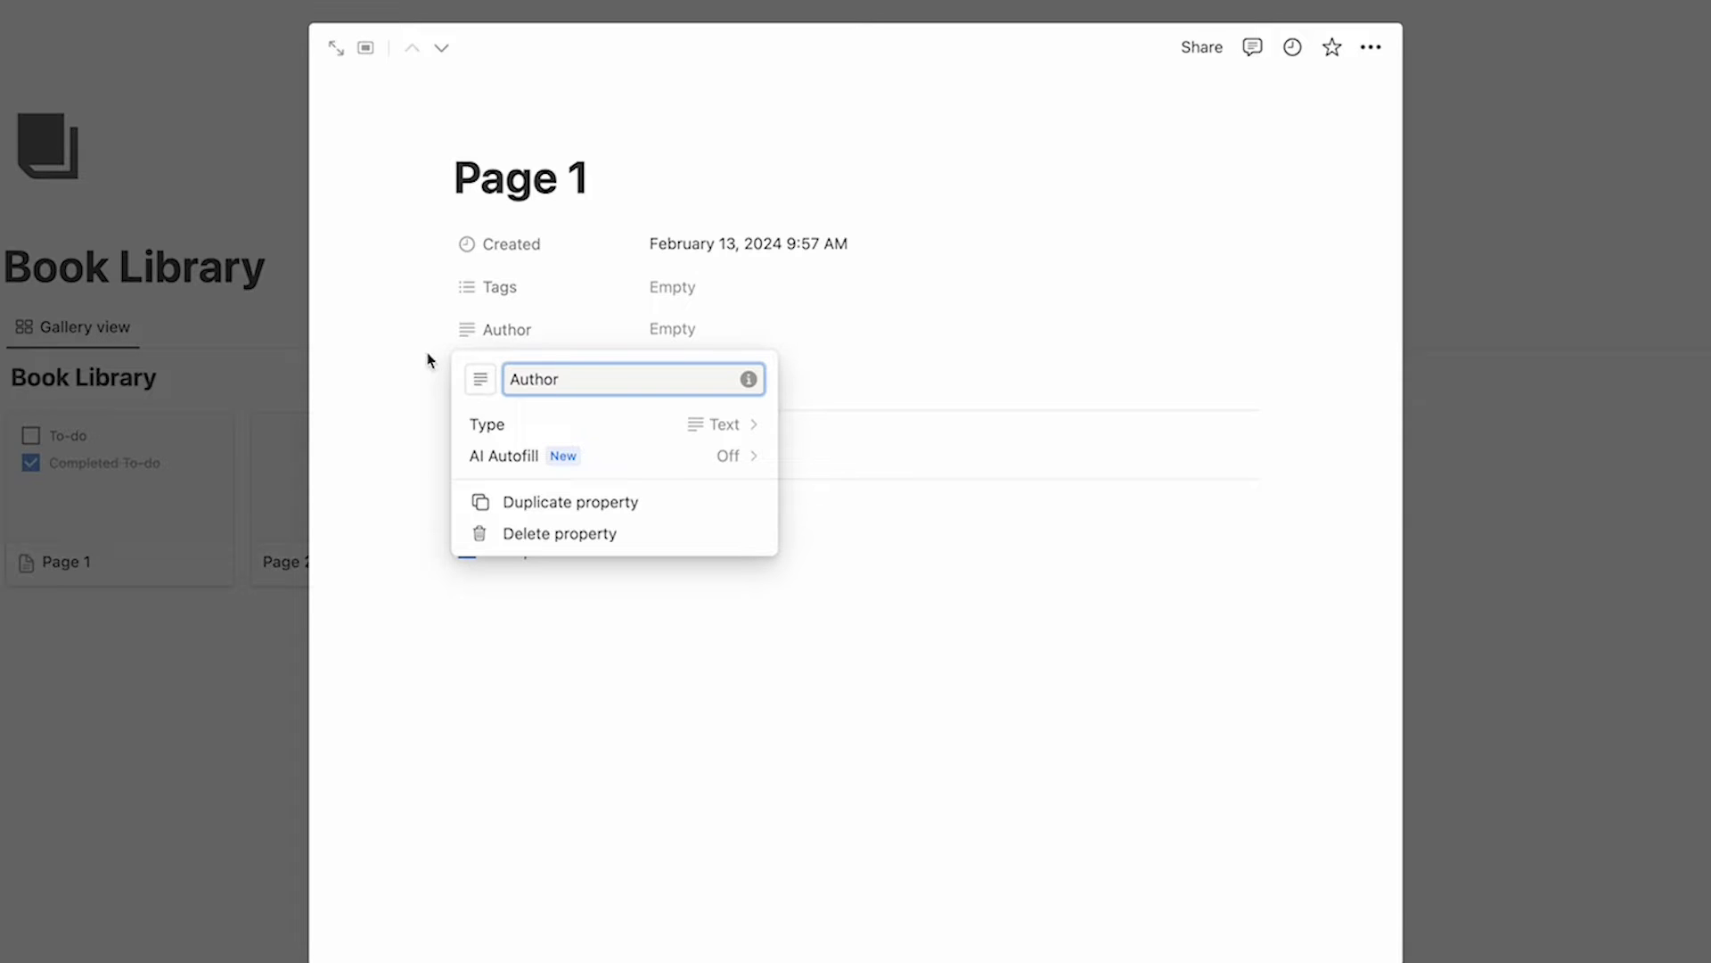
{"action": "left_click", "coordinate": [432, 356]}
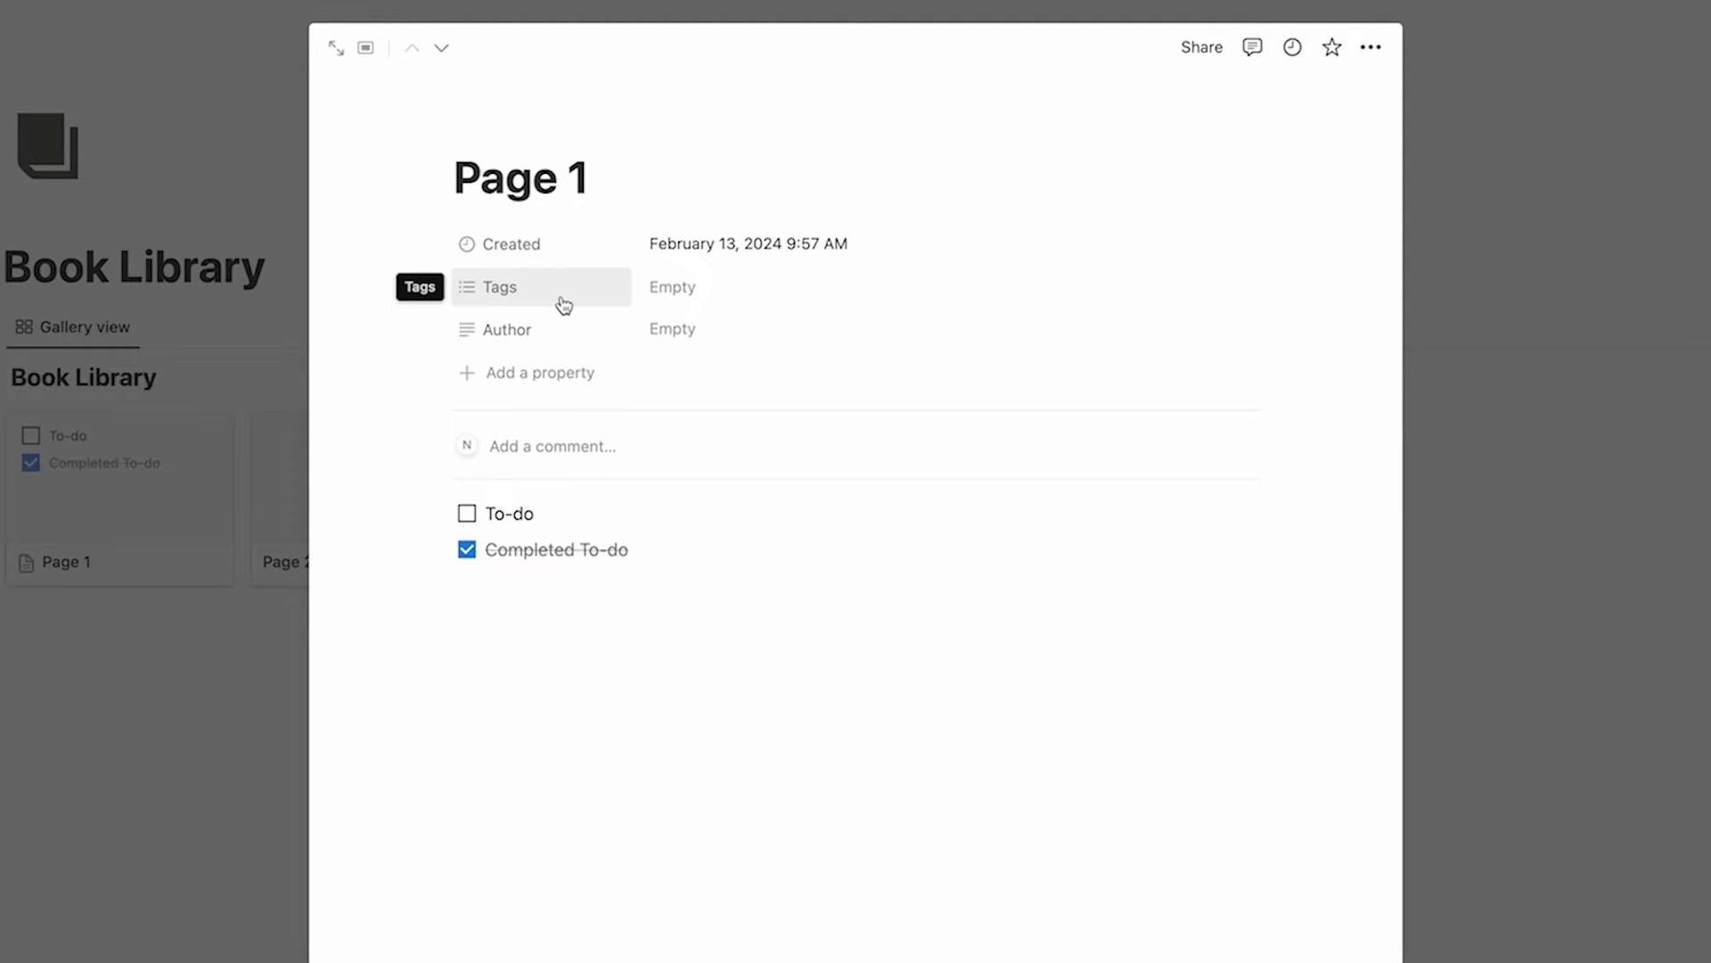
{"action": "left_click", "coordinate": [703, 299]}
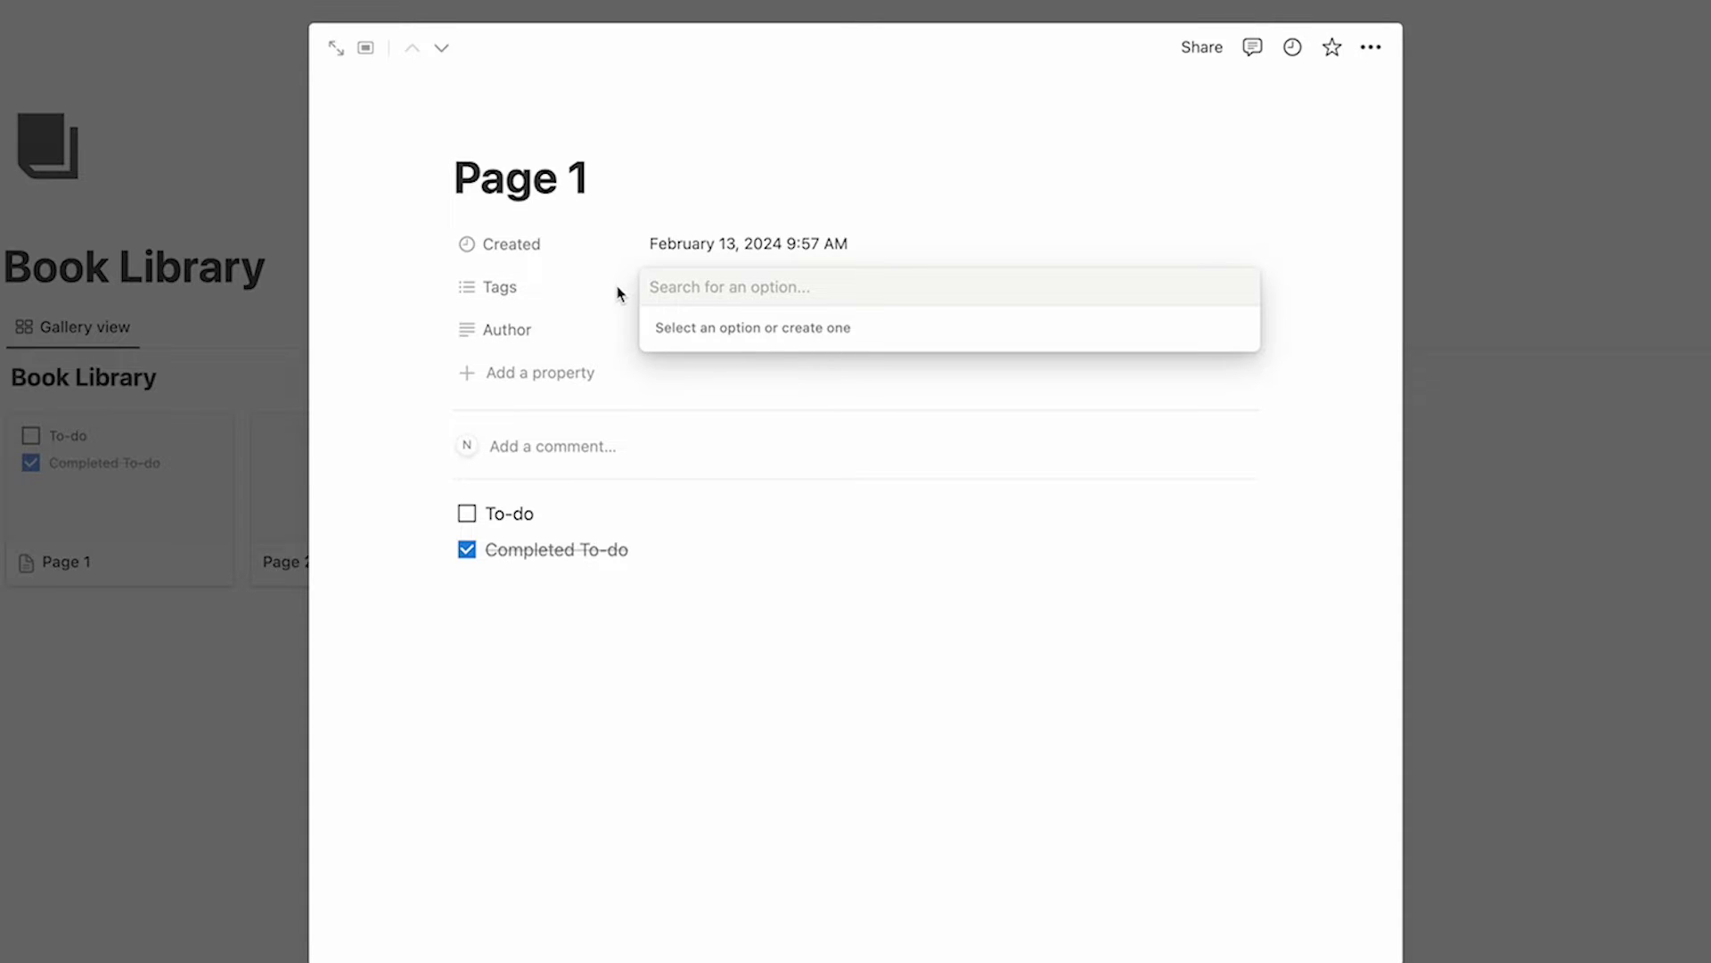
{"action": "left_click", "coordinate": [198, 641]}
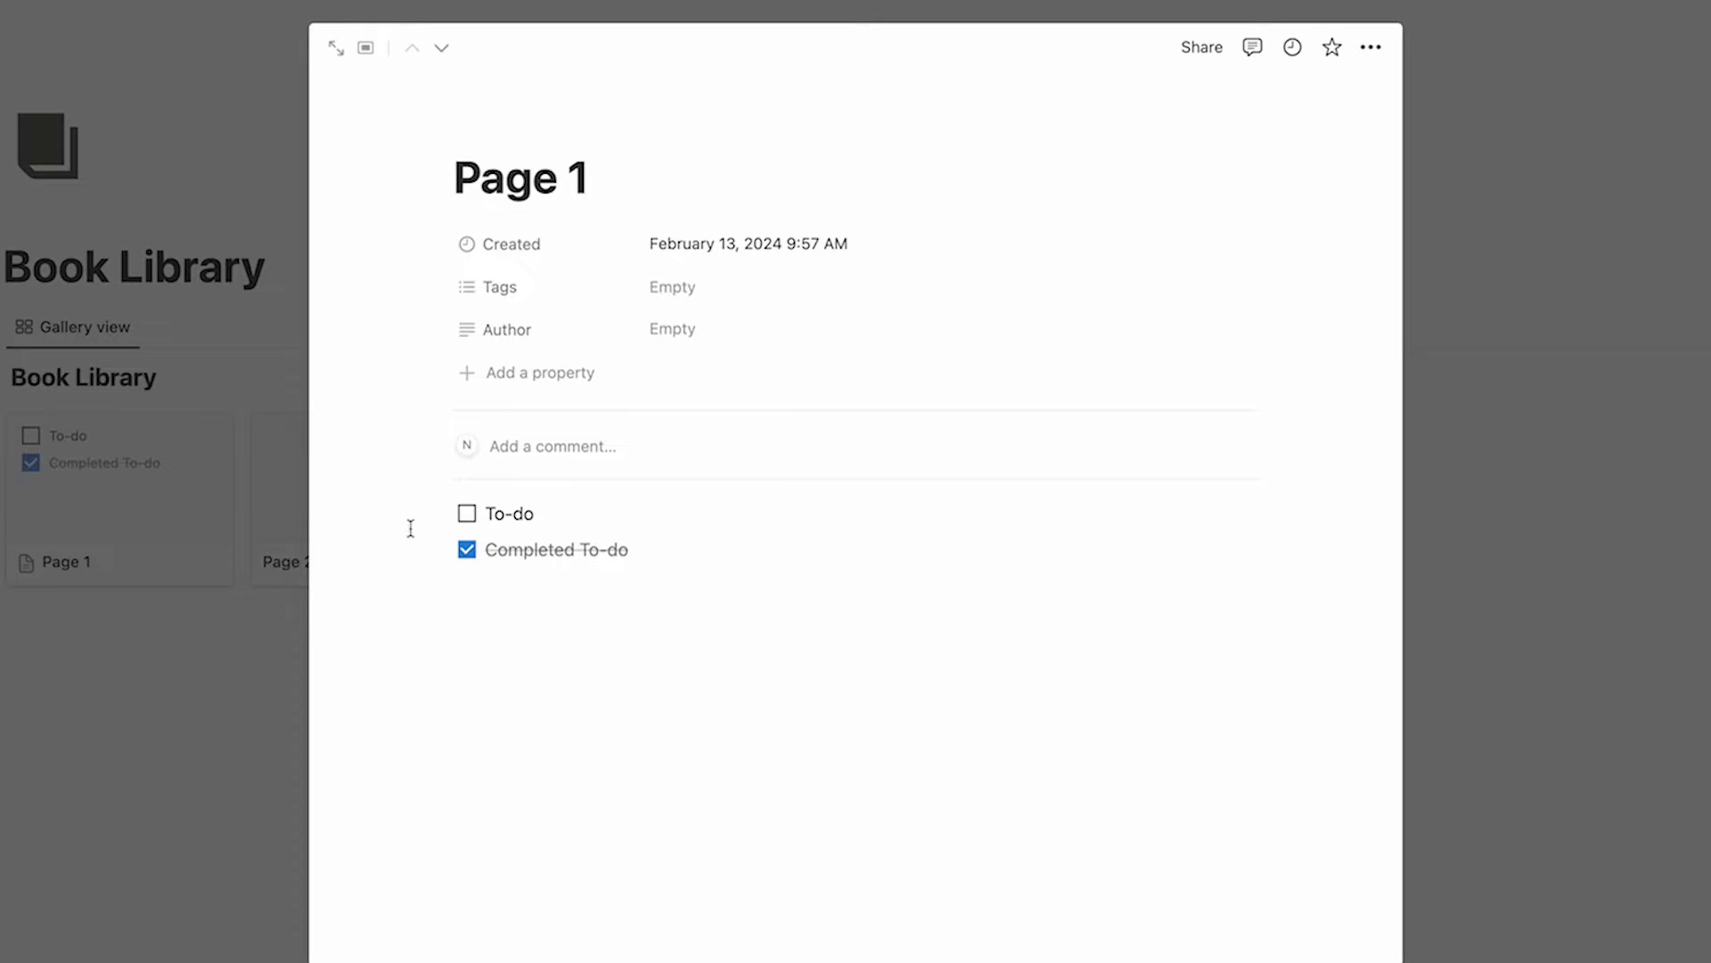
{"action": "left_click", "coordinate": [706, 288]}
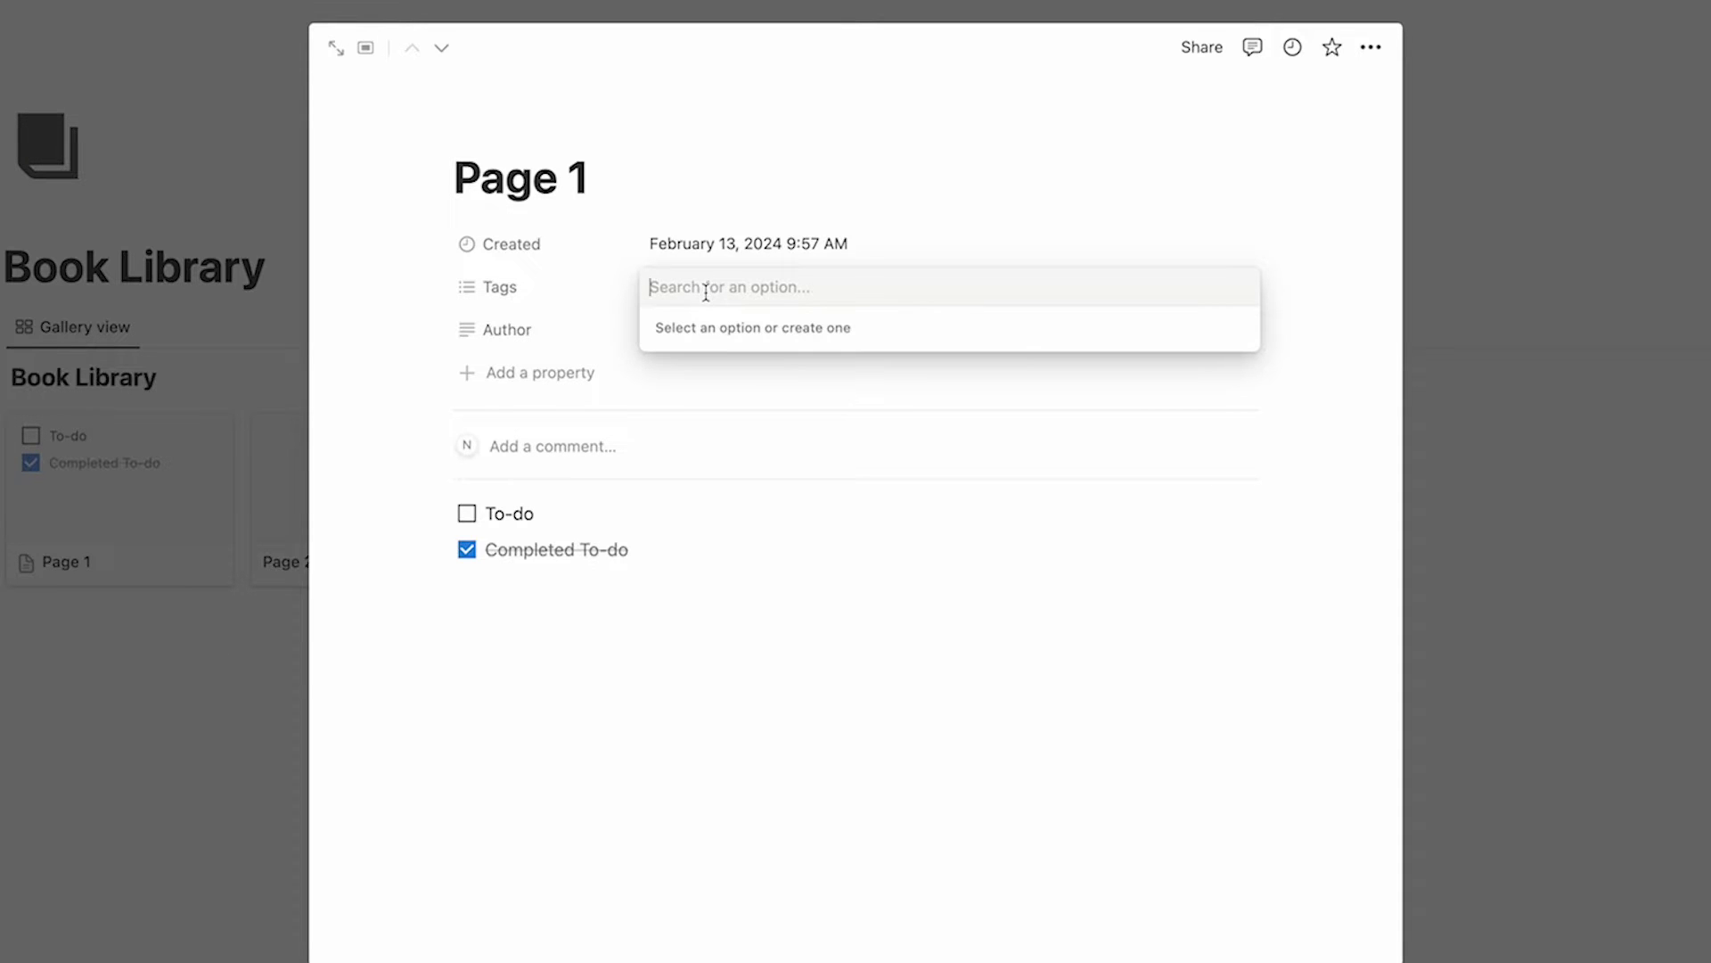
{"action": "left_click", "coordinate": [529, 337]}
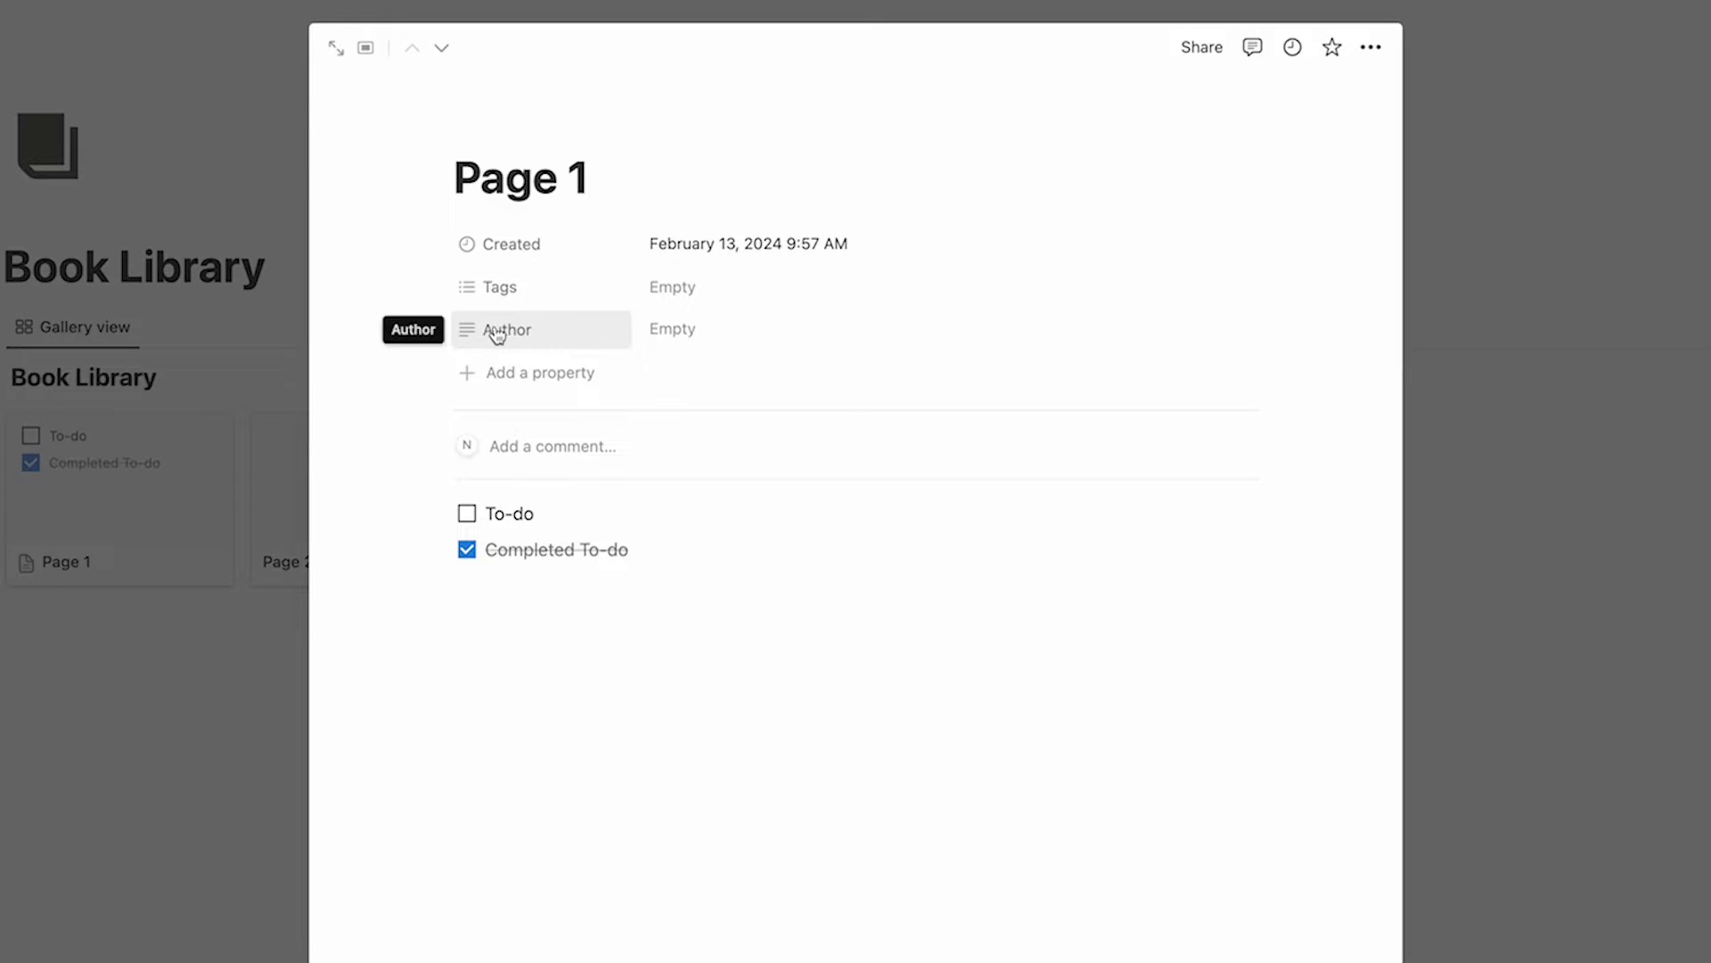
Step: Close Page 1 and add a filter on the Author property to the gallery, leaving its value blank
{"action": "left_click", "coordinate": [252, 482]}
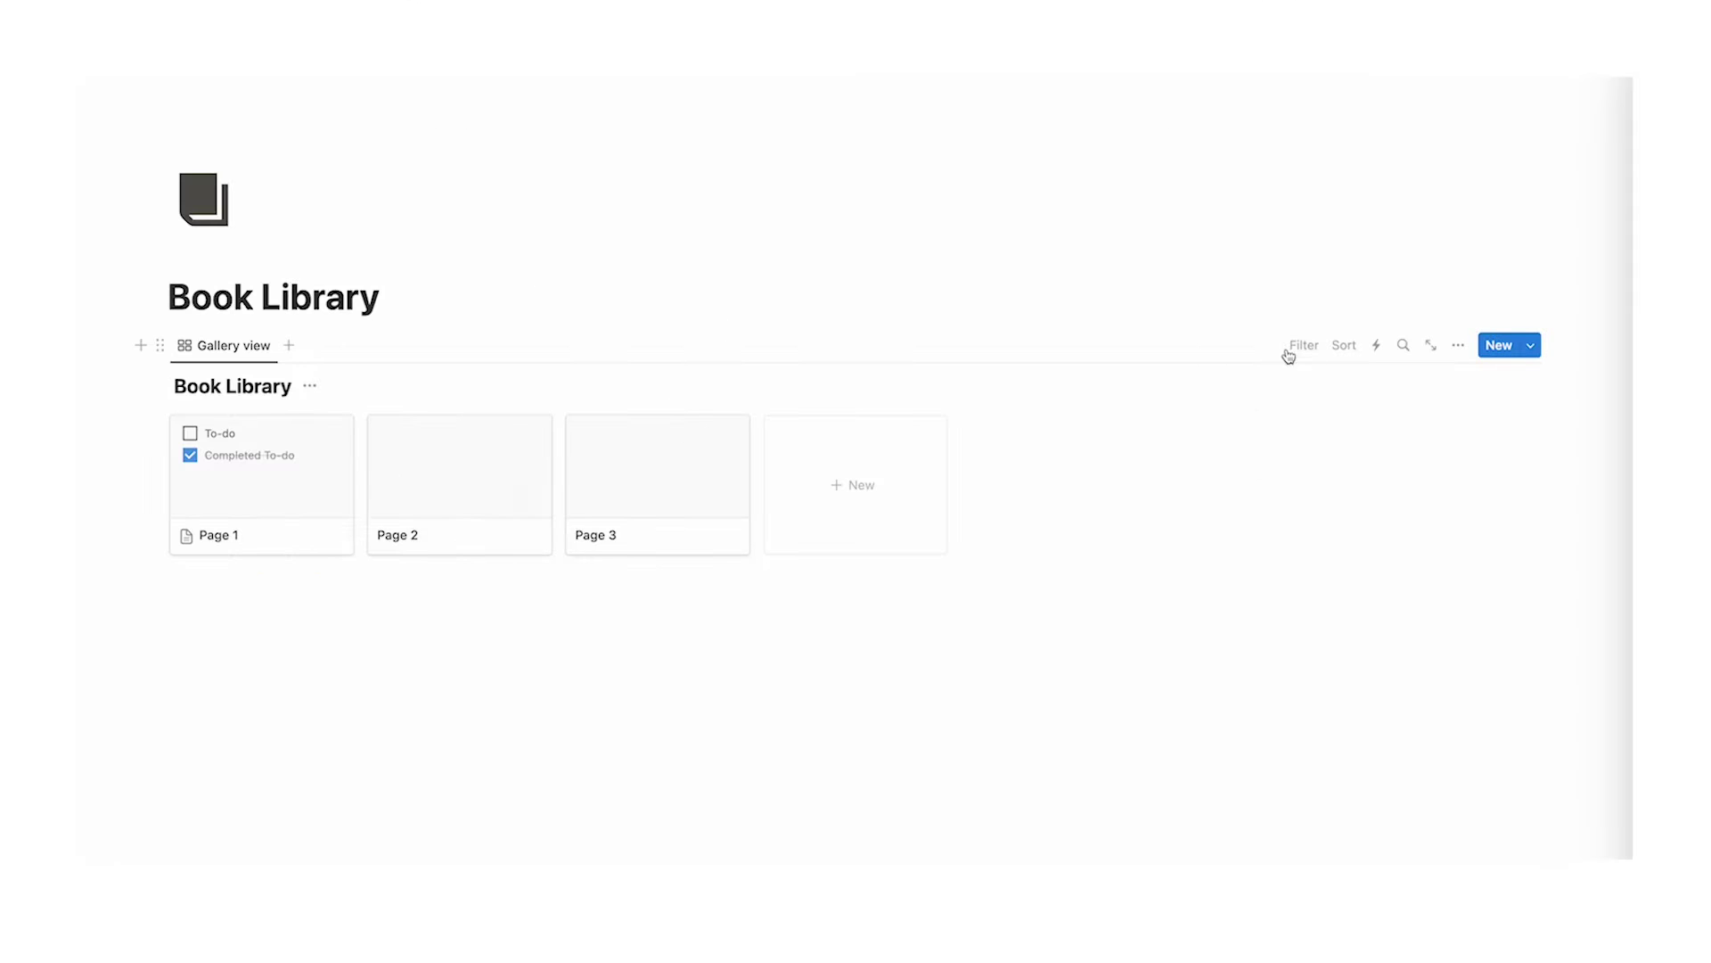
{"action": "left_click", "coordinate": [1288, 355]}
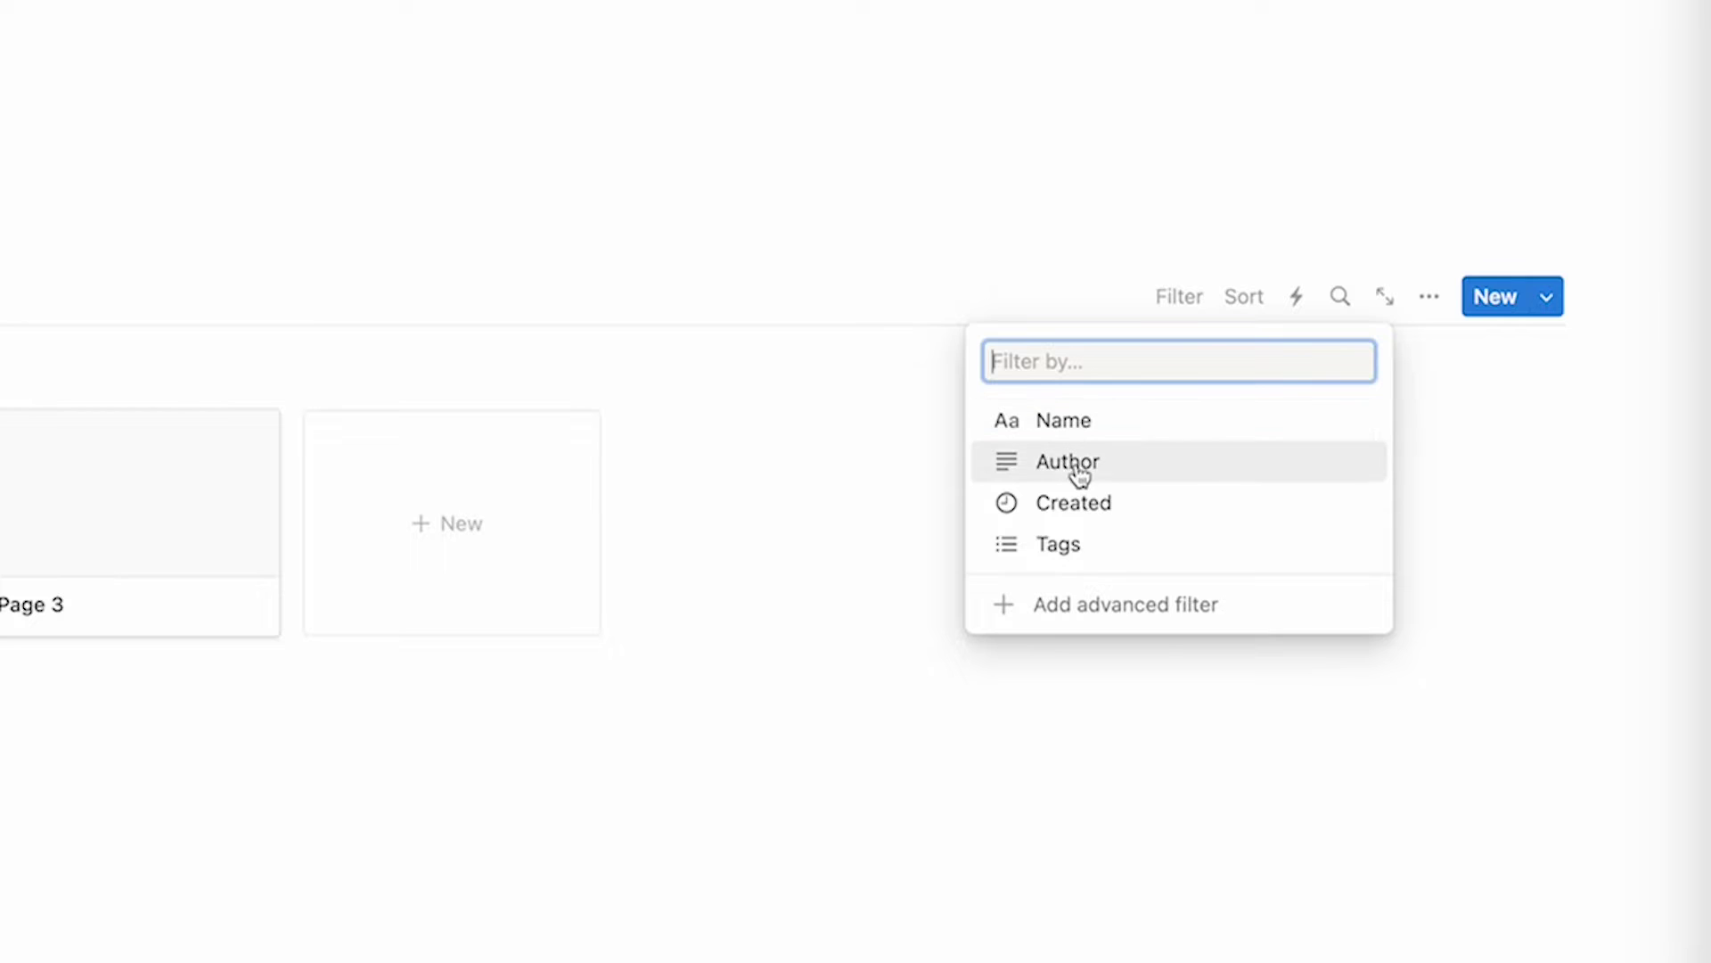
{"action": "left_click", "coordinate": [1076, 467]}
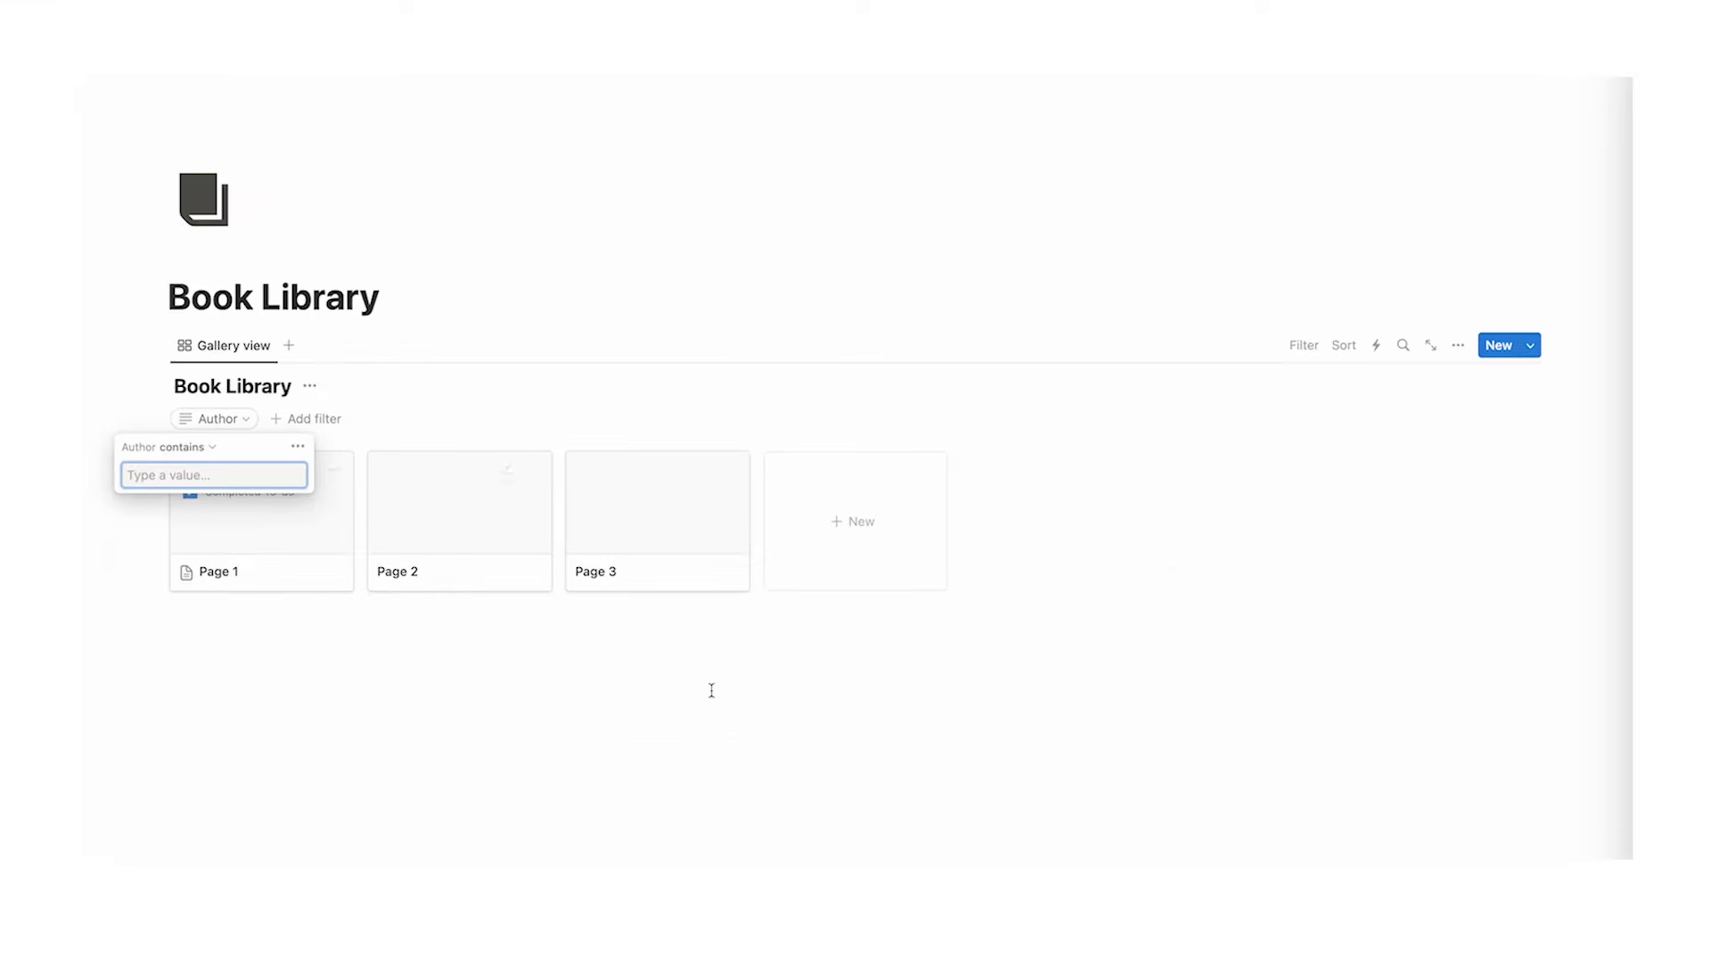
{"action": "left_click", "coordinate": [647, 670]}
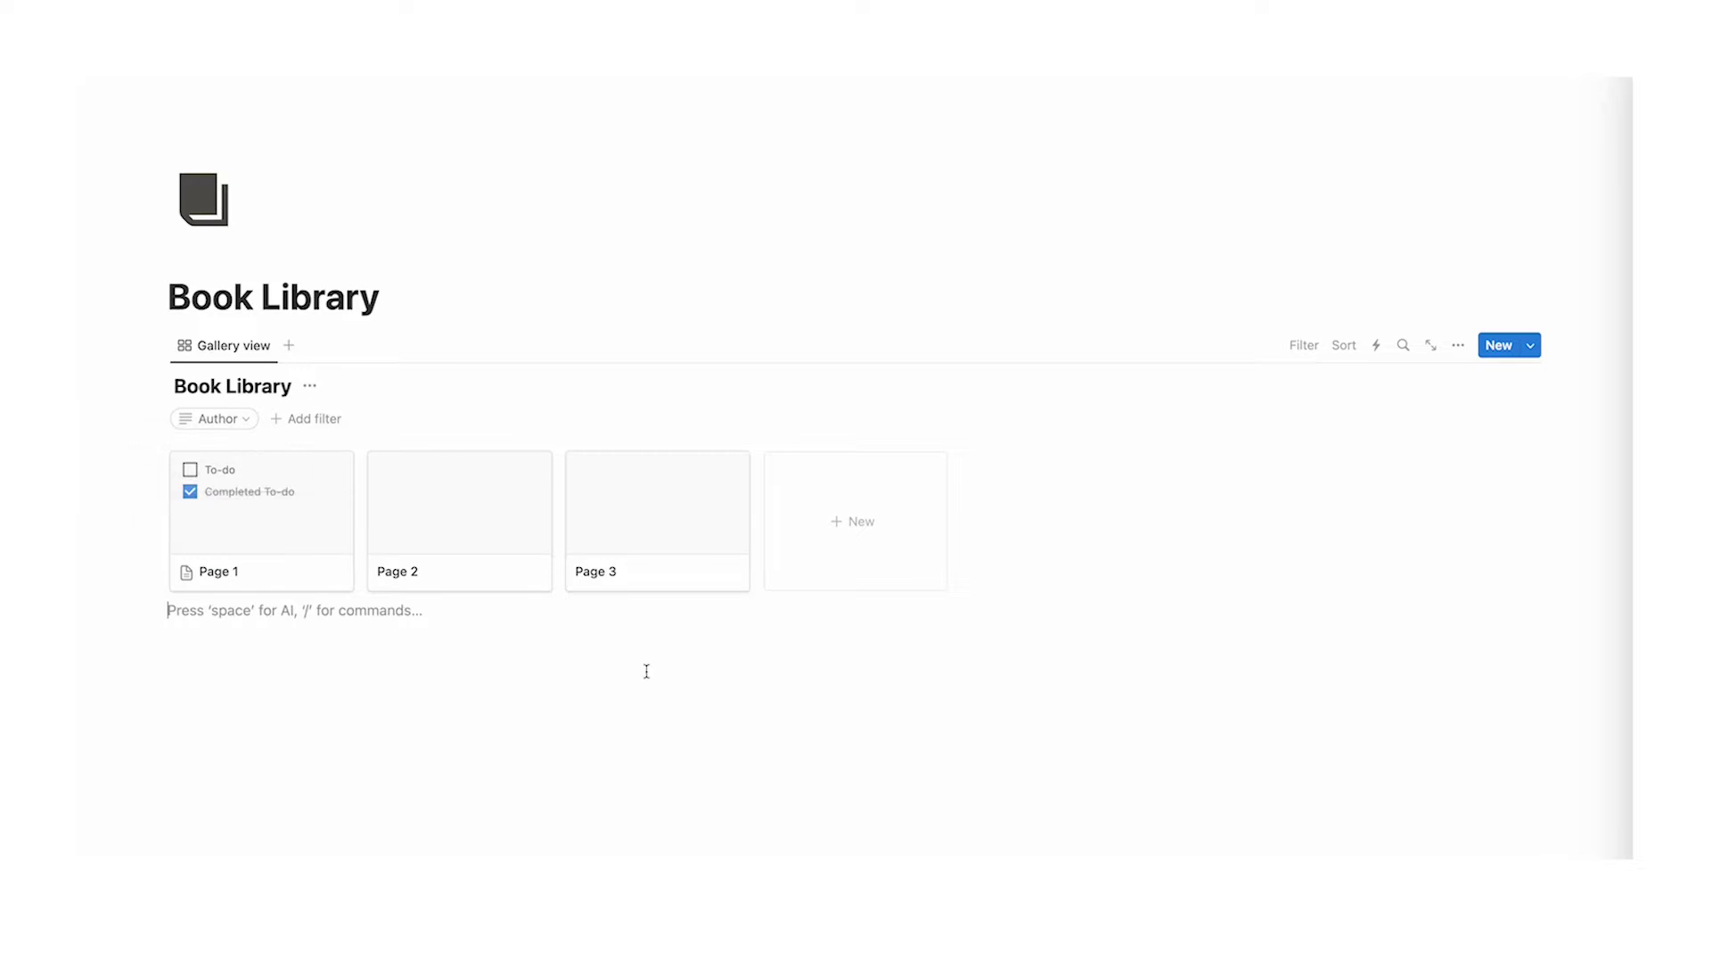
Step: Reopen the Page 1 card and rename it as "BOOK NAME"
{"action": "left_click", "coordinate": [204, 518]}
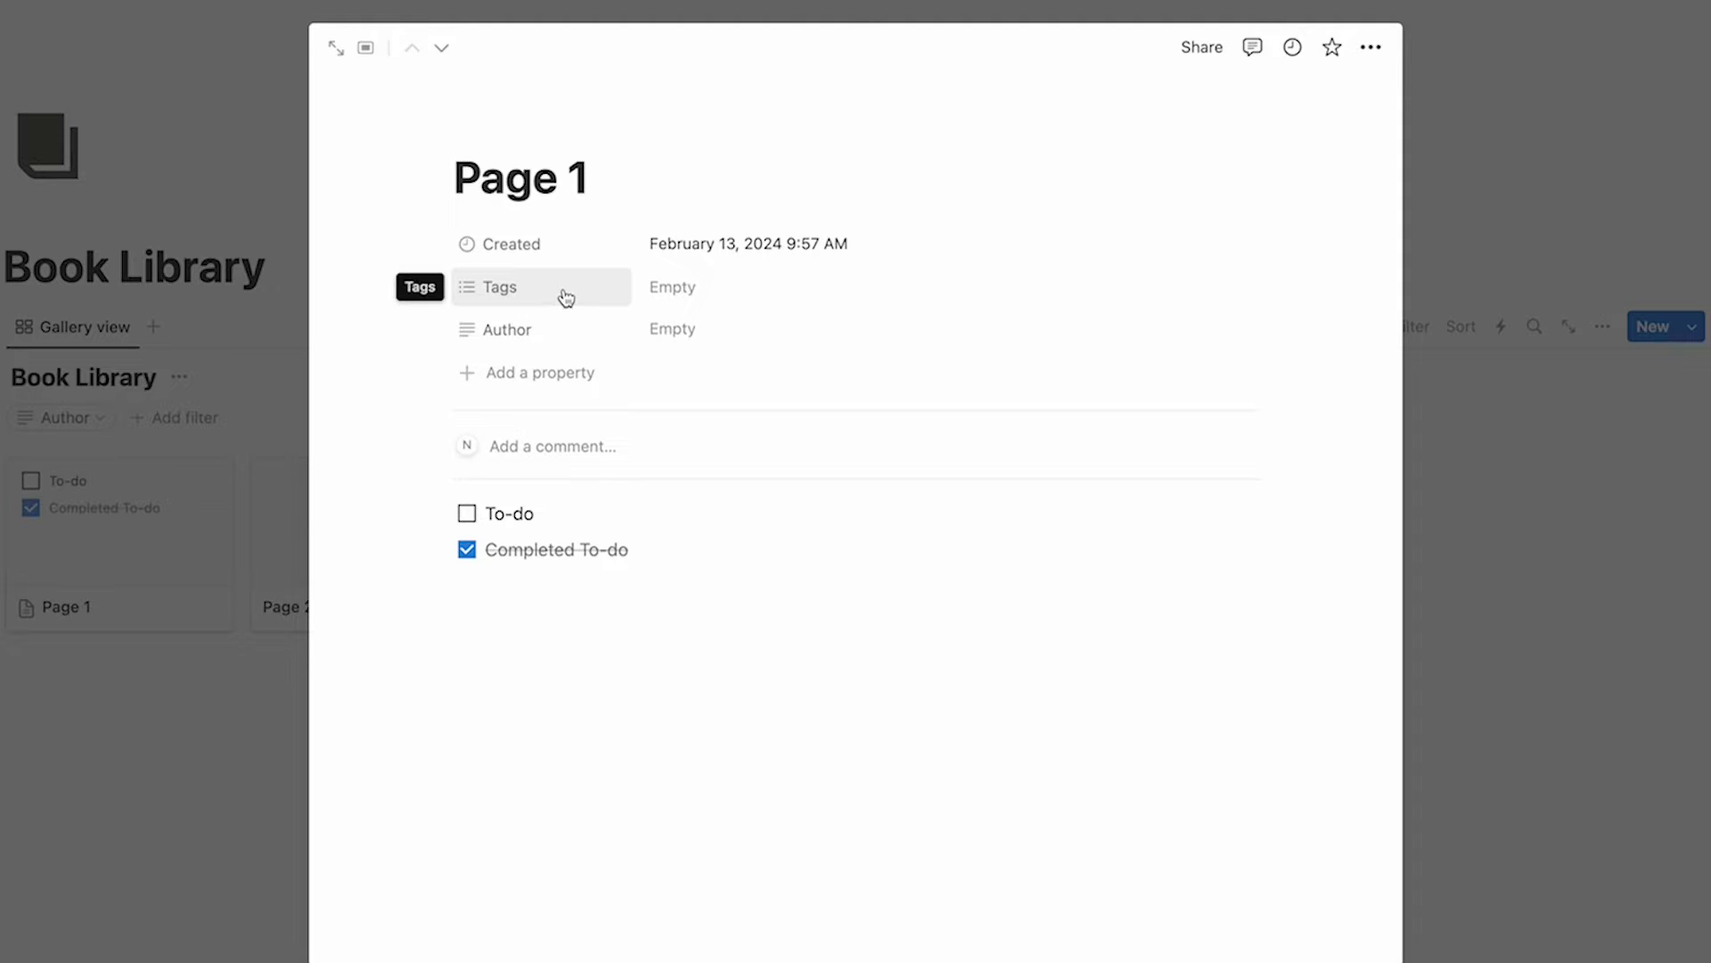
{"action": "left_click", "coordinate": [678, 289]}
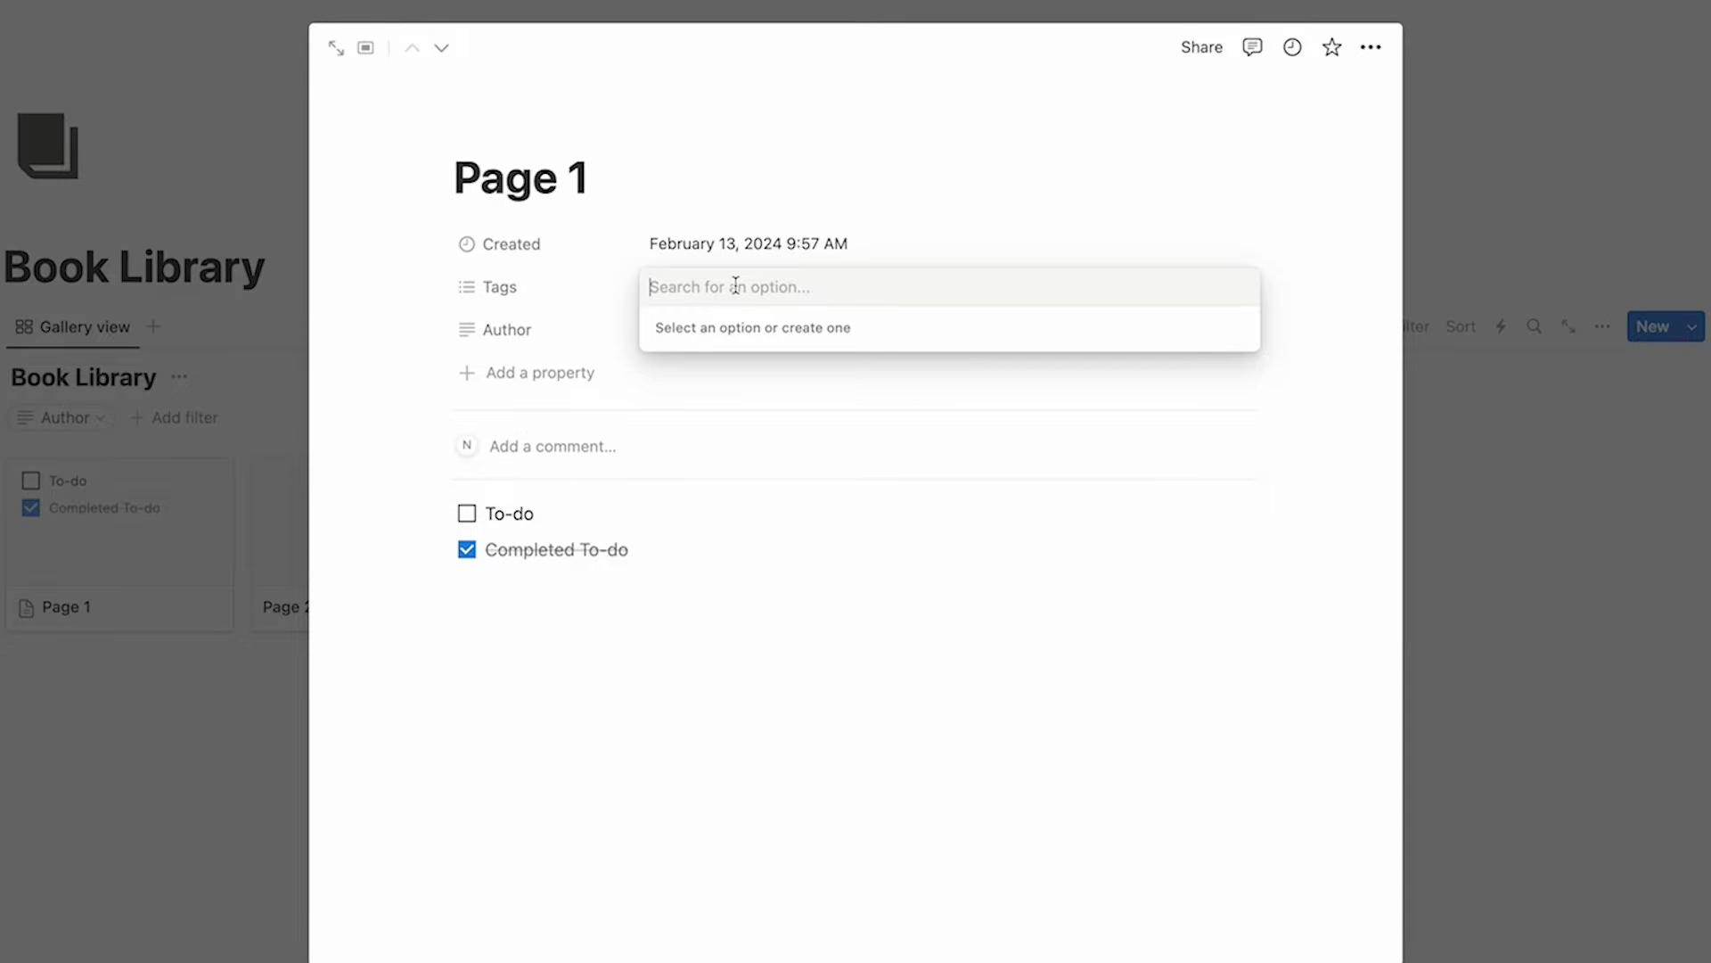
{"action": "key", "text": "Escape"}
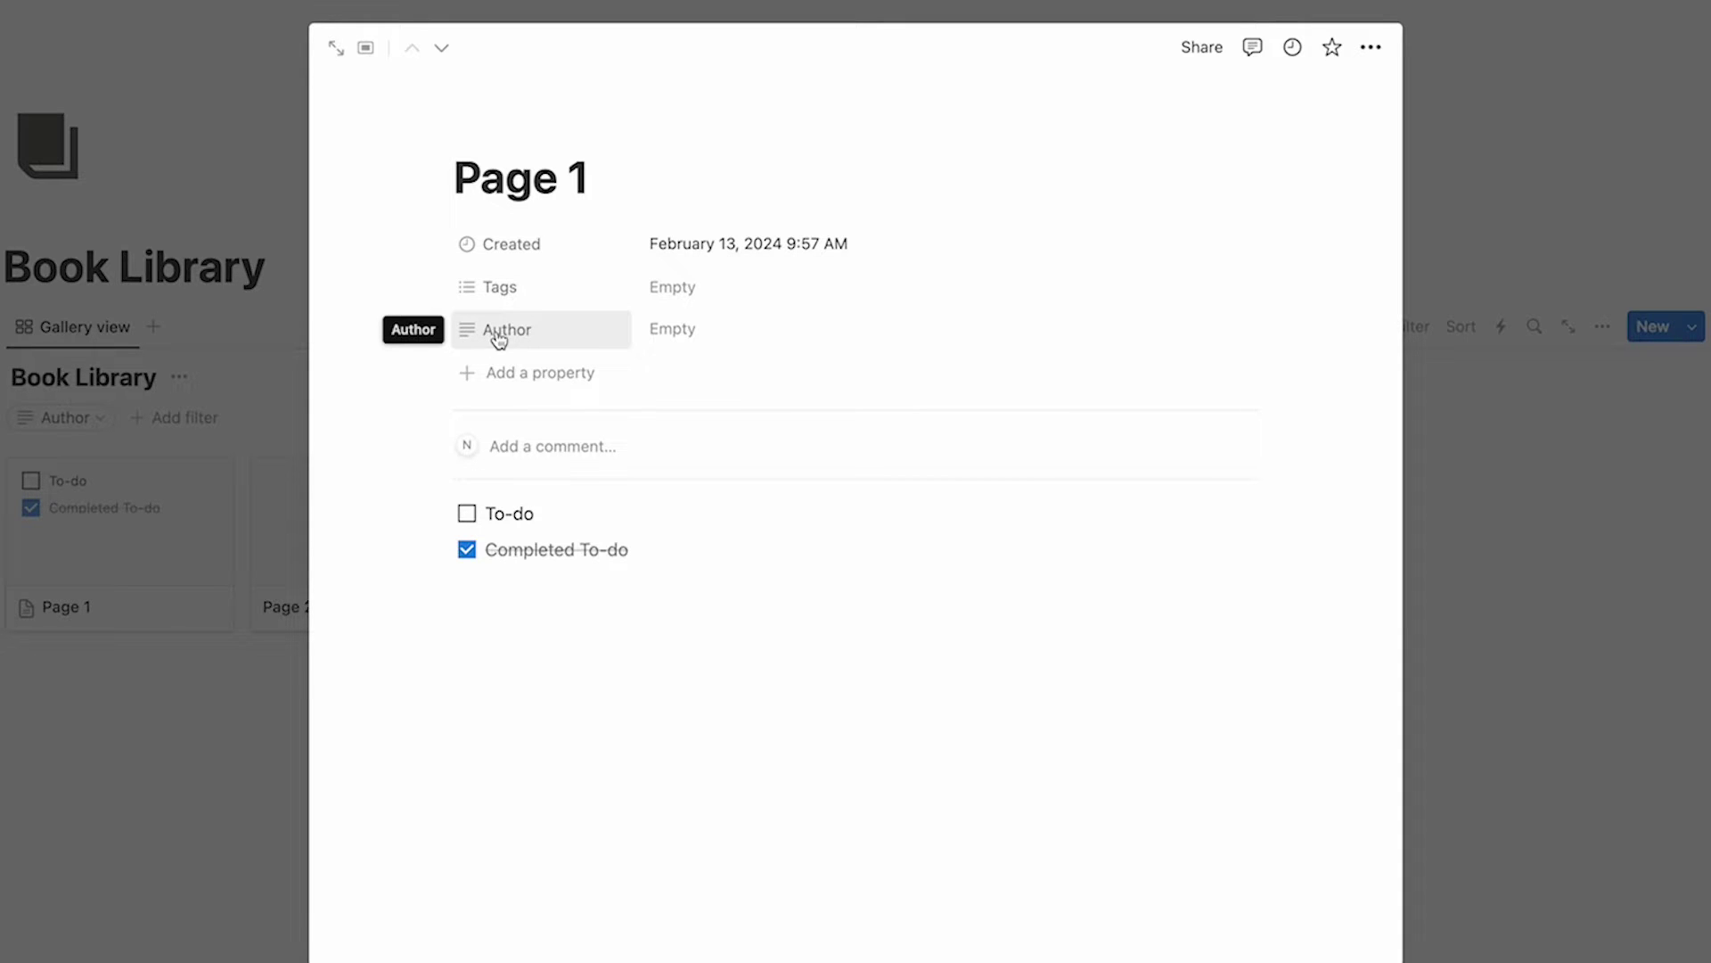
{"action": "left_click", "coordinate": [581, 183]}
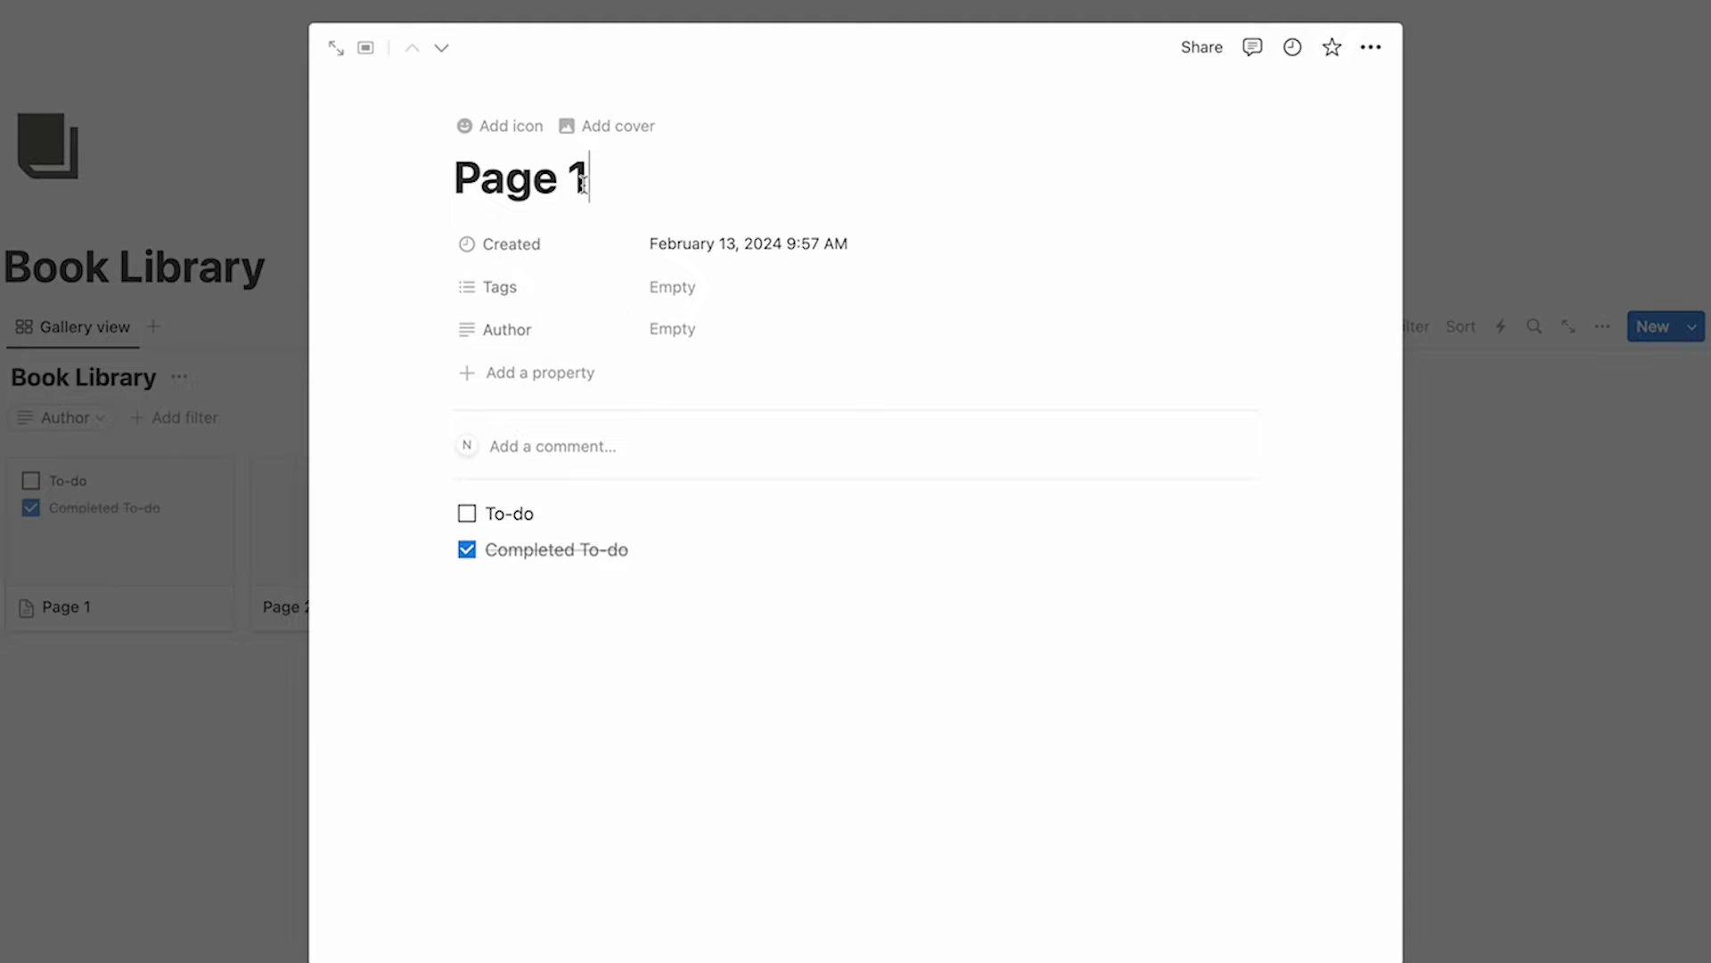
{"action": "triple_click", "coordinate": [549, 173]}
{"action": "type", "text": "BOOK"}
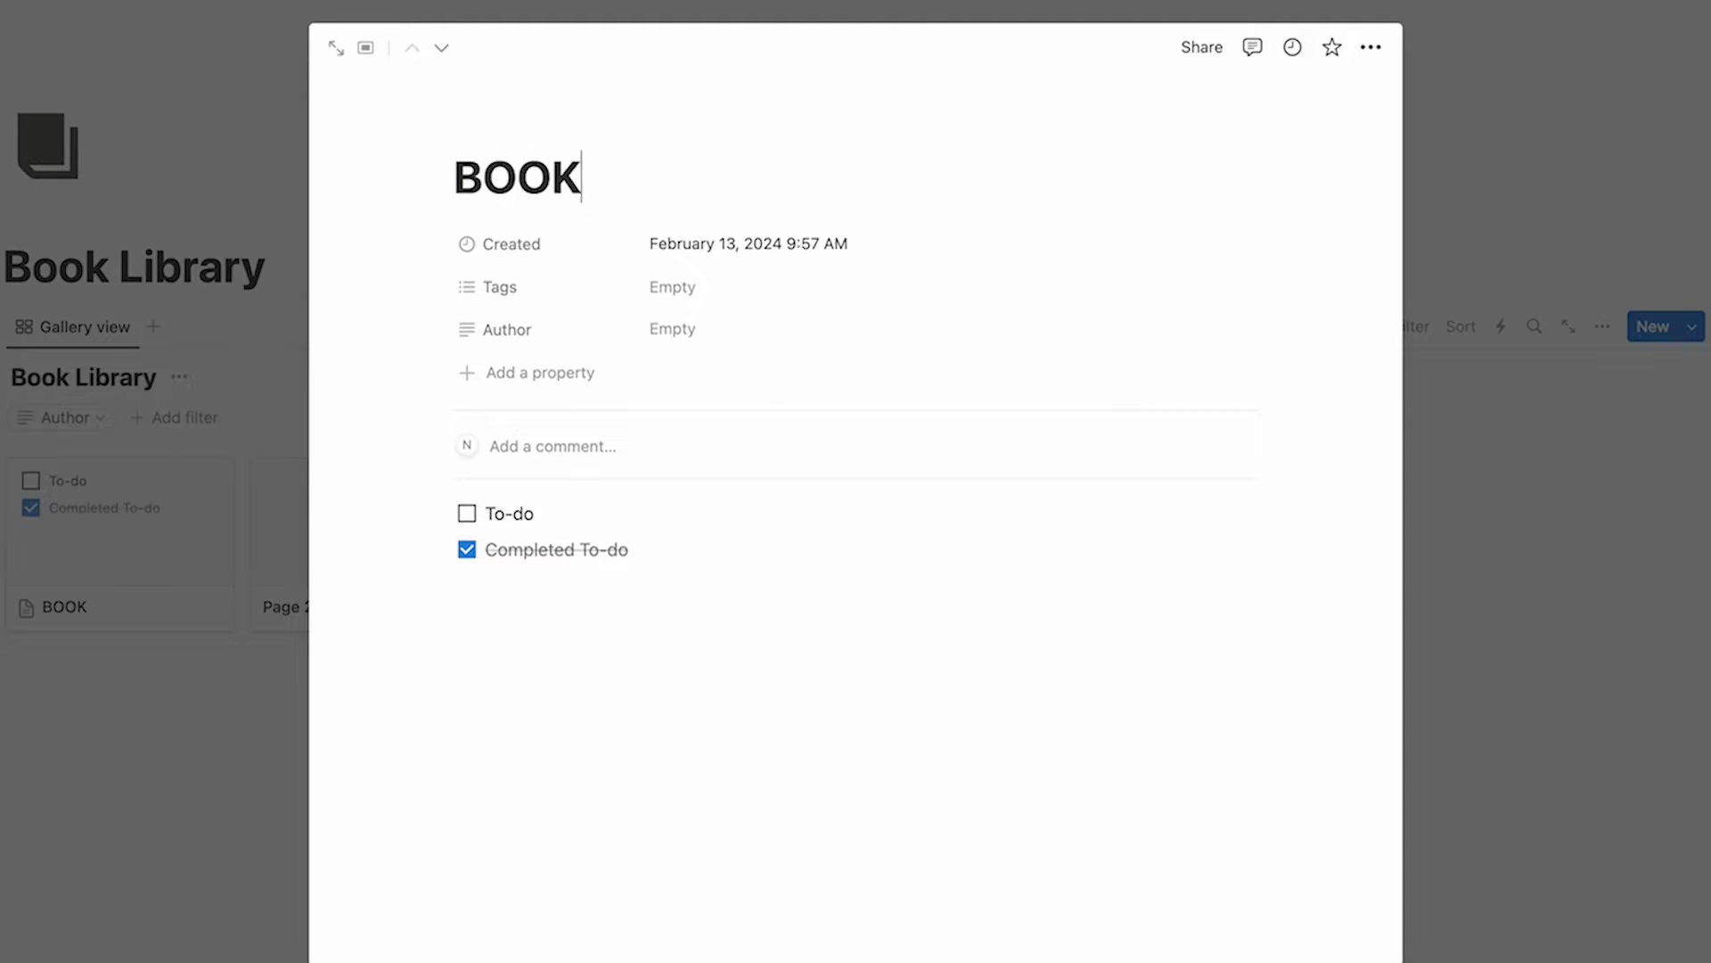
{"action": "type", "text": " NAME"}
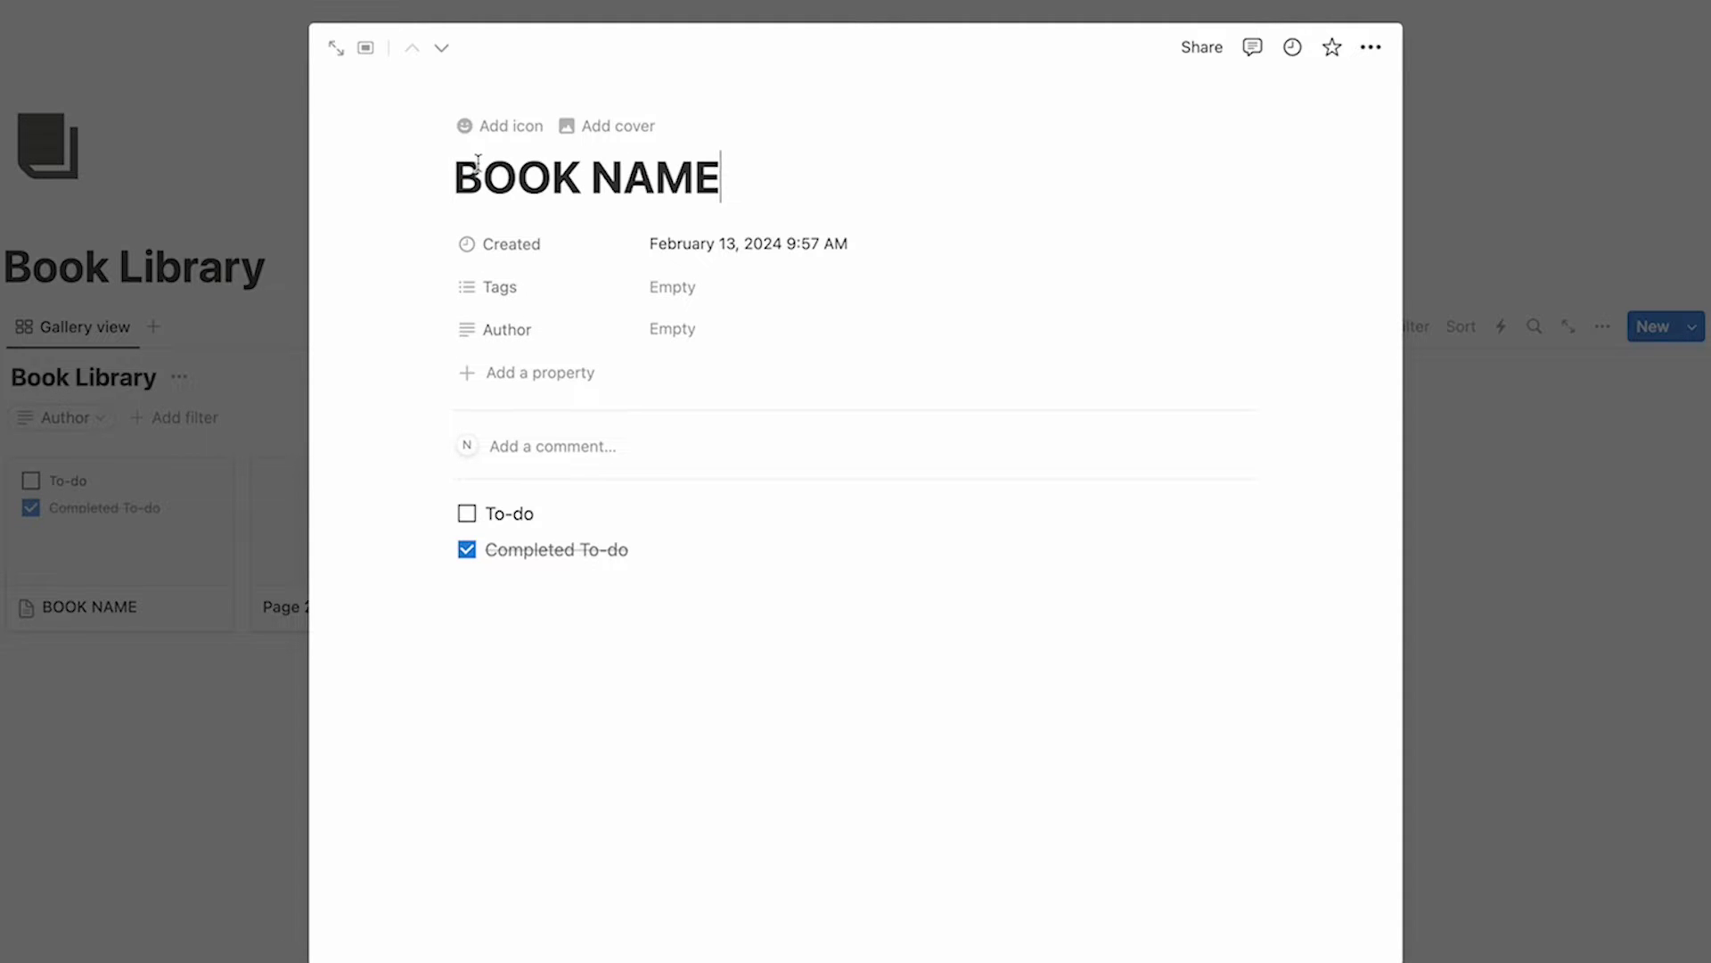
Step: Delete the Tags and Created properties from the book page
{"action": "left_click", "coordinate": [521, 289]}
{"action": "left_click", "coordinate": [475, 288]}
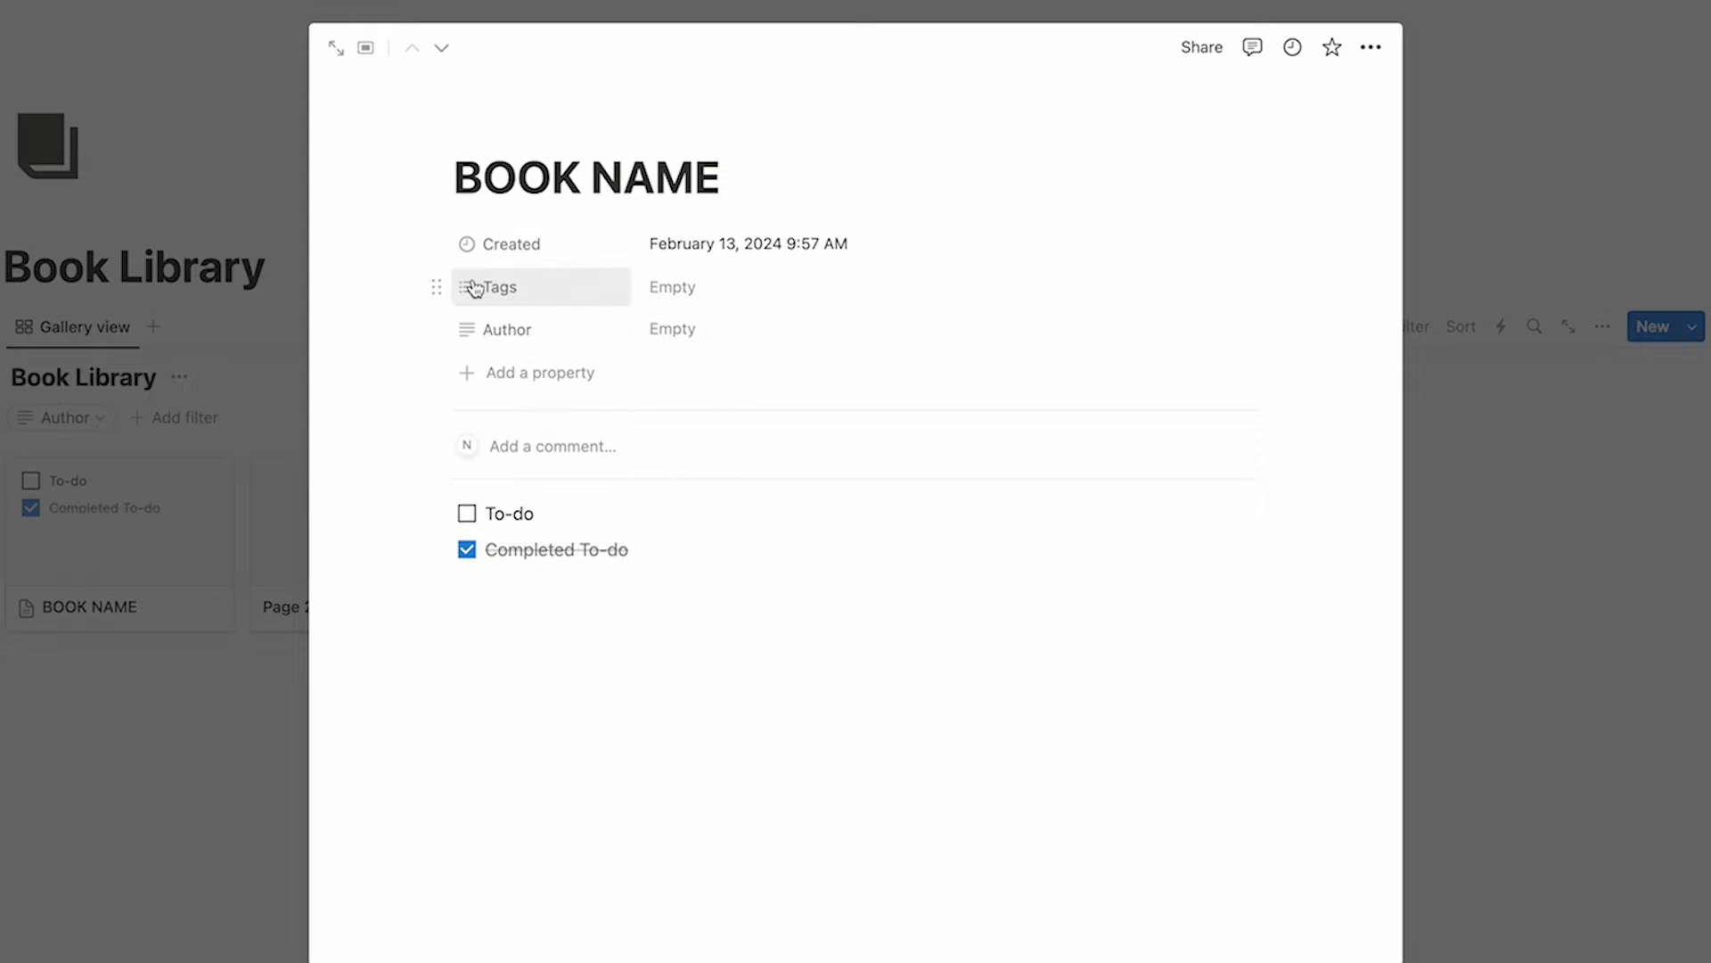
{"action": "left_click", "coordinate": [437, 286]}
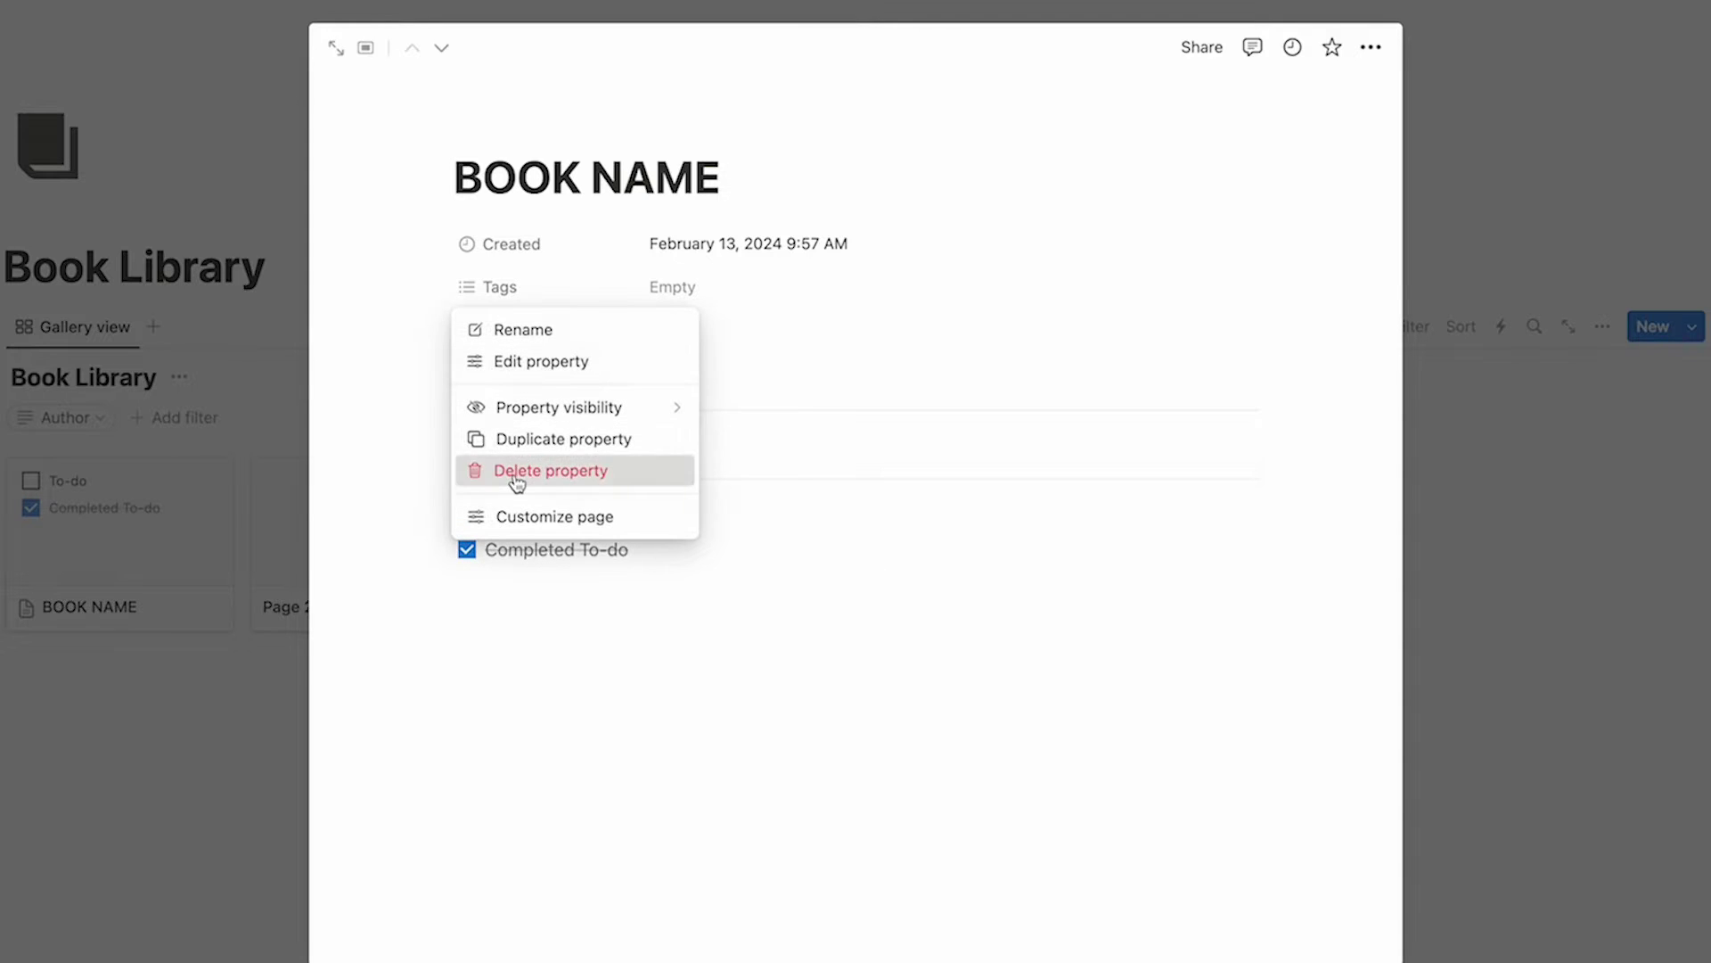
{"action": "left_click", "coordinate": [517, 471]}
{"action": "left_click", "coordinate": [851, 497]}
{"action": "left_click", "coordinate": [435, 244]}
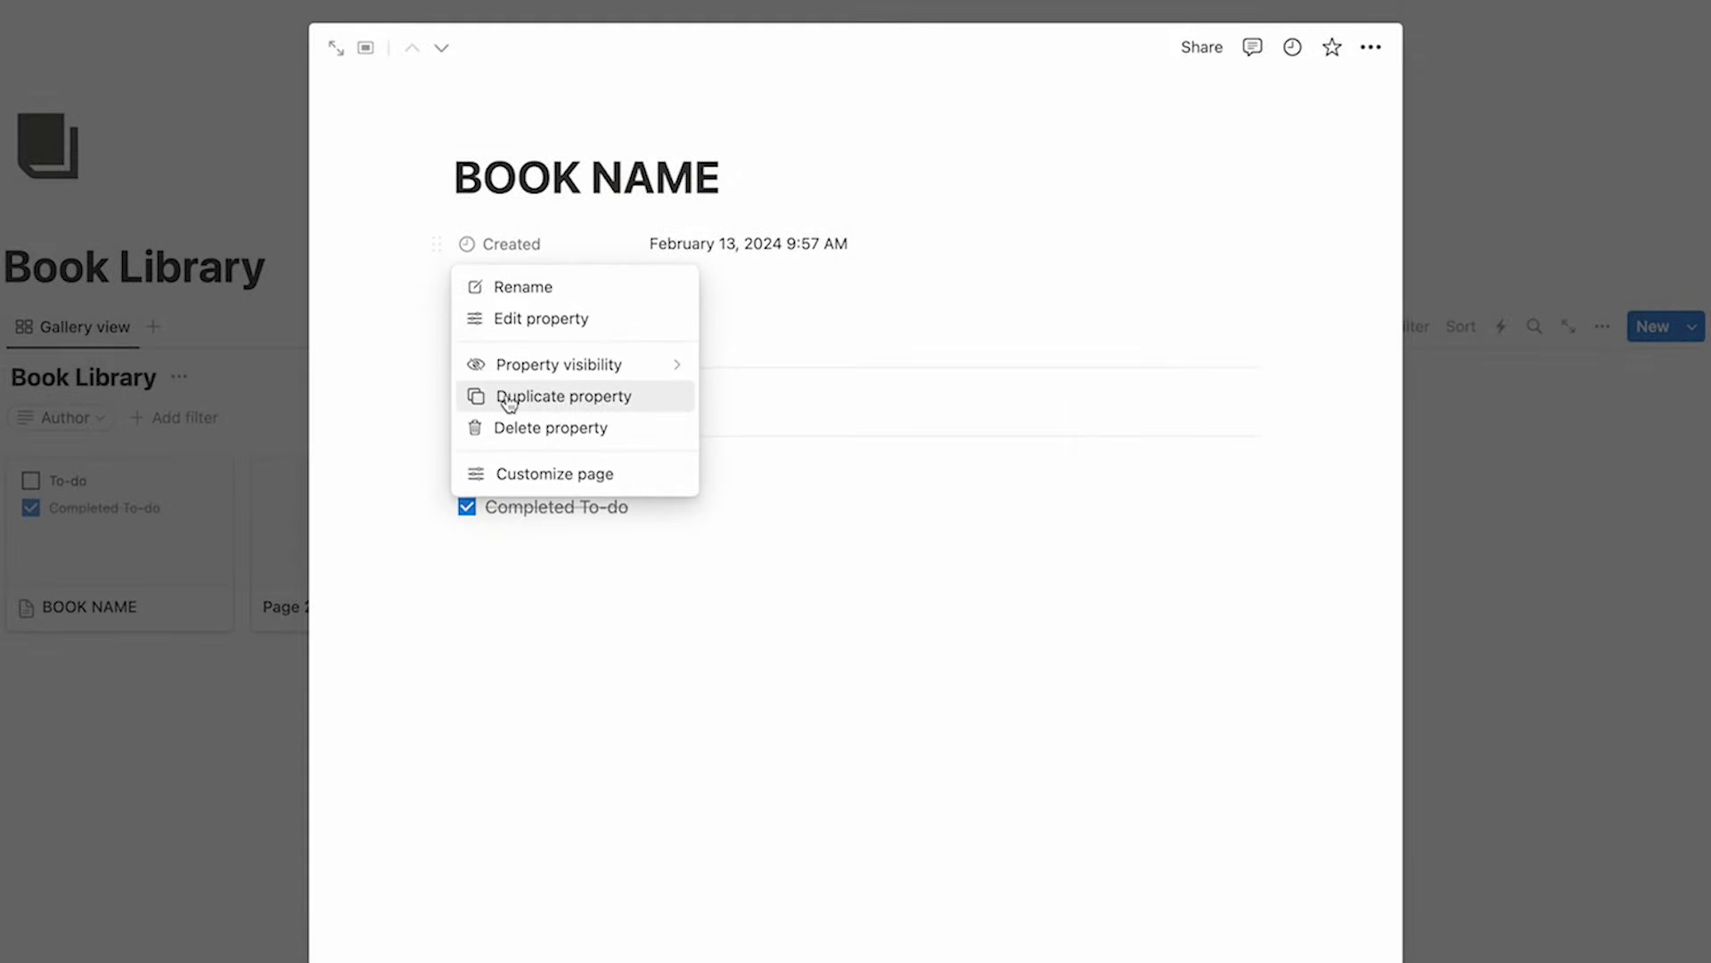
{"action": "left_click", "coordinate": [512, 428]}
{"action": "left_click", "coordinate": [821, 498]}
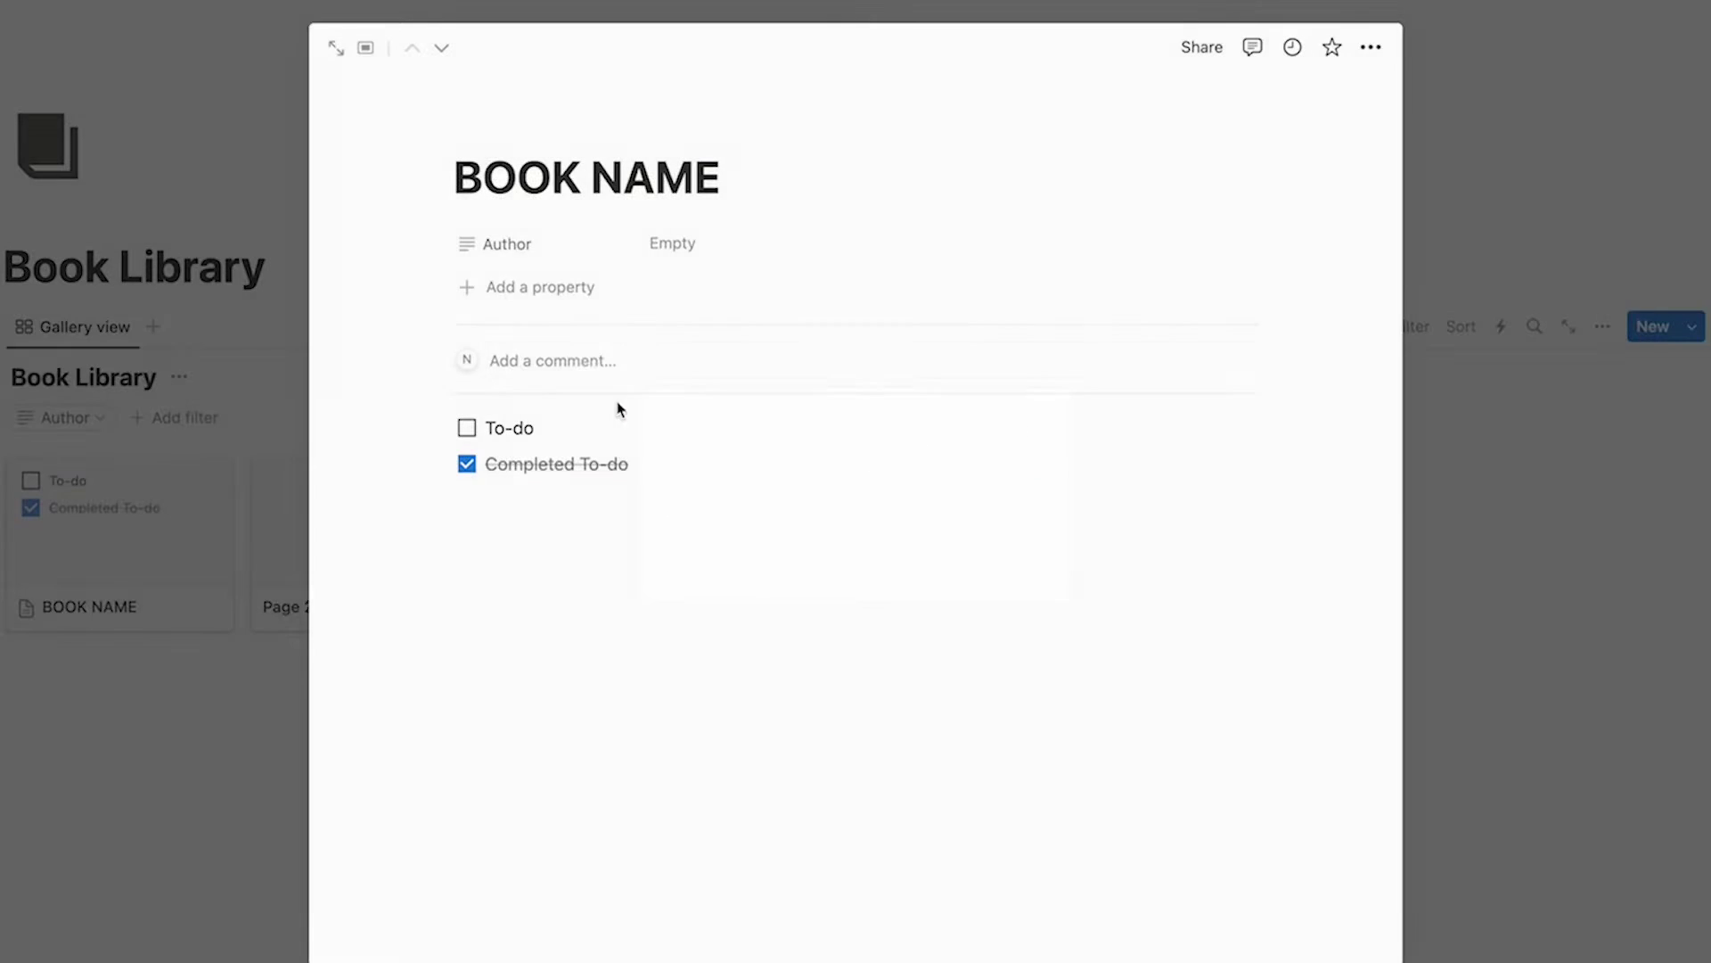
Step: Add a select property named "Status" to the BOOK NAME page
{"action": "left_click", "coordinate": [543, 289]}
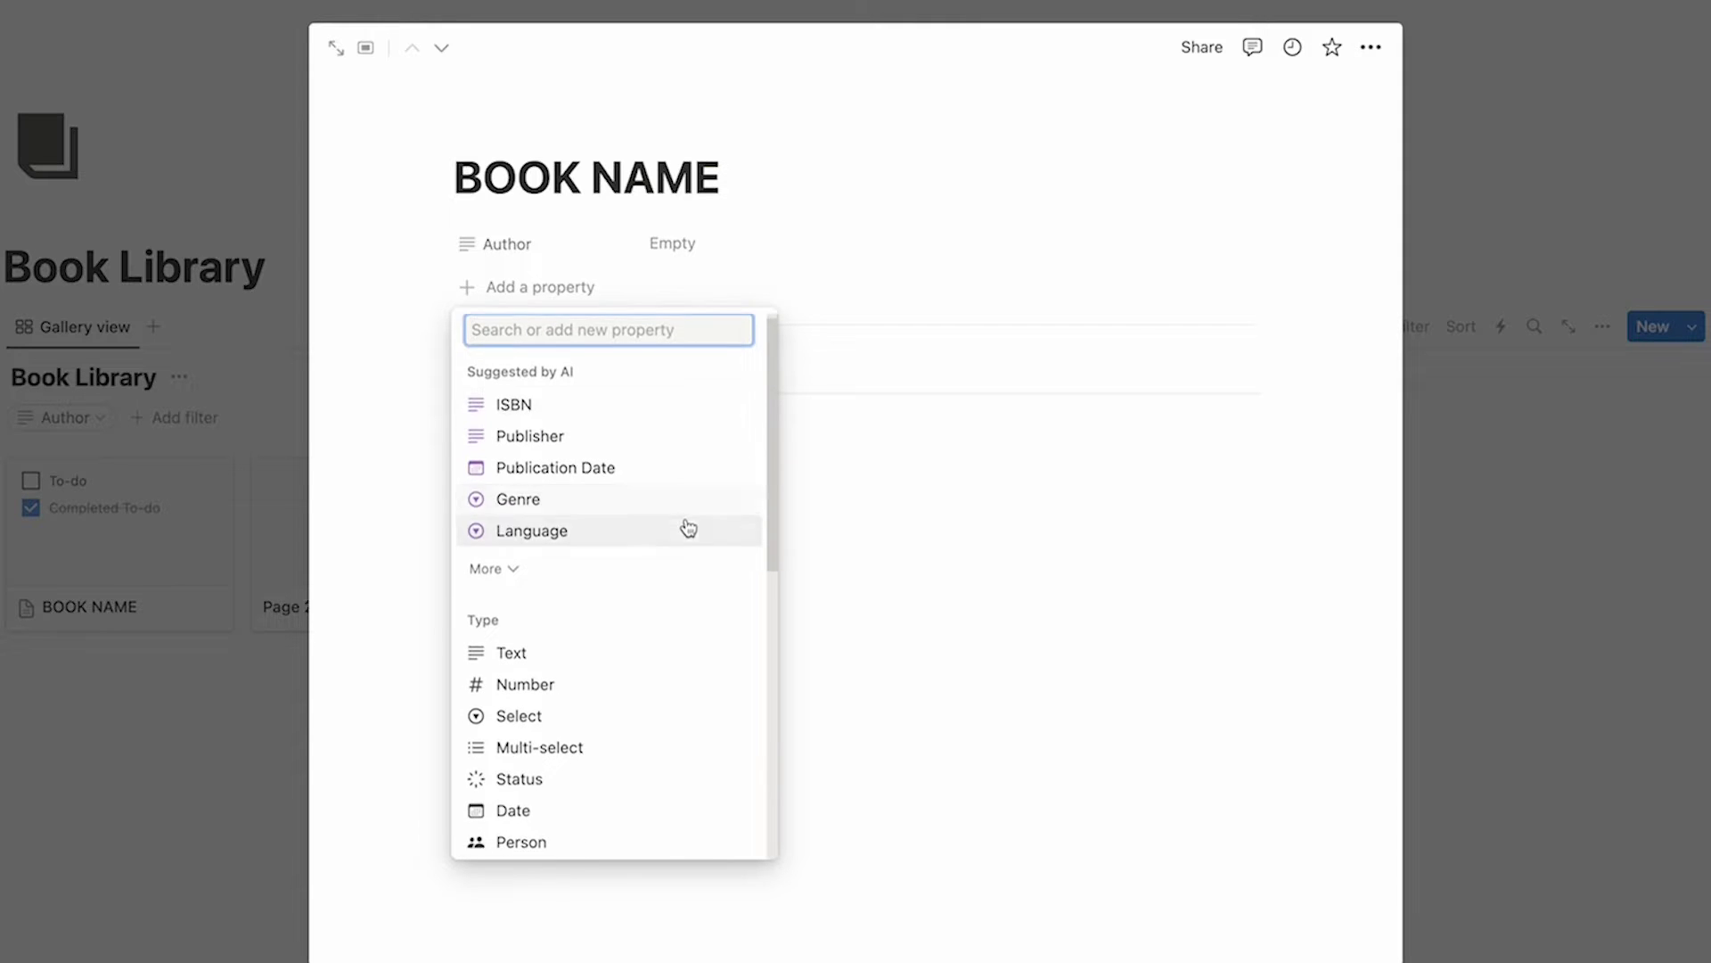
{"action": "scroll", "coordinate": [660, 553], "scroll_direction": "down", "scroll_amount": 2}
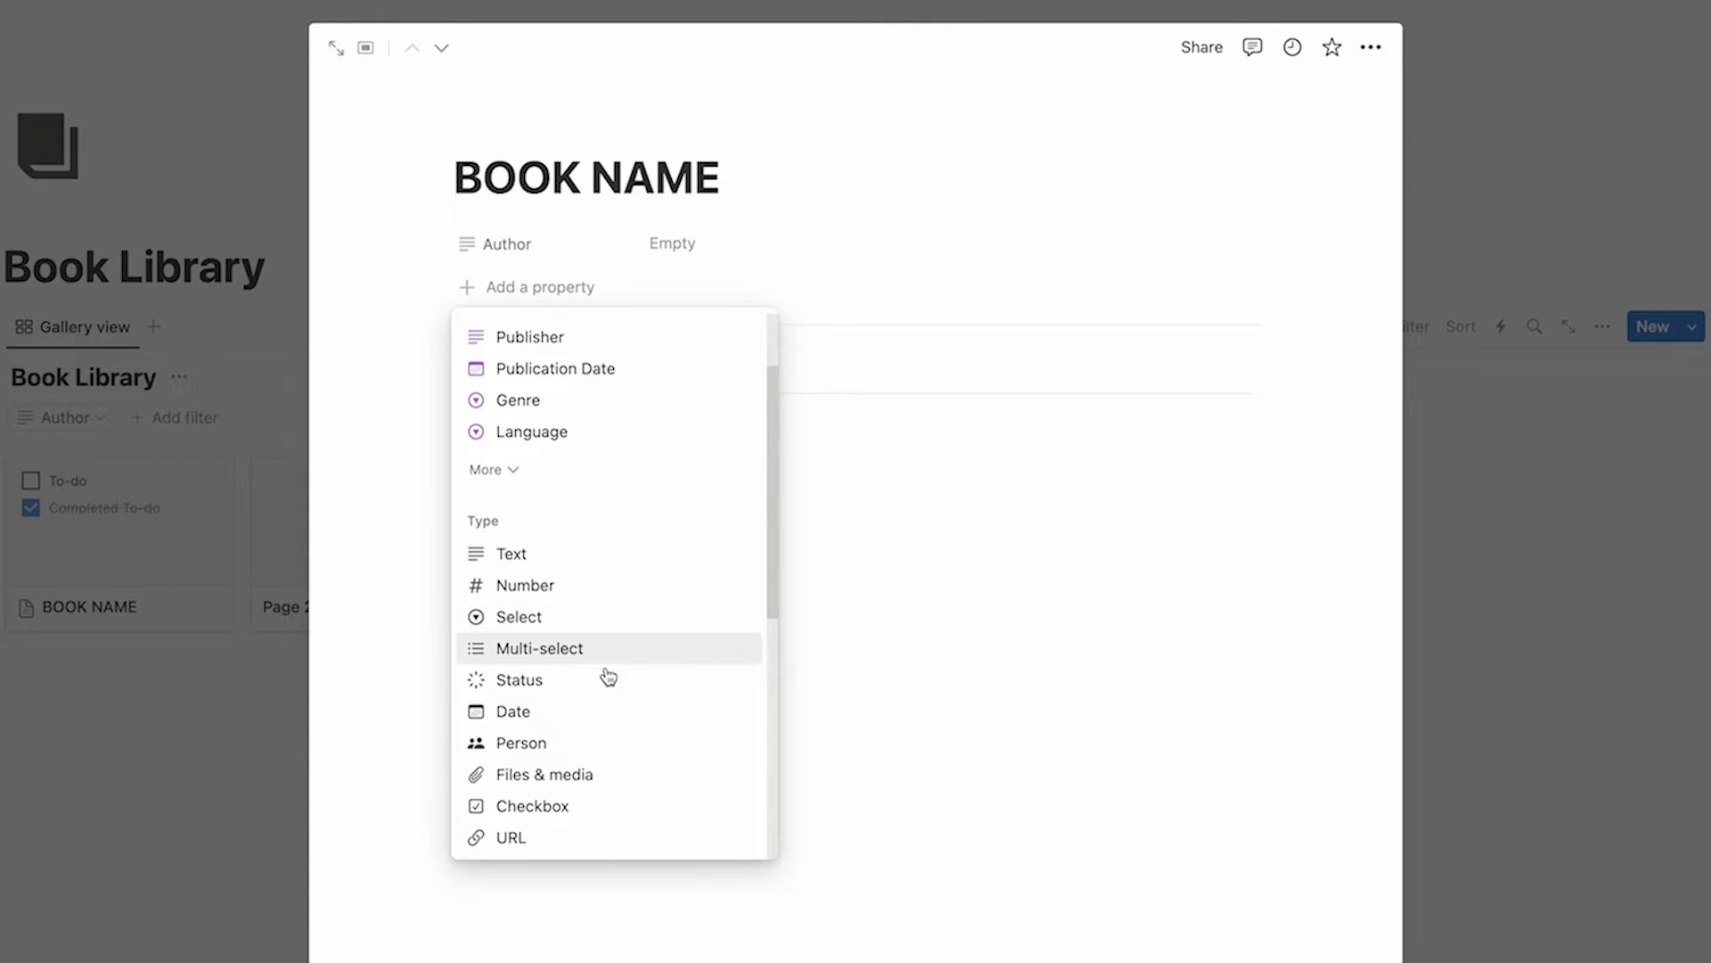
{"action": "scroll", "coordinate": [609, 677], "scroll_direction": "down", "scroll_amount": 1}
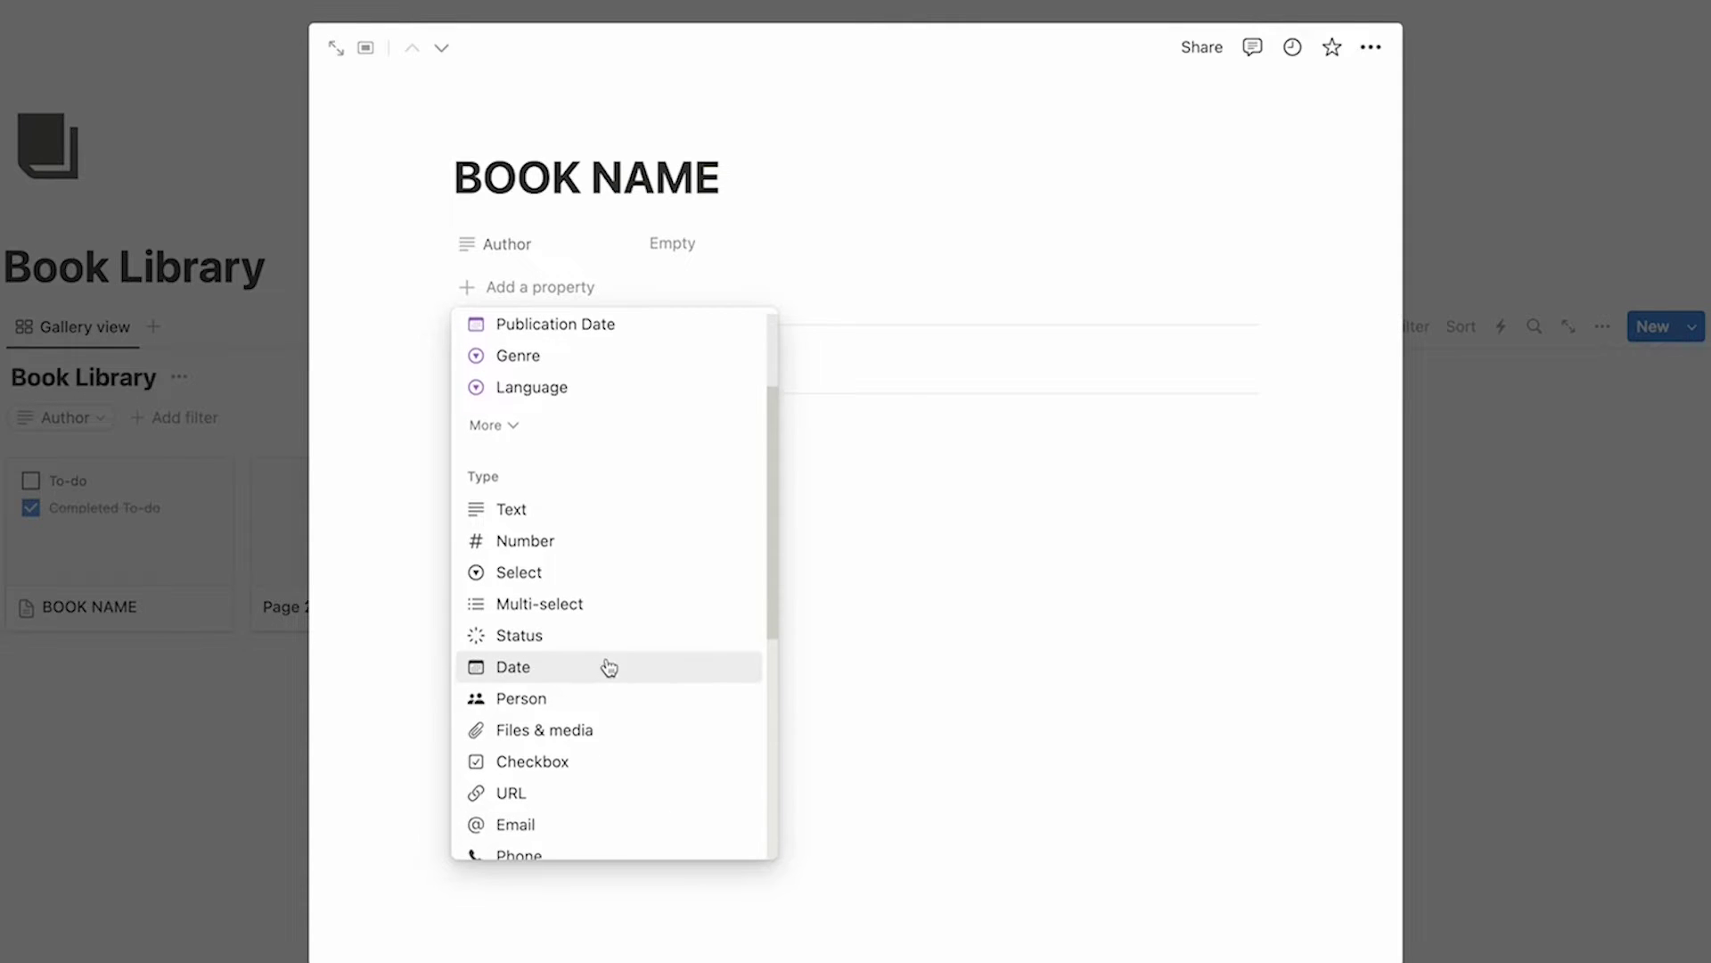
{"action": "left_click", "coordinate": [556, 585]}
{"action": "double_click", "coordinate": [581, 348]}
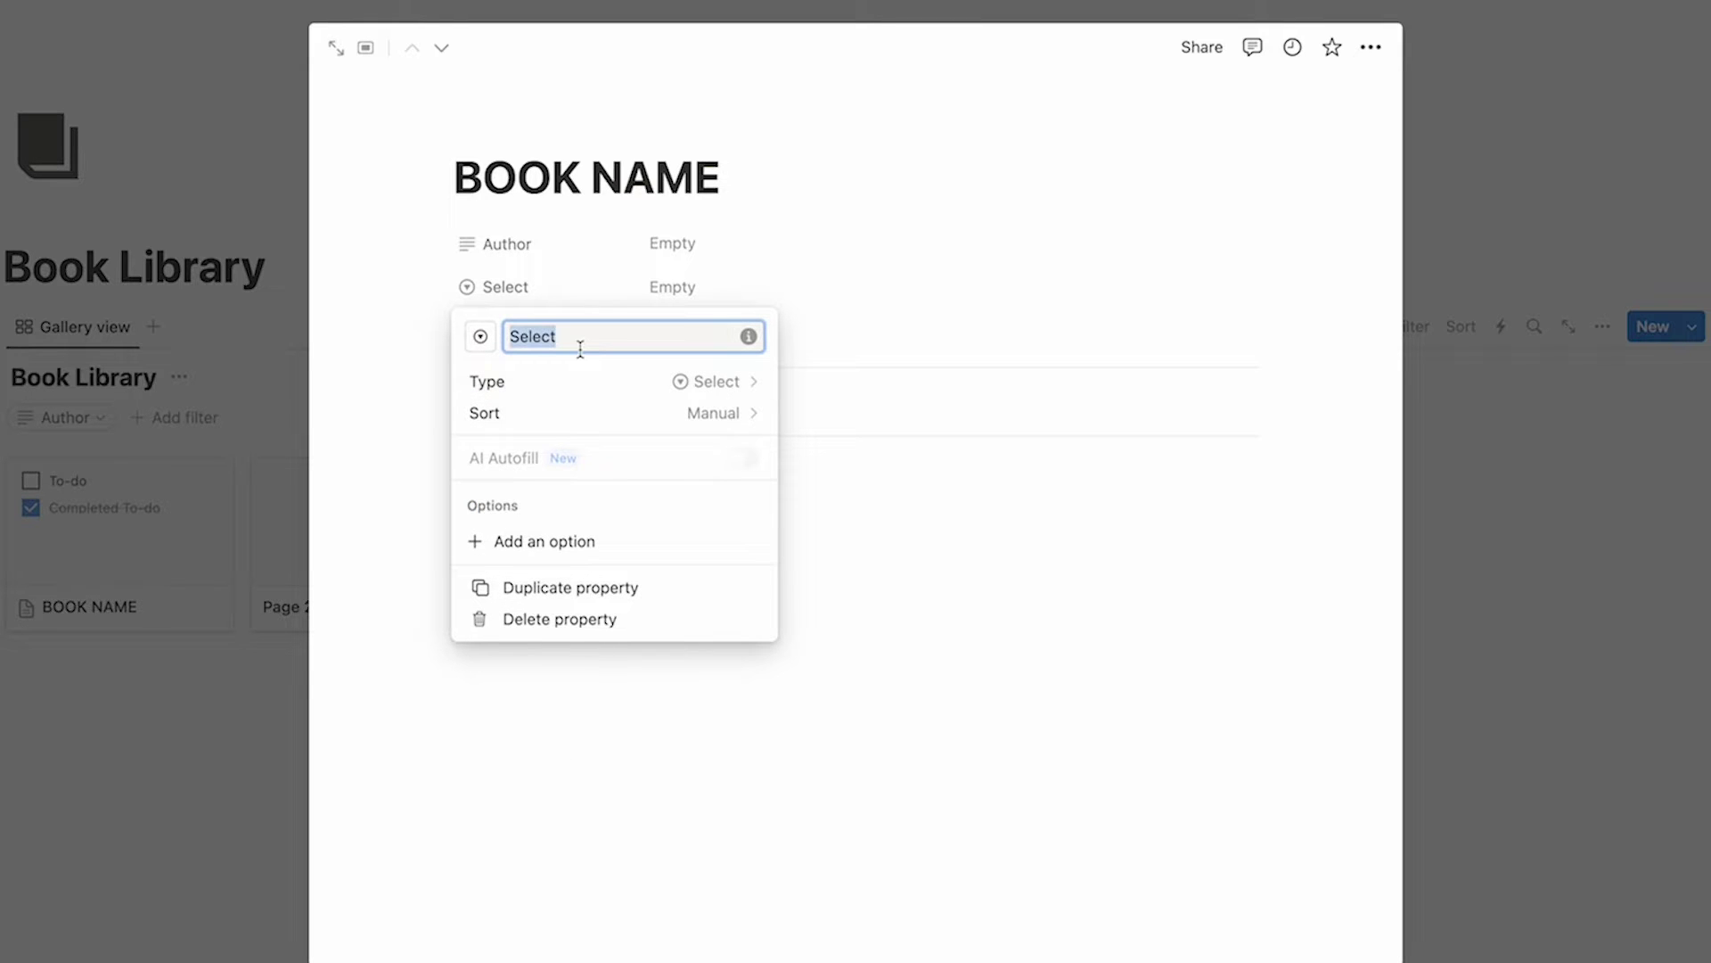
{"action": "type", "text": "Status"}
{"action": "key", "text": "Return"}
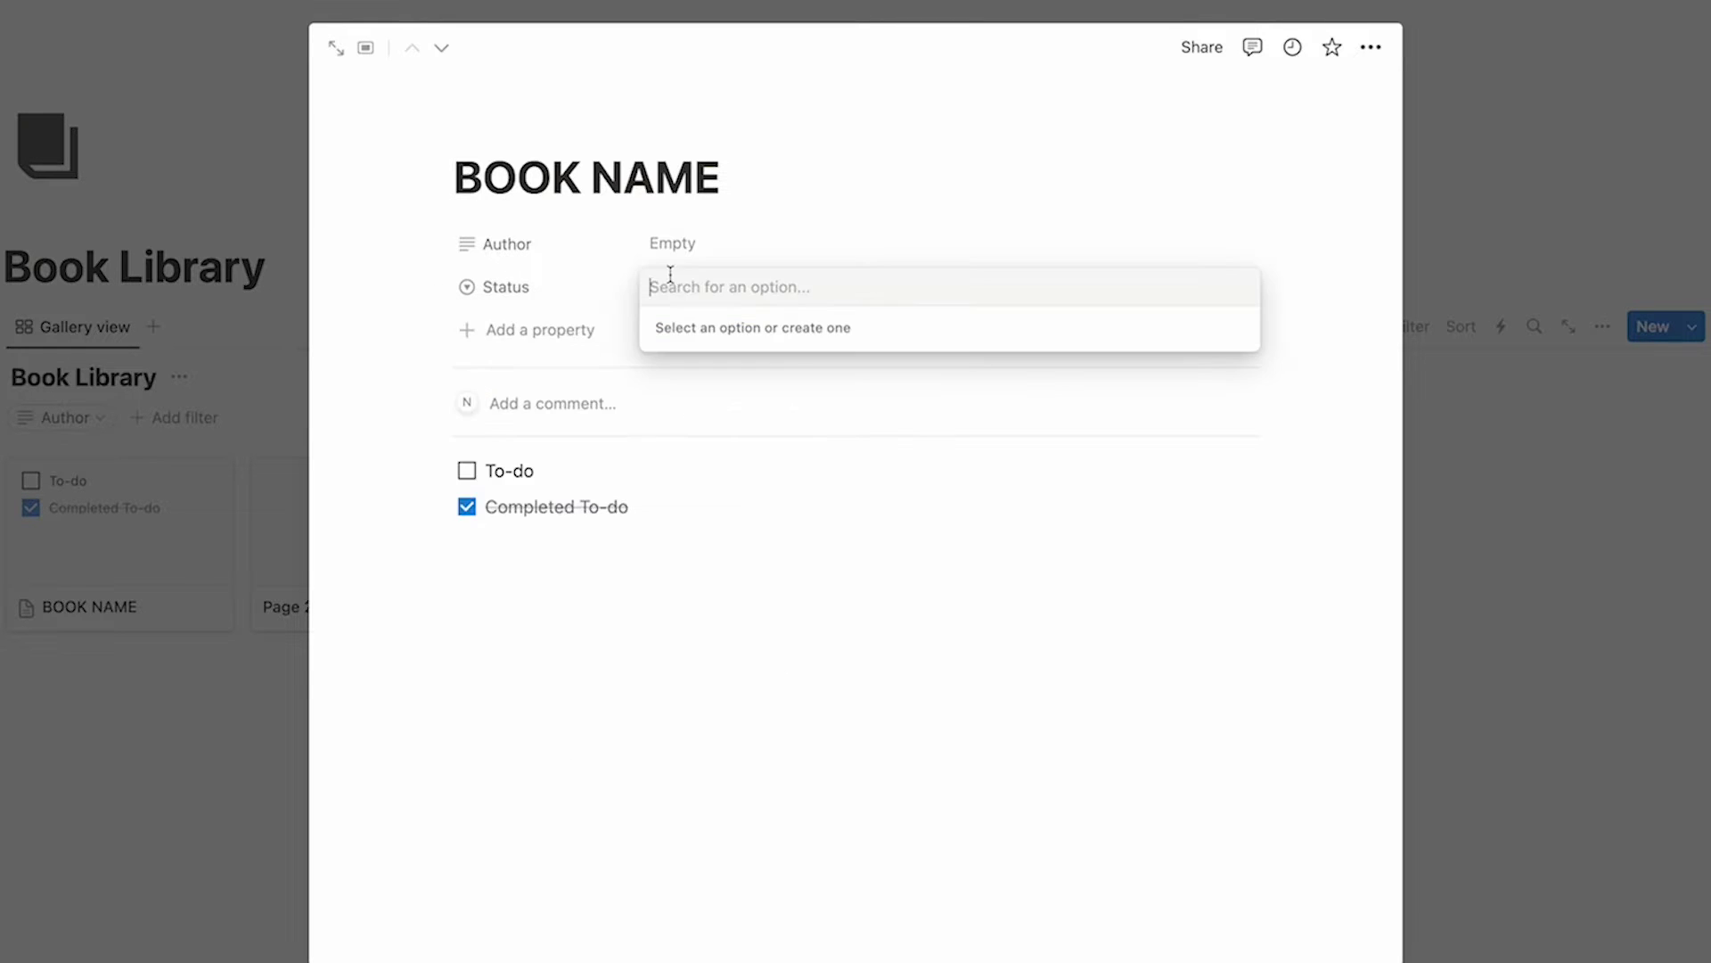
Step: Create the options "WANT", "Reading" and "Finished" for the Status property
{"action": "type", "text": "WANT"}
{"action": "key", "text": "Return"}
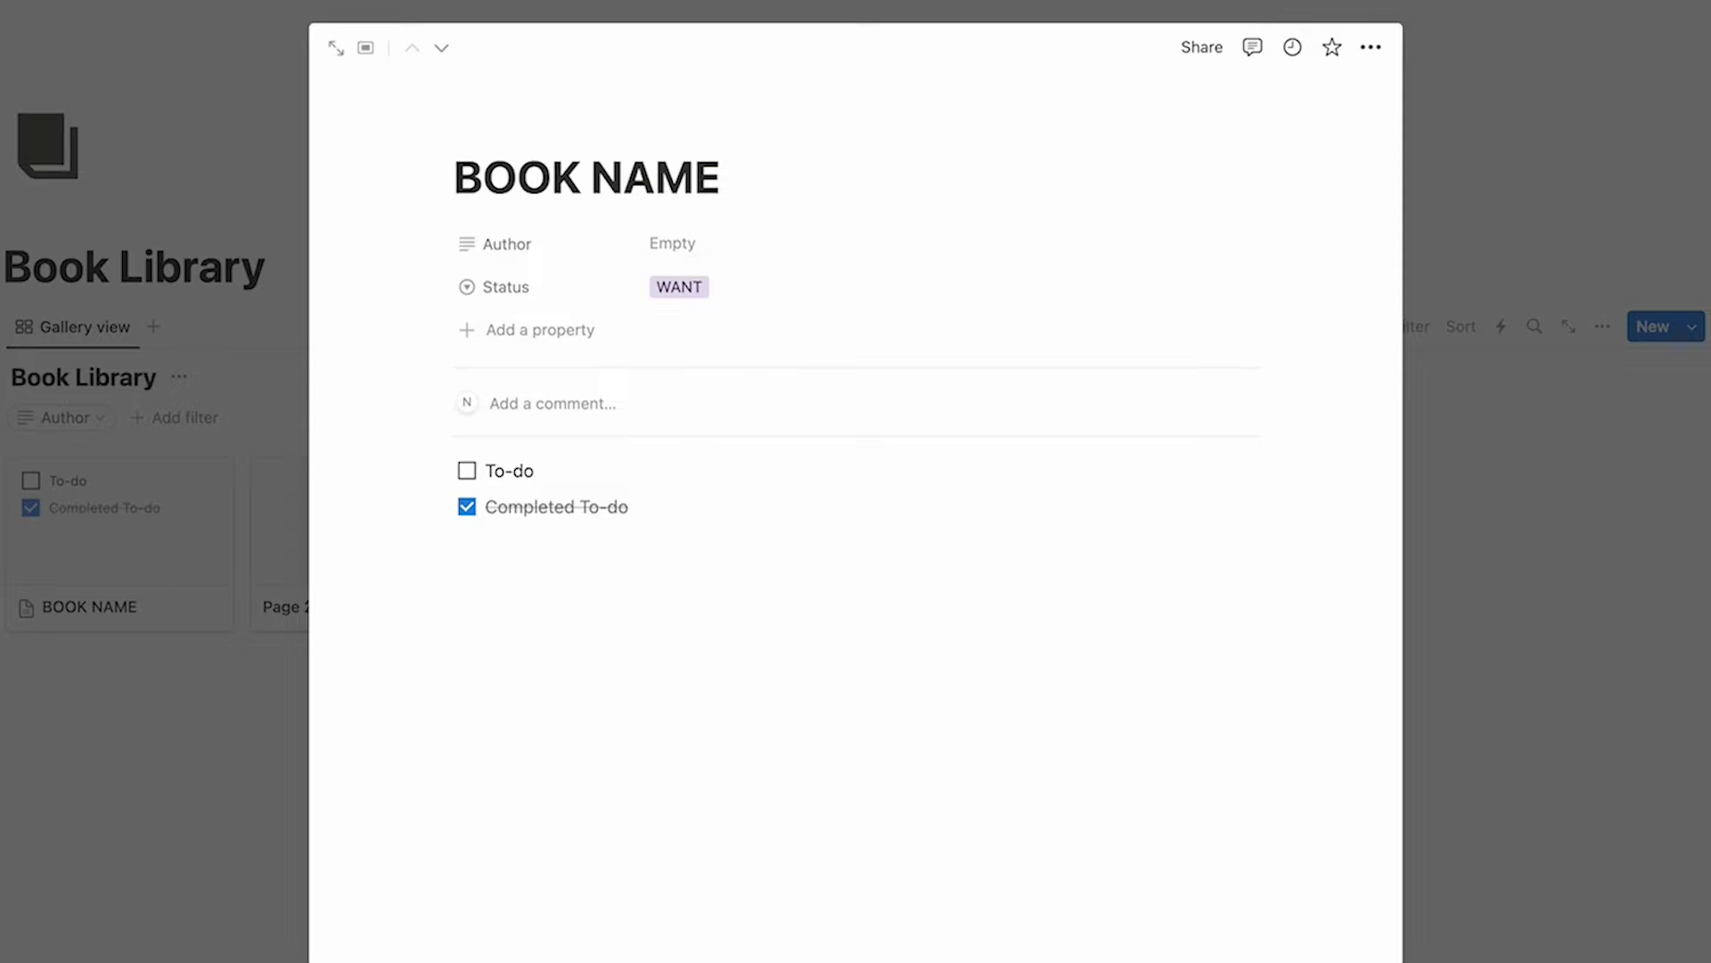
{"action": "left_click", "coordinate": [746, 296]}
{"action": "type", "text": "Reading"}
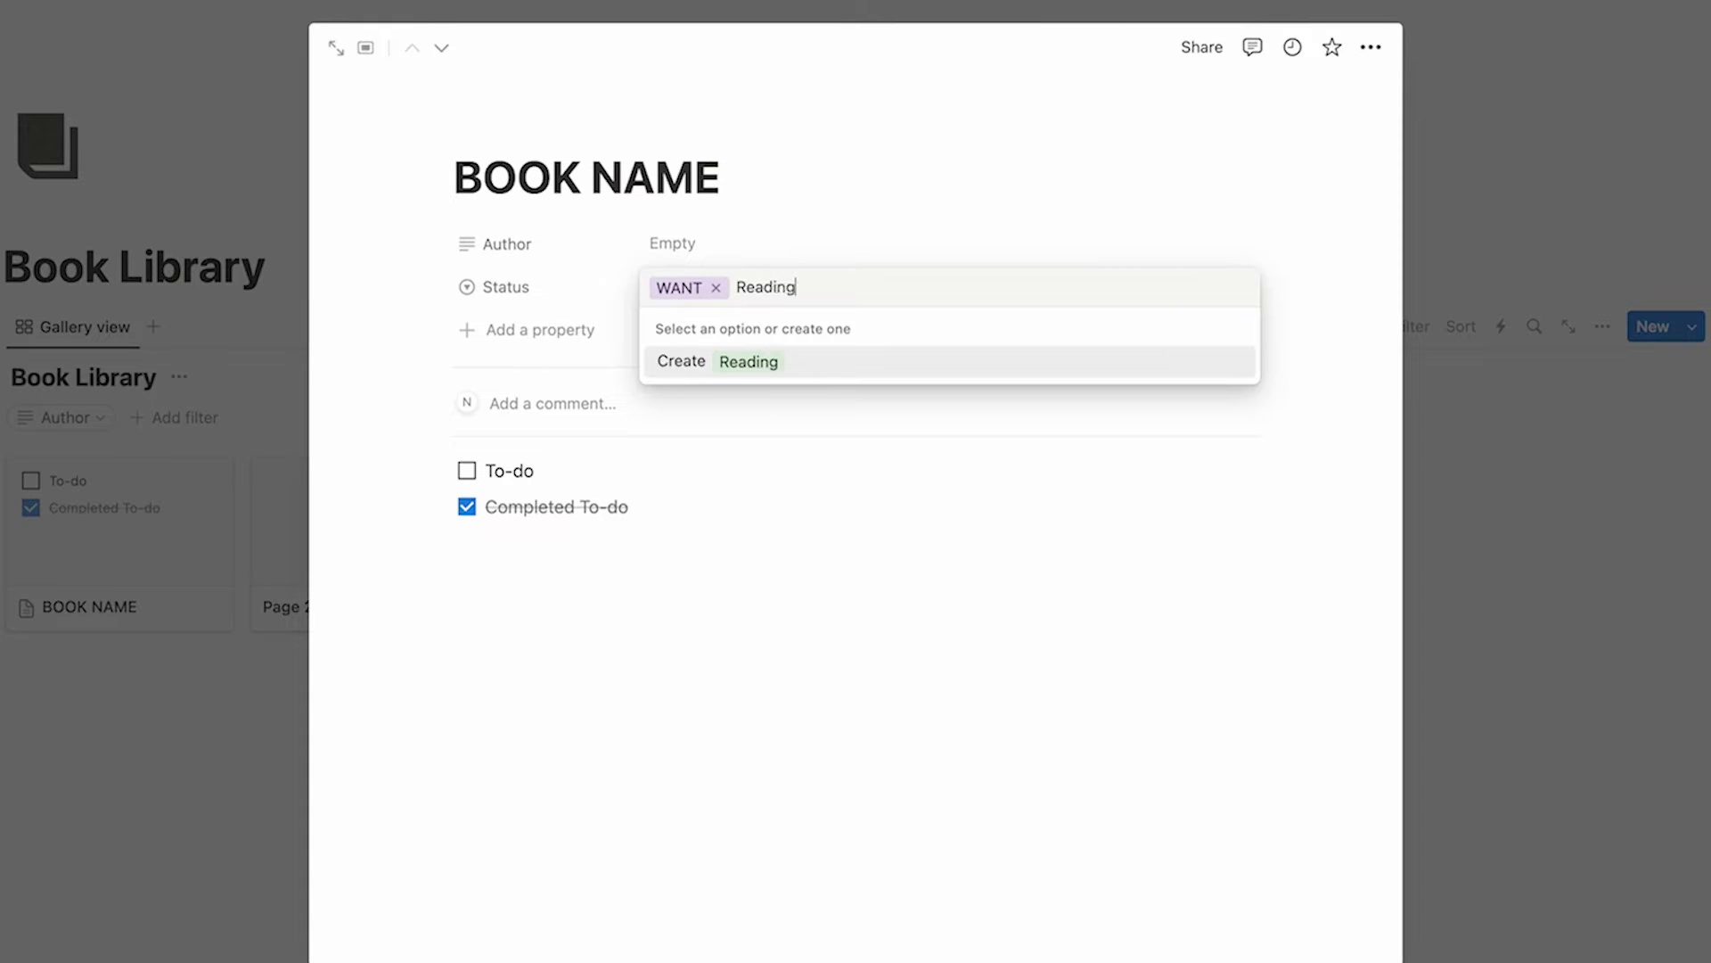
{"action": "key", "text": "Return"}
{"action": "left_click", "coordinate": [752, 303]}
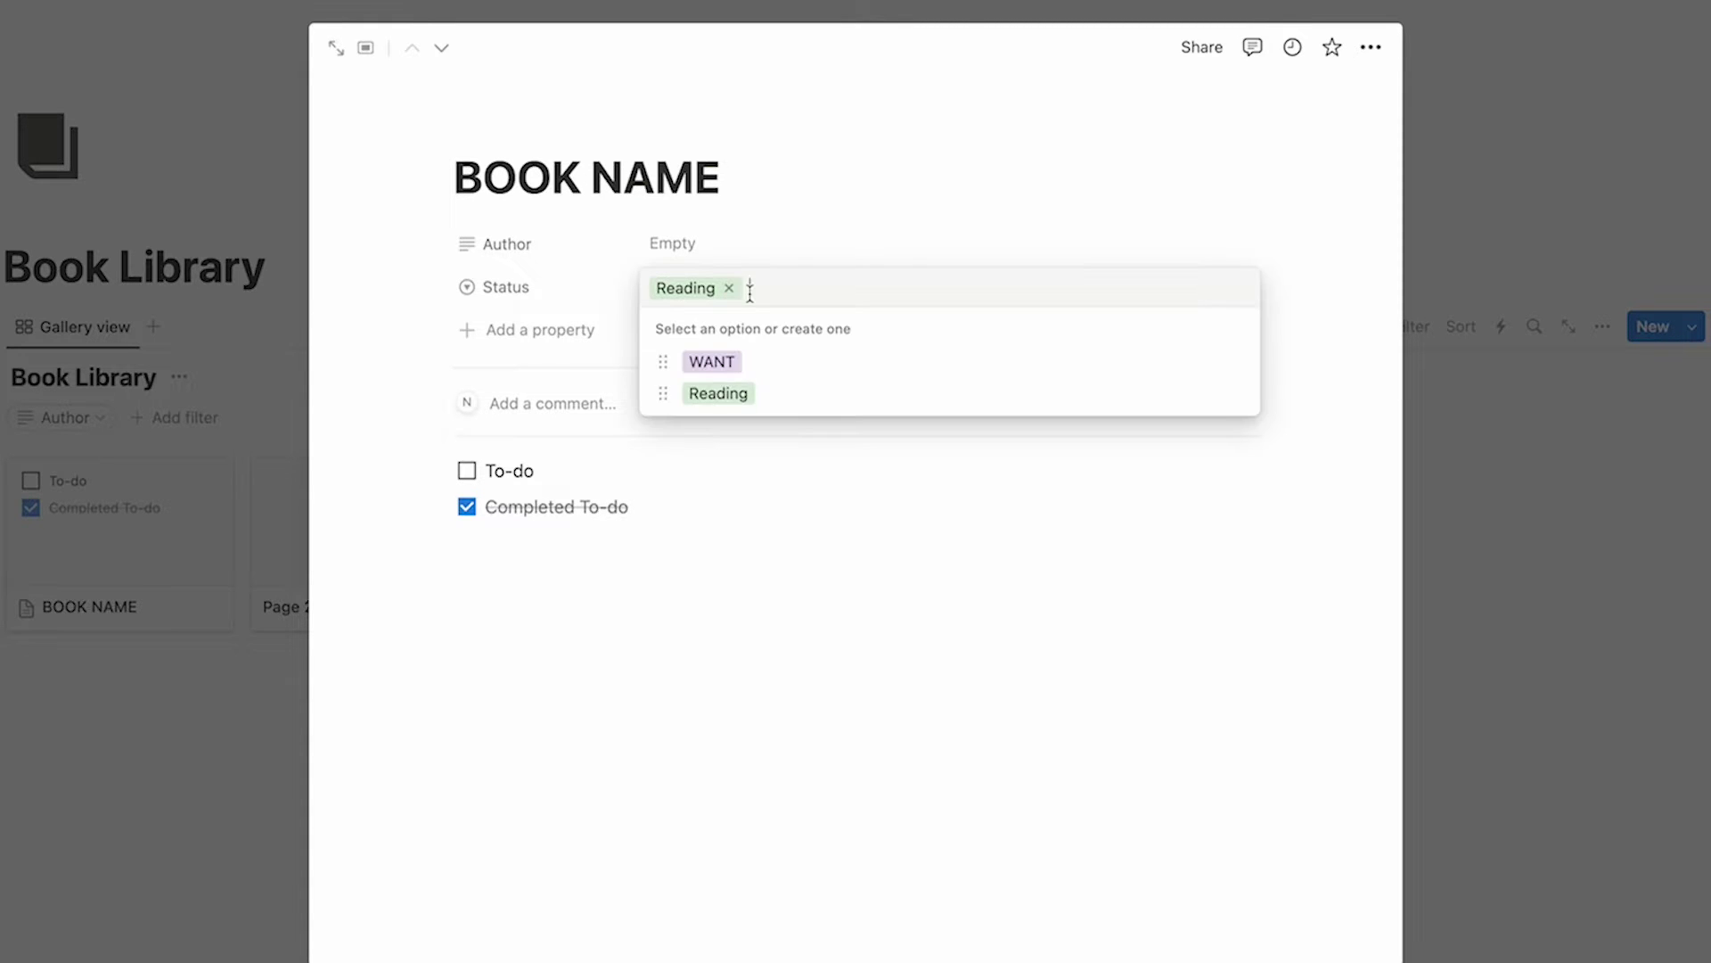
{"action": "type", "text": "Finished"}
{"action": "key", "text": "Return"}
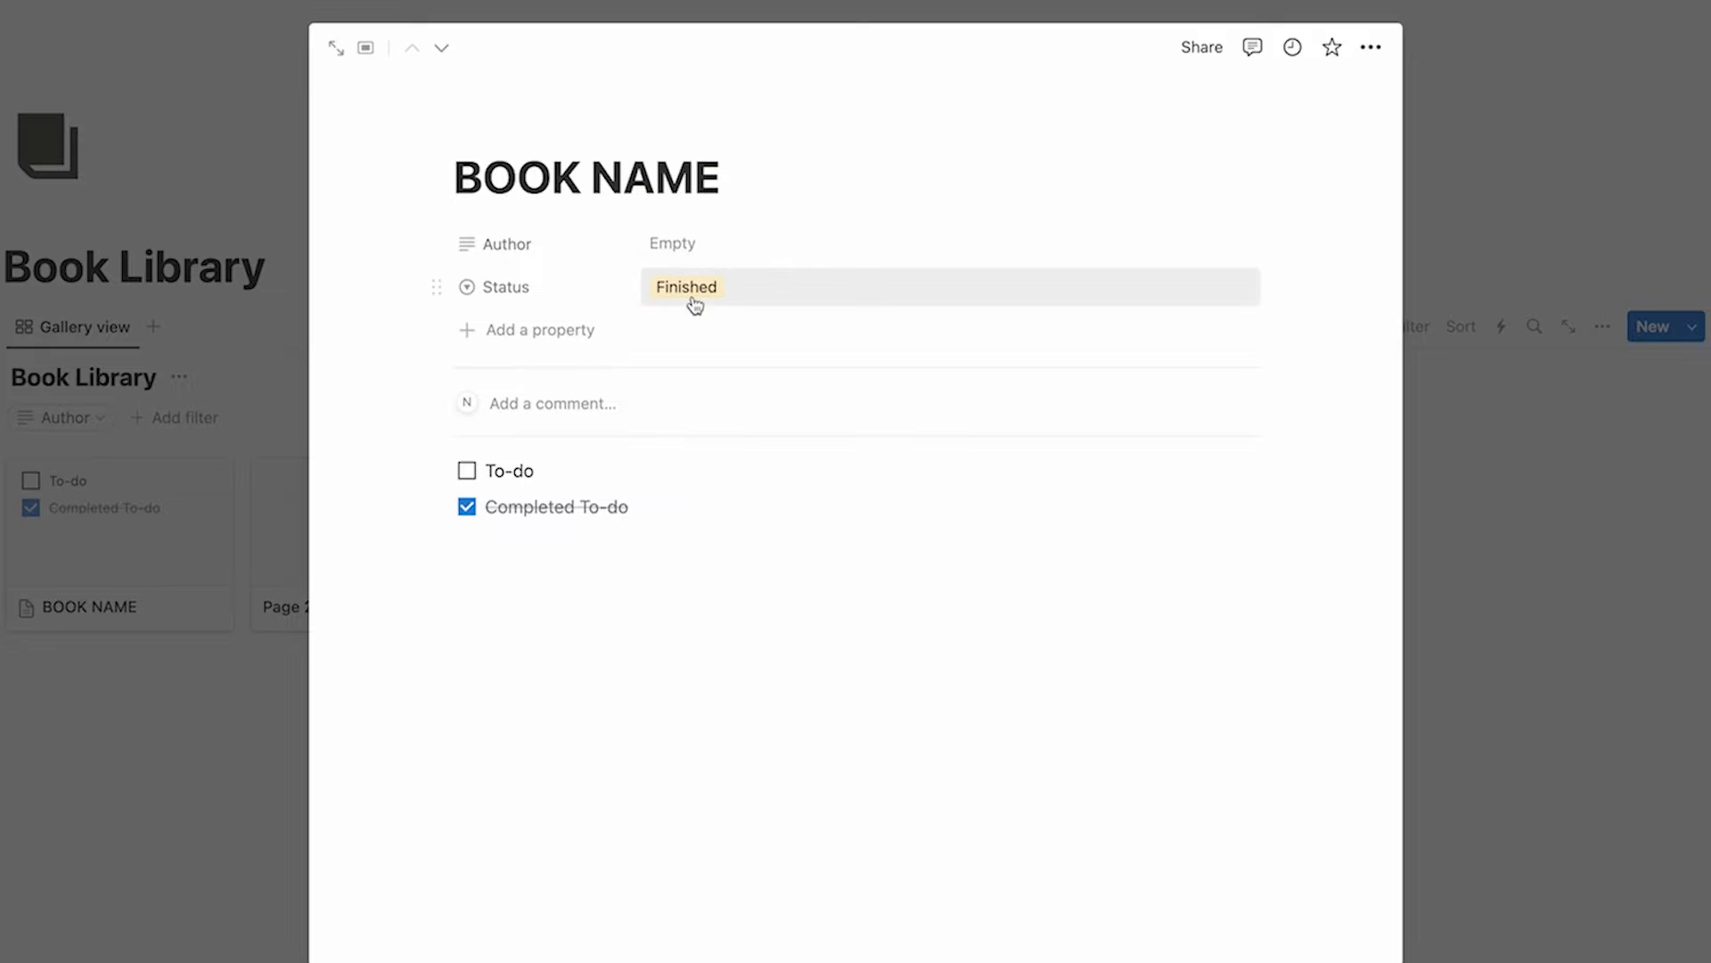
Step: Color the Status options green for Finished, yellow for Reading and red for WANT, with Reading as the selected value
{"action": "left_click", "coordinate": [728, 304]}
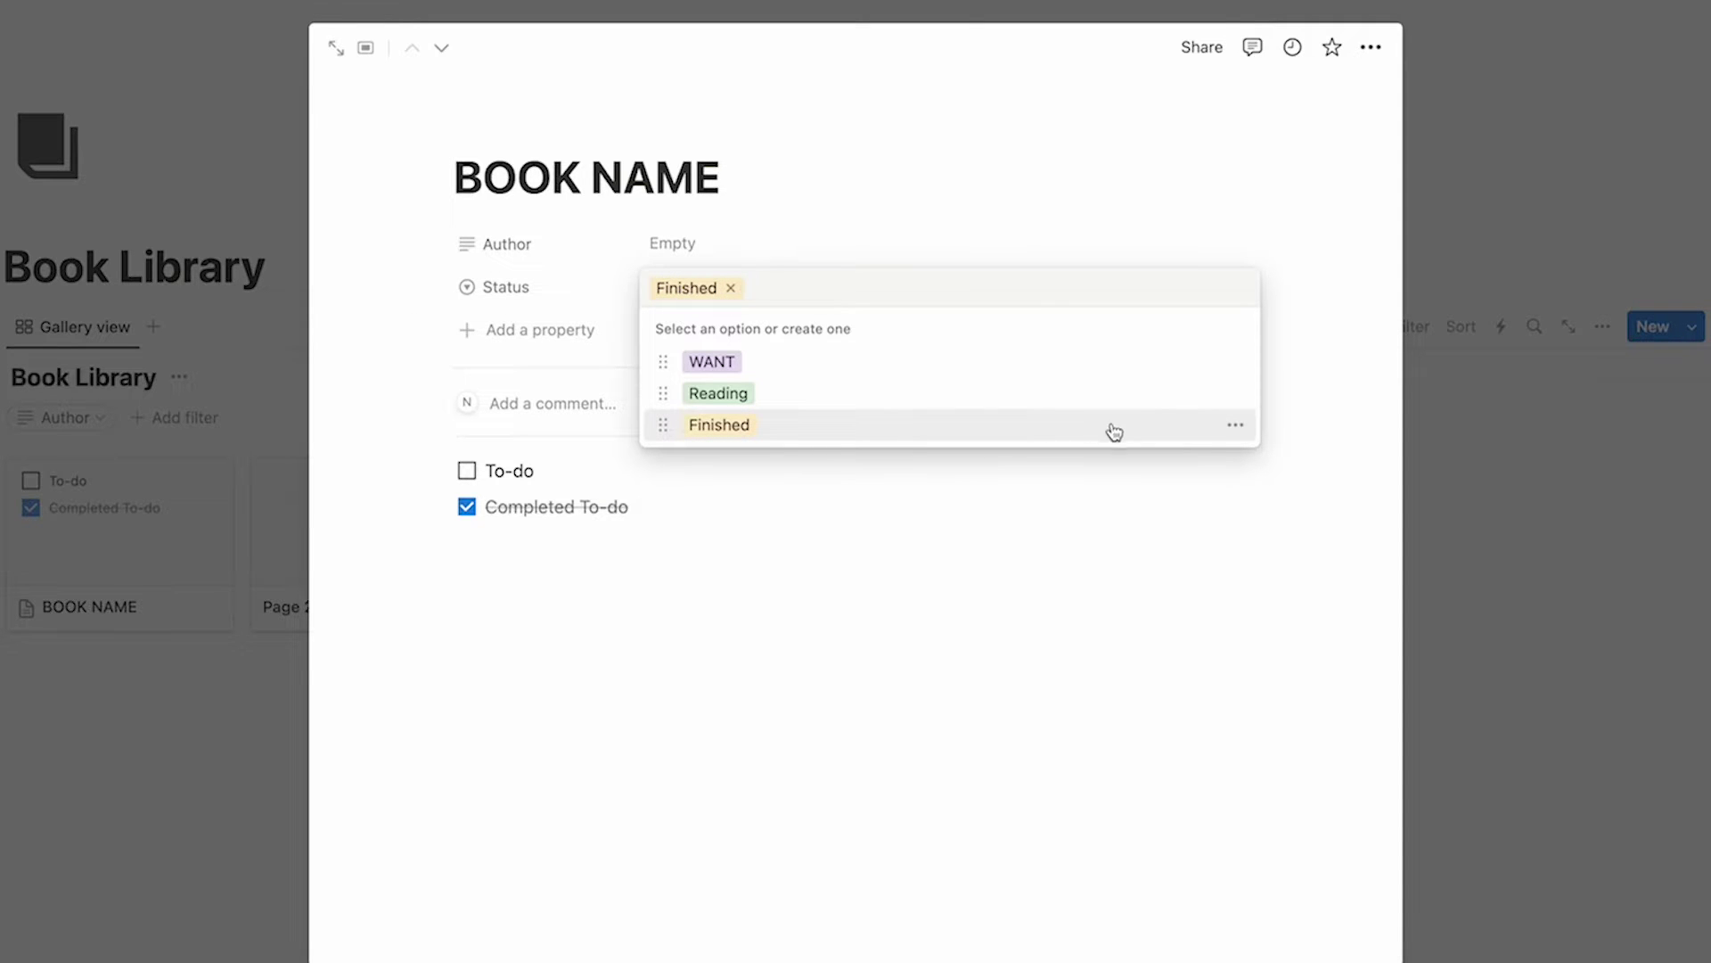
{"action": "left_click", "coordinate": [1237, 428]}
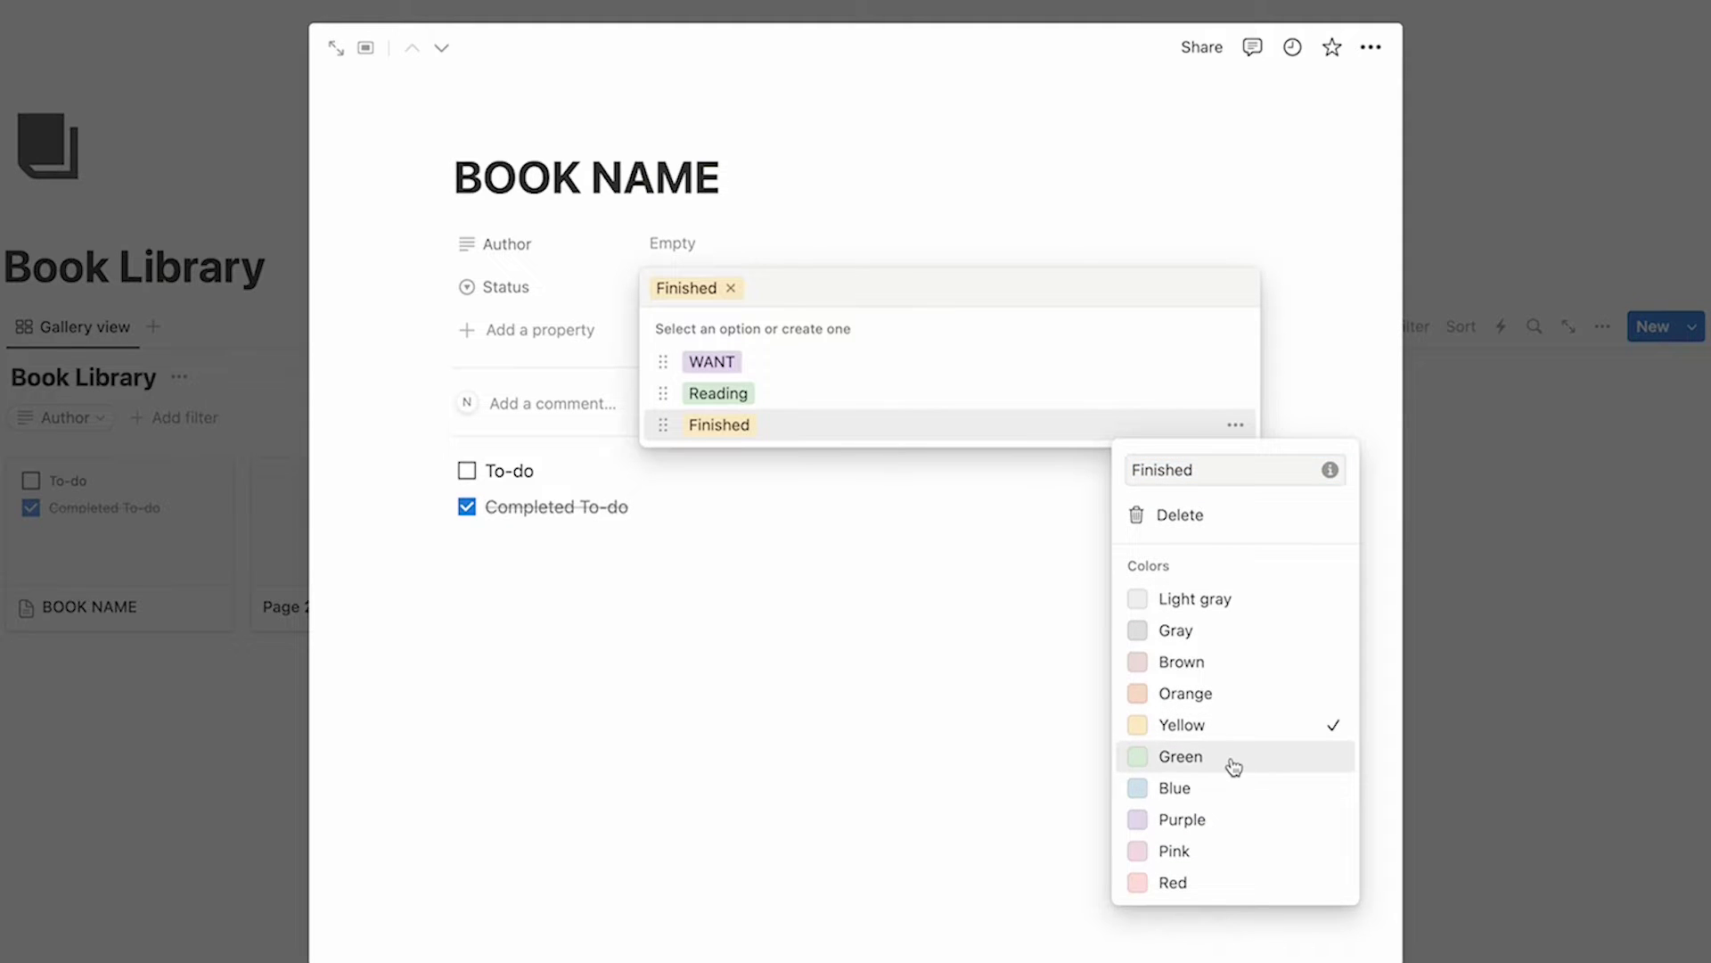
{"action": "left_click", "coordinate": [1234, 767]}
{"action": "left_click", "coordinate": [1235, 394]}
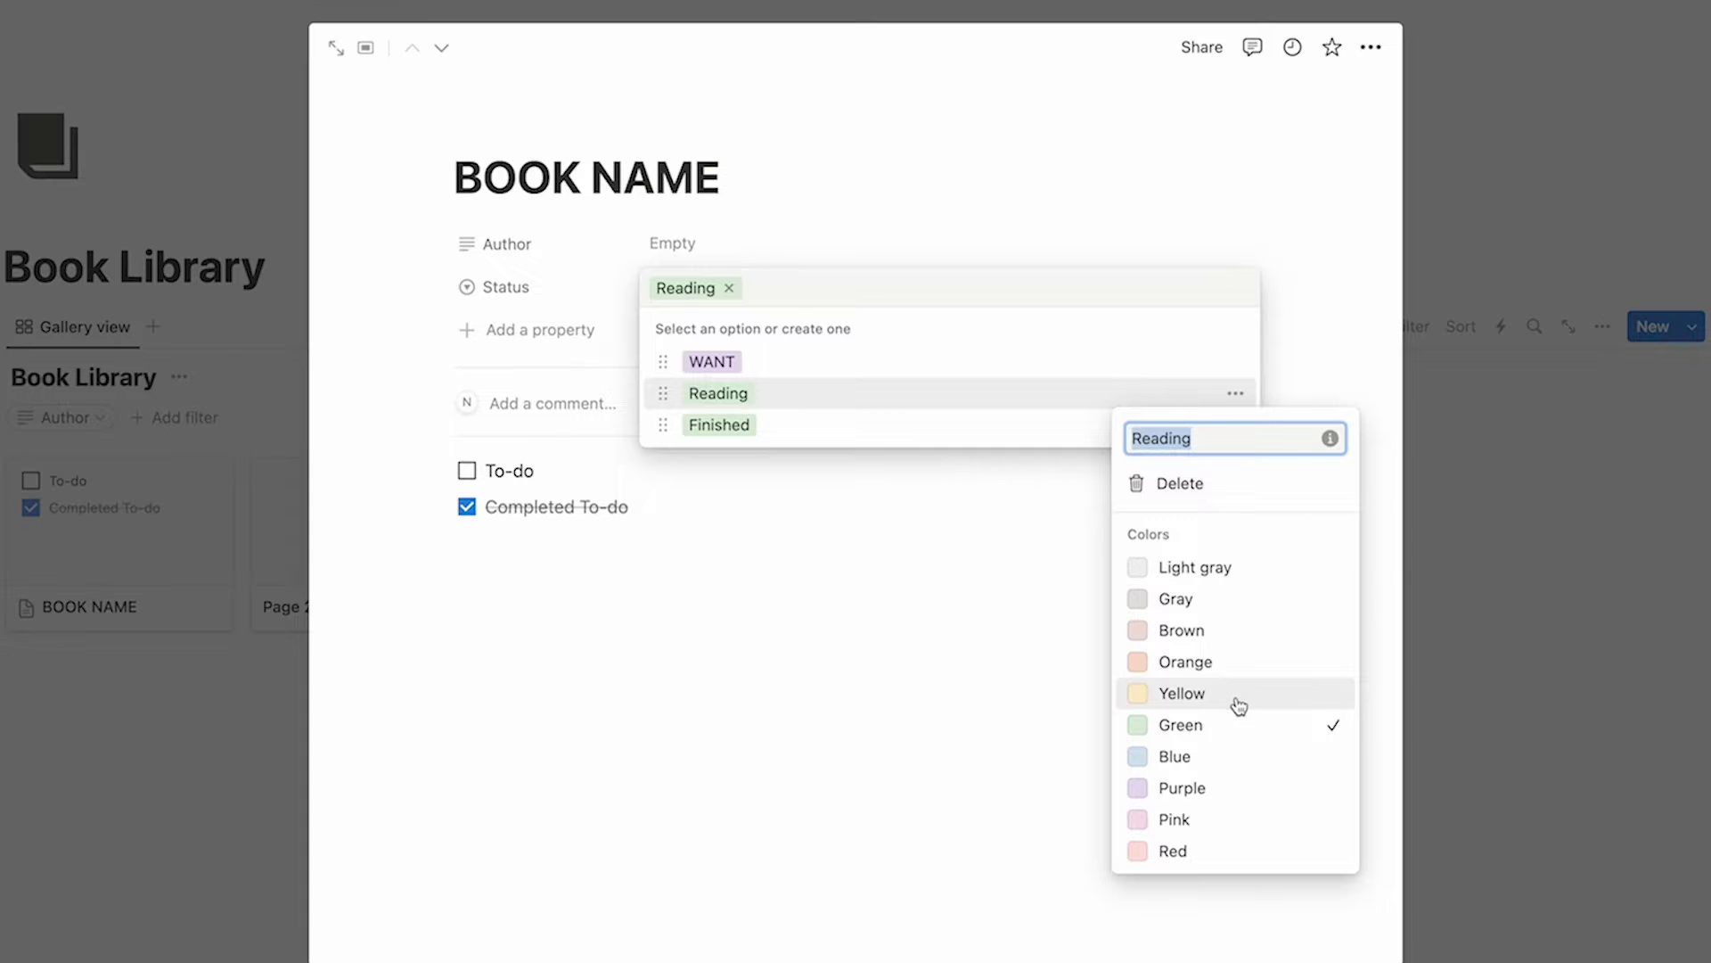
{"action": "left_click", "coordinate": [1239, 705]}
{"action": "left_click", "coordinate": [1115, 378]}
{"action": "left_click", "coordinate": [1236, 361]}
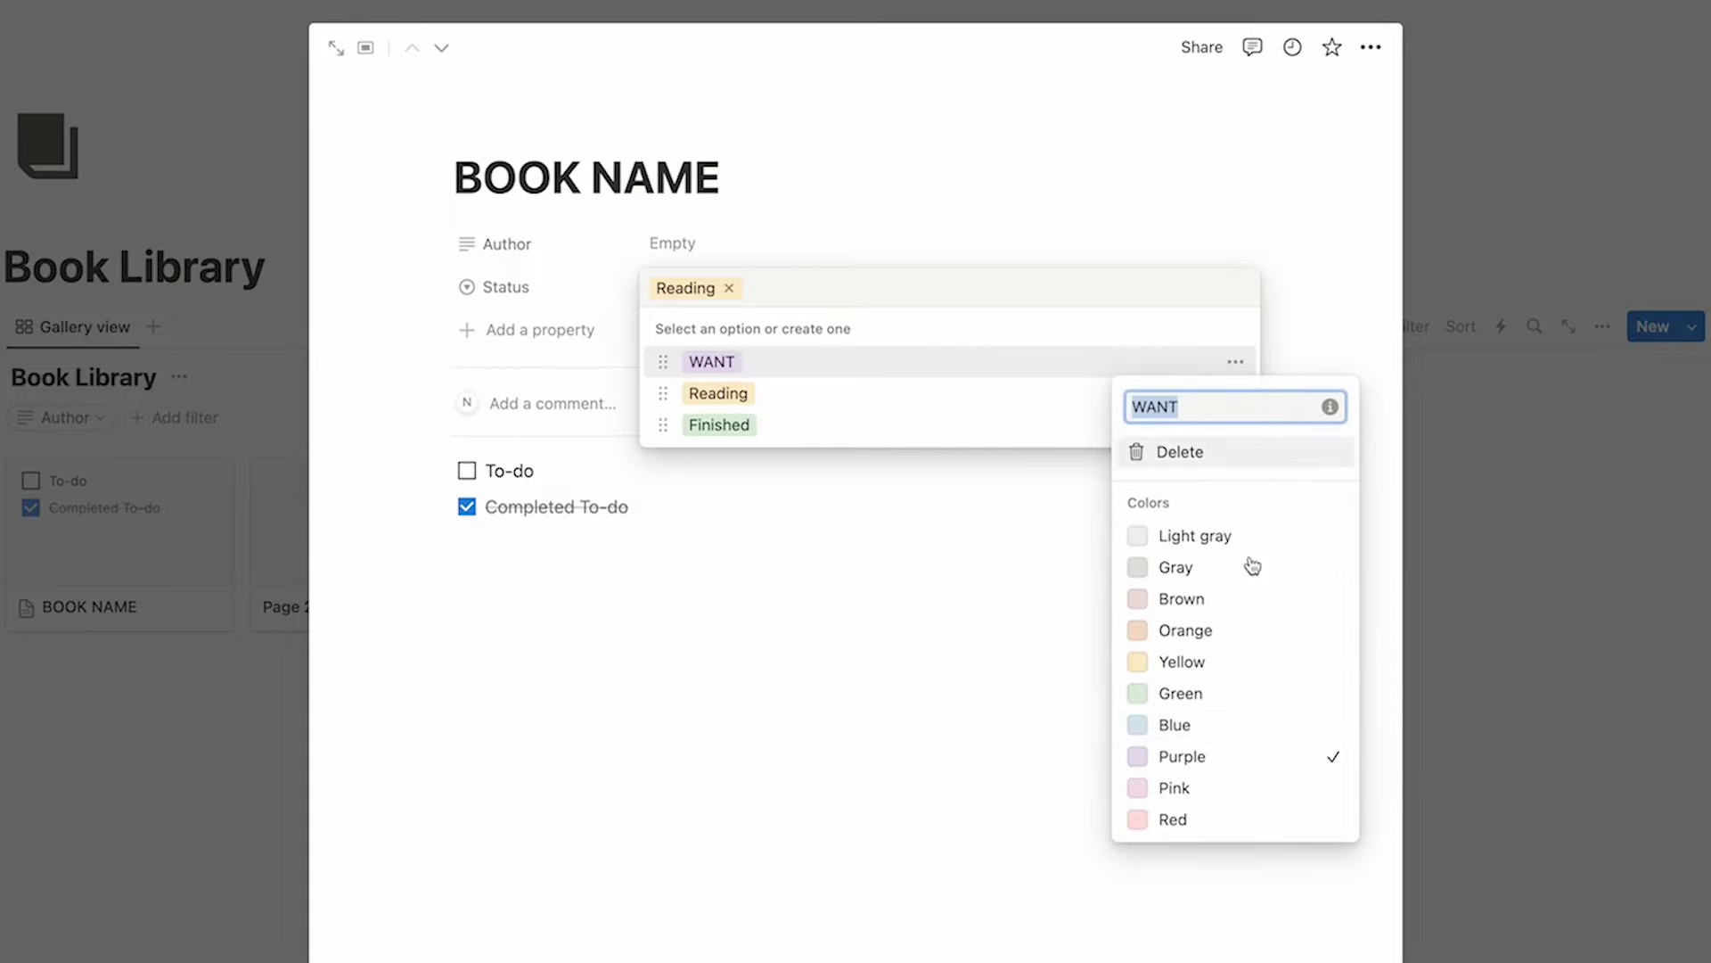
{"action": "left_click", "coordinate": [1214, 818]}
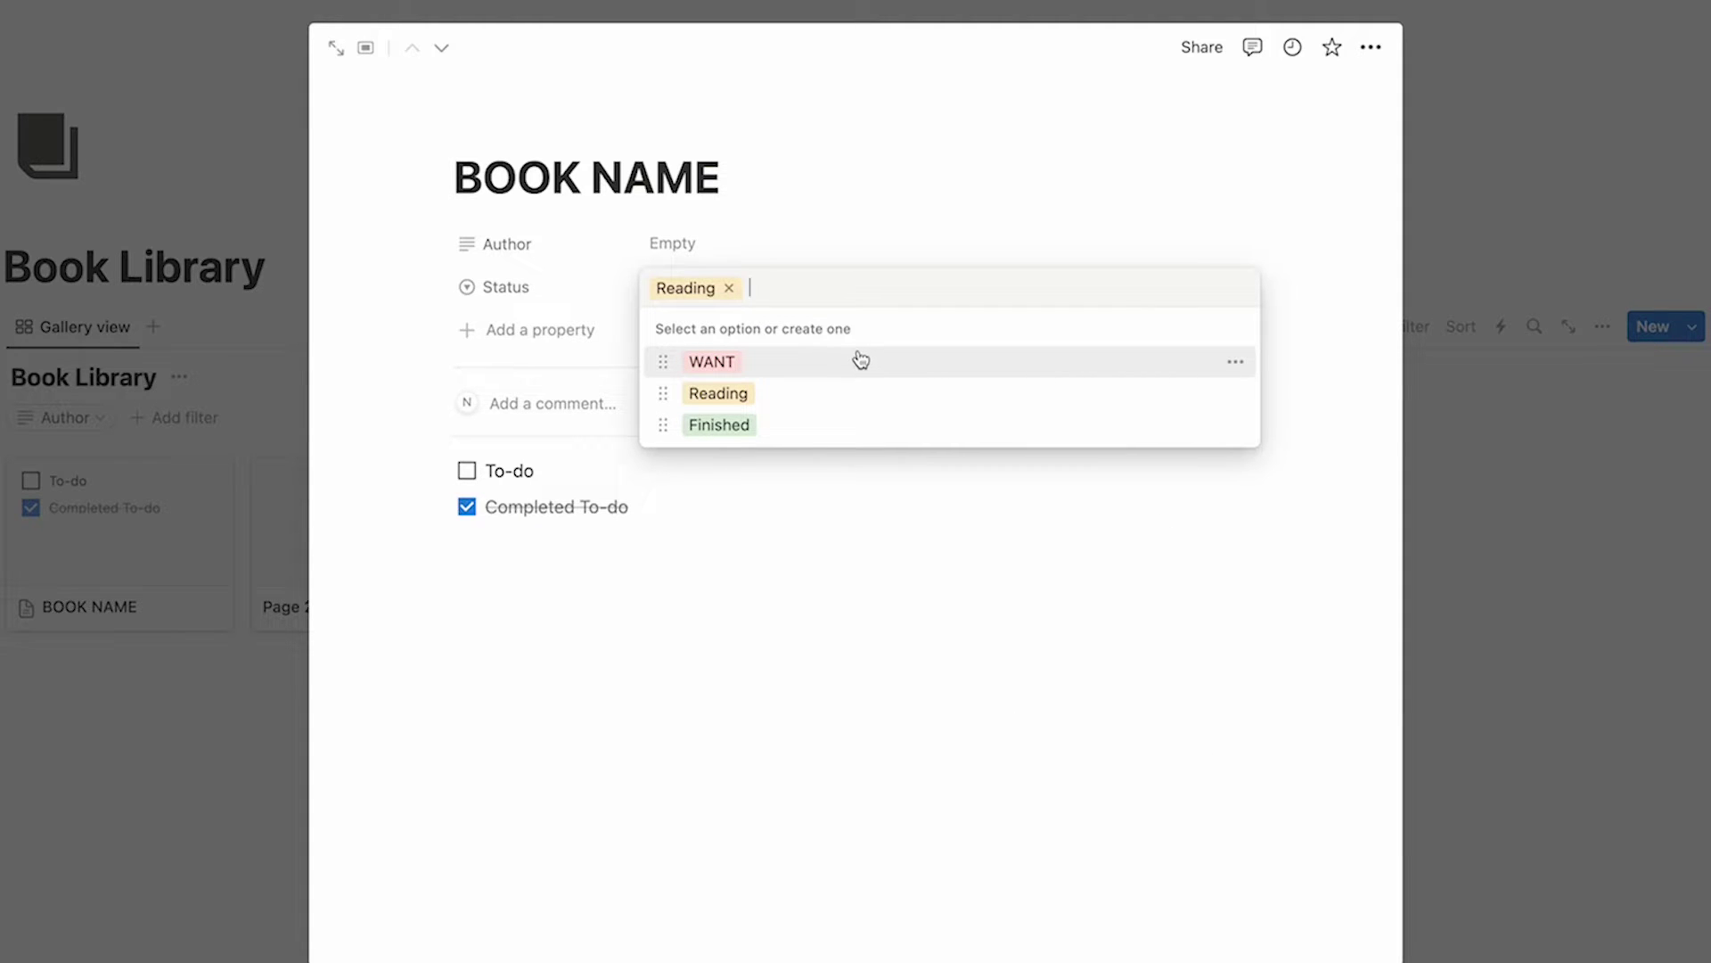
{"action": "key", "text": "Escape"}
Step: Add a multi-select property named "Topic" to the book page
{"action": "left_click", "coordinate": [537, 332]}
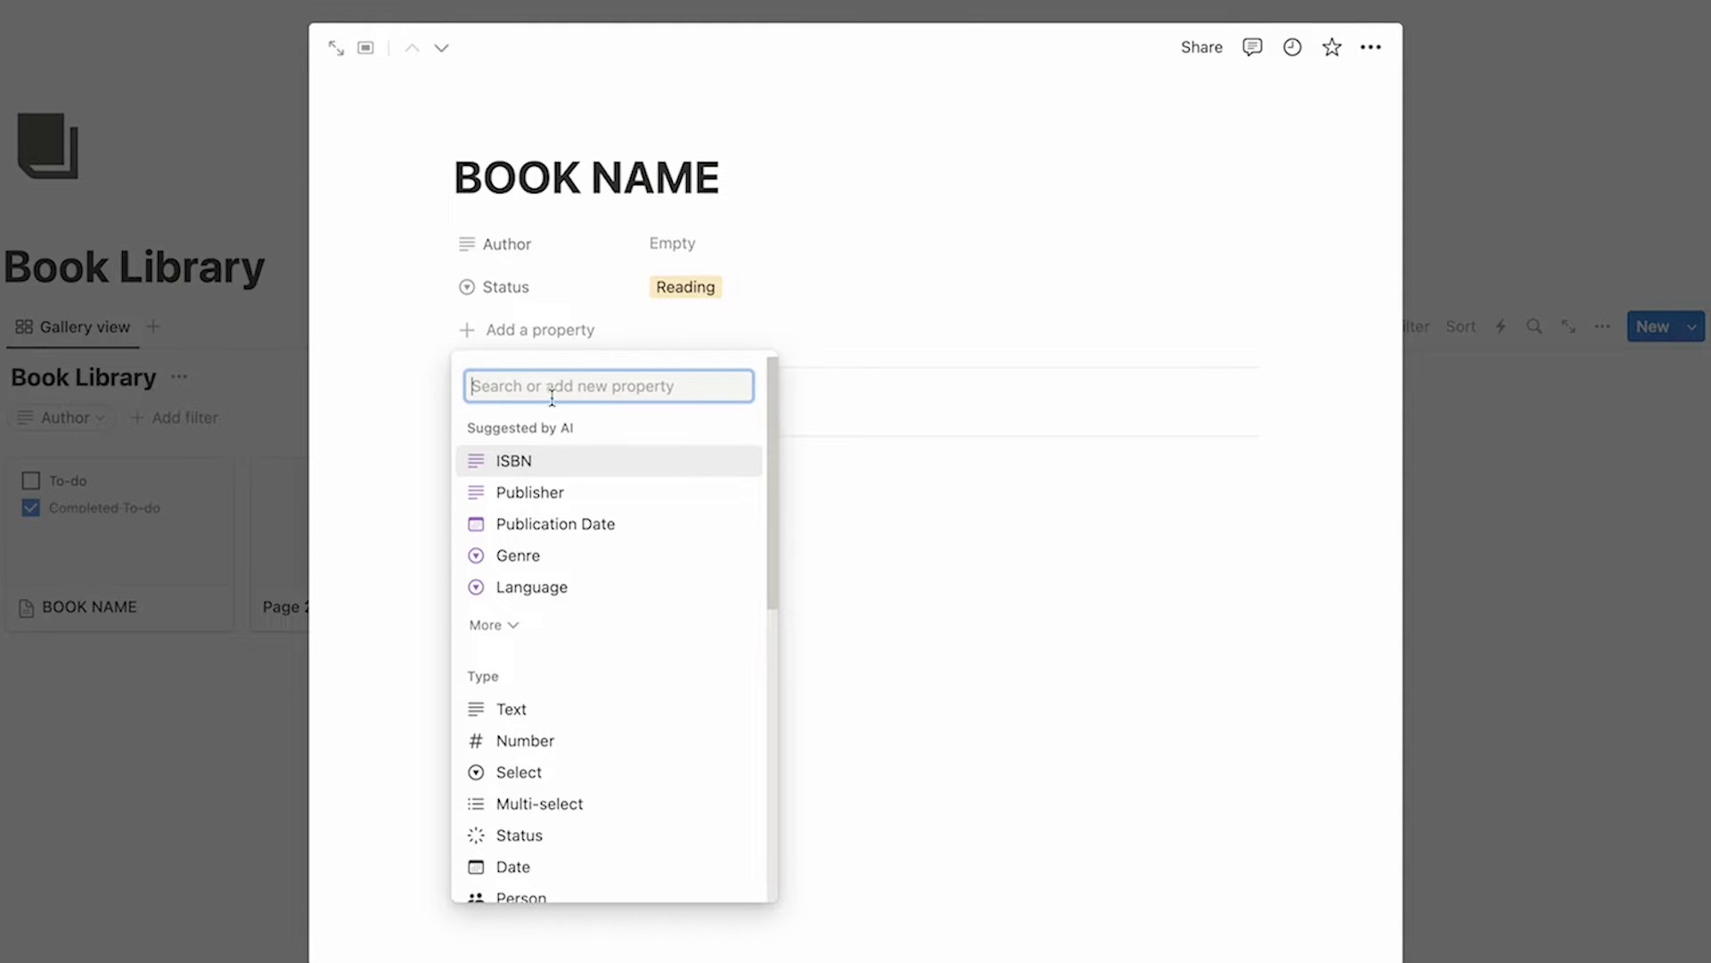
{"action": "scroll", "coordinate": [552, 399], "scroll_direction": "down", "scroll_amount": 3}
{"action": "left_click", "coordinate": [599, 683]}
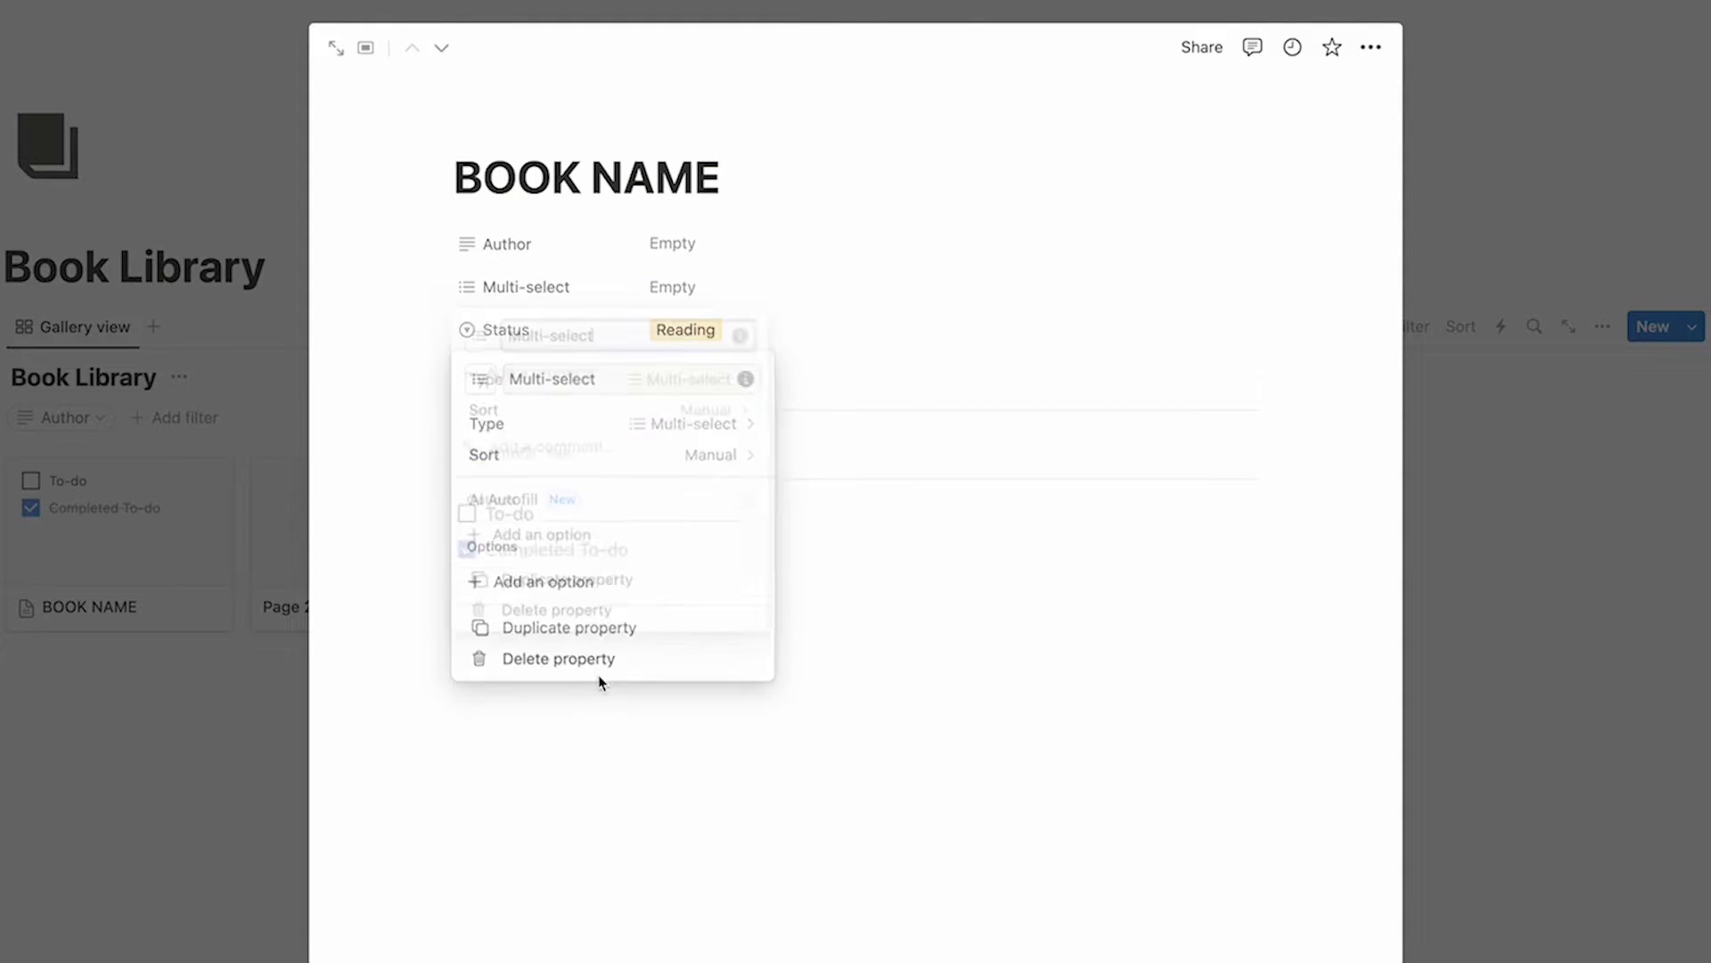
{"action": "key", "text": "ctrl+a"}
{"action": "type", "text": "TOp"}
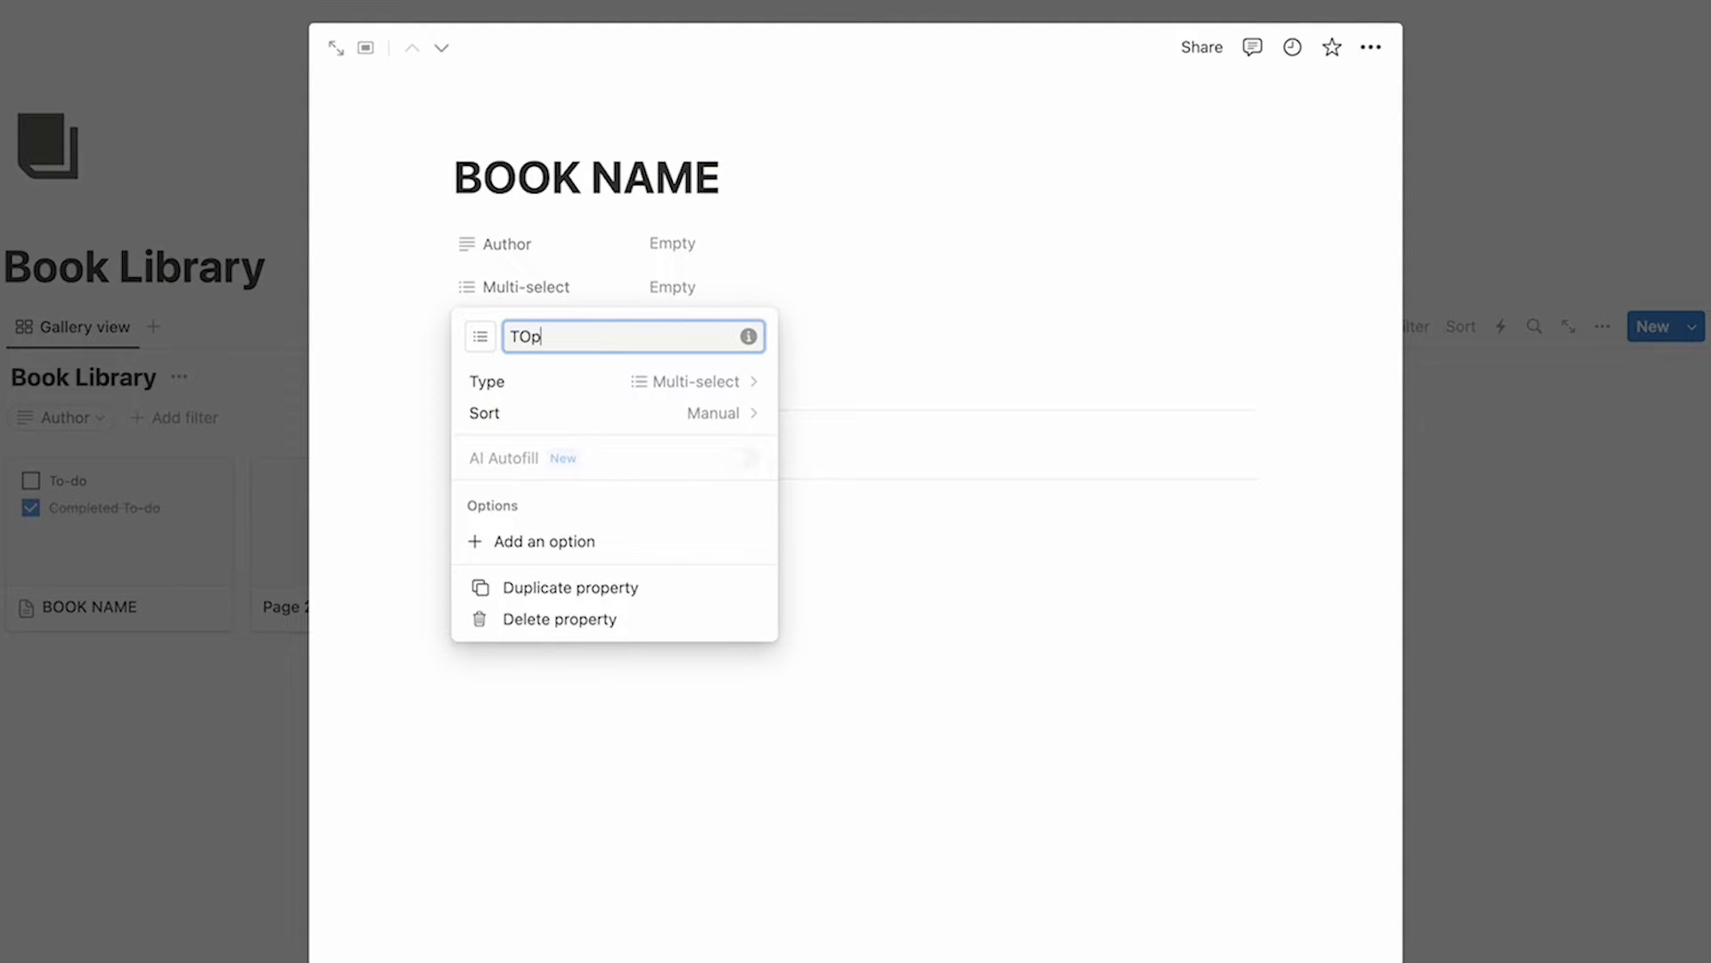
{"action": "type", "text": "ic"}
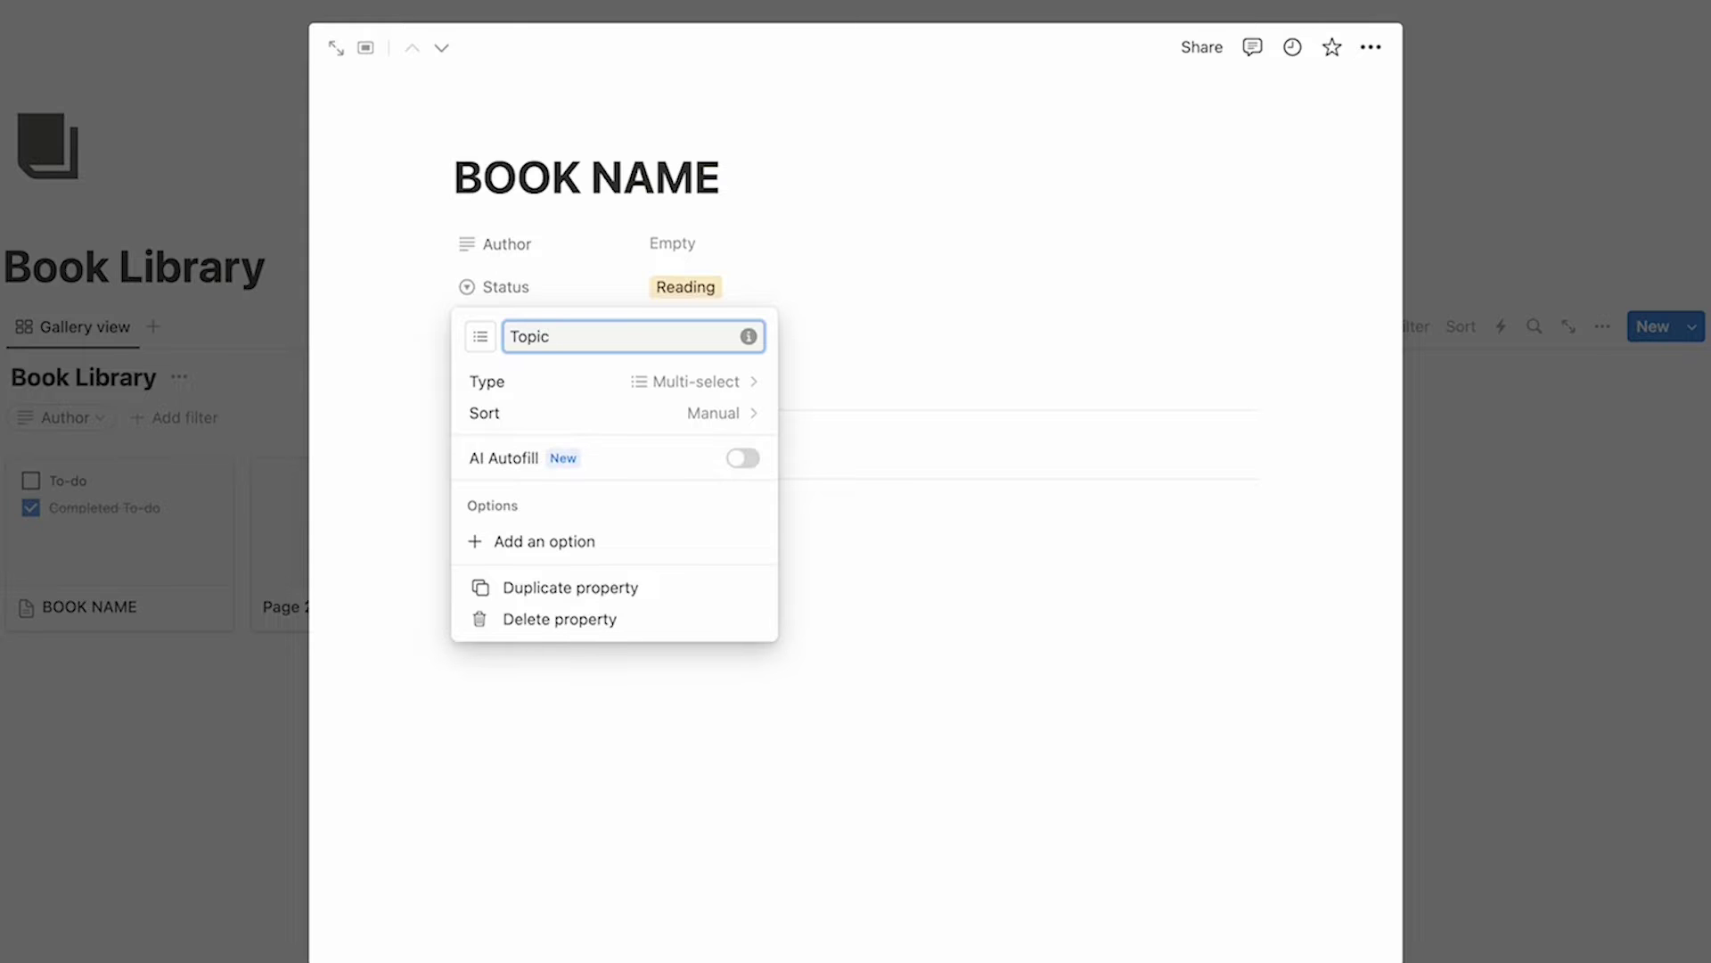
{"action": "left_click", "coordinate": [405, 432]}
Step: Create and assign the Topic options "Productivity", "Self Help" and "Finance"
{"action": "left_click", "coordinate": [687, 327]}
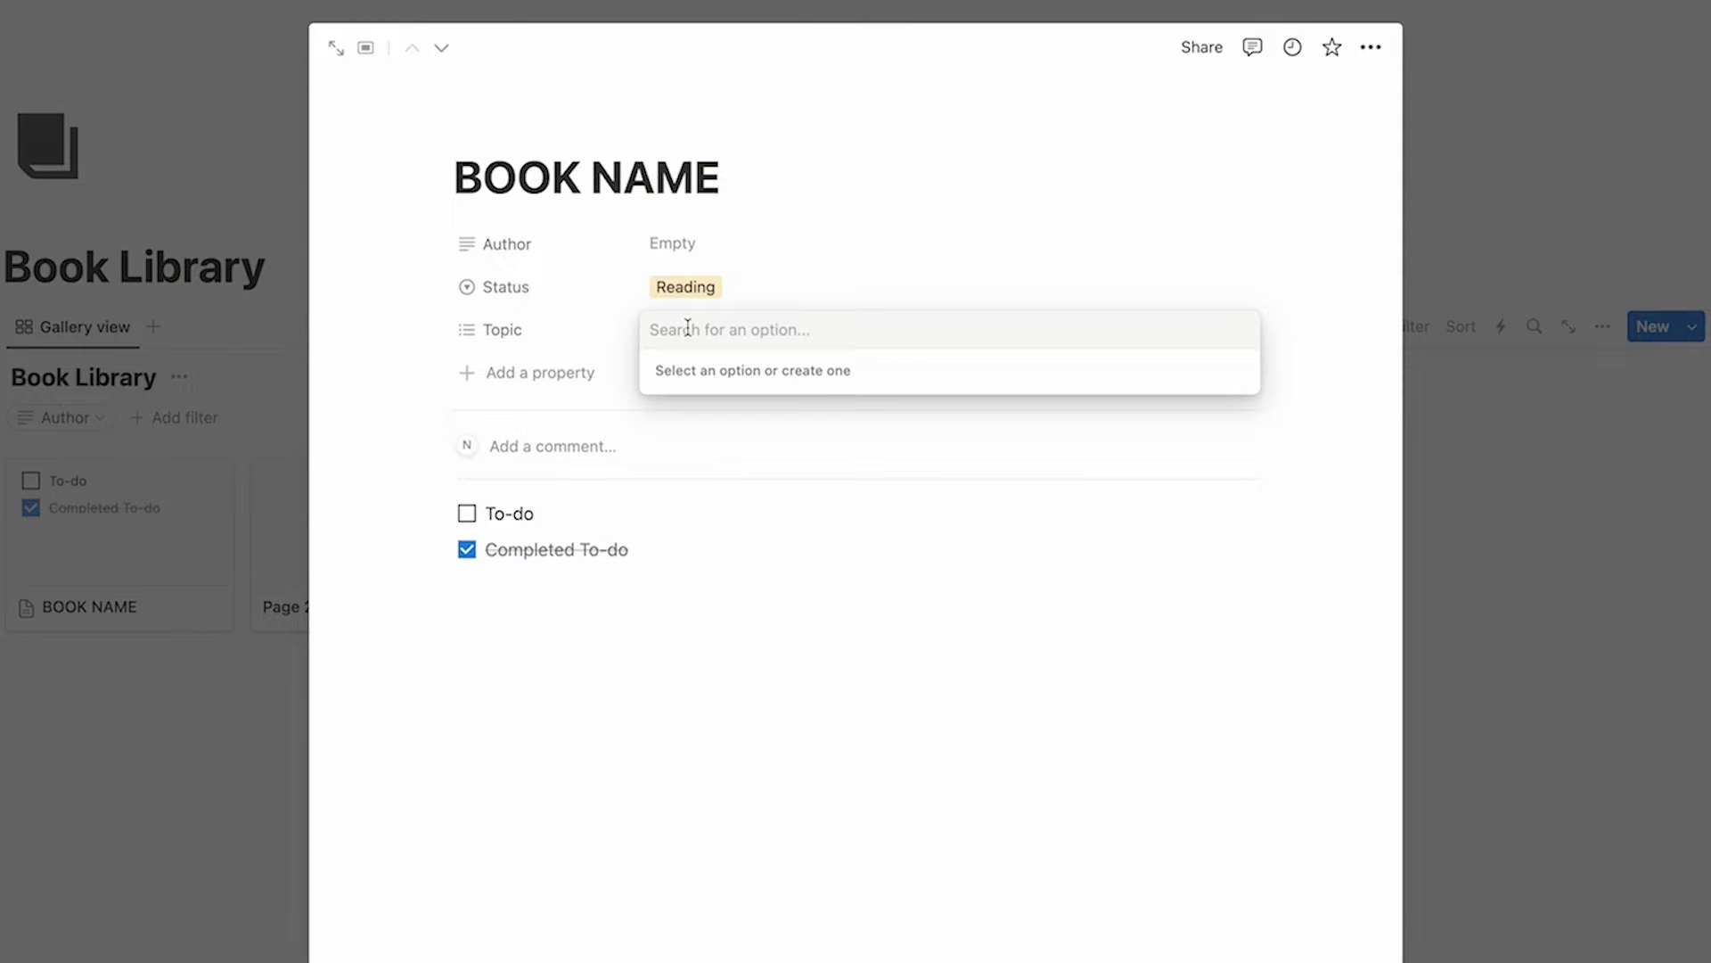
{"action": "type", "text": "Productivity"}
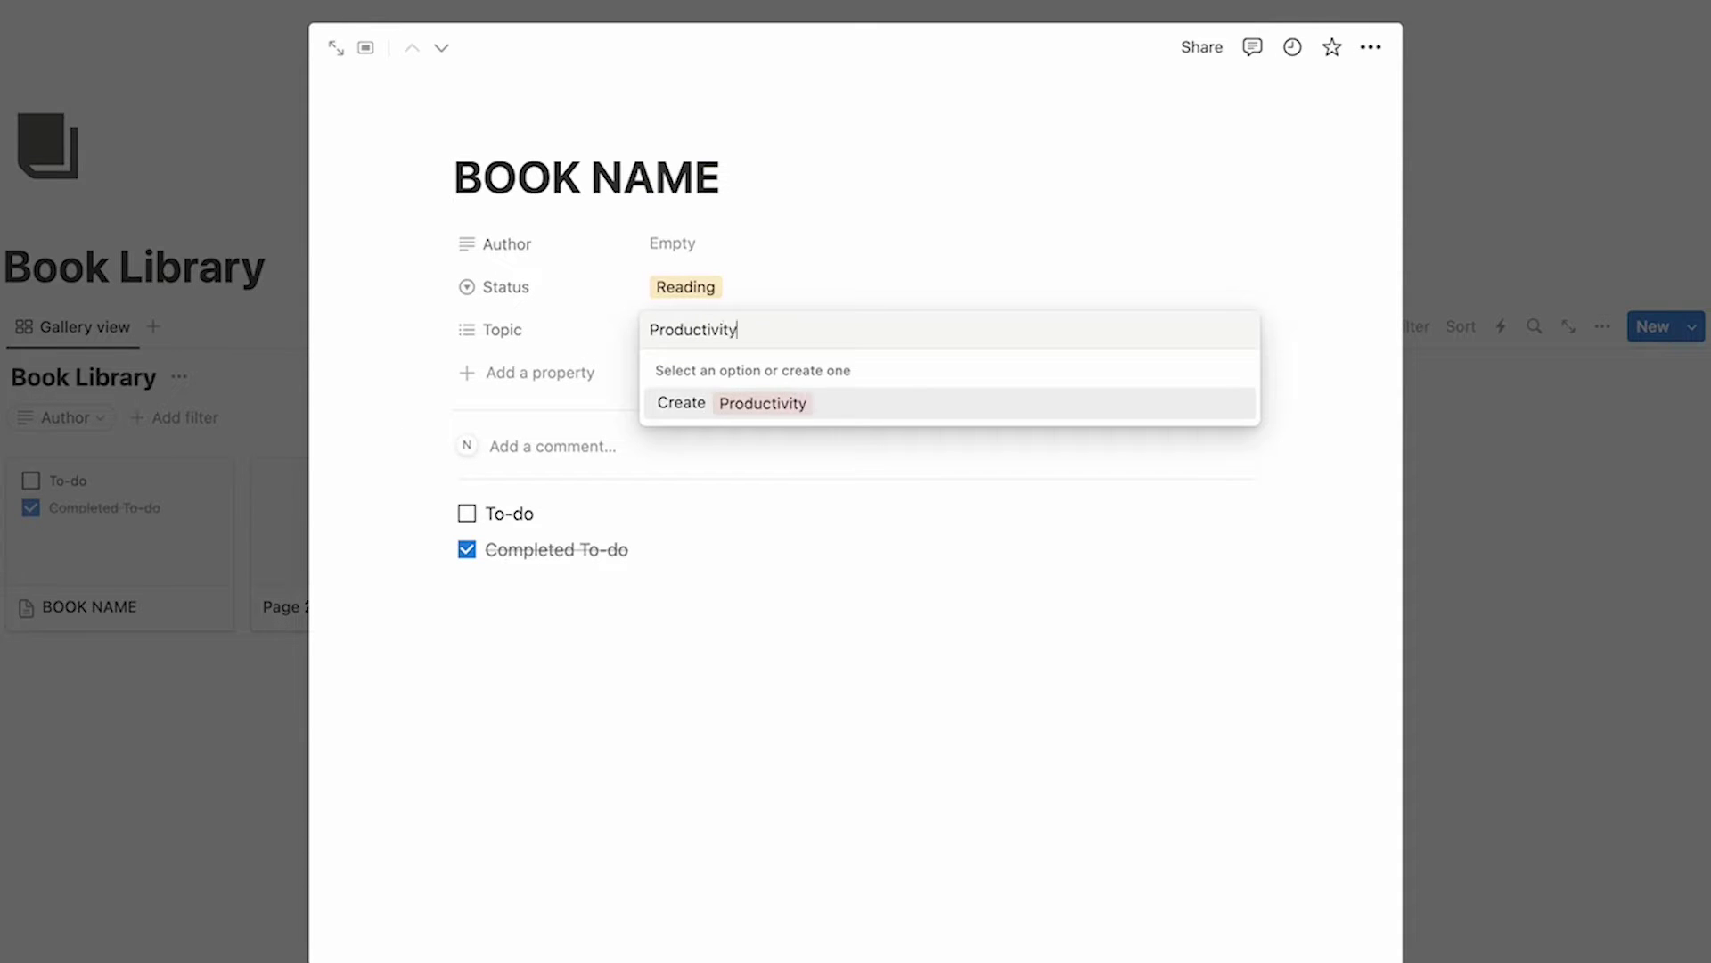
{"action": "key", "text": "Return"}
{"action": "type", "text": "Self Help"}
{"action": "key", "text": "Return"}
{"action": "type", "text": "Finance"}
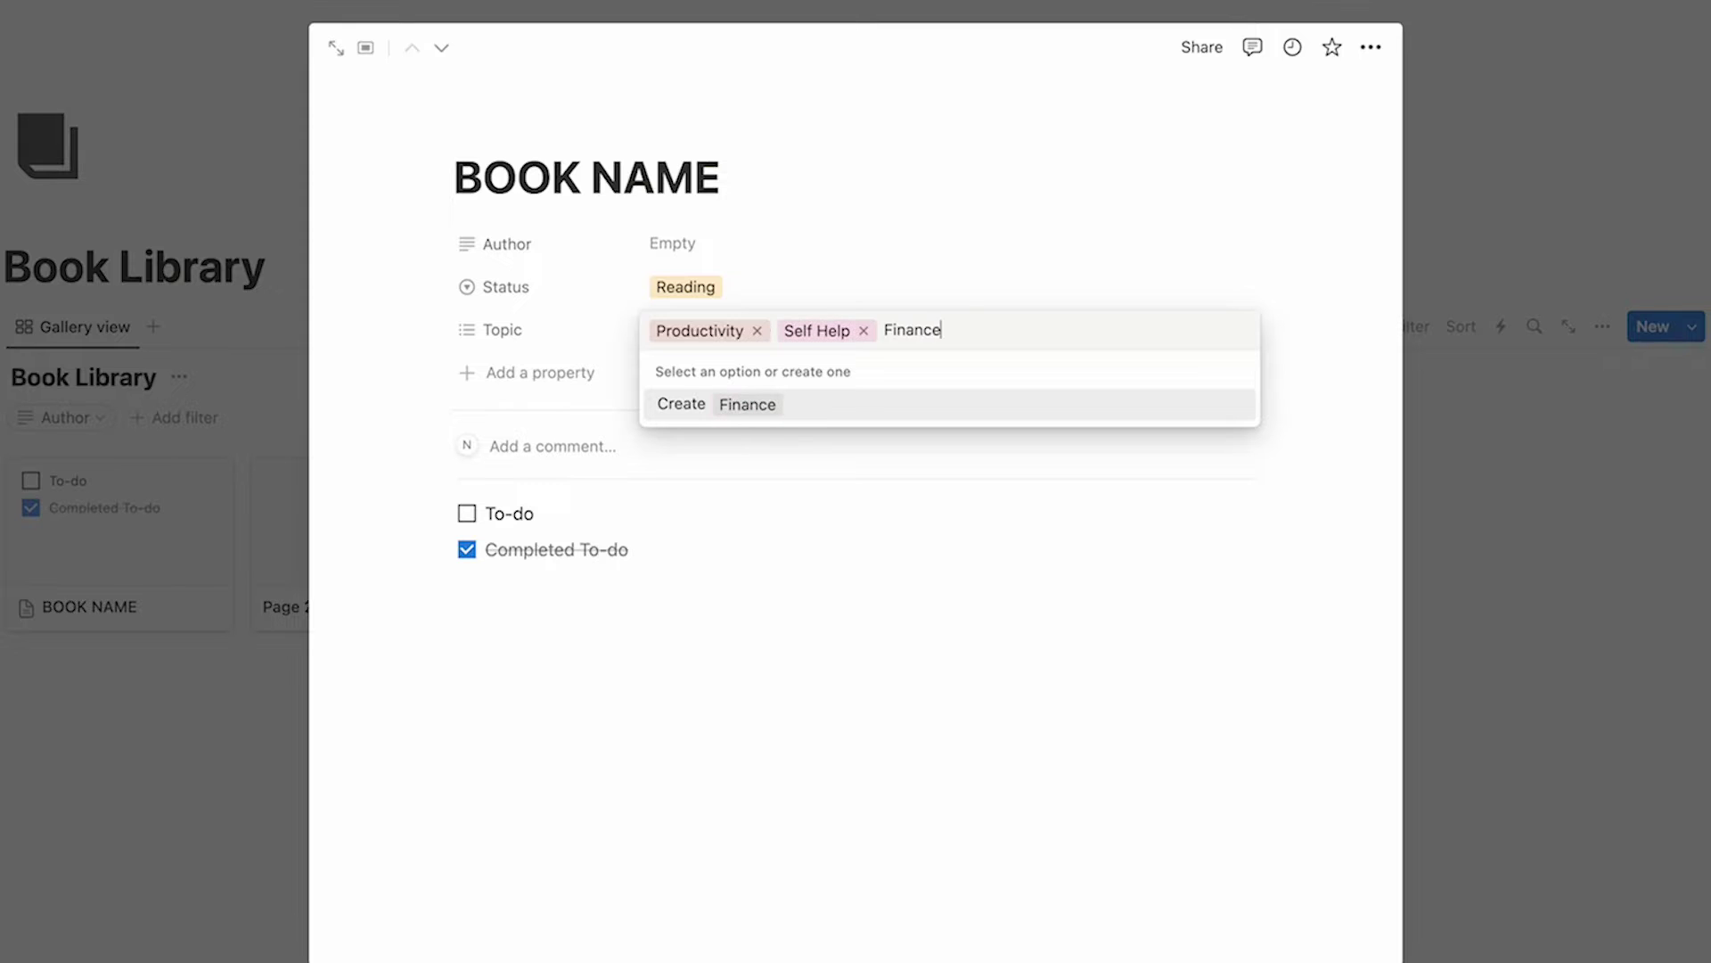
{"action": "key", "text": "Return"}
{"action": "left_click", "coordinate": [714, 553]}
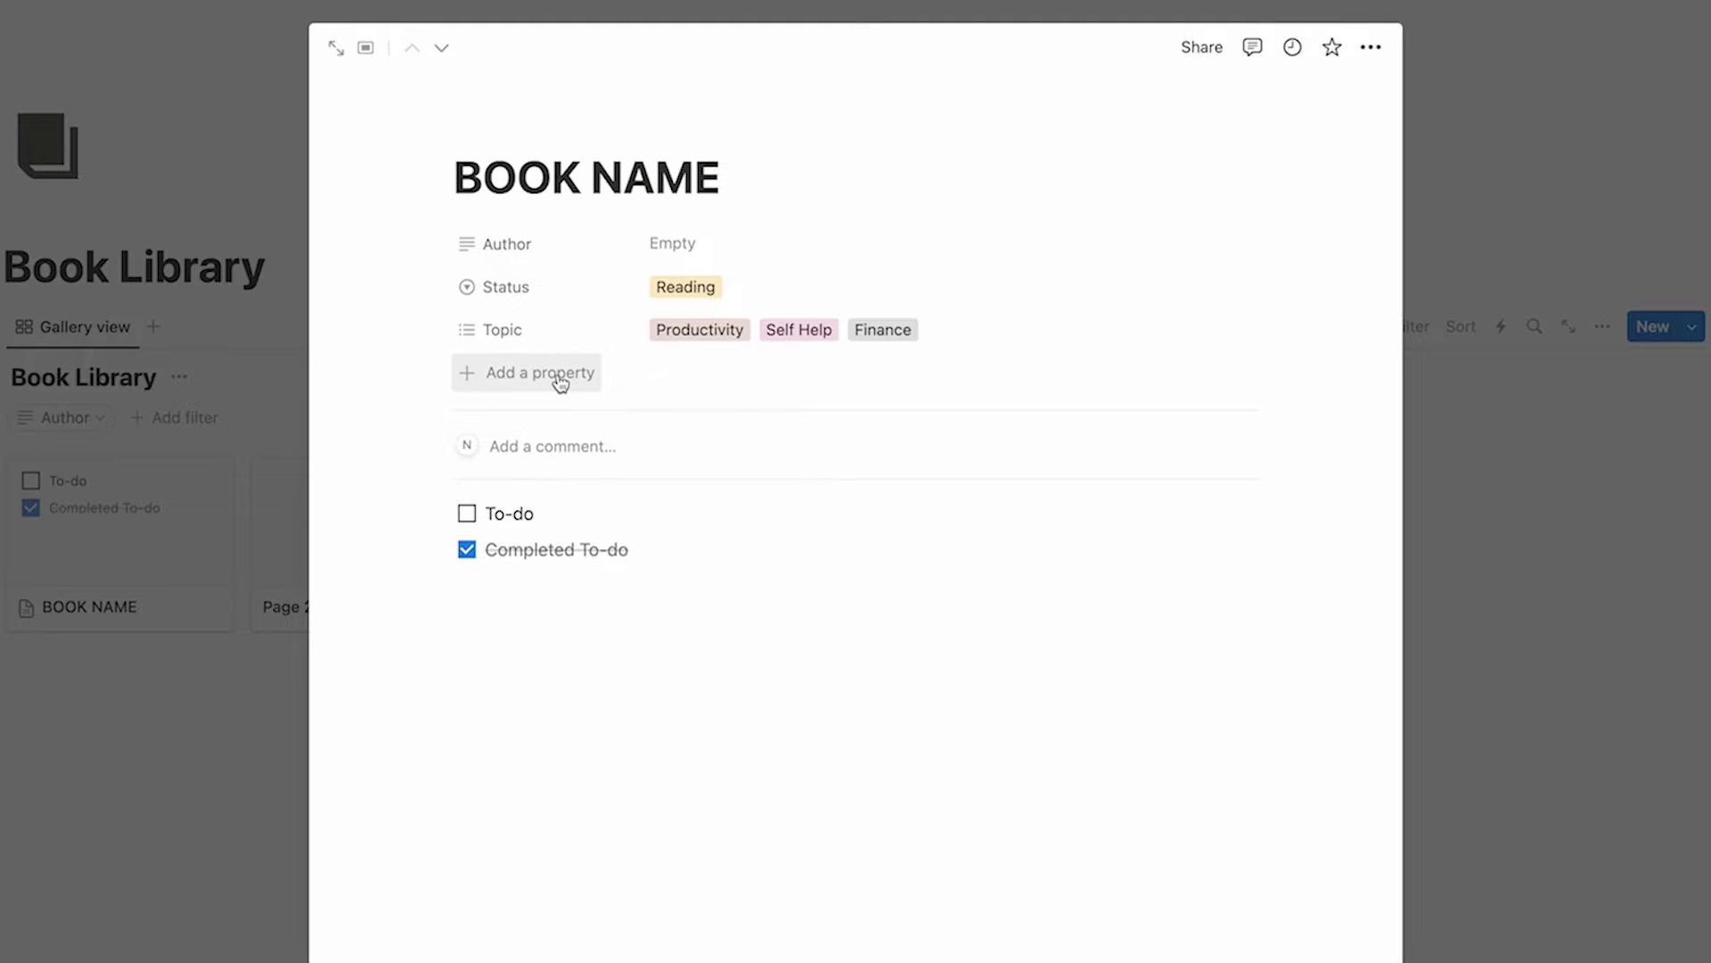
Step: Add a date property named "Finished Reading" to the book page and leave its date empty
{"action": "left_click", "coordinate": [560, 381]}
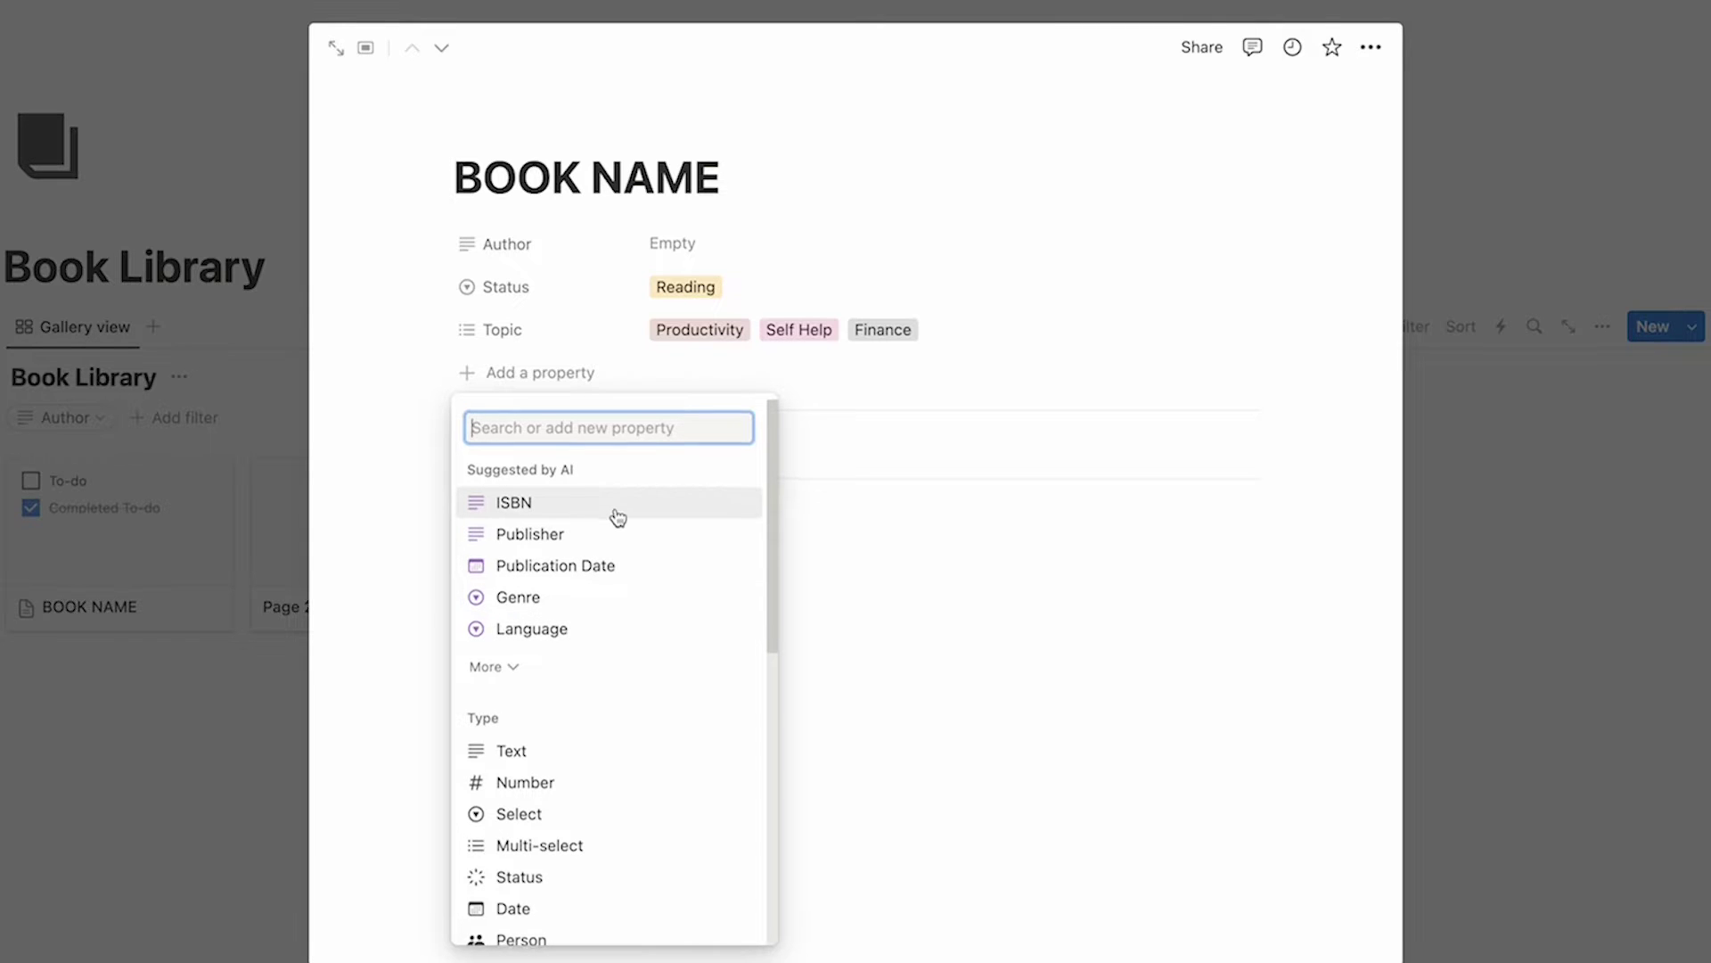
{"action": "scroll", "coordinate": [611, 517], "scroll_direction": "down", "scroll_amount": 5}
{"action": "scroll", "coordinate": [620, 525], "scroll_direction": "down", "scroll_amount": 2}
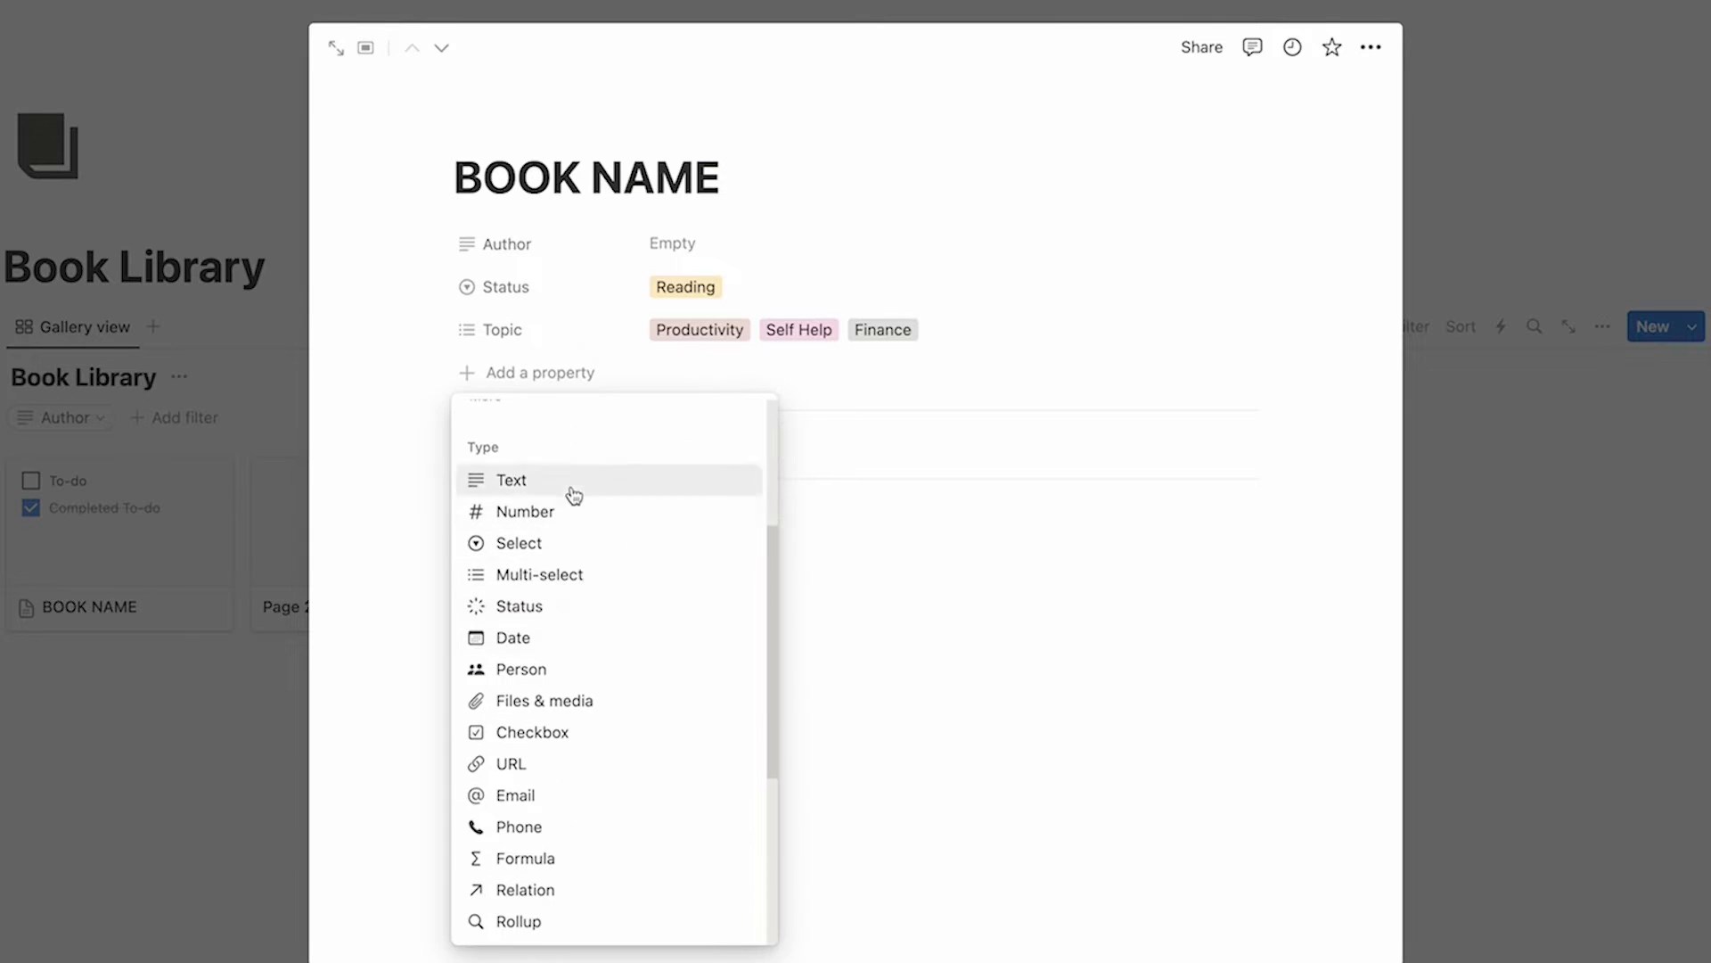
{"action": "left_click", "coordinate": [576, 640]}
{"action": "key", "text": "ctrl+a"}
{"action": "type", "text": "Finished Reading"}
{"action": "key", "text": "Return"}
{"action": "left_click", "coordinate": [707, 287]}
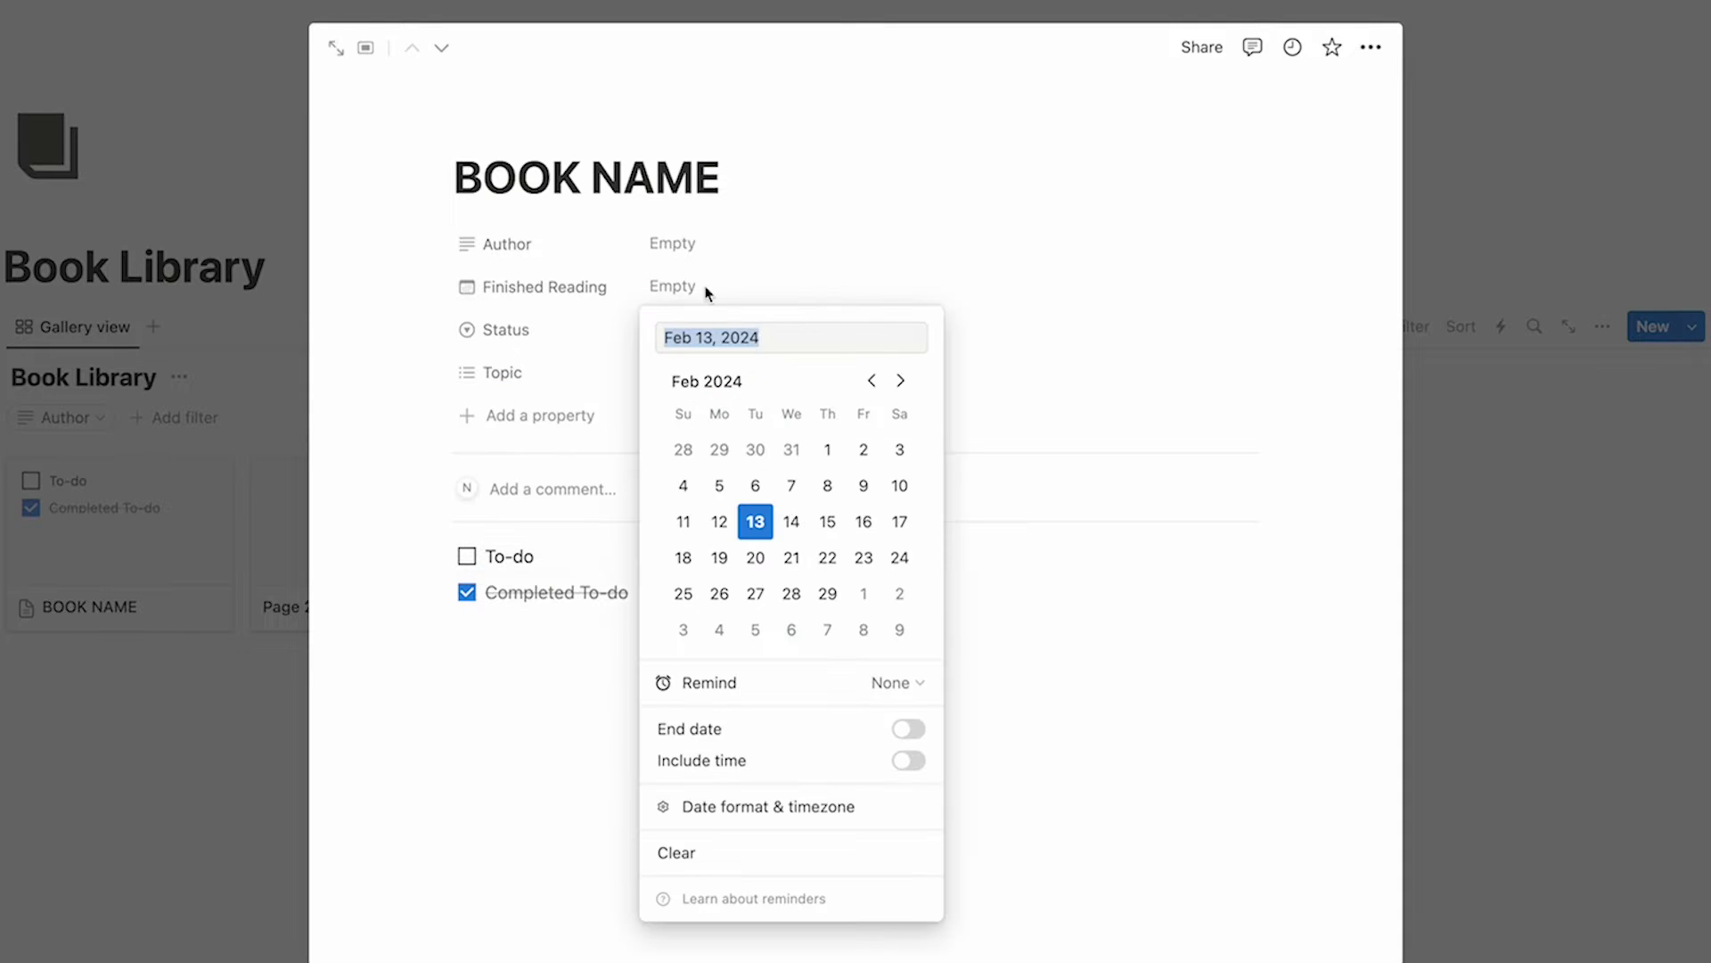
{"action": "left_click", "coordinate": [555, 643]}
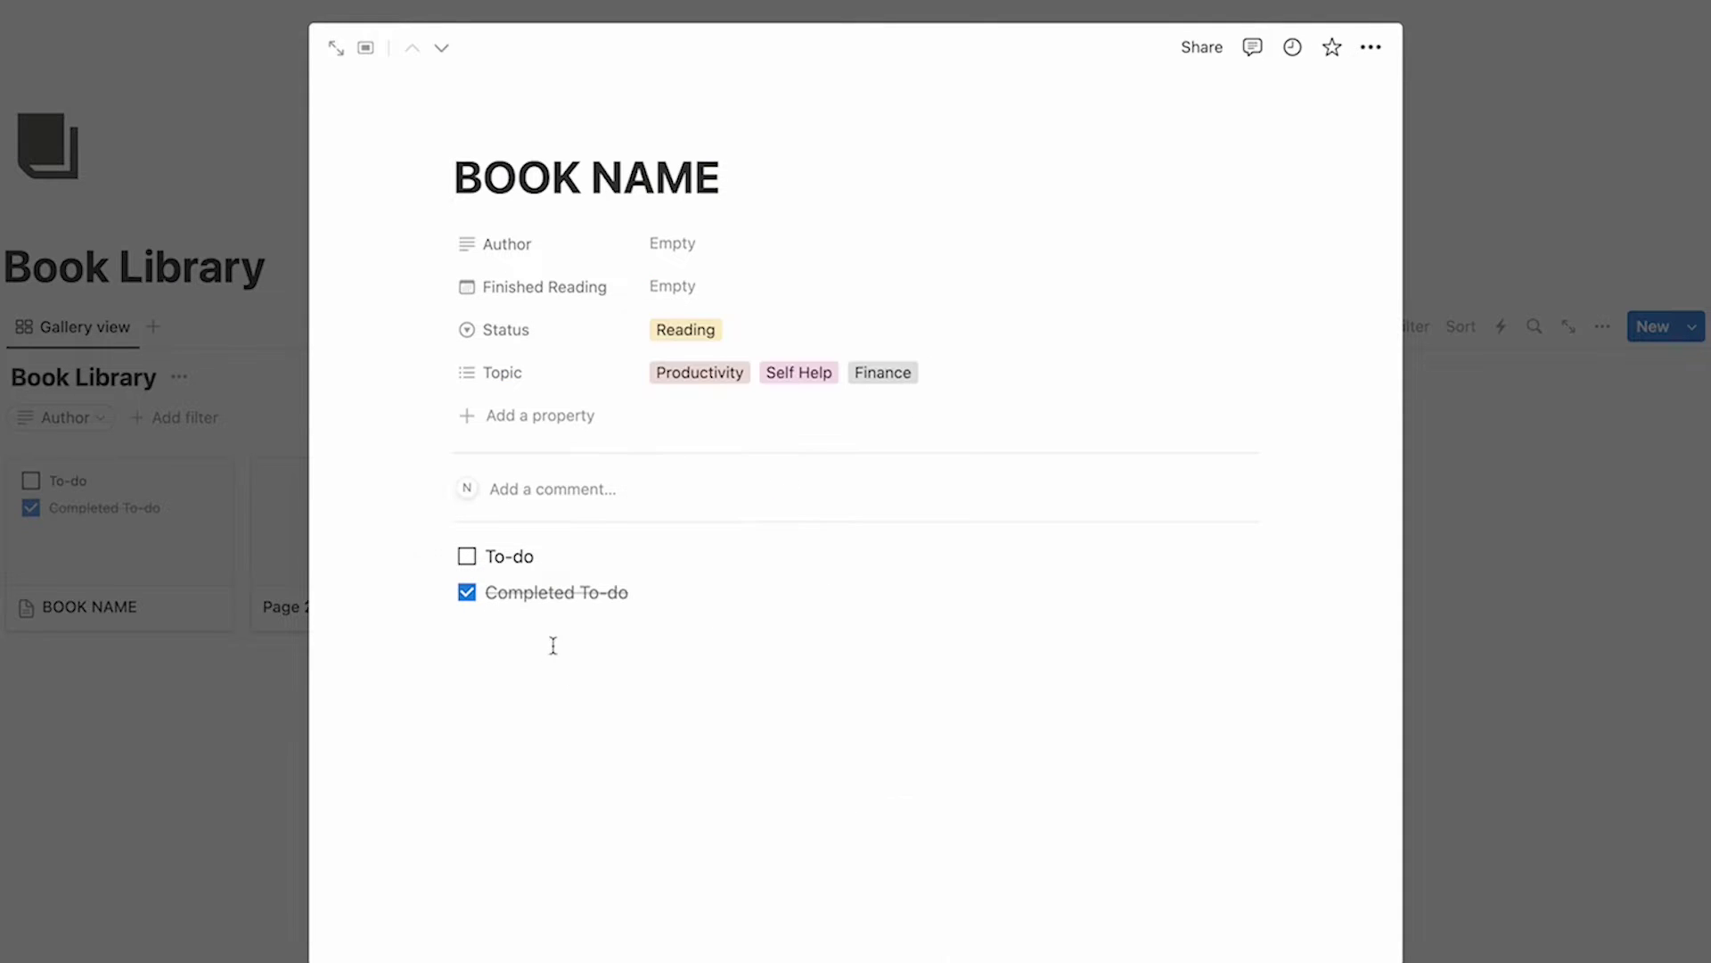
Step: Add a select property named "Review" to the book page
{"action": "left_click", "coordinate": [537, 418]}
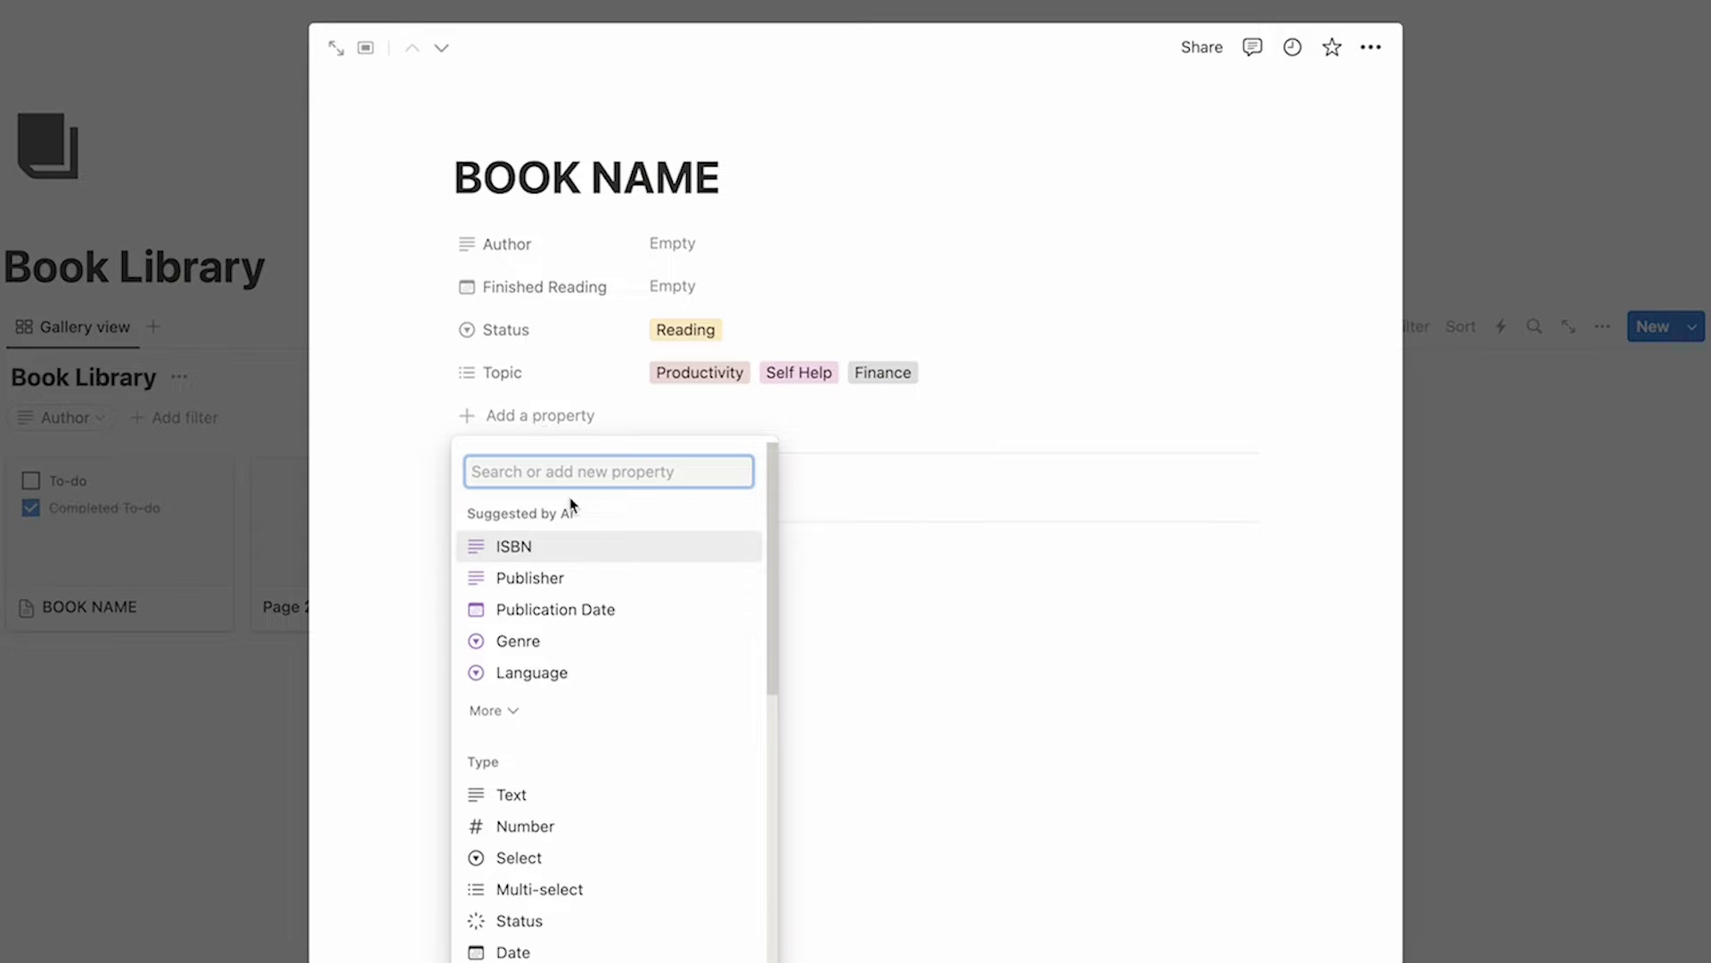
{"action": "left_click", "coordinate": [570, 861]}
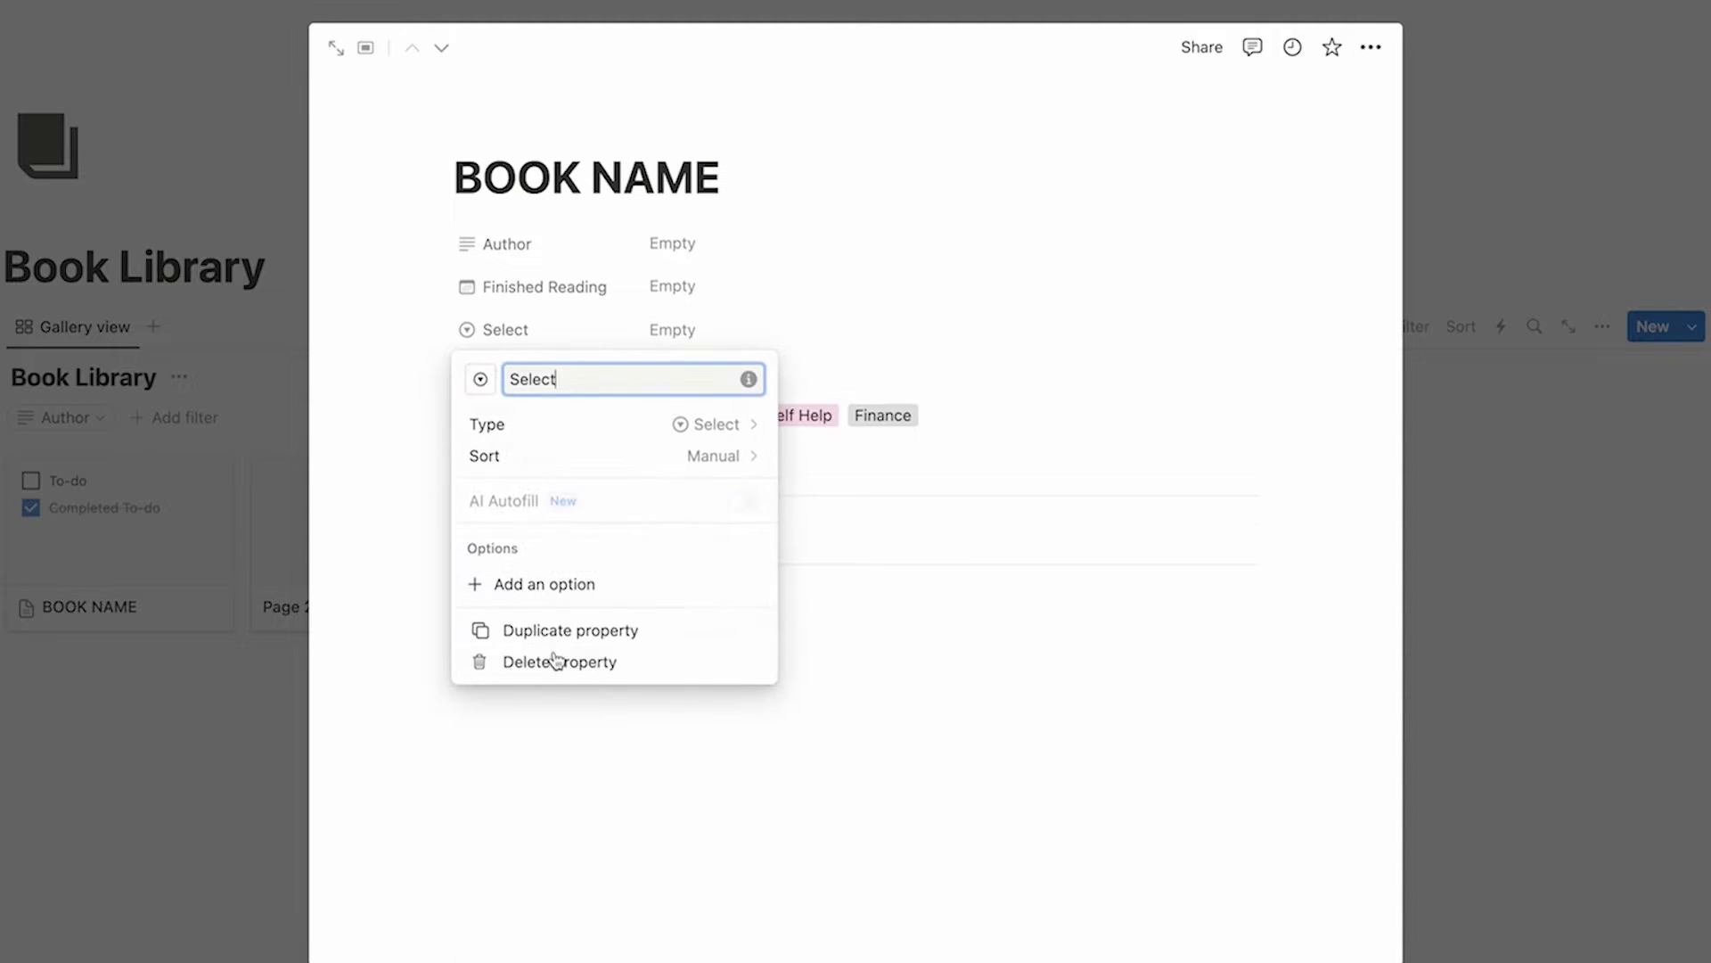
{"action": "type", "text": "Review"}
{"action": "key", "text": "Return"}
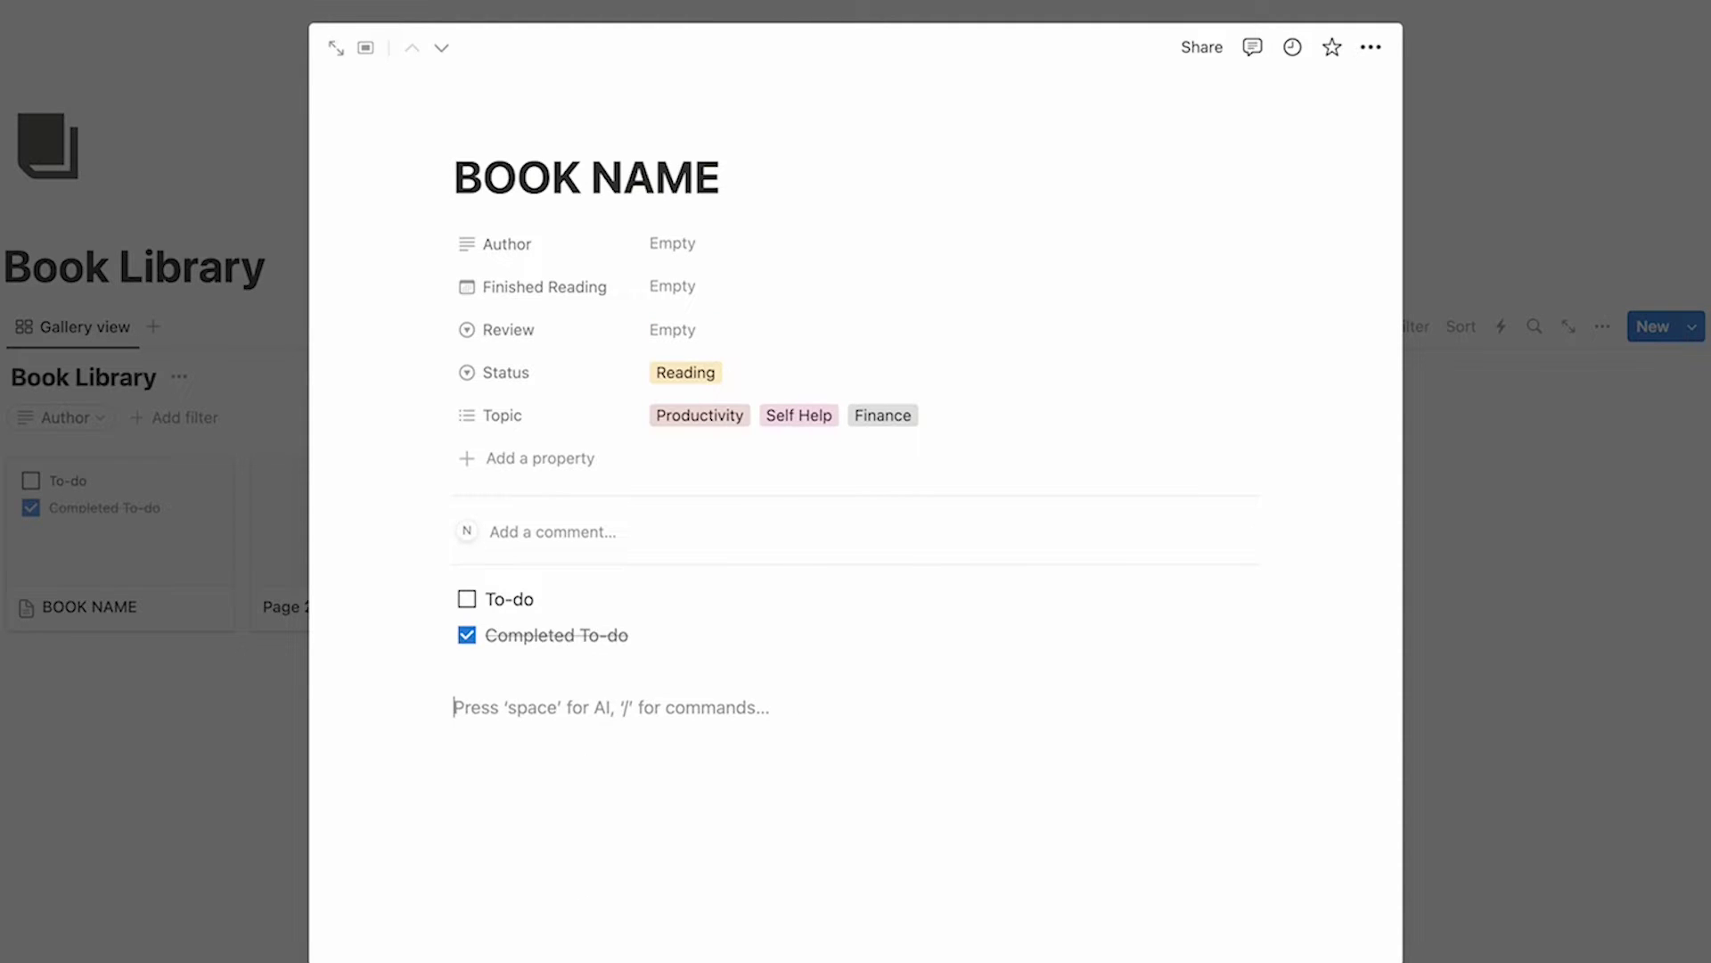
Step: Insert five lines of star emojis below the to-do items in the page body, going from one star to five stars
{"action": "type", "text": ":star"}
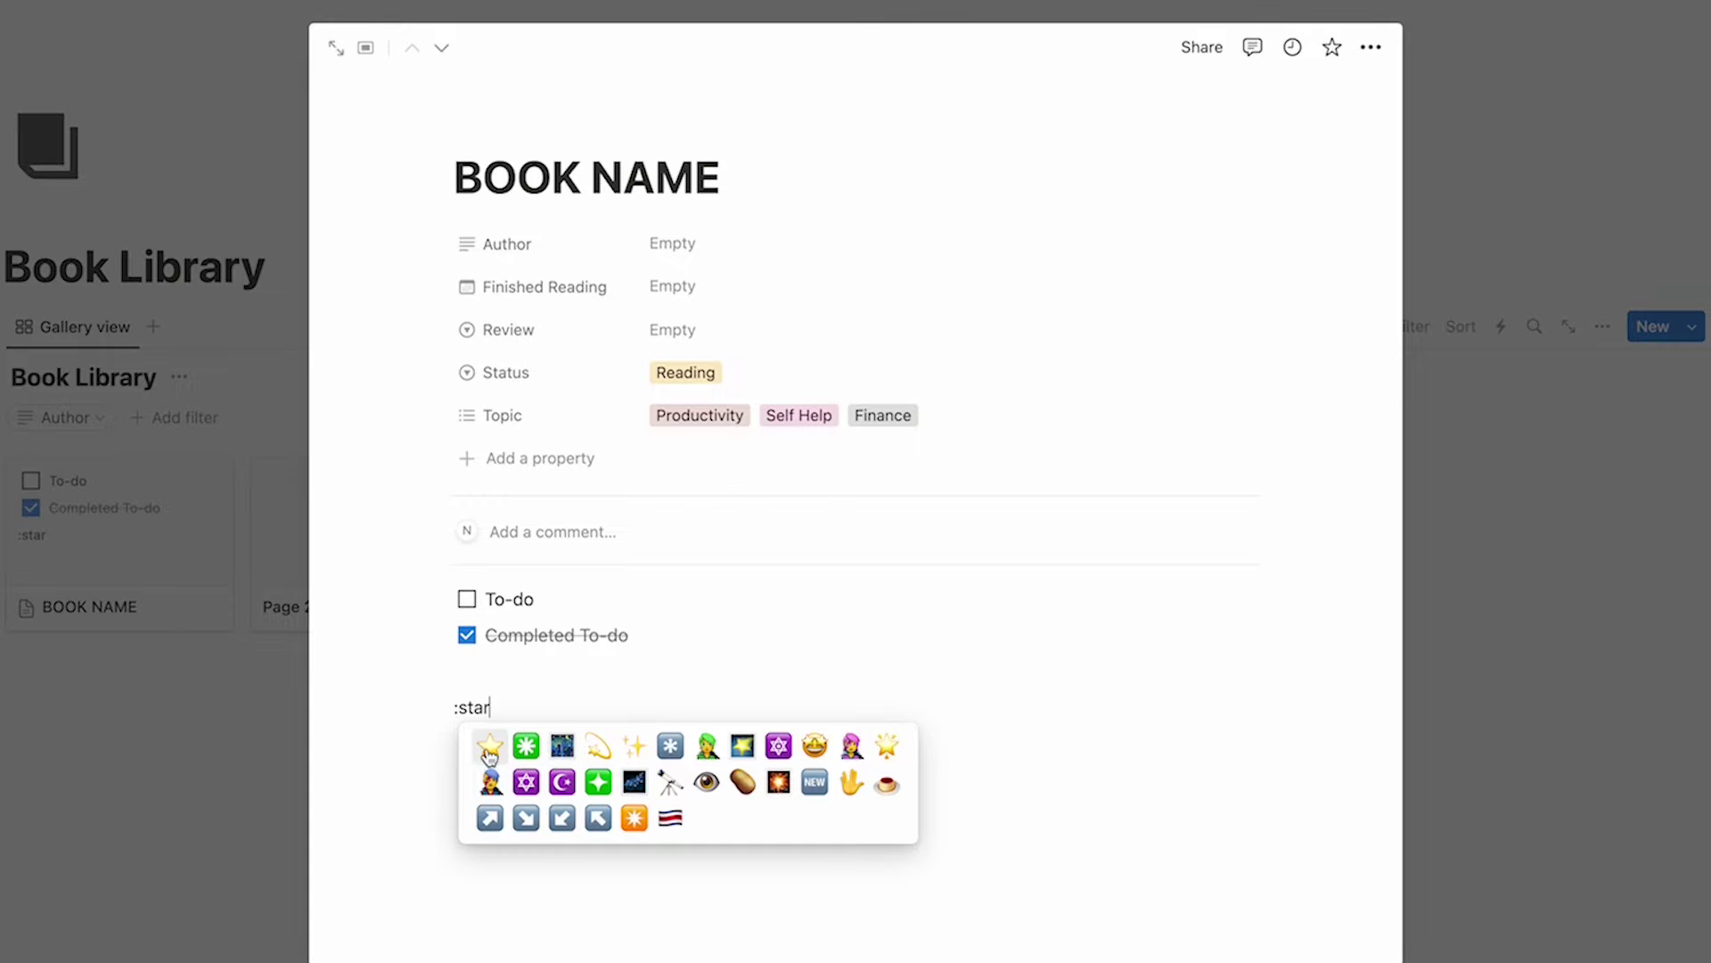
{"action": "left_click", "coordinate": [489, 746]}
{"action": "left_click_drag", "start_coordinate": [485, 710], "coordinate": [455, 709]}
{"action": "key", "text": "ctrl+c"}
{"action": "left_click", "coordinate": [508, 712]}
{"action": "key", "text": "Return"}
{"action": "key", "text": "ctrl+v"}
{"action": "key", "text": "ctrl+v"}
{"action": "key", "text": "Return"}
{"action": "key", "text": "ctrl+v"}
{"action": "key", "text": "ctrl+v"}
{"action": "key", "text": "ctrl+v"}
{"action": "key", "text": "Return"}
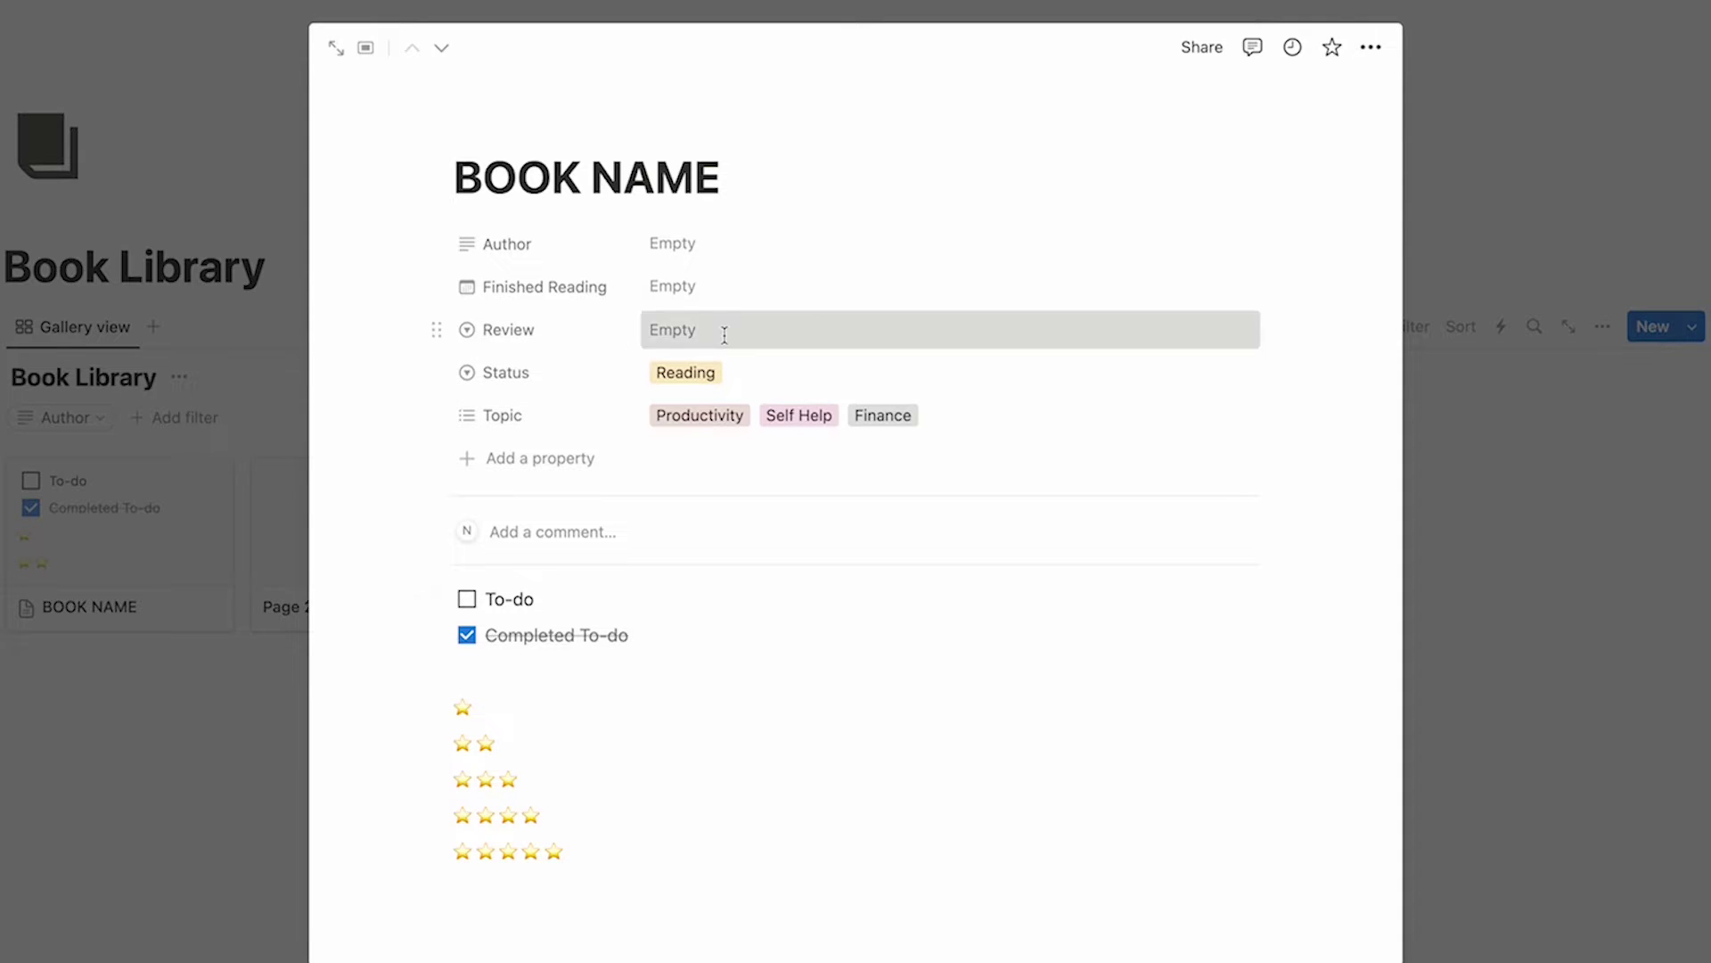
Step: Create five Review options made of one to five star emojis, with five stars as the selected value
{"action": "left_click", "coordinate": [724, 334]}
{"action": "key", "text": "ctrl+v"}
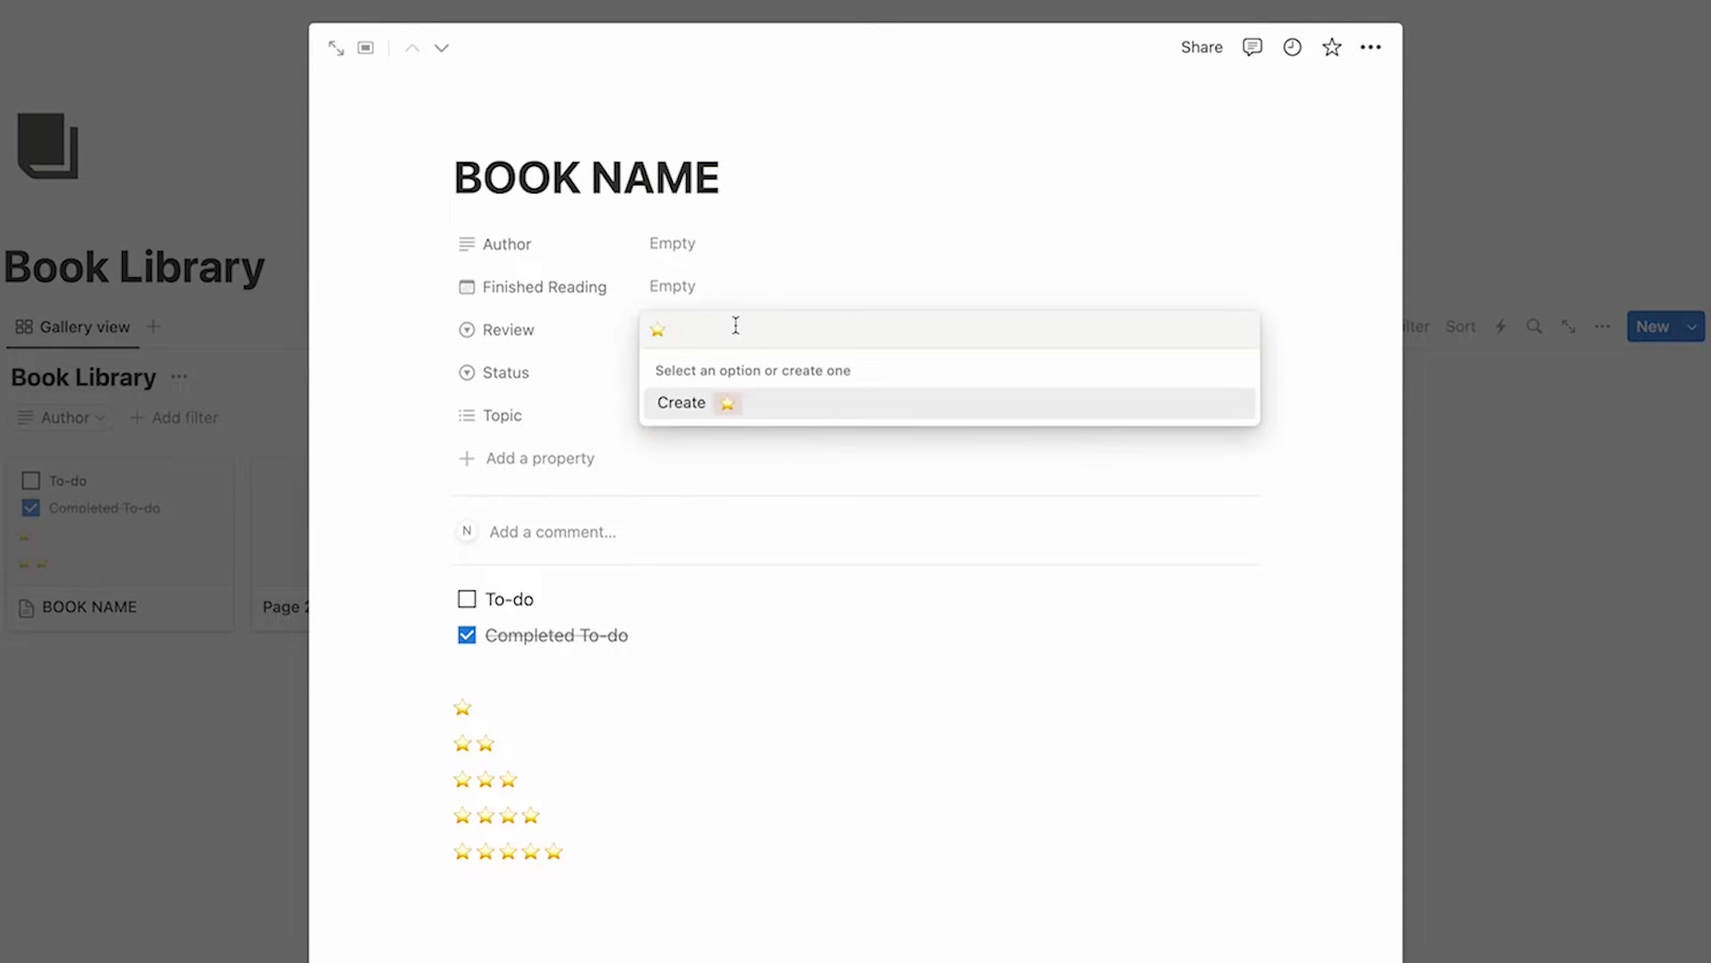
{"action": "left_click", "coordinate": [736, 403]}
{"action": "type", "text": "⭐⭐"}
{"action": "left_click", "coordinate": [776, 403]}
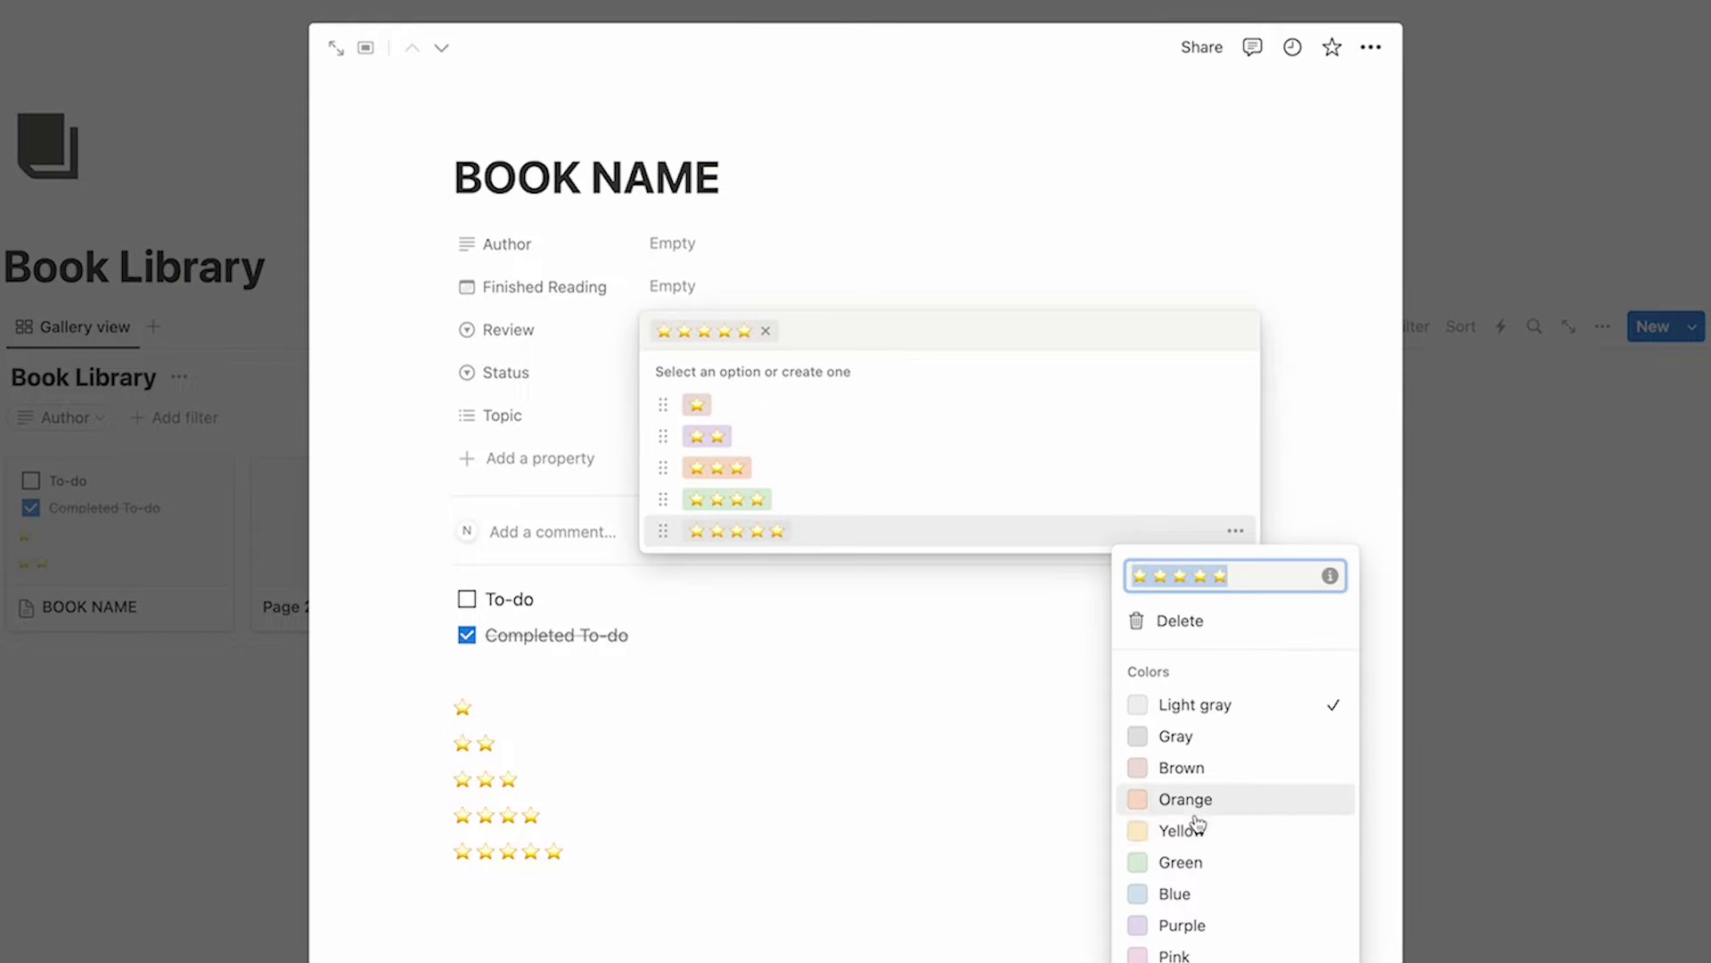
Step: Set the color of all five star options of the Review property to yellow
{"action": "left_click", "coordinate": [1199, 828]}
{"action": "left_click", "coordinate": [1213, 501]}
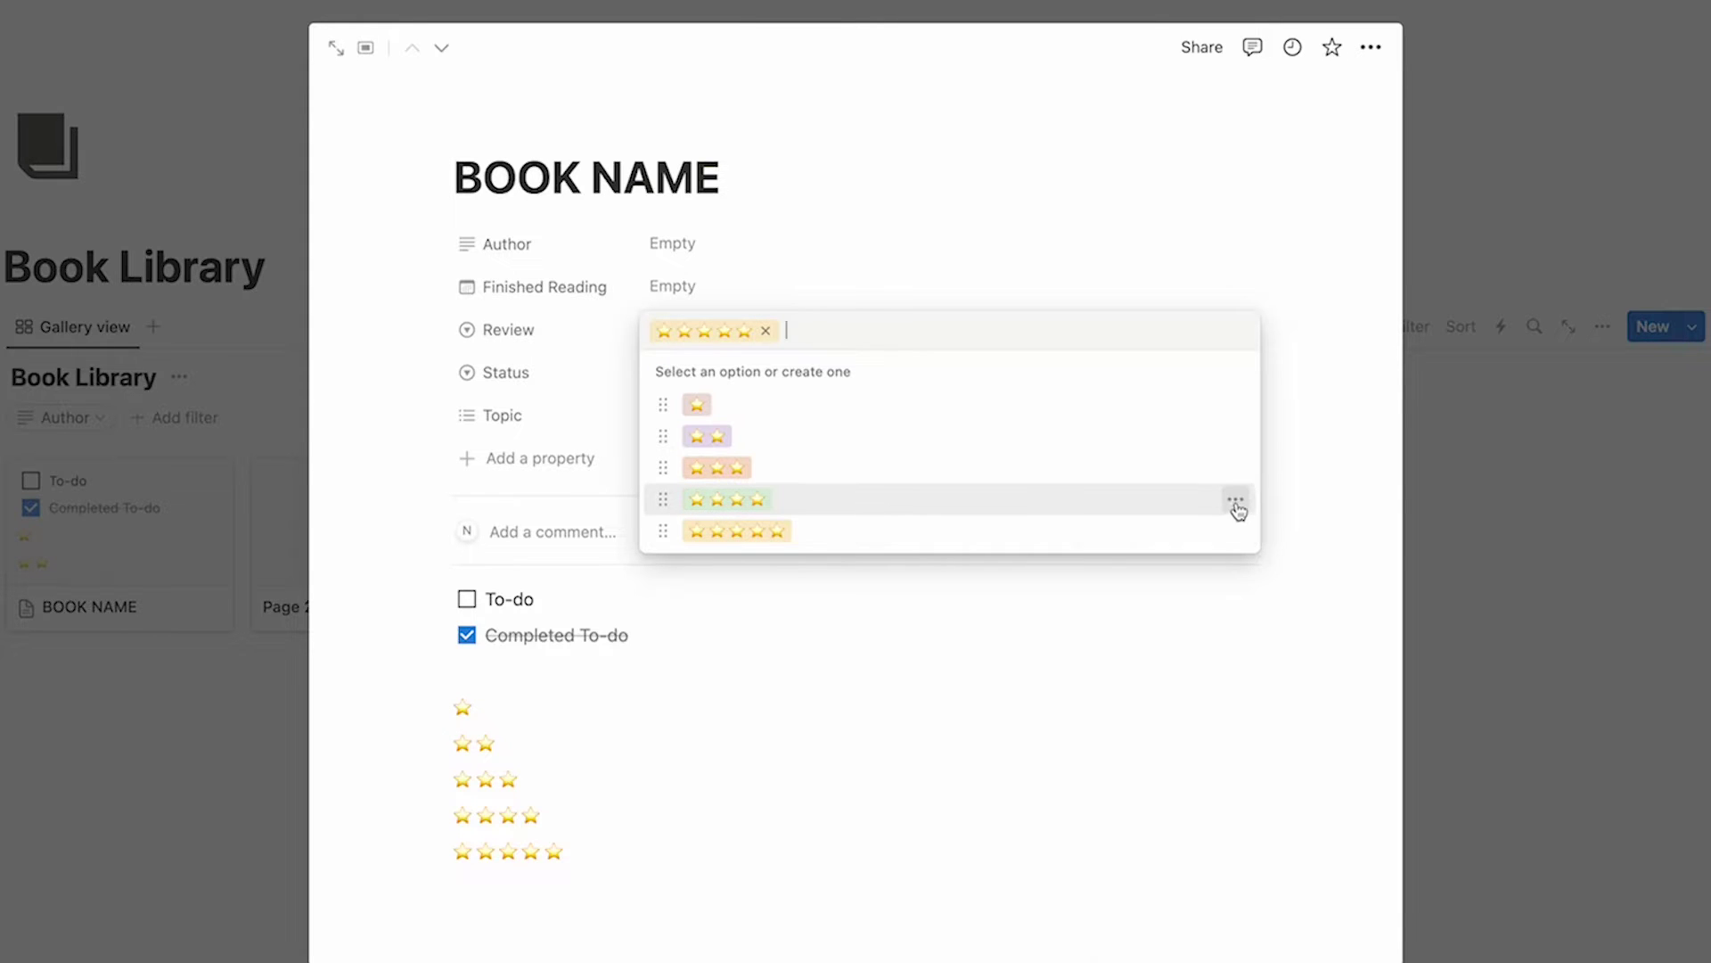
{"action": "left_click", "coordinate": [1236, 502]}
{"action": "left_click", "coordinate": [1229, 796]}
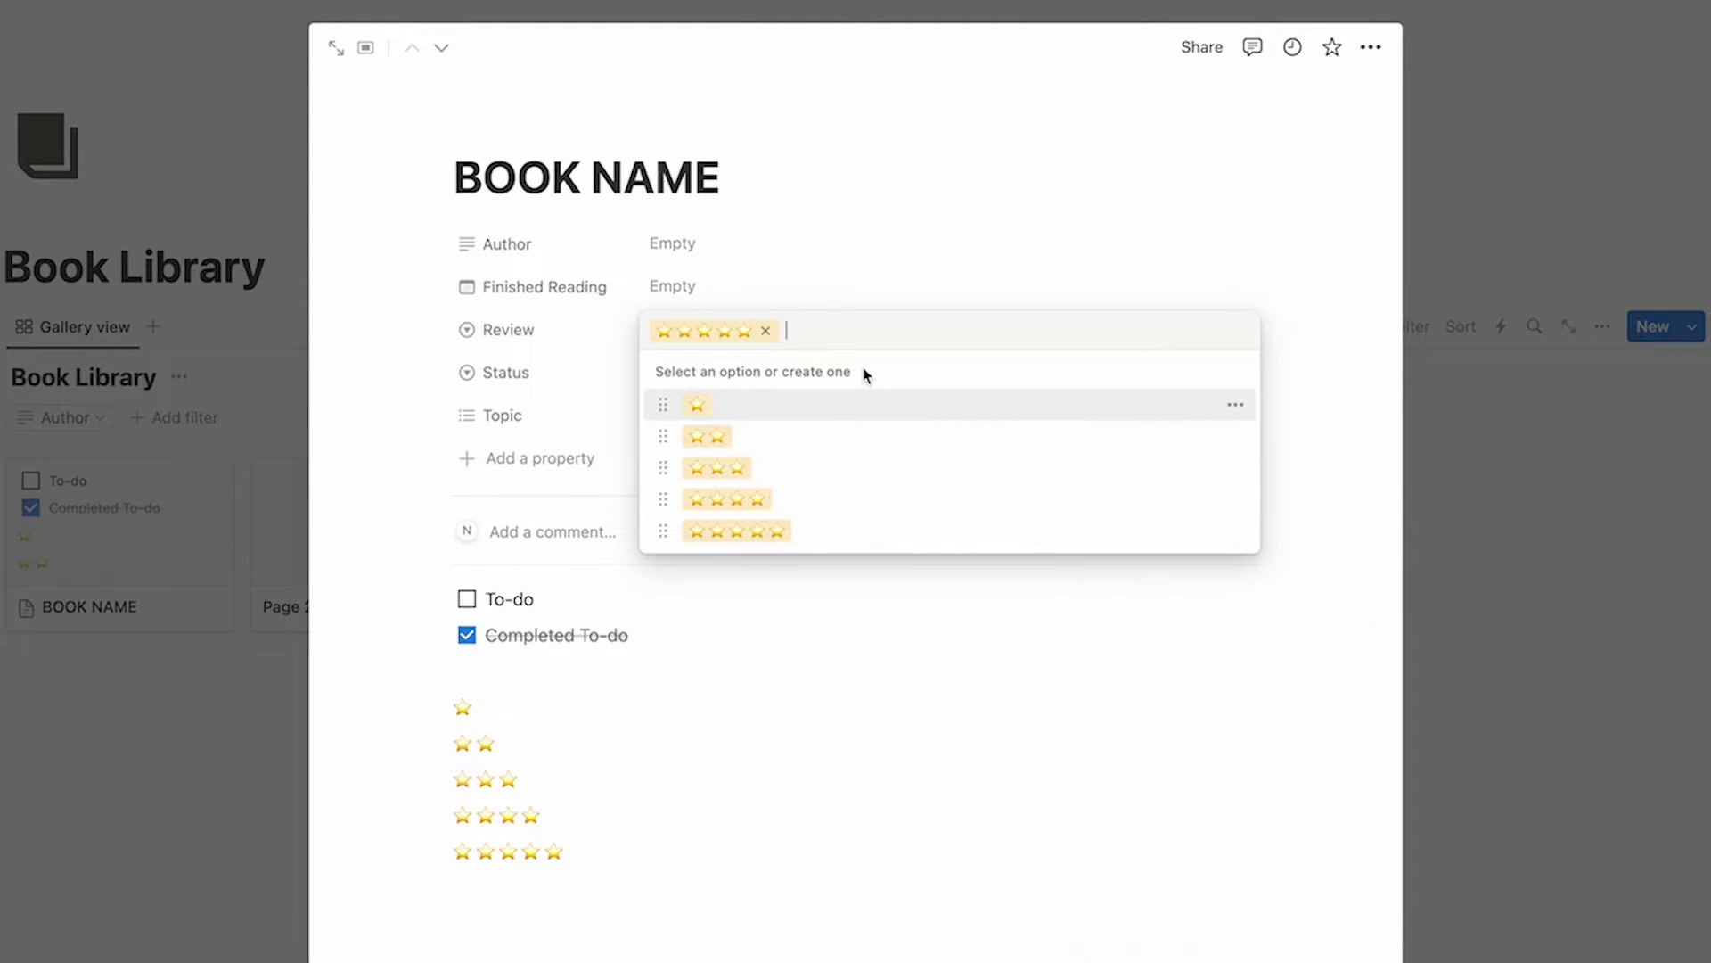
Step: Close the Review options and delete all content from the page body, including both to-do items and the star lines
{"action": "key", "text": "Down"}
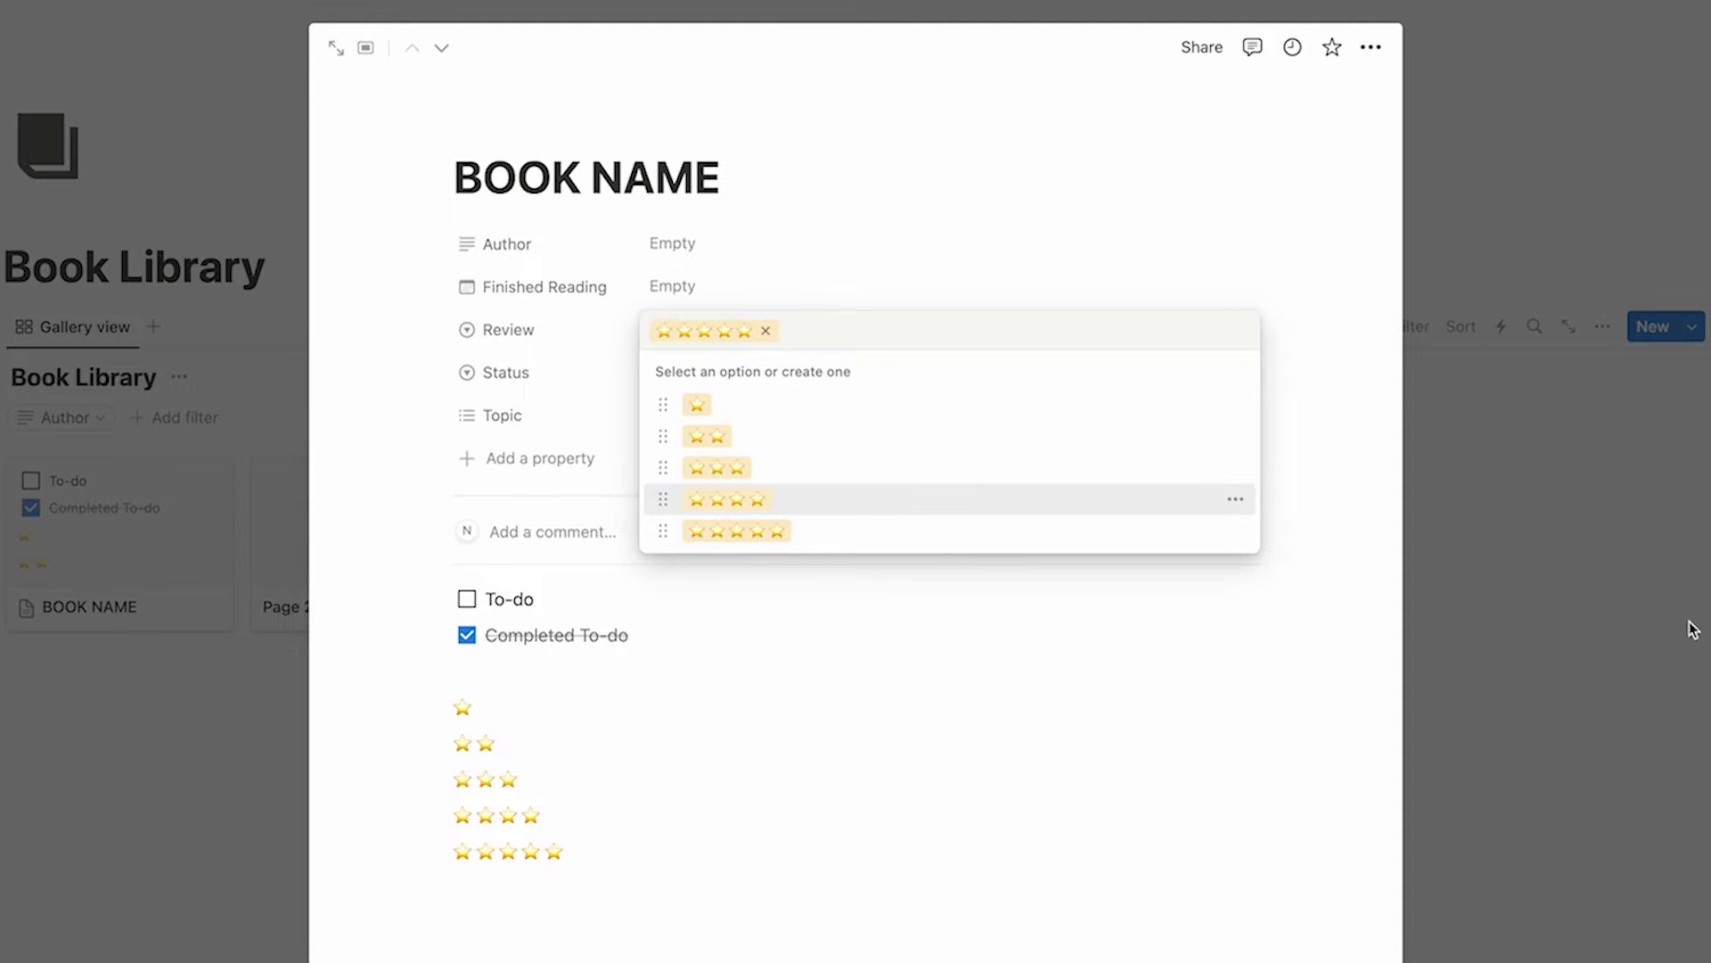
{"action": "key", "text": "Escape"}
{"action": "key", "text": "ctrl+a"}
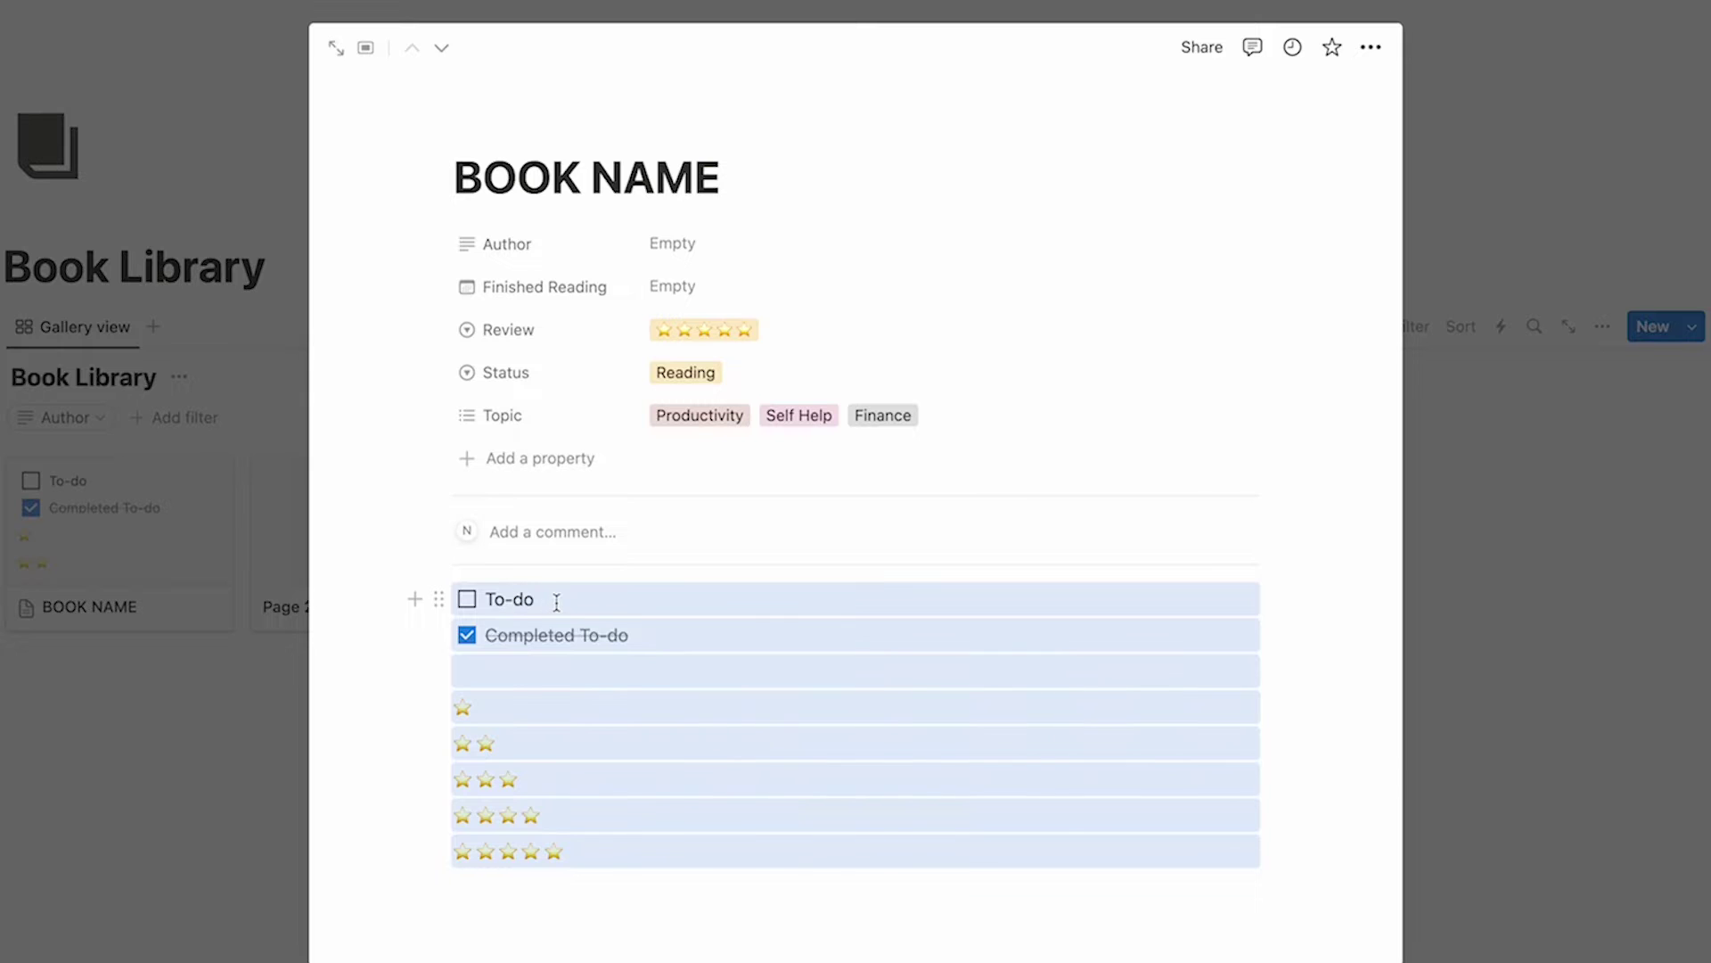
{"action": "key", "text": "BackSpace"}
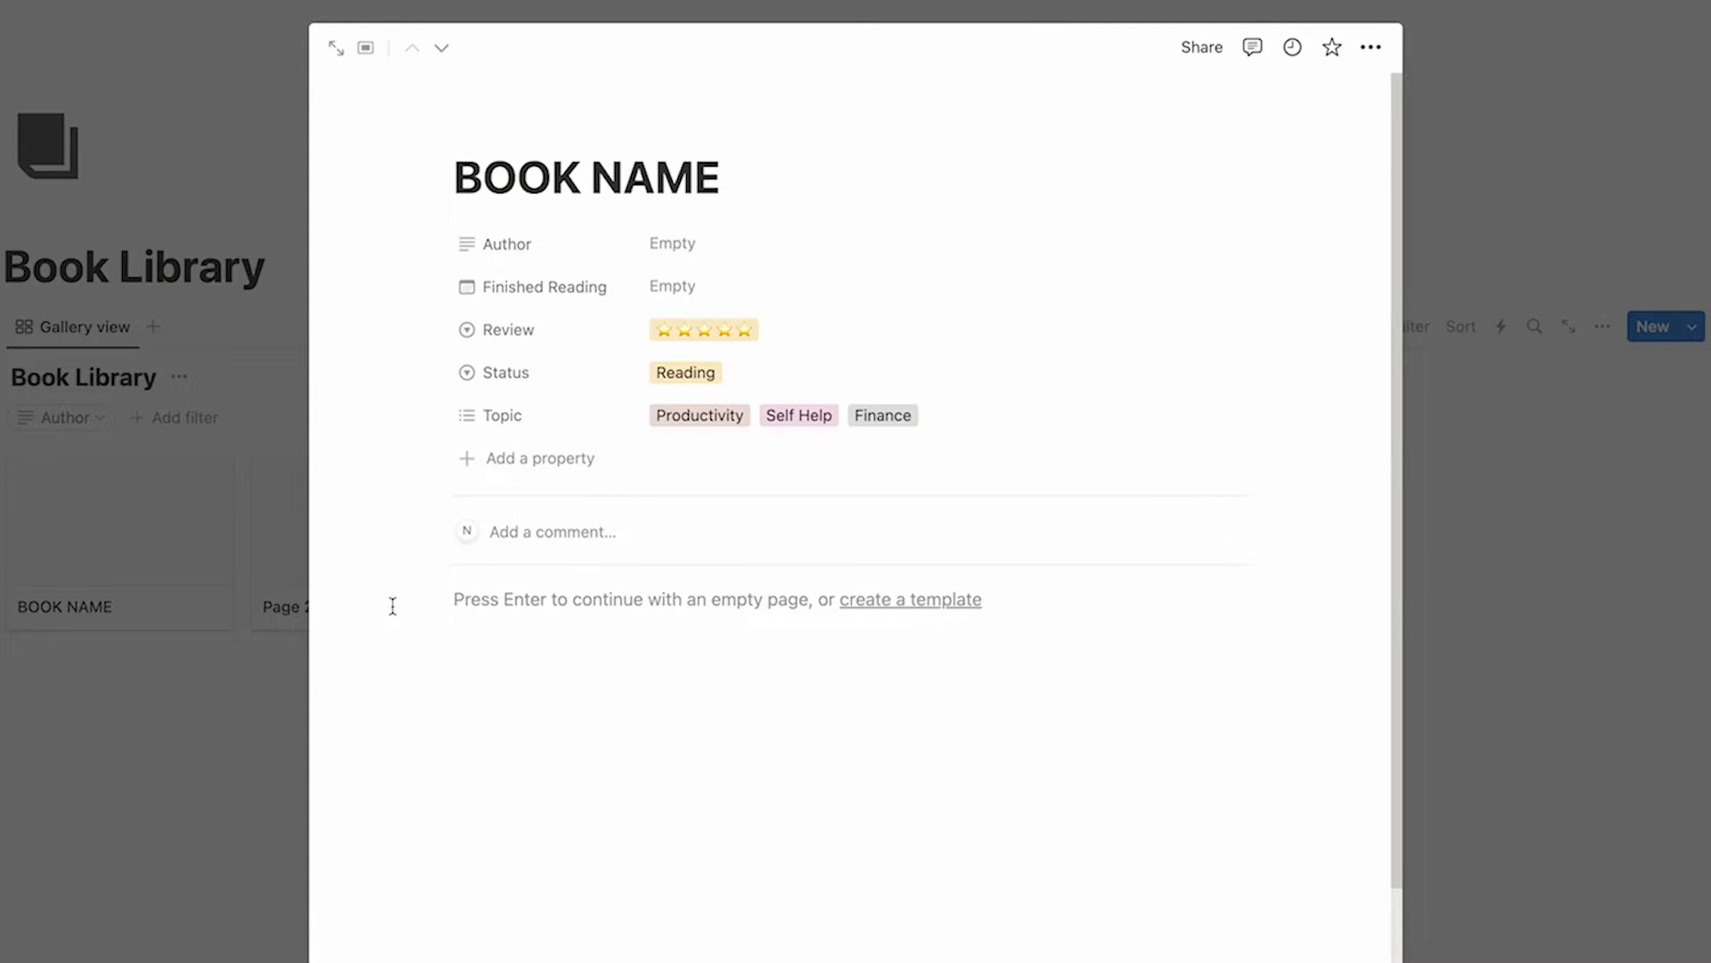
Step: Add a text property named "Recommended By" to the book page and return to the Book Library gallery
{"action": "left_click", "coordinate": [516, 474]}
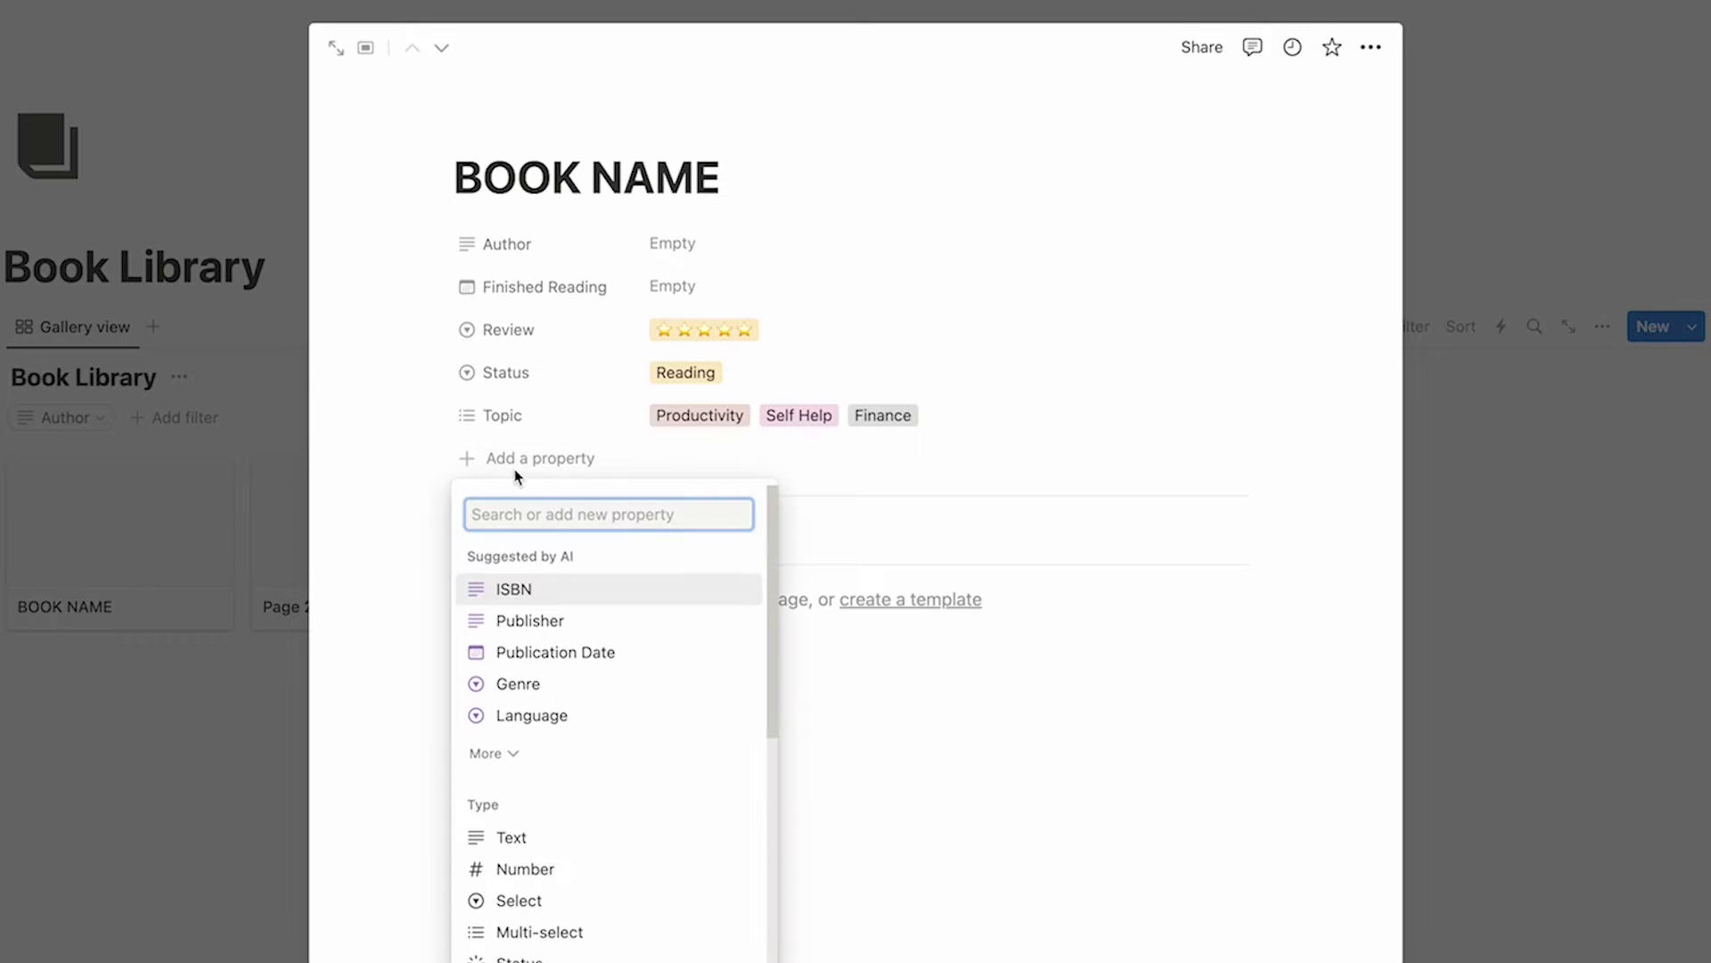
{"action": "scroll", "coordinate": [558, 535], "scroll_direction": "down", "scroll_amount": 4}
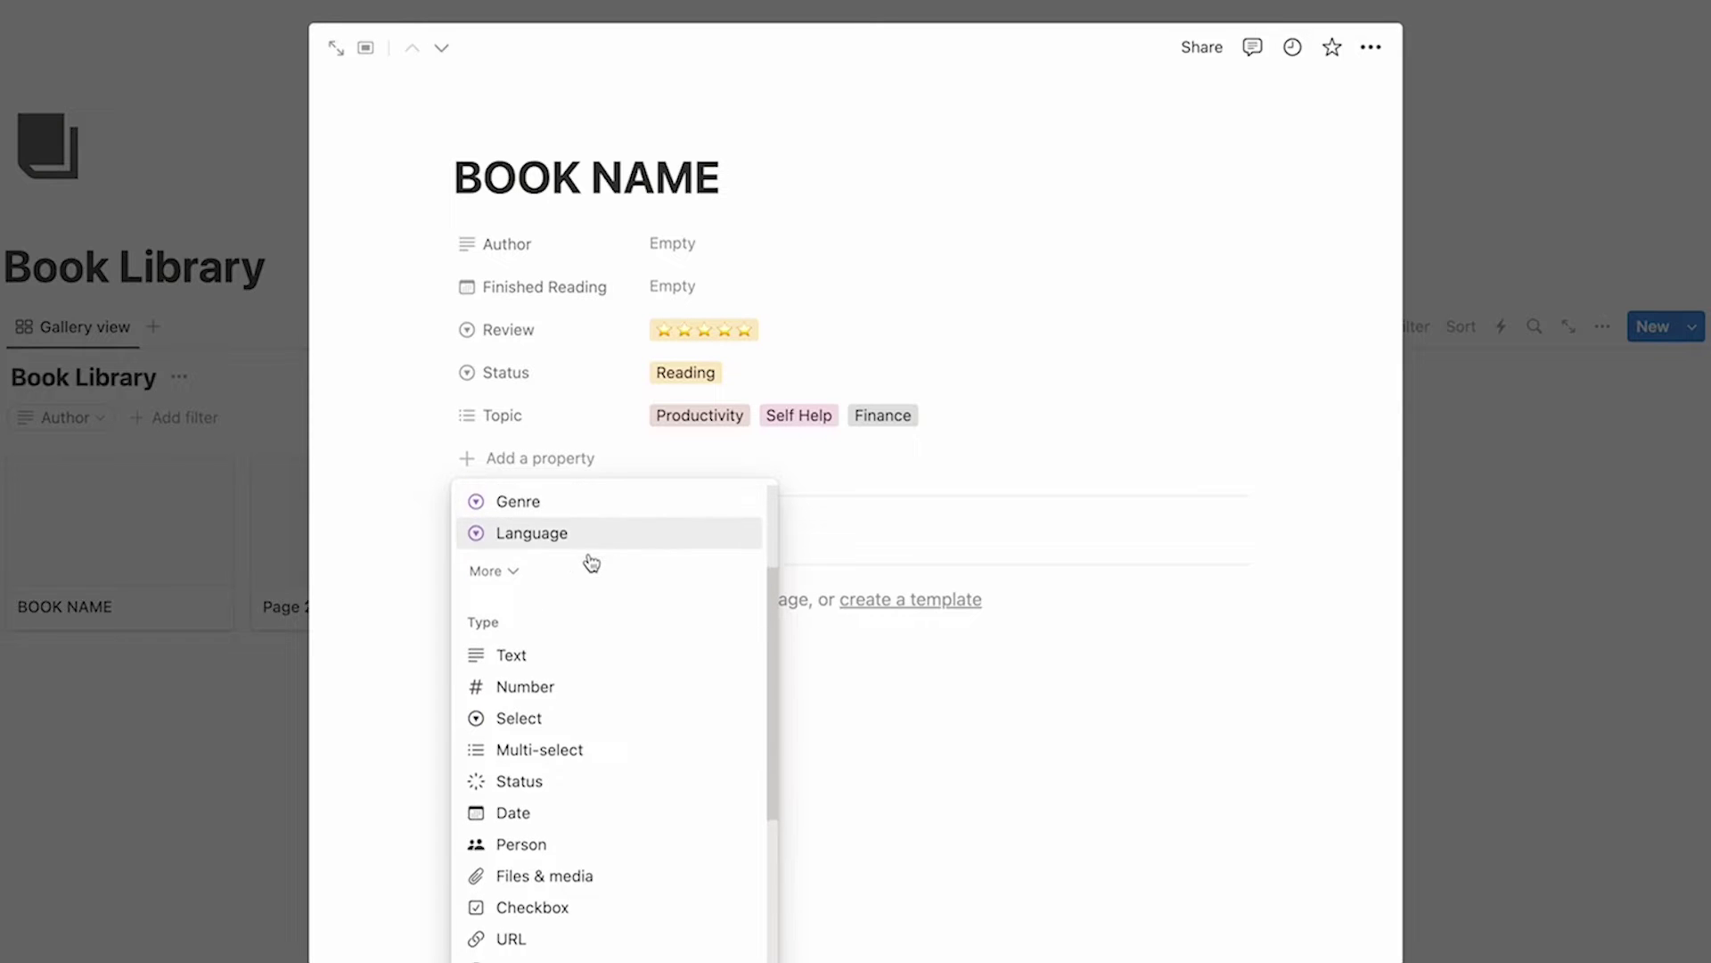
{"action": "scroll", "coordinate": [589, 553], "scroll_direction": "down", "scroll_amount": 3}
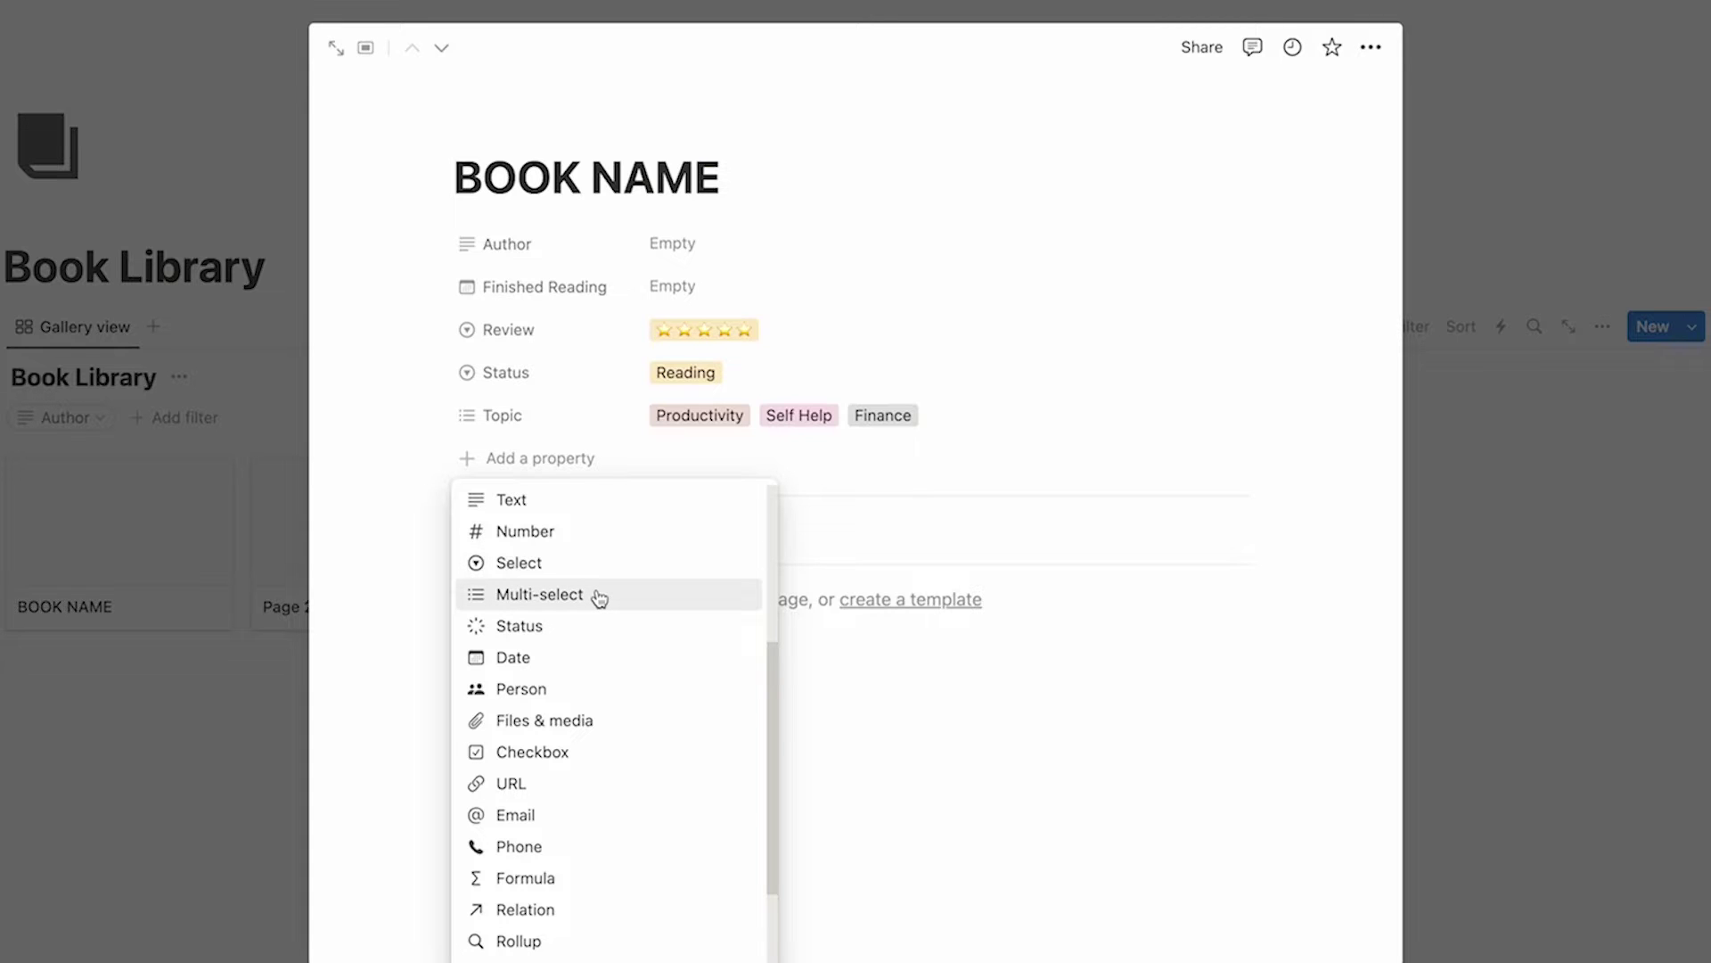
{"action": "scroll", "coordinate": [600, 595], "scroll_direction": "down", "scroll_amount": 3}
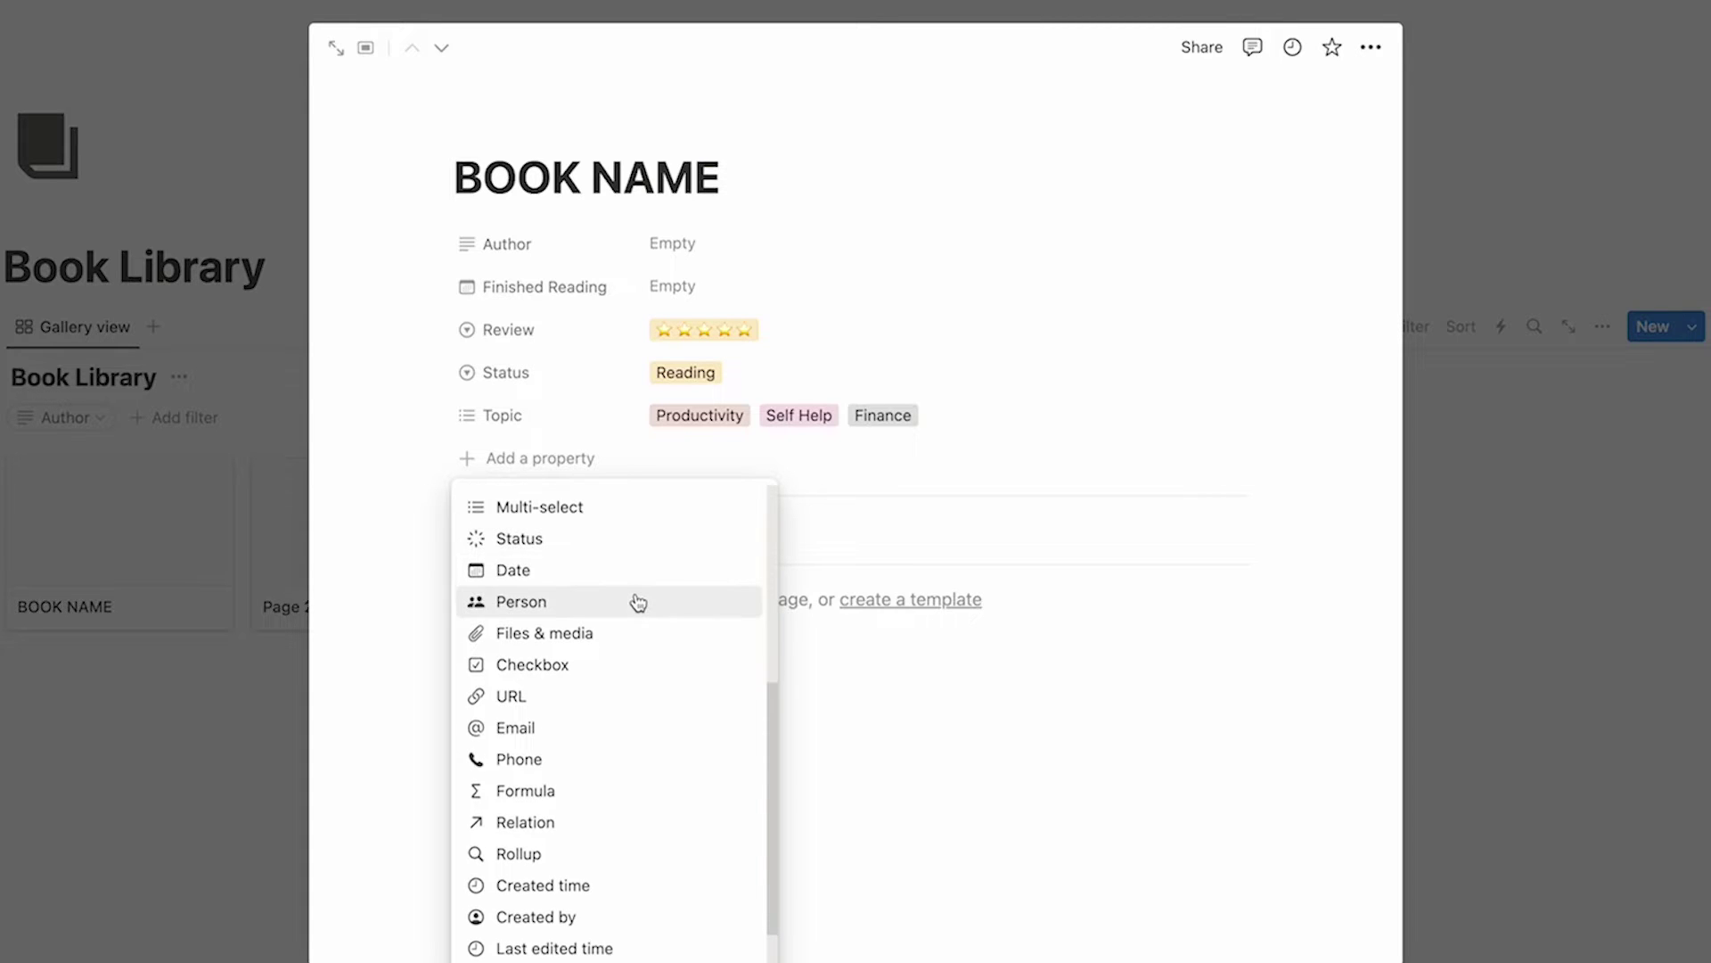
{"action": "scroll", "coordinate": [659, 603], "scroll_direction": "down", "scroll_amount": 1}
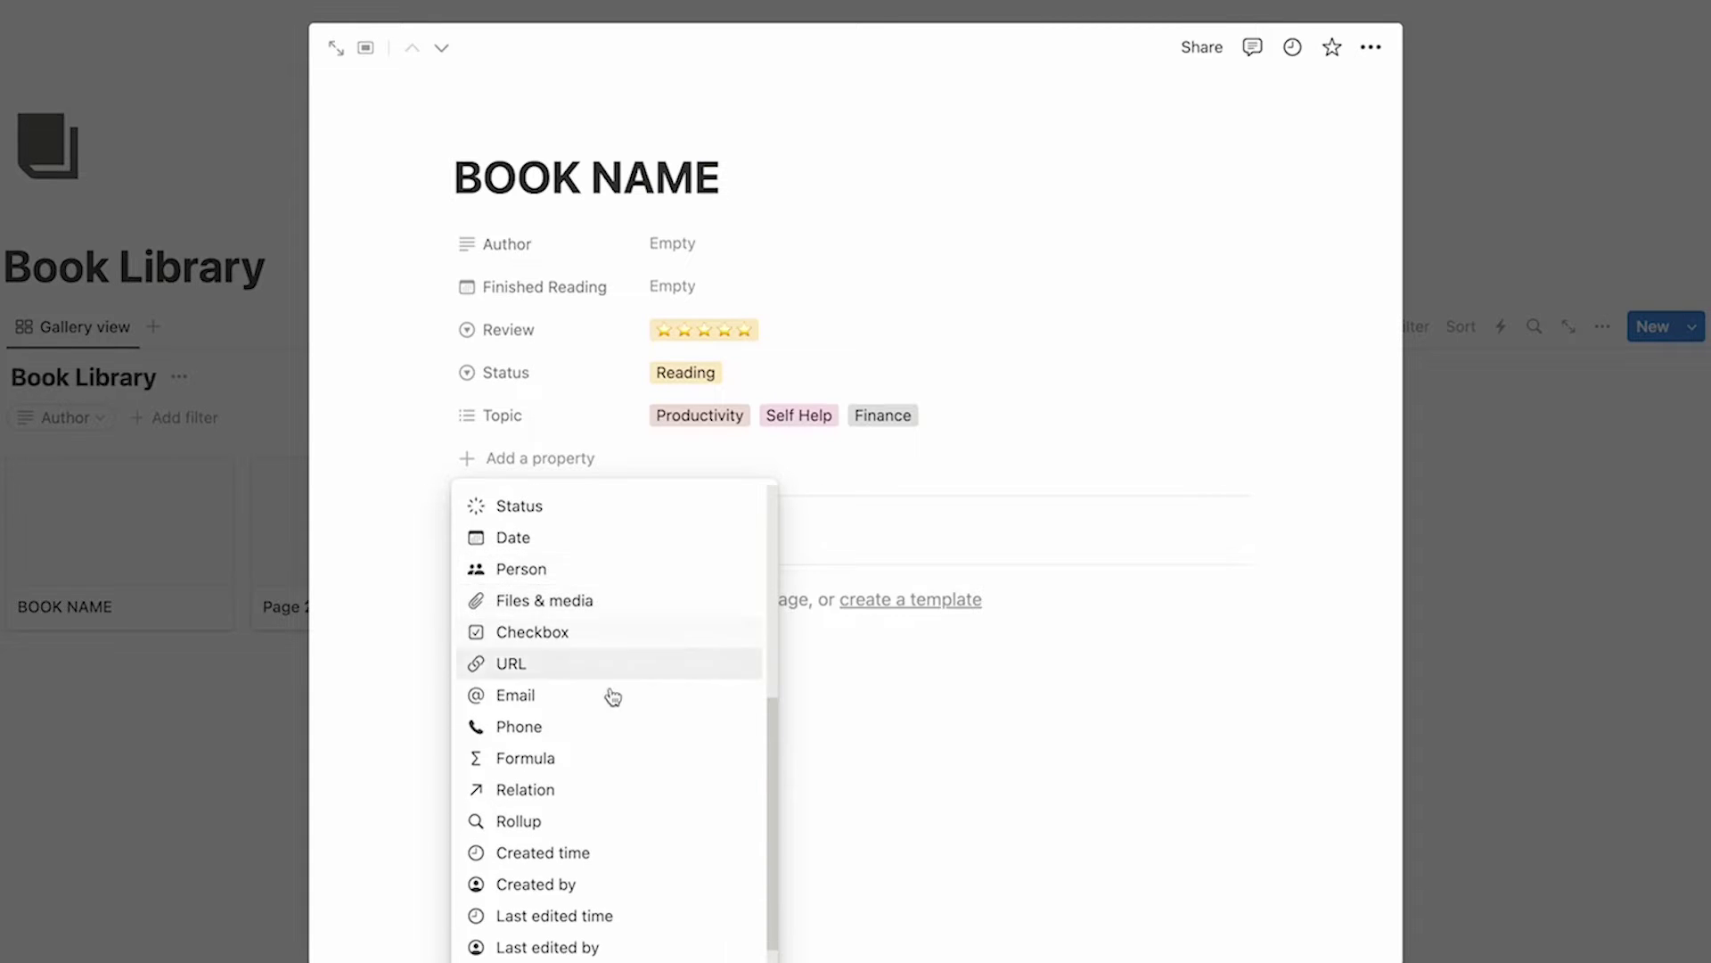
{"action": "scroll", "coordinate": [650, 701], "scroll_direction": "down", "scroll_amount": 4}
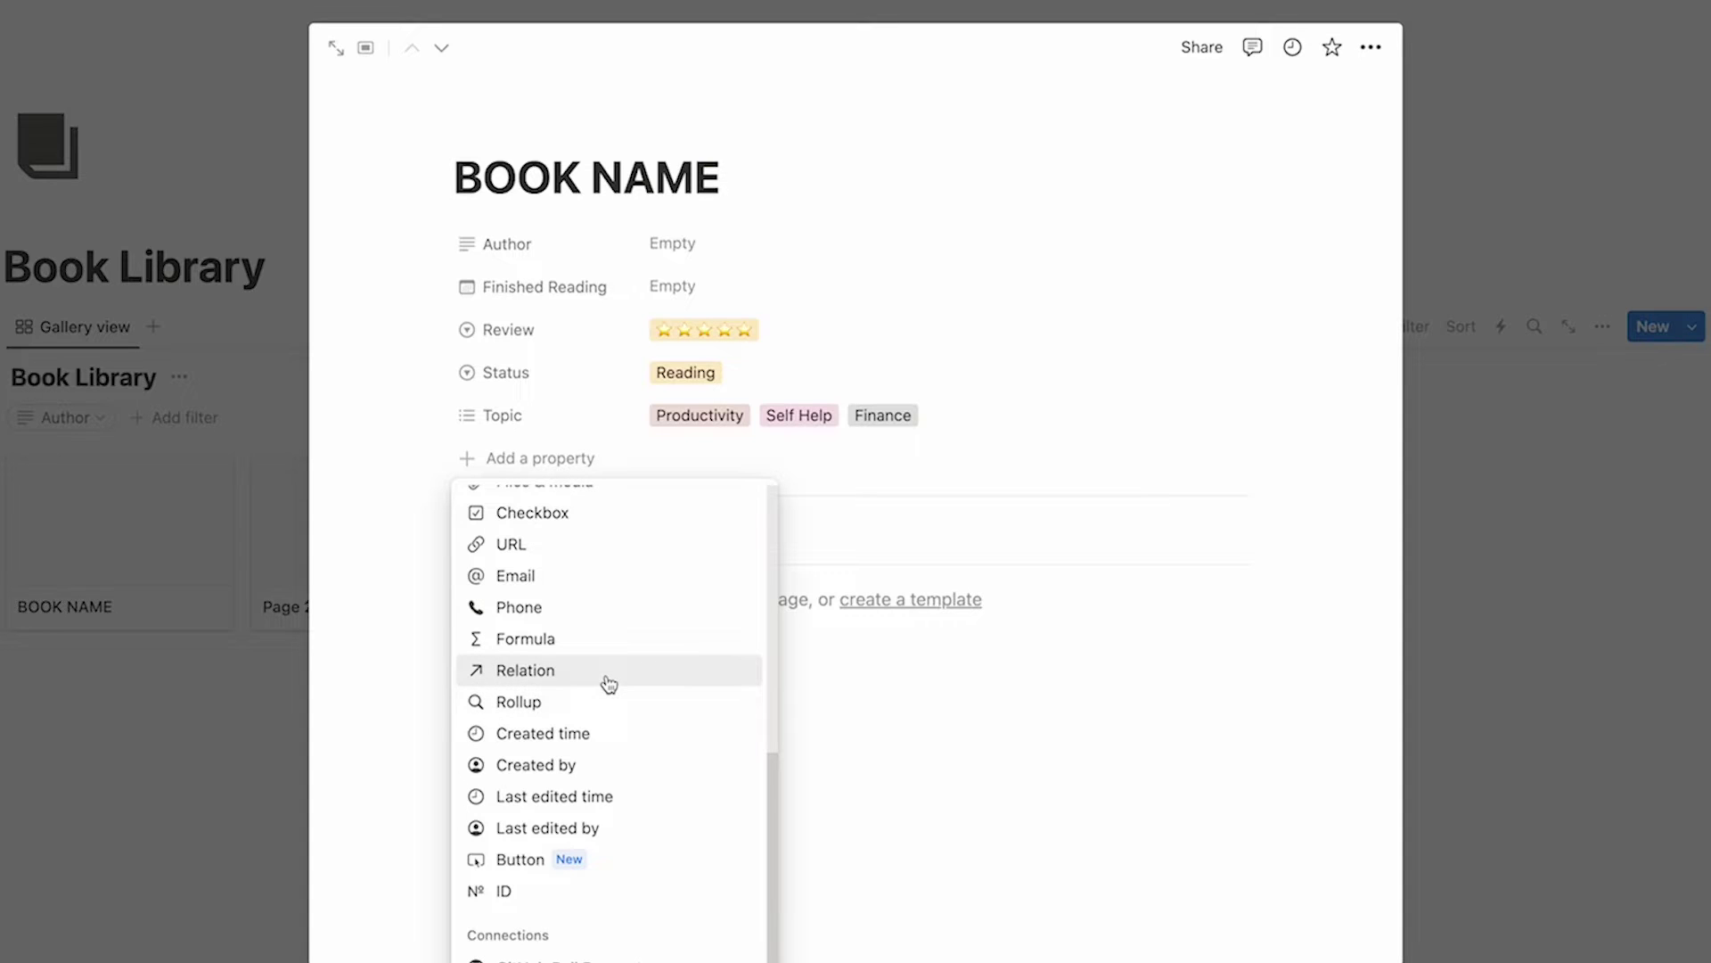
{"action": "scroll", "coordinate": [609, 701], "scroll_direction": "up", "scroll_amount": 4}
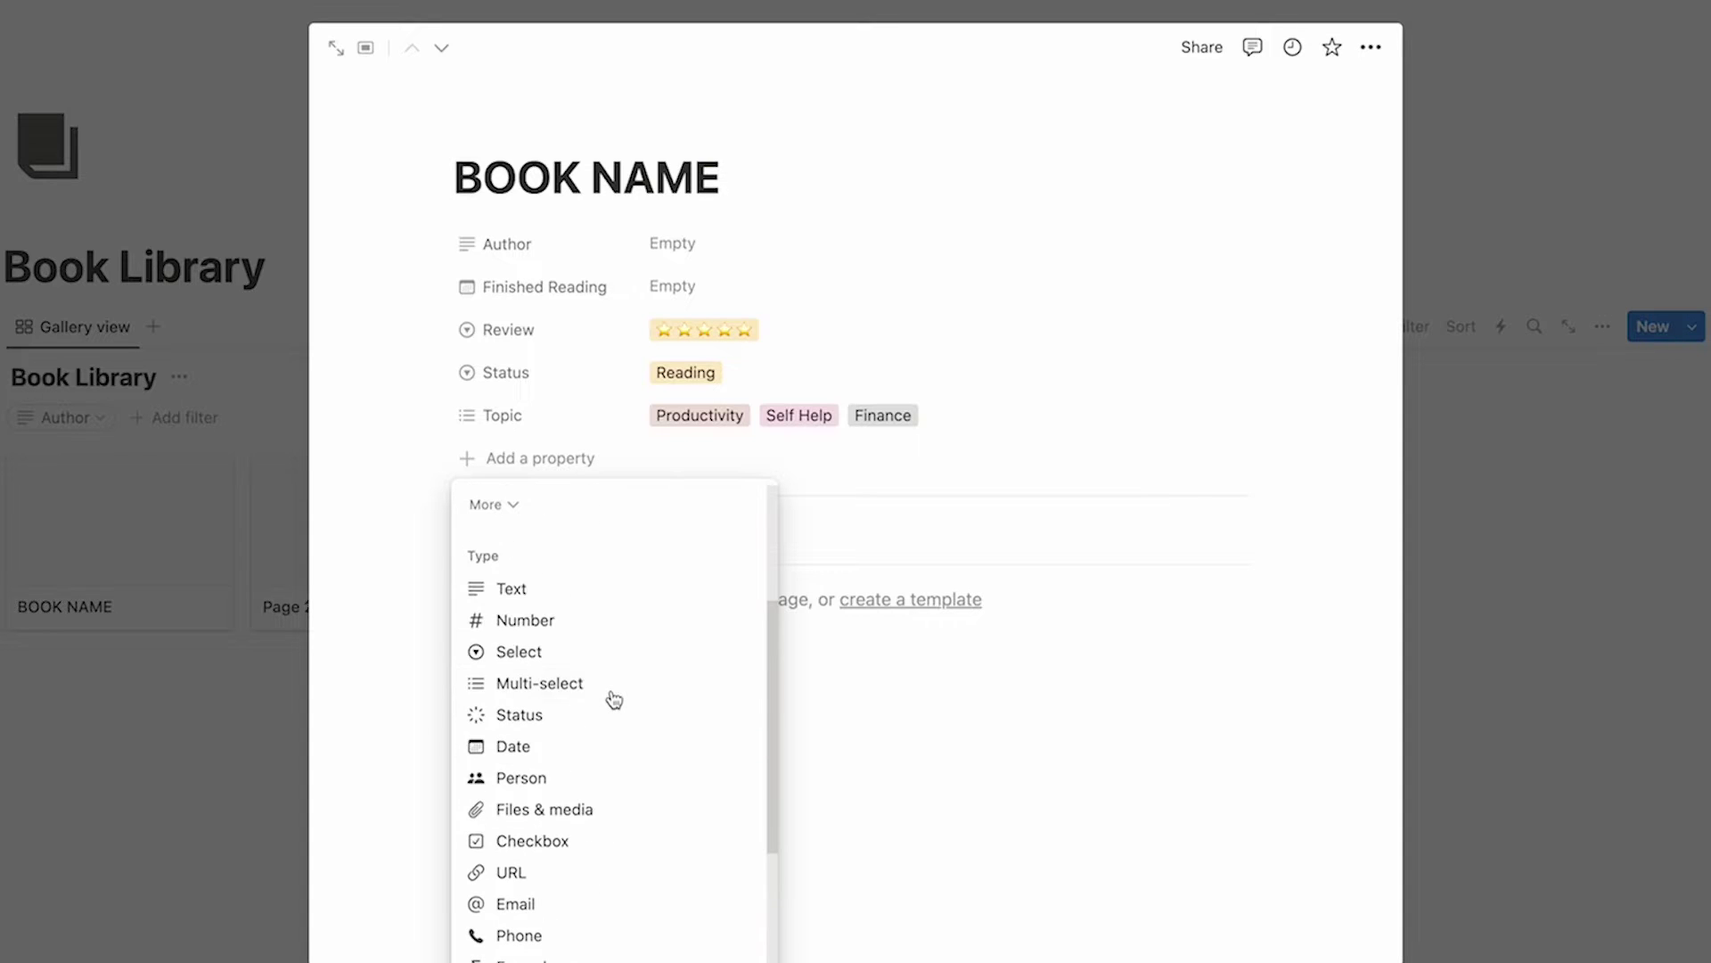
{"action": "left_click", "coordinate": [549, 603]}
{"action": "type", "text": "Recommended"}
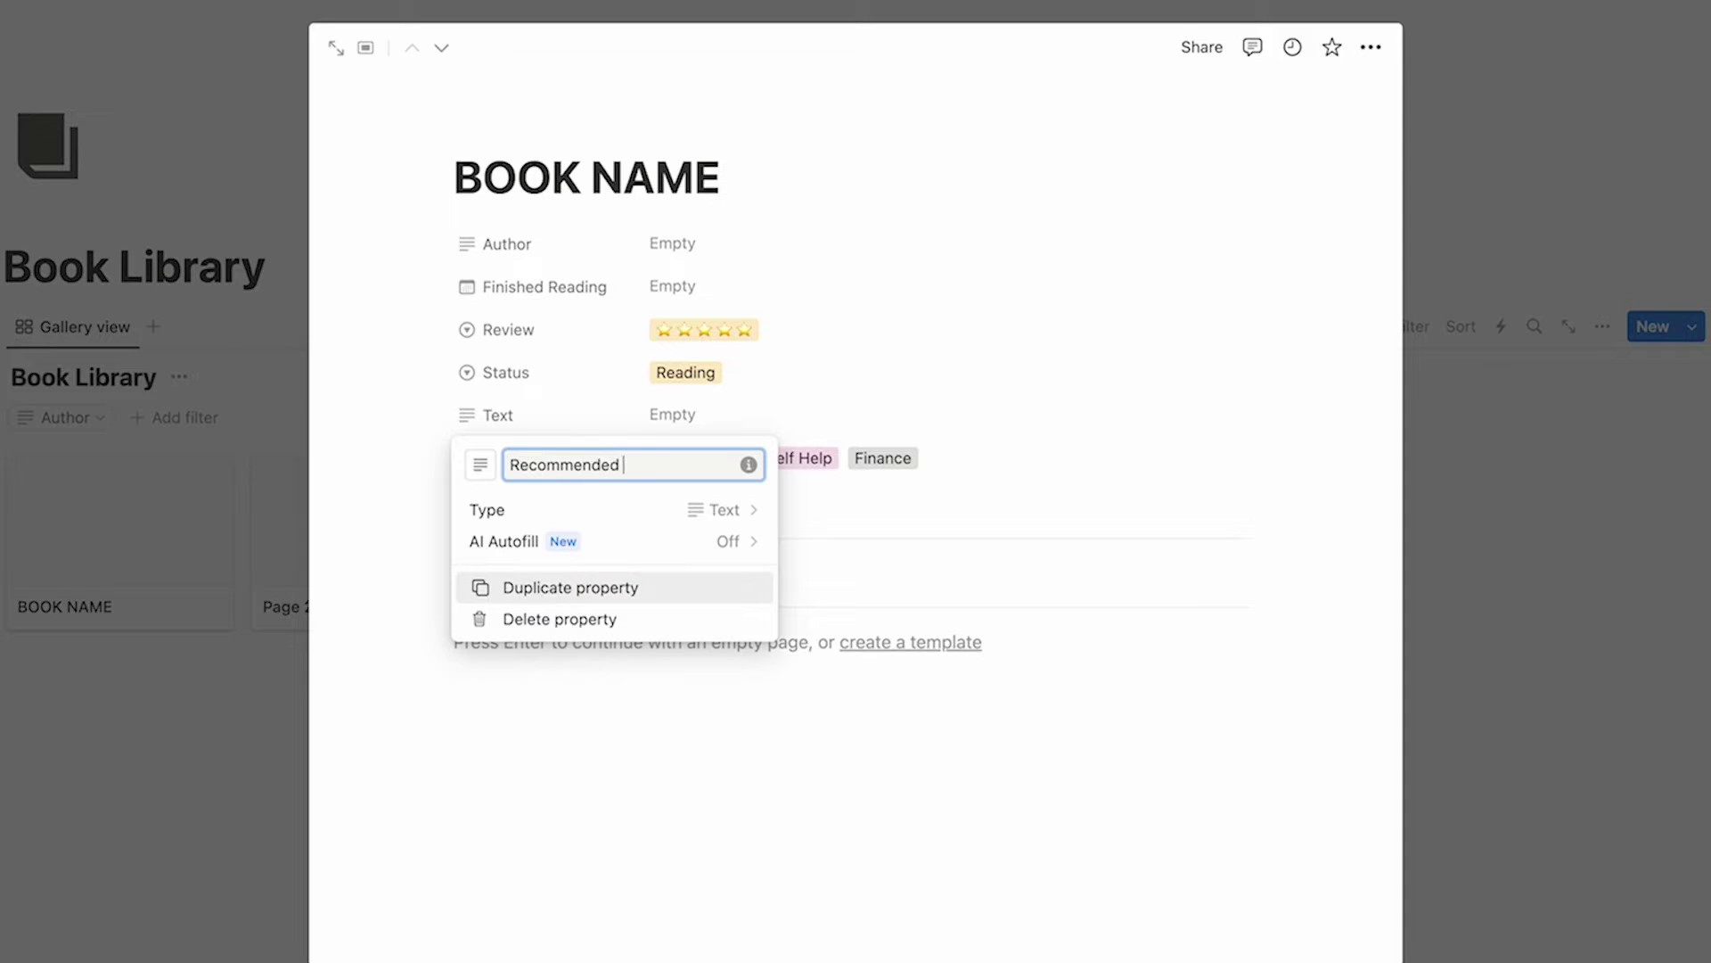
{"action": "type", "text": " By"}
{"action": "key", "text": "Escape"}
{"action": "key", "text": "Escape"}
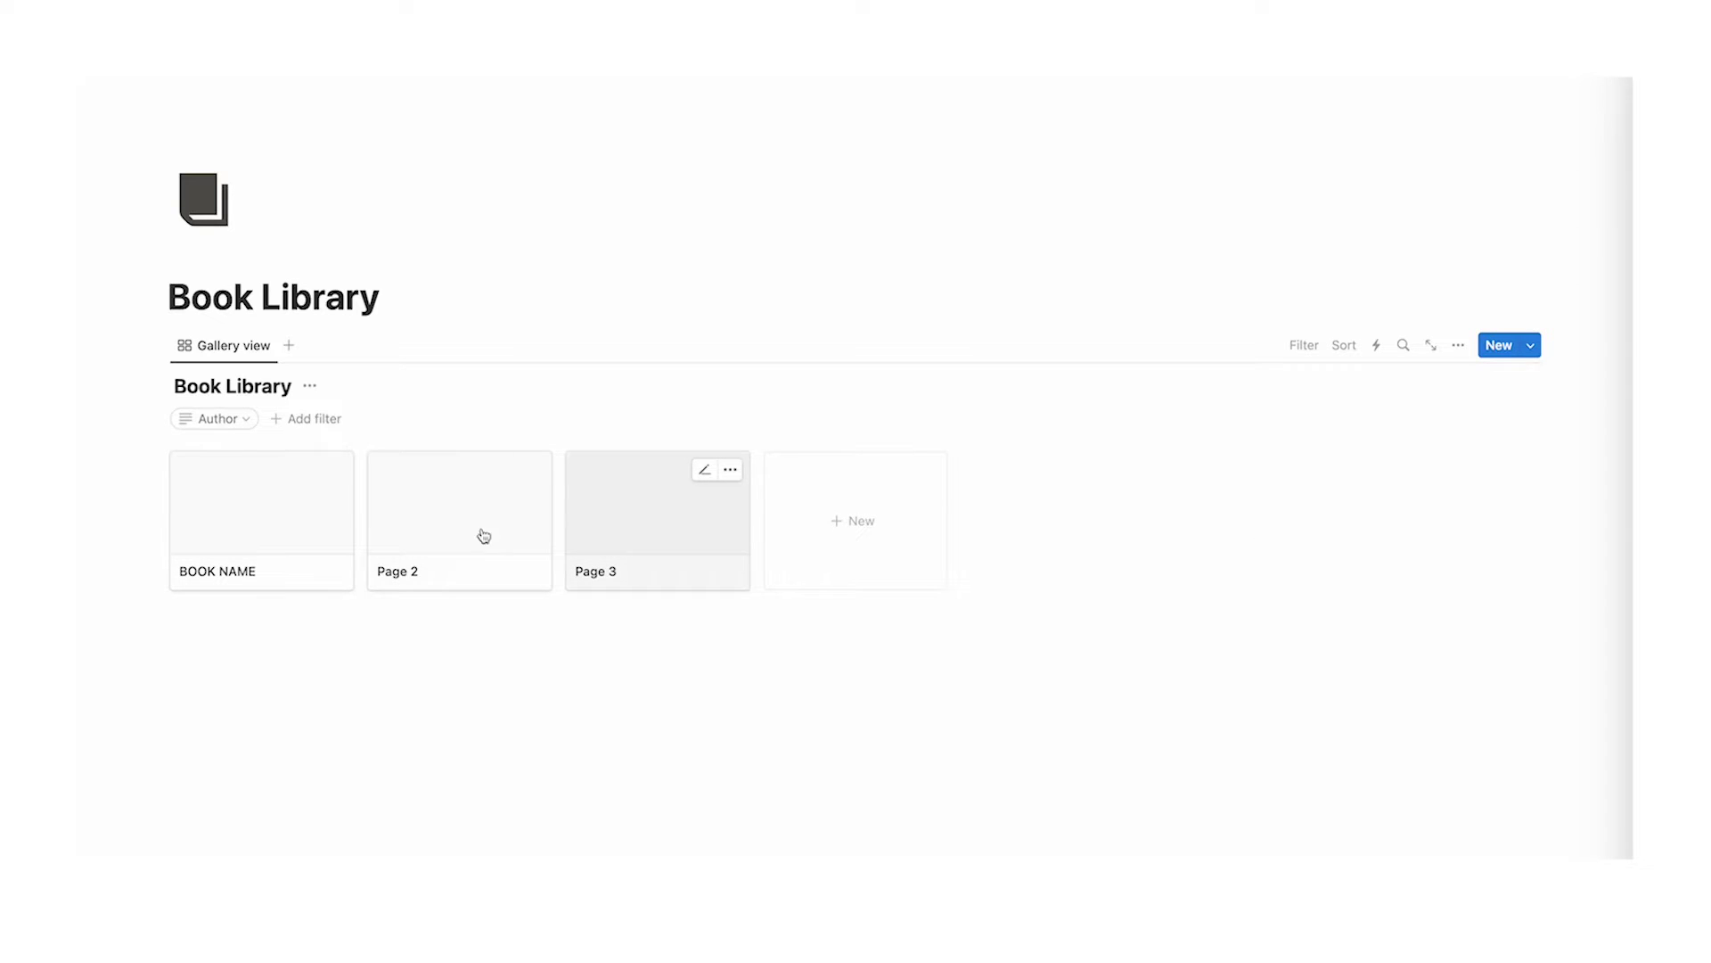
Step: Copy the Atomic Habits cover image from the web and paste it into the body of the BOOK NAME page
{"action": "left_click", "coordinate": [340, 532]}
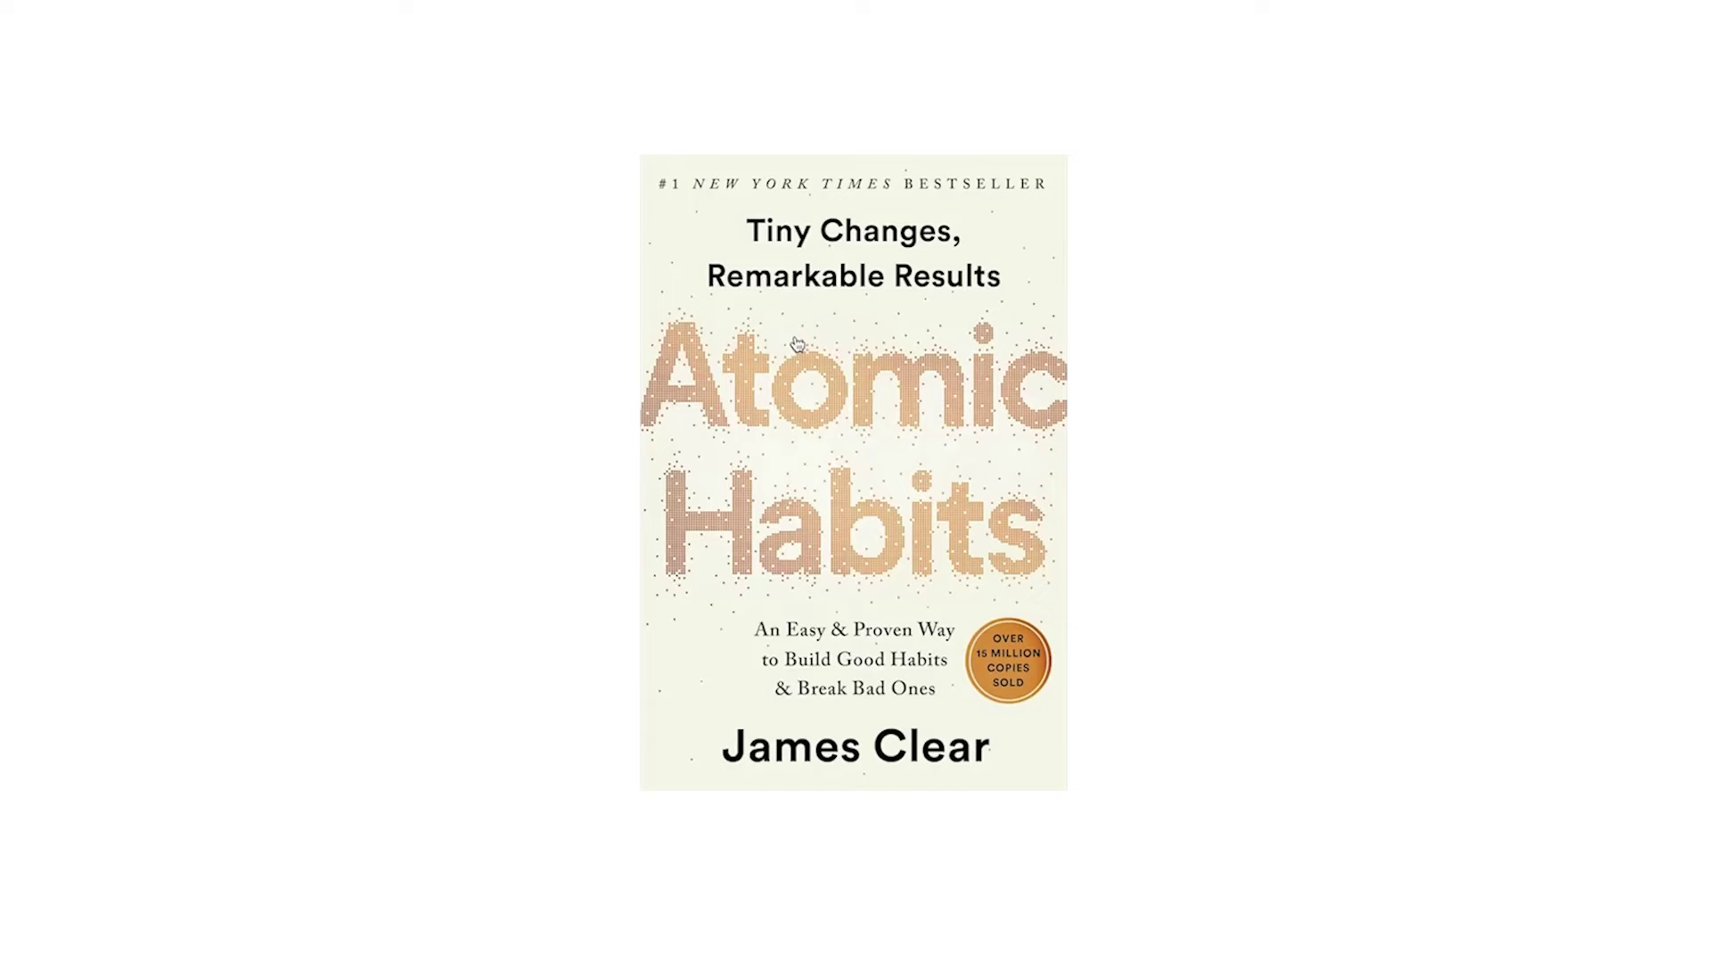
{"action": "right_click", "coordinate": [796, 339]}
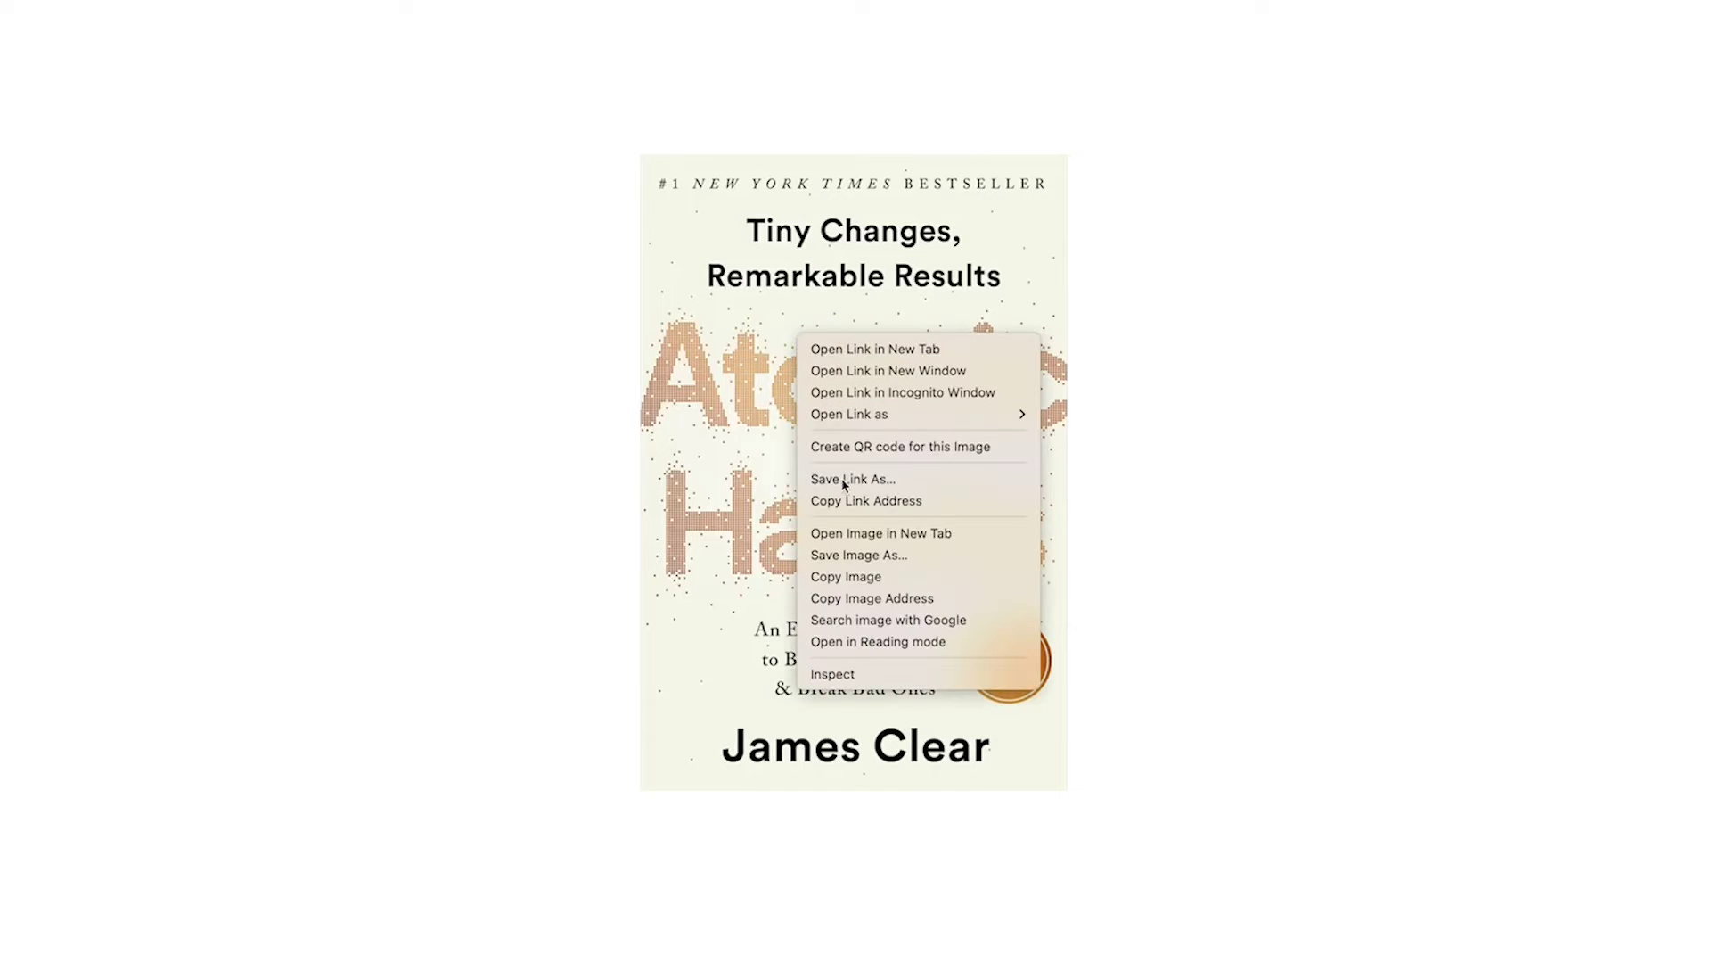
{"action": "left_click", "coordinate": [846, 577]}
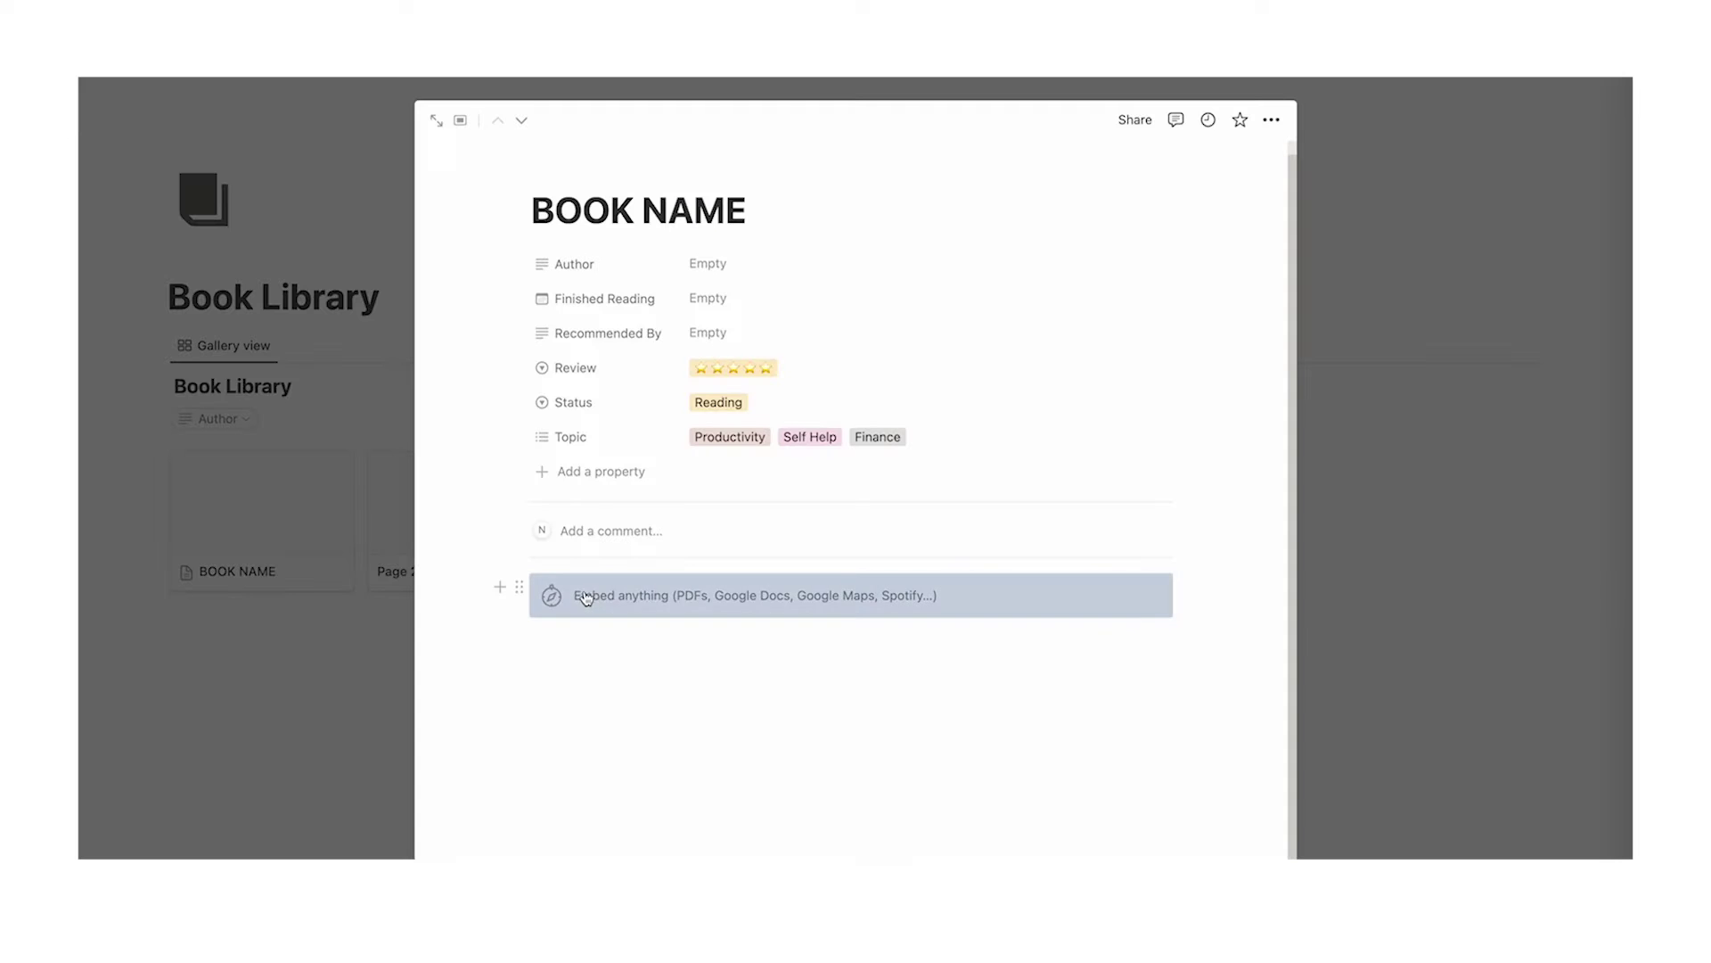
{"action": "key", "text": "super+v"}
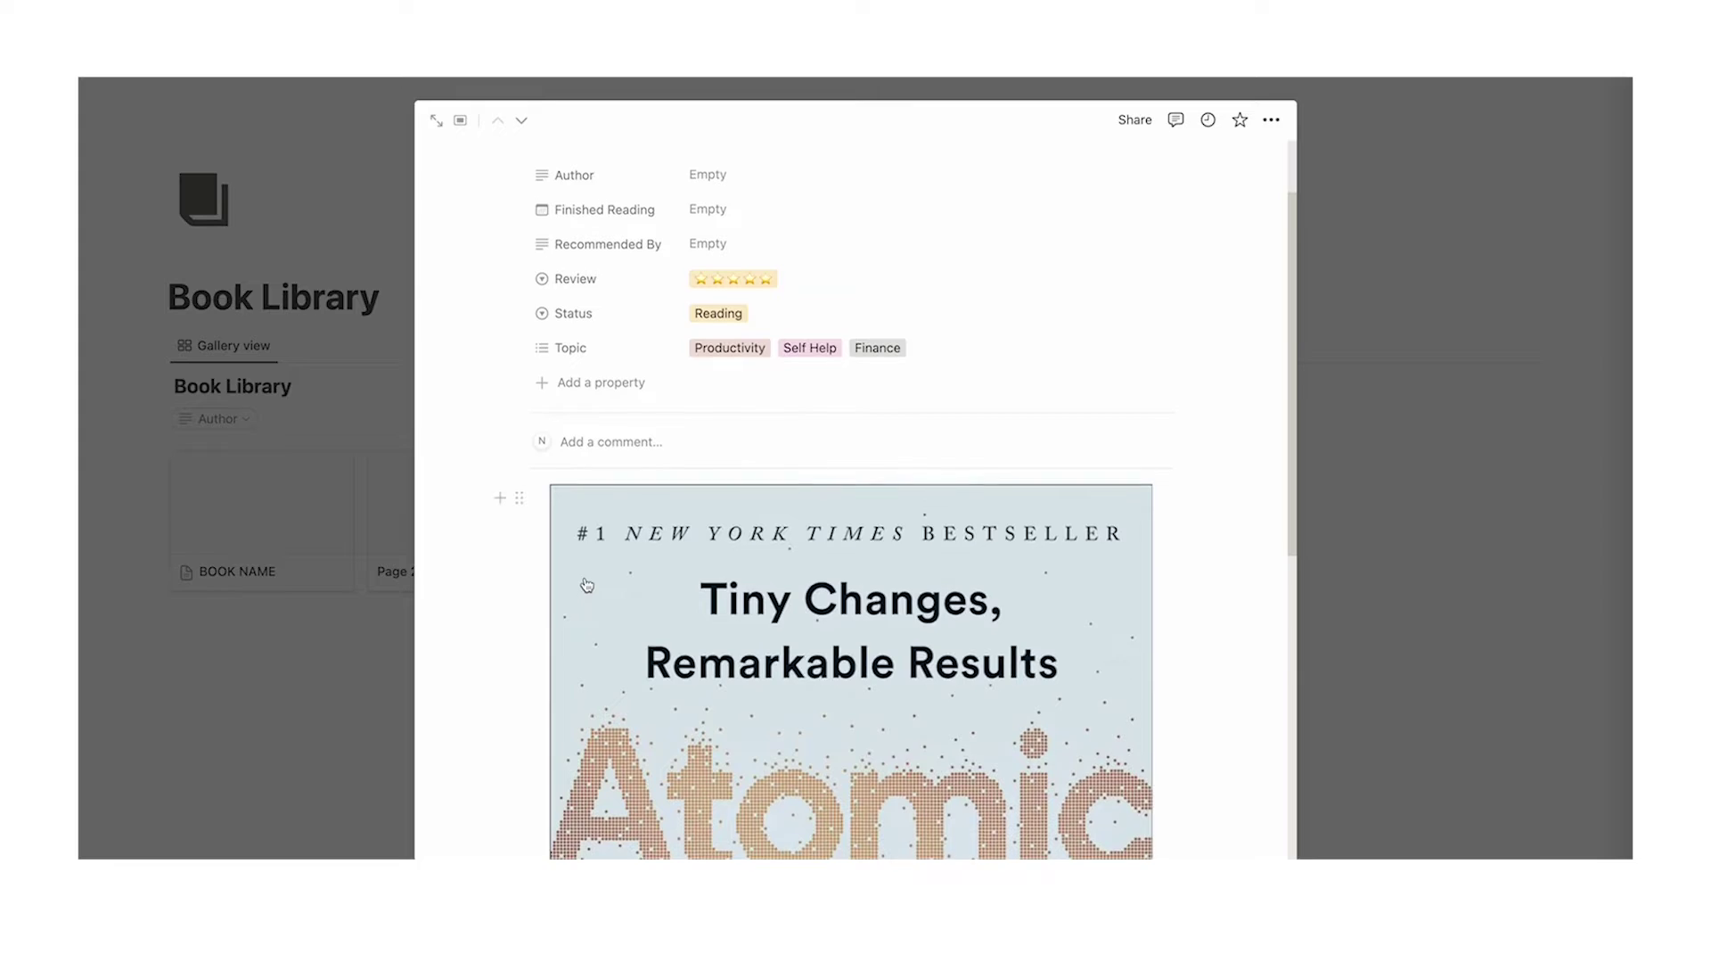
{"action": "key", "text": "Escape"}
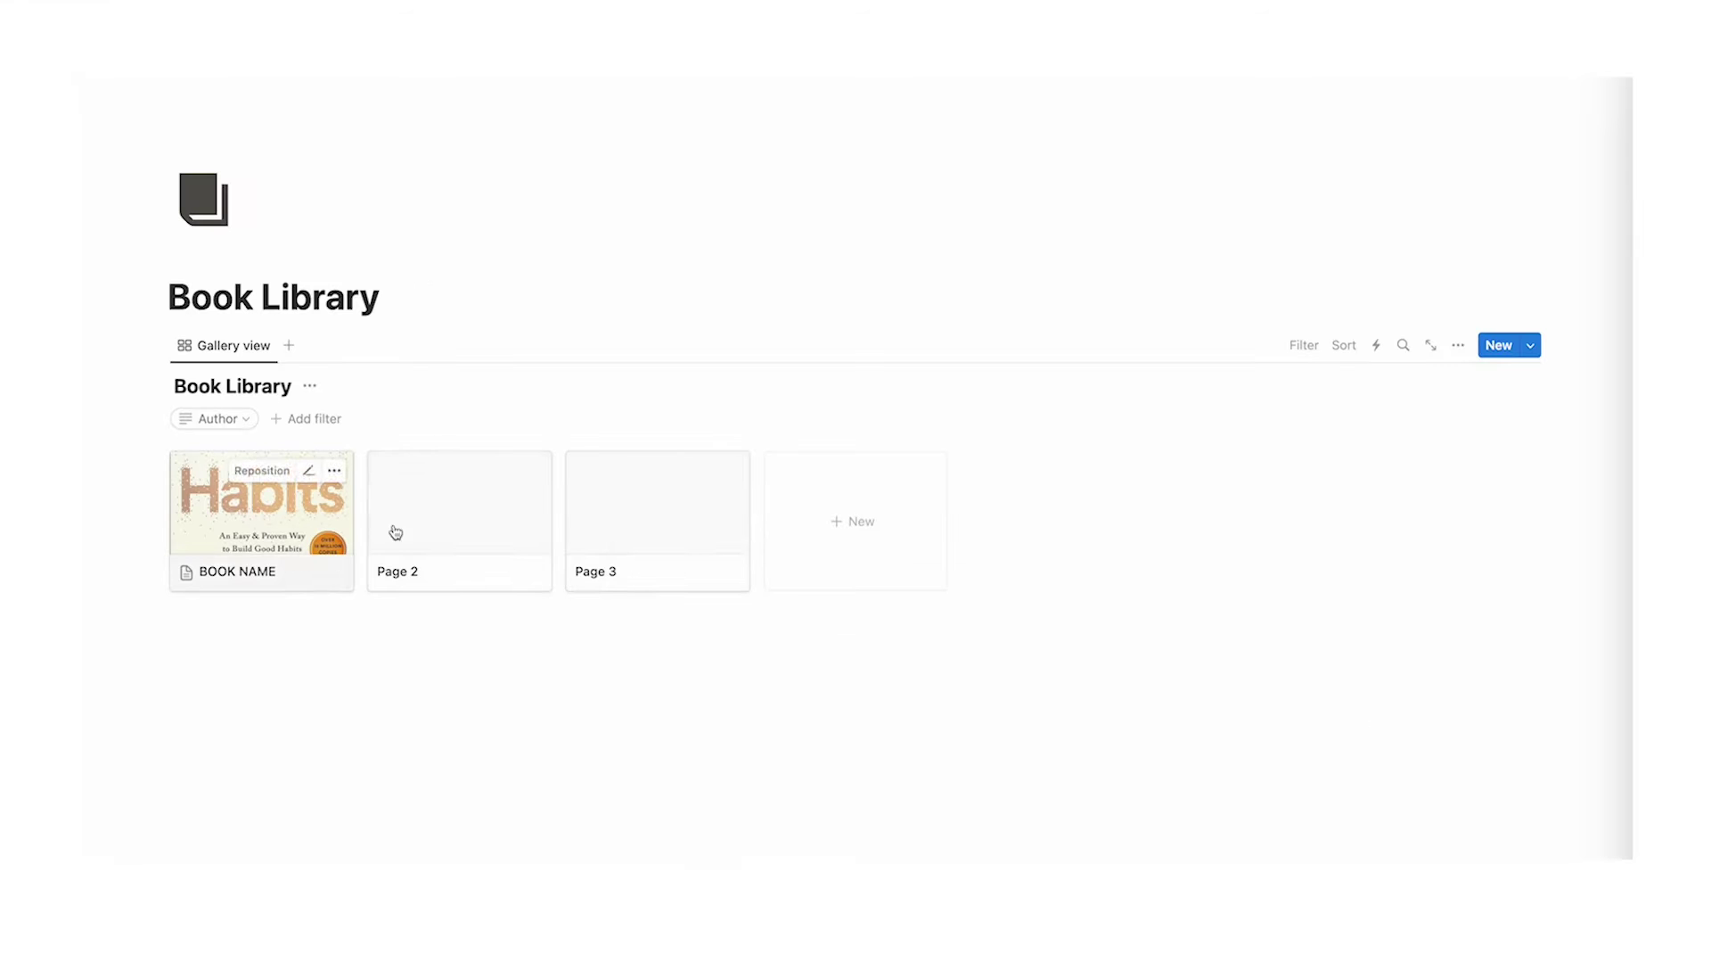
Step: Turn on Fit image in the gallery view's layout options
{"action": "left_click", "coordinate": [1458, 345]}
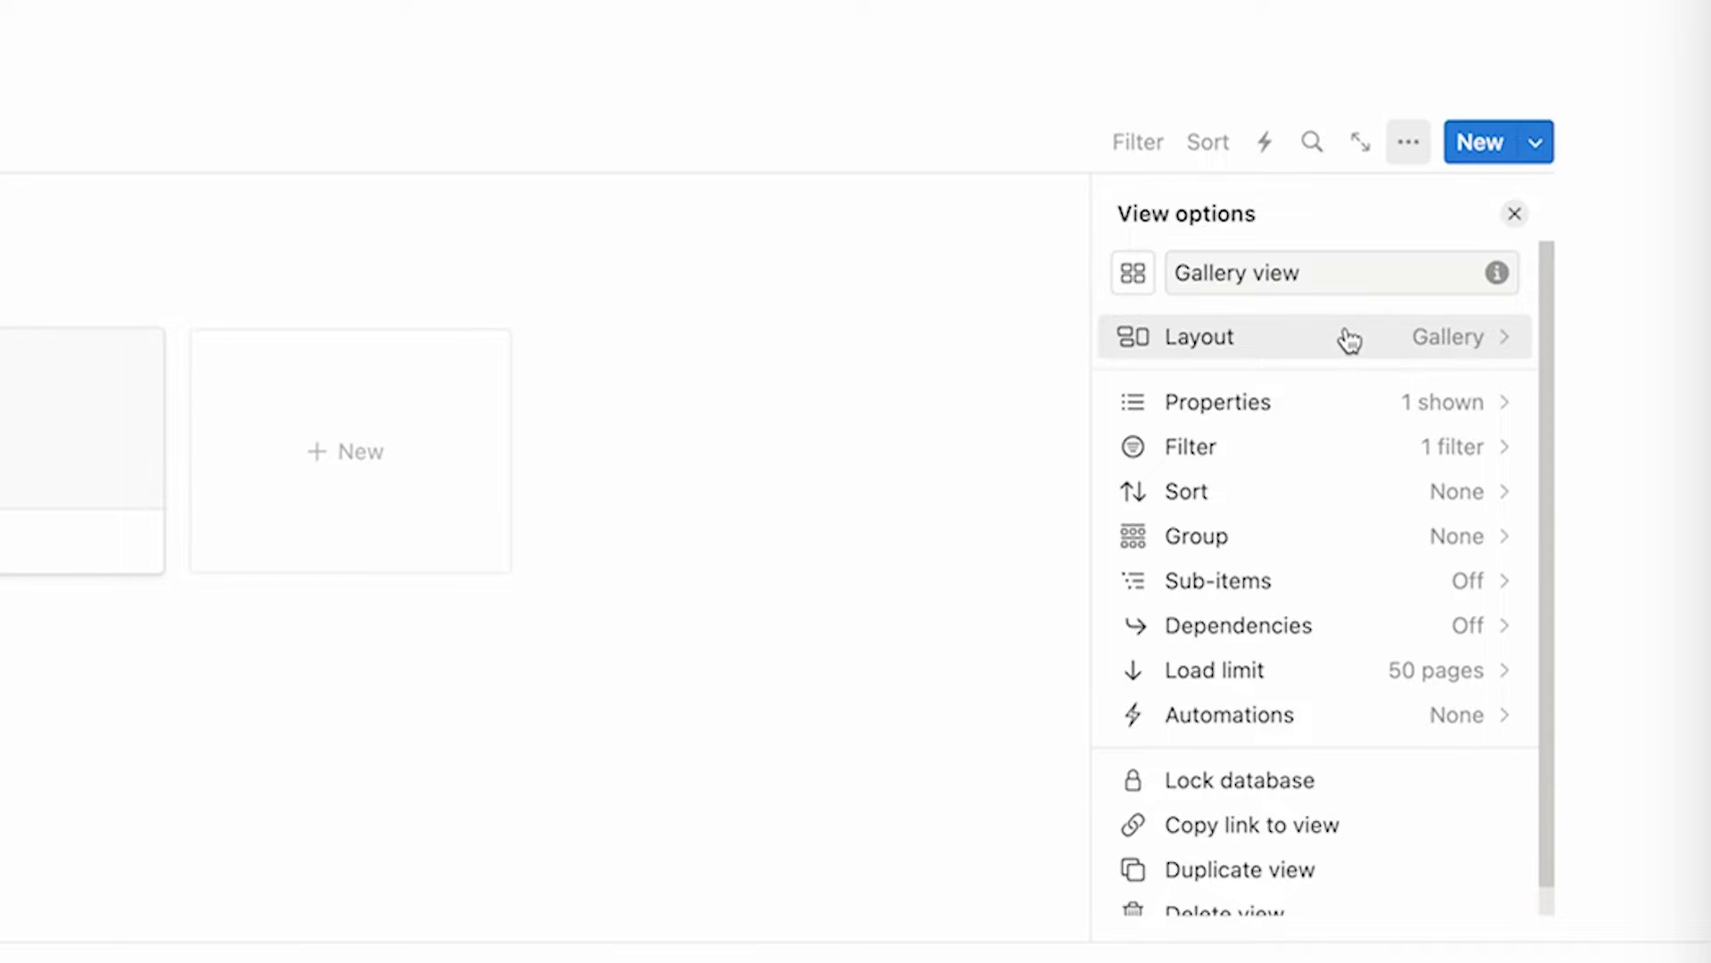
{"action": "left_click", "coordinate": [1349, 340]}
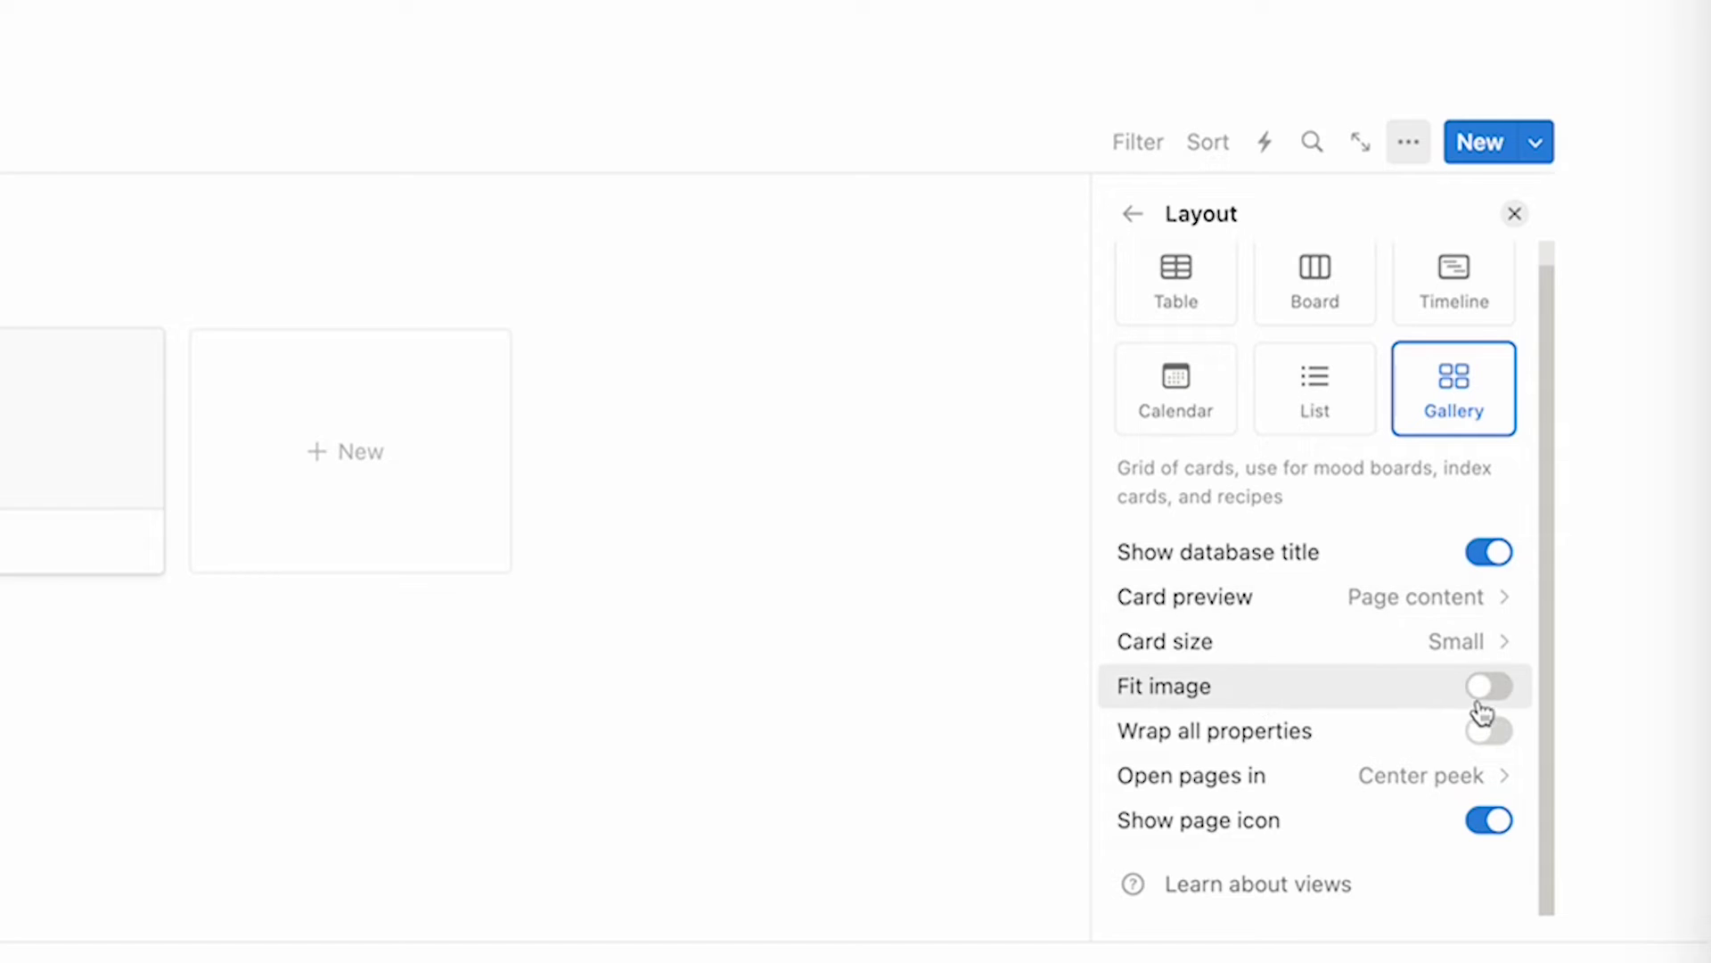
{"action": "left_click", "coordinate": [1500, 656]}
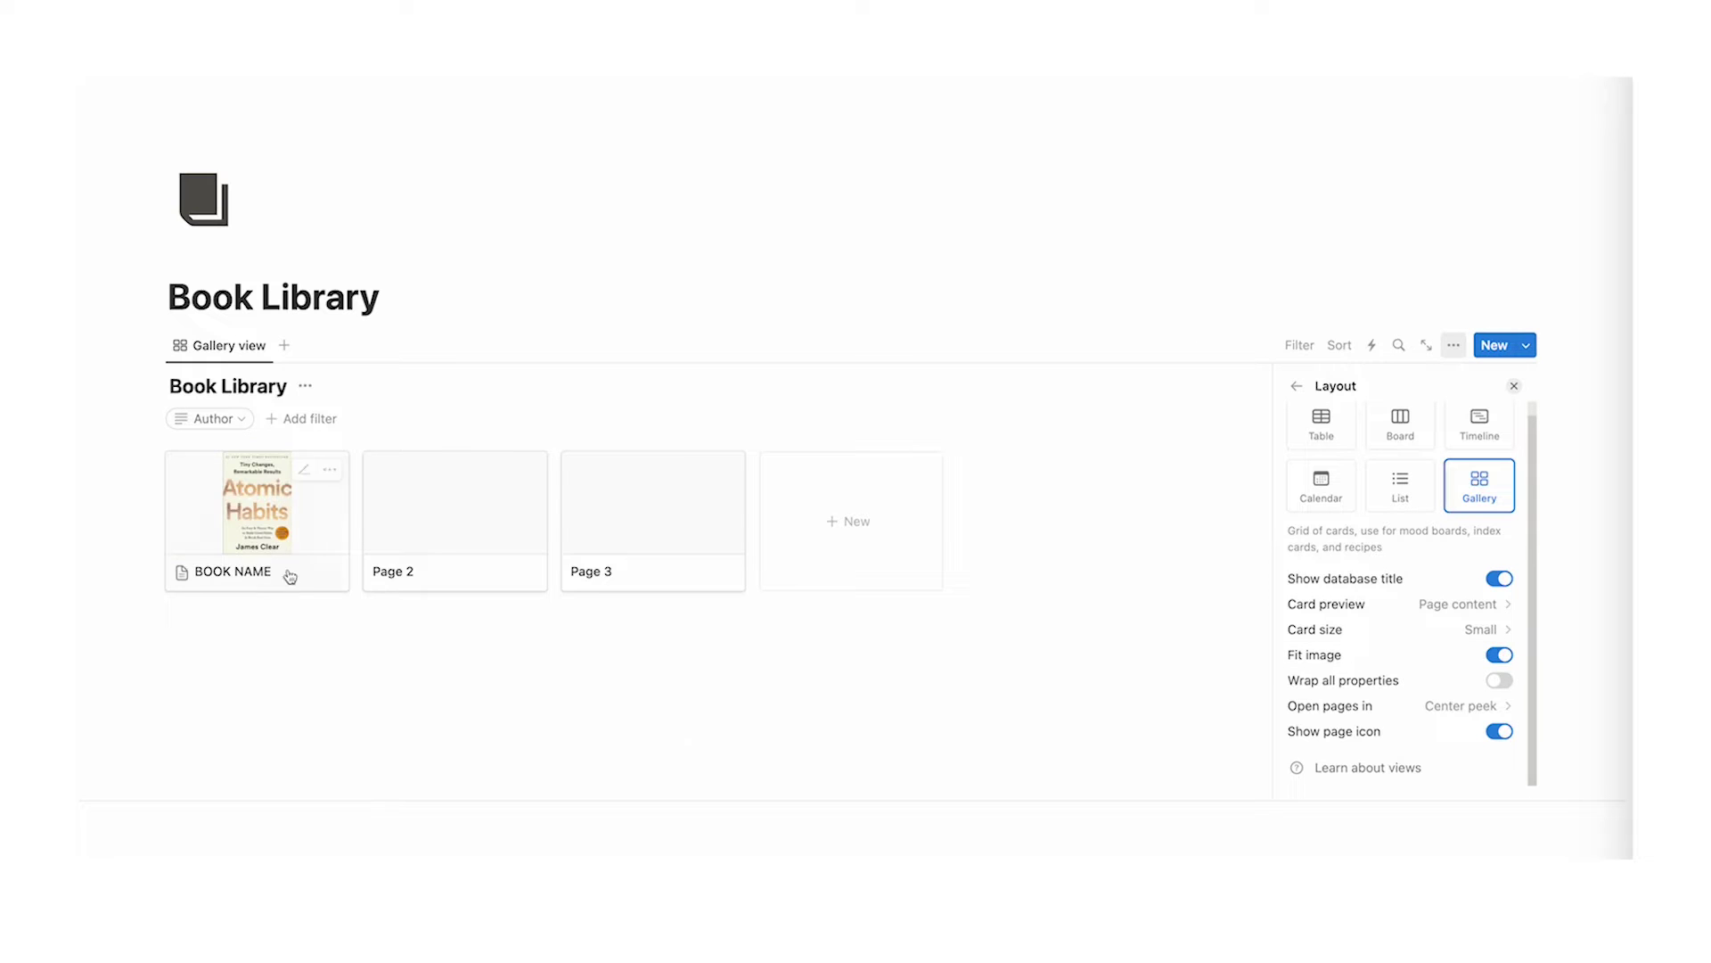
{"action": "left_click", "coordinate": [373, 657]}
Step: Add the text "notes blah blah" below the cover image in the BOOK NAME page body
{"action": "left_click", "coordinate": [336, 542]}
{"action": "scroll", "coordinate": [694, 581], "scroll_direction": "down", "scroll_amount": 3}
{"action": "scroll", "coordinate": [695, 581], "scroll_direction": "down", "scroll_amount": 5}
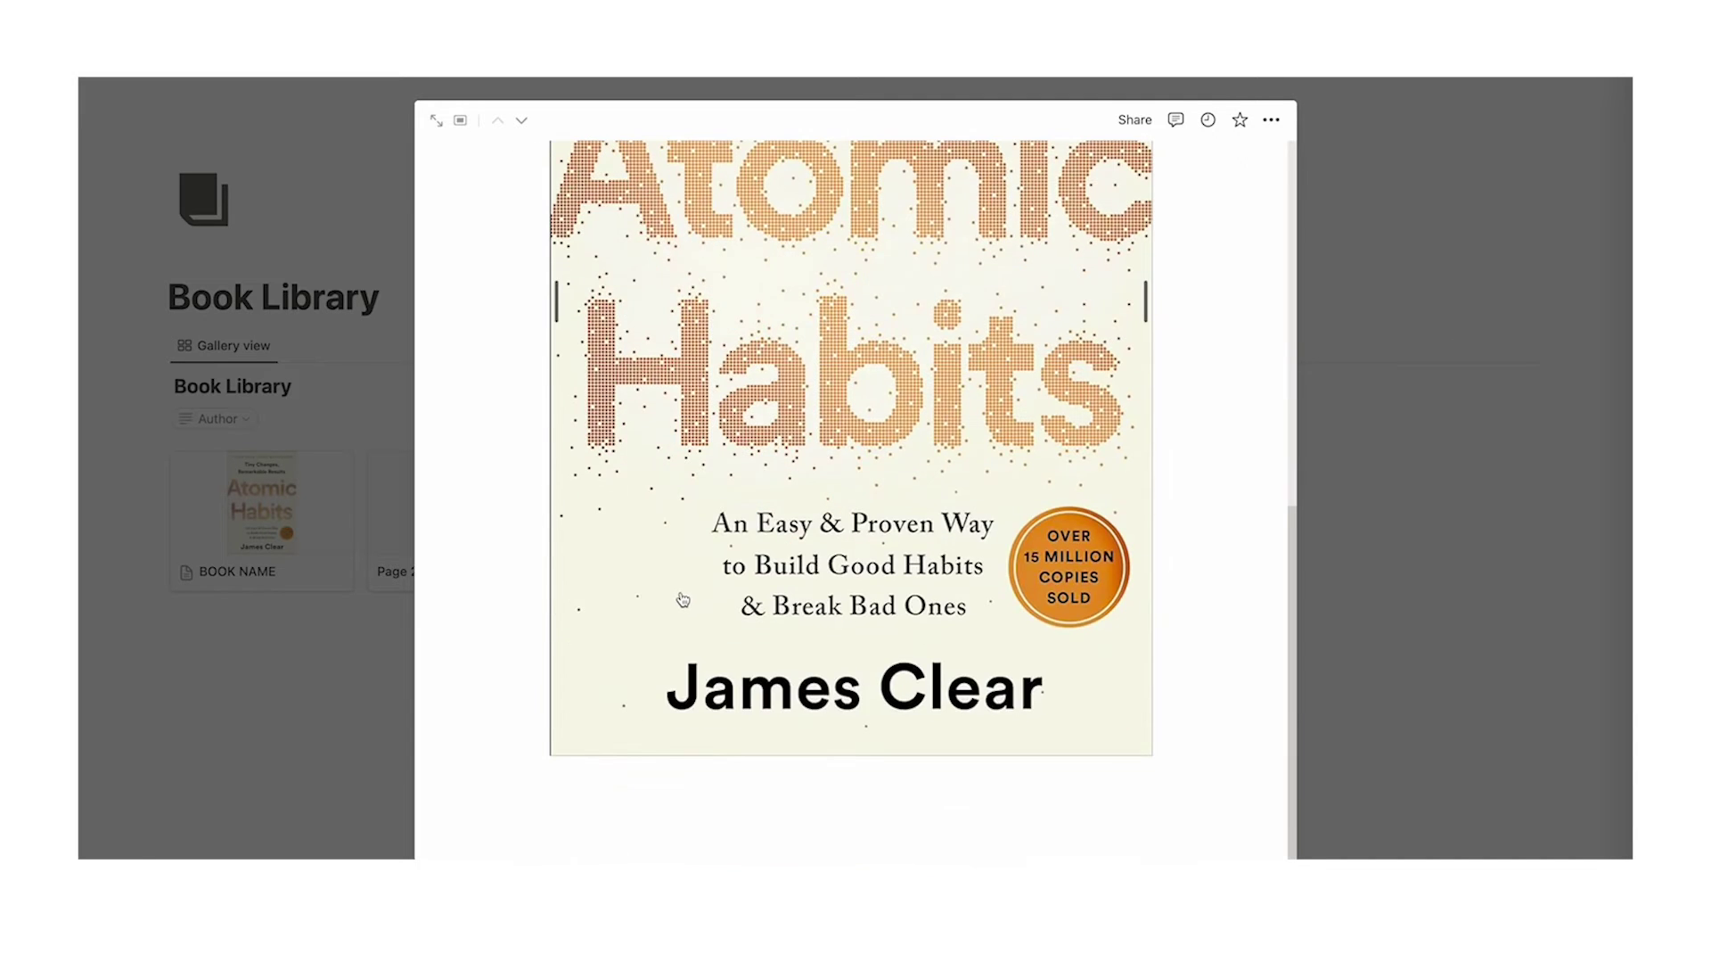
{"action": "left_click", "coordinate": [640, 776]}
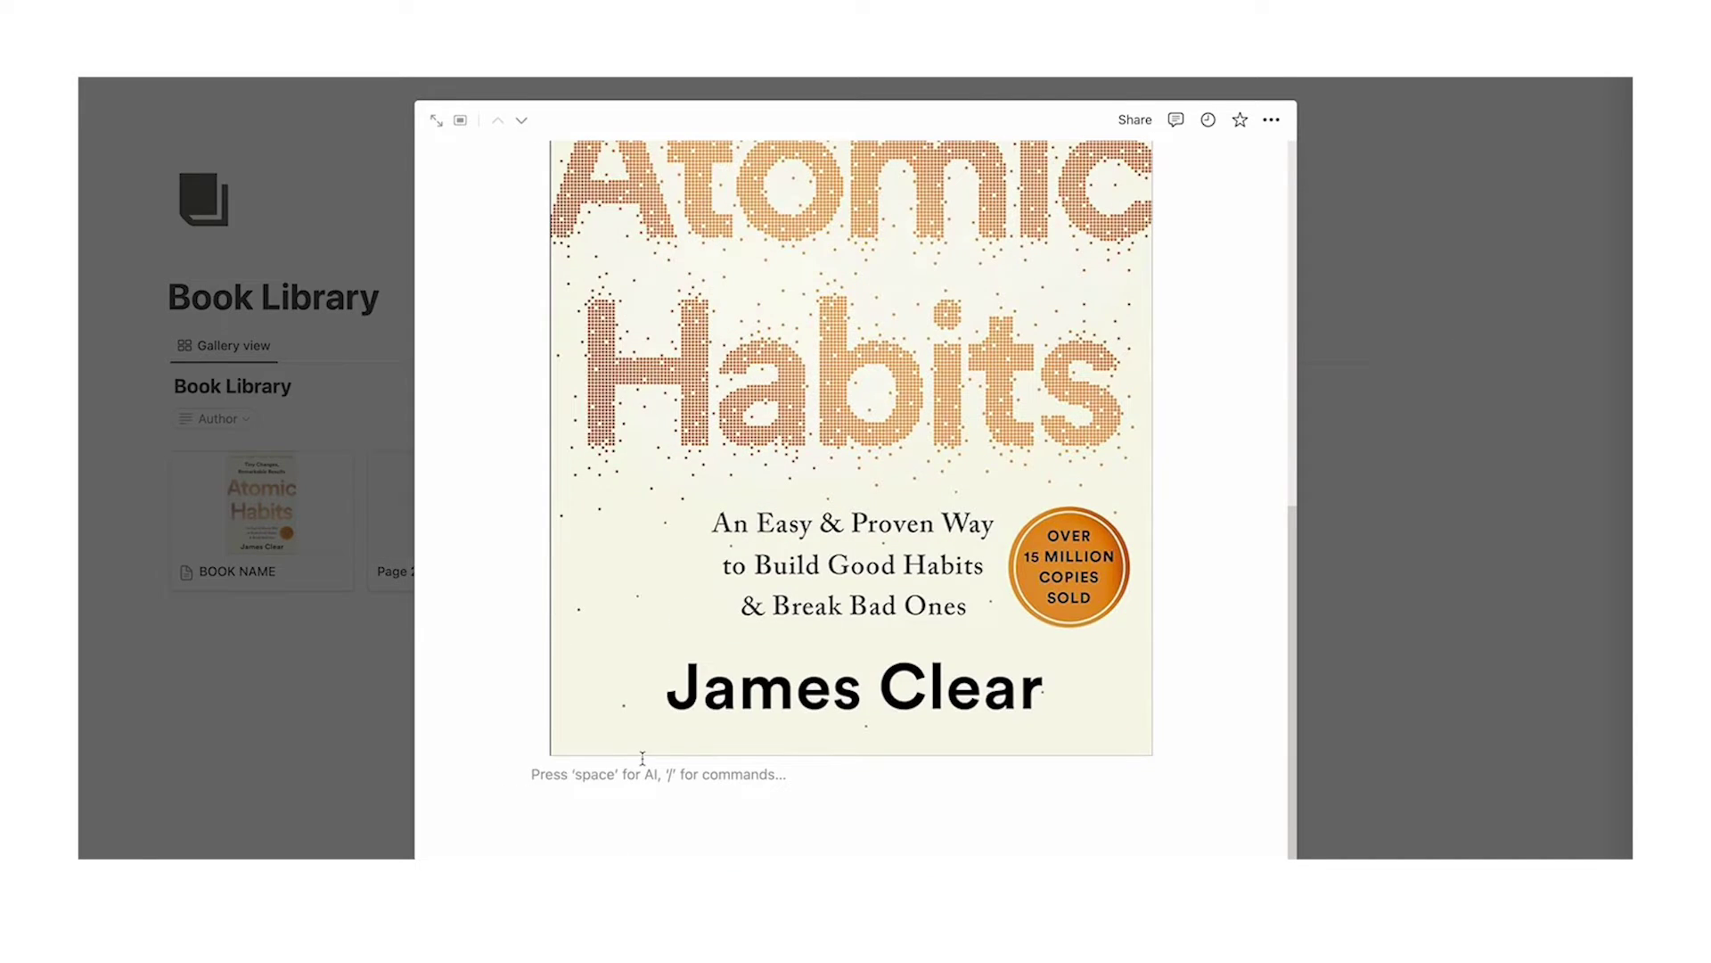
{"action": "key", "text": "Return"}
{"action": "type", "text": "notes blah blah"}
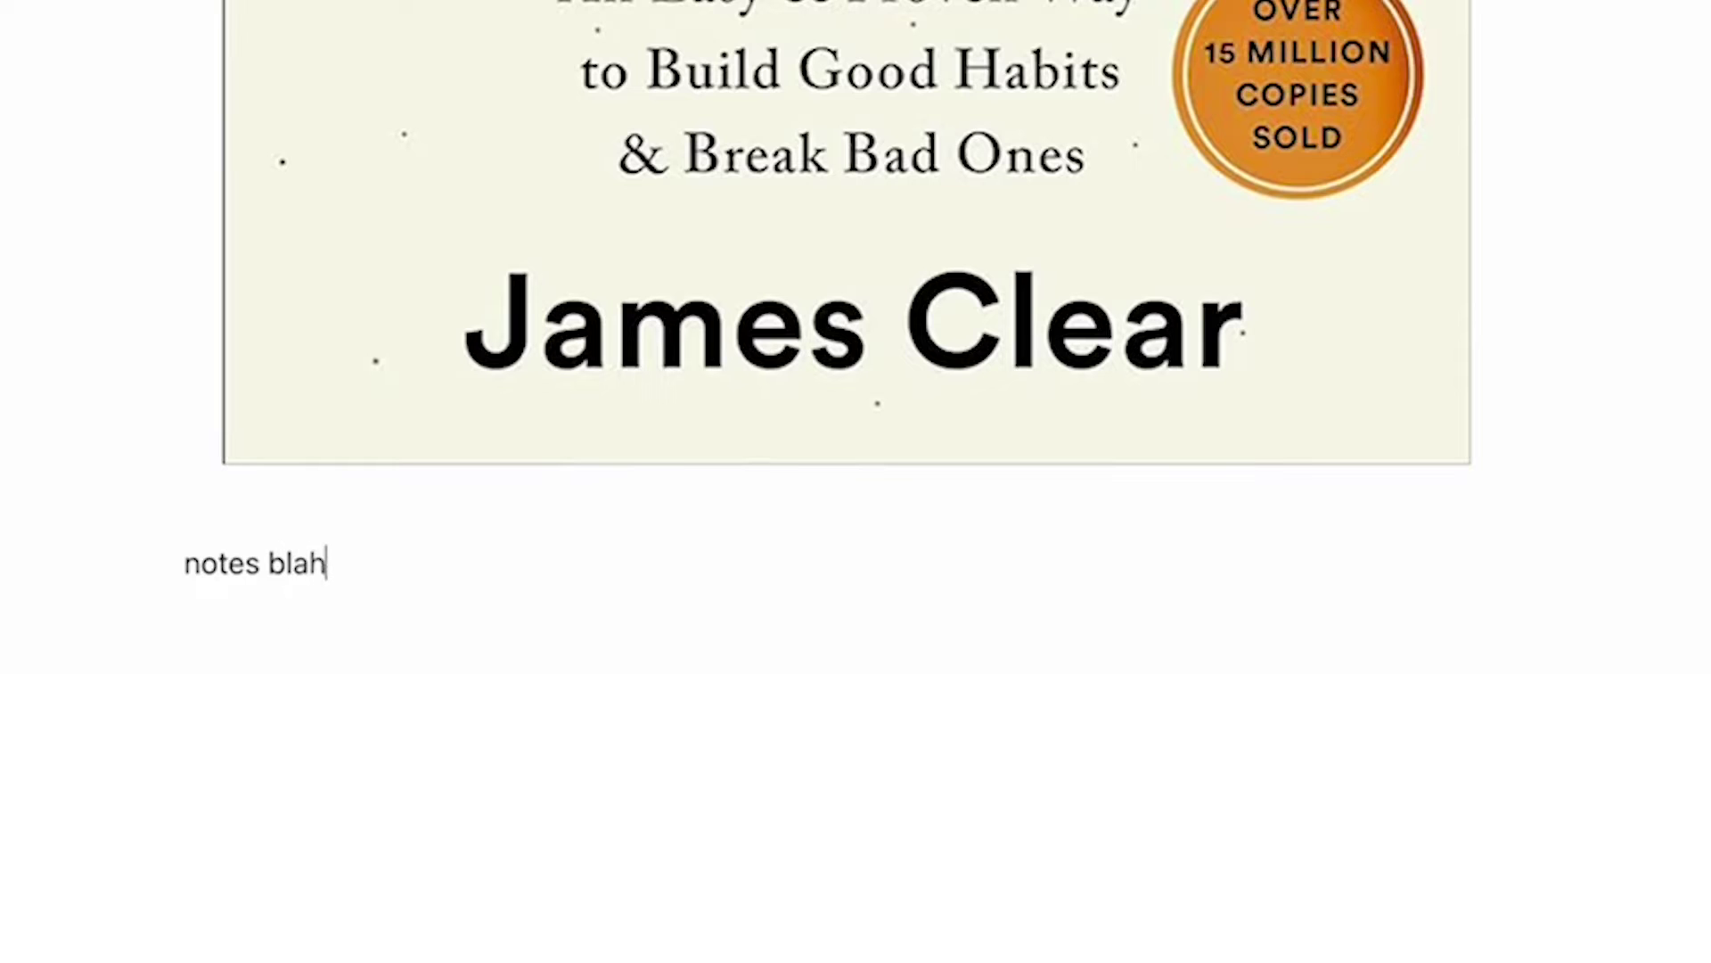
{"action": "scroll", "coordinate": [758, 664], "scroll_direction": "down", "scroll_amount": 1}
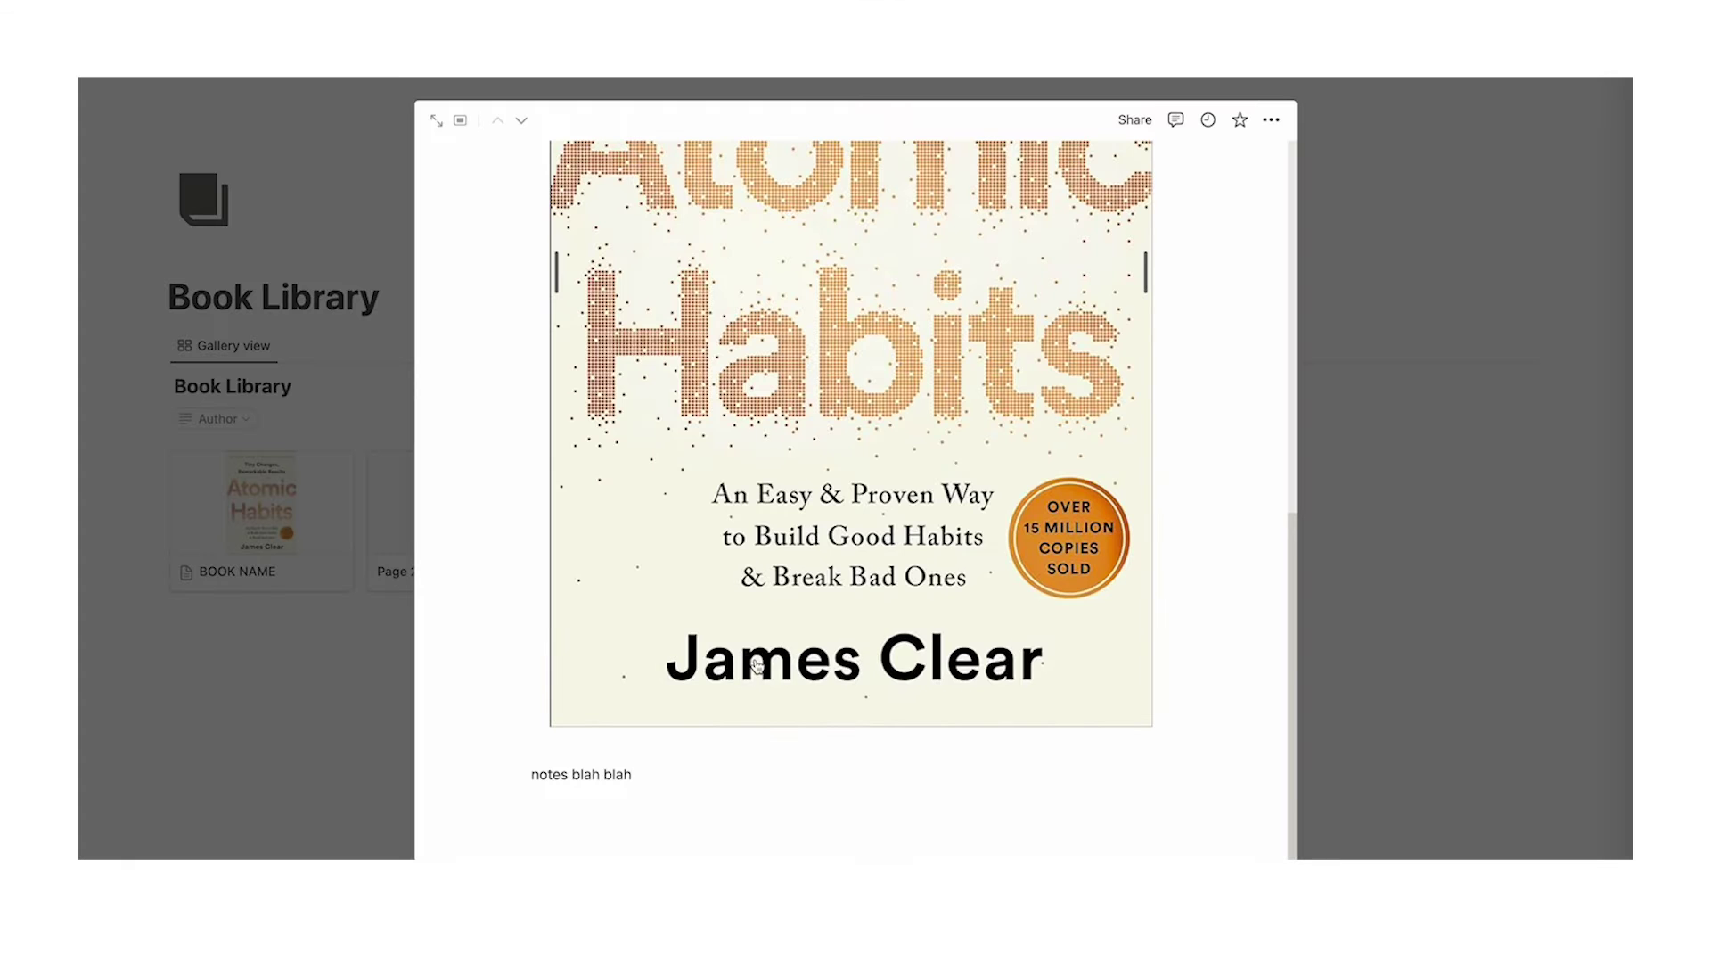
Step: Delete the Atomic Habits image from the BOOK NAME page body and return to the gallery
{"action": "scroll", "coordinate": [756, 664], "scroll_direction": "up", "scroll_amount": 7}
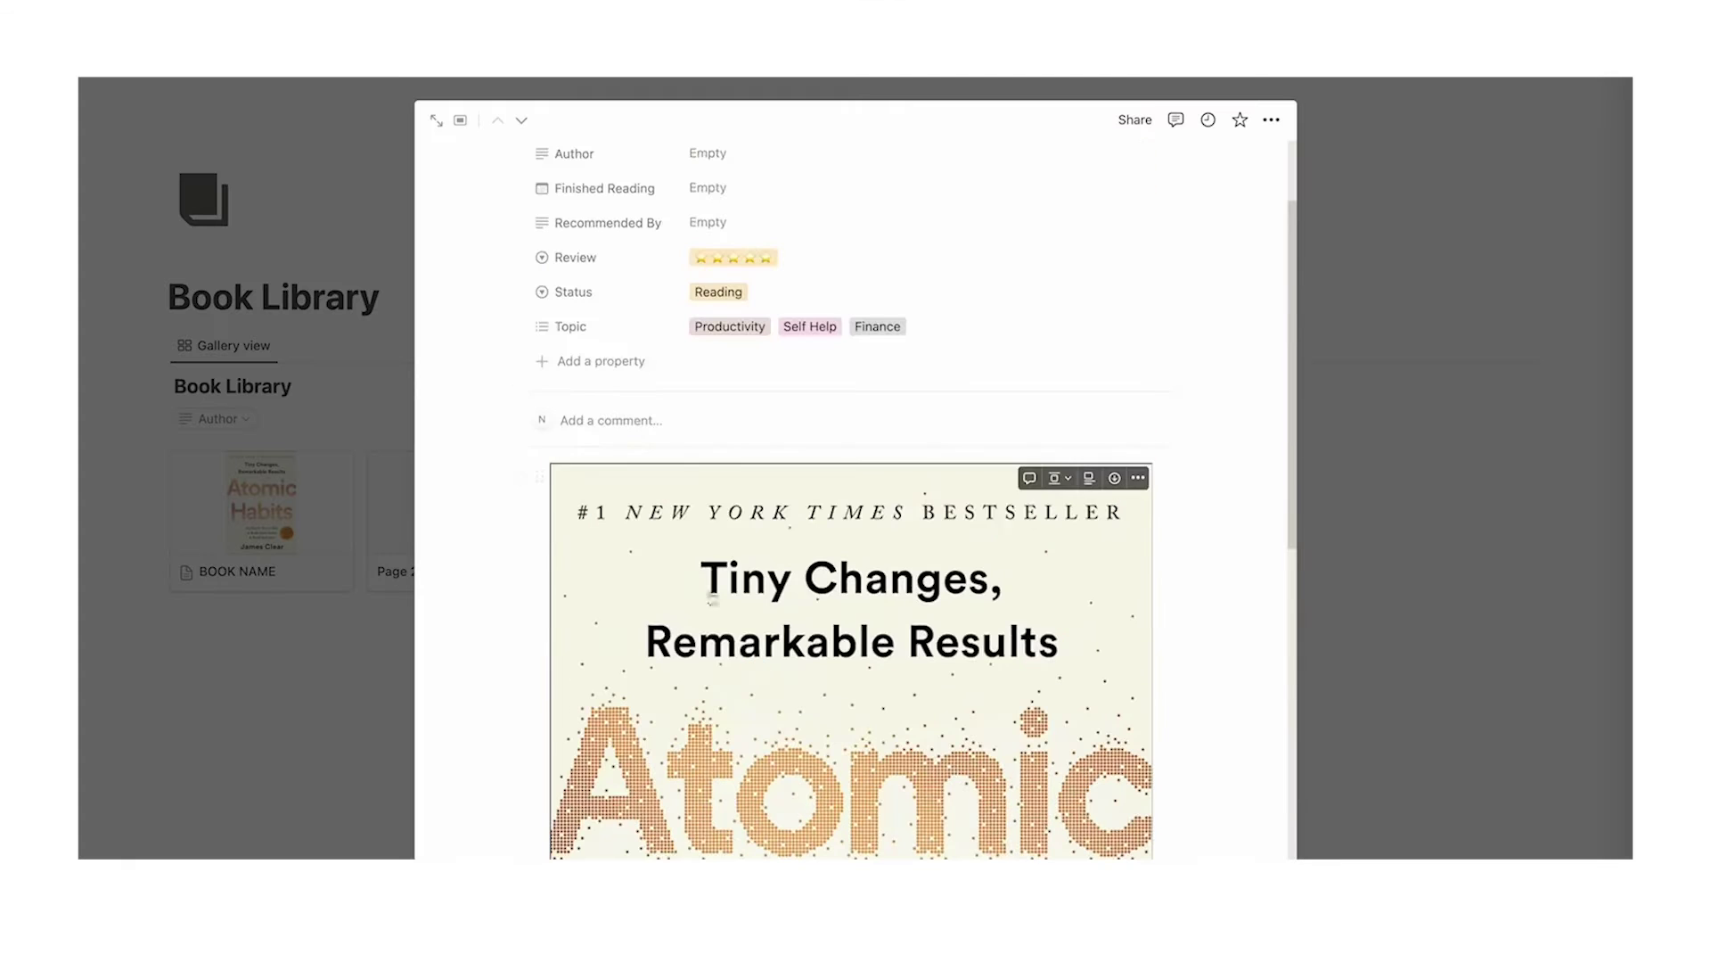
{"action": "left_click", "coordinate": [818, 588]}
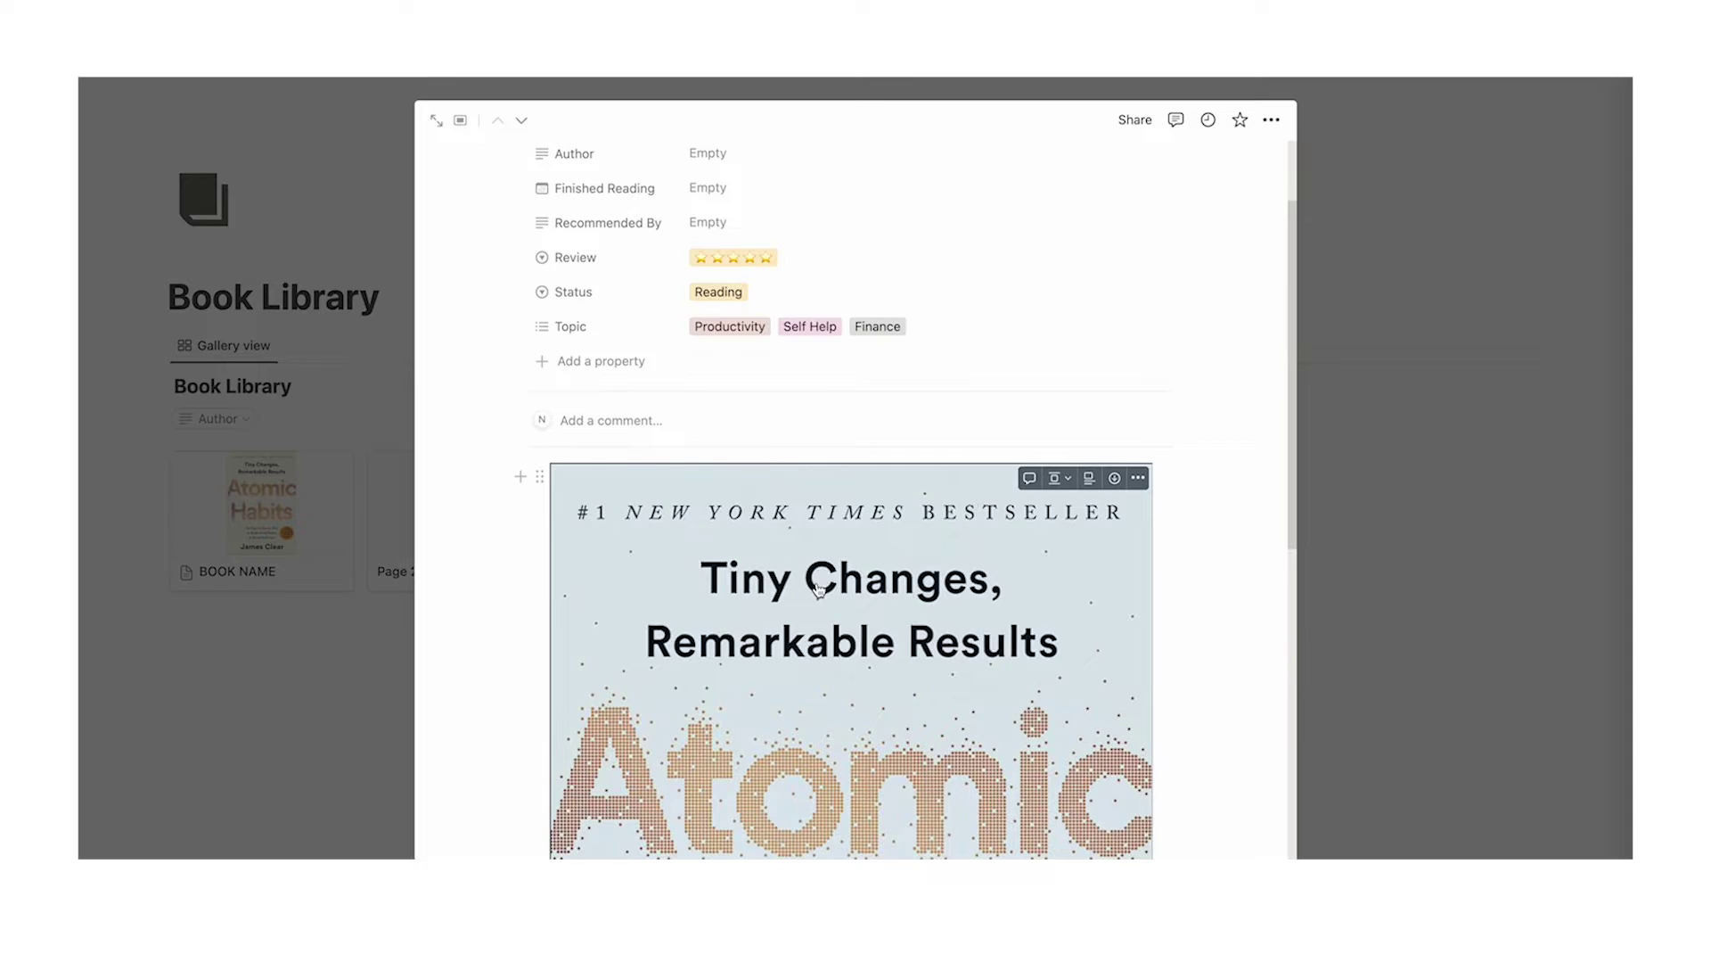
{"action": "key", "text": "BackSpace"}
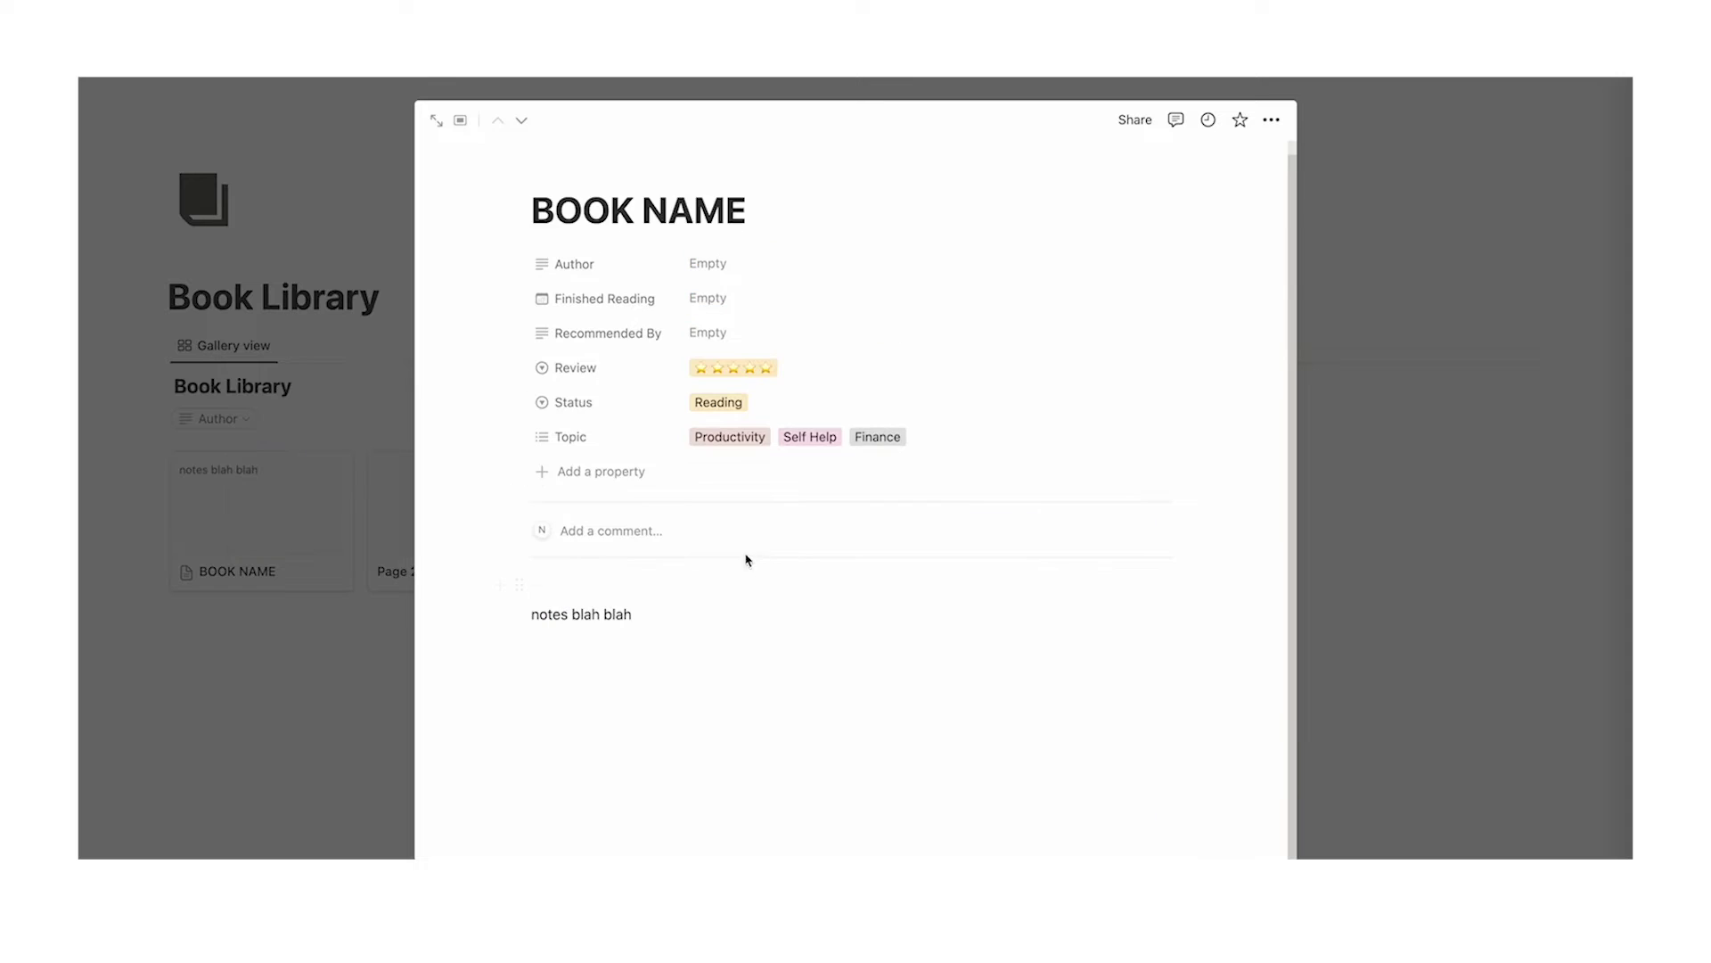
{"action": "left_click", "coordinate": [374, 617]}
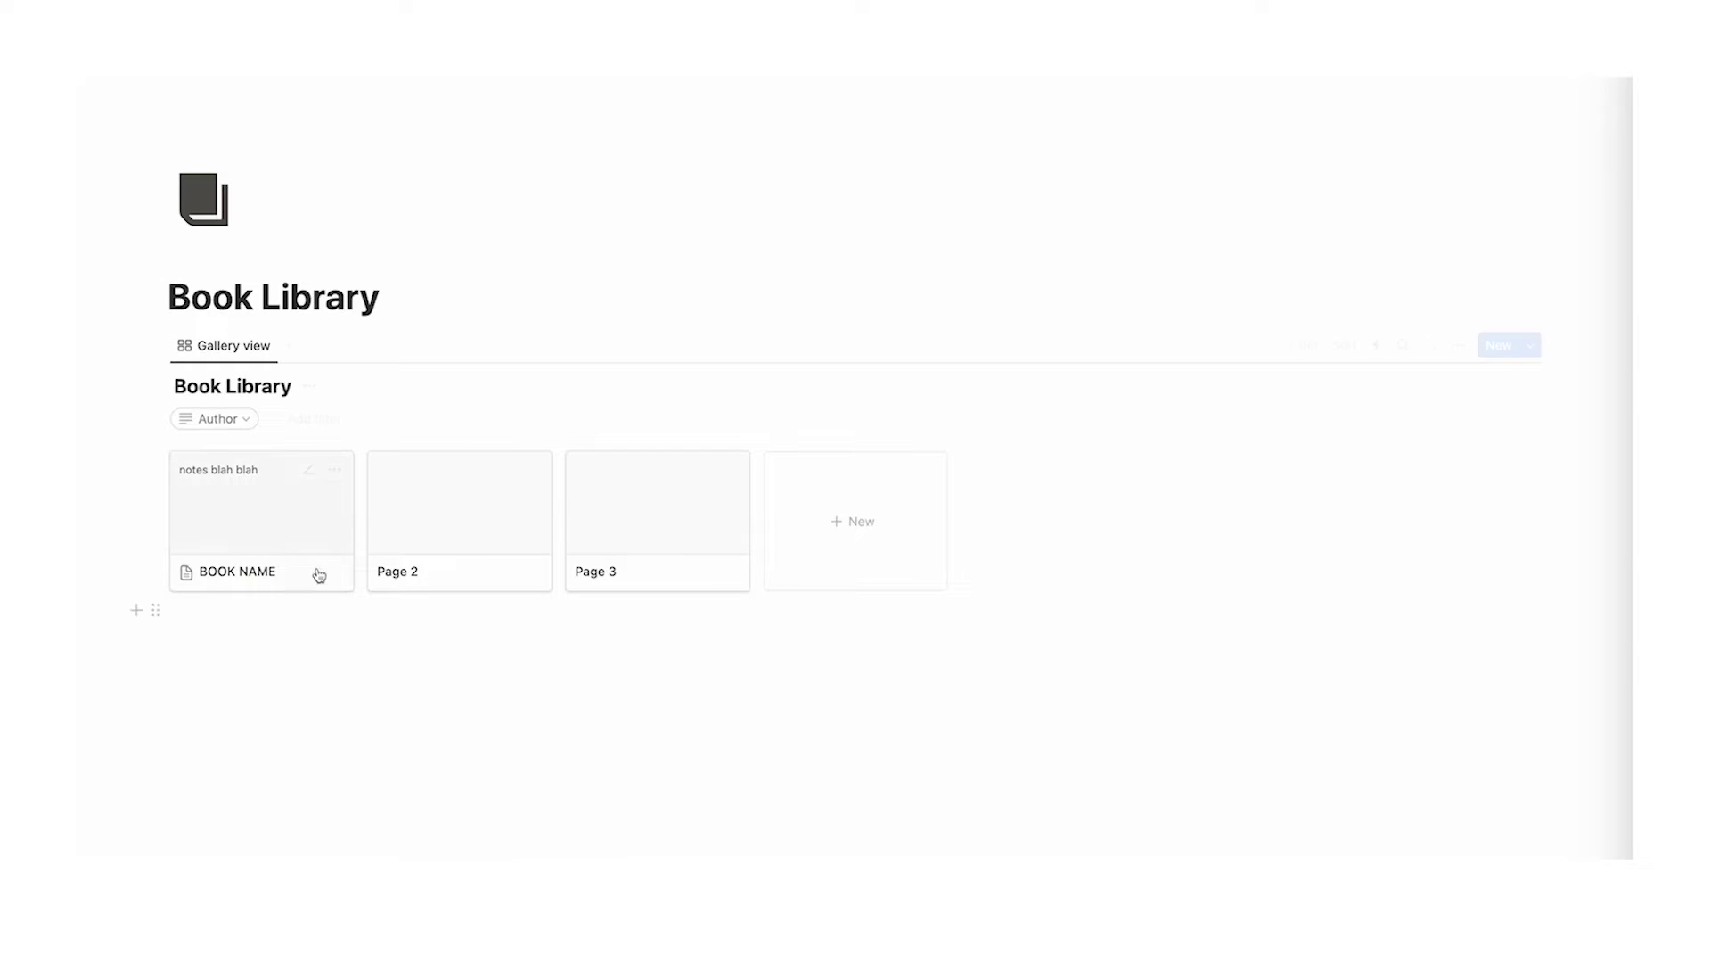
Step: Open the BOOK NAME page and add a cover to it
{"action": "left_click", "coordinate": [315, 538]}
{"action": "mouse_move", "coordinate": [571, 183]}
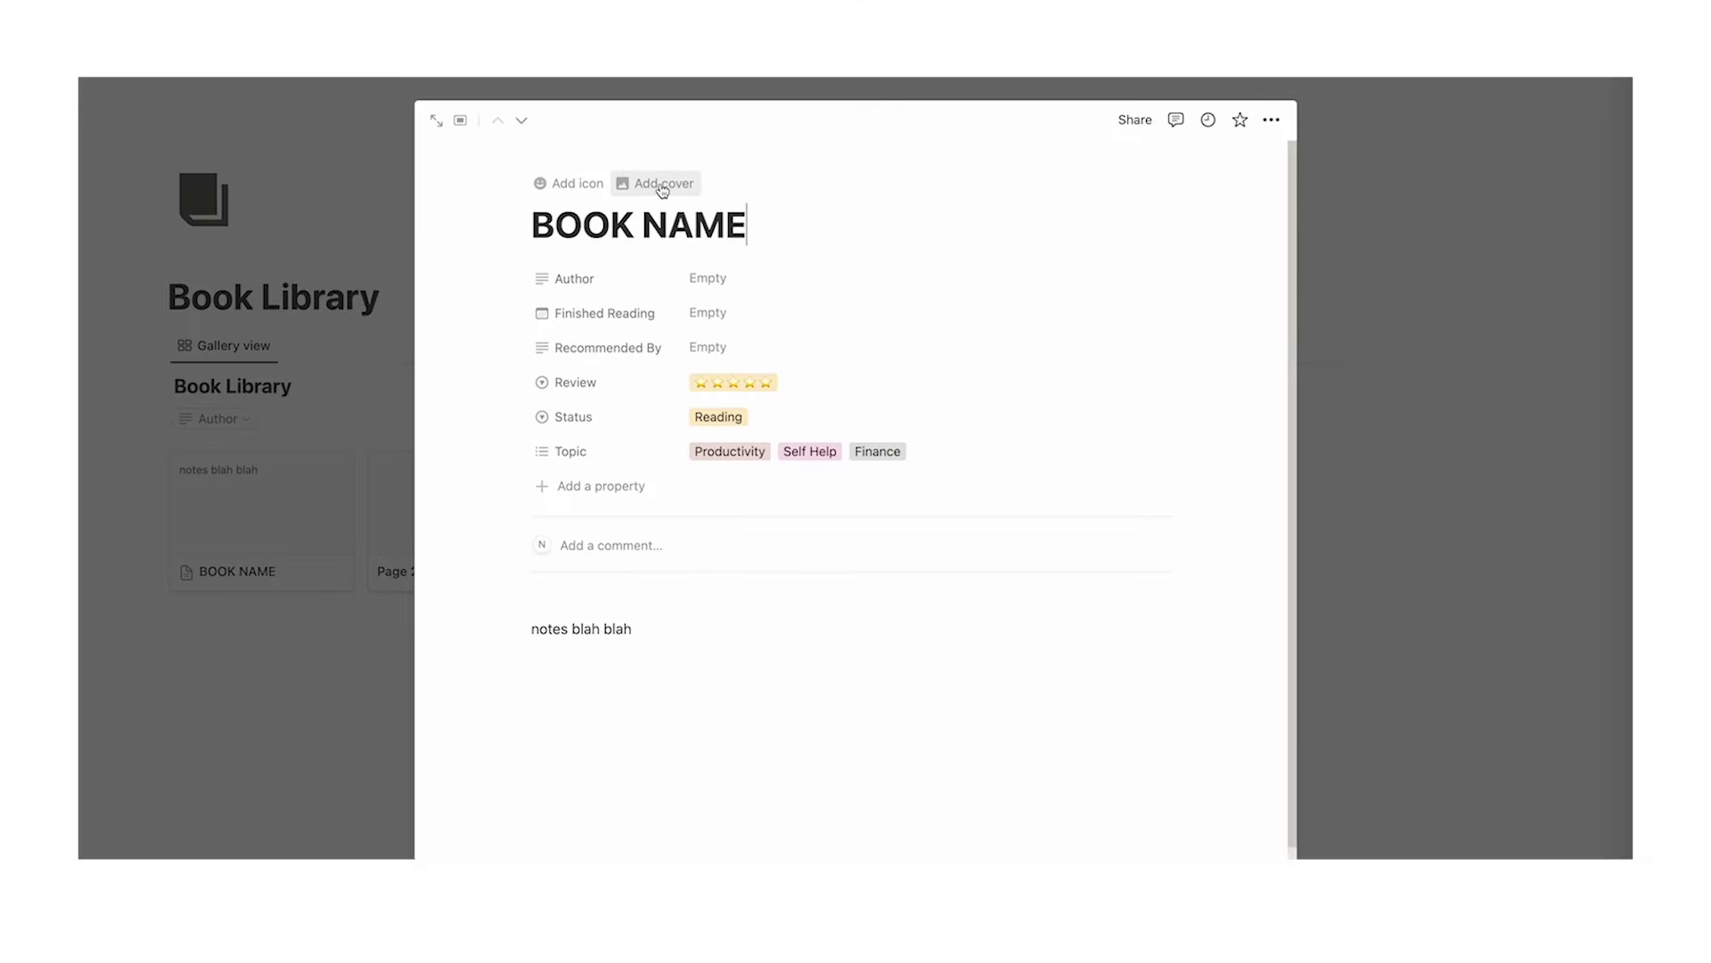
{"action": "left_click", "coordinate": [662, 187]}
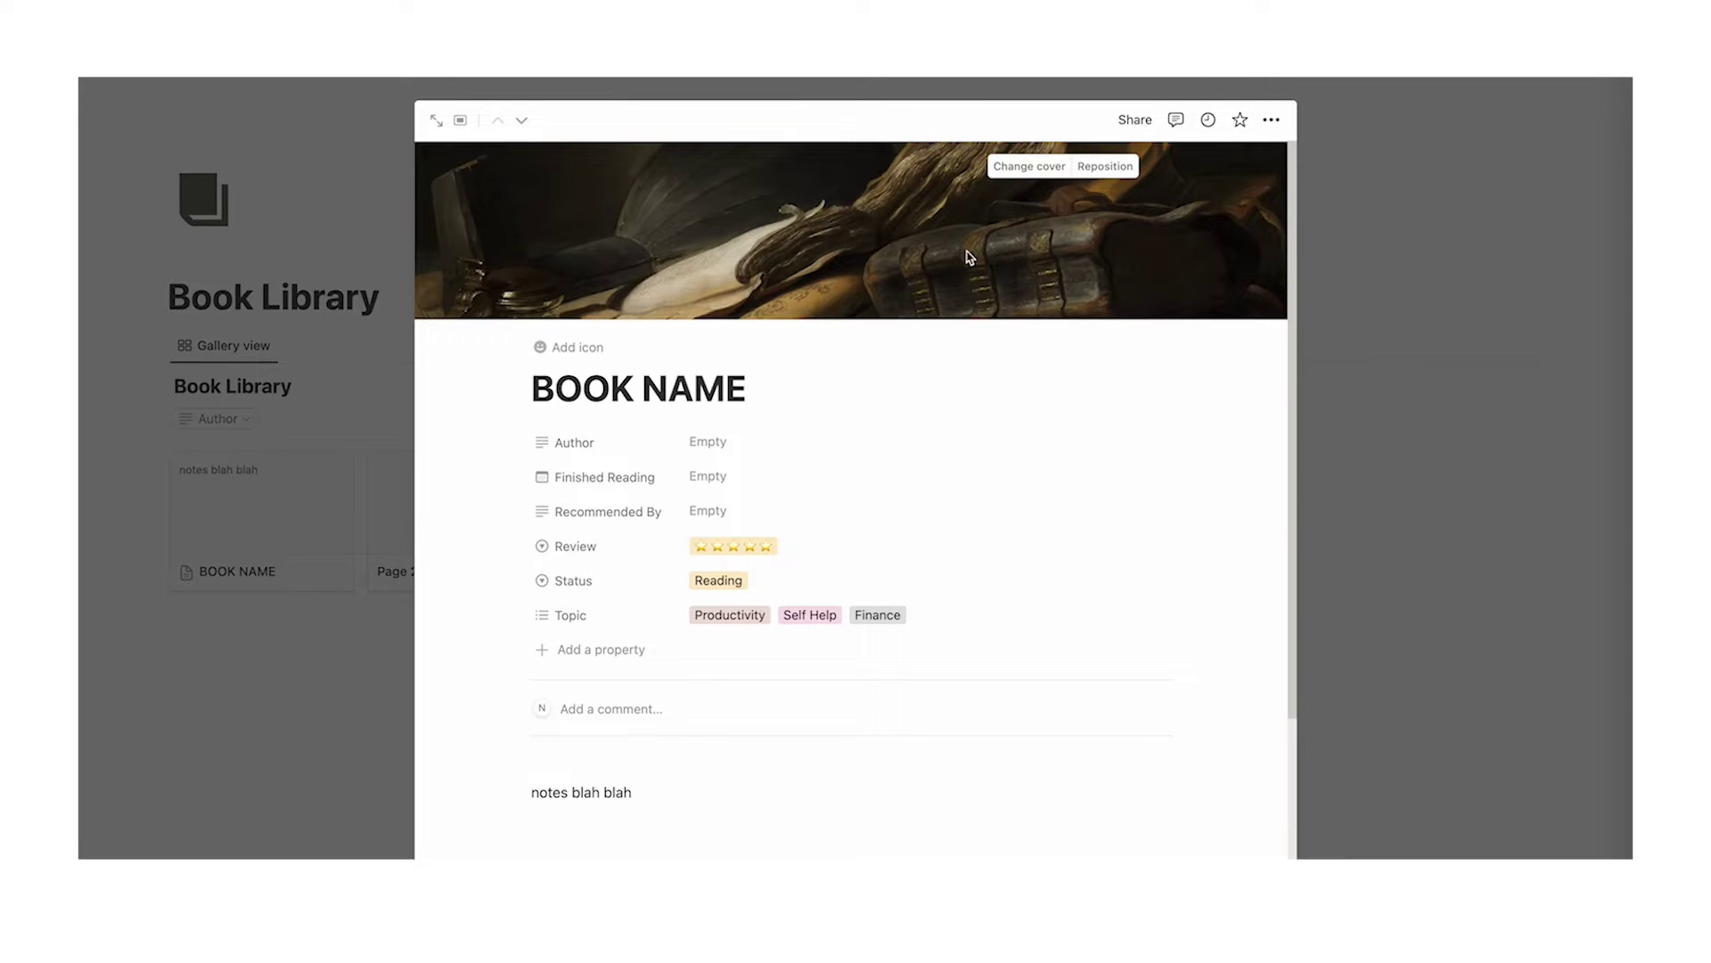
Step: Start replacing the page cover from a link, and search Google for "atomic habits book cover" to copy the Atomic Habits cover's image address
{"action": "left_click", "coordinate": [1027, 165]}
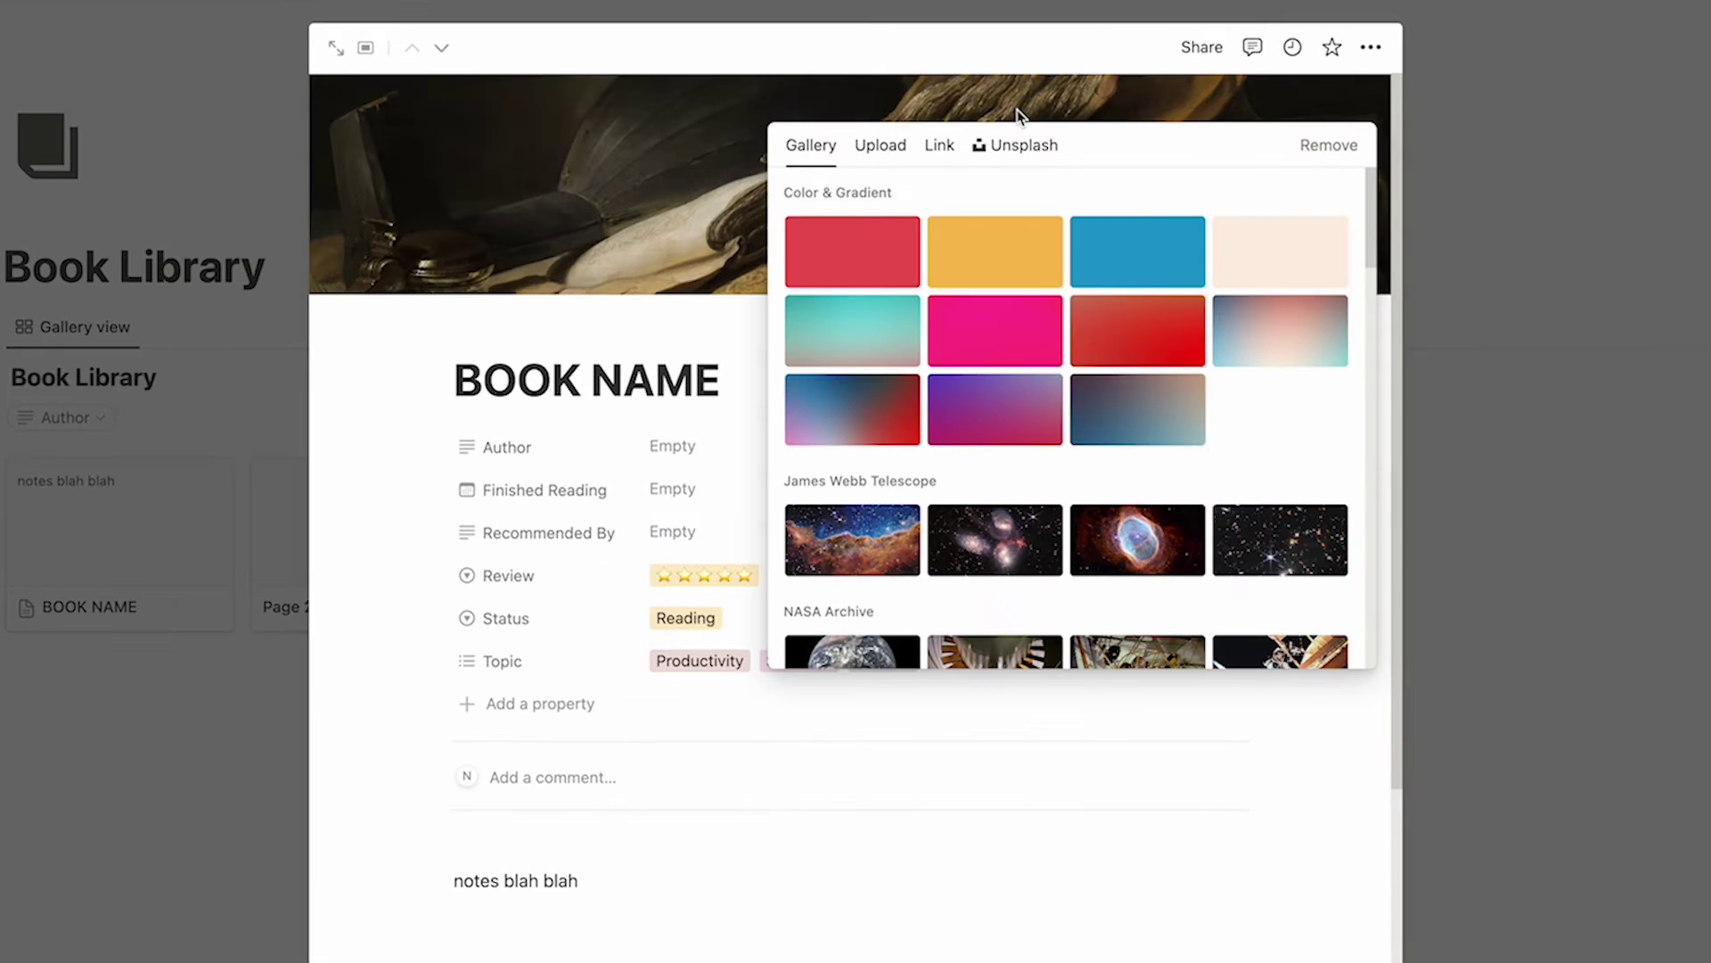
{"action": "left_click", "coordinate": [938, 161]}
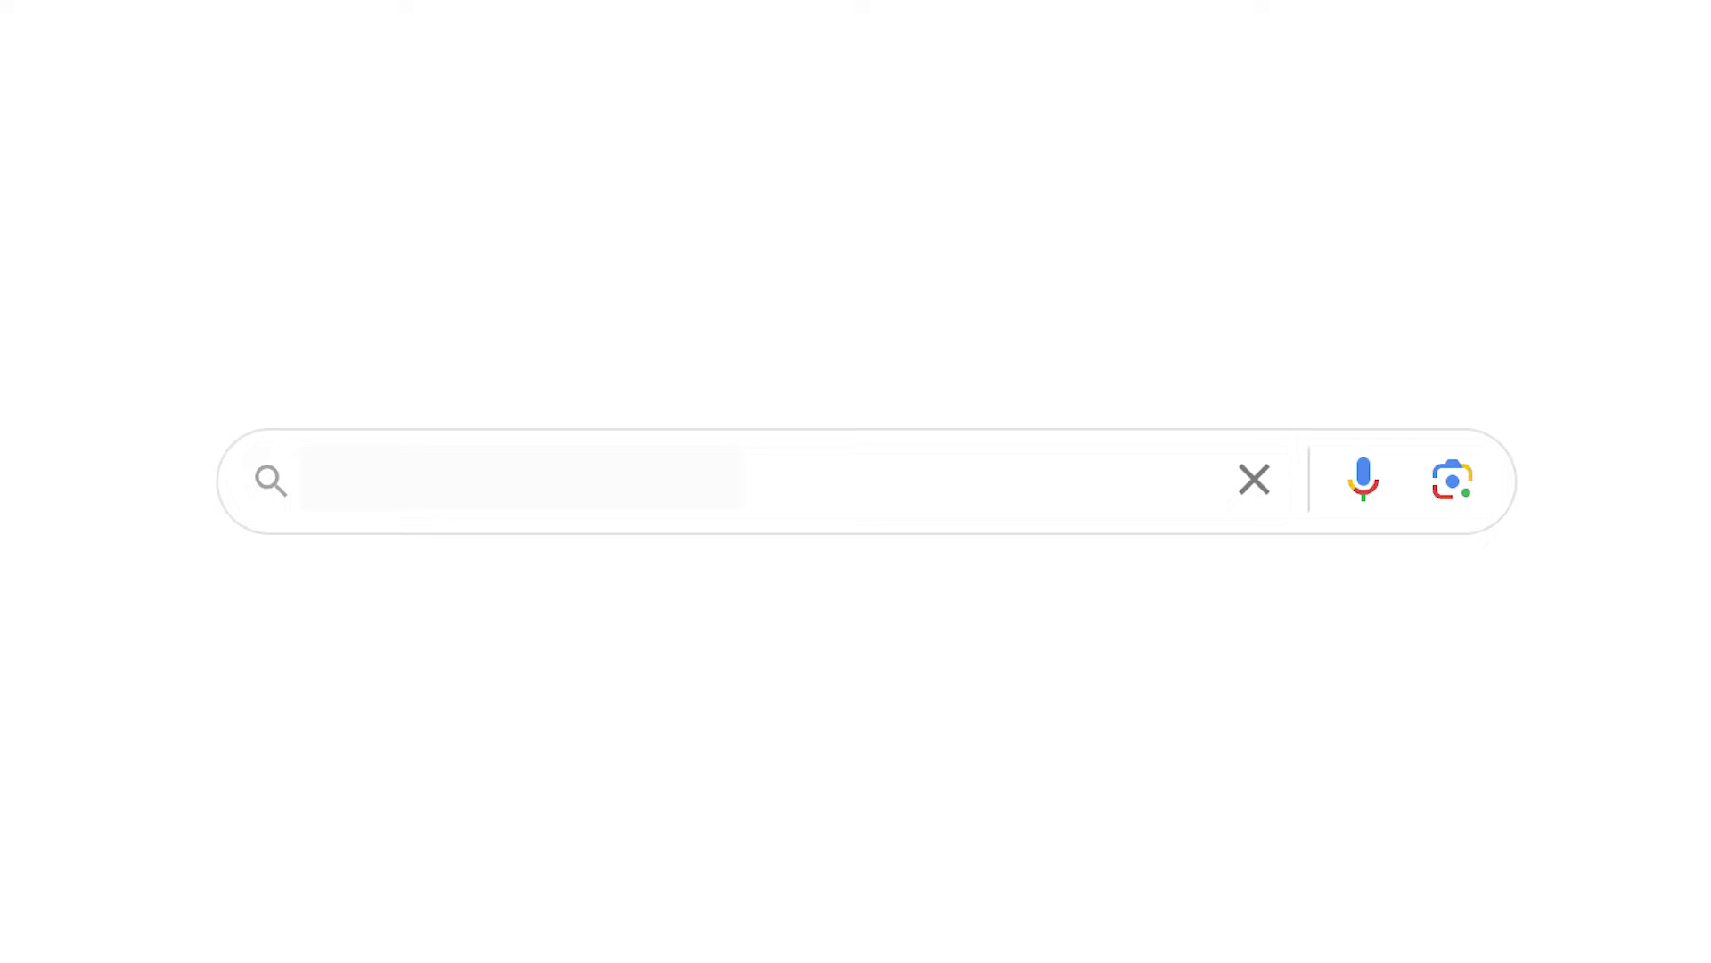
{"action": "type", "text": "atomic habits book cover"}
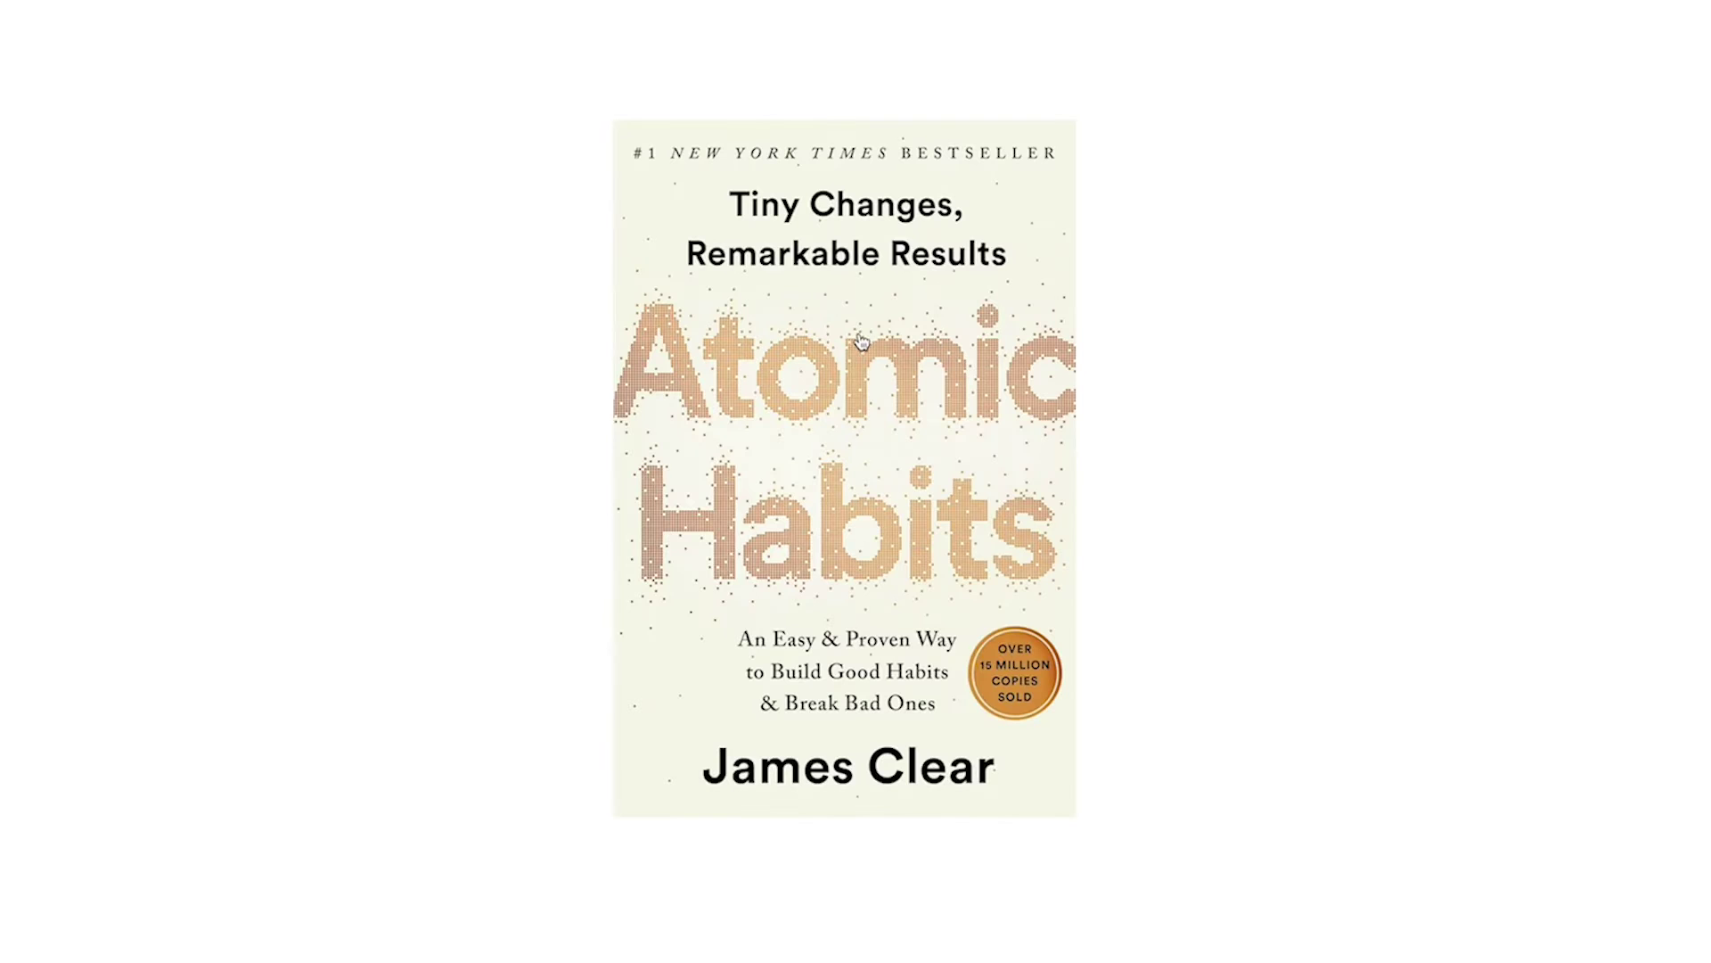
{"action": "right_click", "coordinate": [861, 340]}
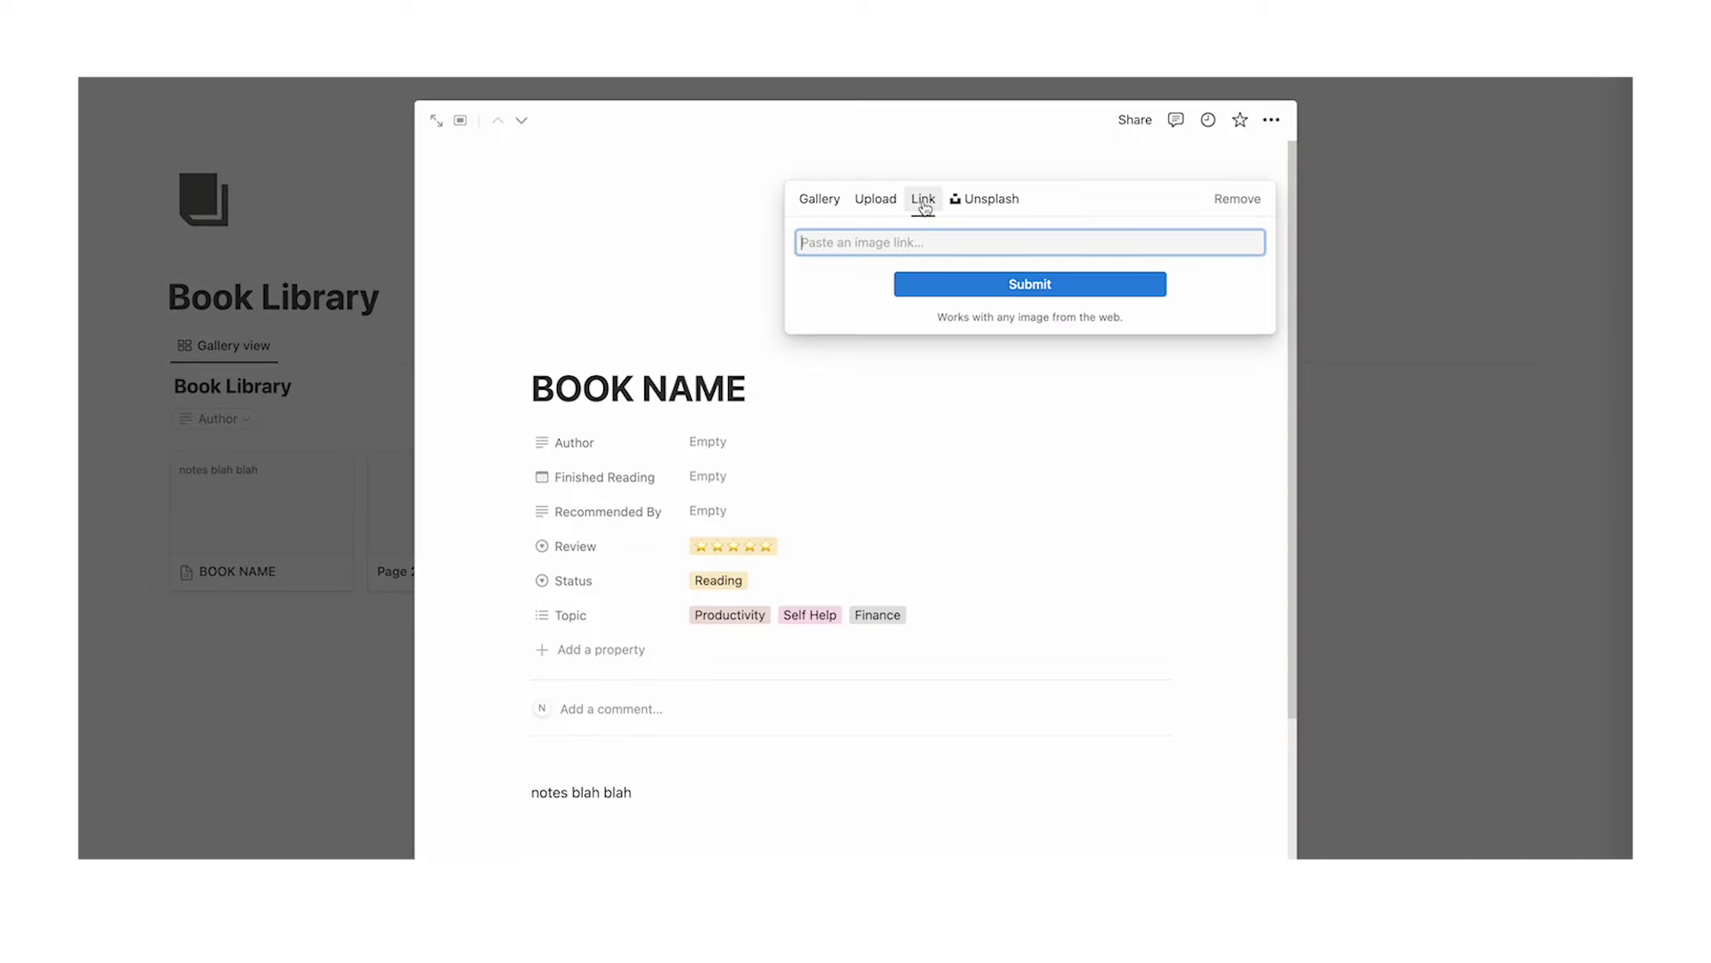
Step: Set the BOOK NAME page cover to the copied m.media-amazon.com image link and return to the gallery
{"action": "type", "text": "https://m.media-amazon.com/images/I/81YkqyaFVEL._AC_UF1000,1000_QL80_.jpg"}
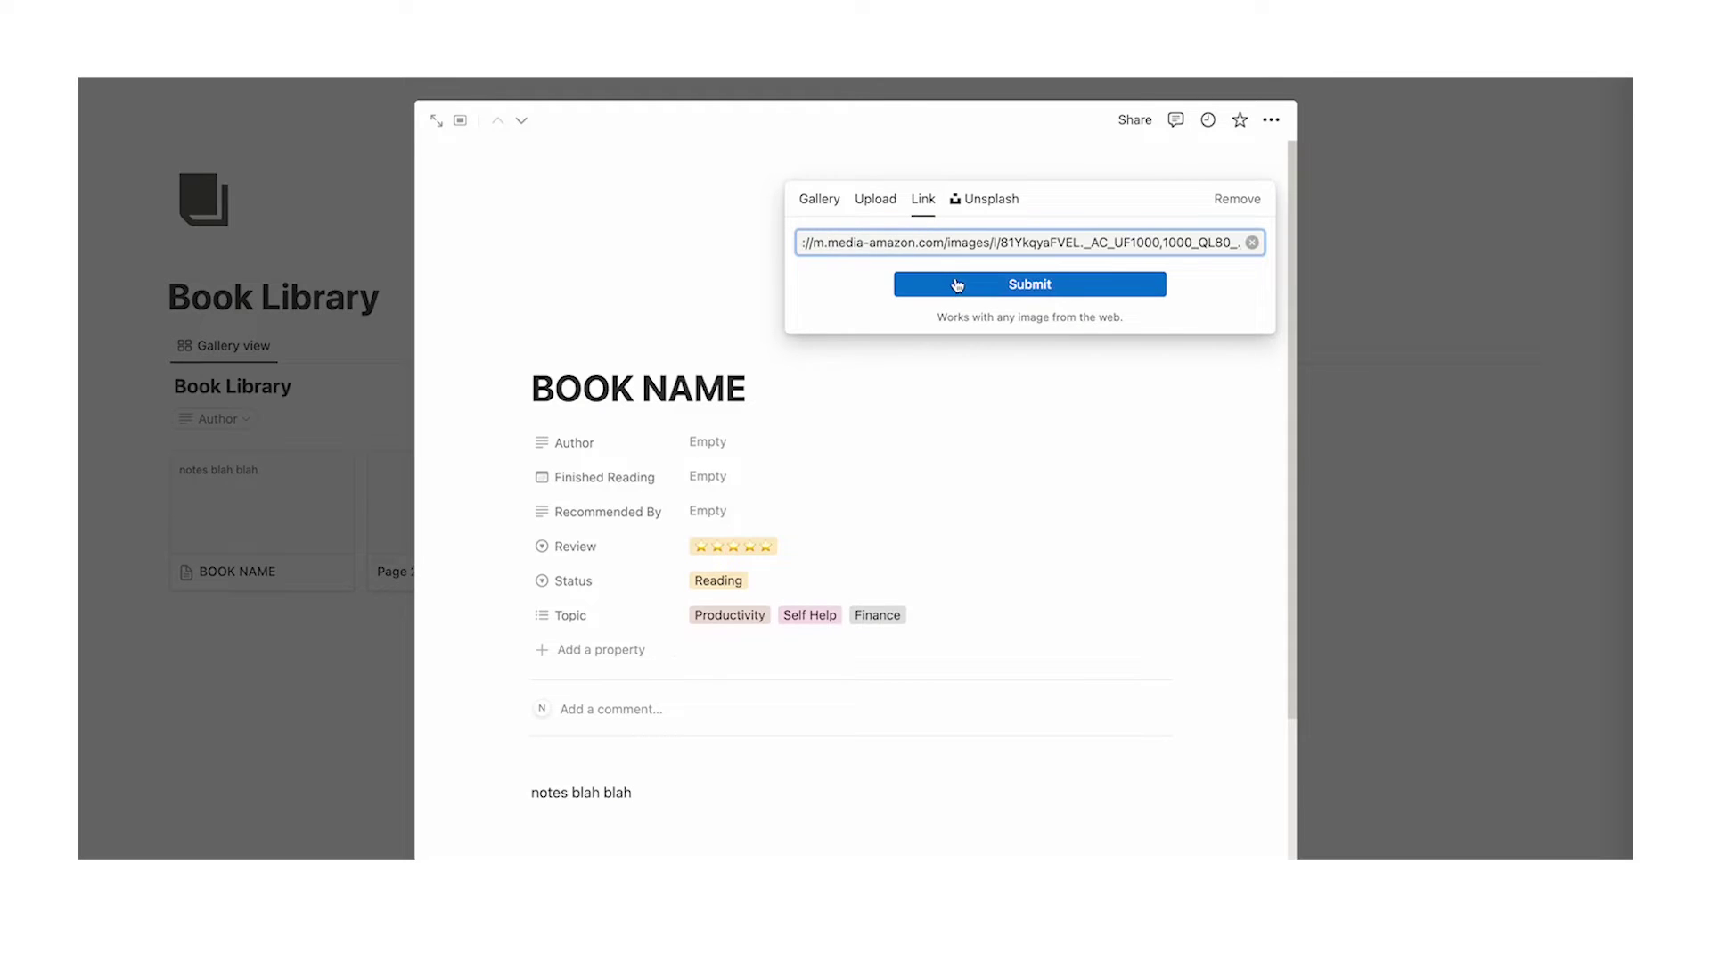
{"action": "left_click", "coordinate": [958, 284]}
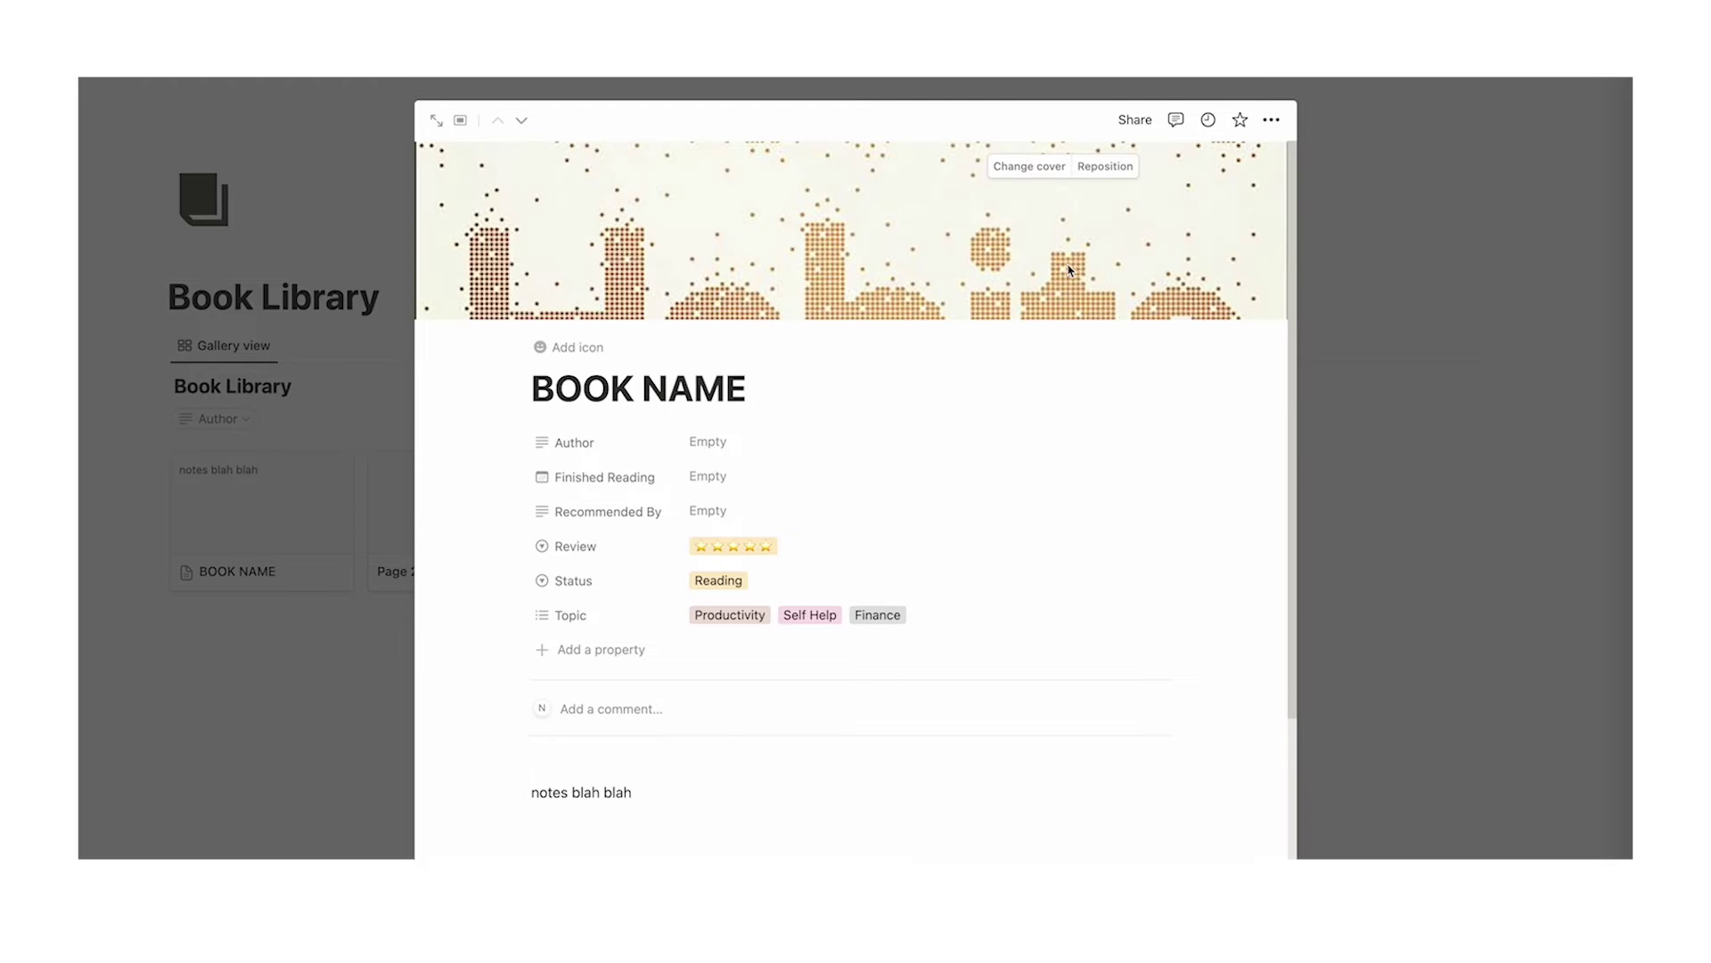
{"action": "left_click", "coordinate": [1494, 356]}
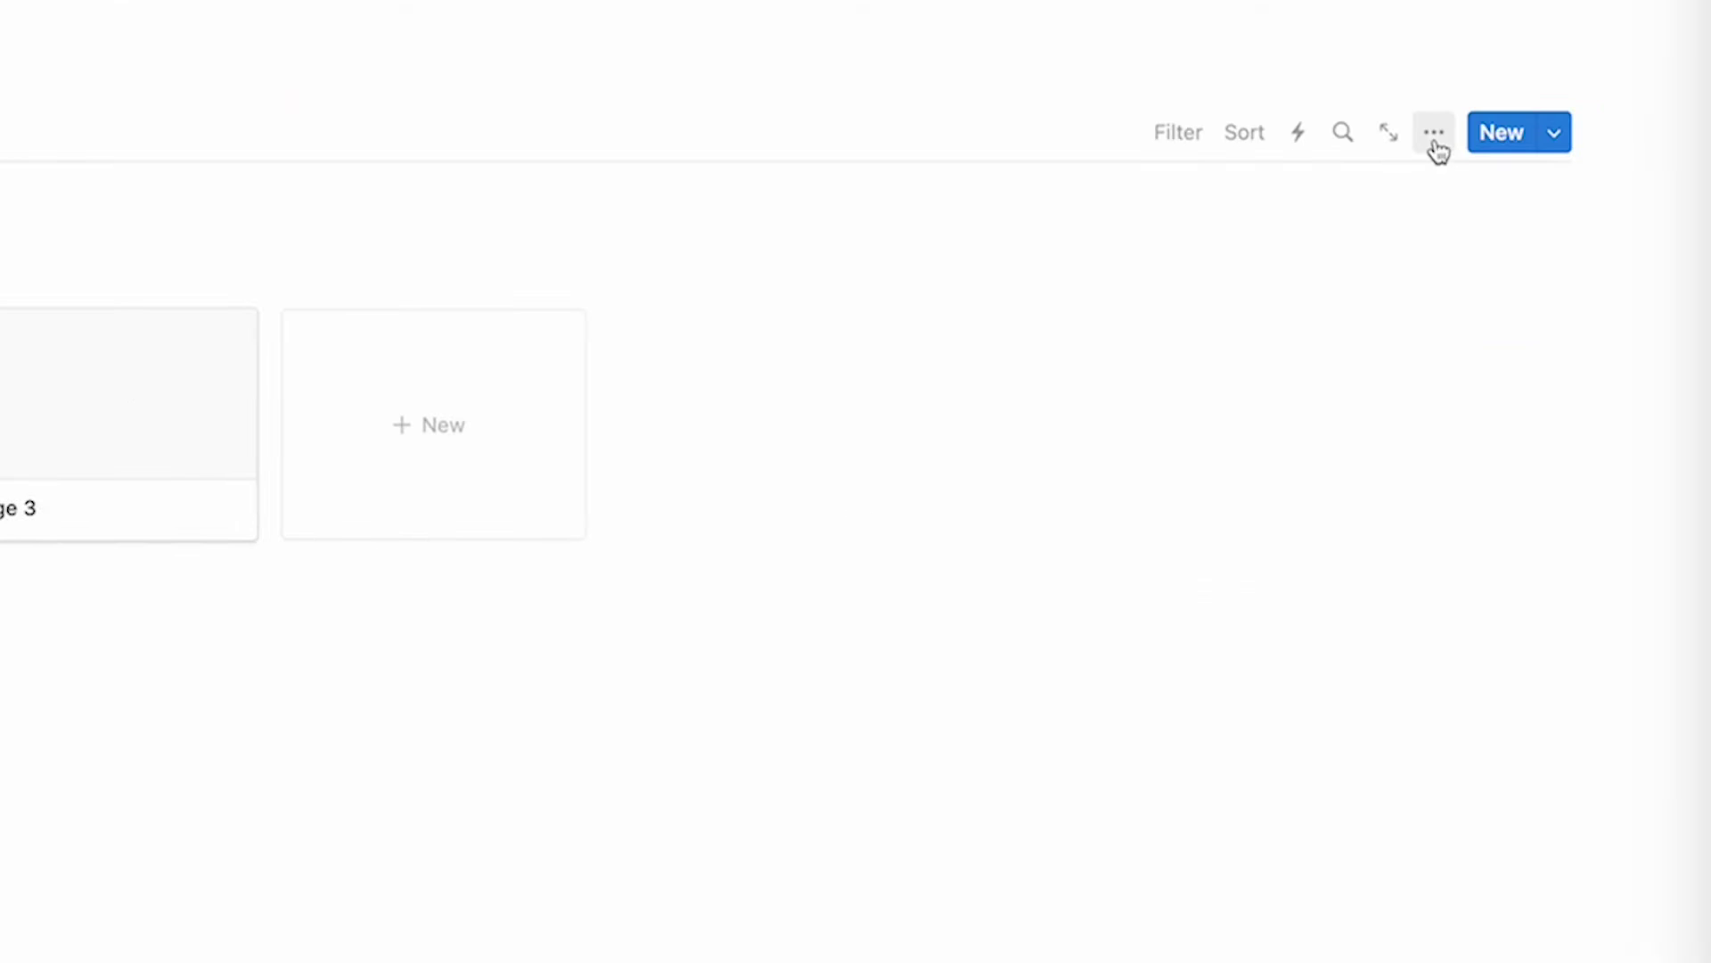
Step: Set the gallery layout's card preview to Page cover and close the view options
{"action": "left_click", "coordinate": [1436, 147]}
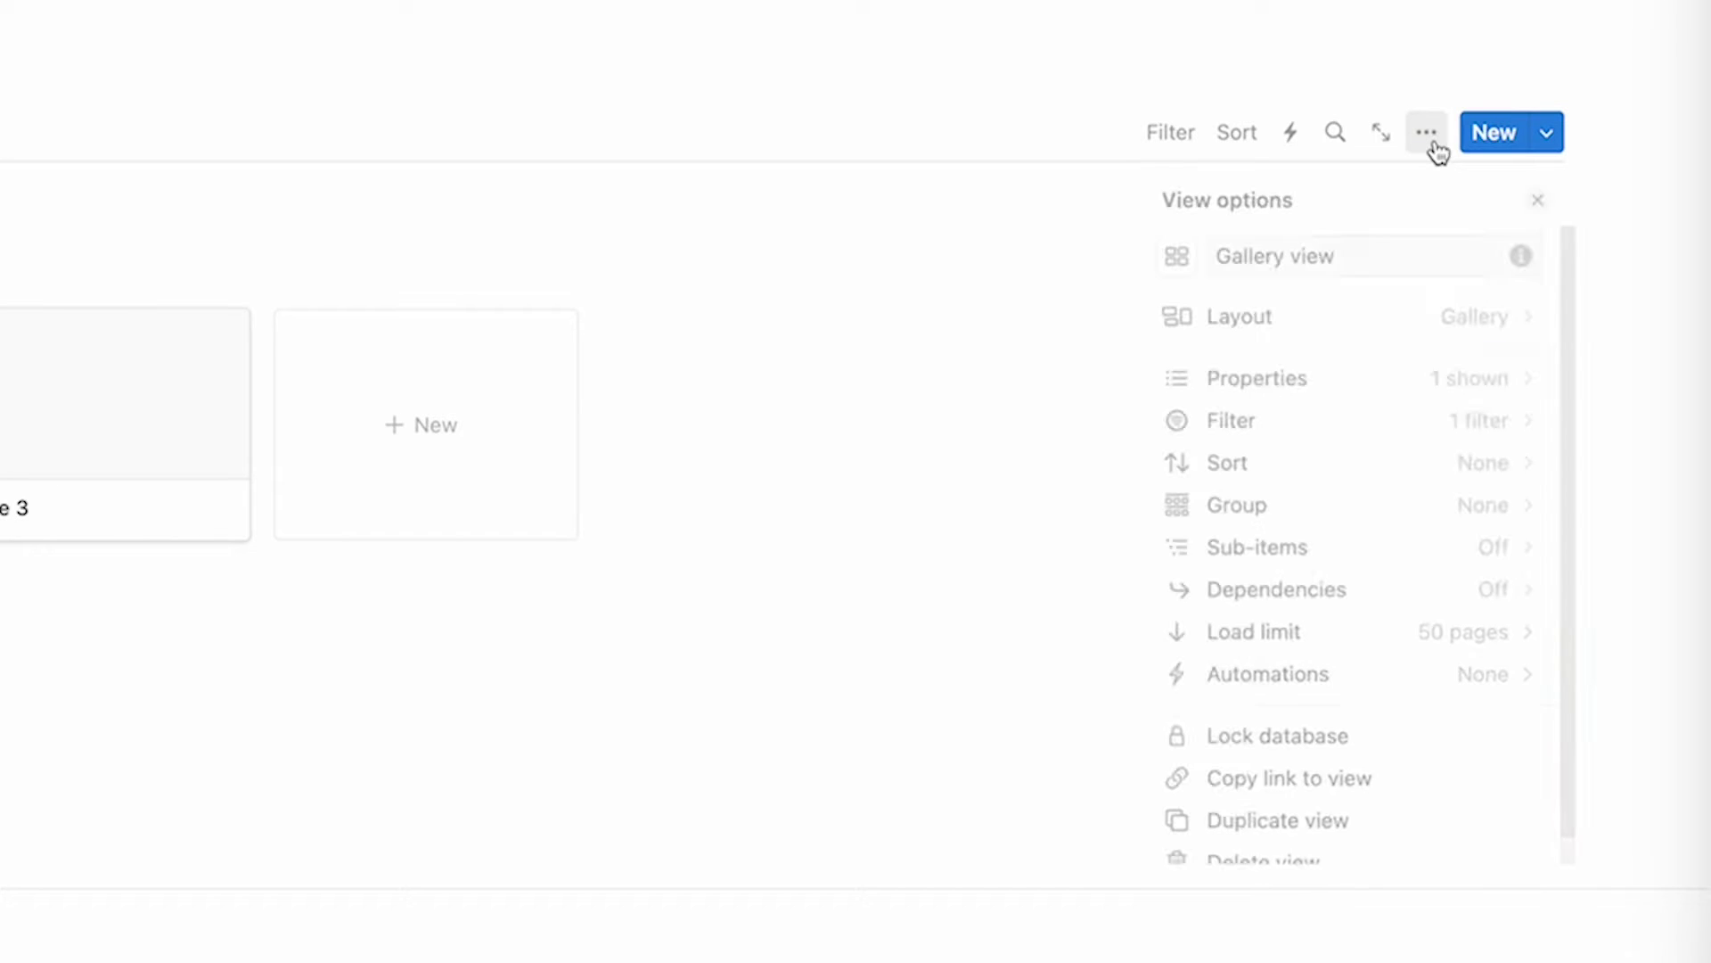
{"action": "left_click", "coordinate": [1339, 319]}
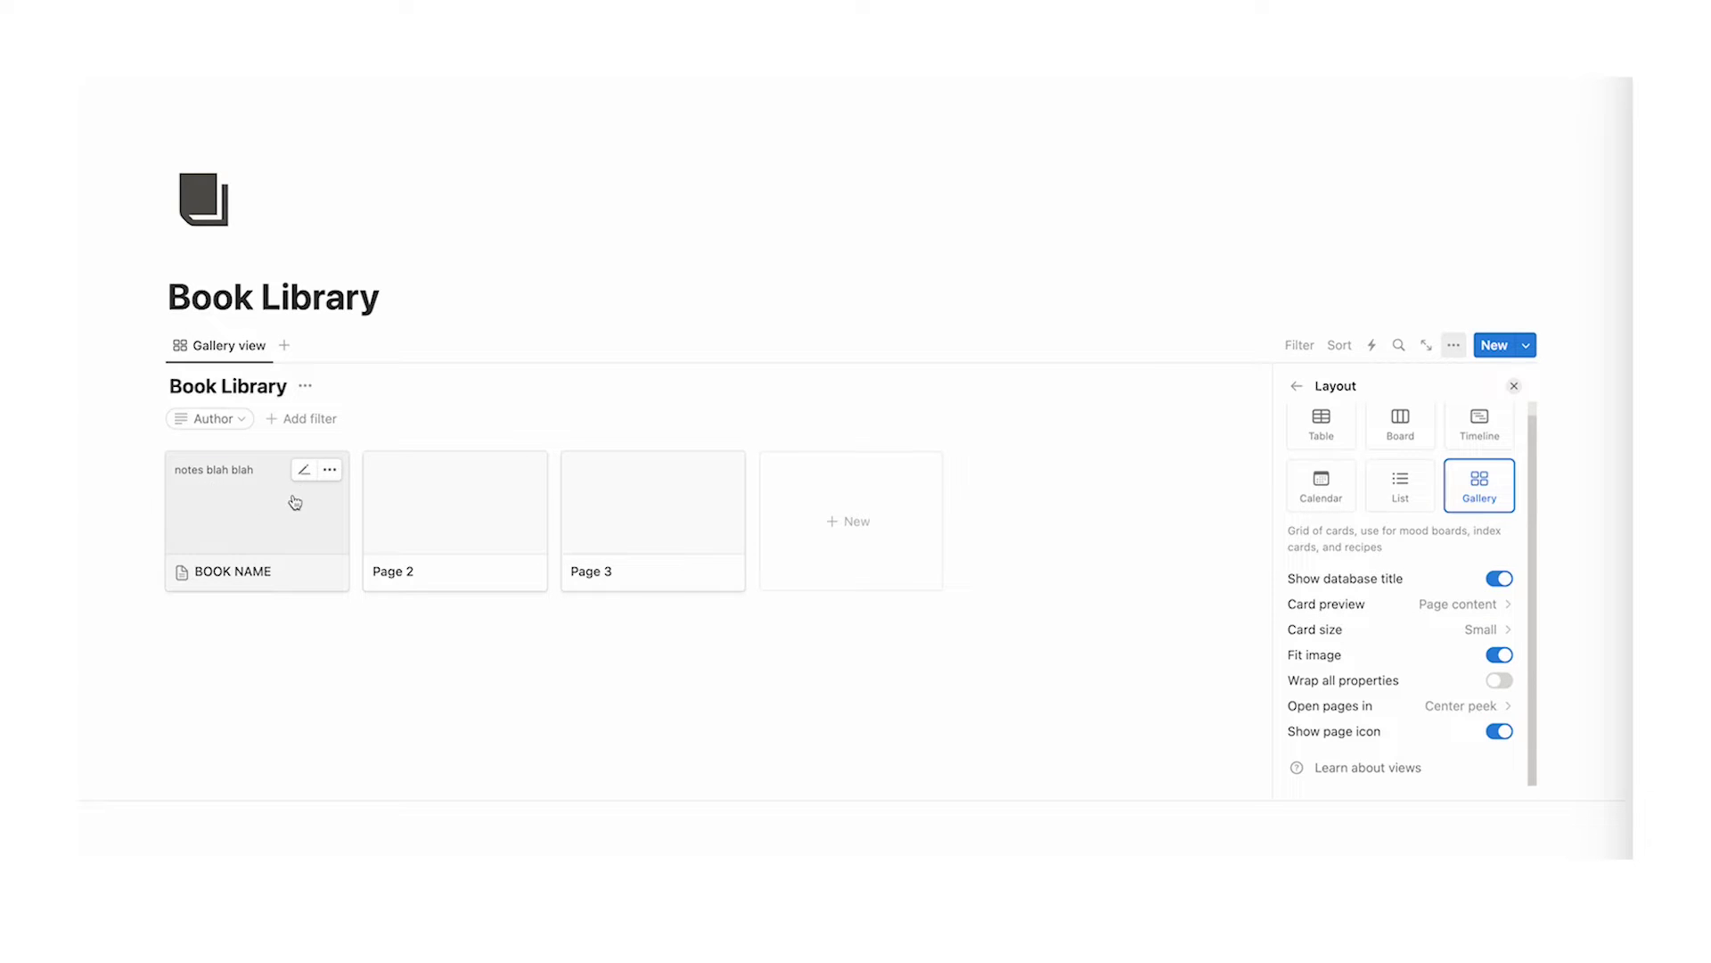
{"action": "left_click", "coordinate": [1390, 605]}
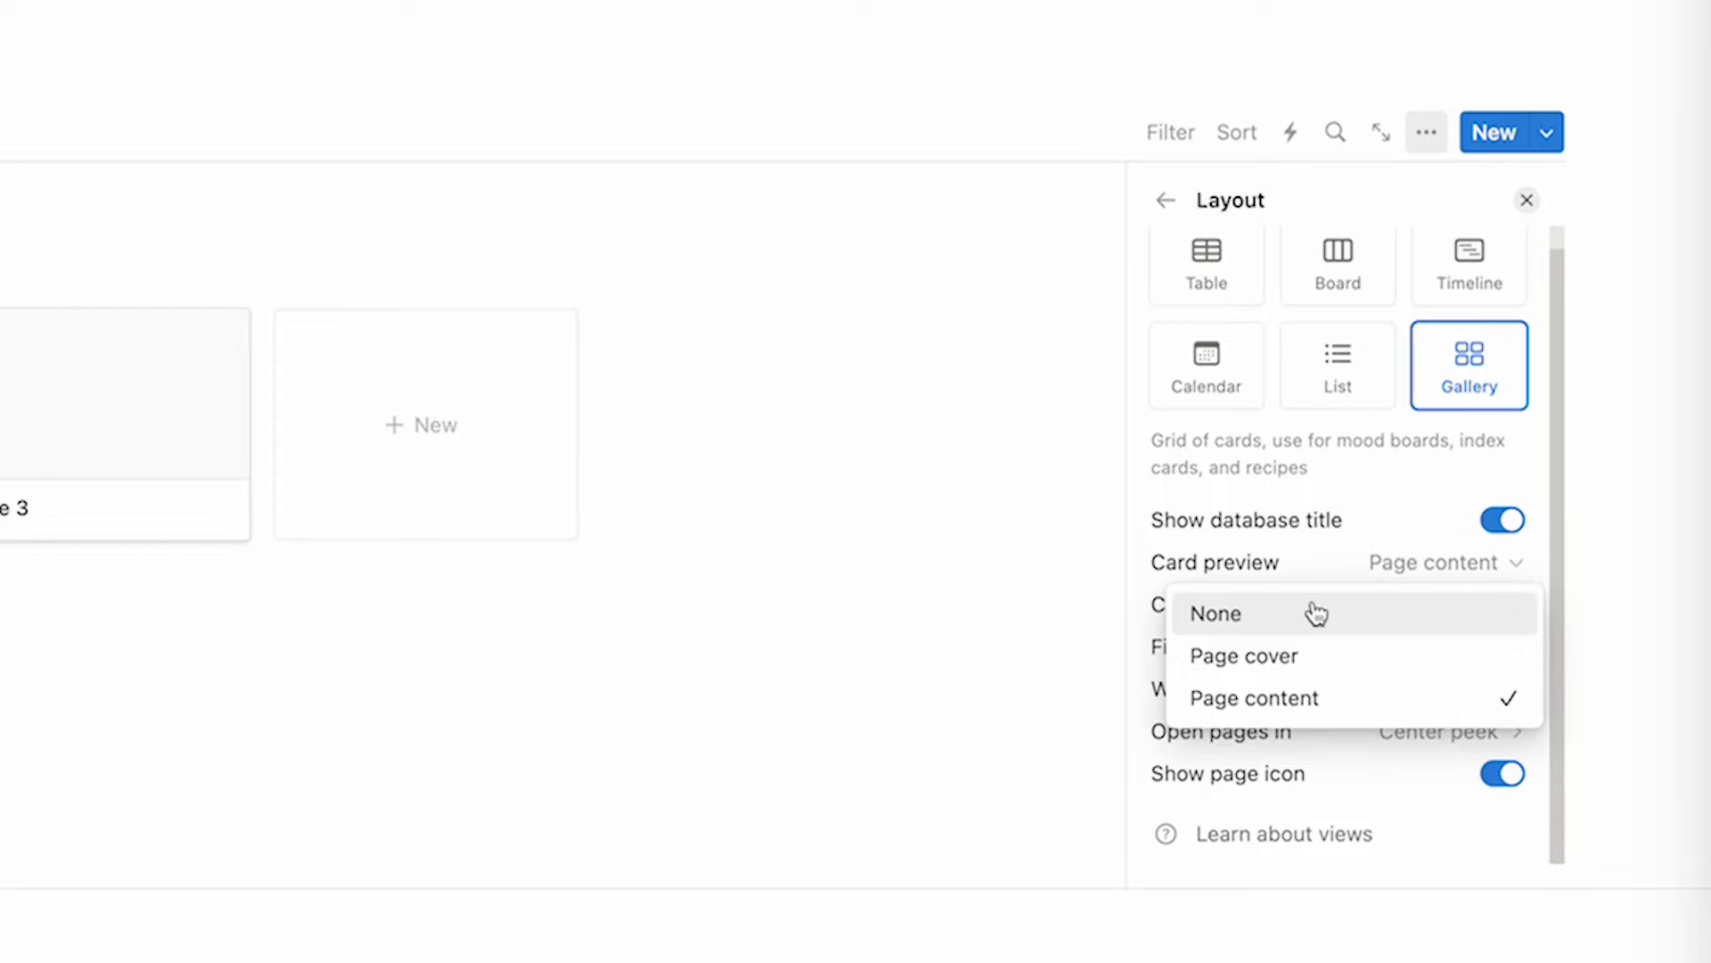
{"action": "left_click", "coordinate": [1306, 653]}
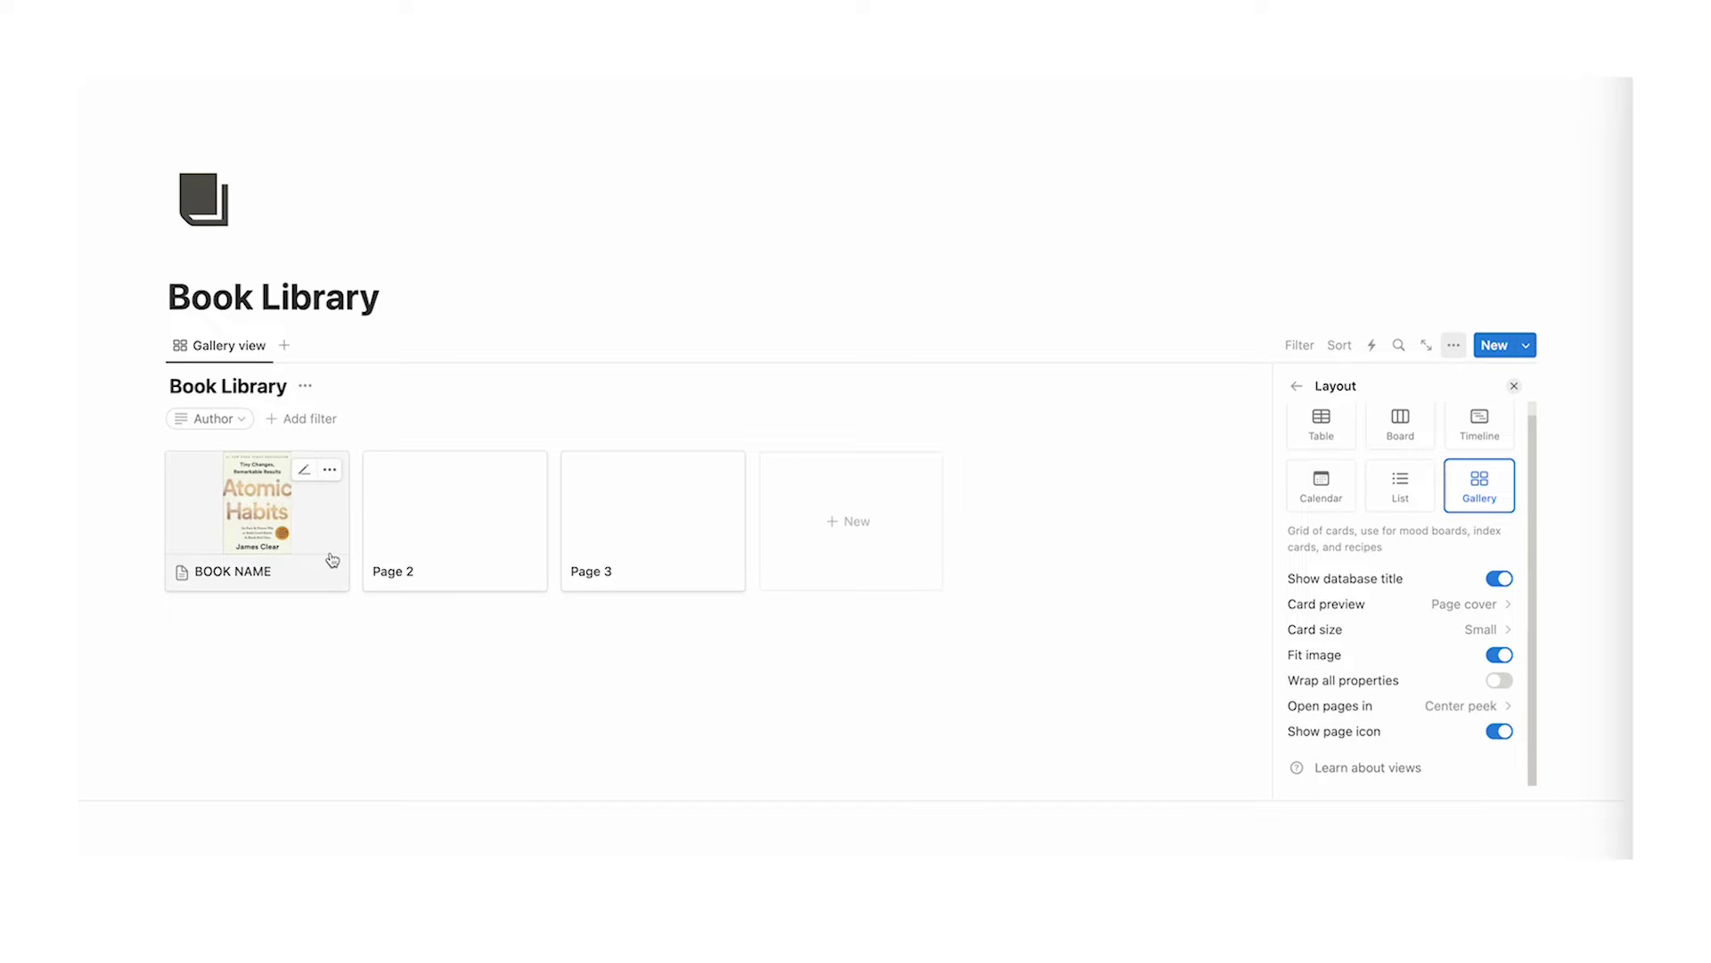
{"action": "left_click", "coordinate": [802, 704]}
Step: Add the text "have good habits" below the existing notes in the BOOK NAME page body and return to the gallery
{"action": "left_click", "coordinate": [324, 555]}
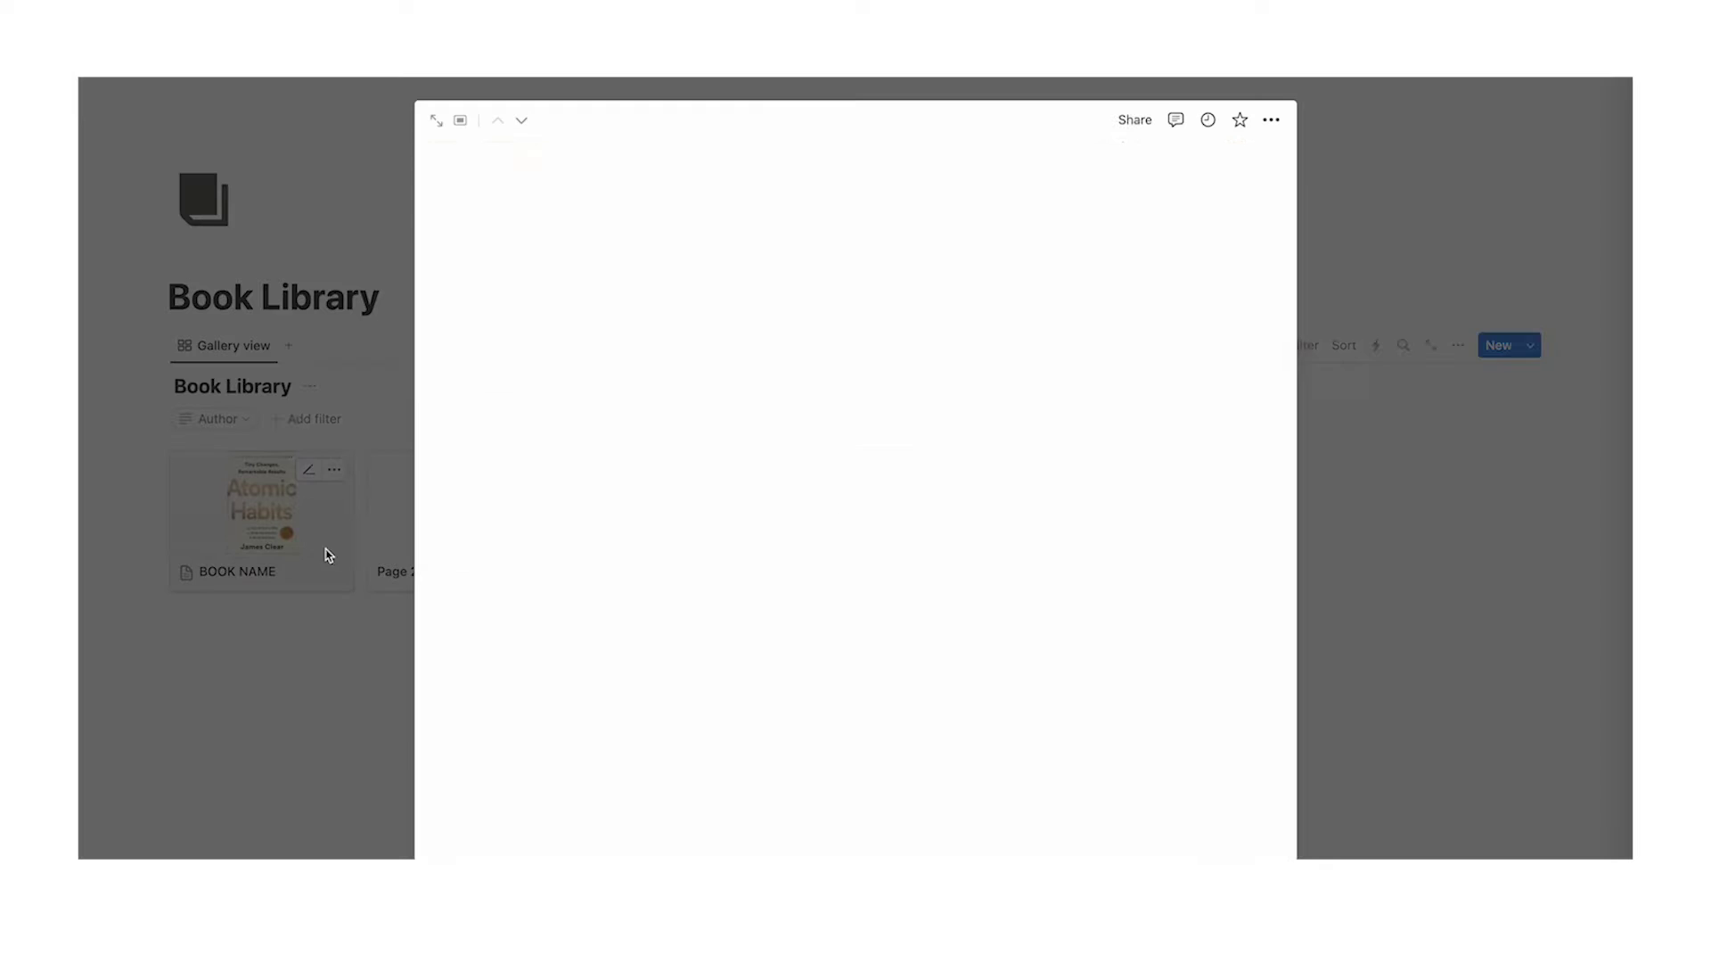
{"action": "scroll", "coordinate": [803, 714], "scroll_direction": "down", "scroll_amount": 1}
{"action": "left_click", "coordinate": [714, 701]}
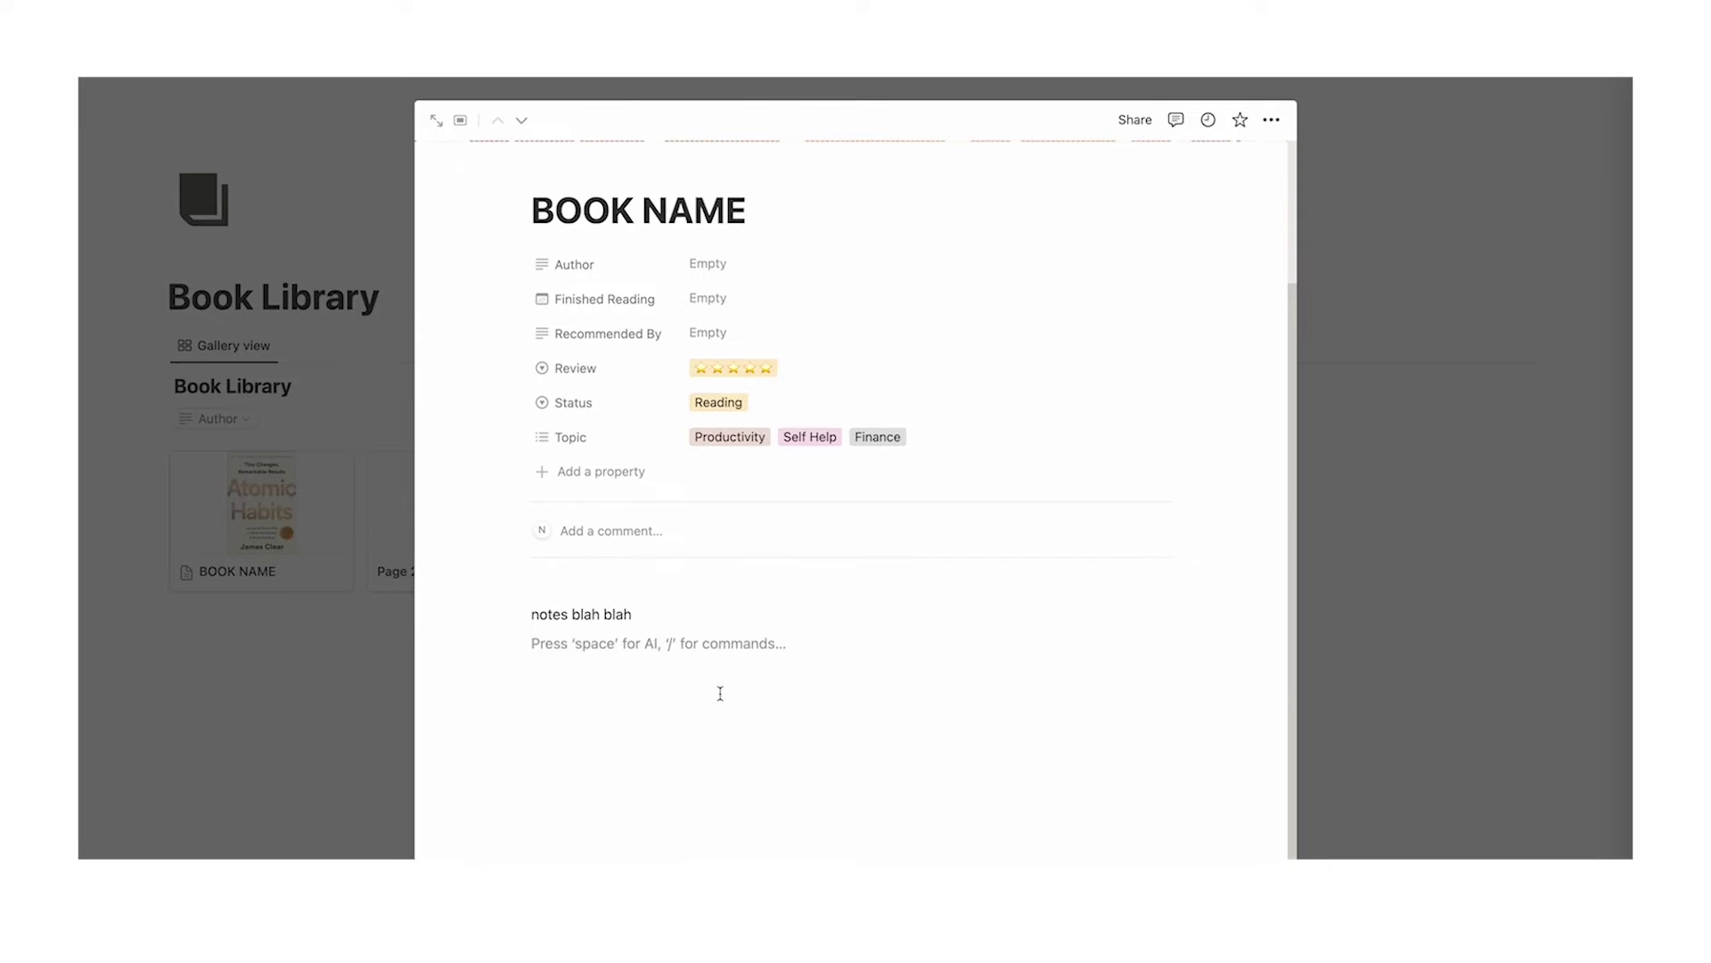
{"action": "type", "text": "have good habits"}
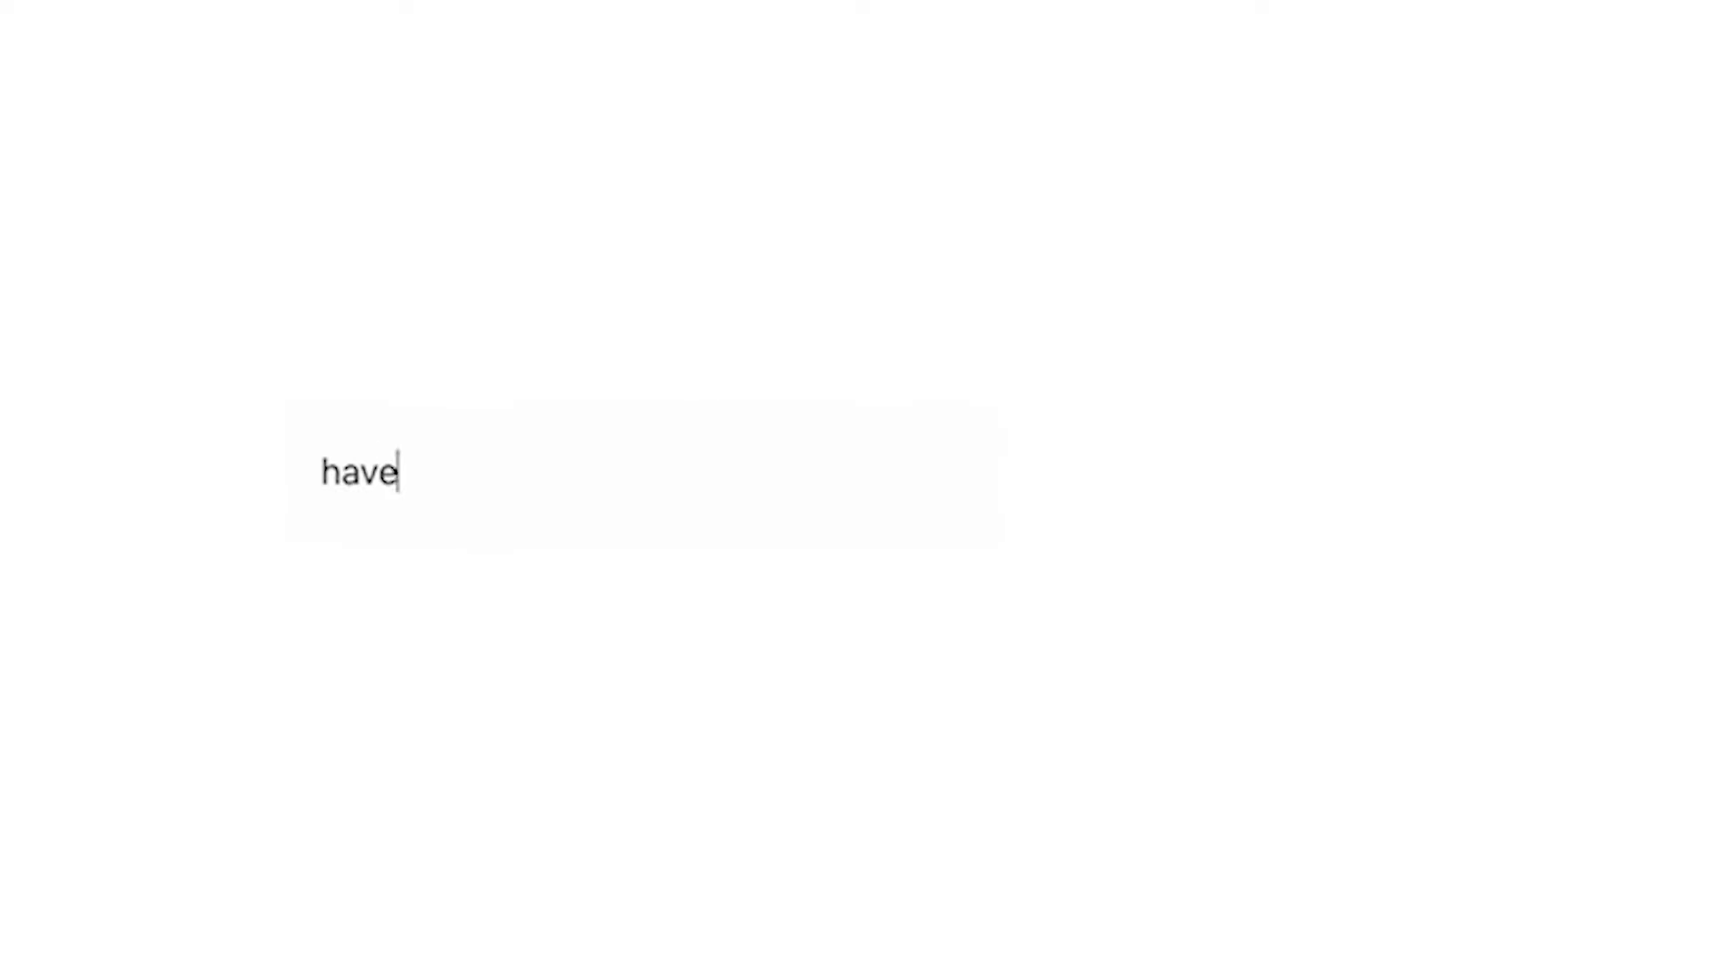
{"action": "scroll", "coordinate": [798, 736], "scroll_direction": "up", "scroll_amount": 2}
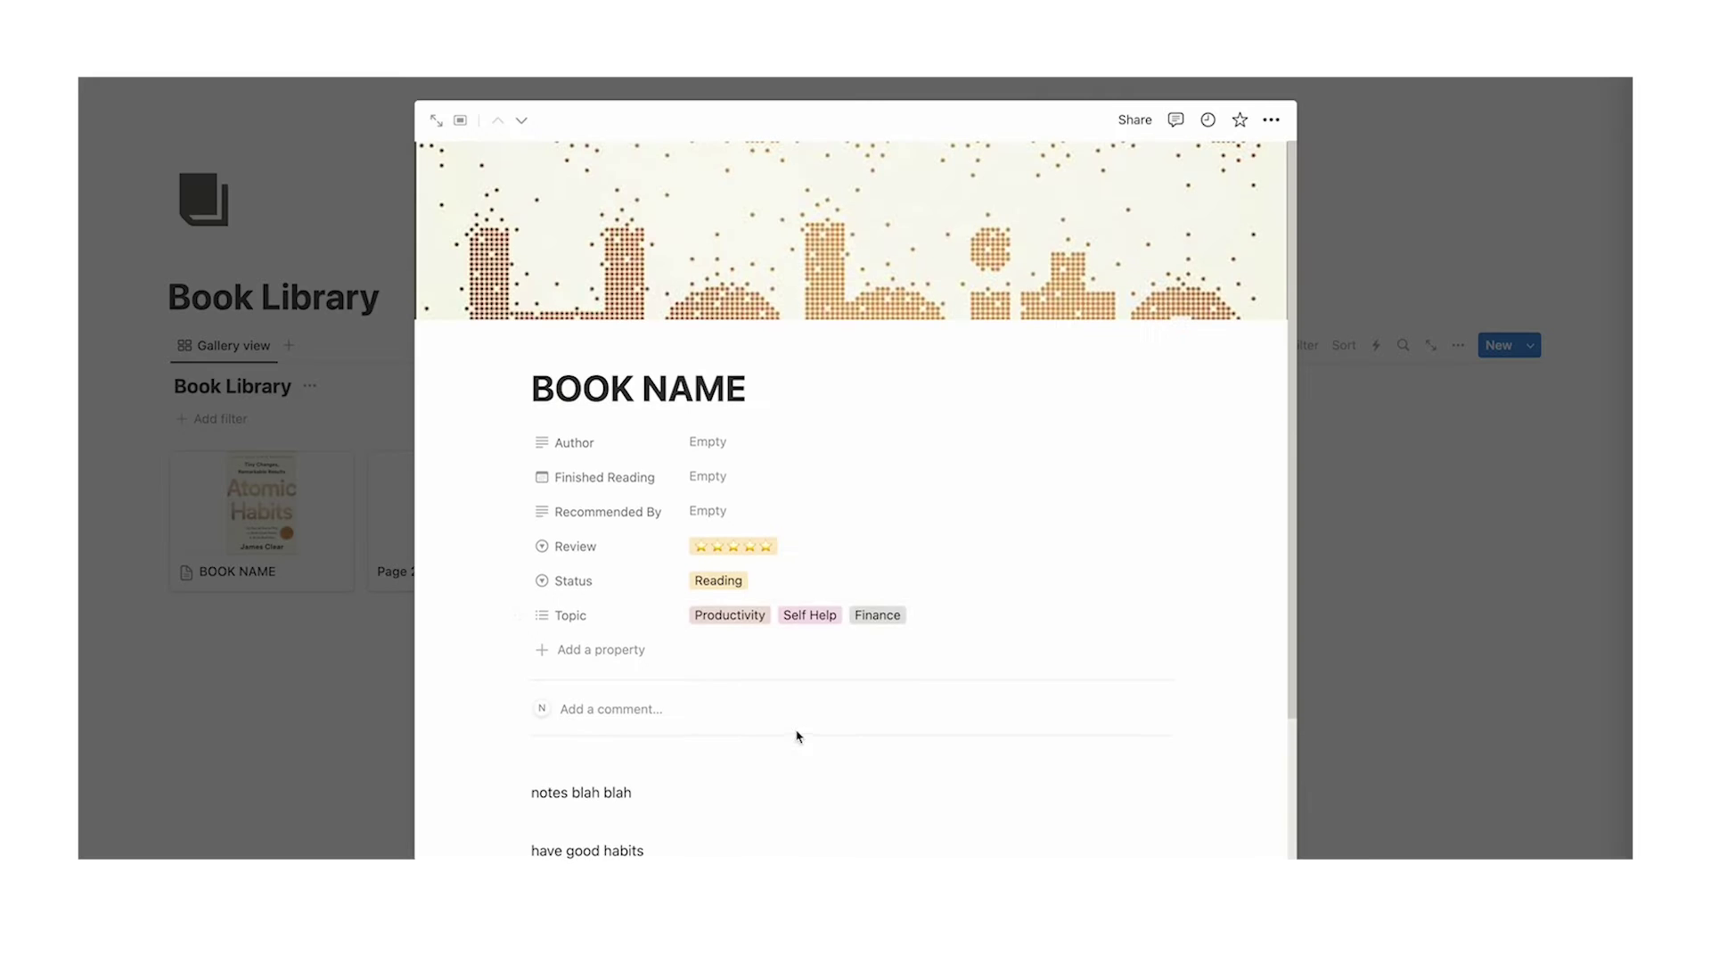
{"action": "left_click", "coordinate": [1459, 630]}
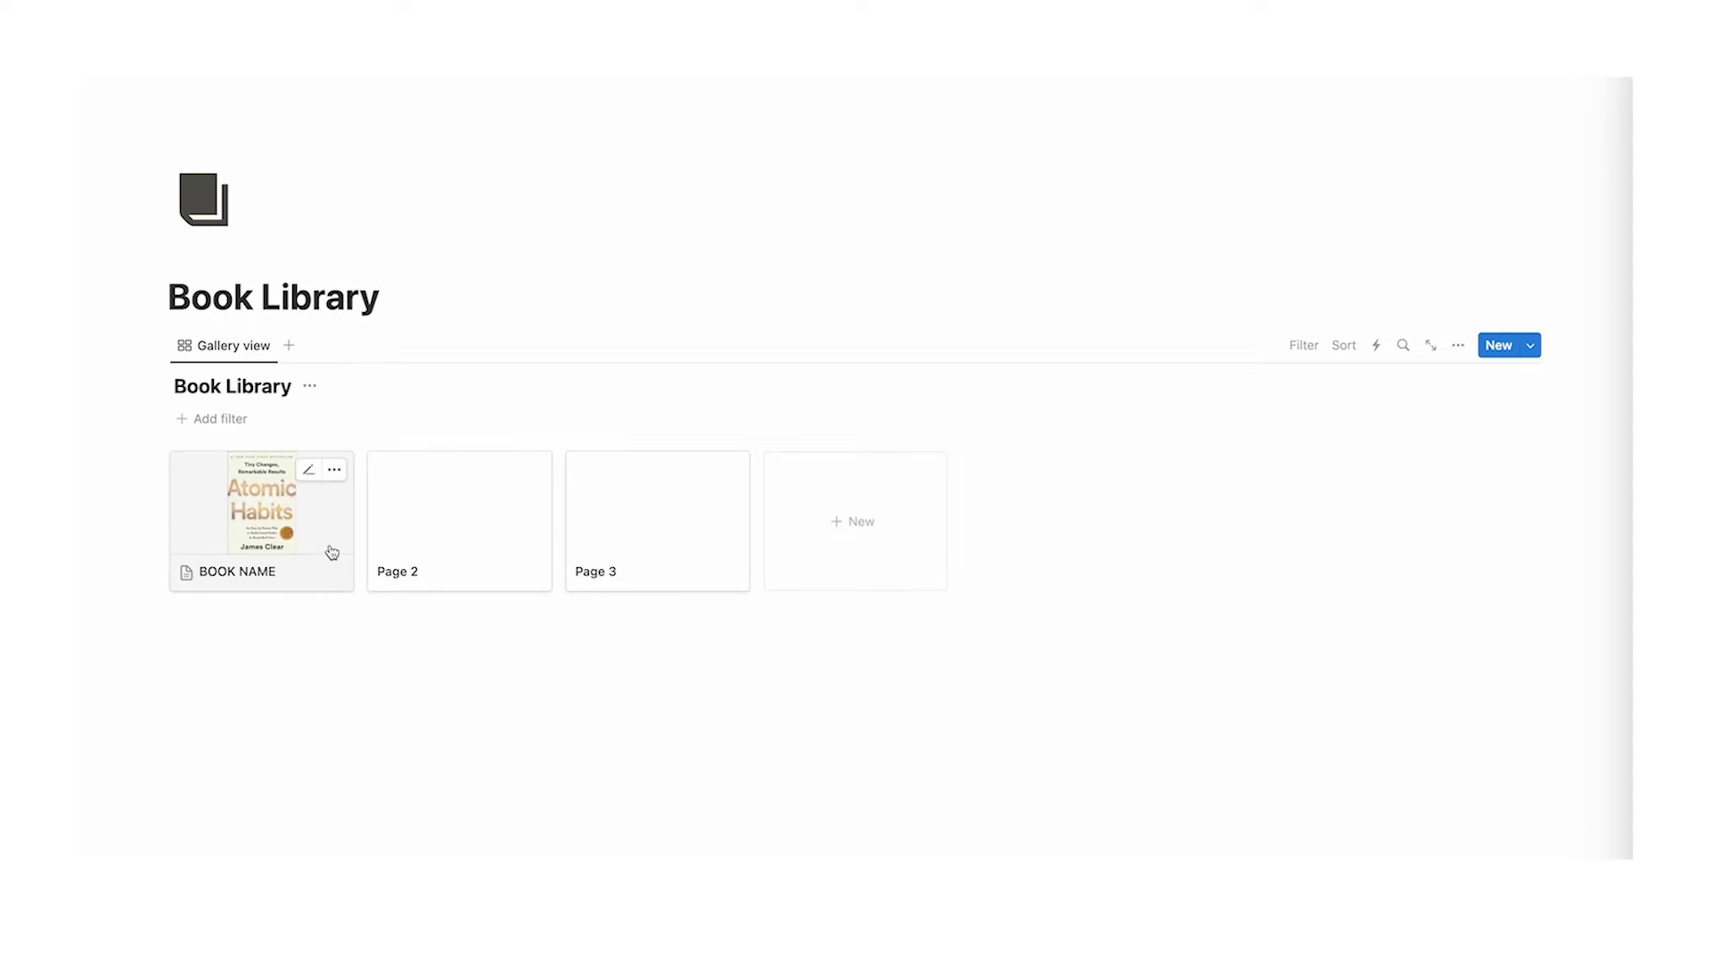
{"action": "left_click", "coordinate": [331, 553]}
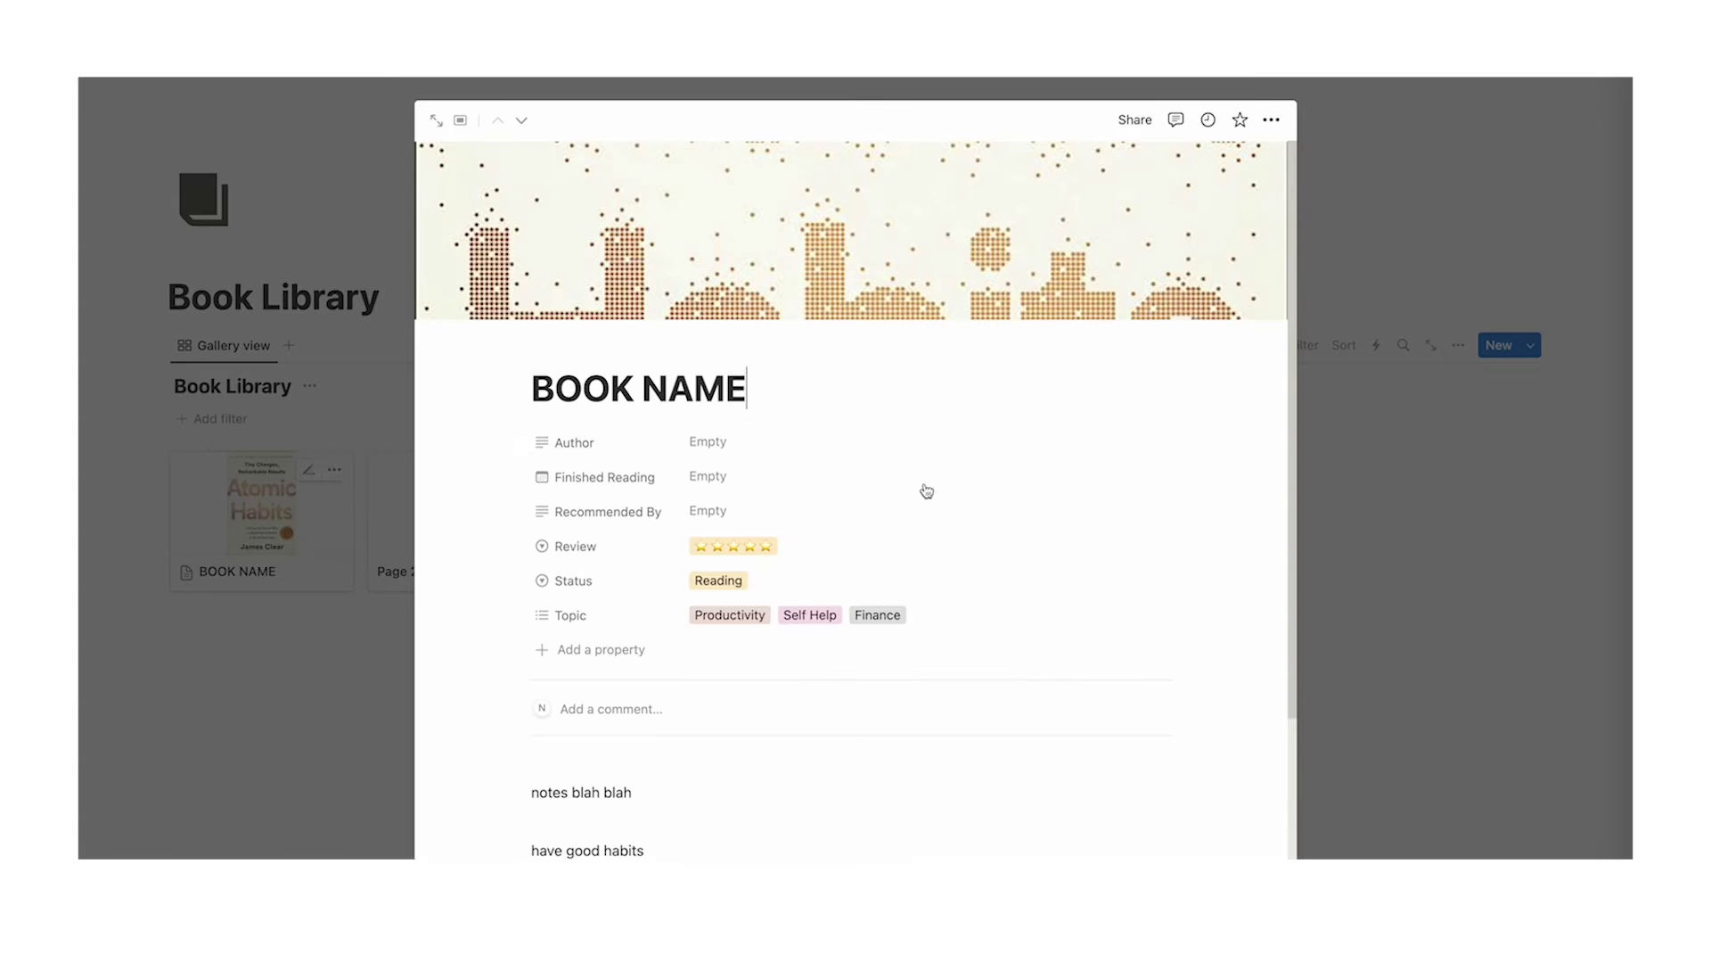
{"action": "left_click", "coordinate": [326, 657]}
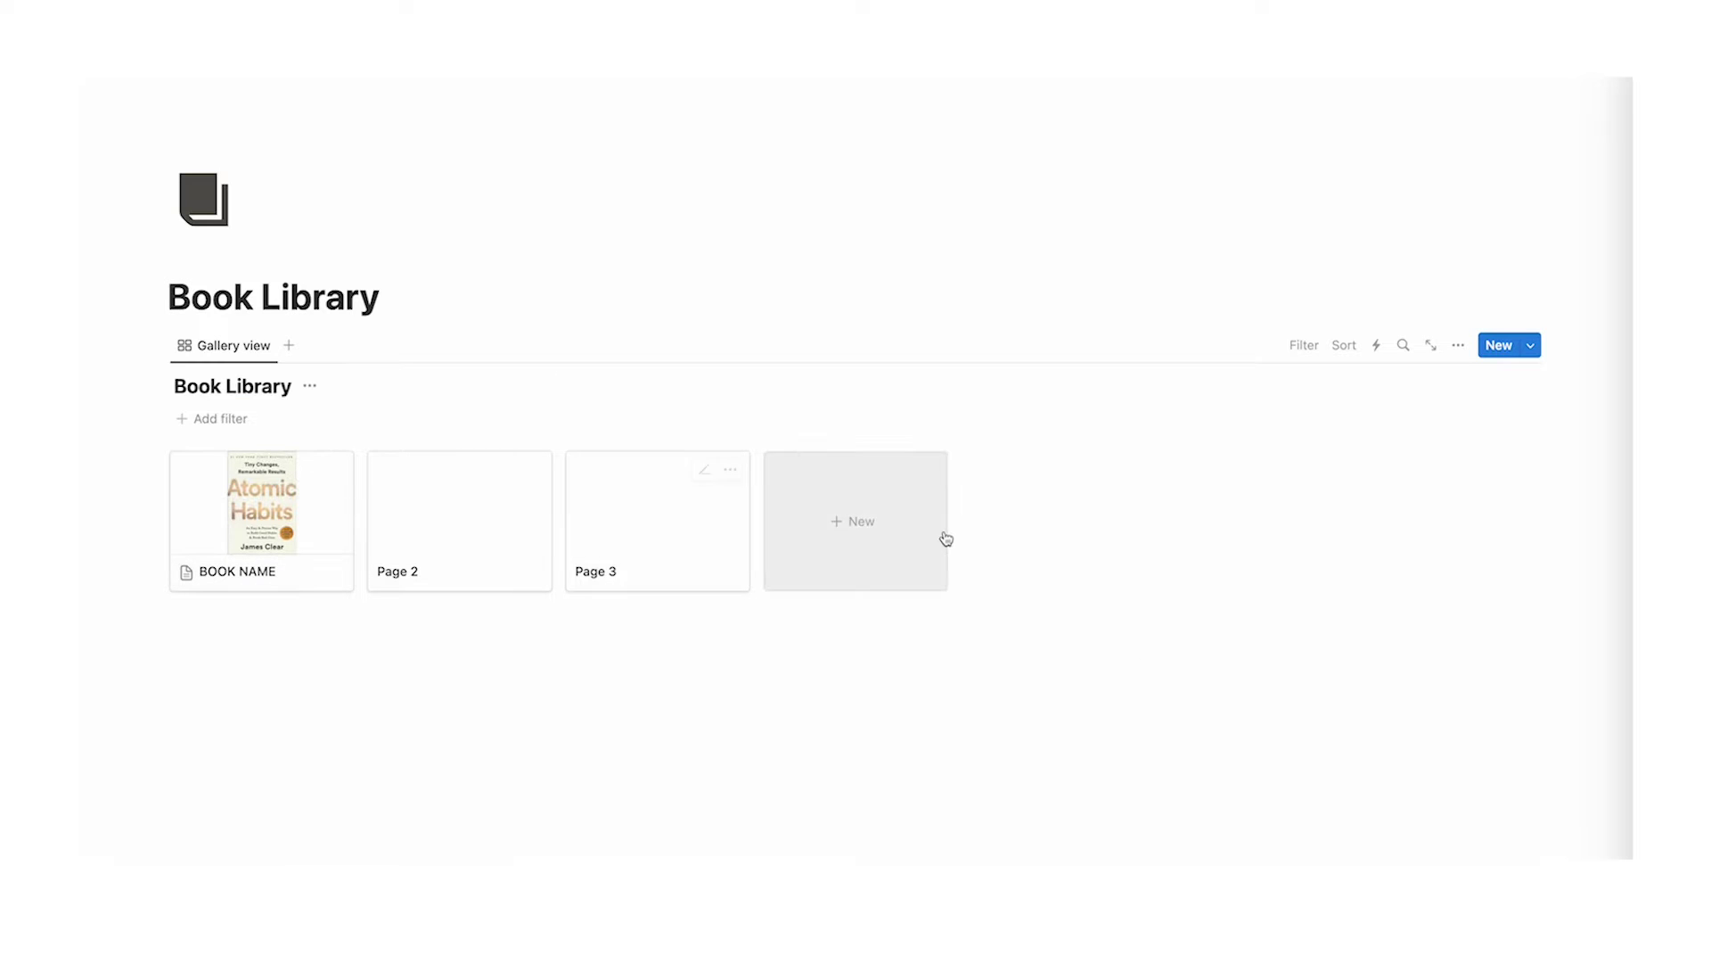
Step: Show the Author and Review properties on the gallery cards
{"action": "left_click", "coordinate": [1439, 129]}
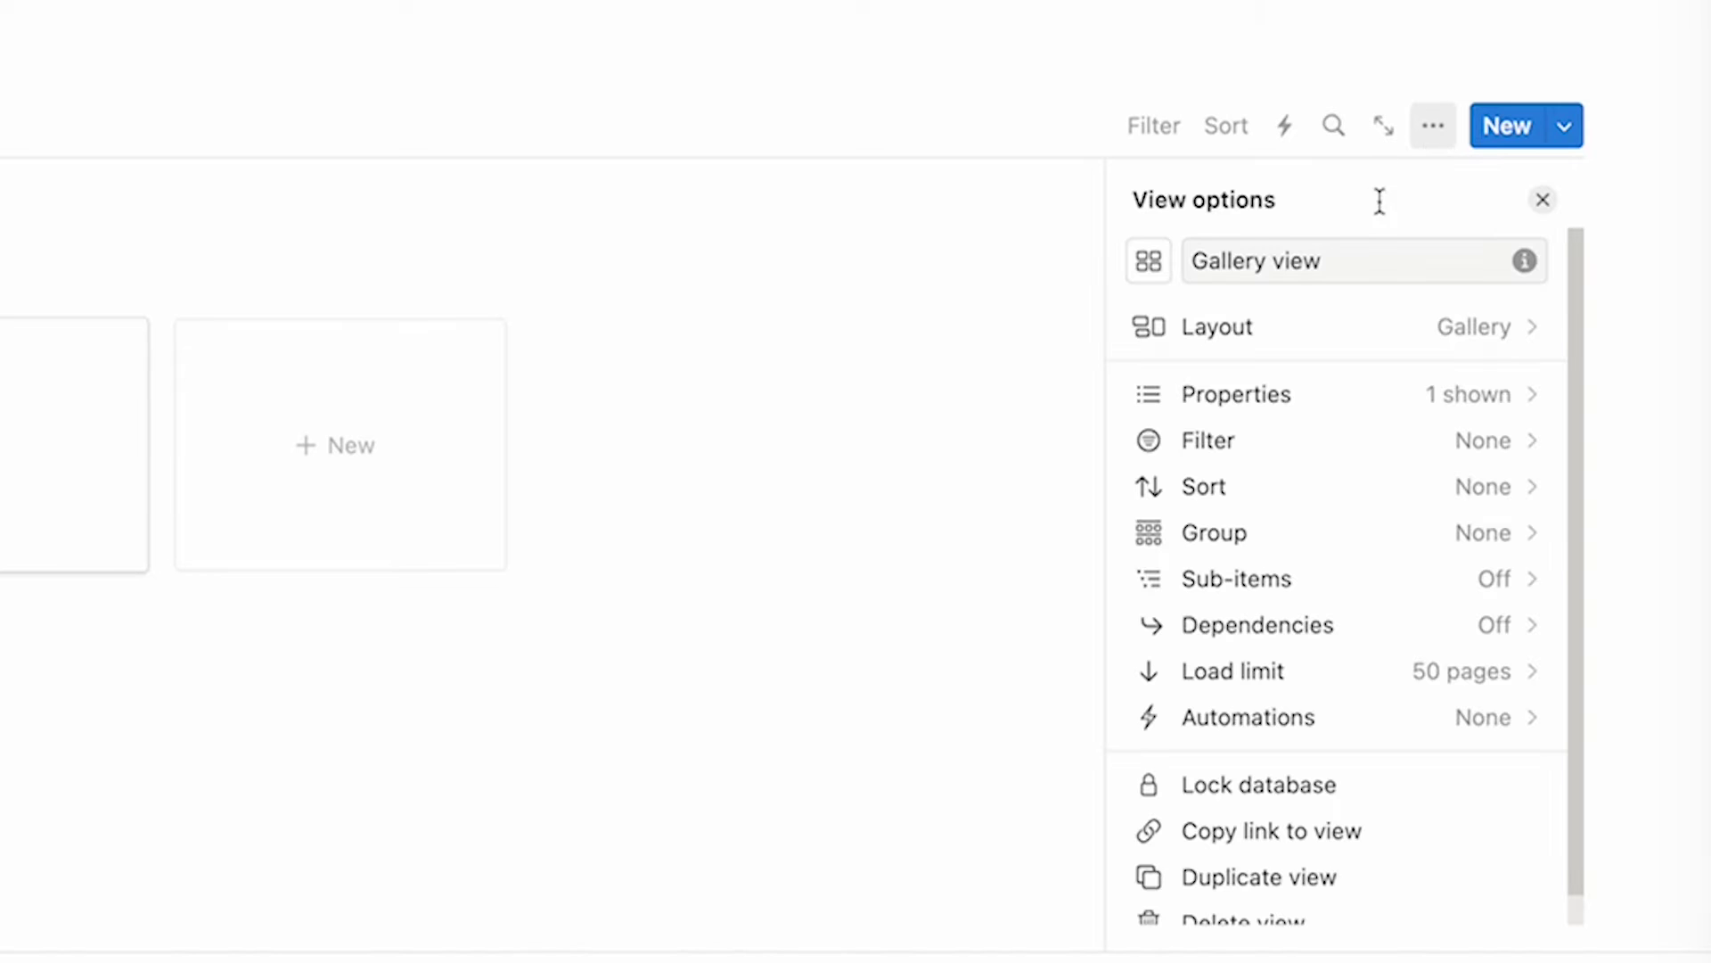
{"action": "left_click", "coordinate": [1368, 406]}
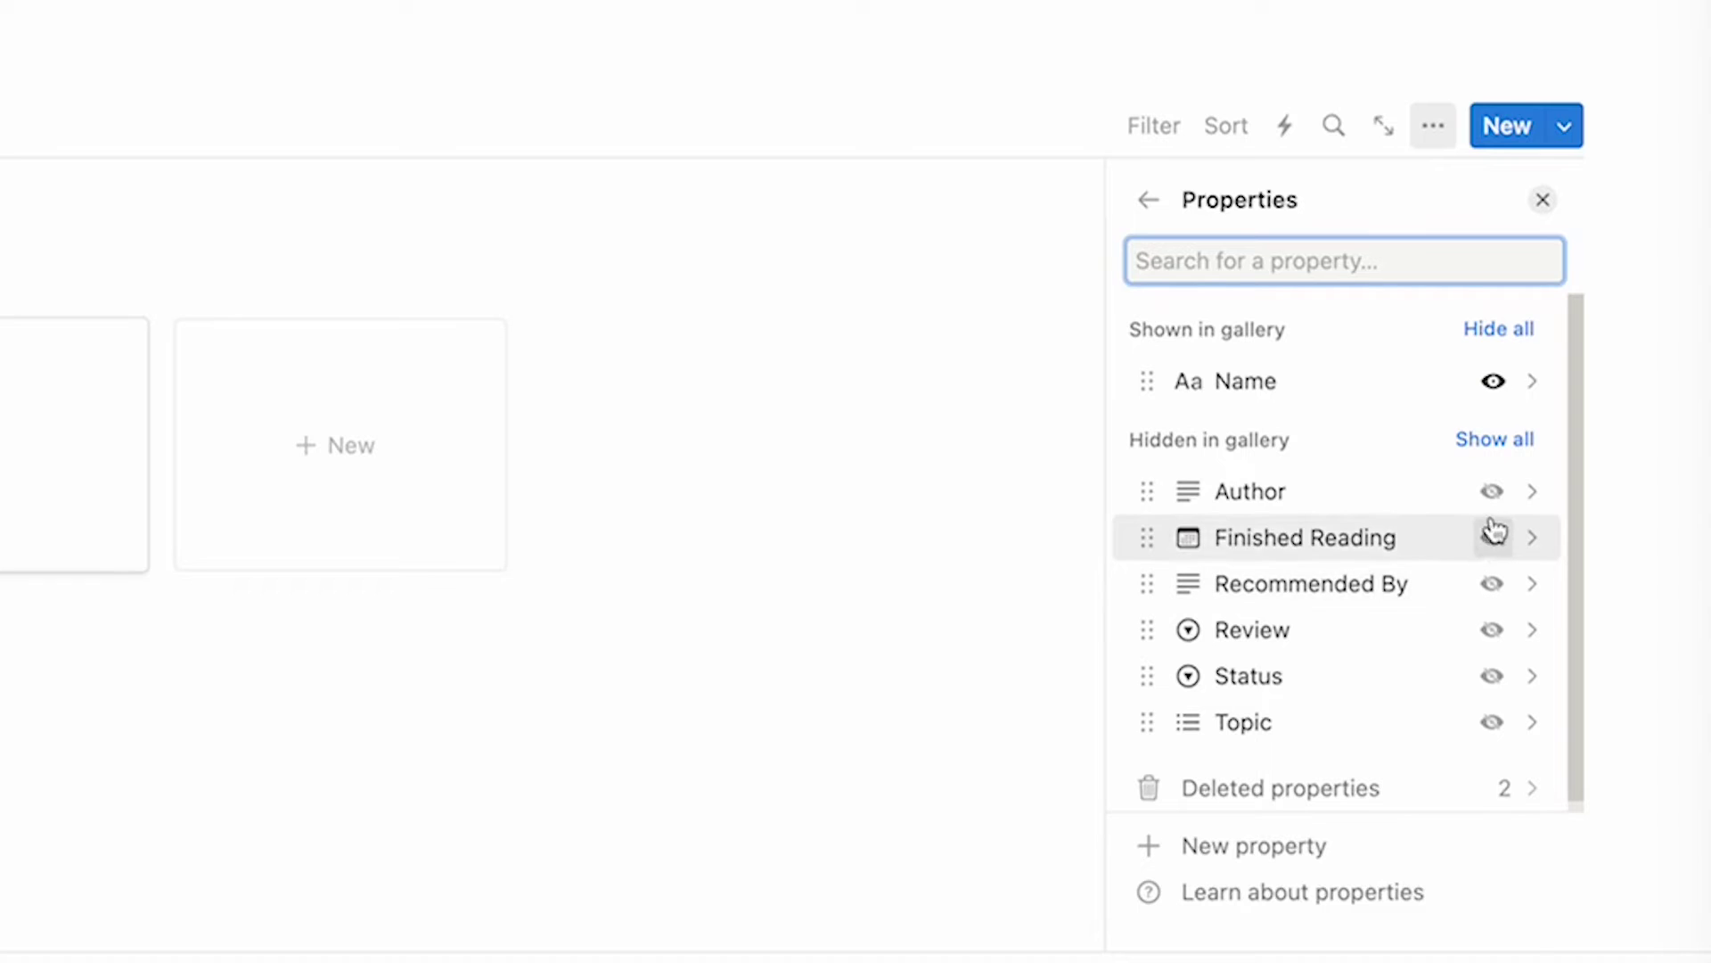
{"action": "left_click", "coordinate": [1493, 491]}
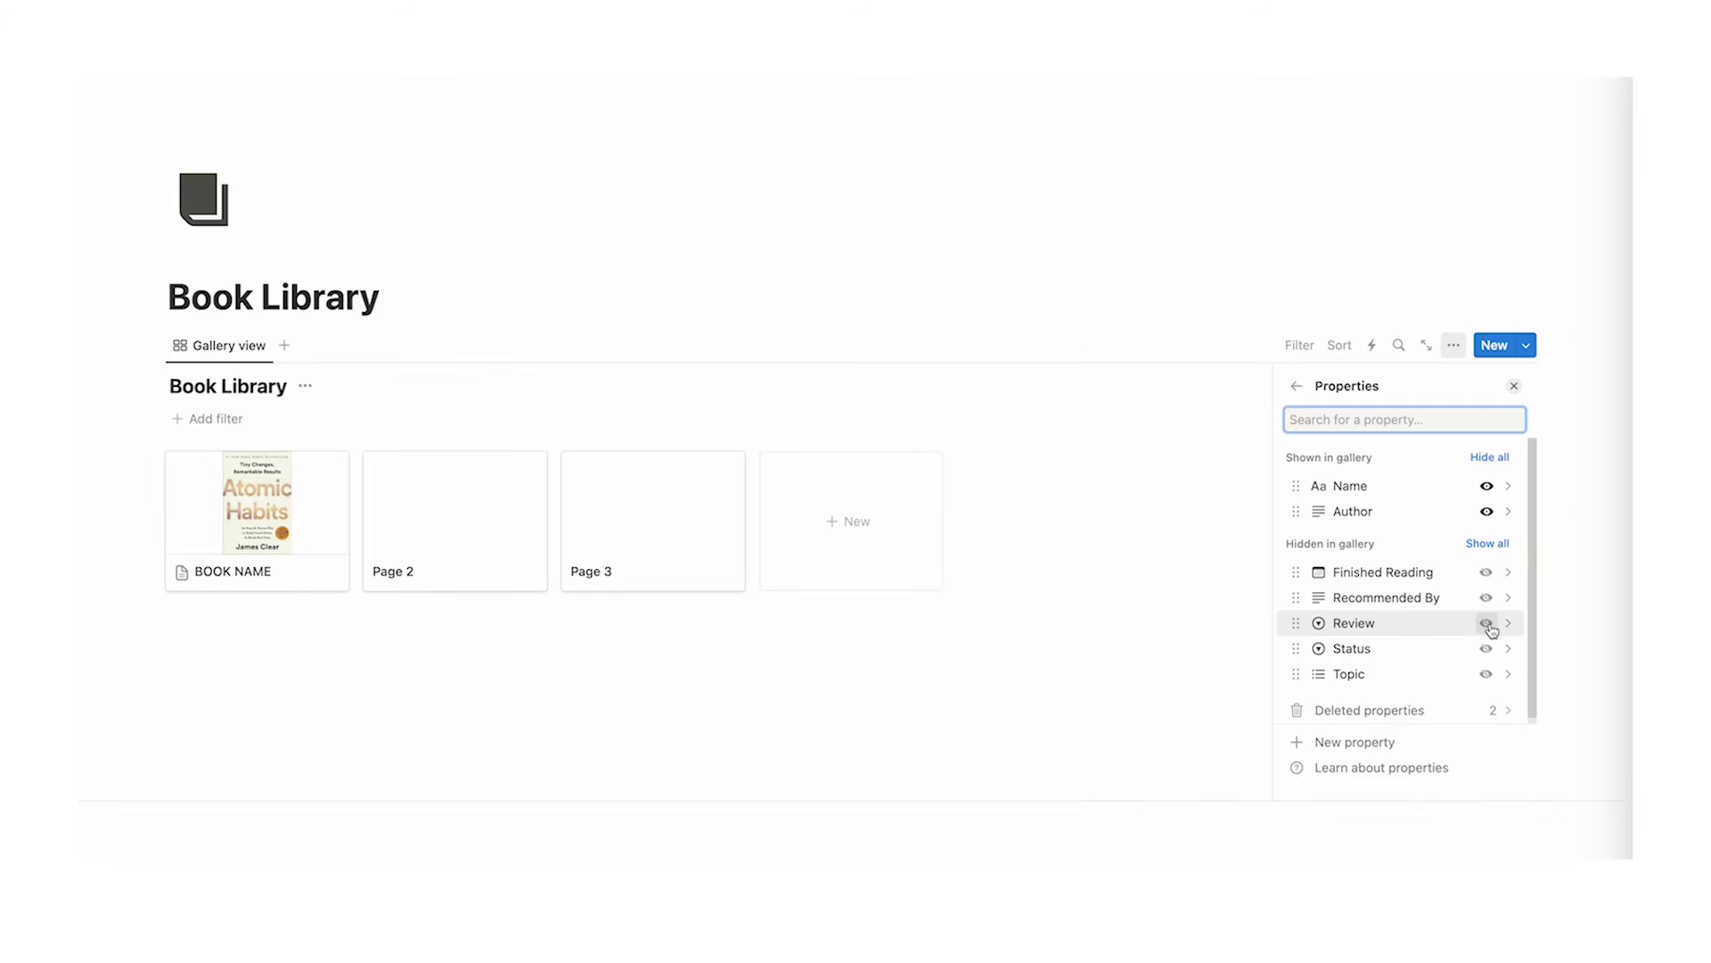
{"action": "left_click", "coordinate": [1487, 623]}
{"action": "left_click", "coordinate": [975, 670]}
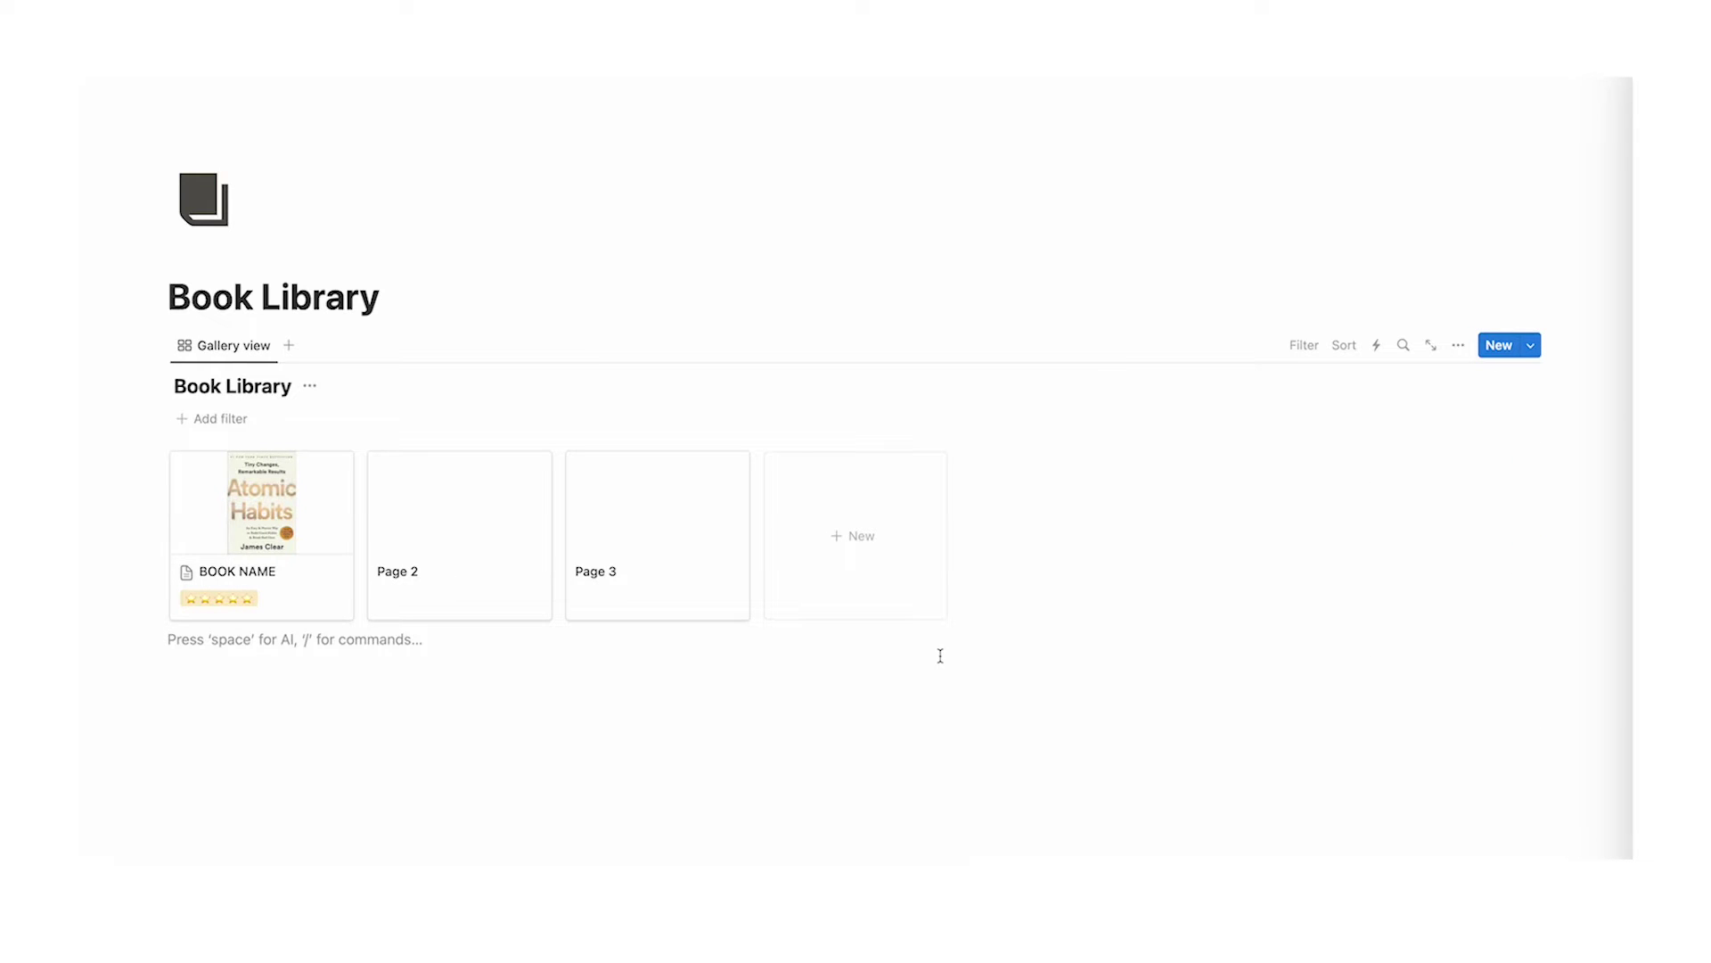
Step: Rename the gallery view as ALL BOOKS and give it the book icon
{"action": "left_click", "coordinate": [245, 353]}
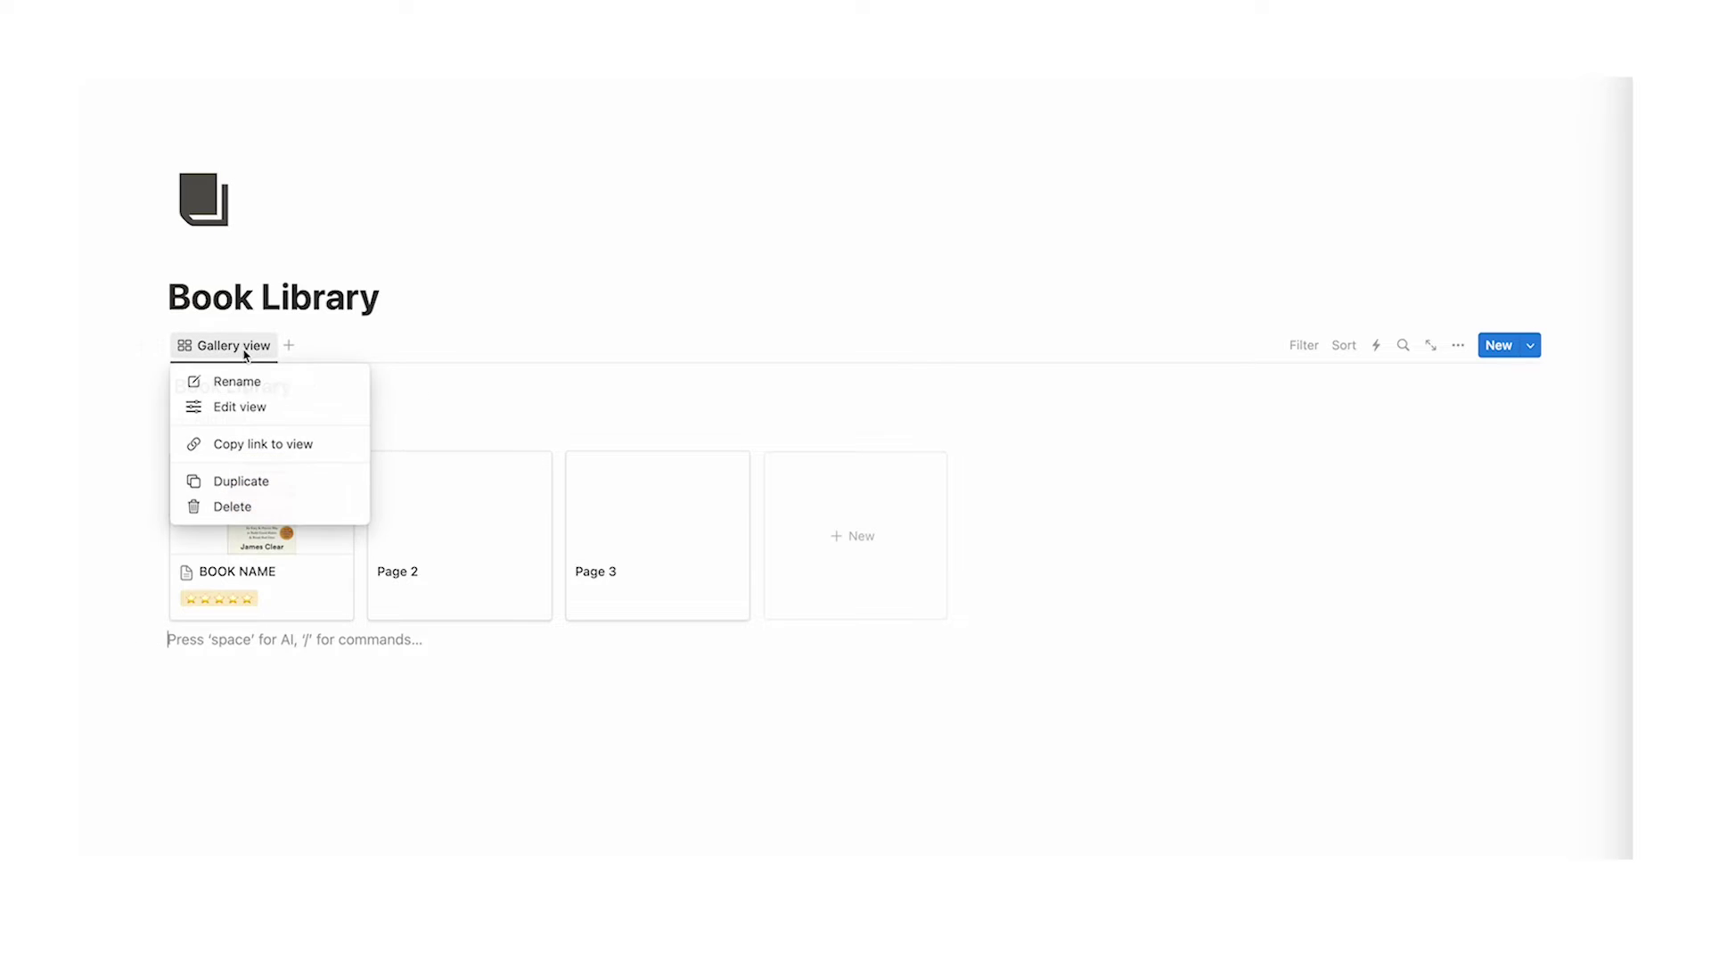
{"action": "left_click", "coordinate": [239, 381]}
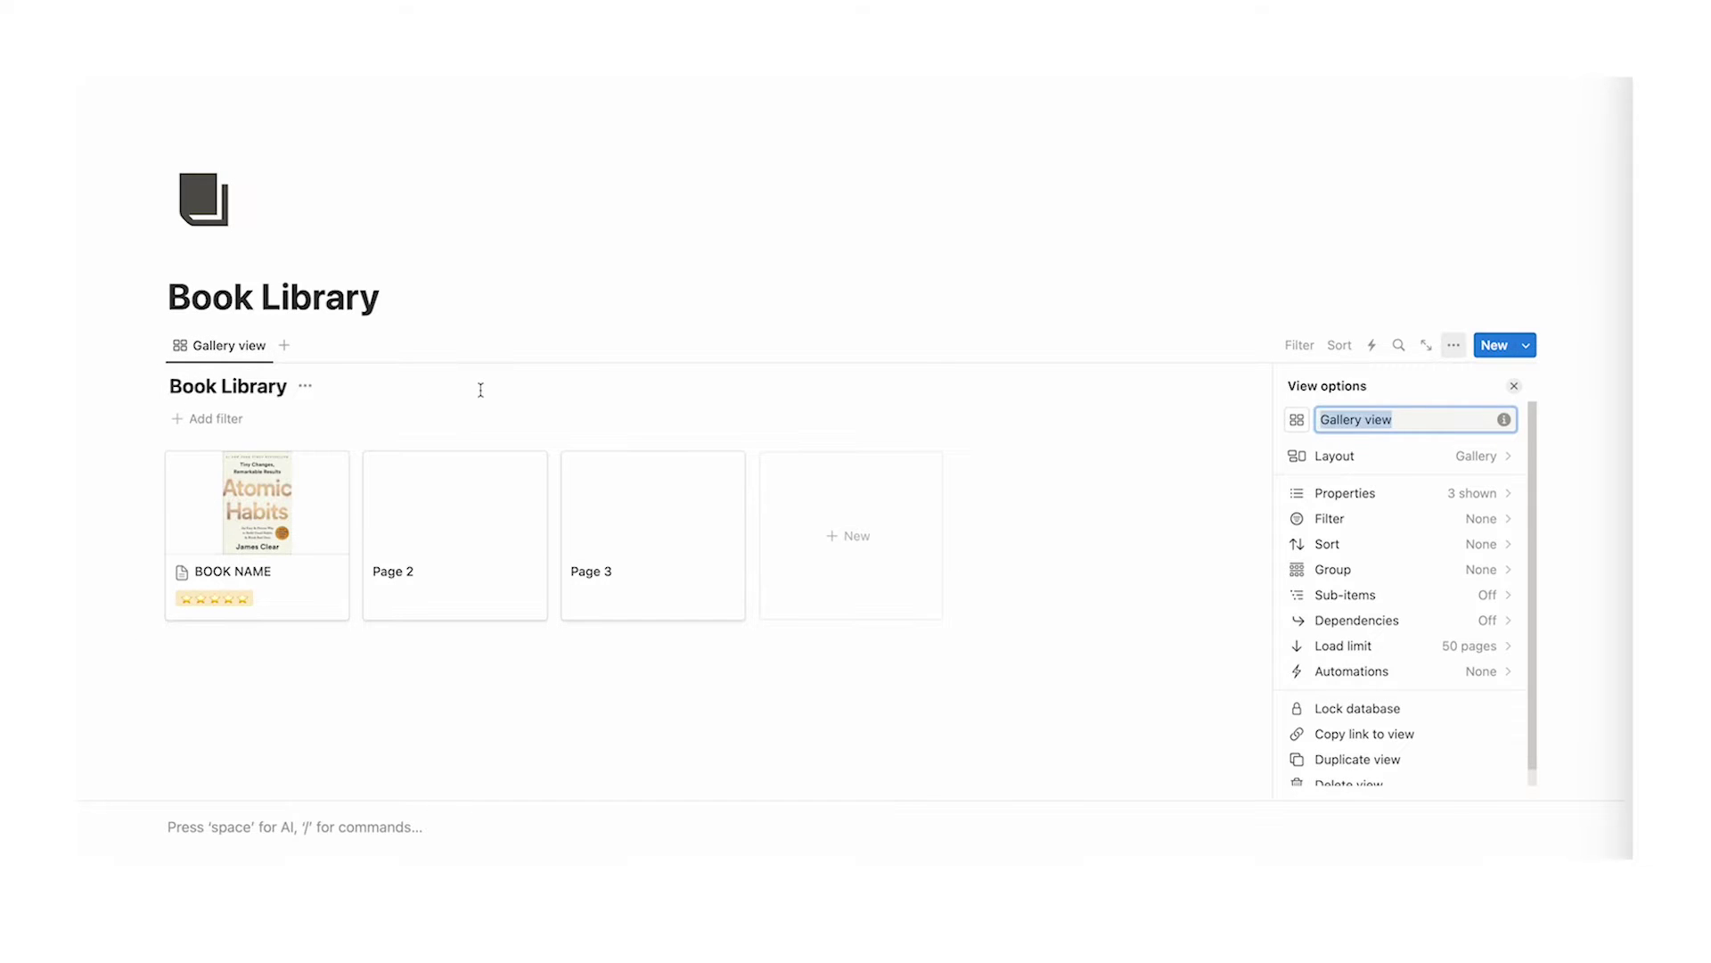
{"action": "type", "text": "ALL BOOKS"}
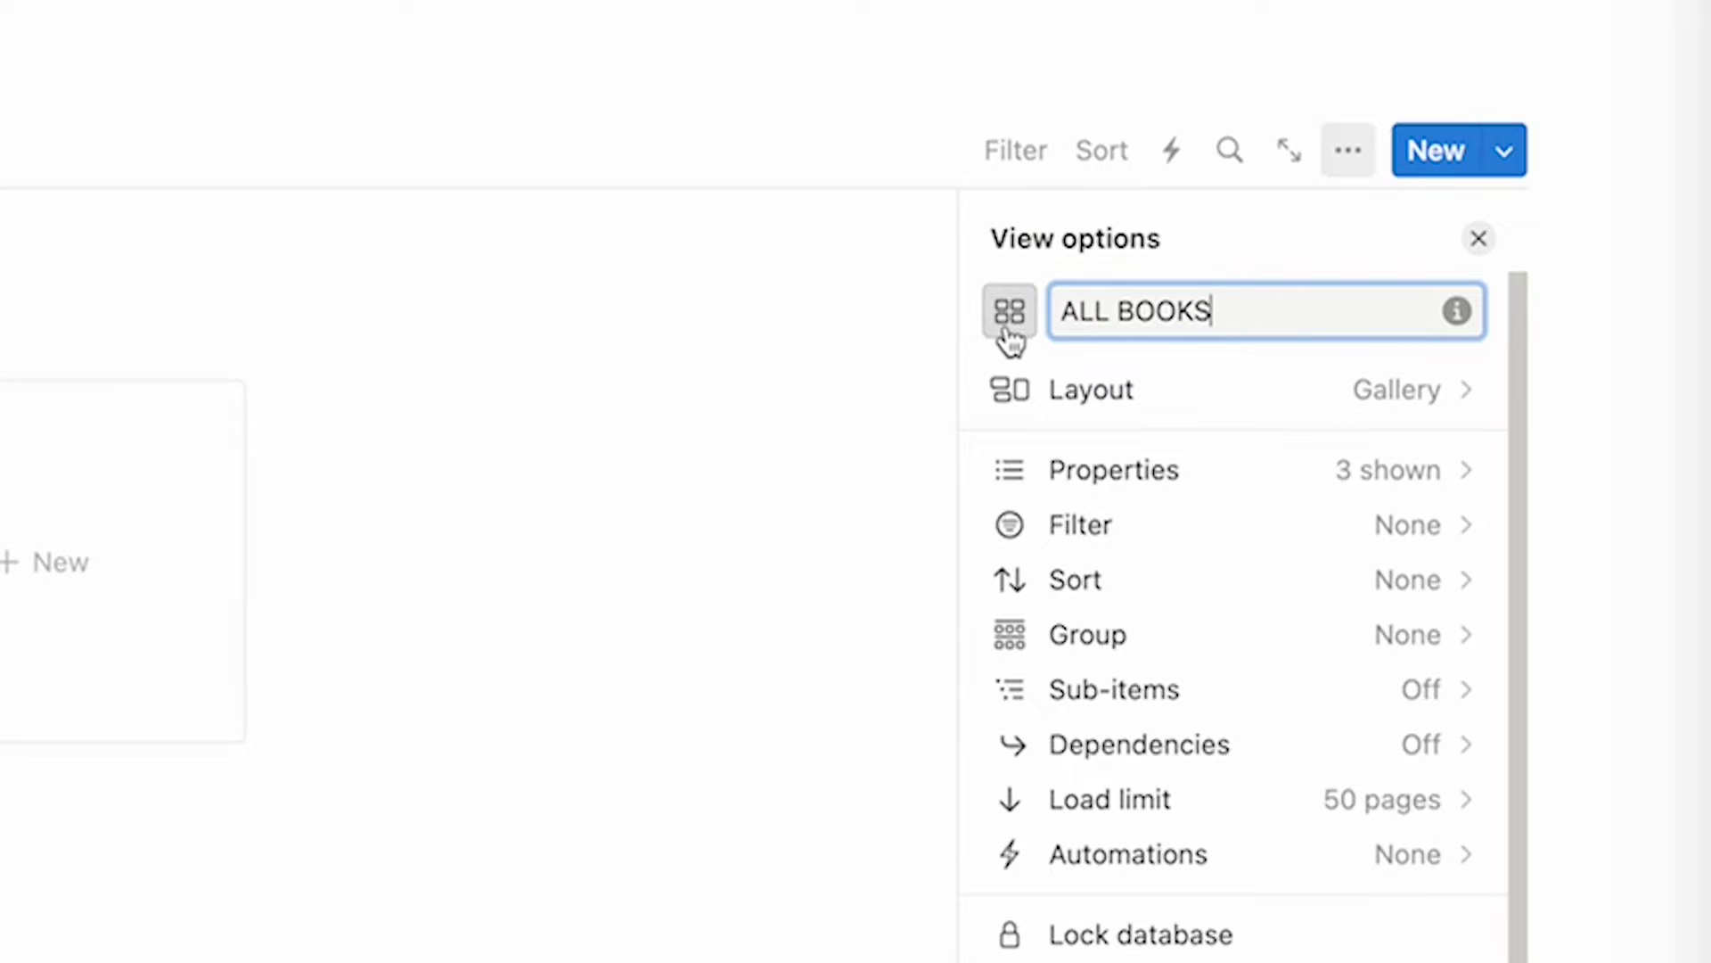
{"action": "left_click", "coordinate": [1009, 322]}
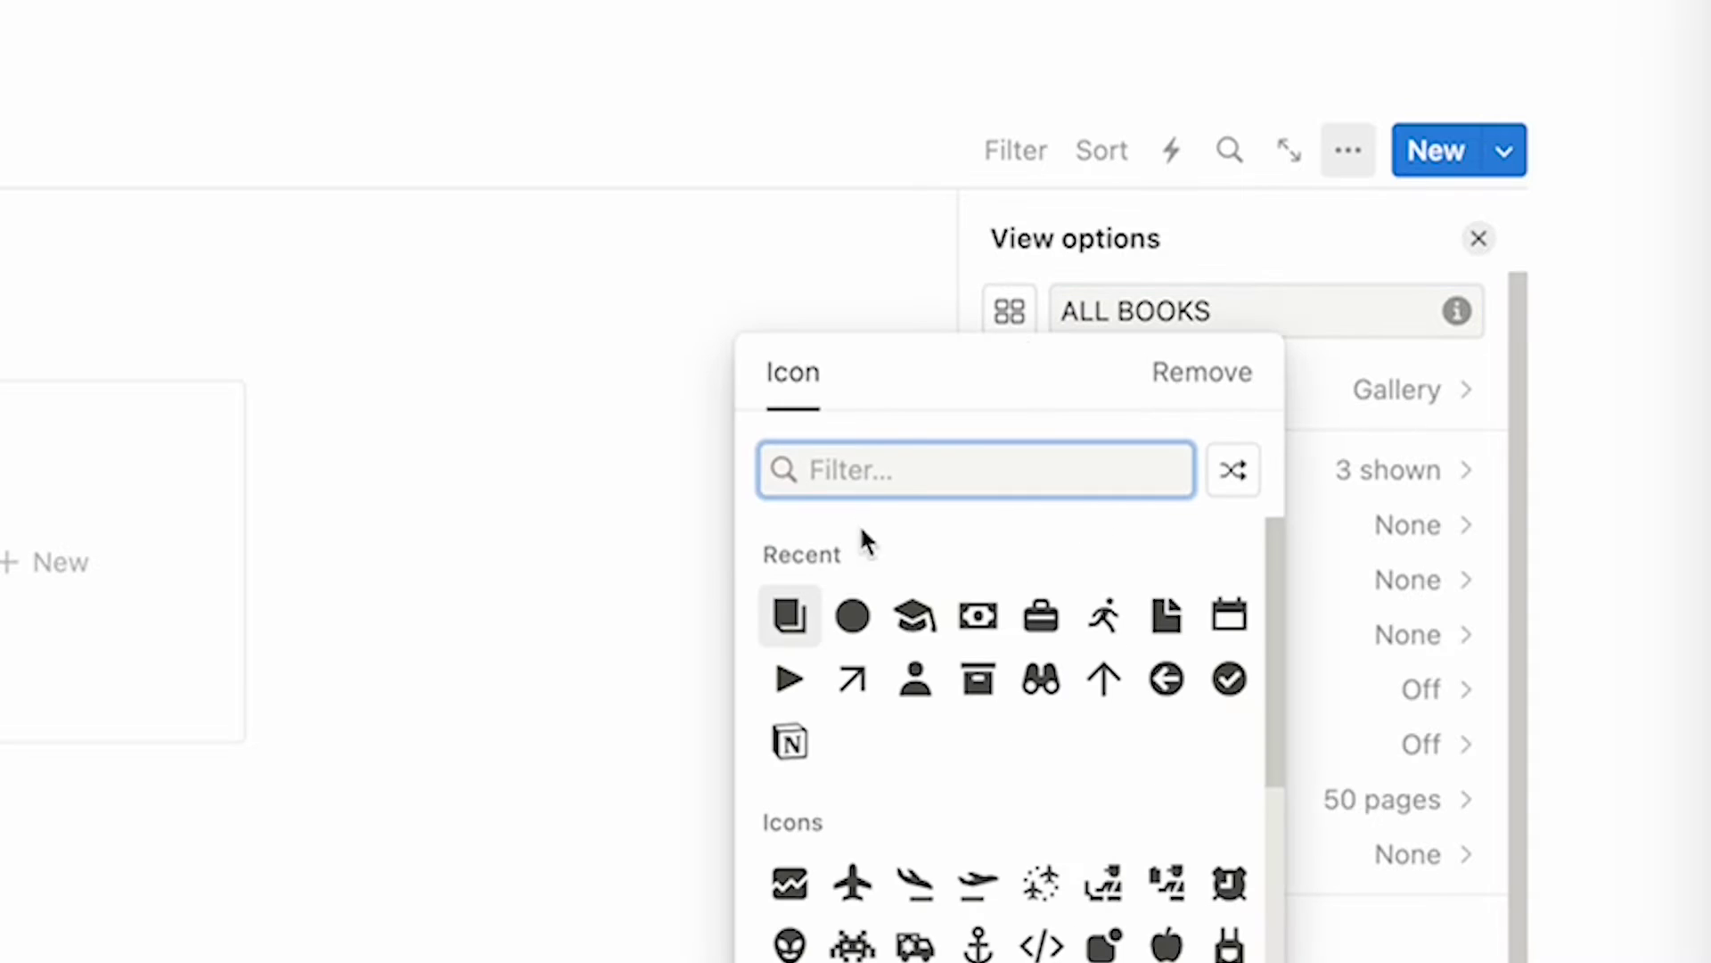
{"action": "left_click", "coordinate": [790, 613]}
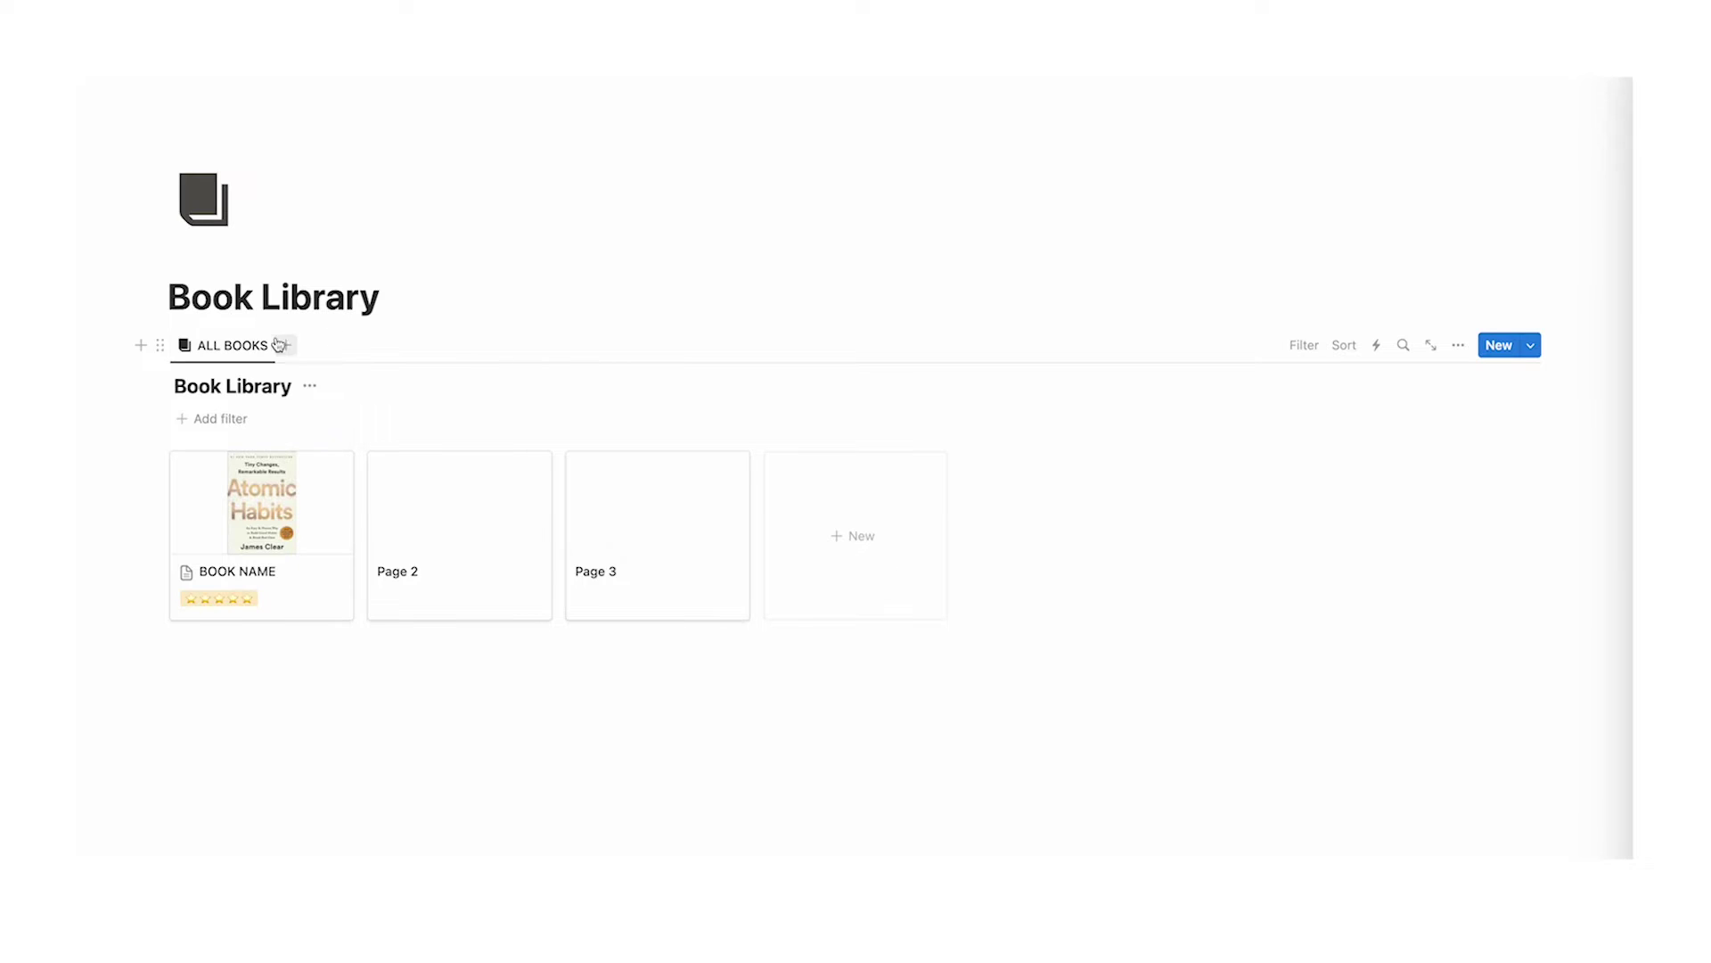
Step: Duplicate the ALL BOOKS view, name the copy FINISHED and give it a circled checkmark icon
{"action": "left_click", "coordinate": [236, 348]}
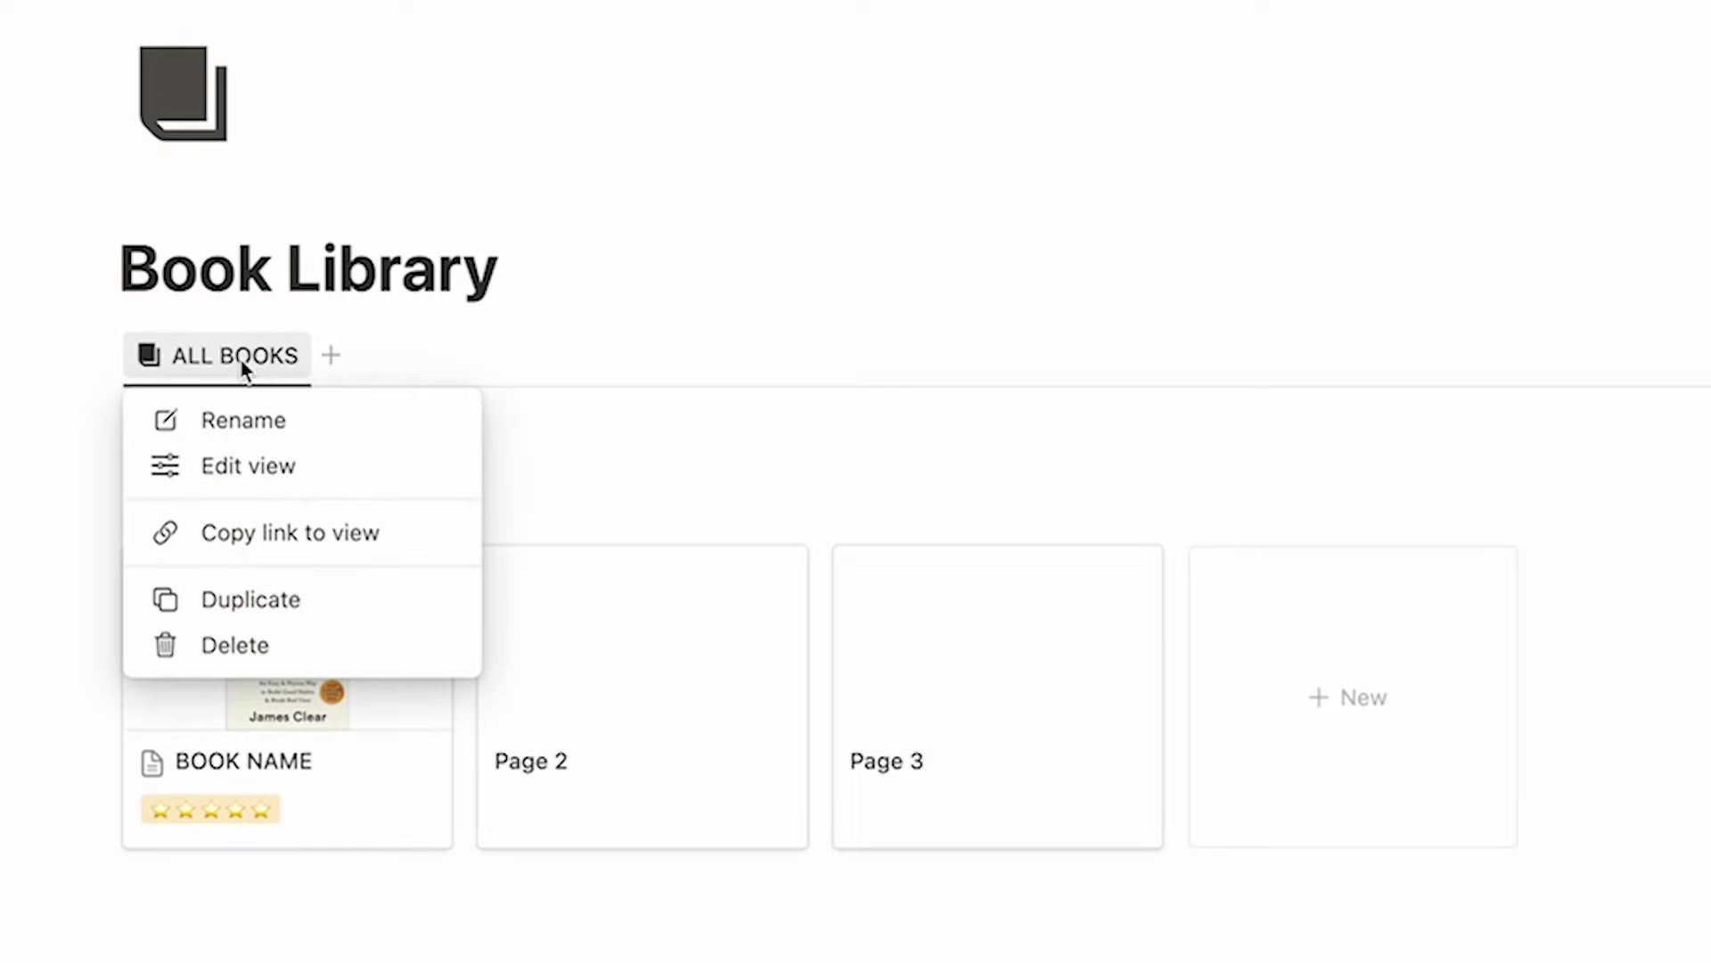
{"action": "left_click", "coordinate": [250, 599]}
{"action": "type", "text": "FINISHED"}
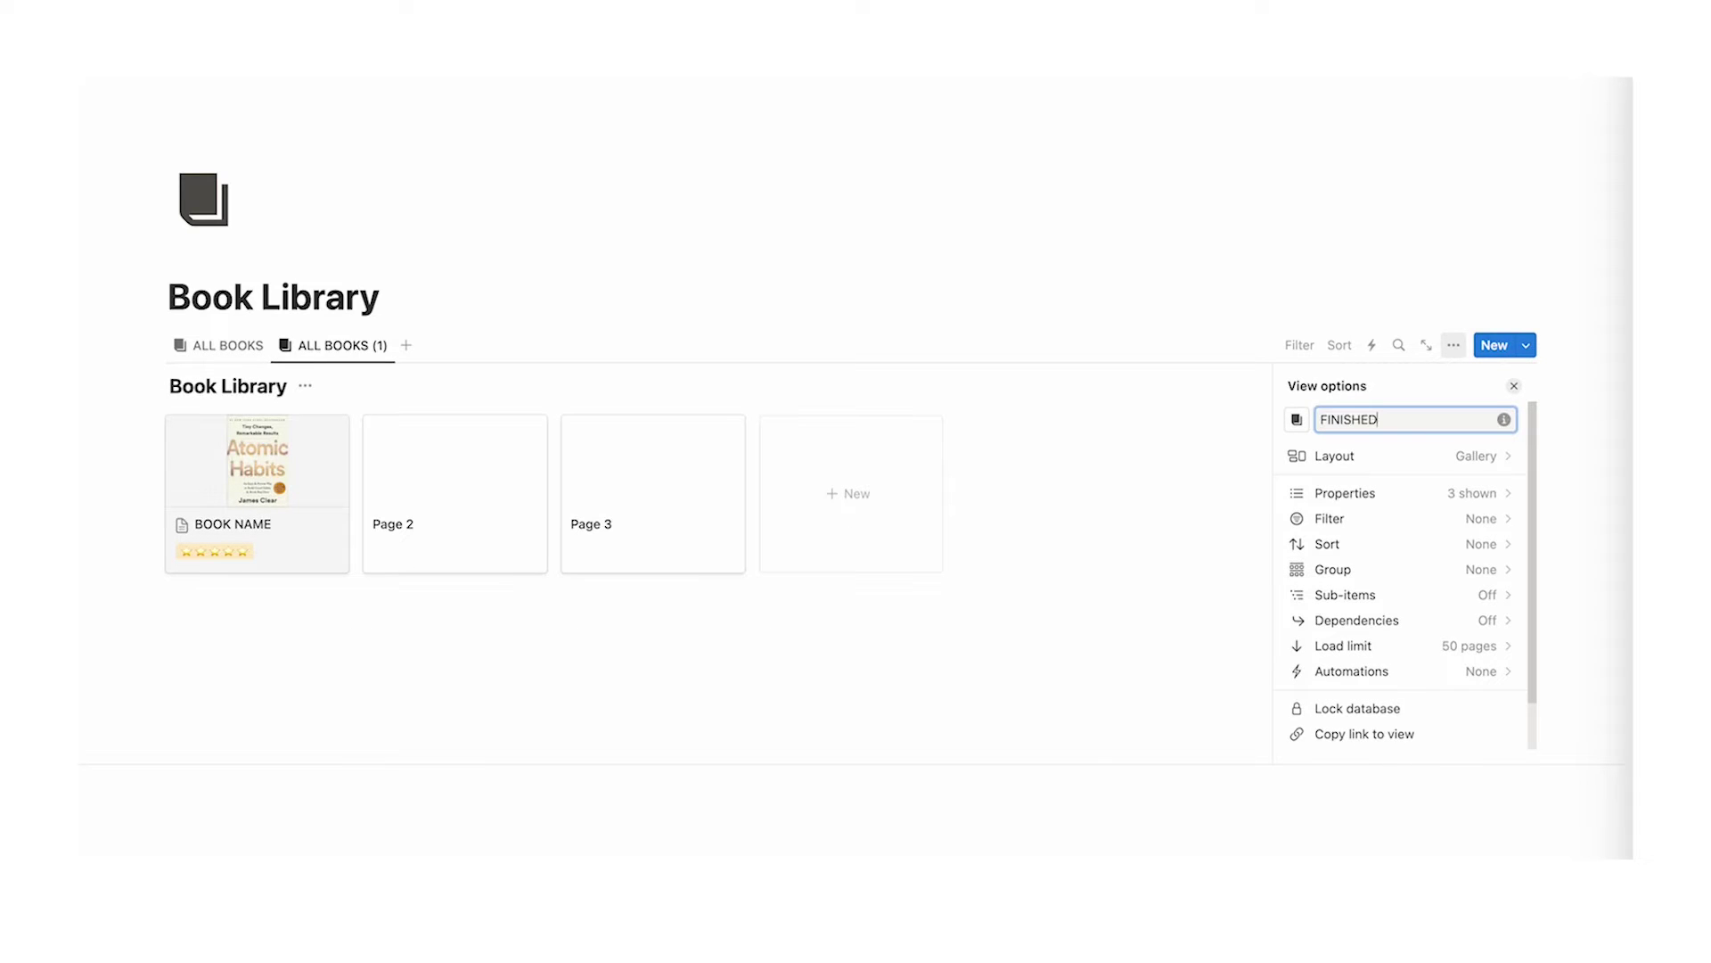
{"action": "left_click", "coordinate": [1298, 419]}
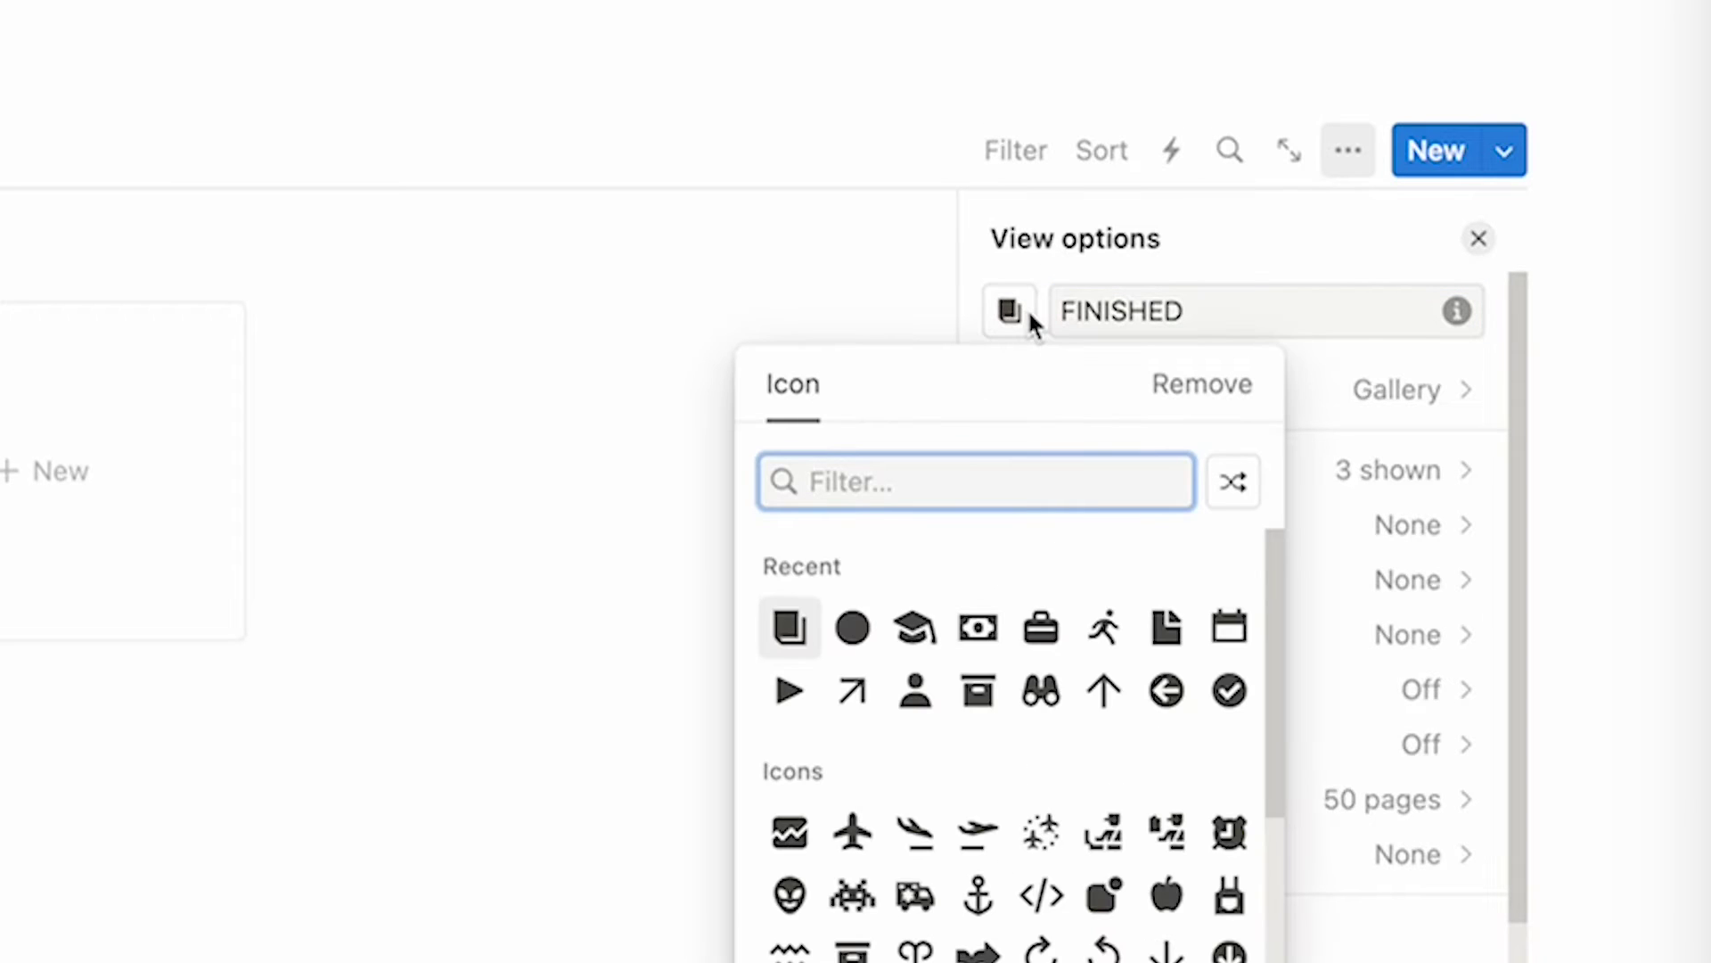
{"action": "type", "text": "che"}
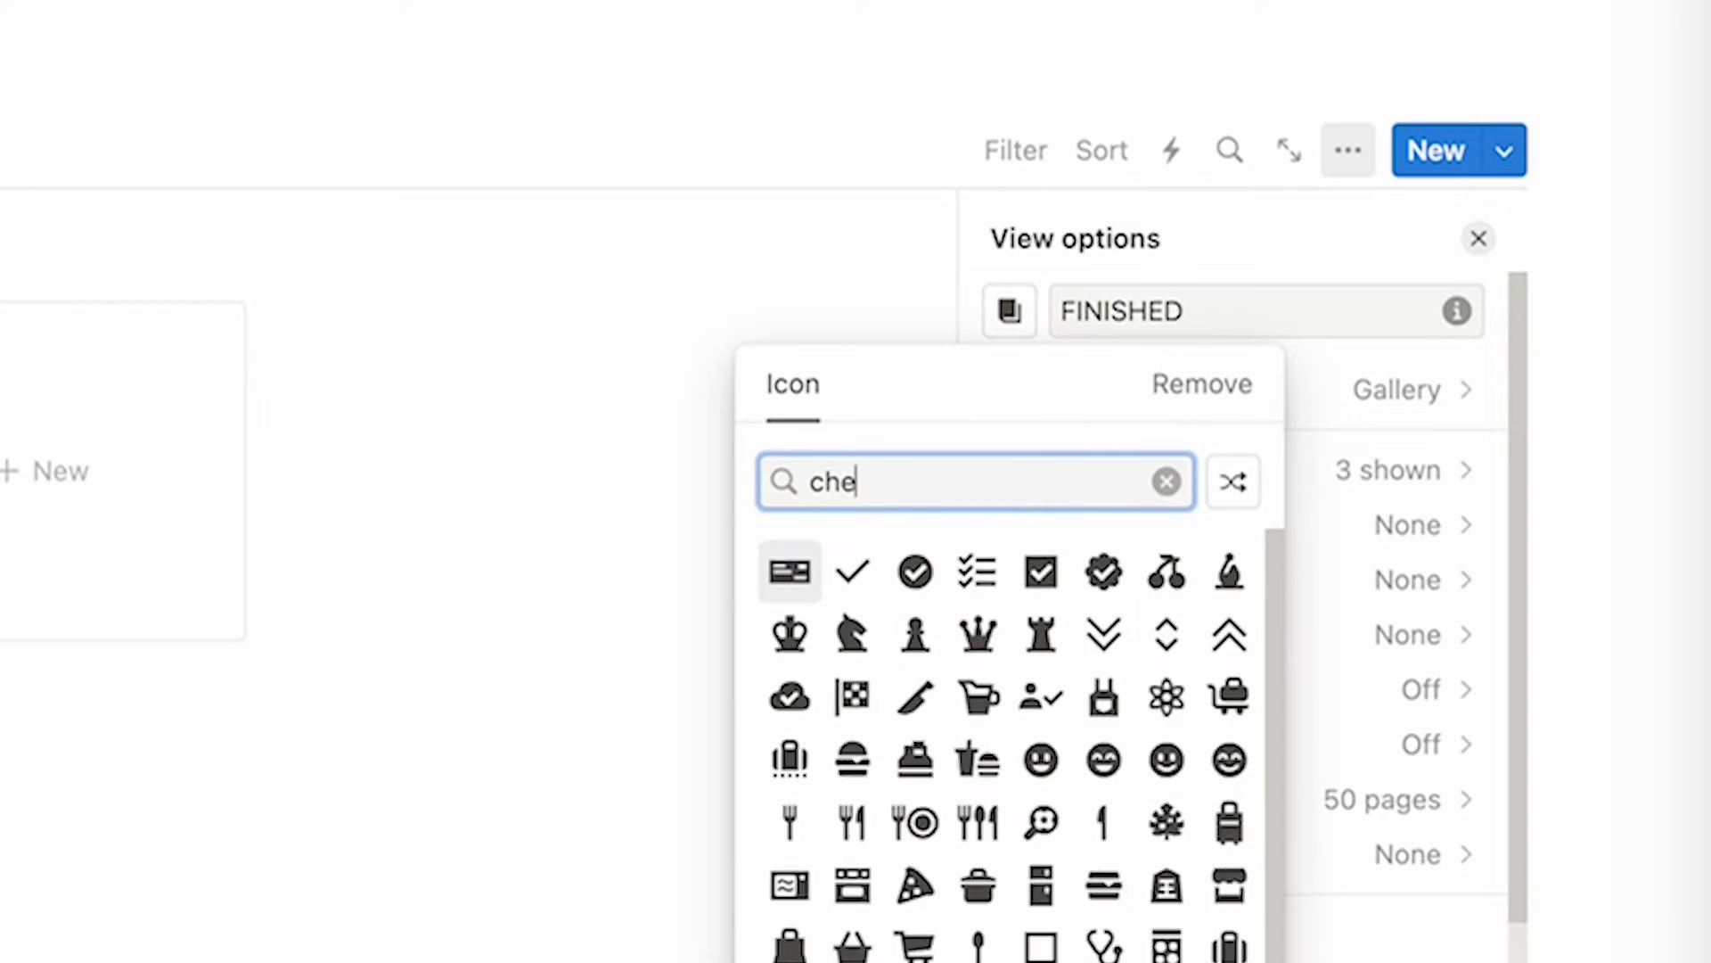
{"action": "left_click", "coordinate": [853, 570]}
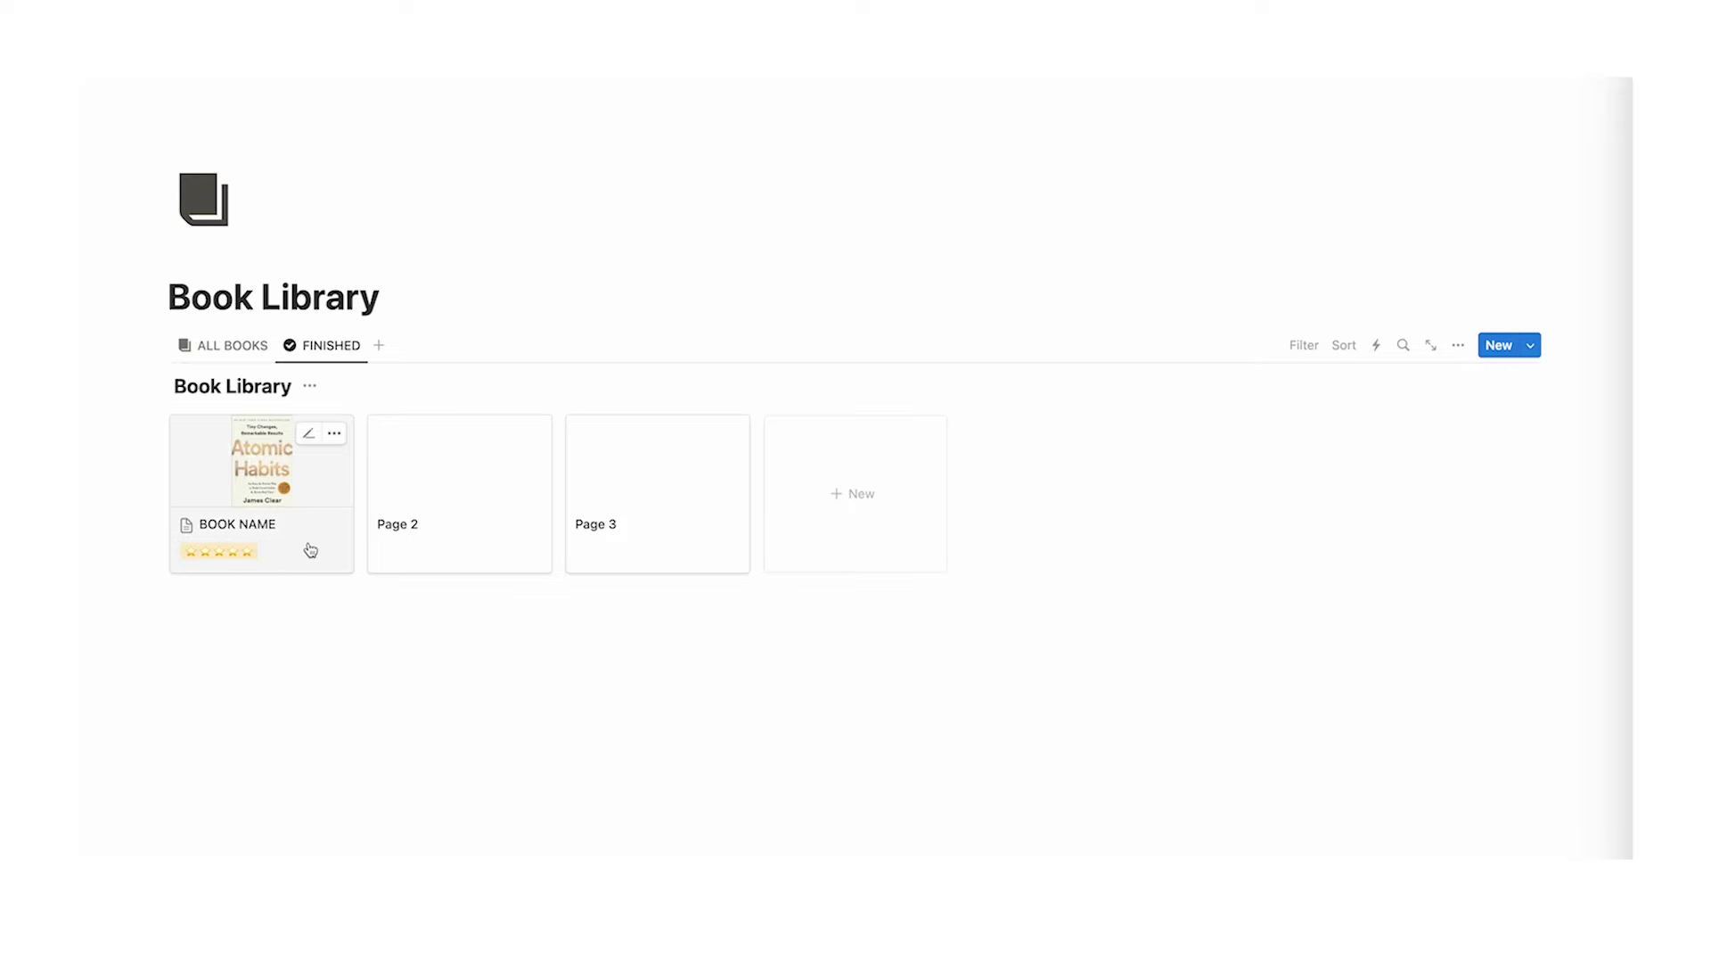
Step: Group the ALL BOOKS gallery view by the Status property
{"action": "left_click", "coordinate": [246, 353]}
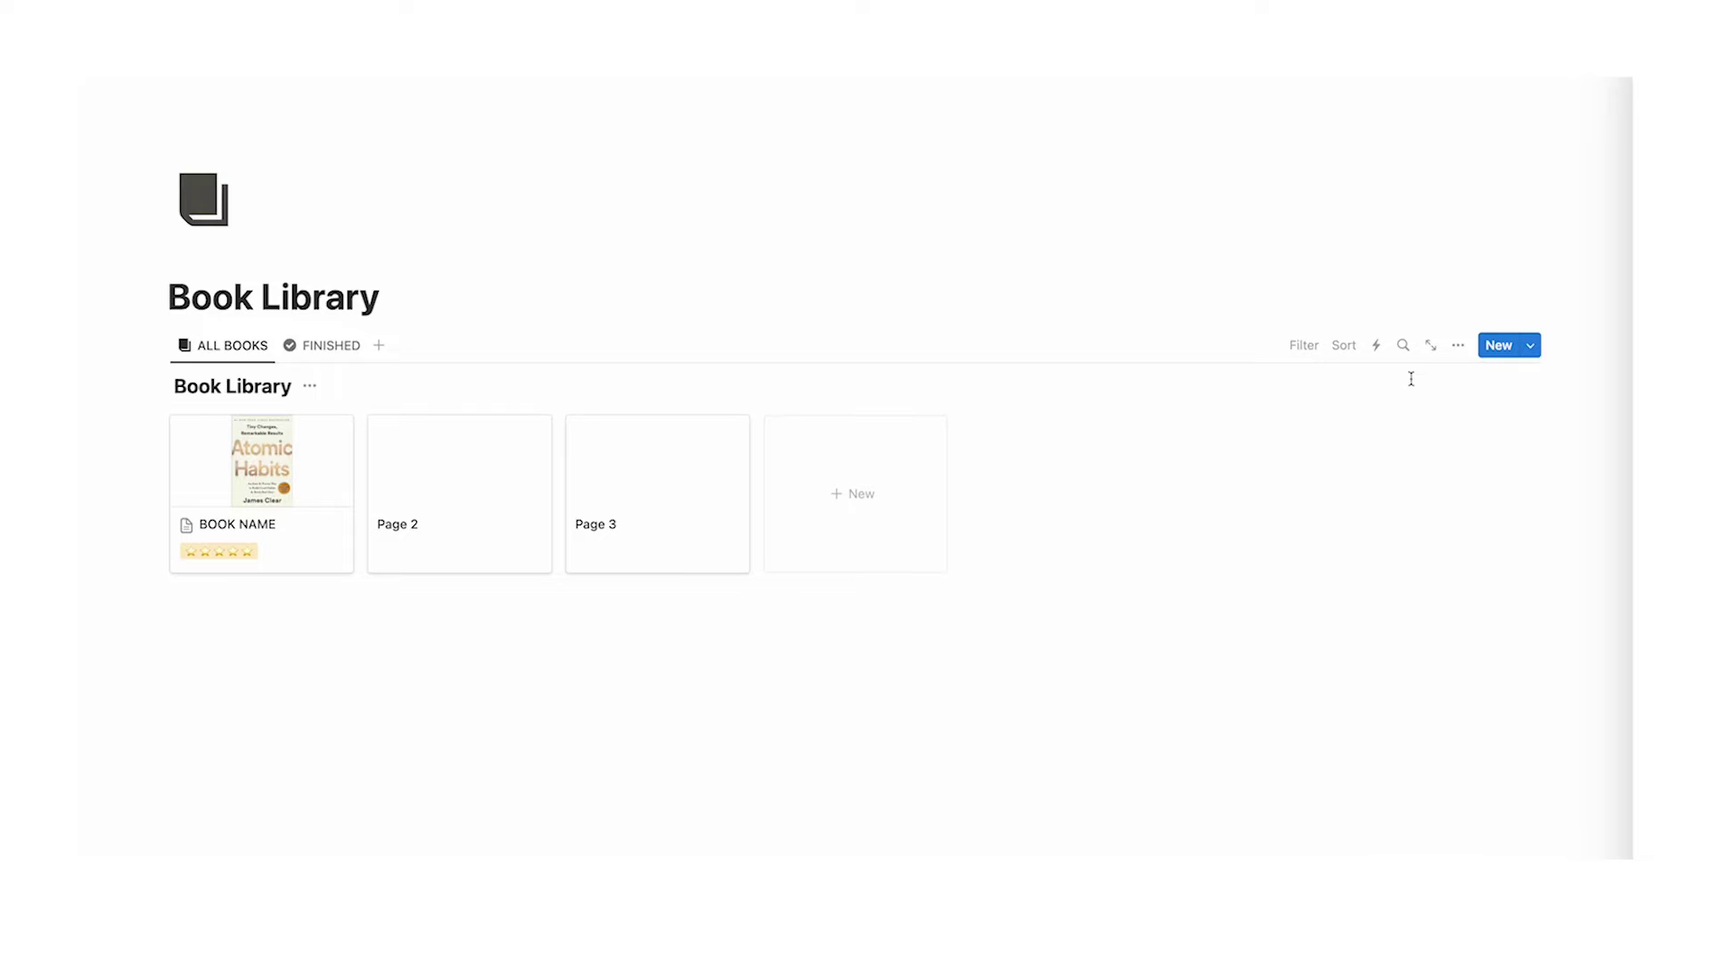
{"action": "left_click", "coordinate": [1458, 345]}
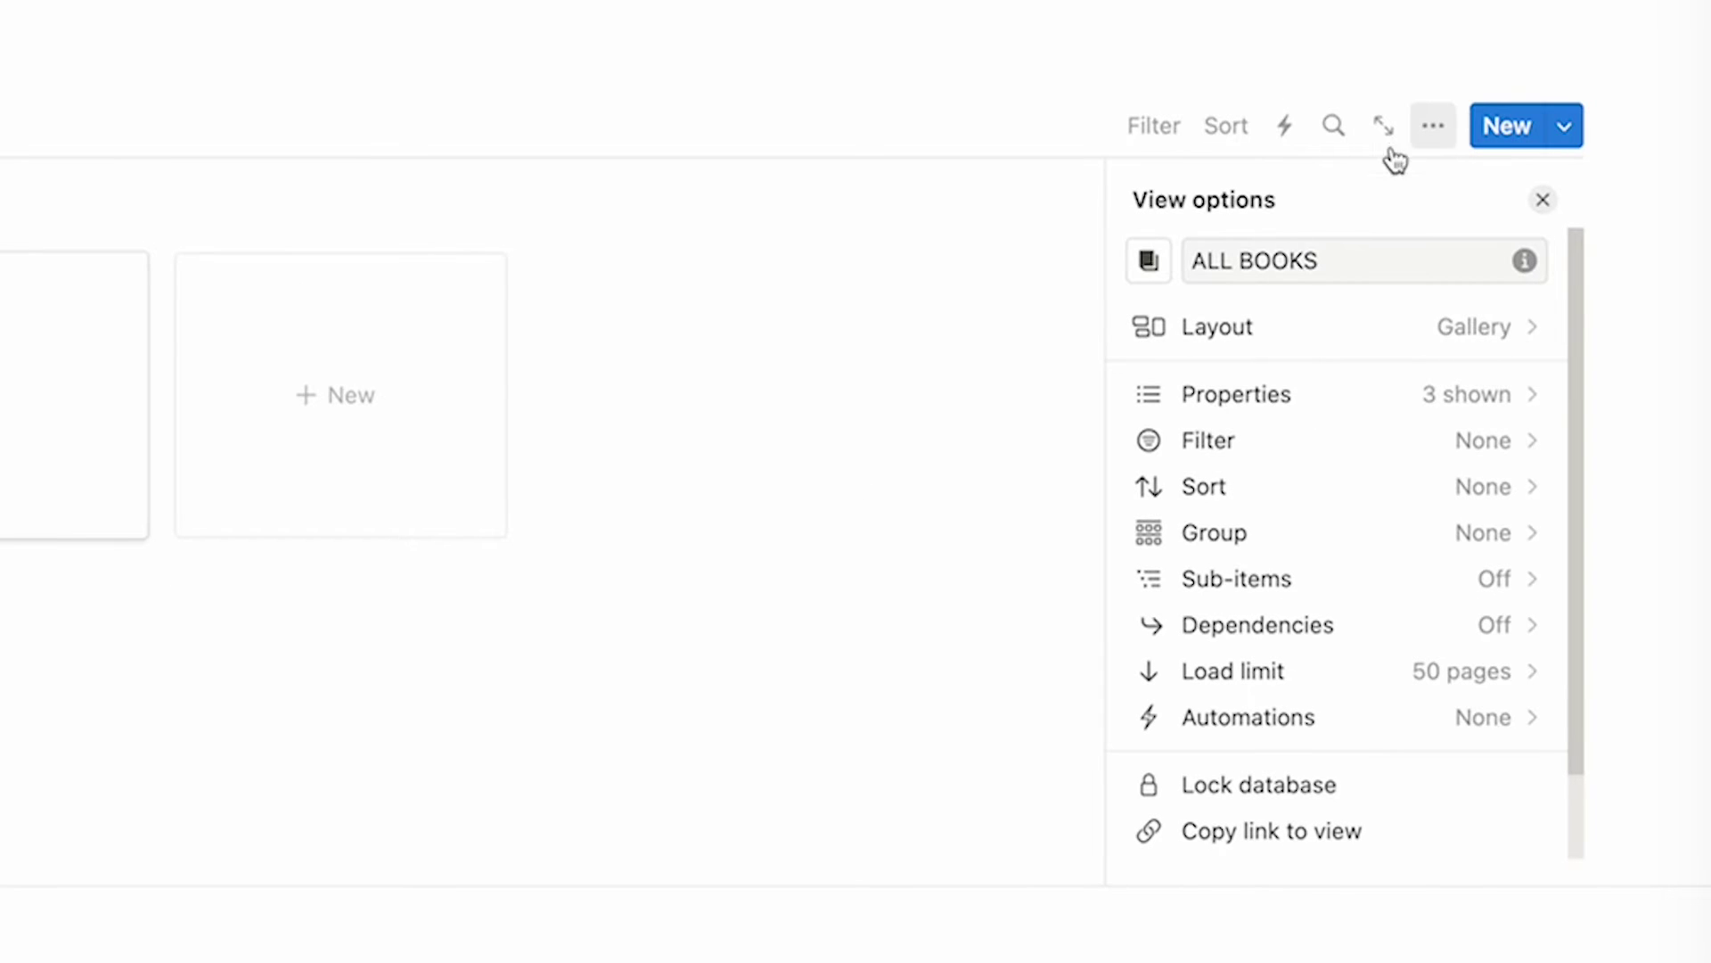
{"action": "left_click", "coordinate": [1326, 533]}
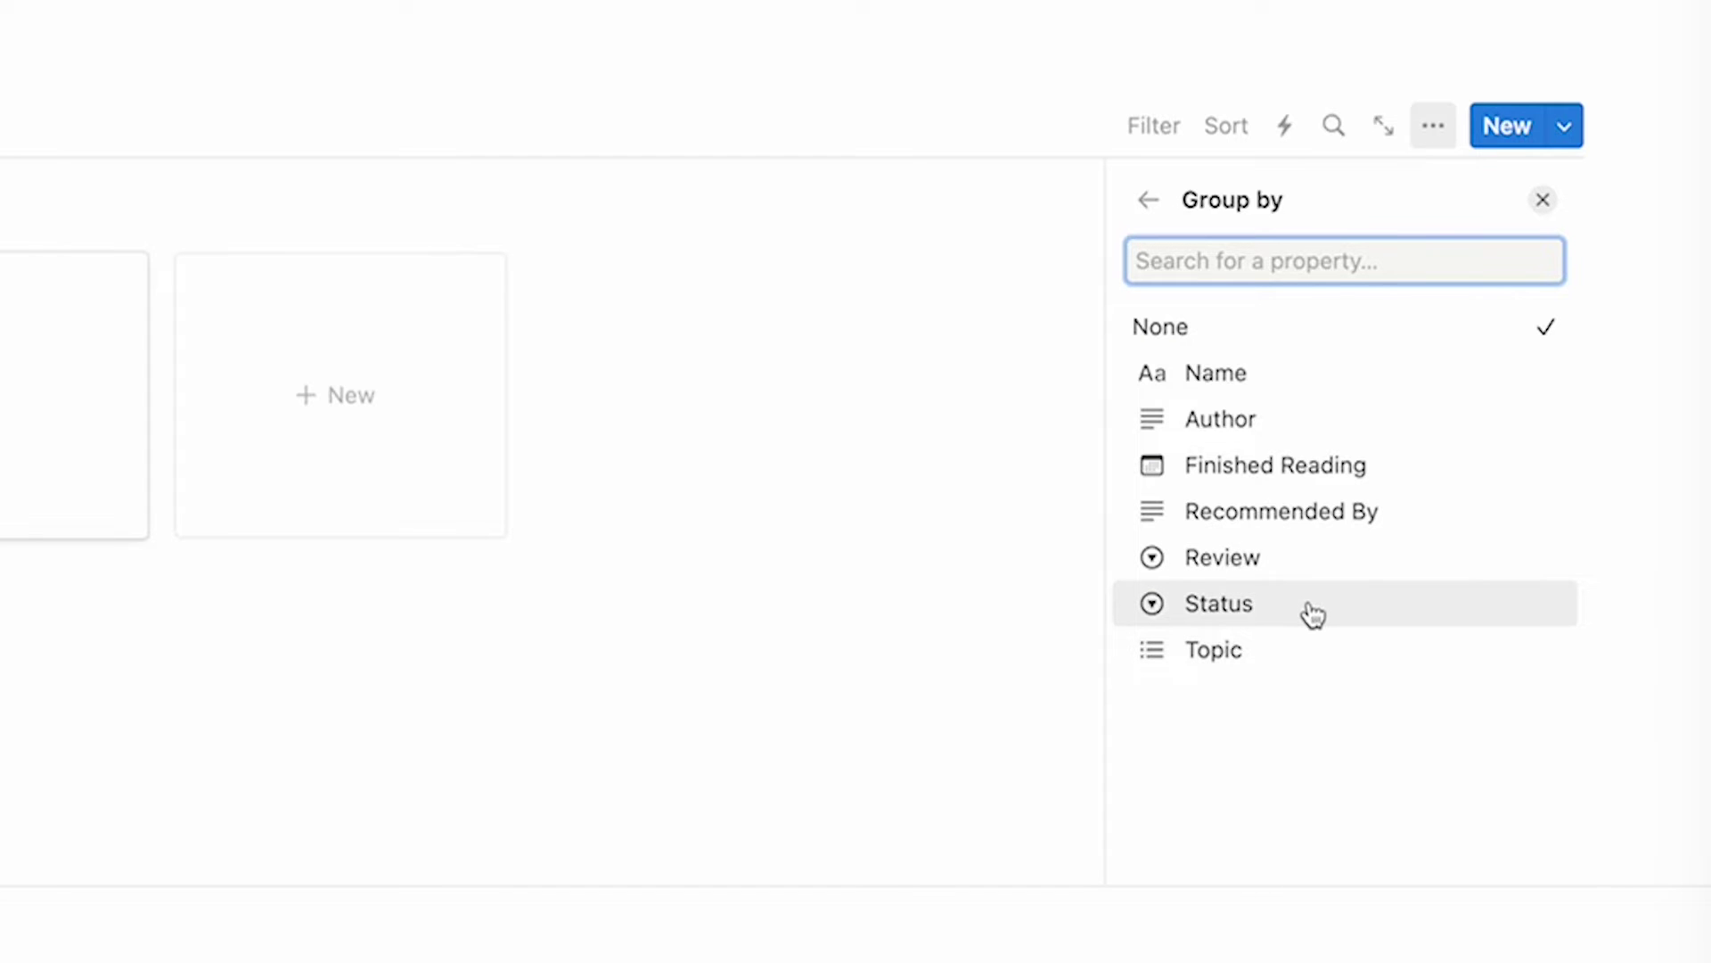
{"action": "left_click", "coordinate": [1313, 614]}
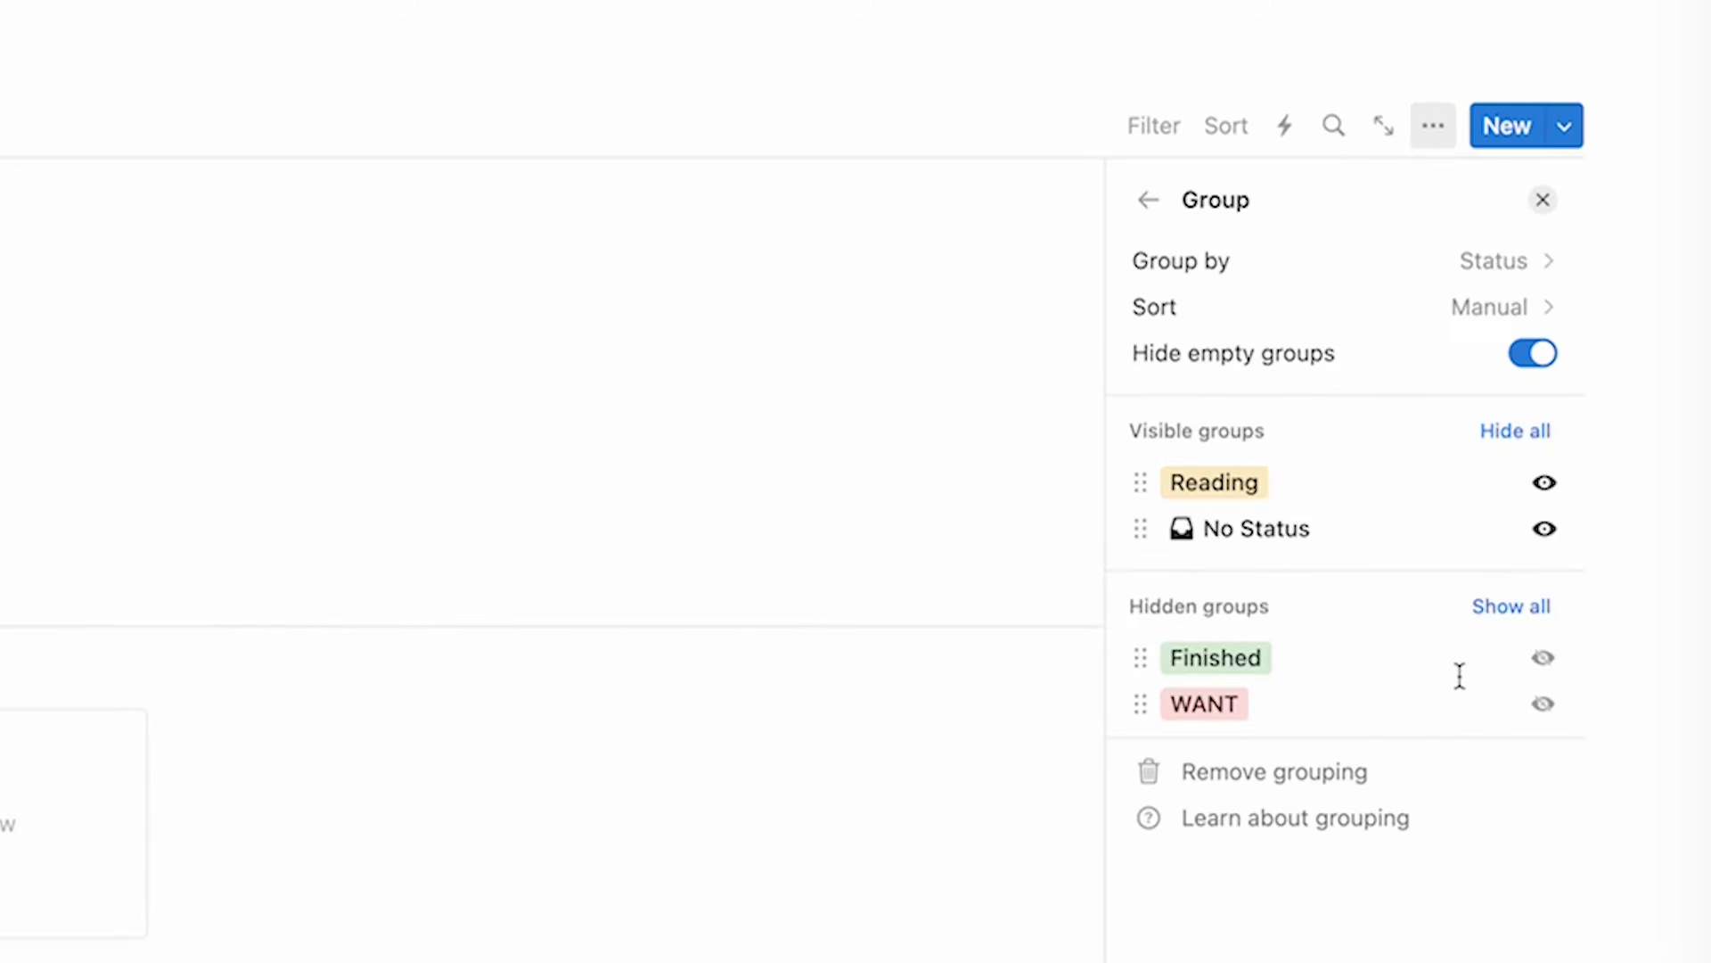
Step: Show the hidden Finished and WANT groups and order the groups as Reading, WANT, Finished, No Status
{"action": "left_click", "coordinate": [1548, 663]}
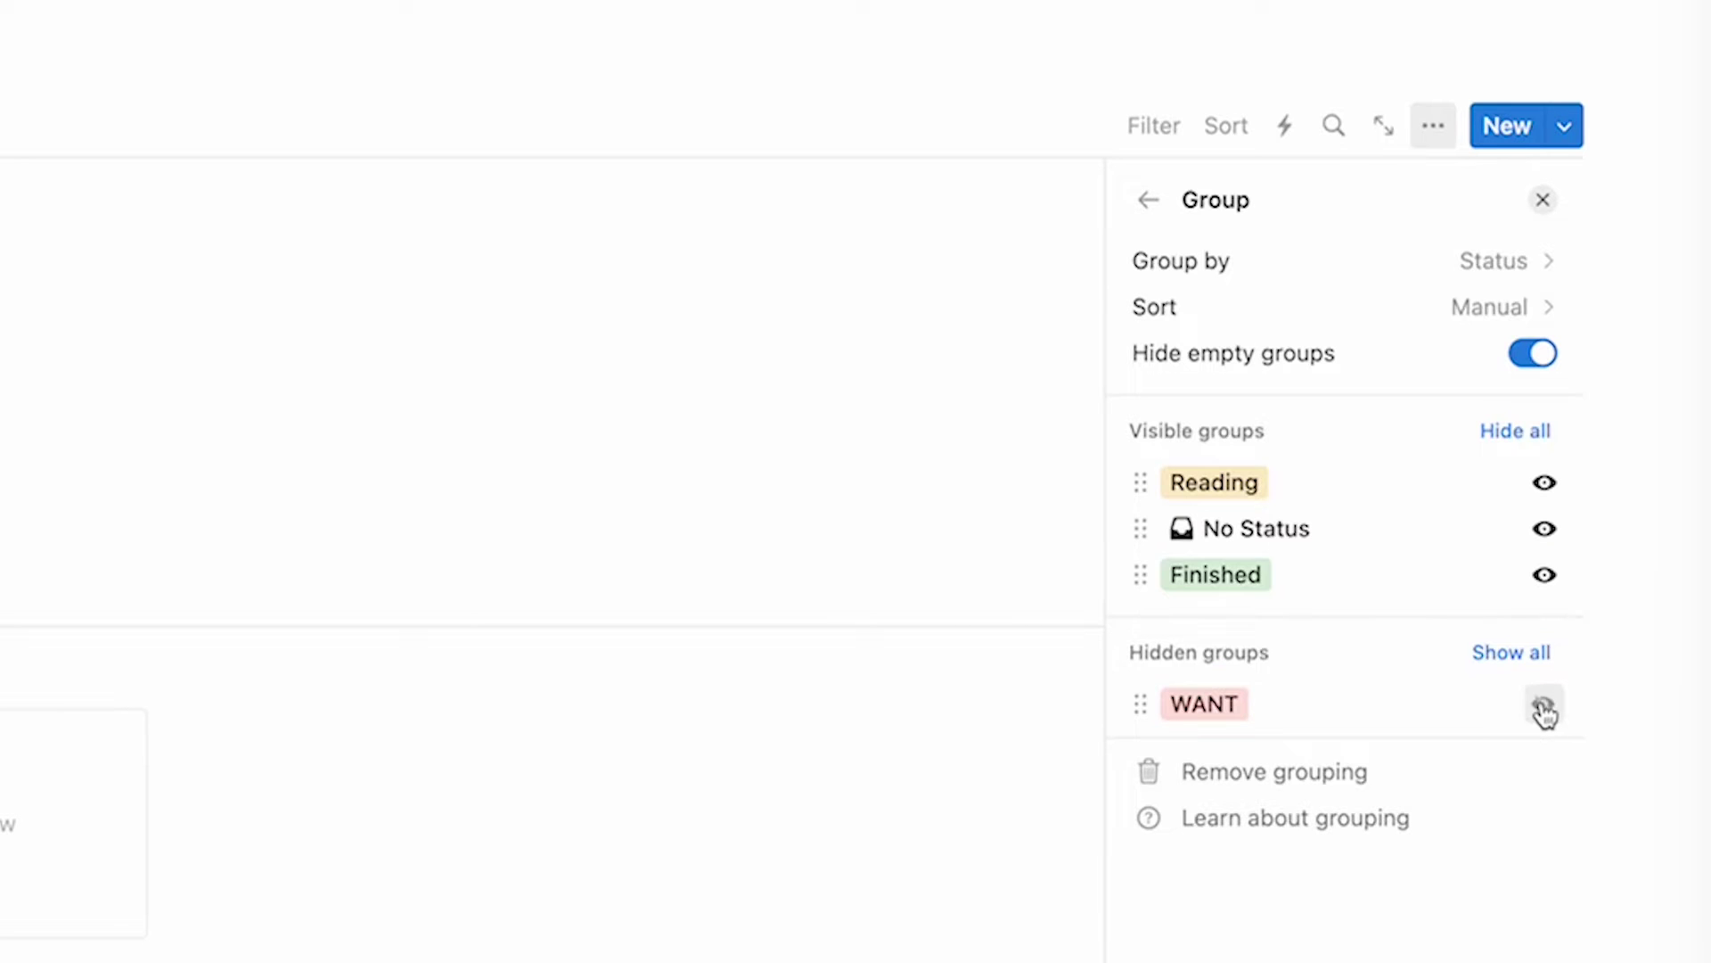
{"action": "left_click", "coordinate": [1543, 704]}
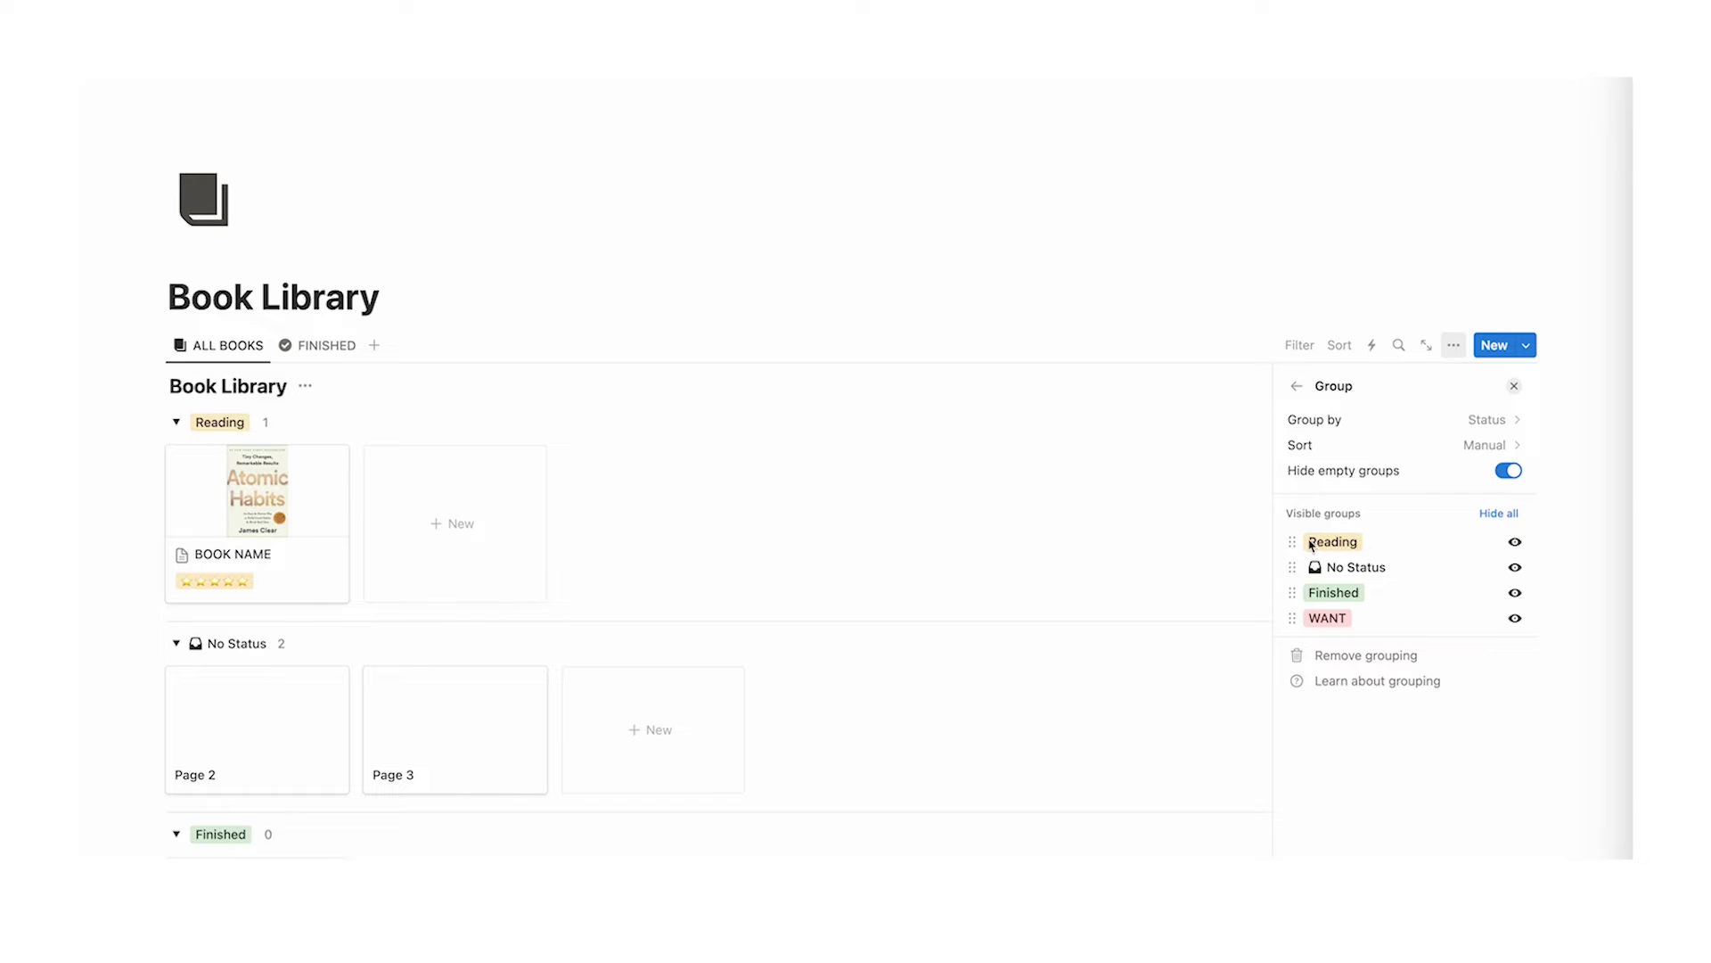
{"action": "mouse_move", "coordinate": [1293, 622]}
{"action": "left_mouse_down"}
{"action": "mouse_move", "coordinate": [1293, 568]}
{"action": "mouse_move", "coordinate": [1293, 593]}
{"action": "left_mouse_up"}
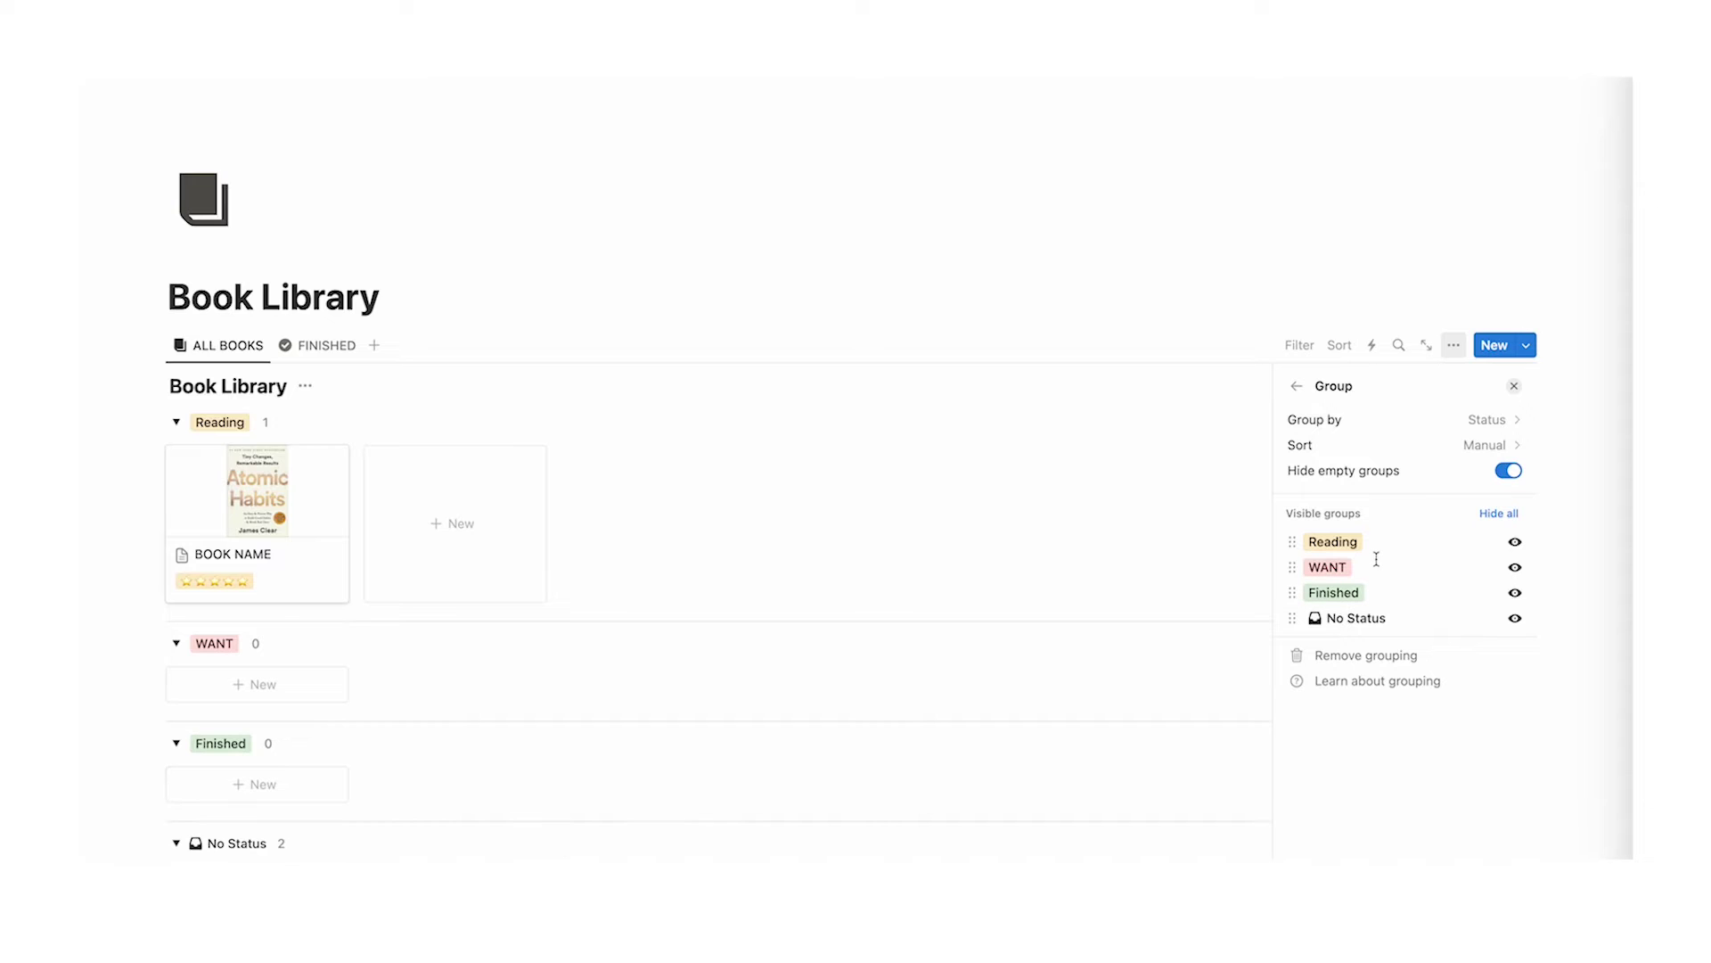
{"action": "left_click", "coordinate": [745, 398]}
Step: Create a blank book page in the WANT group and another in the Finished group, leaving both untitled
{"action": "scroll", "coordinate": [746, 398], "scroll_direction": "down", "scroll_amount": 4}
{"action": "scroll", "coordinate": [489, 394], "scroll_direction": "up", "scroll_amount": 2}
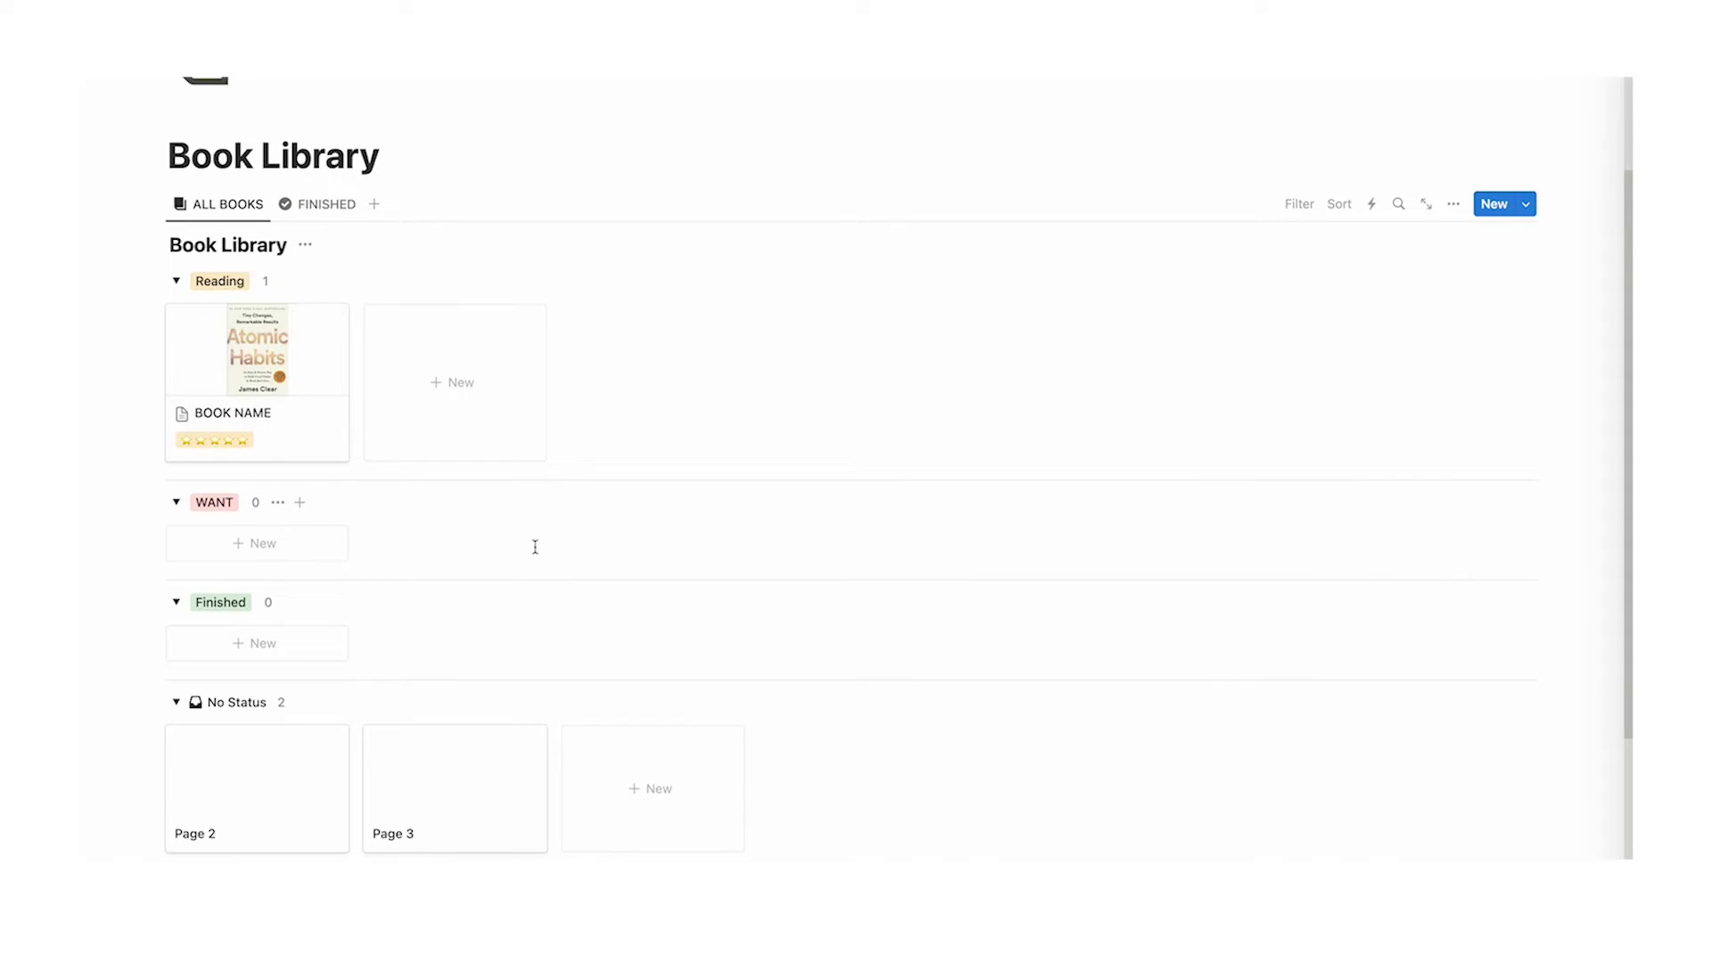
{"action": "left_click", "coordinate": [298, 551]}
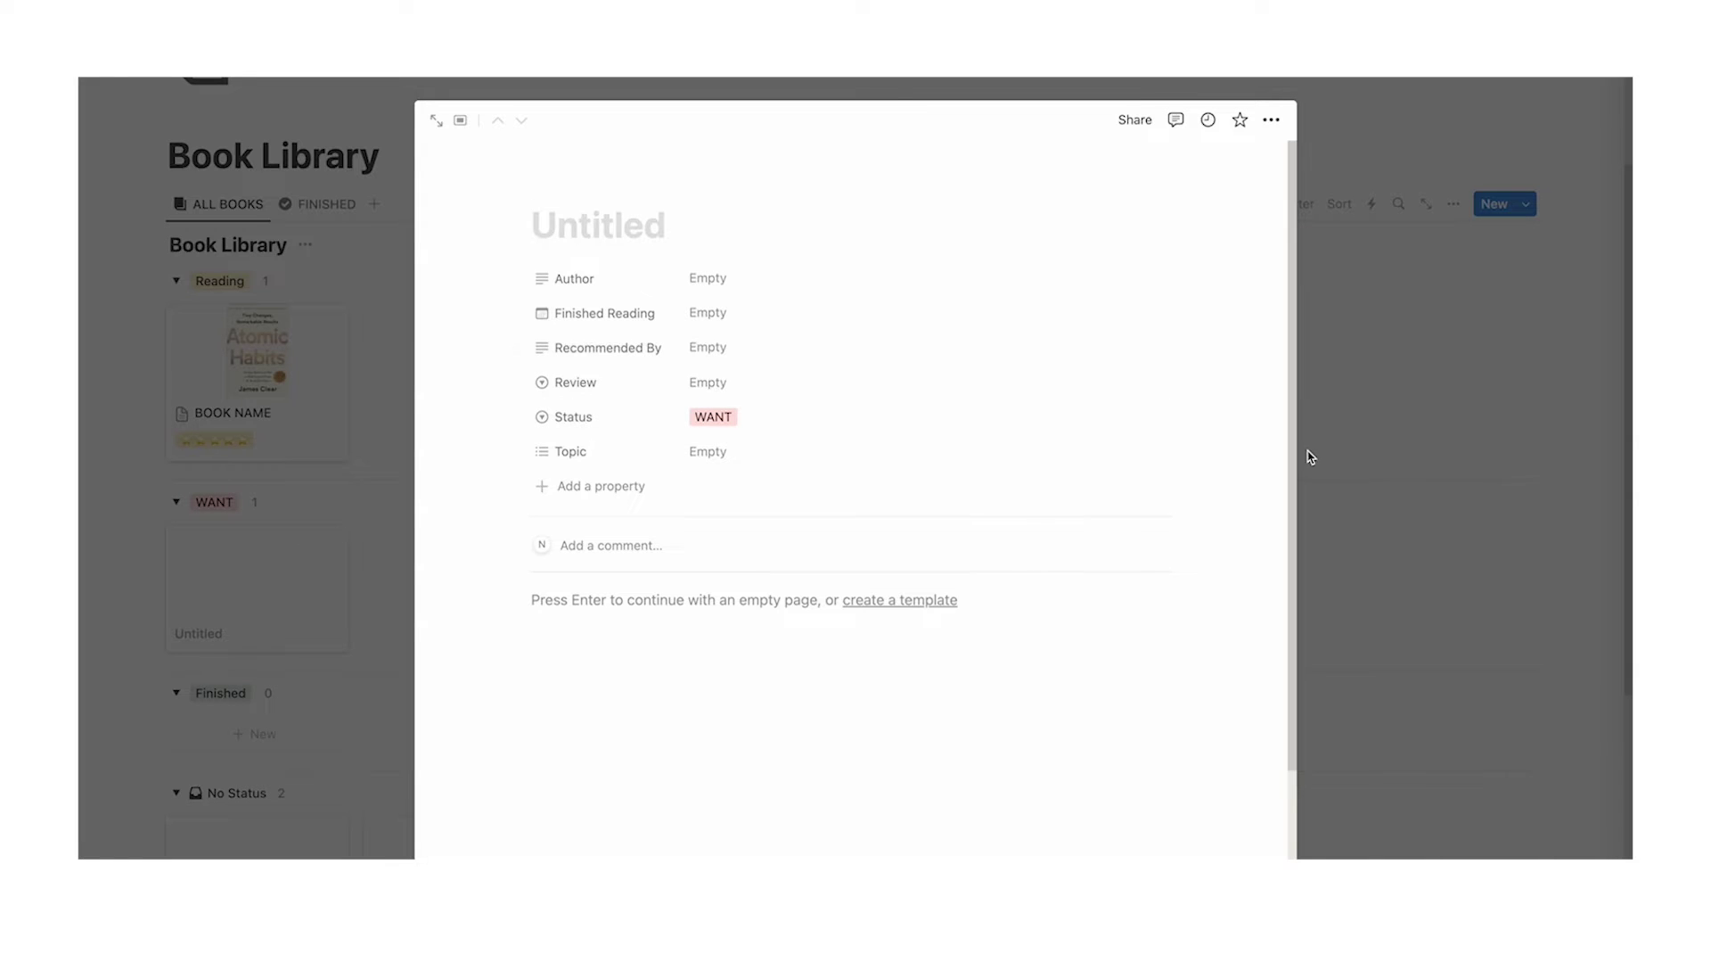
{"action": "left_click", "coordinate": [1307, 454]}
{"action": "scroll", "coordinate": [321, 516], "scroll_direction": "down", "scroll_amount": 3}
{"action": "left_click", "coordinate": [296, 591]}
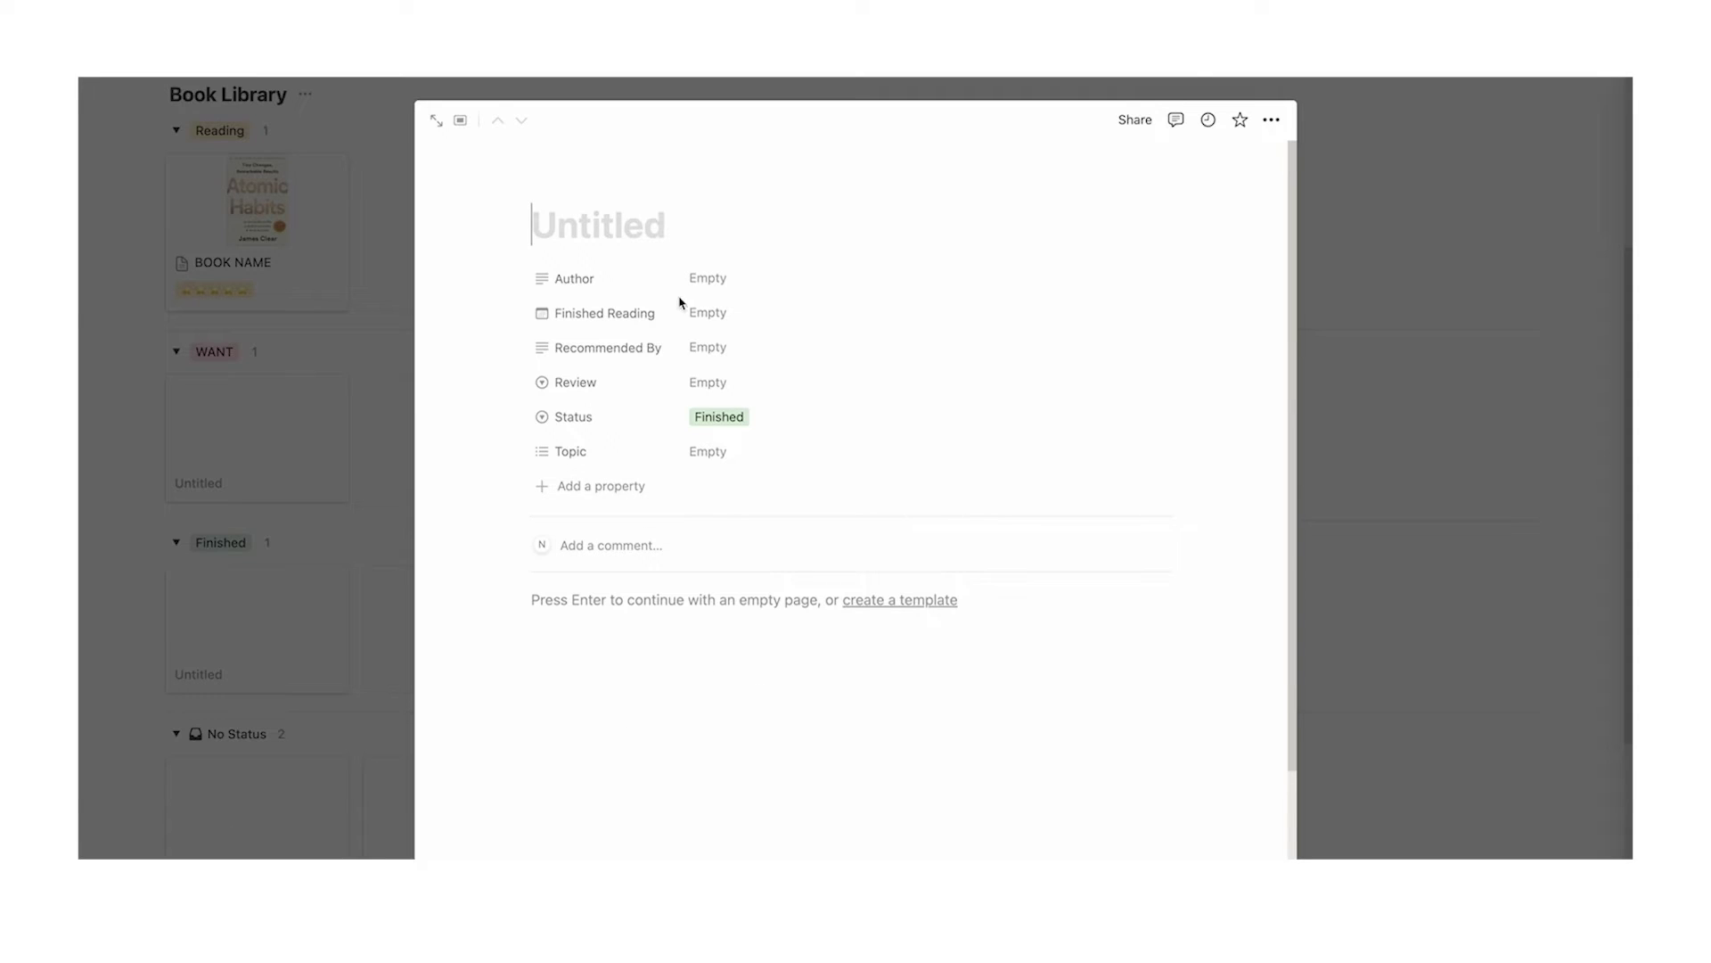
{"action": "left_click", "coordinate": [1424, 431]}
{"action": "scroll", "coordinate": [557, 533], "scroll_direction": "up", "scroll_amount": 3}
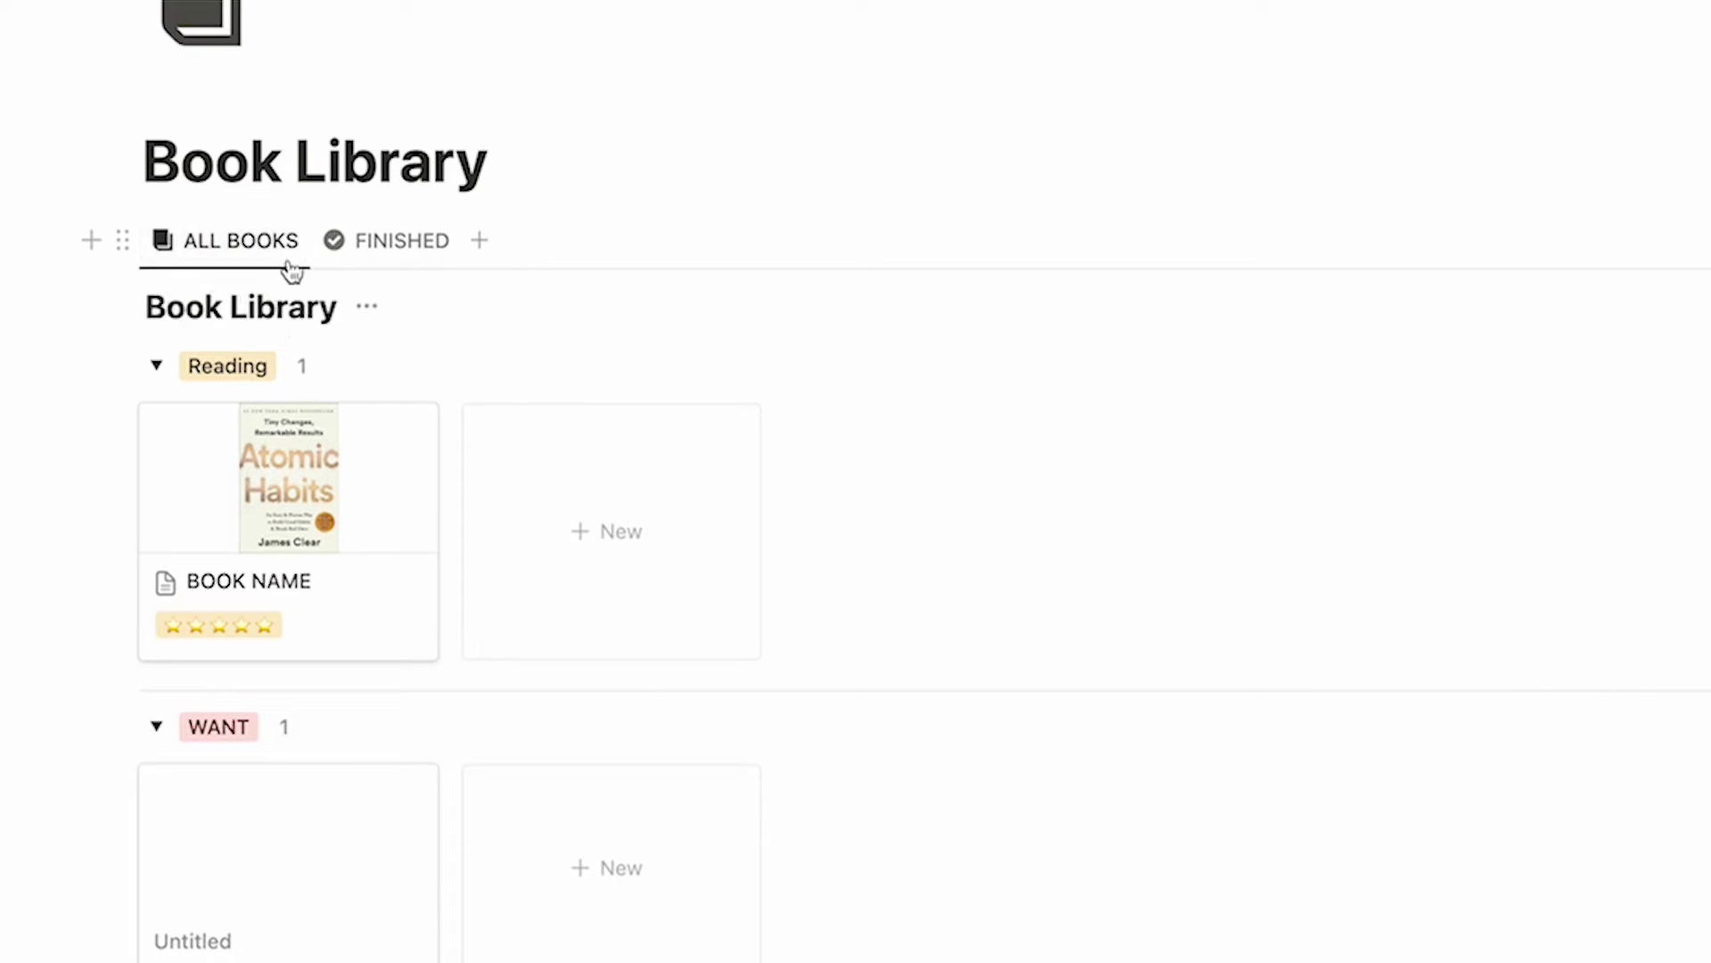
Step: Duplicate the ALL BOOKS view and name the copy TOPICS
{"action": "left_click", "coordinate": [289, 252]}
{"action": "left_click", "coordinate": [289, 463]}
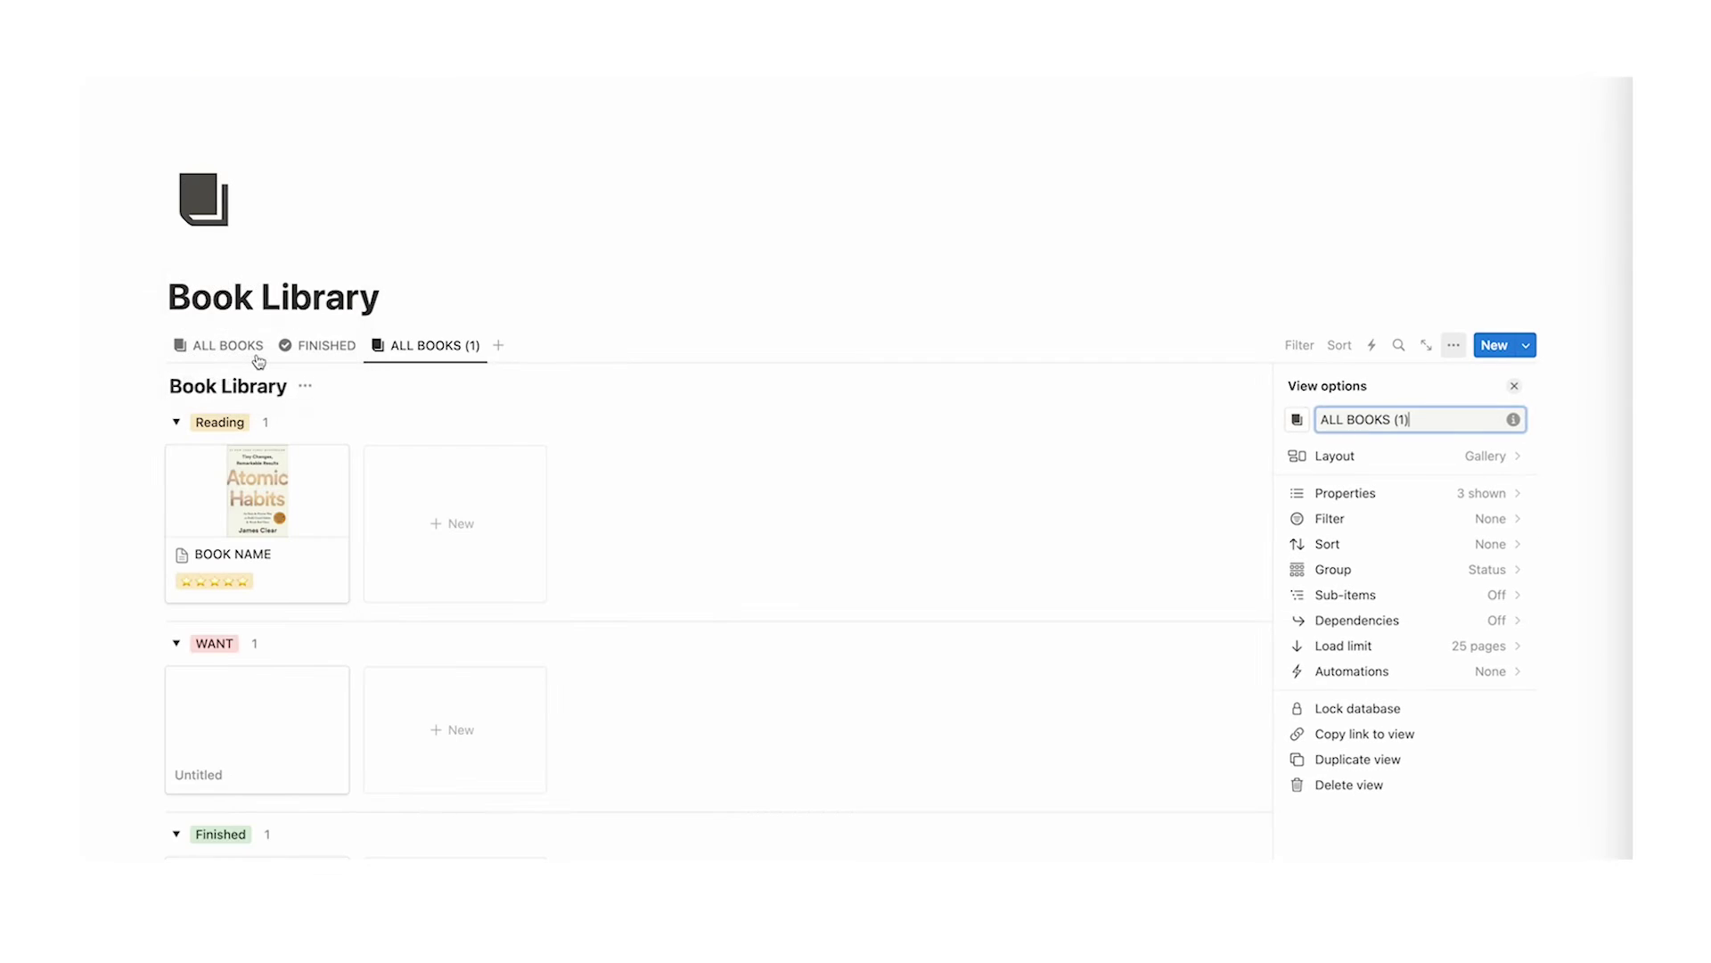
{"action": "key", "text": "BackSpace"}
{"action": "type", "text": "TOPICS"}
Step: Group the TOPICS view by Topic and move the Productivity group above Finance
{"action": "left_click", "coordinate": [1228, 615]}
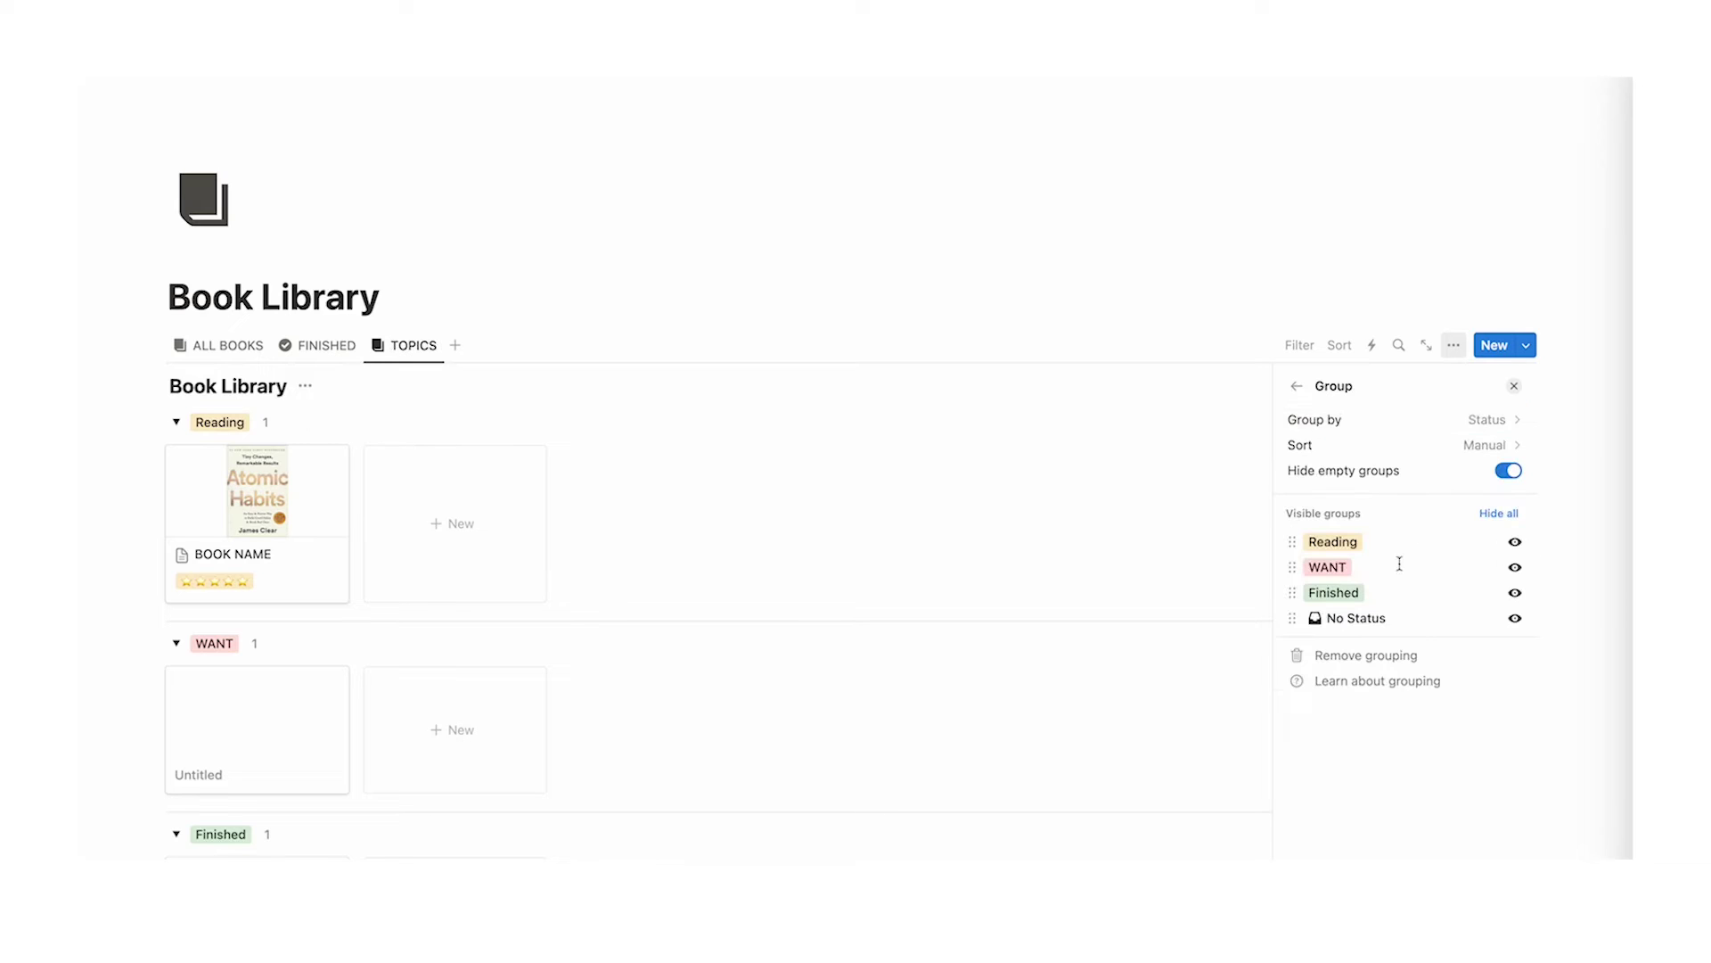
{"action": "left_click", "coordinate": [1421, 420]}
{"action": "left_click", "coordinate": [1379, 635]}
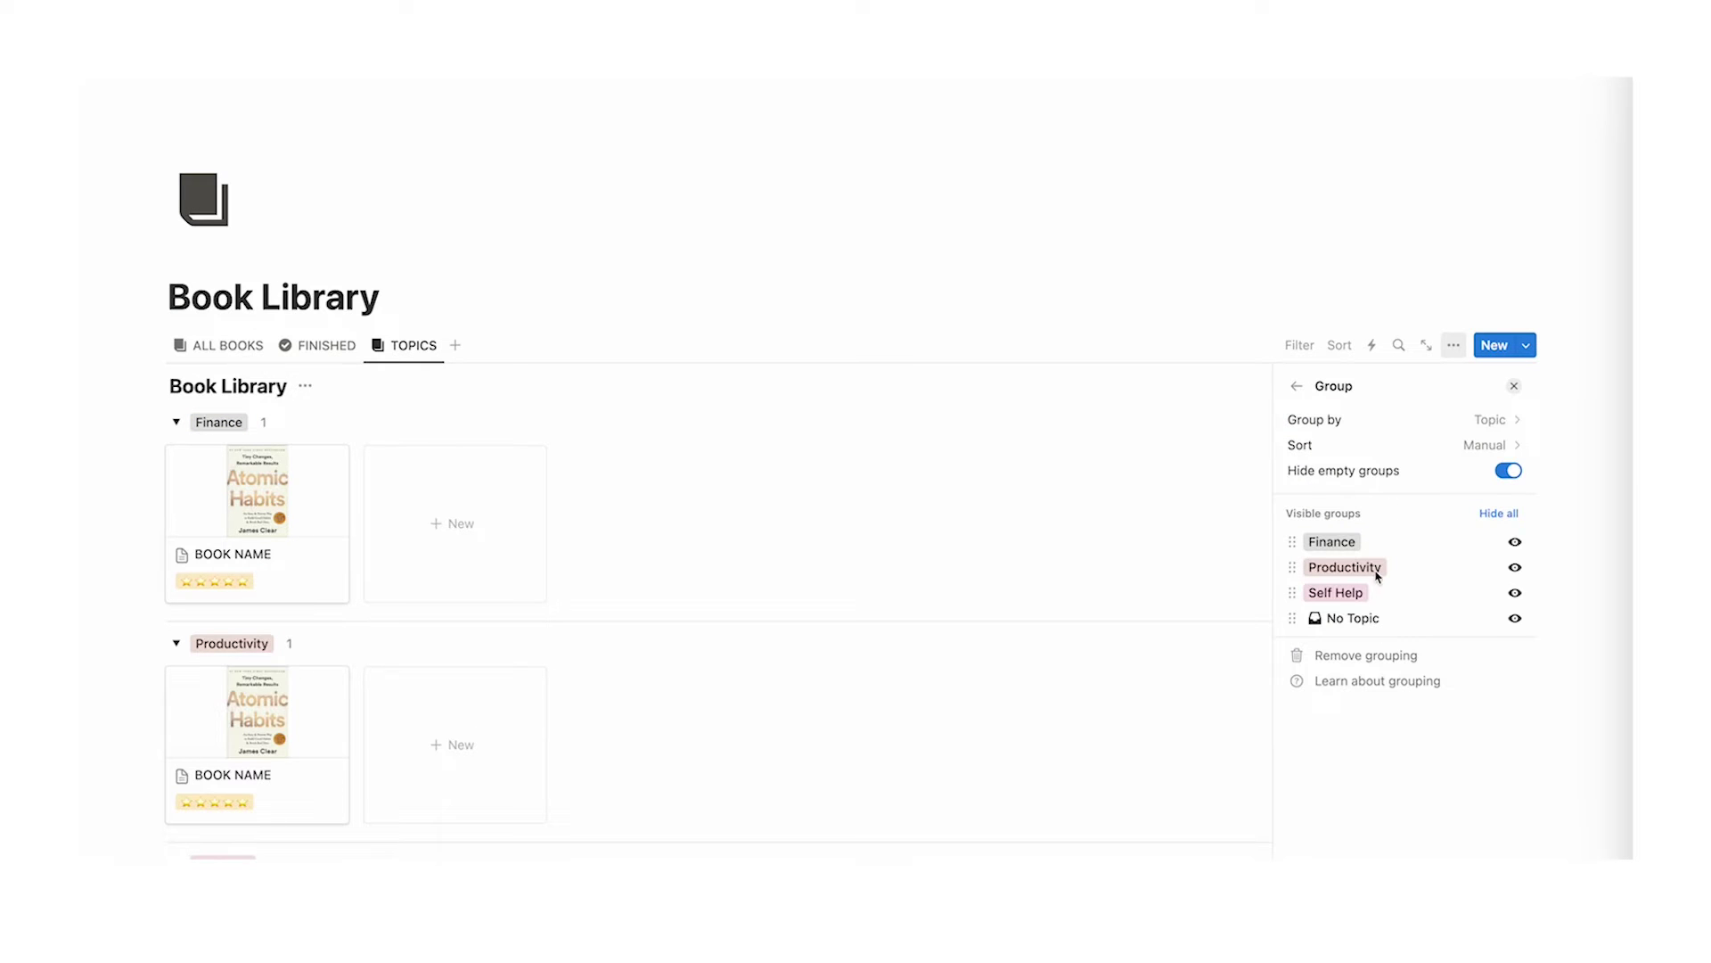
{"action": "left_click_drag", "start_coordinate": [1296, 568], "coordinate": [1294, 543]}
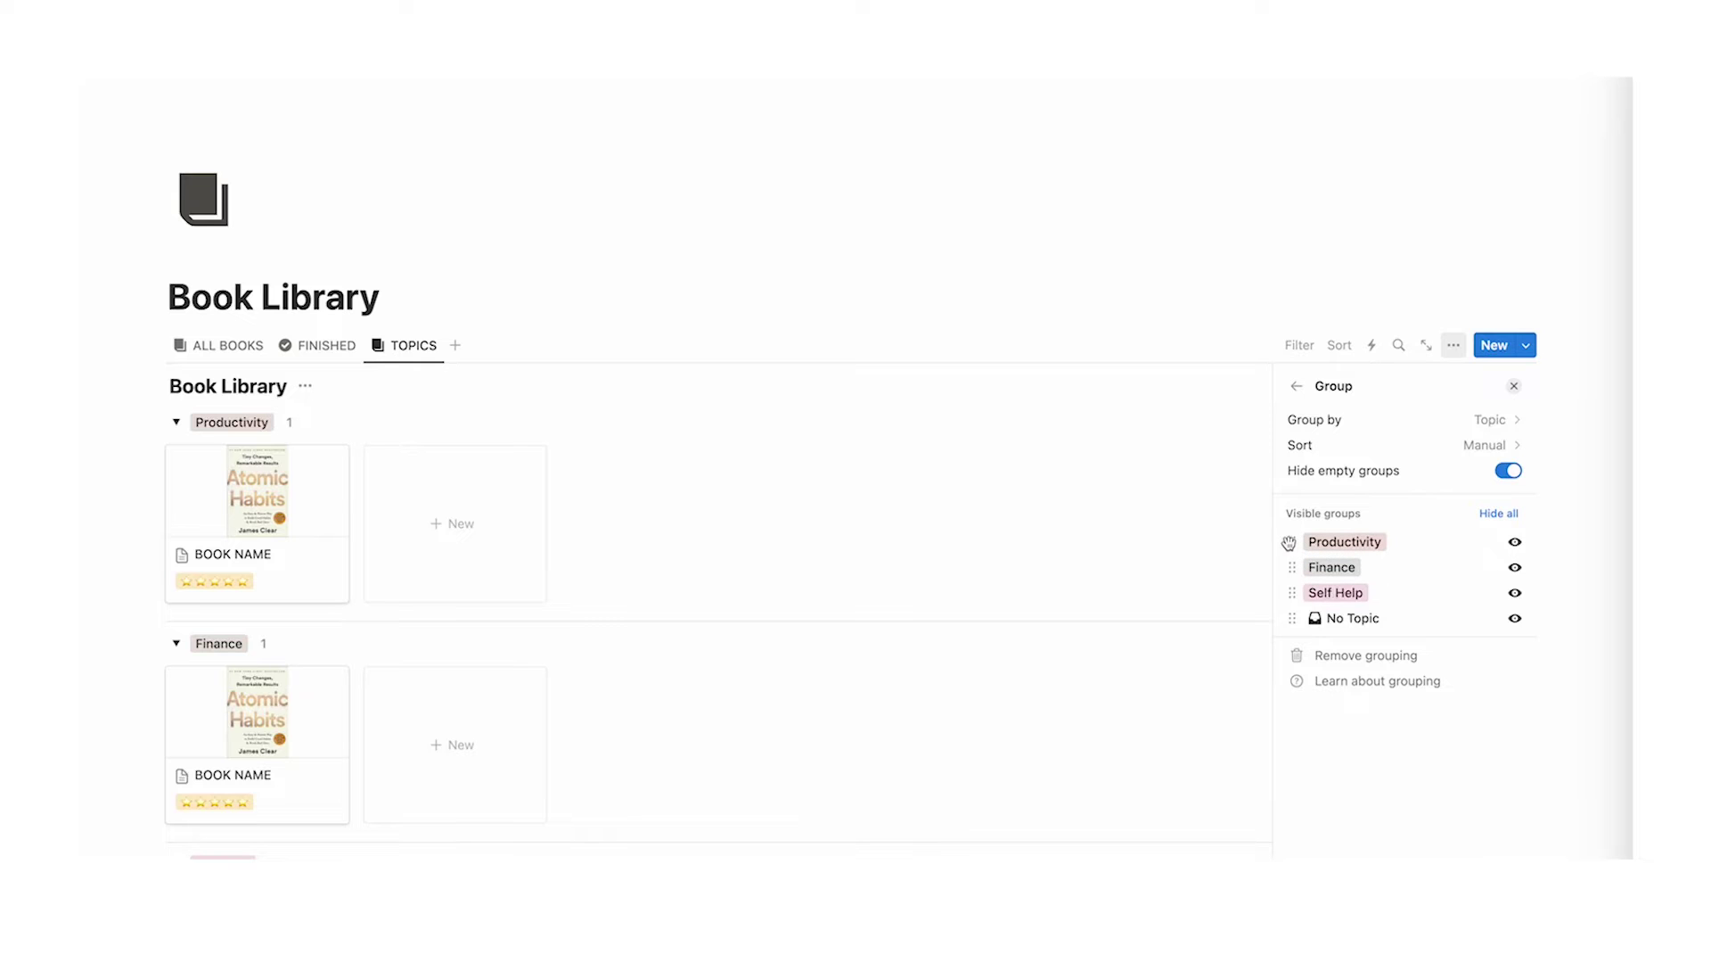
{"action": "left_click", "coordinate": [1515, 387]}
Step: Remove the Self Help and Finance topics from the BOOK NAME page, keeping only Productivity, and return to the gallery
{"action": "scroll", "coordinate": [719, 316], "scroll_direction": "down", "scroll_amount": 3}
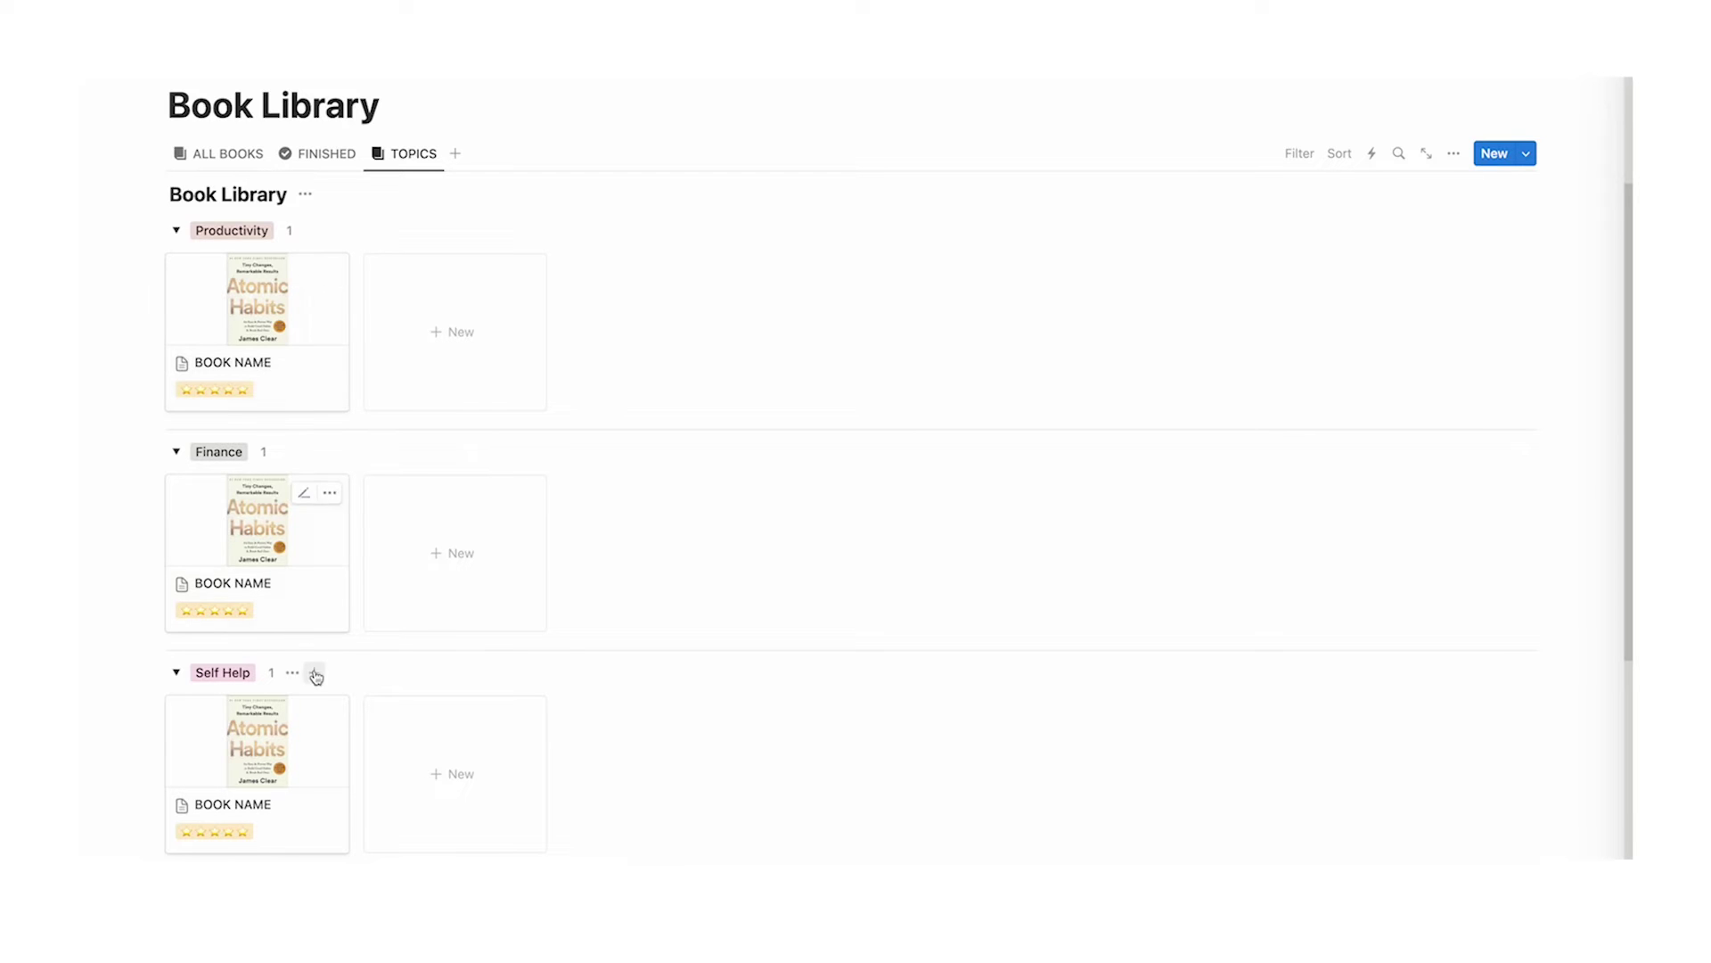
{"action": "left_click", "coordinate": [347, 342]}
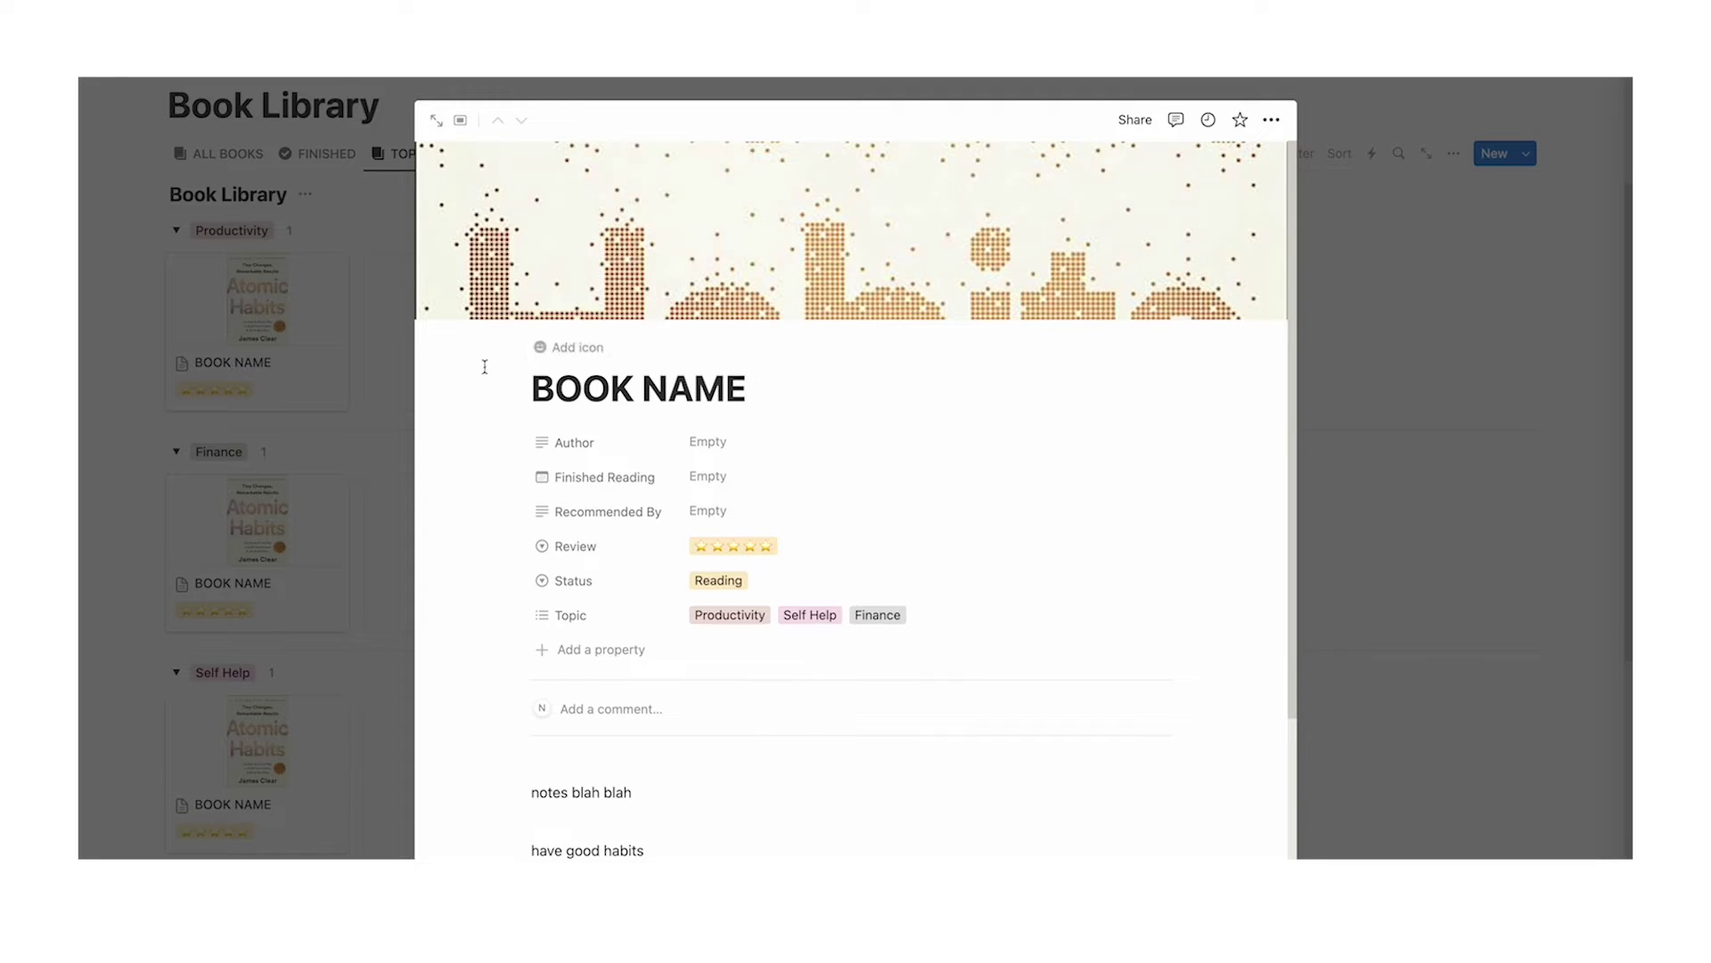
{"action": "left_click", "coordinate": [820, 624]}
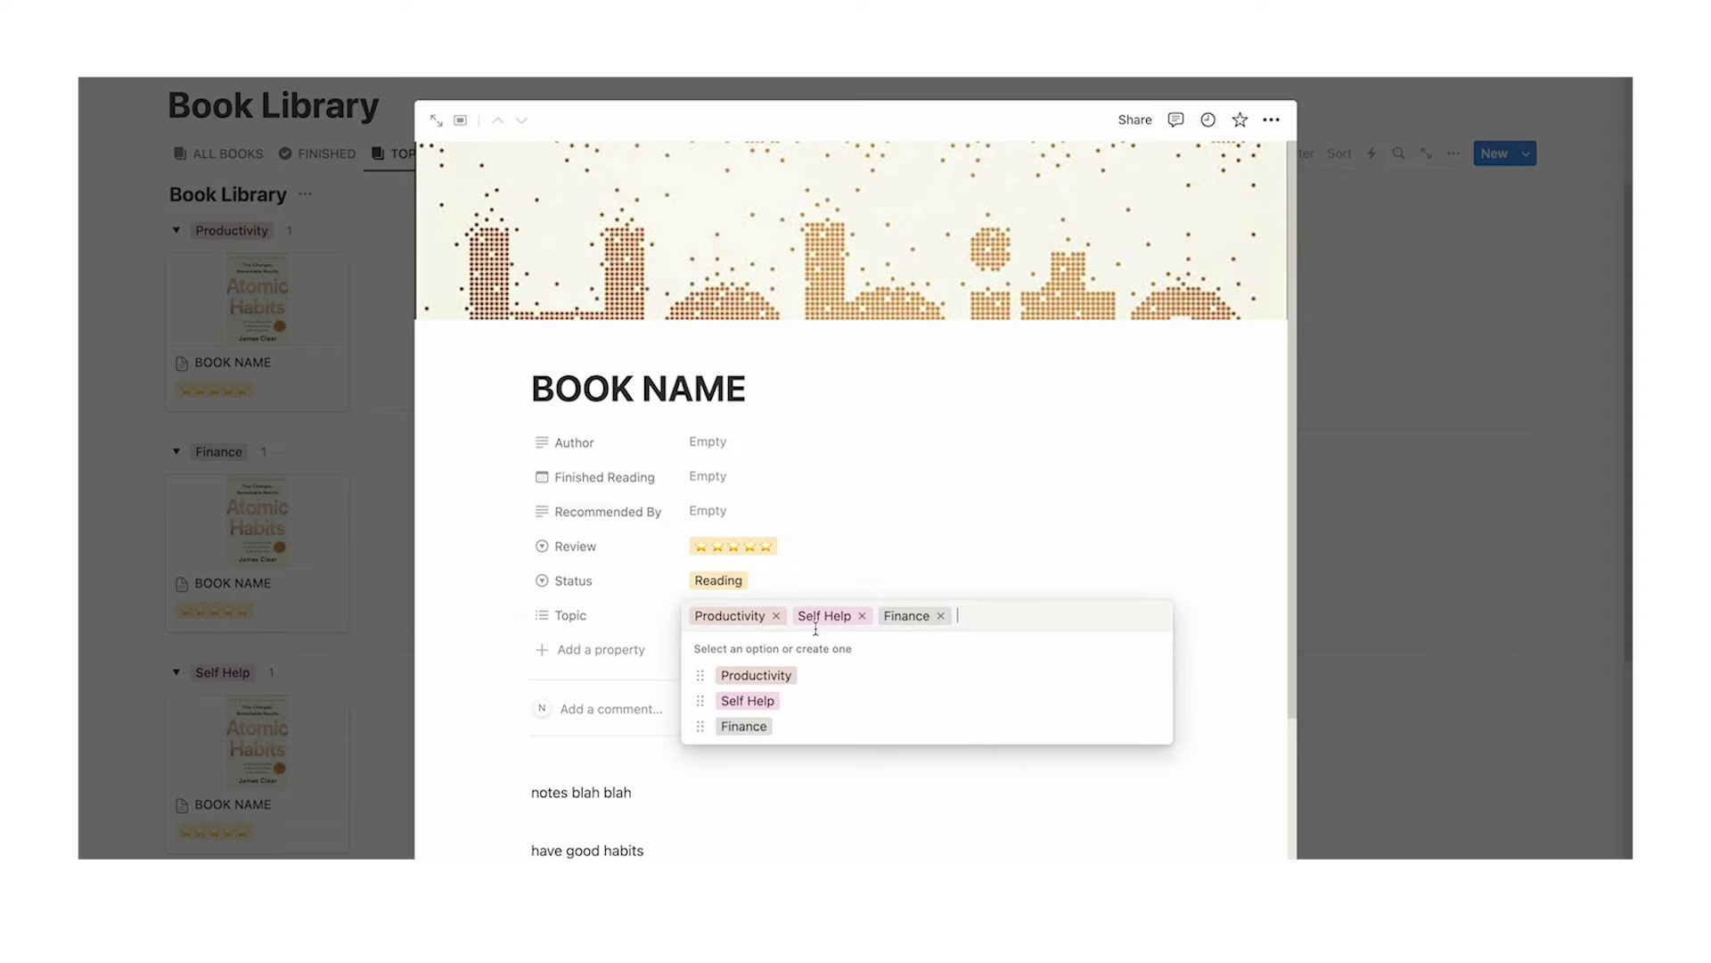
{"action": "left_click", "coordinate": [862, 616]}
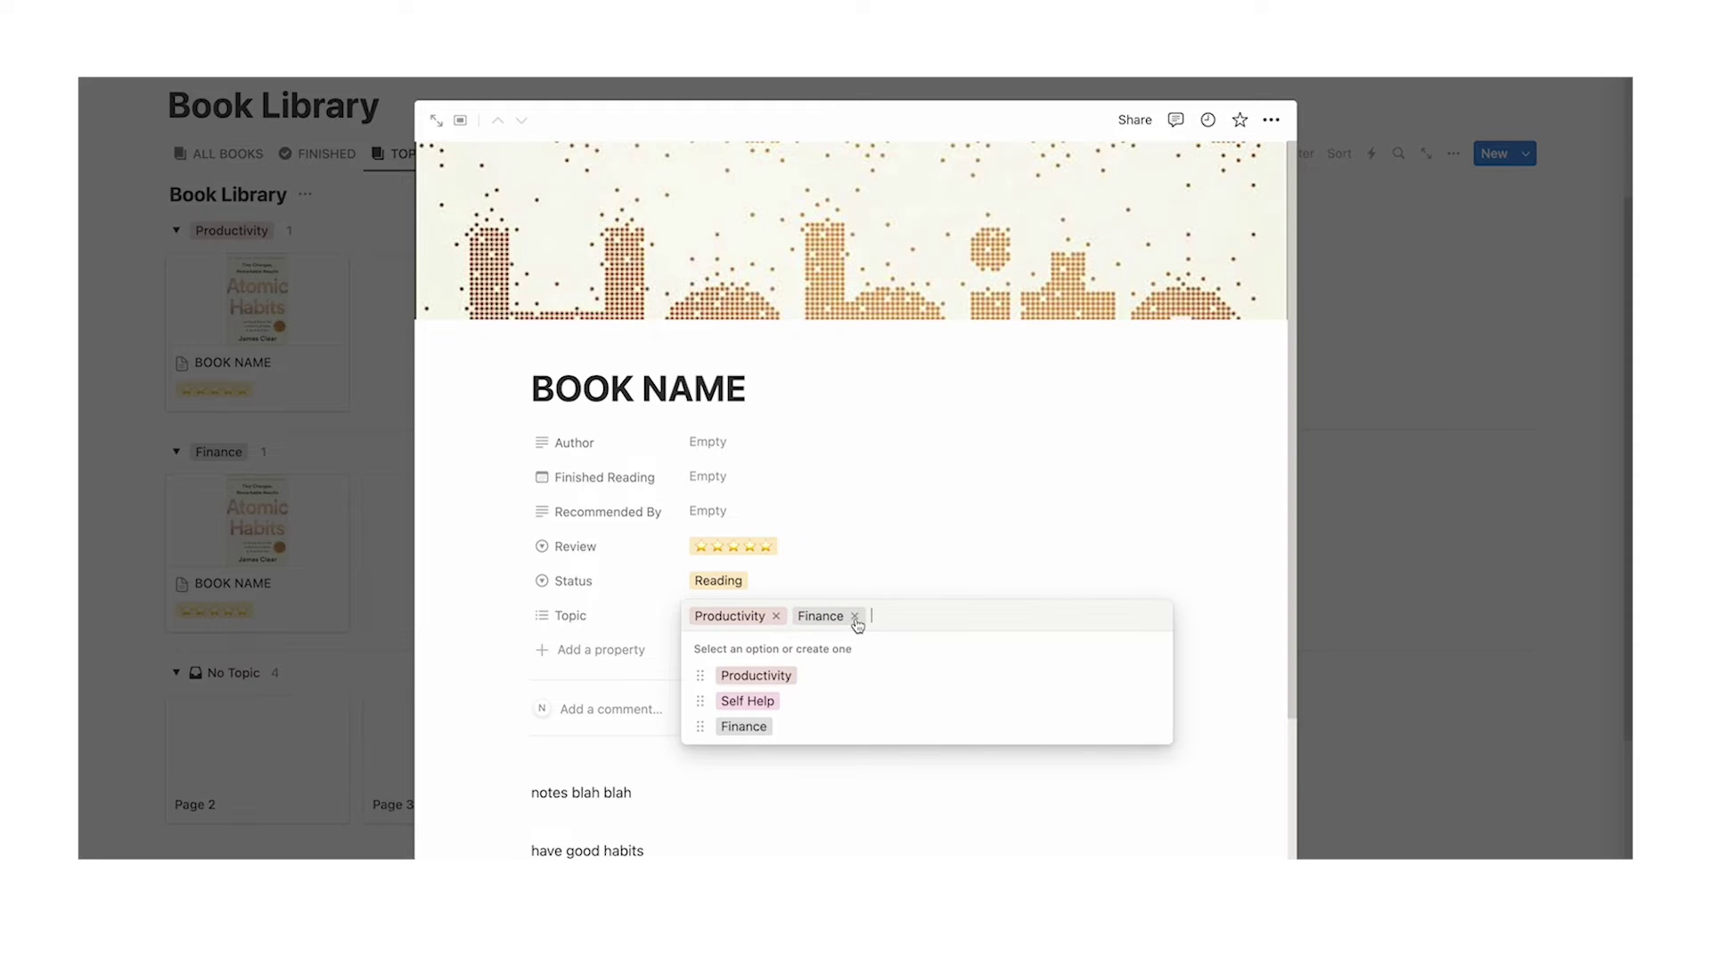
{"action": "left_click", "coordinate": [854, 616]}
{"action": "key", "text": "Escape"}
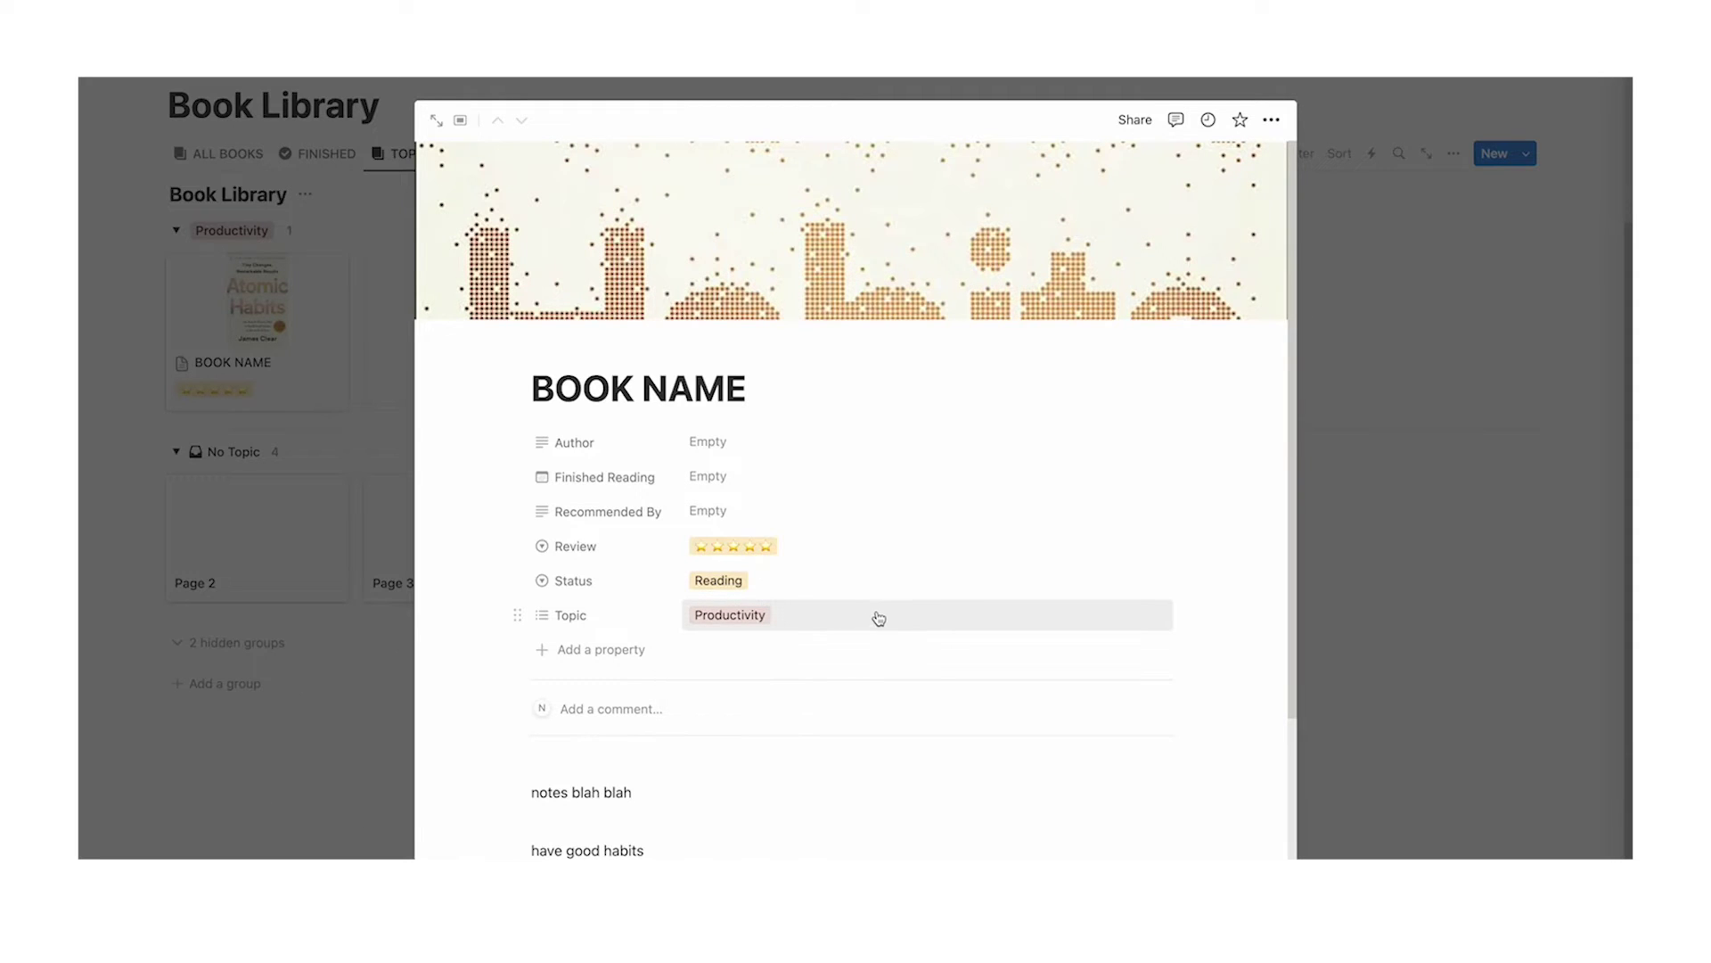
{"action": "left_click", "coordinate": [1378, 452]}
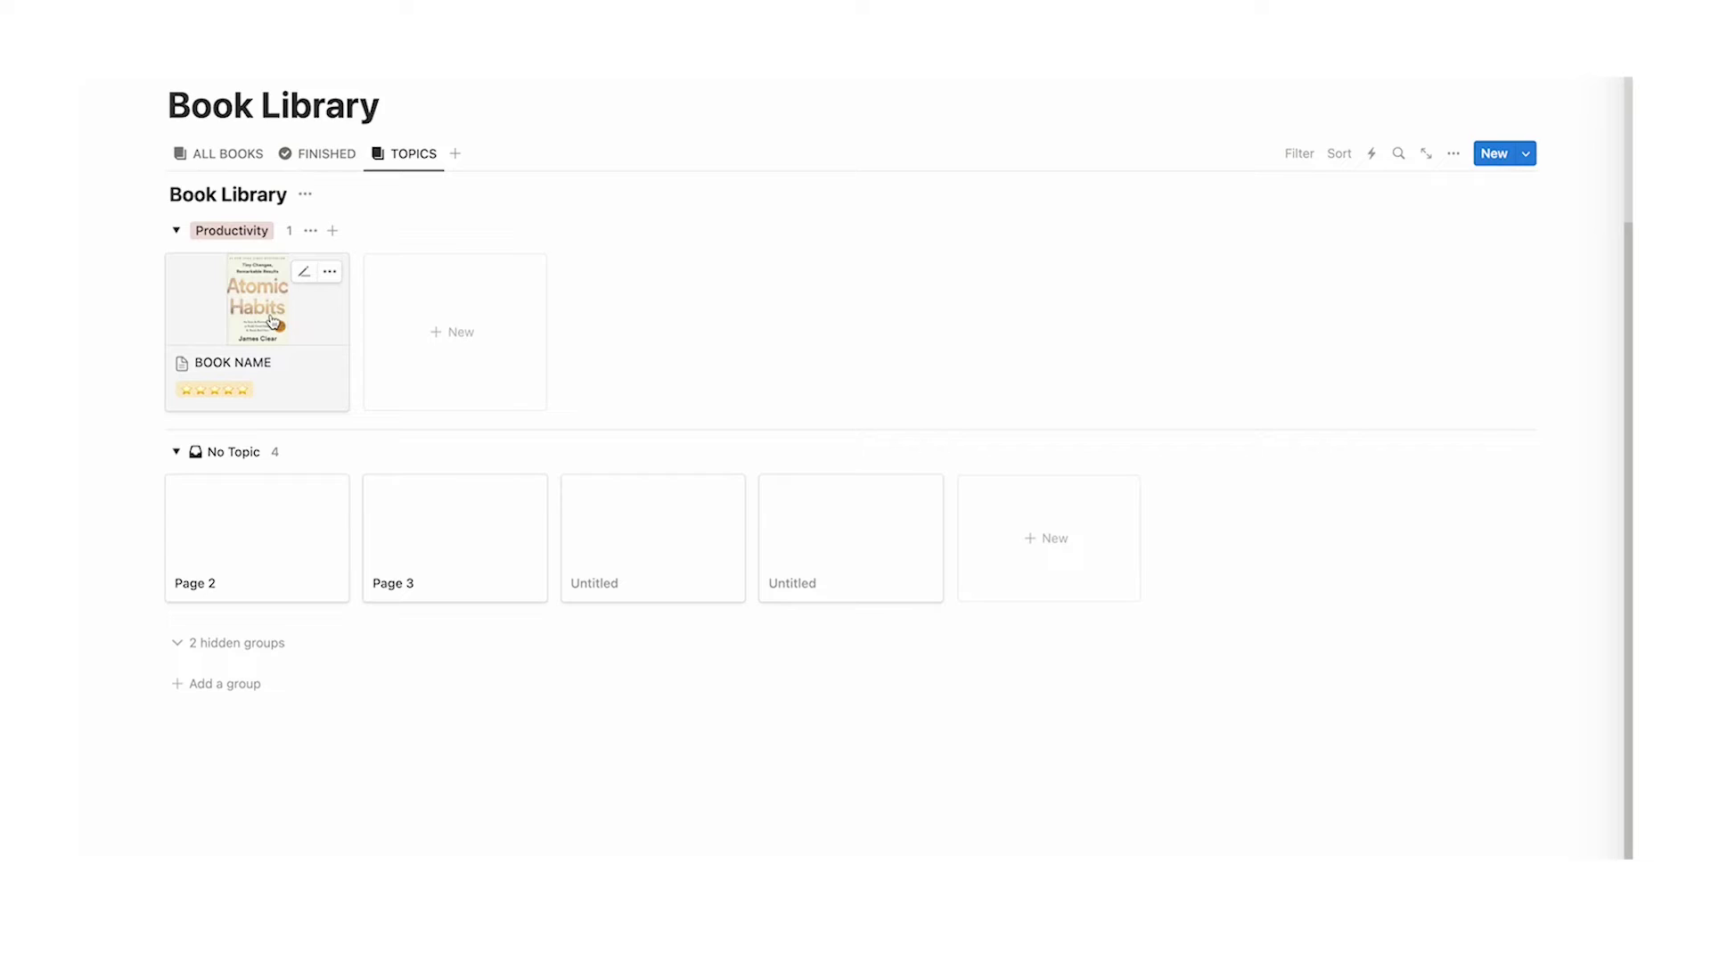
Step: Delete Page 2, Page 3 and the two untitled cards in the No Topic group
{"action": "scroll", "coordinate": [356, 464], "scroll_direction": "up", "scroll_amount": 2}
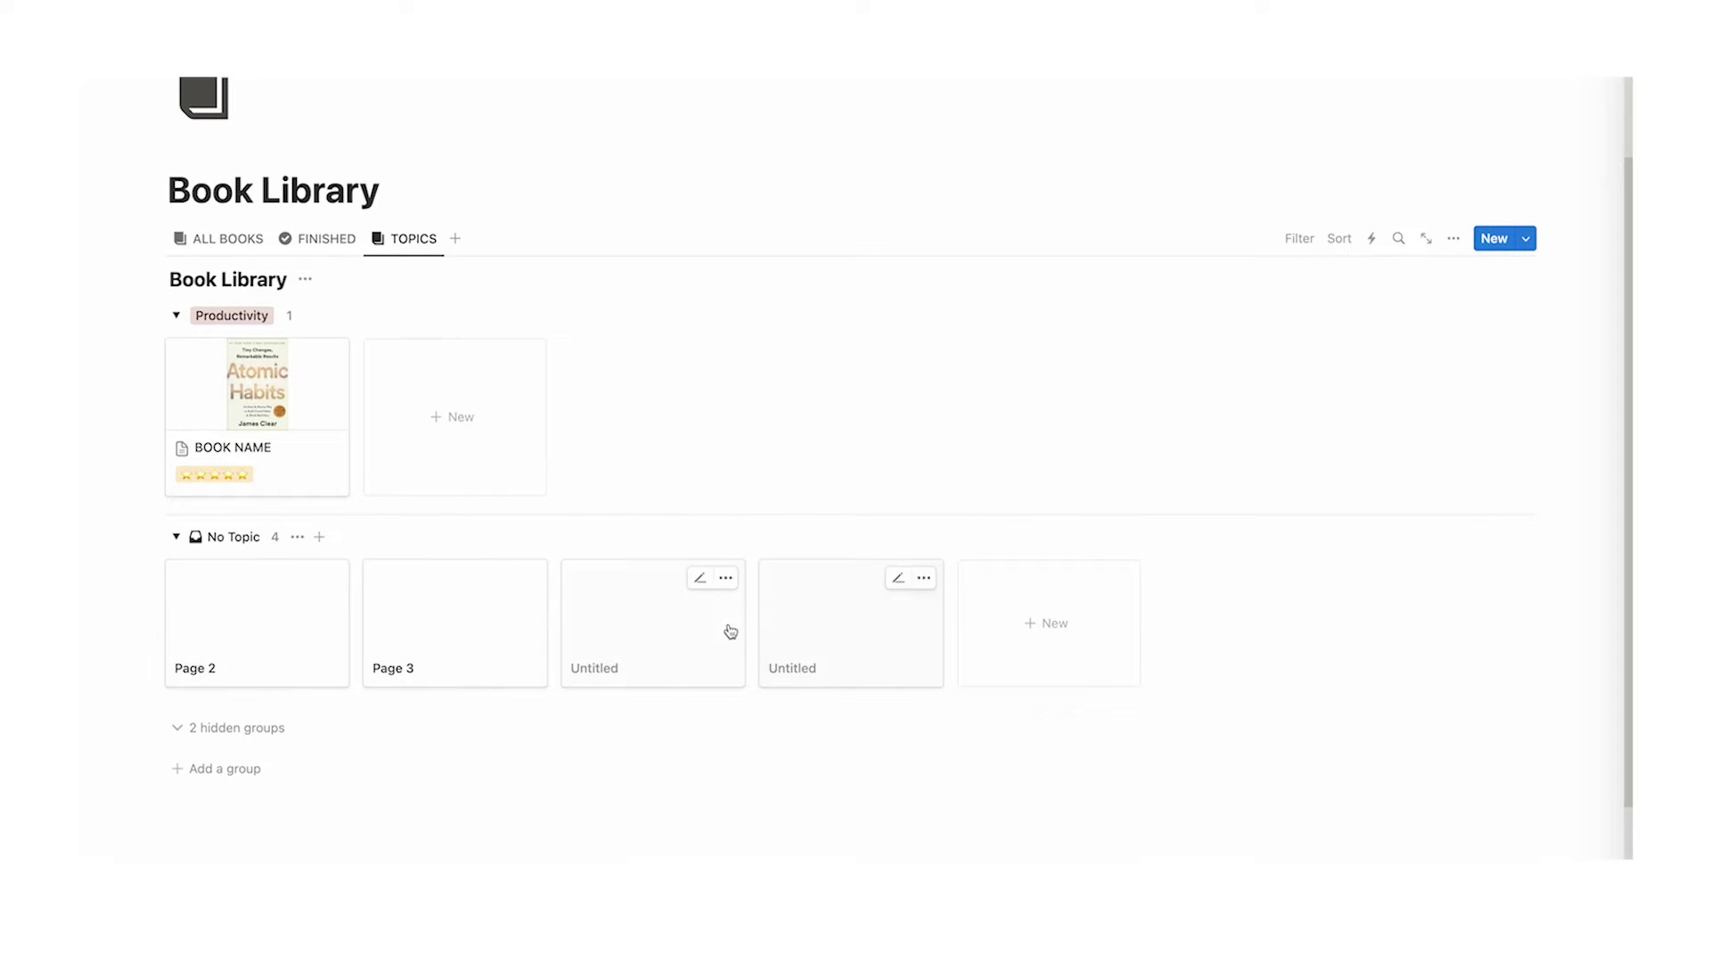
{"action": "mouse_move", "coordinate": [245, 539]}
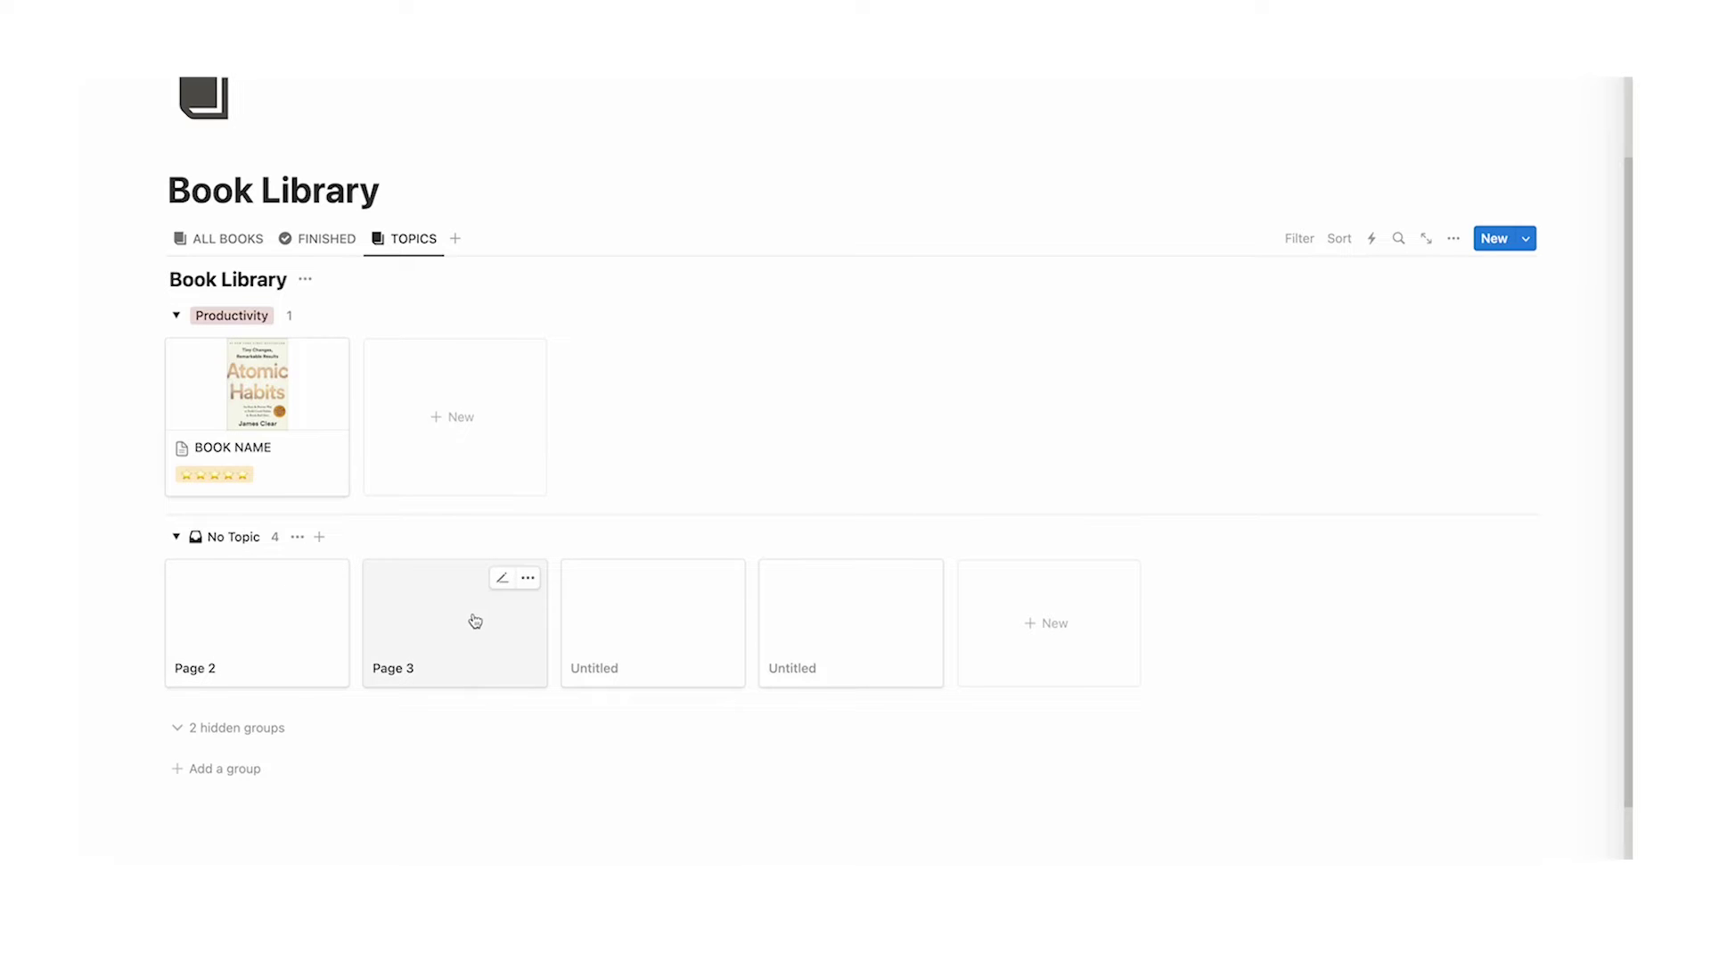
{"action": "left_click", "coordinate": [176, 537]}
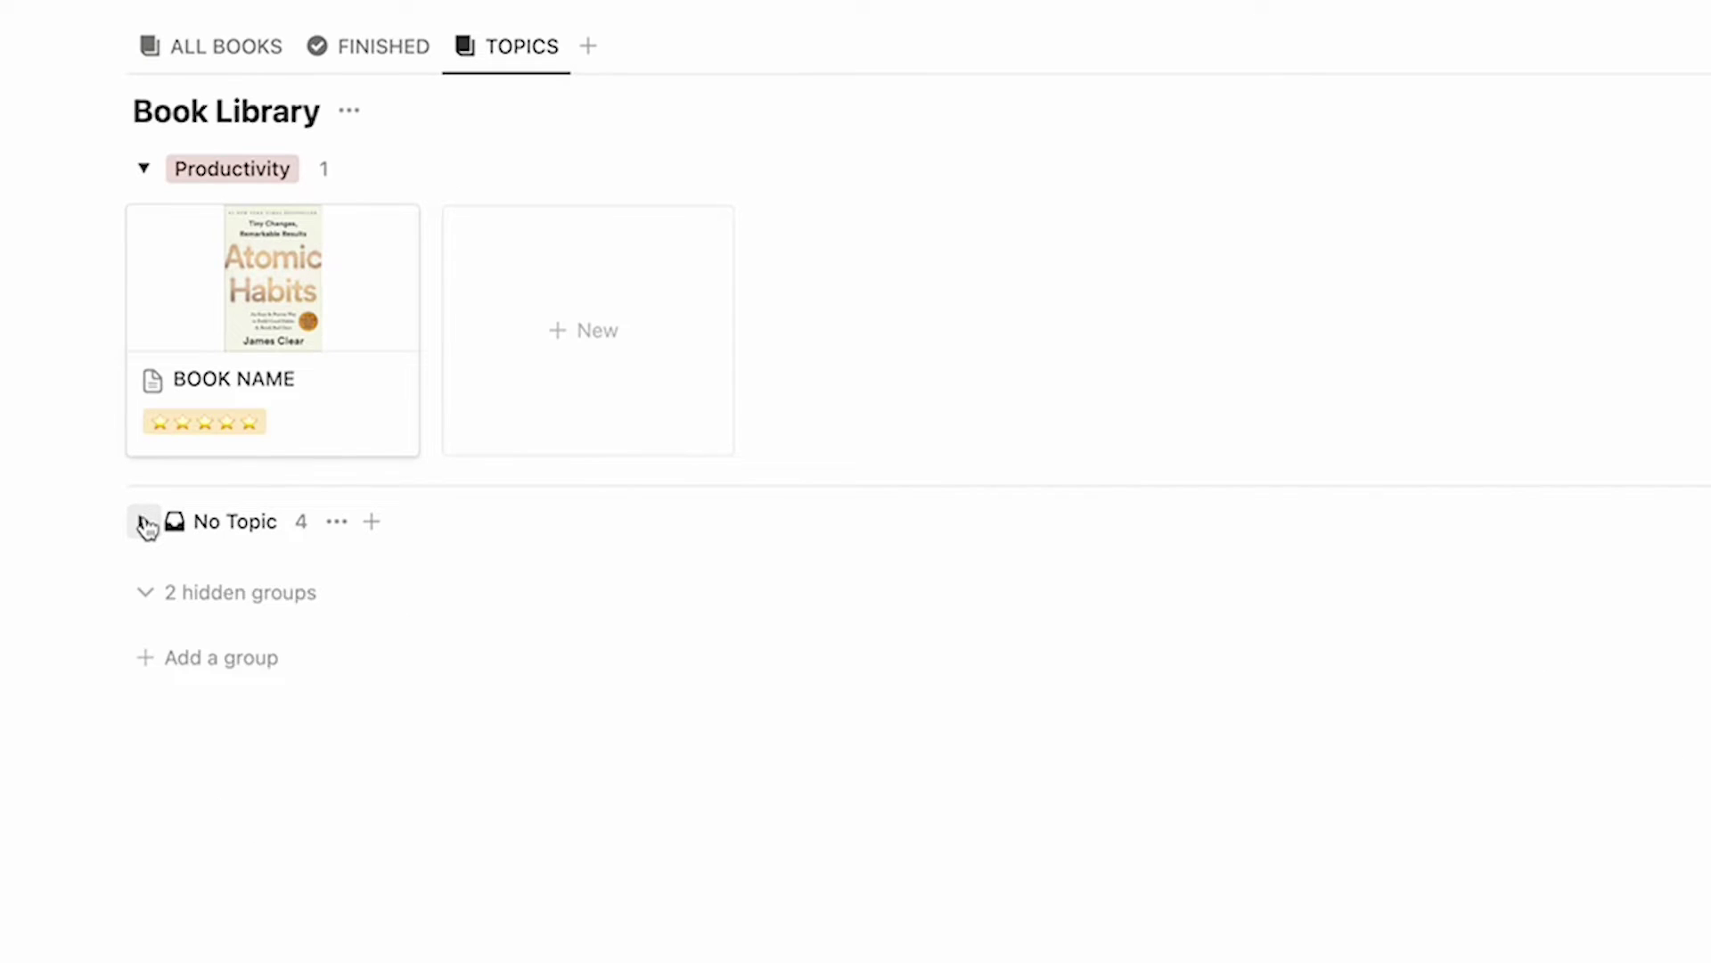
{"action": "left_click", "coordinate": [144, 522]}
{"action": "right_click", "coordinate": [248, 612]}
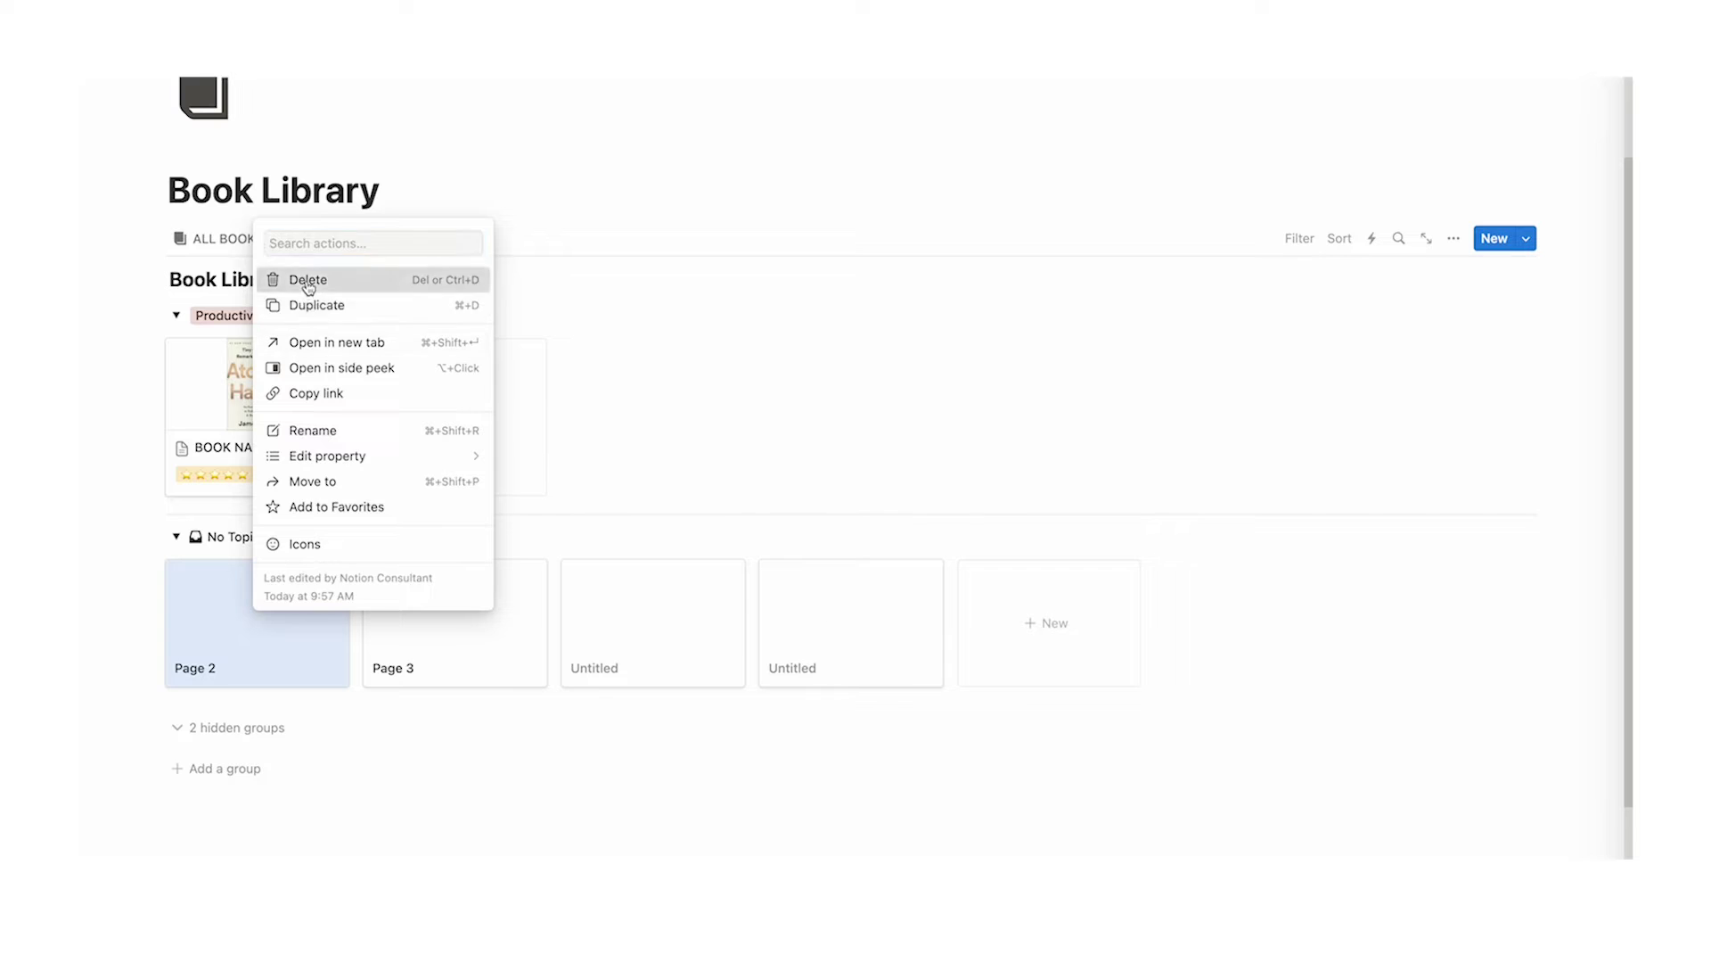
{"action": "right_click", "coordinate": [286, 592]}
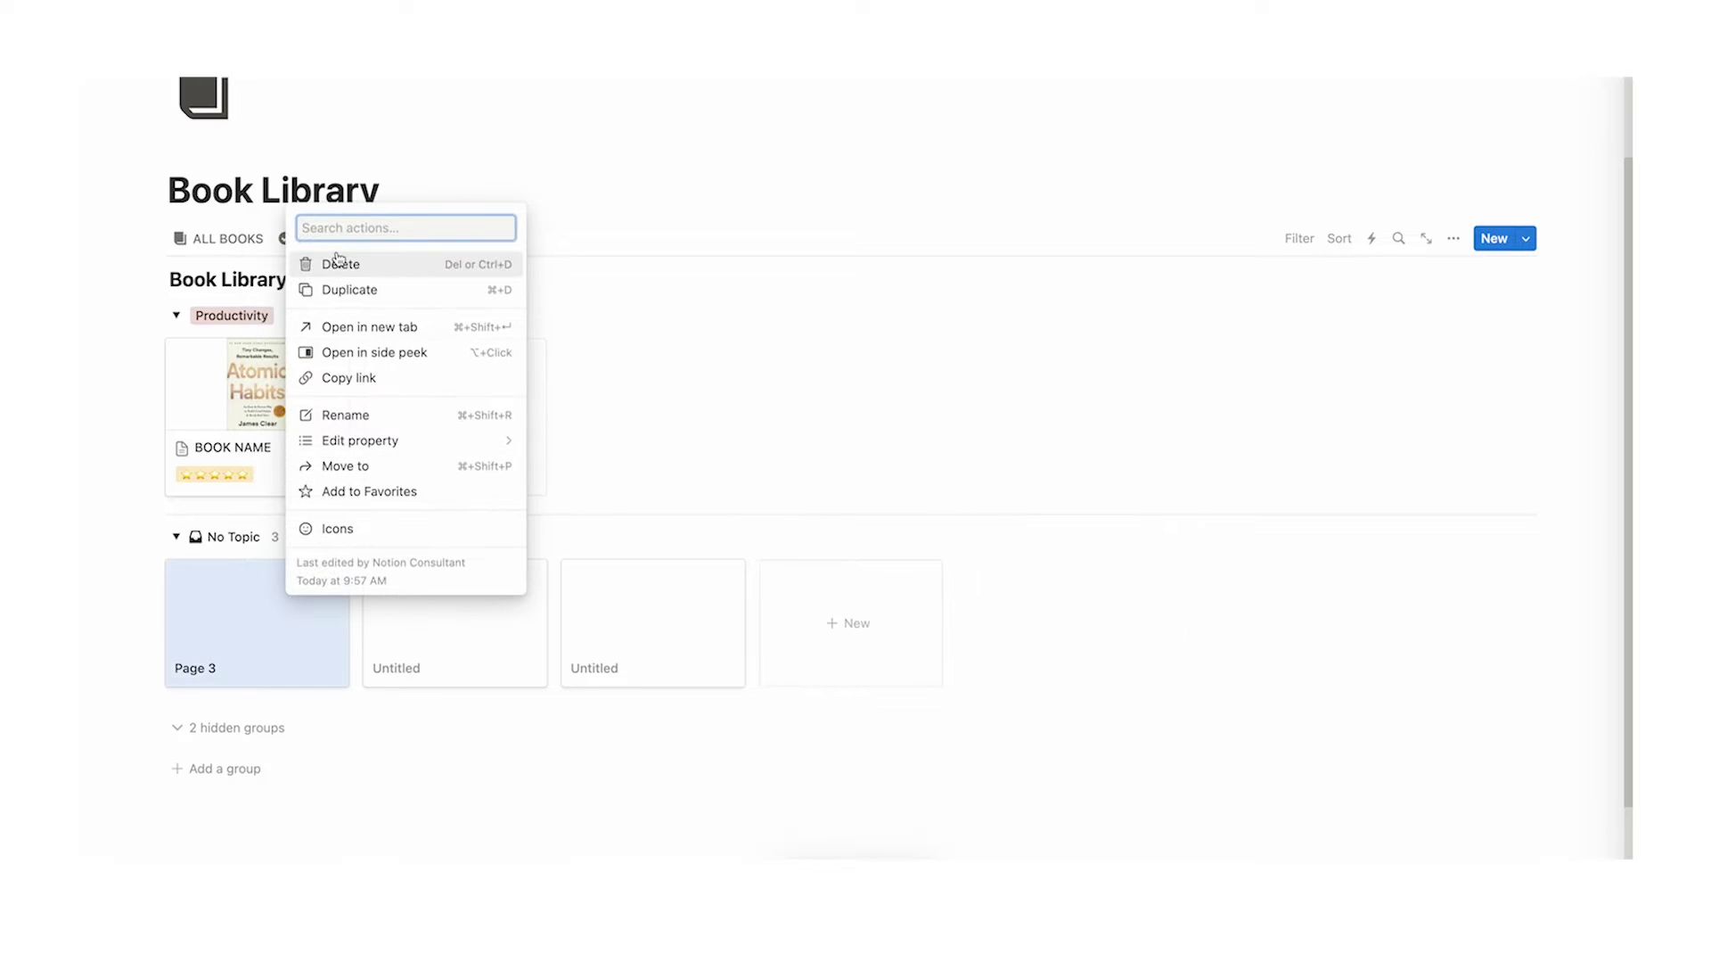
Step: Move the TOPICS view between ALL BOOKS and FINISHED and open the FINISHED view
{"action": "left_click", "coordinate": [410, 278]}
{"action": "left_click_drag", "start_coordinate": [415, 283], "coordinate": [374, 292]}
{"action": "left_click", "coordinate": [373, 287]}
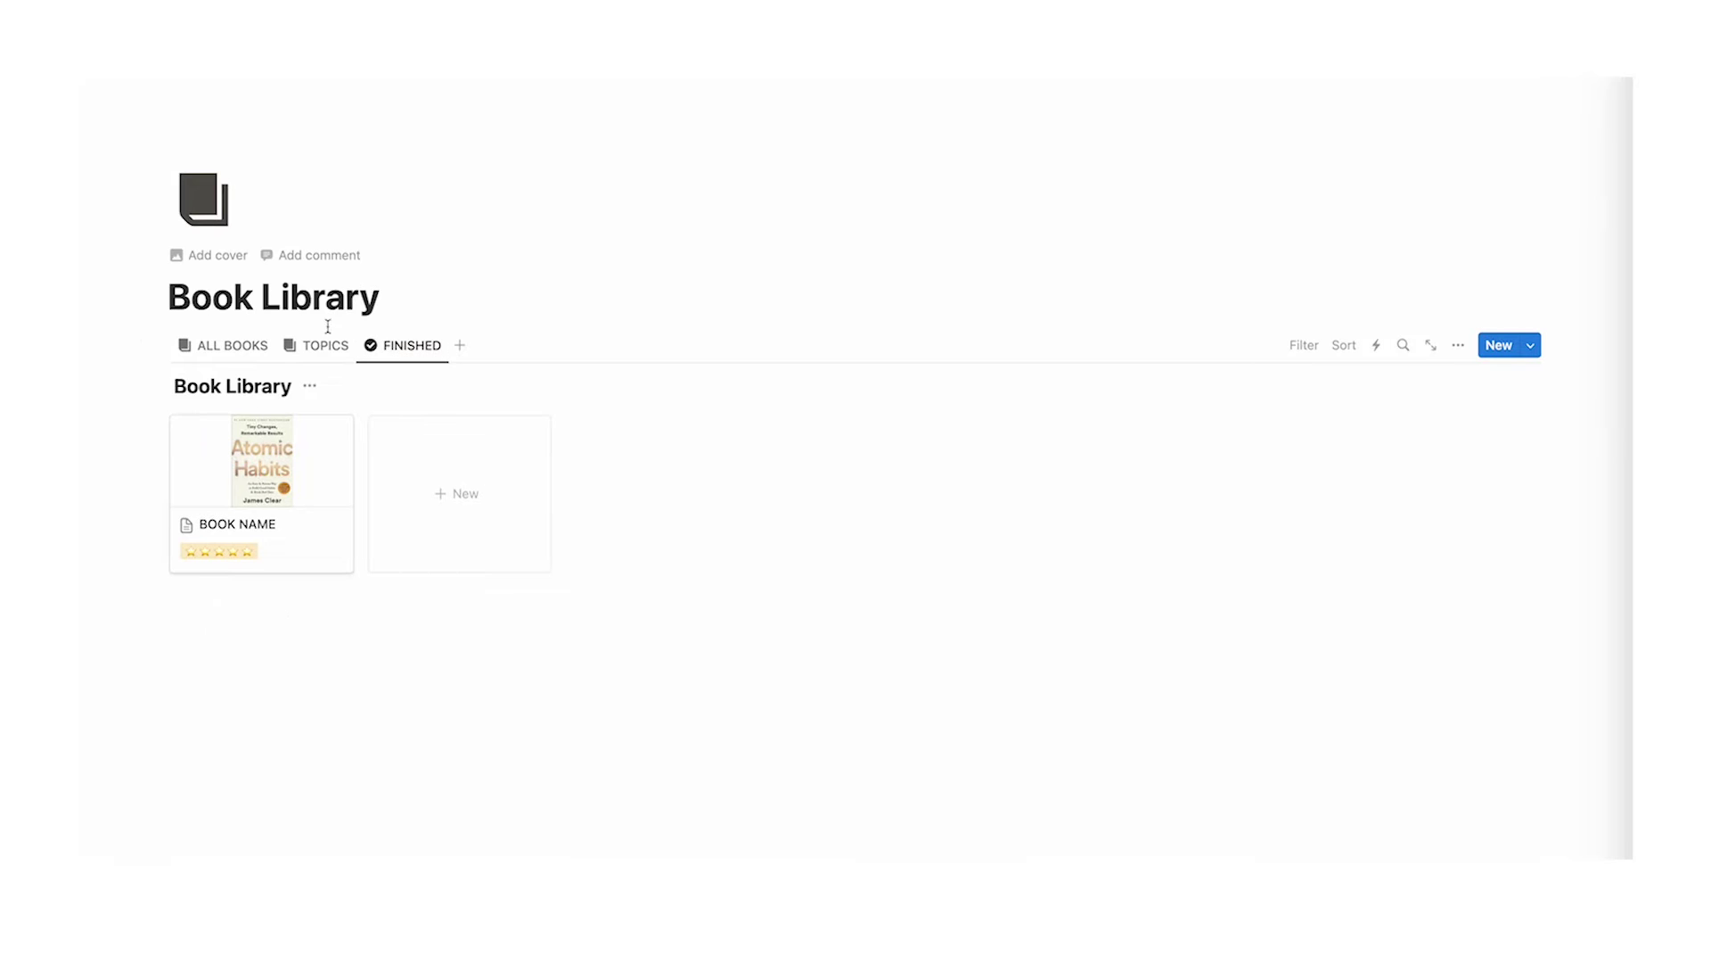
Step: Hide the Review property and show the Topic property on the ALL BOOKS gallery cards
{"action": "left_click", "coordinate": [254, 349]}
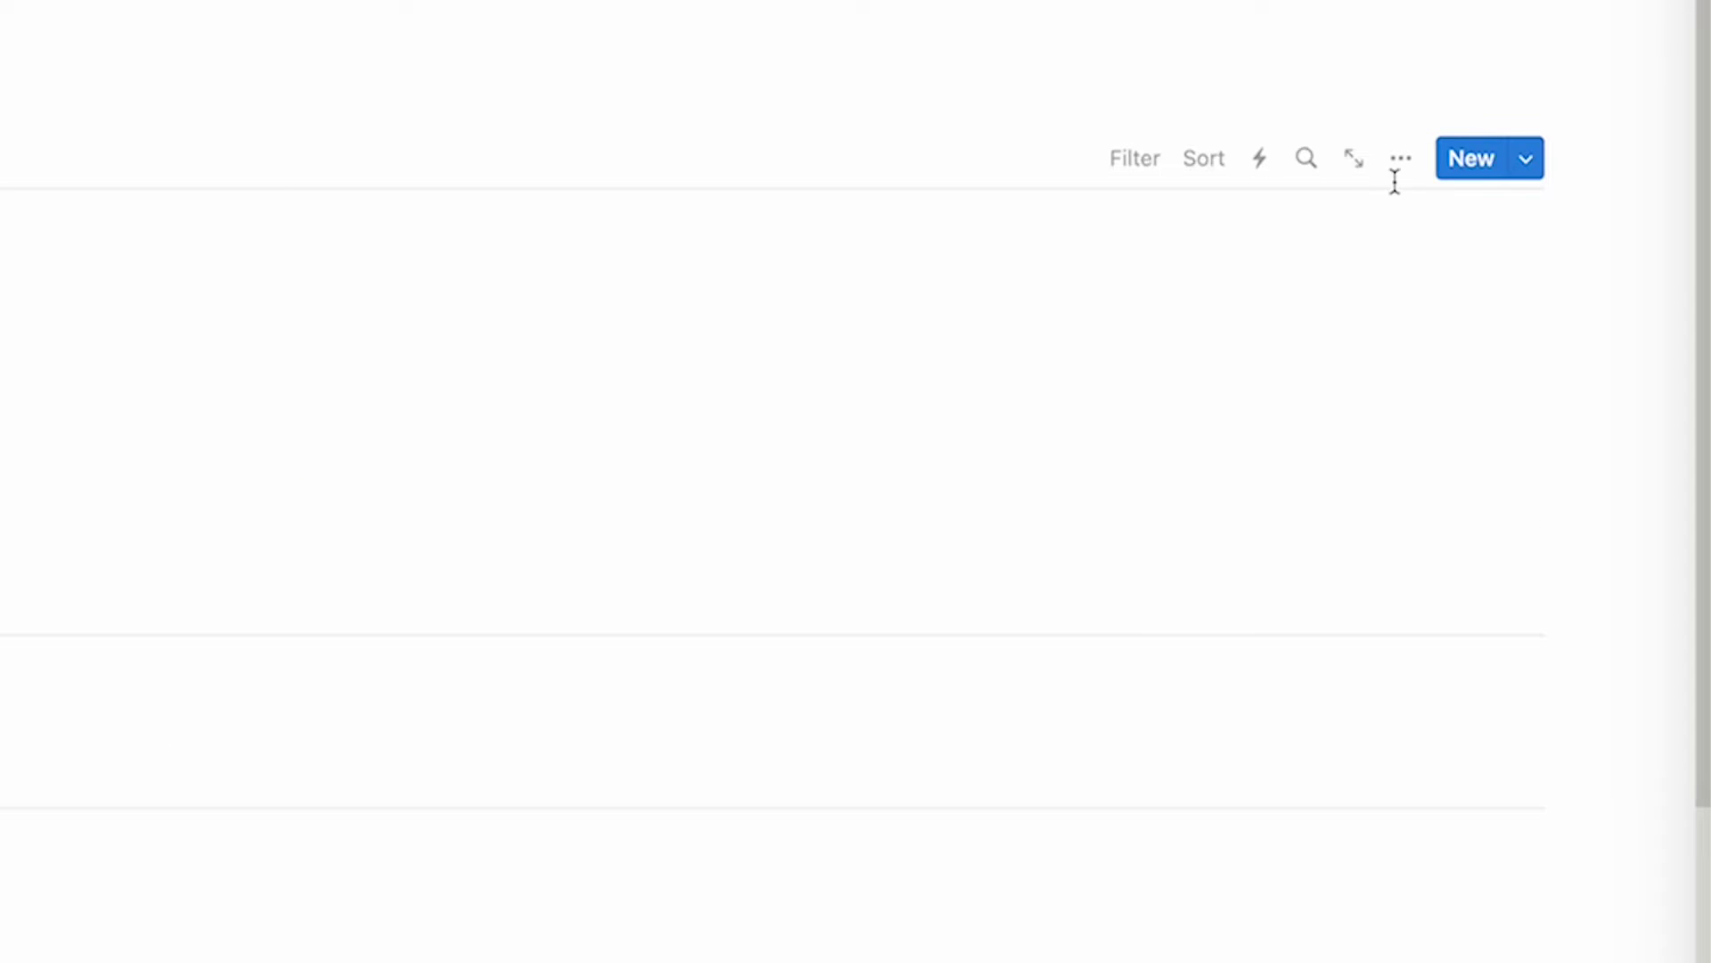
{"action": "left_click", "coordinate": [1401, 163]}
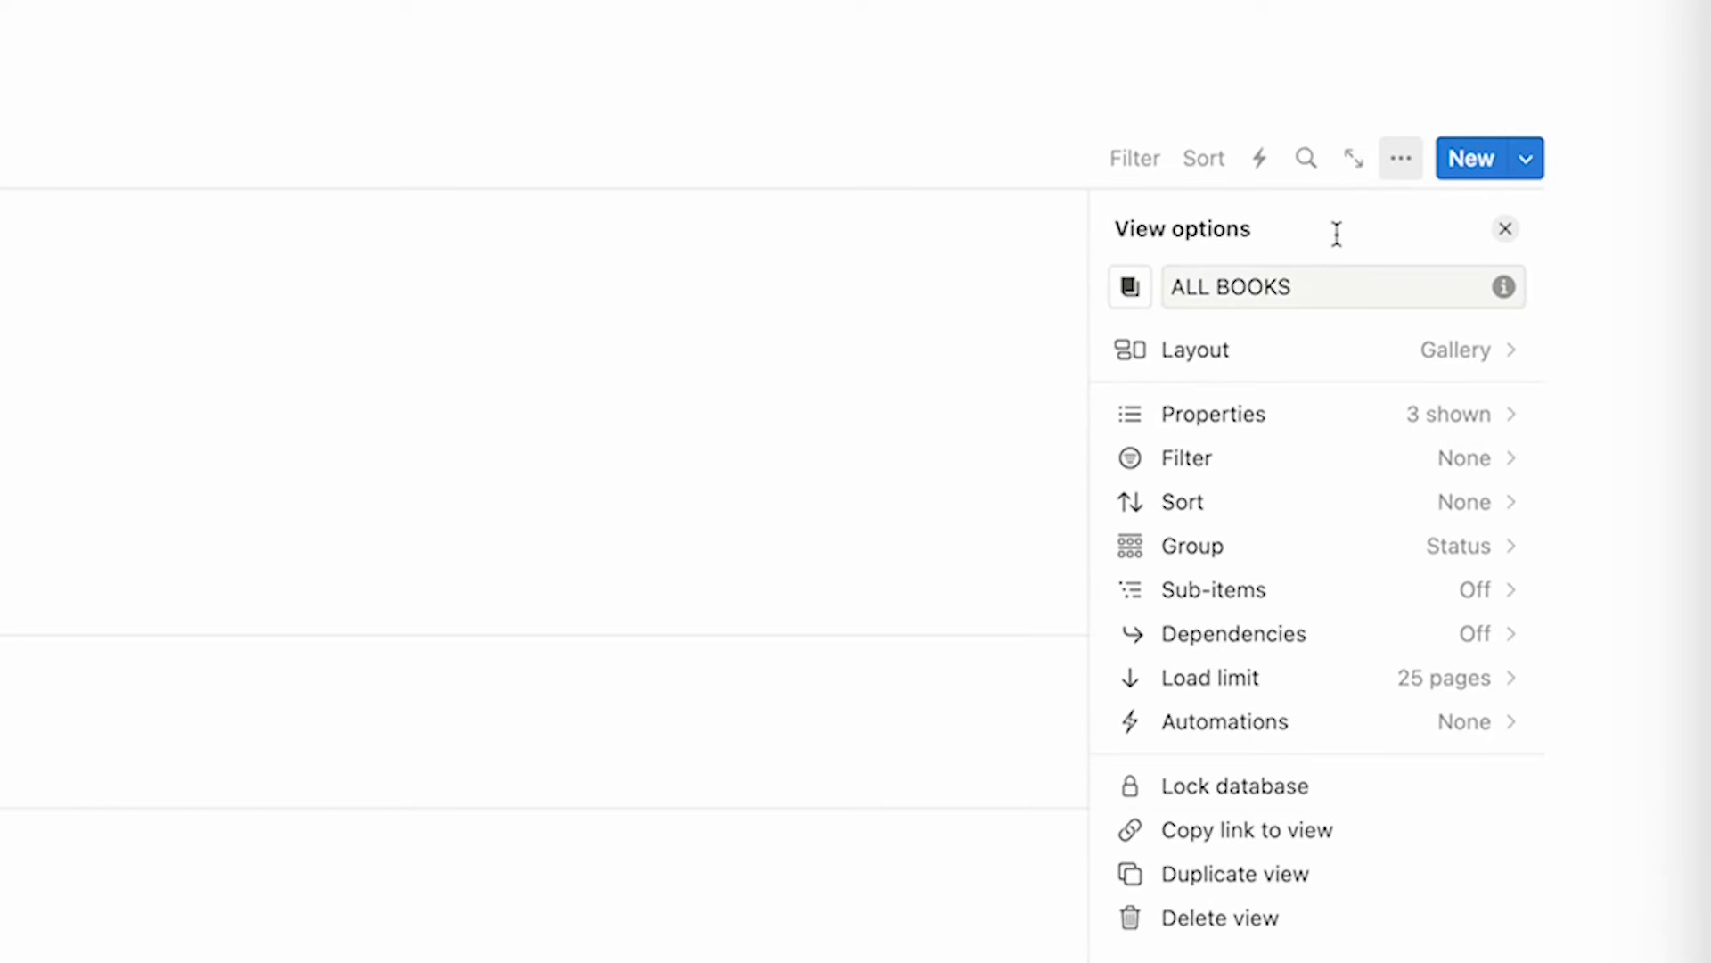
{"action": "left_click", "coordinate": [1317, 414]}
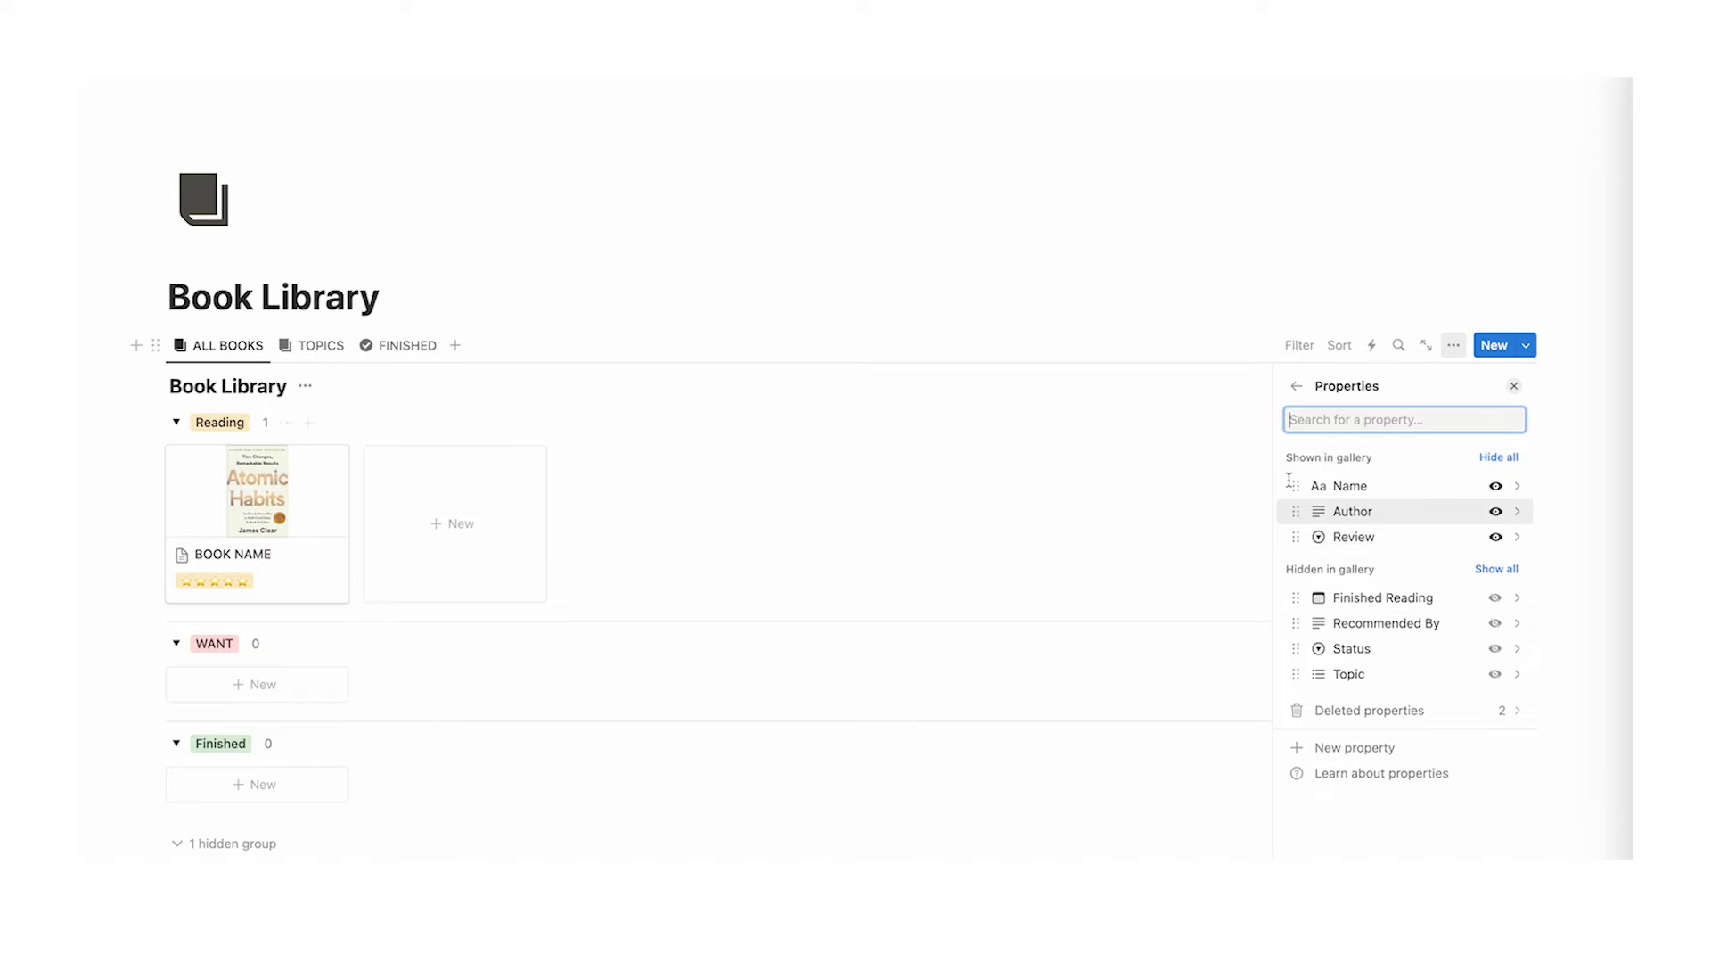
{"action": "left_click", "coordinate": [1496, 538]}
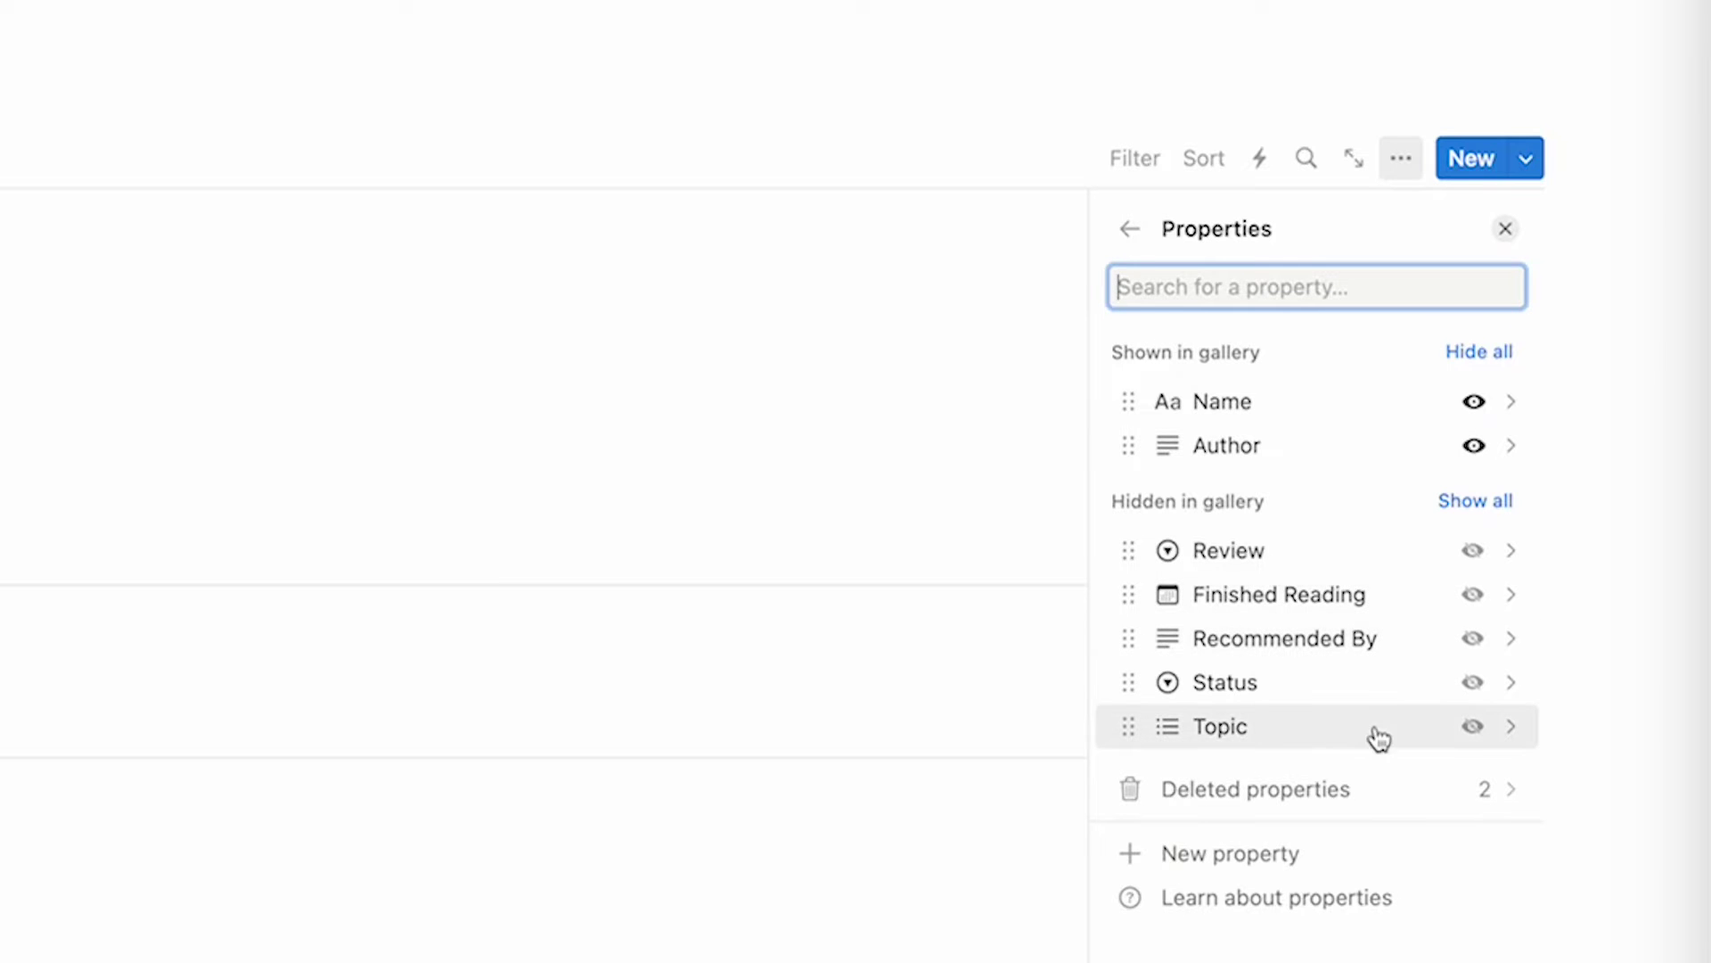
{"action": "left_click", "coordinate": [1473, 727]}
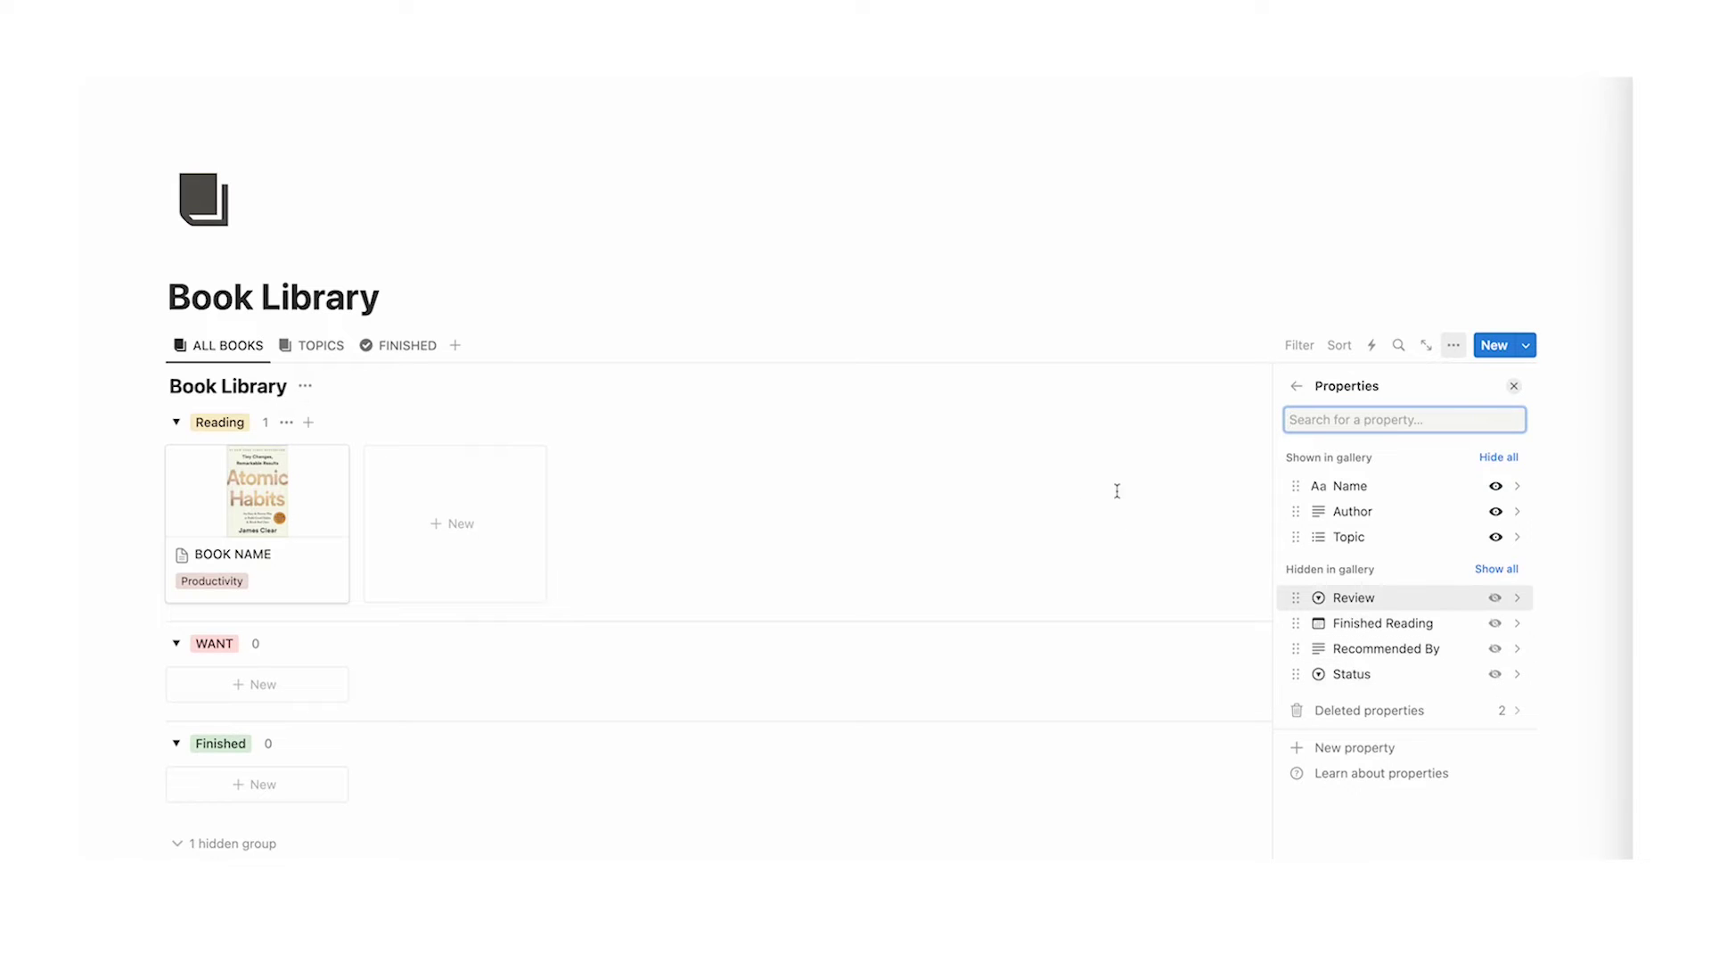
{"action": "left_click", "coordinate": [1514, 388]}
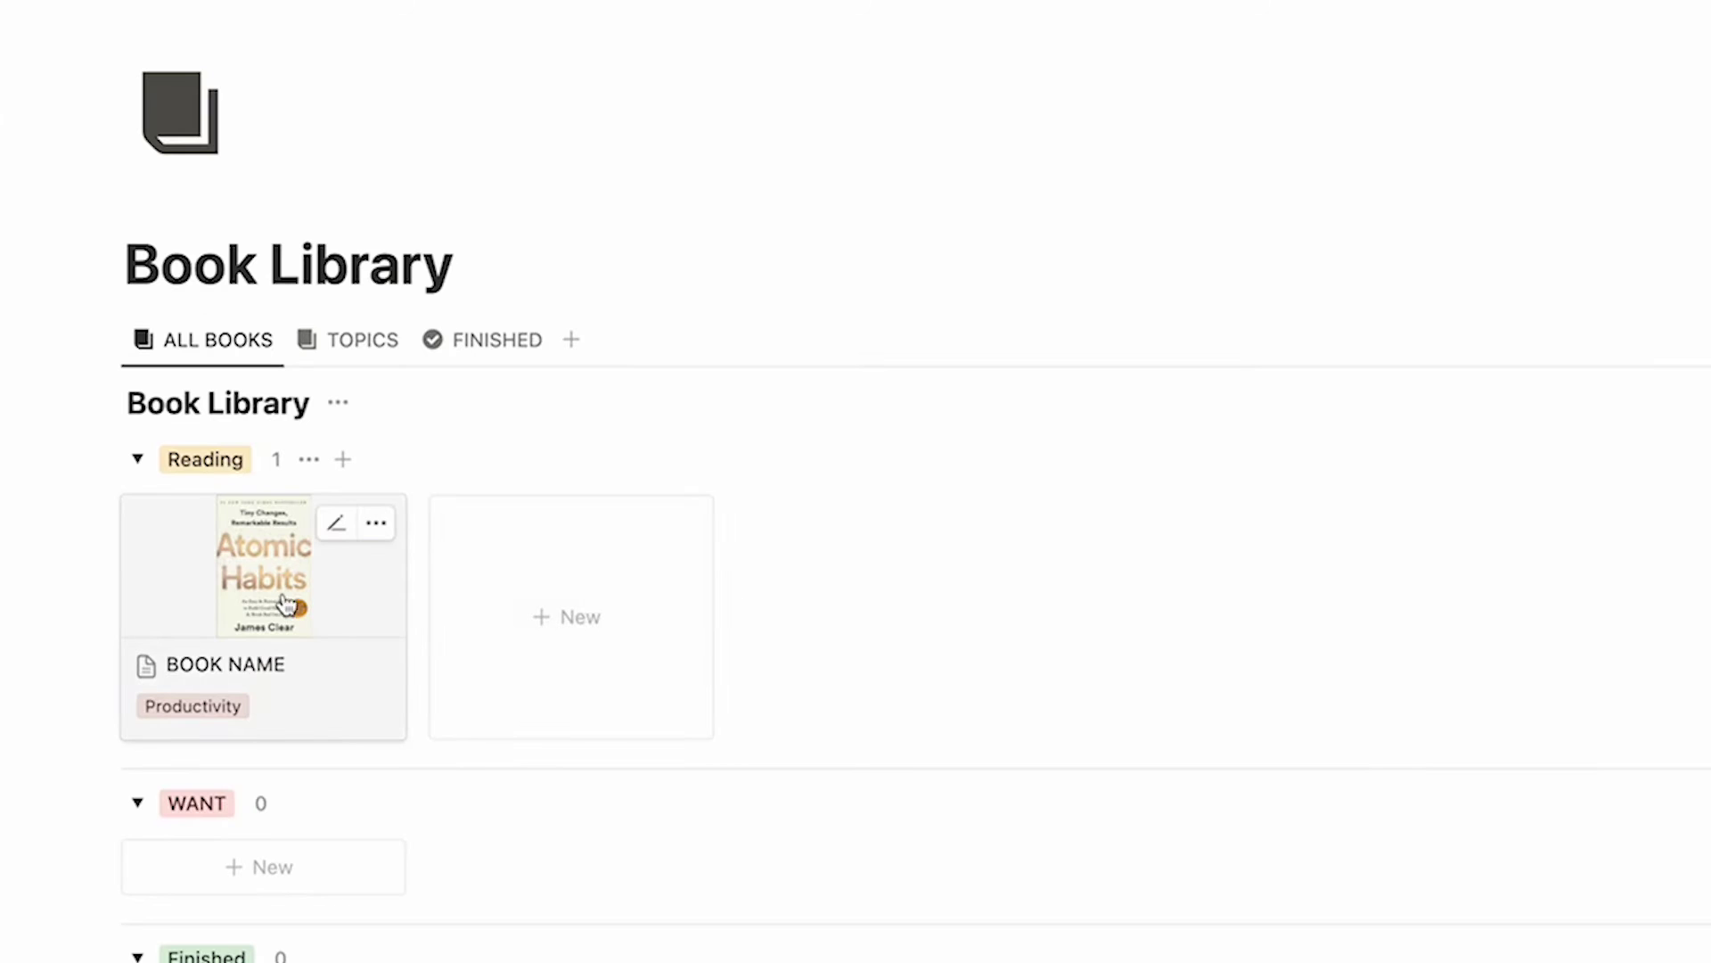
Step: Hide the Review property and show the Status property on the TOPICS view's gallery cards
{"action": "left_click", "coordinate": [352, 339]}
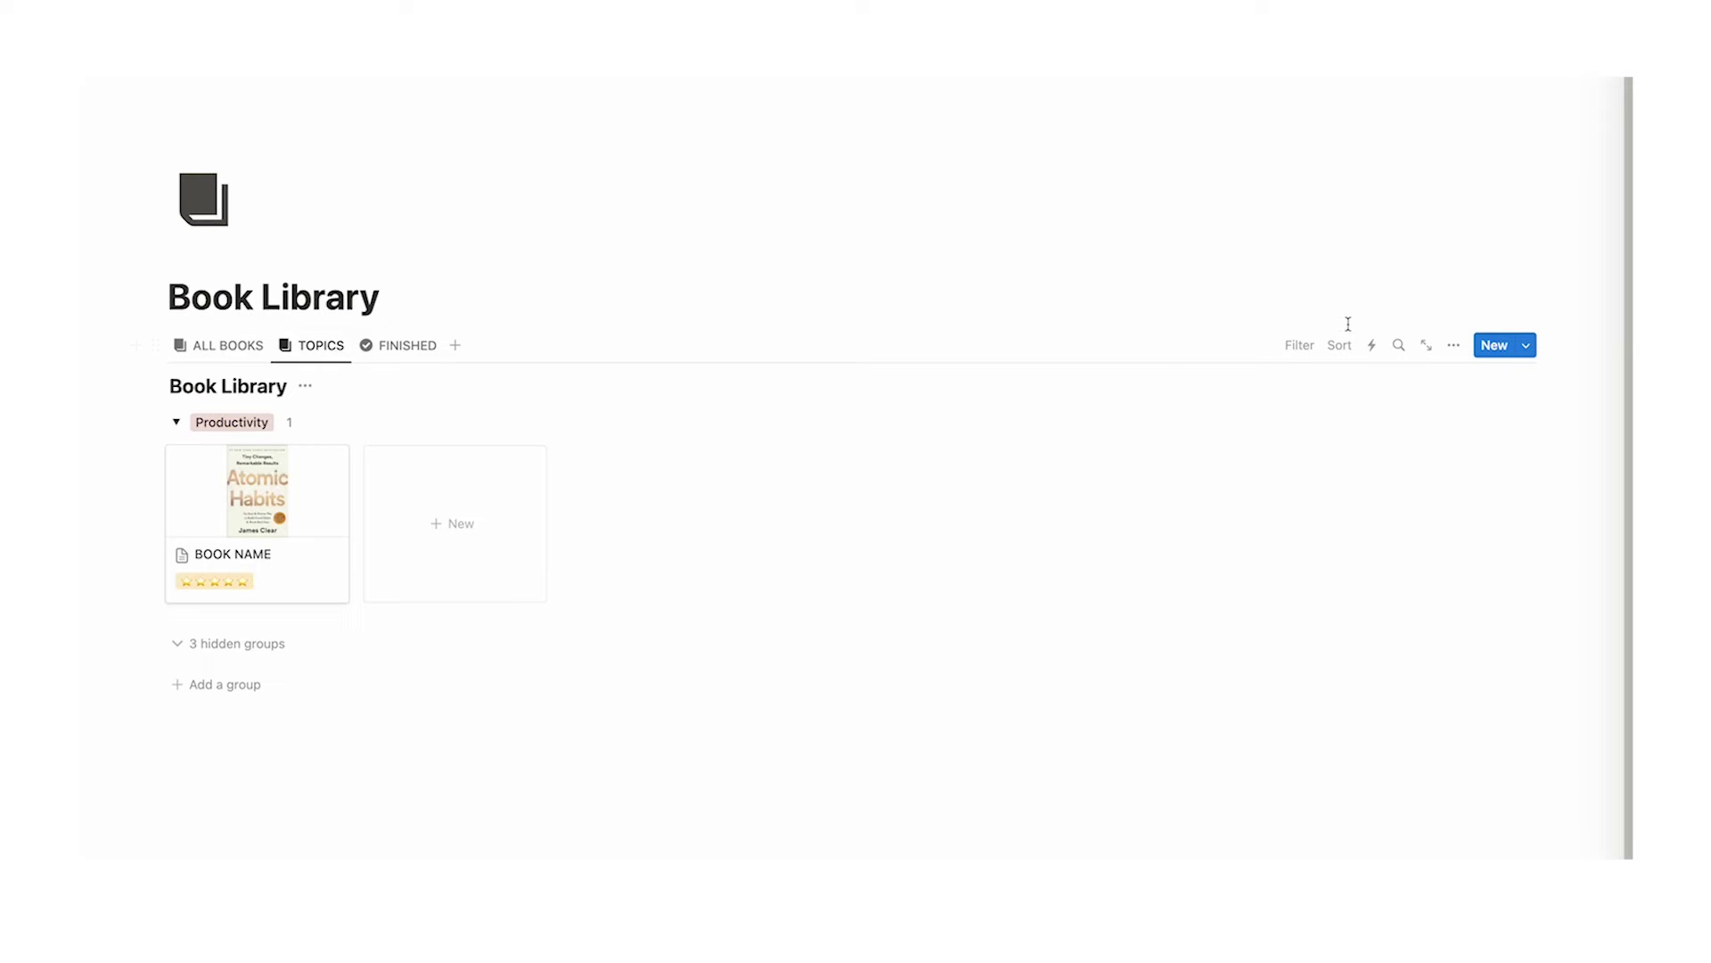
{"action": "left_click", "coordinate": [1454, 345]}
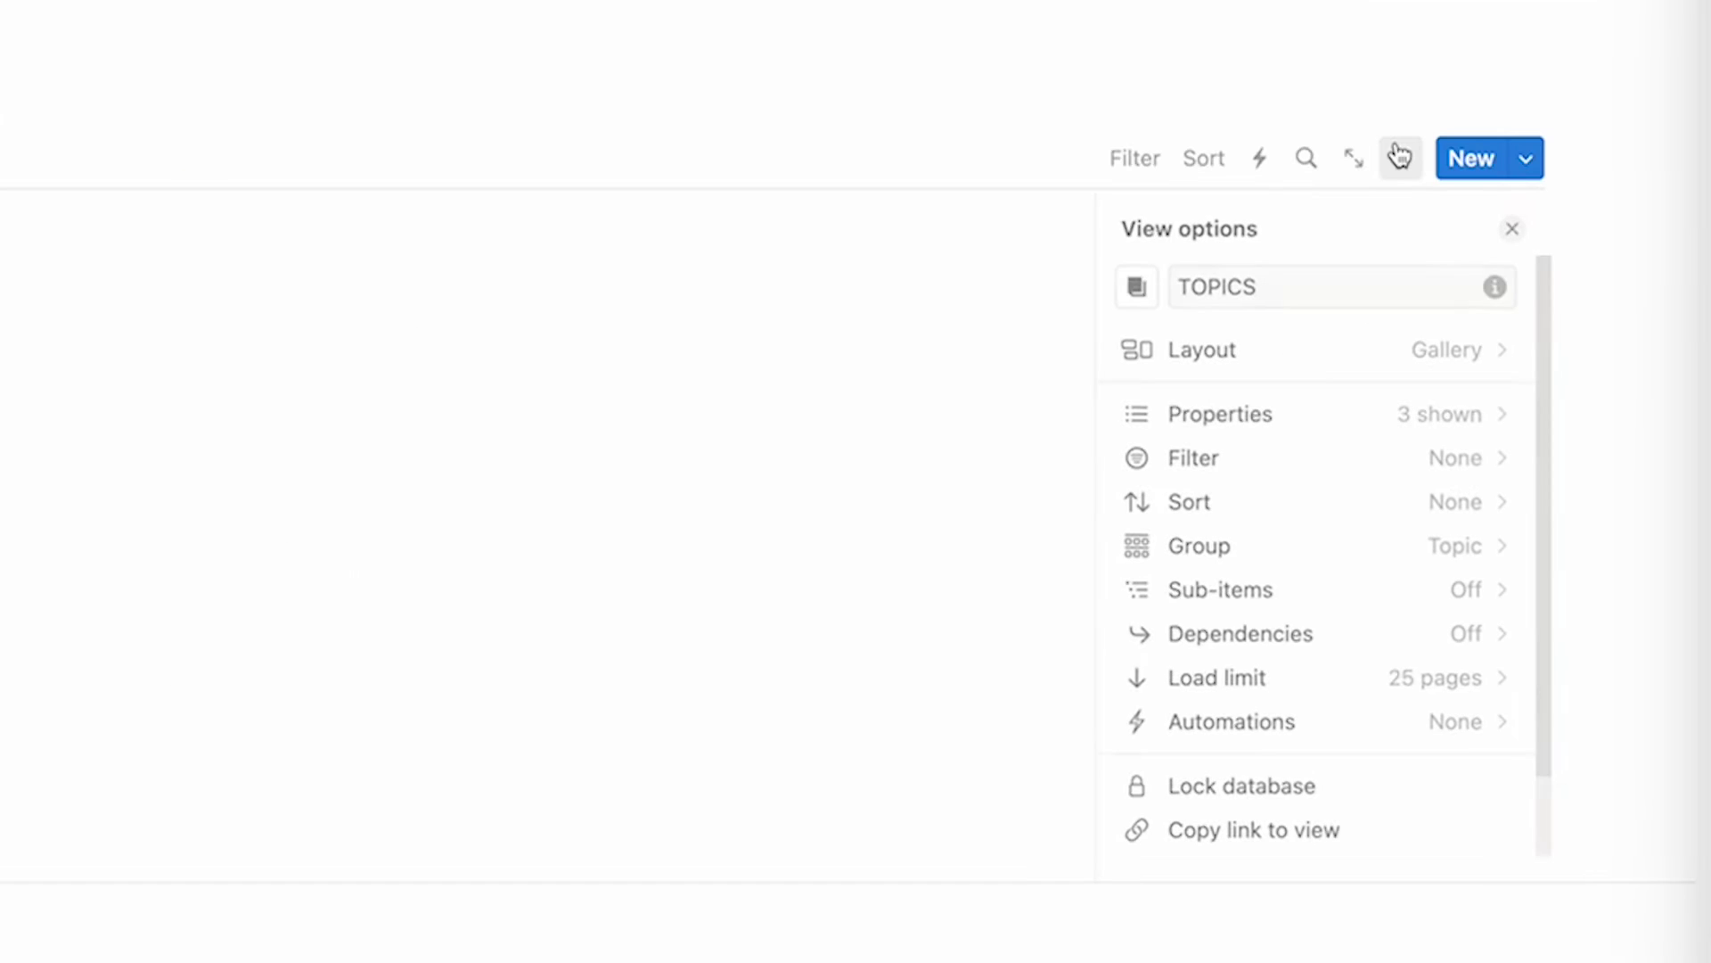
{"action": "left_click", "coordinate": [1418, 493]}
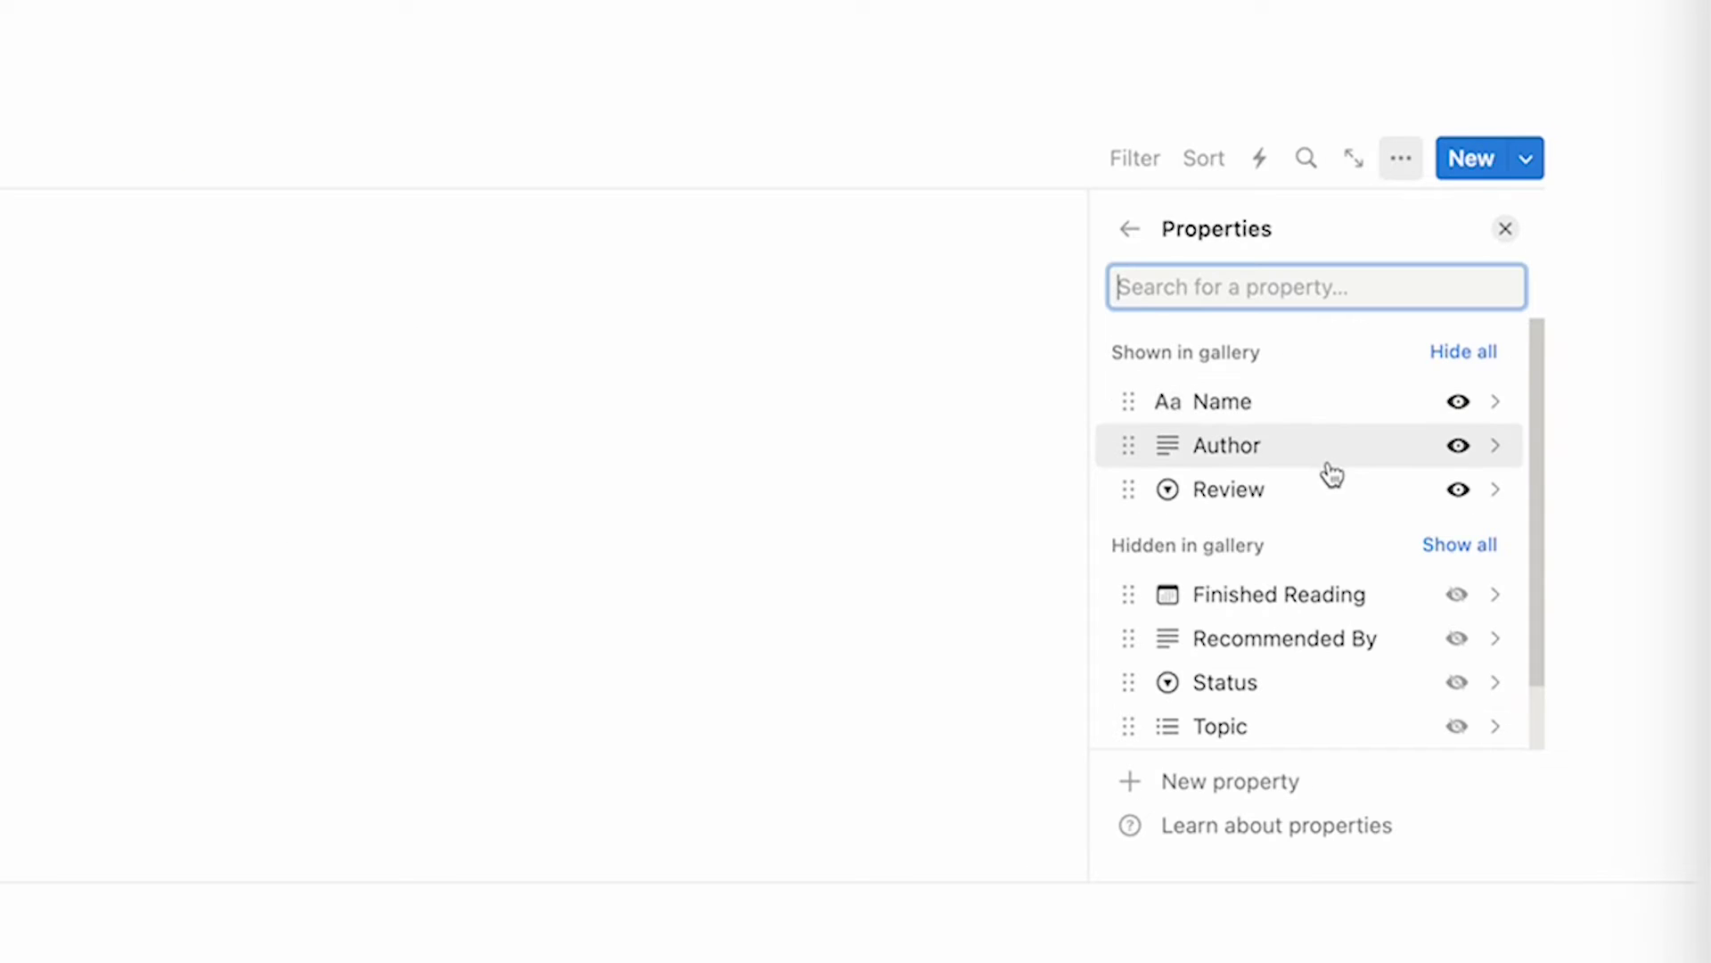
{"action": "left_click", "coordinate": [1458, 492]}
{"action": "scroll", "coordinate": [1426, 499], "scroll_direction": "down", "scroll_amount": 2}
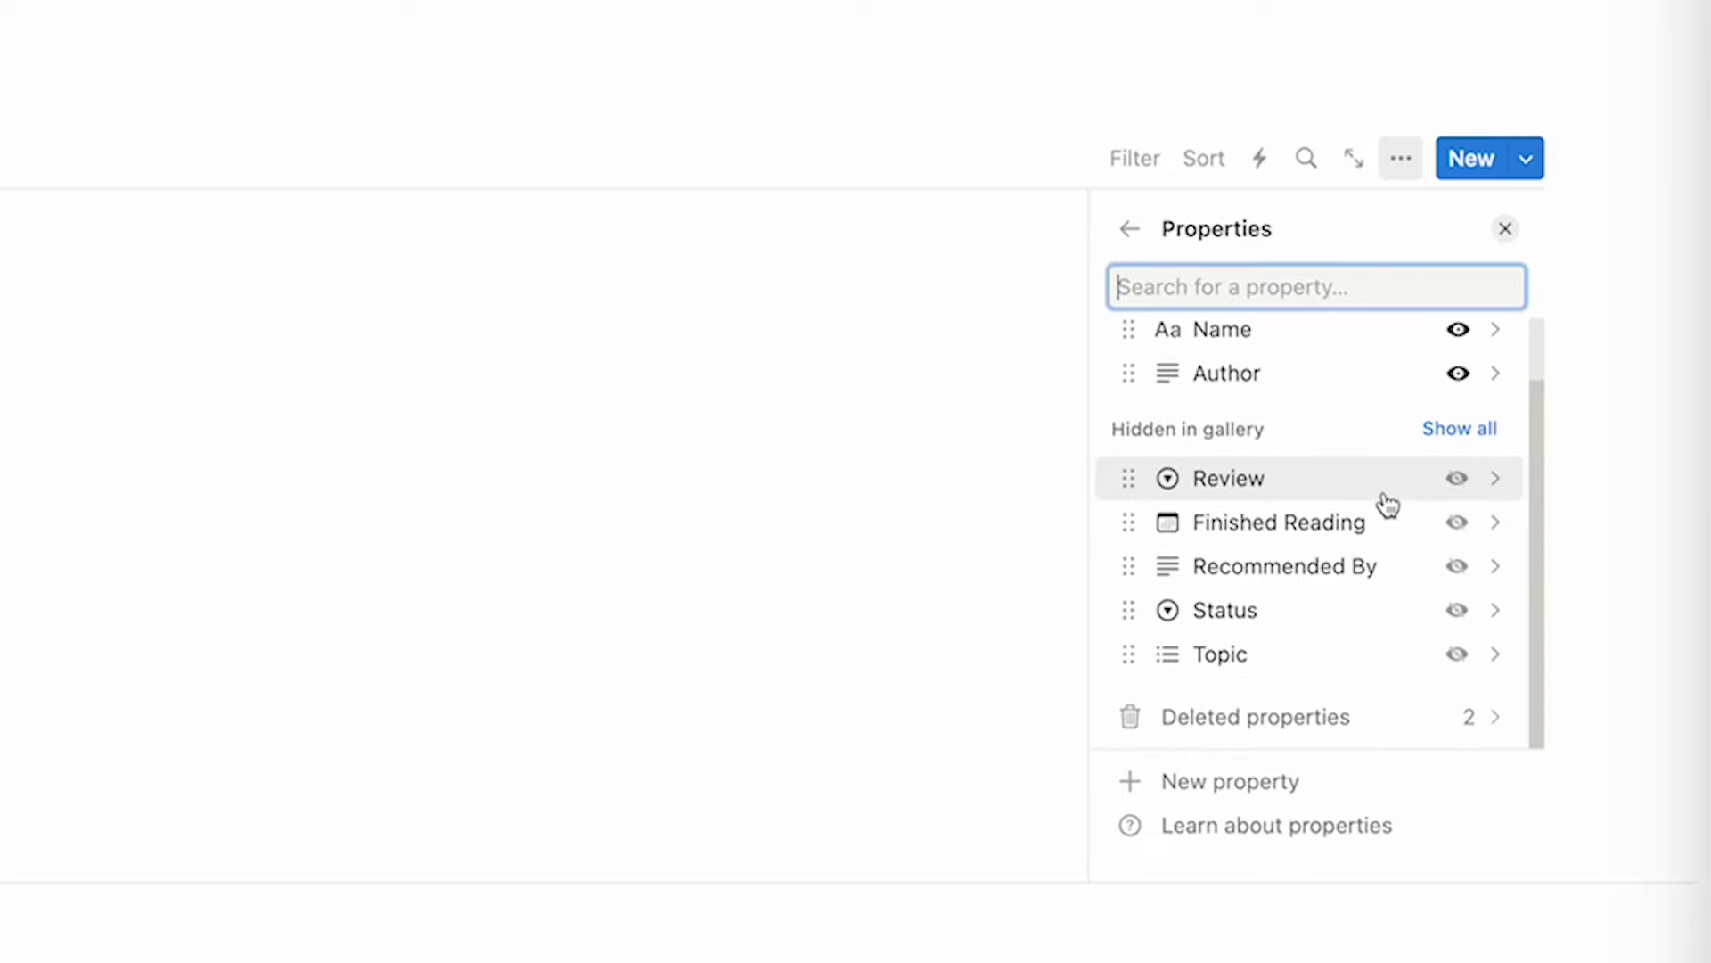
{"action": "left_click", "coordinate": [1458, 610]}
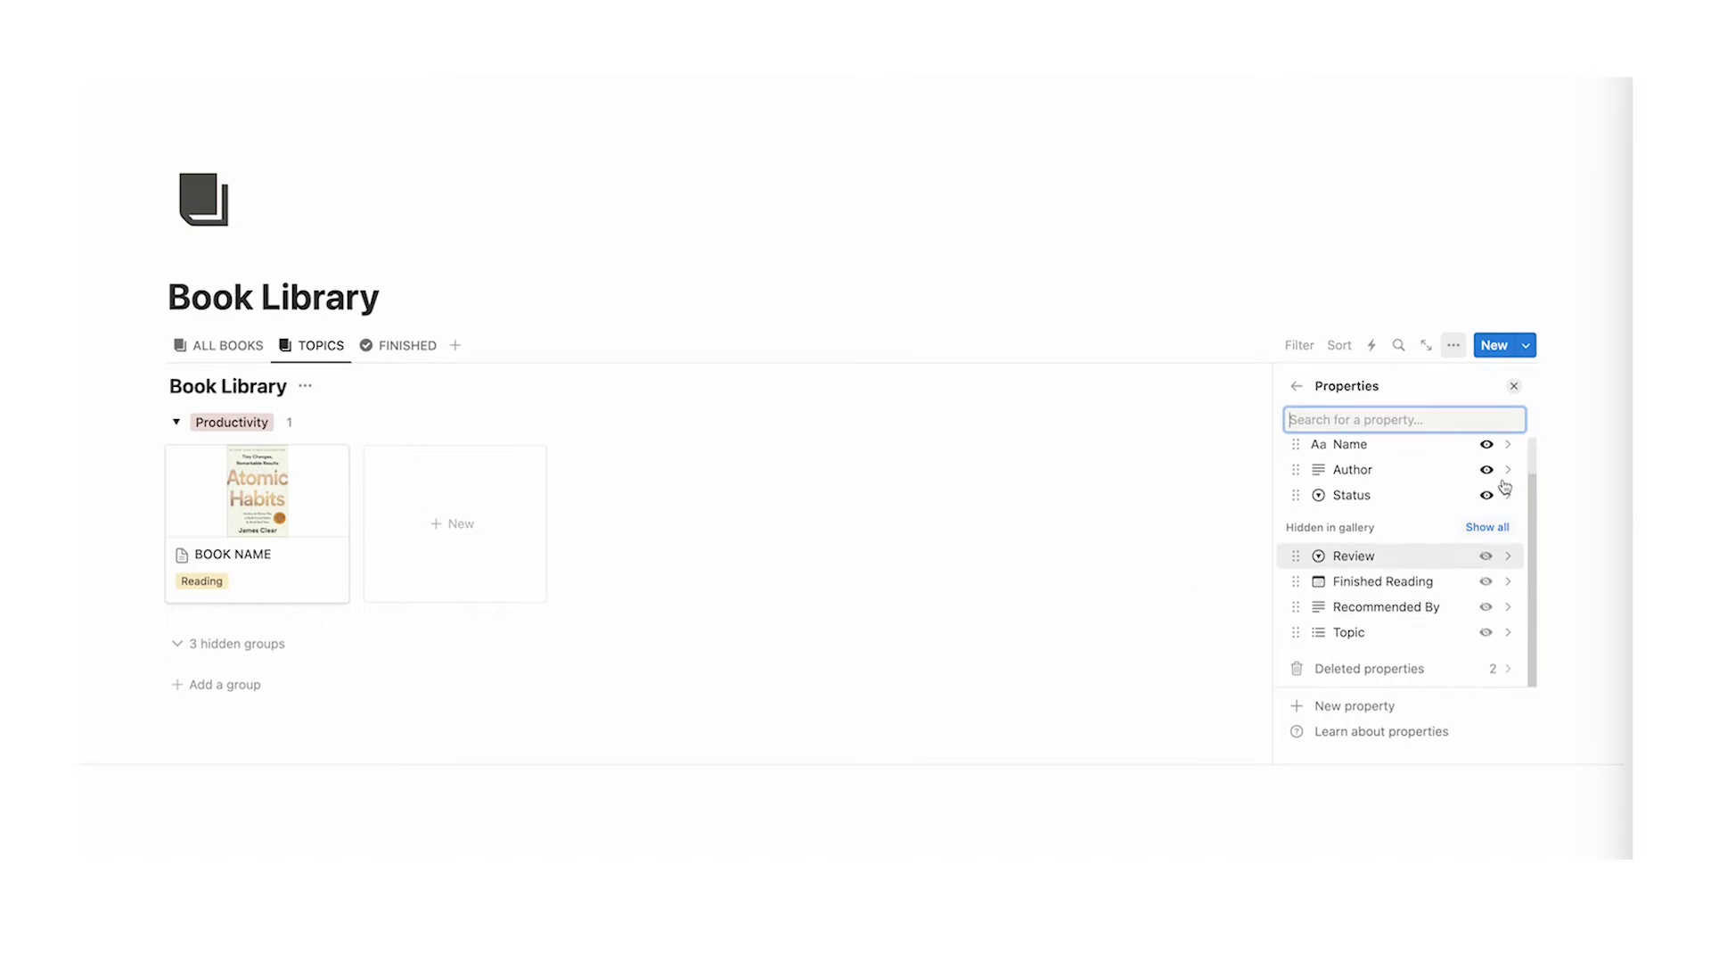
{"action": "left_click", "coordinate": [1506, 229]}
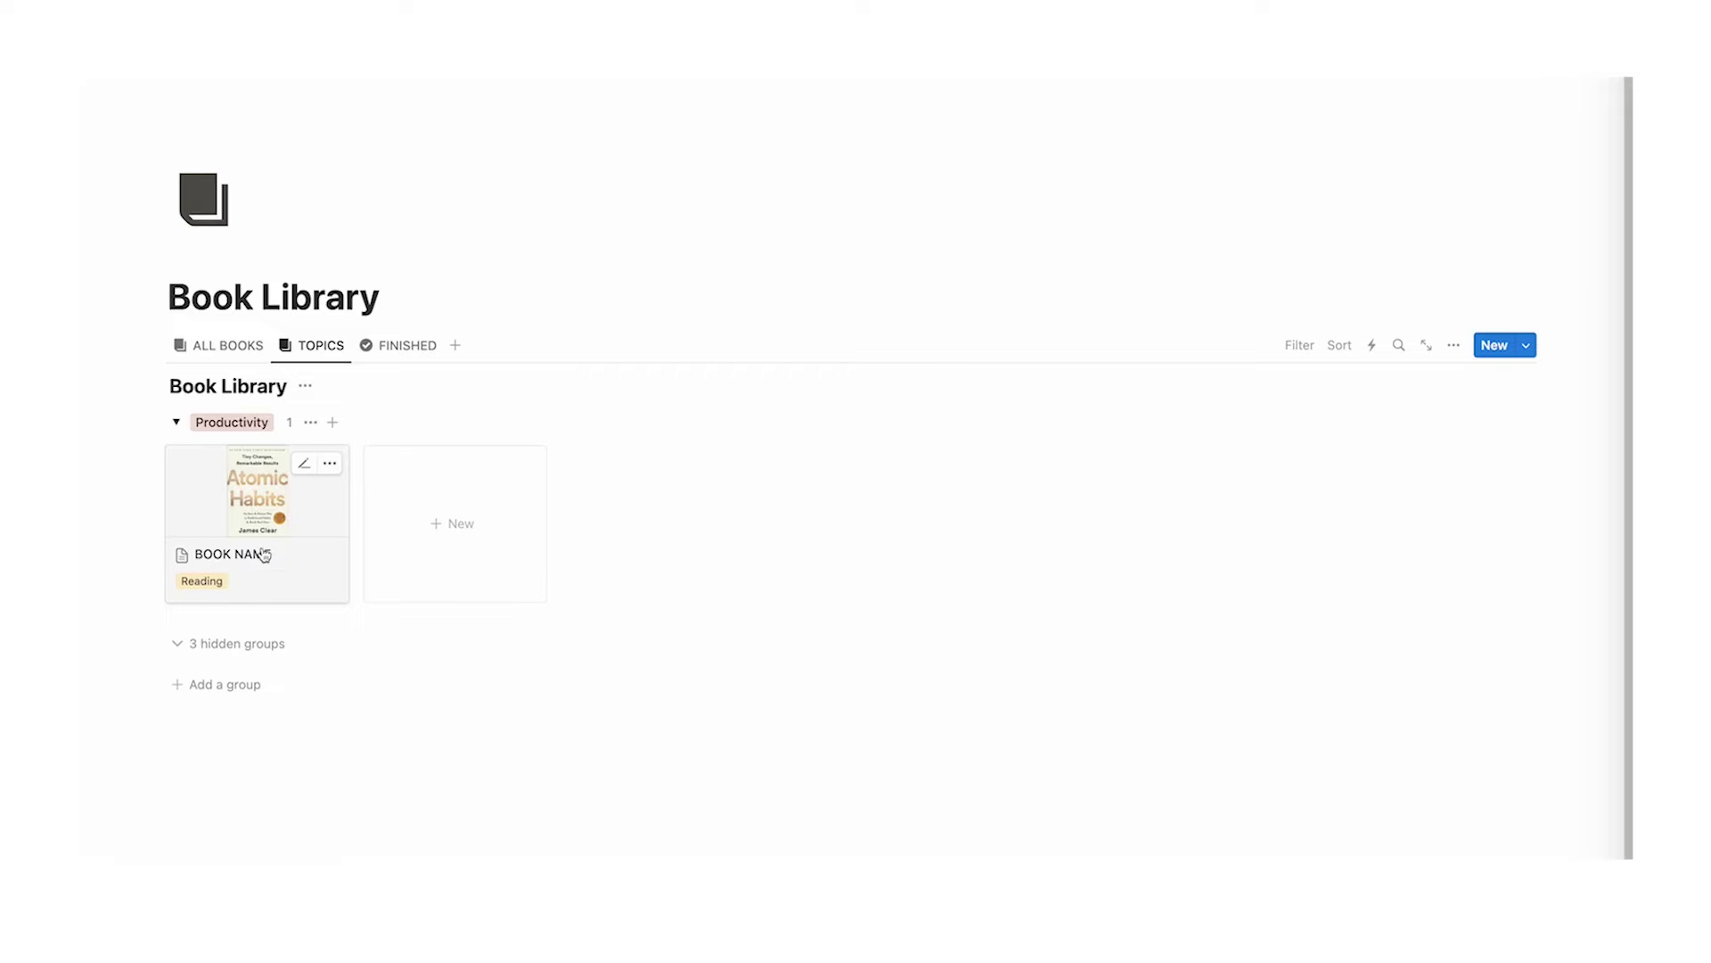
Step: Show the Finished Reading property and hide the Author property on the FINISHED view's gallery cards
{"action": "left_click", "coordinate": [403, 346]}
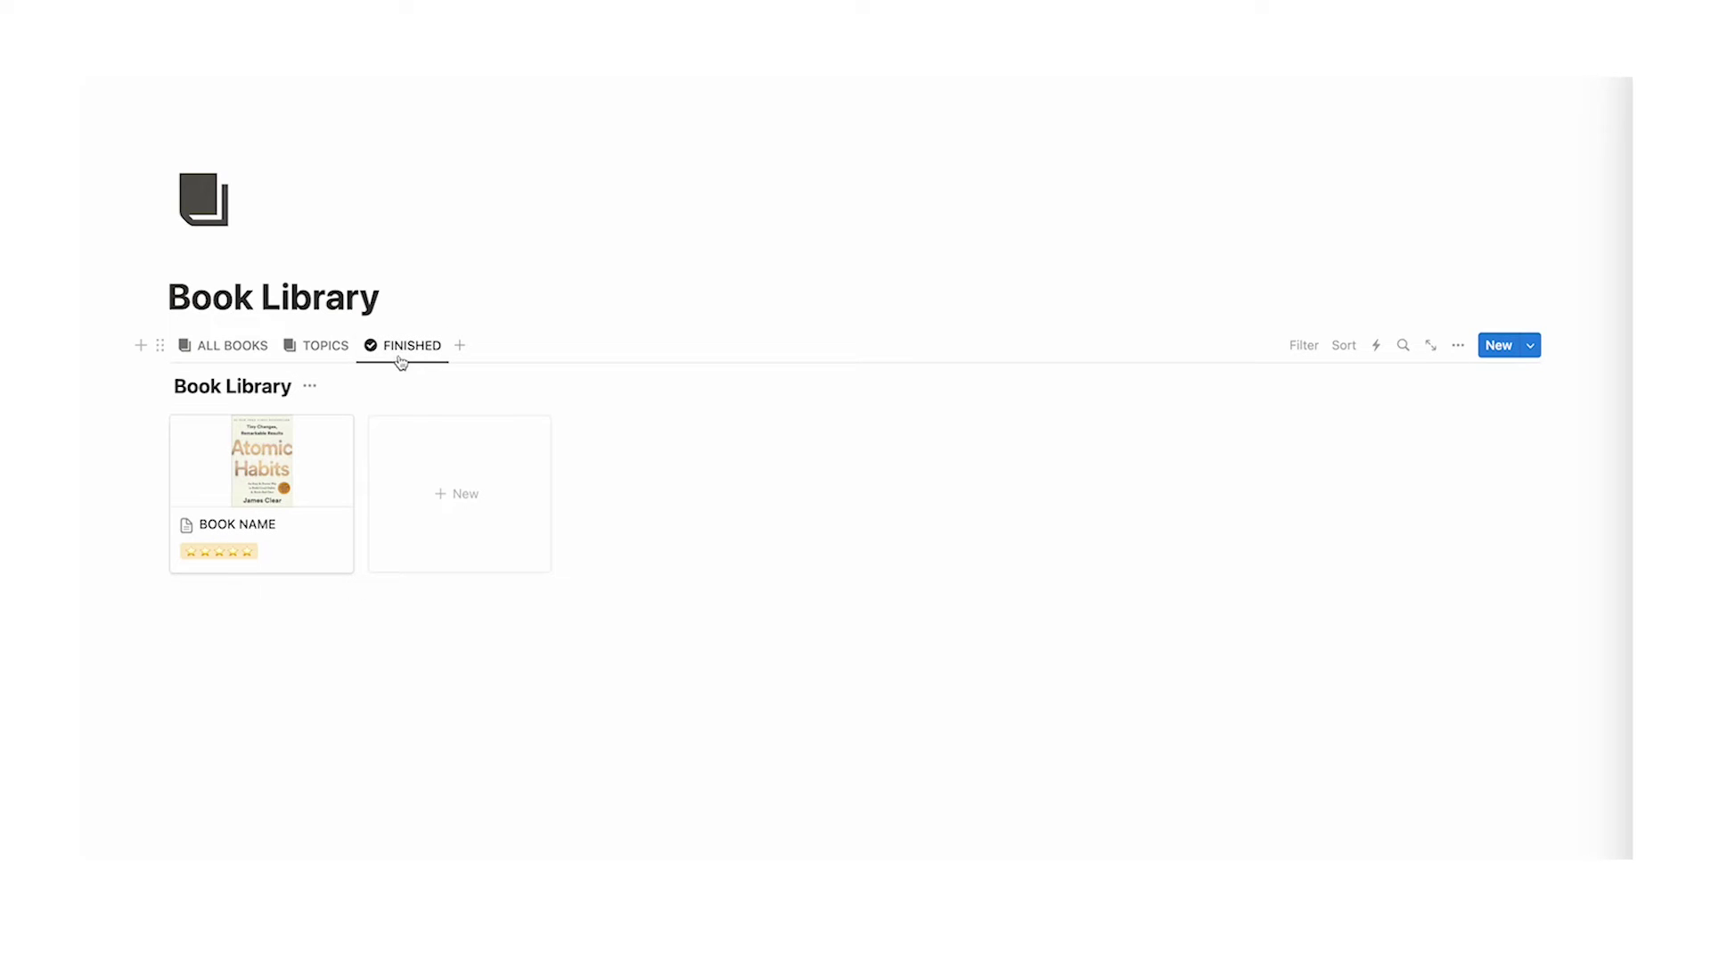
{"action": "left_click", "coordinate": [1460, 349]}
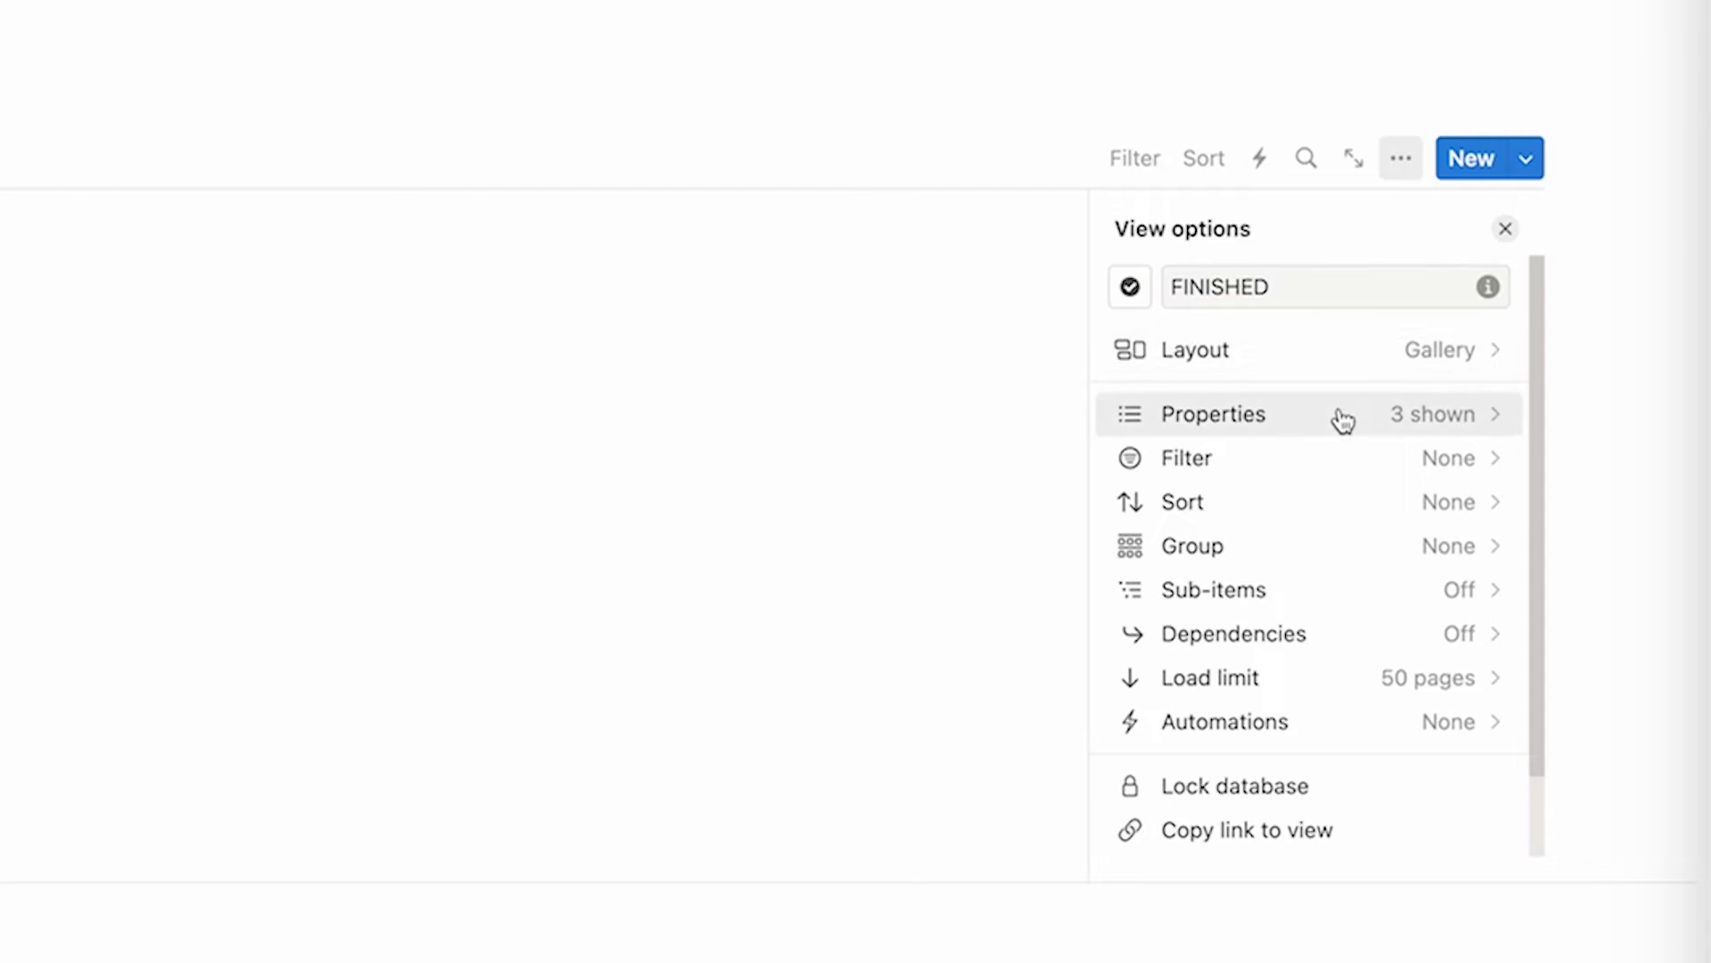
{"action": "left_click", "coordinate": [1342, 418]}
{"action": "scroll", "coordinate": [1348, 437], "scroll_direction": "down", "scroll_amount": 1}
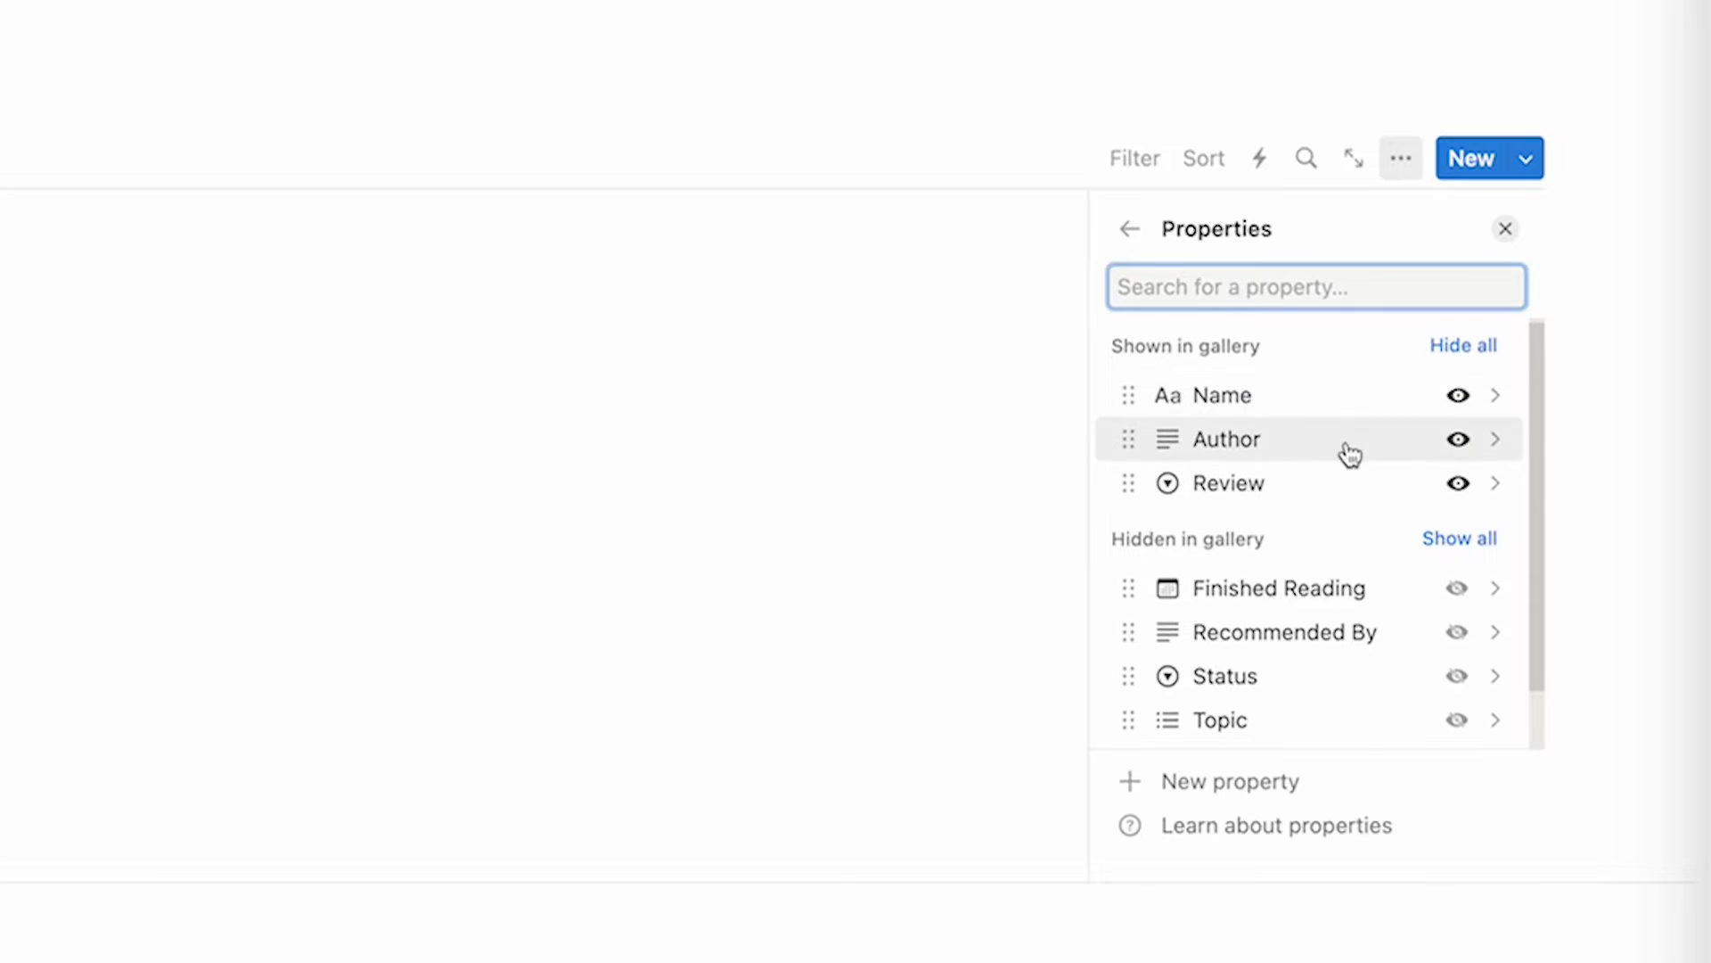
{"action": "left_click", "coordinate": [1454, 596]}
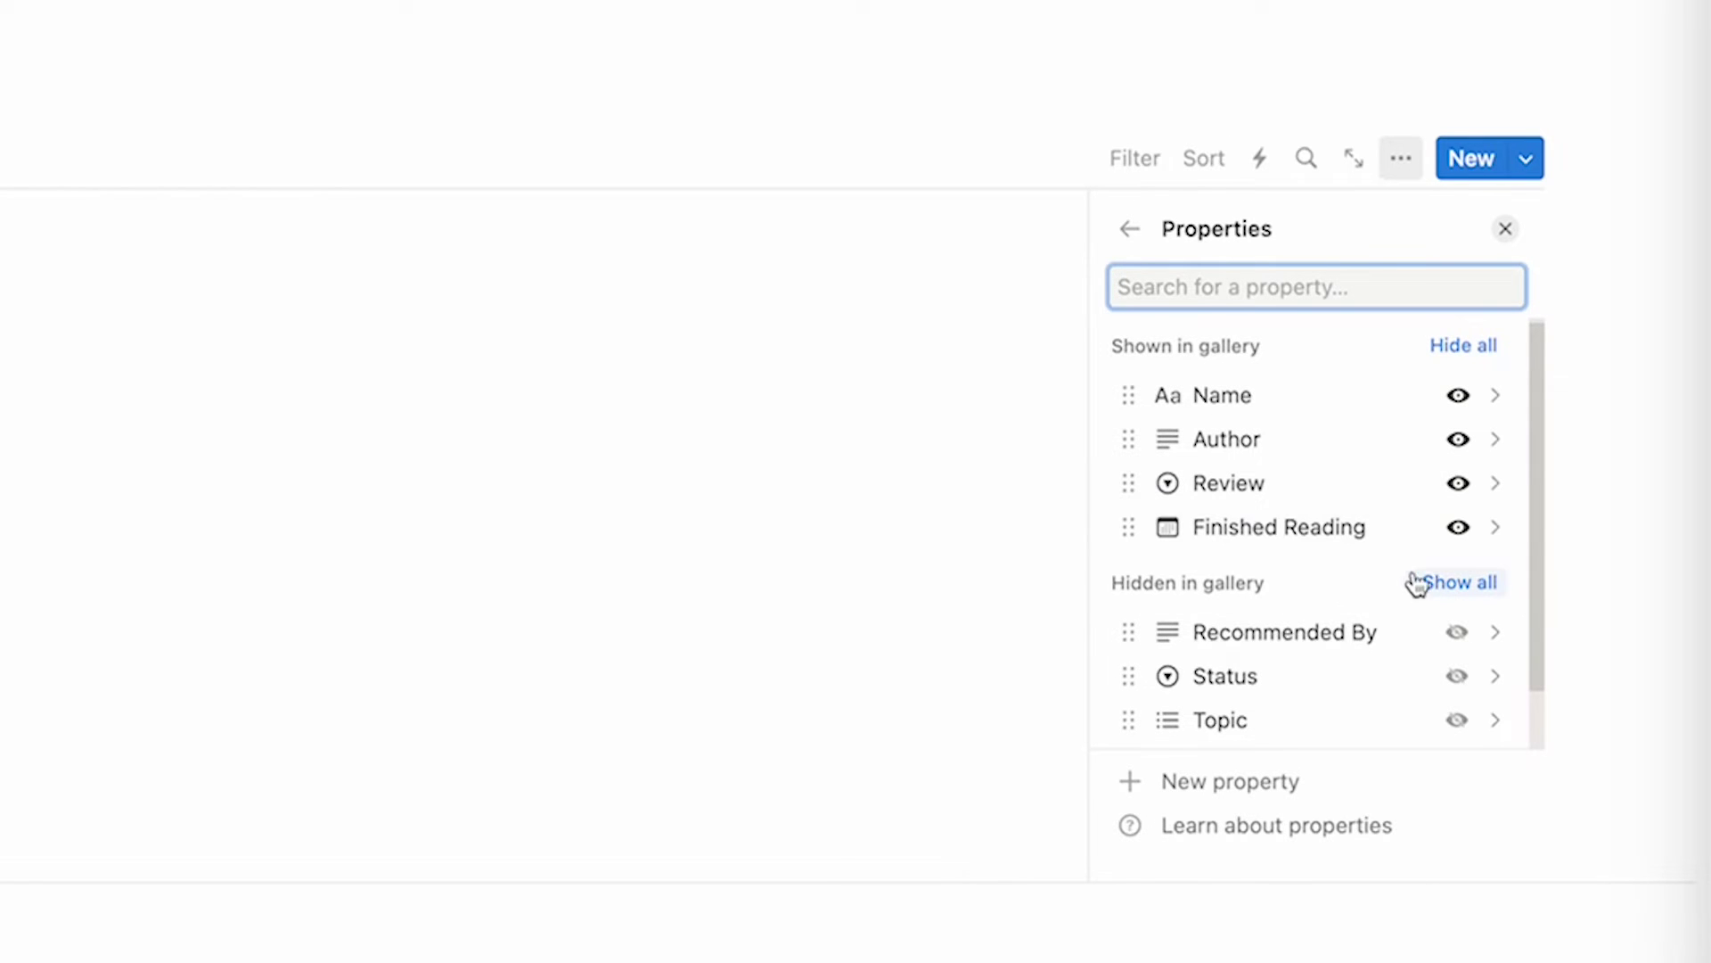
{"action": "left_click", "coordinate": [1459, 443]}
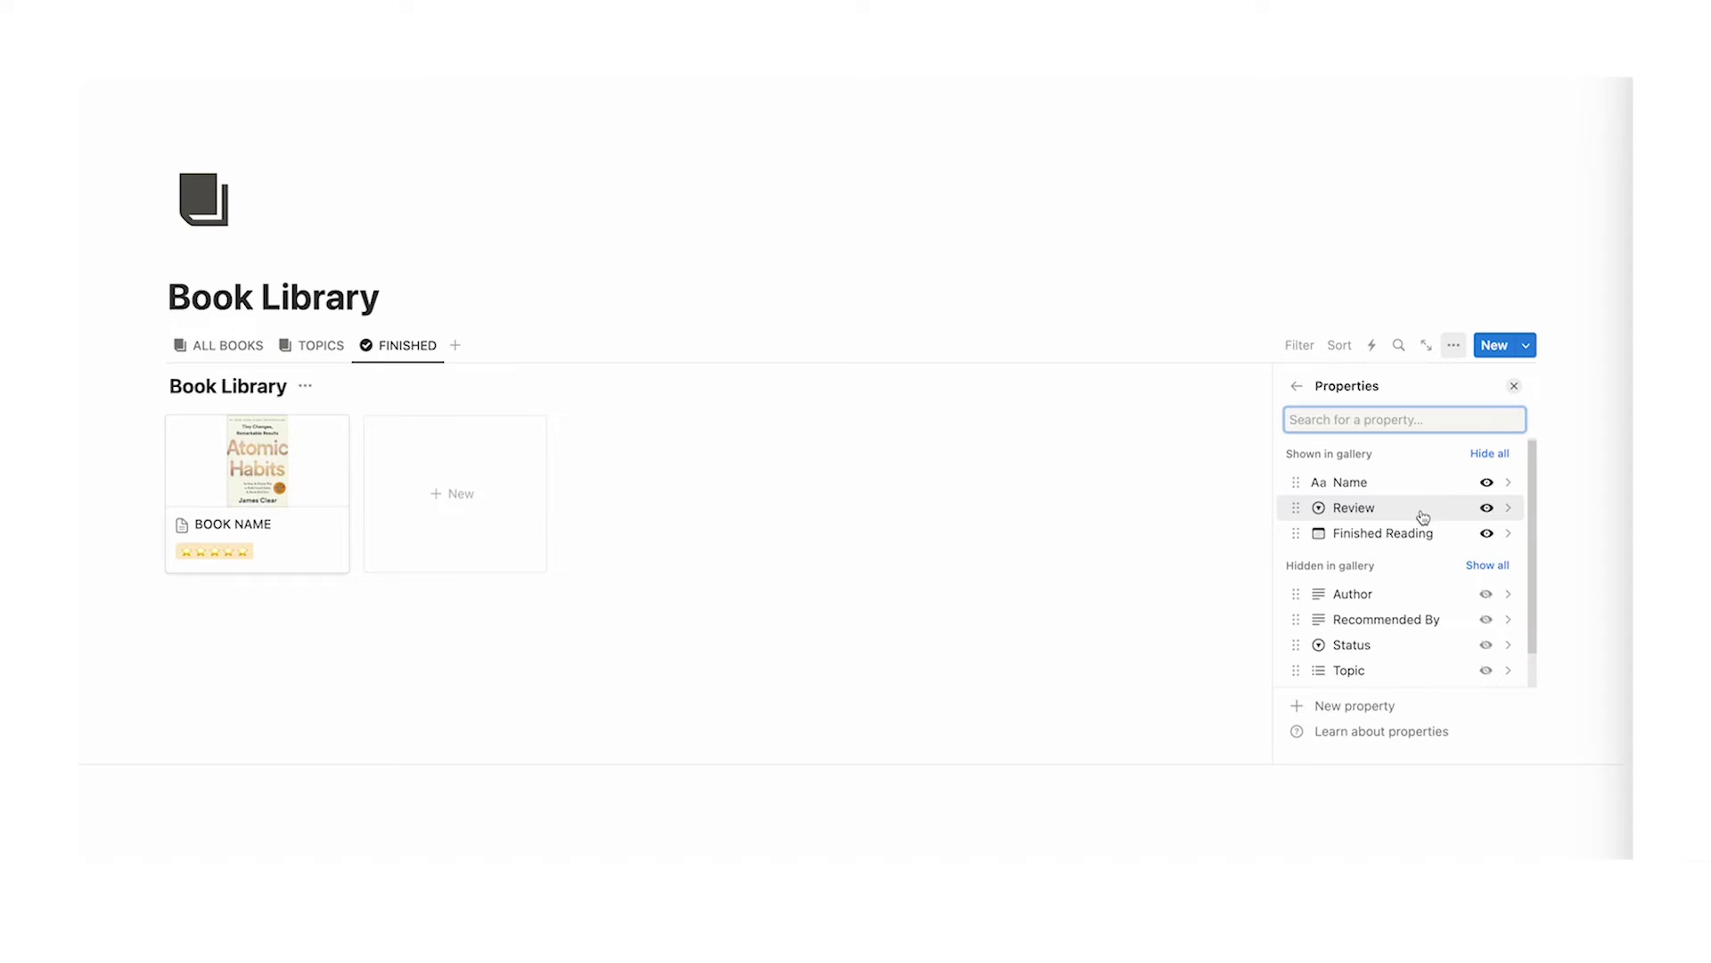
{"action": "left_click", "coordinate": [1106, 469]}
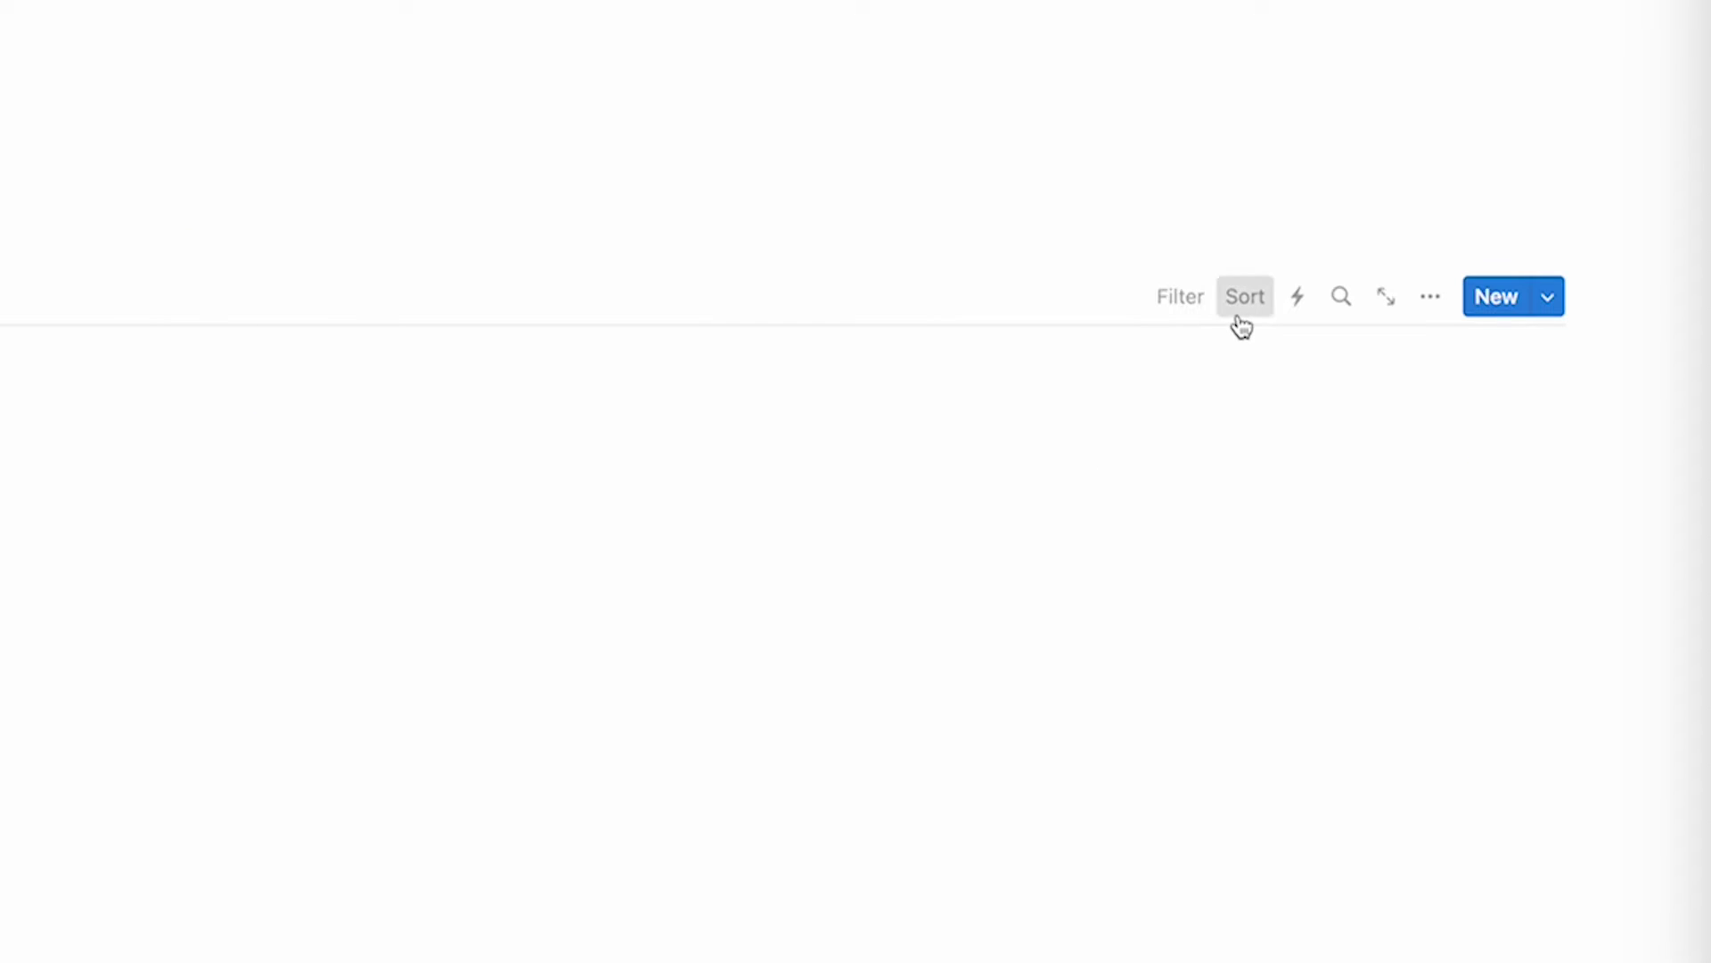
Step: Sort the FINISHED view by Finished Reading in descending order
{"action": "left_click", "coordinate": [1239, 319]}
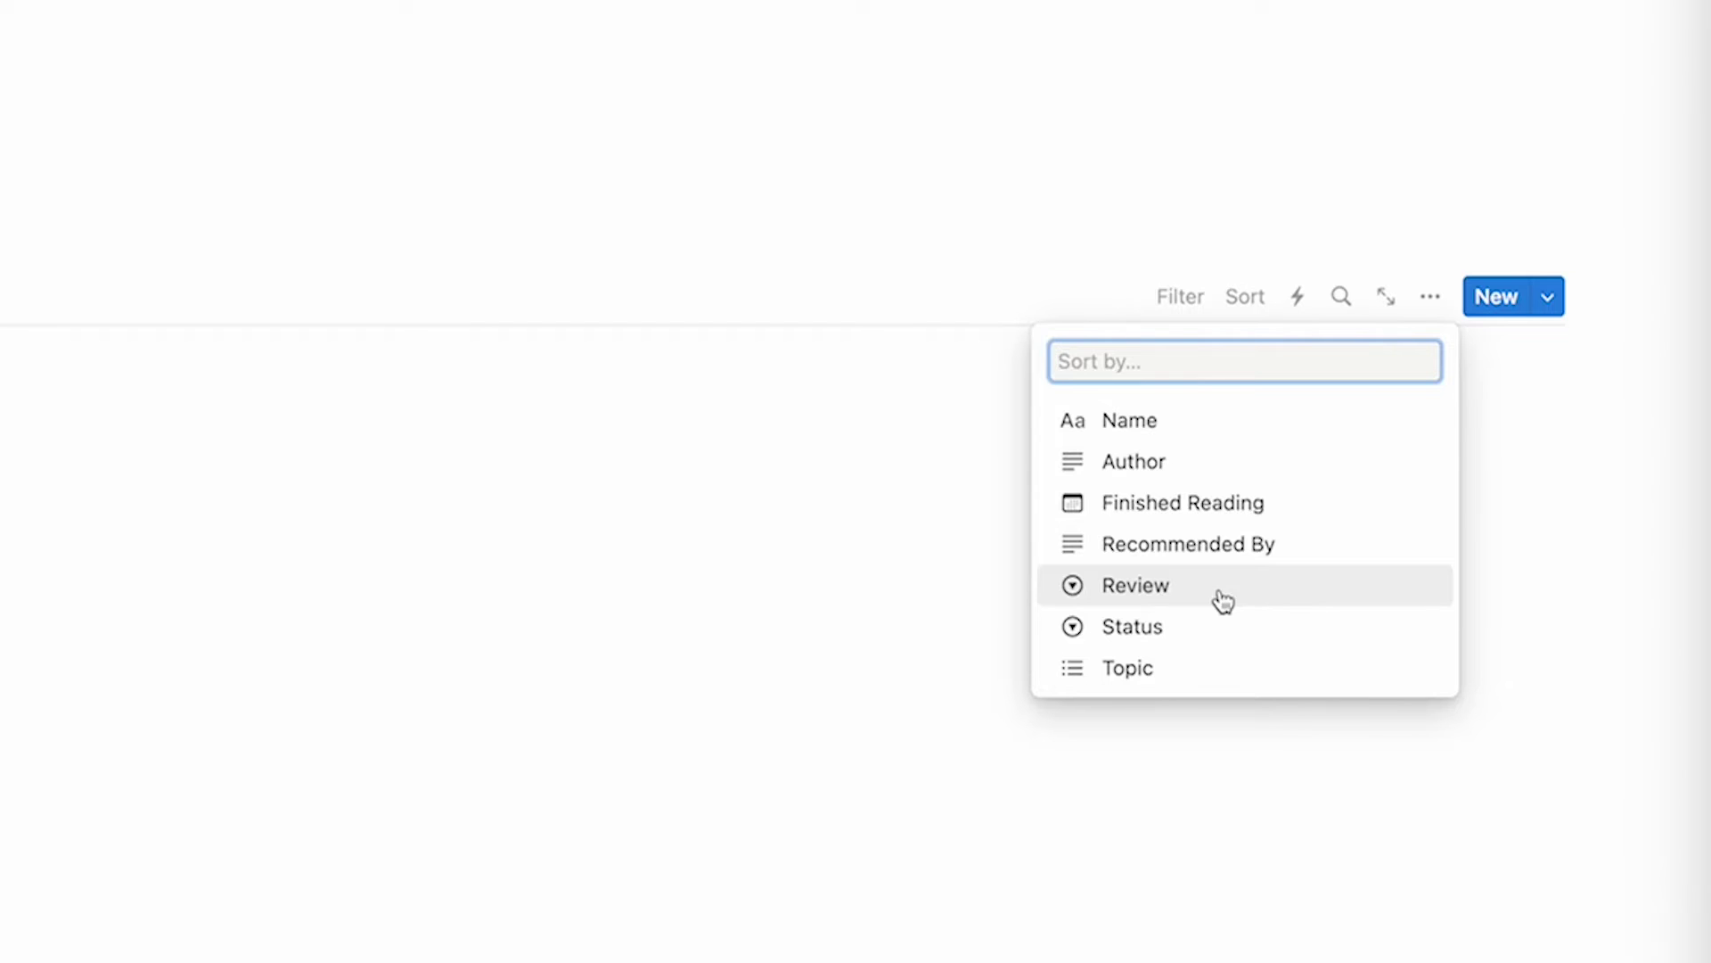
{"action": "left_click", "coordinate": [1275, 505]}
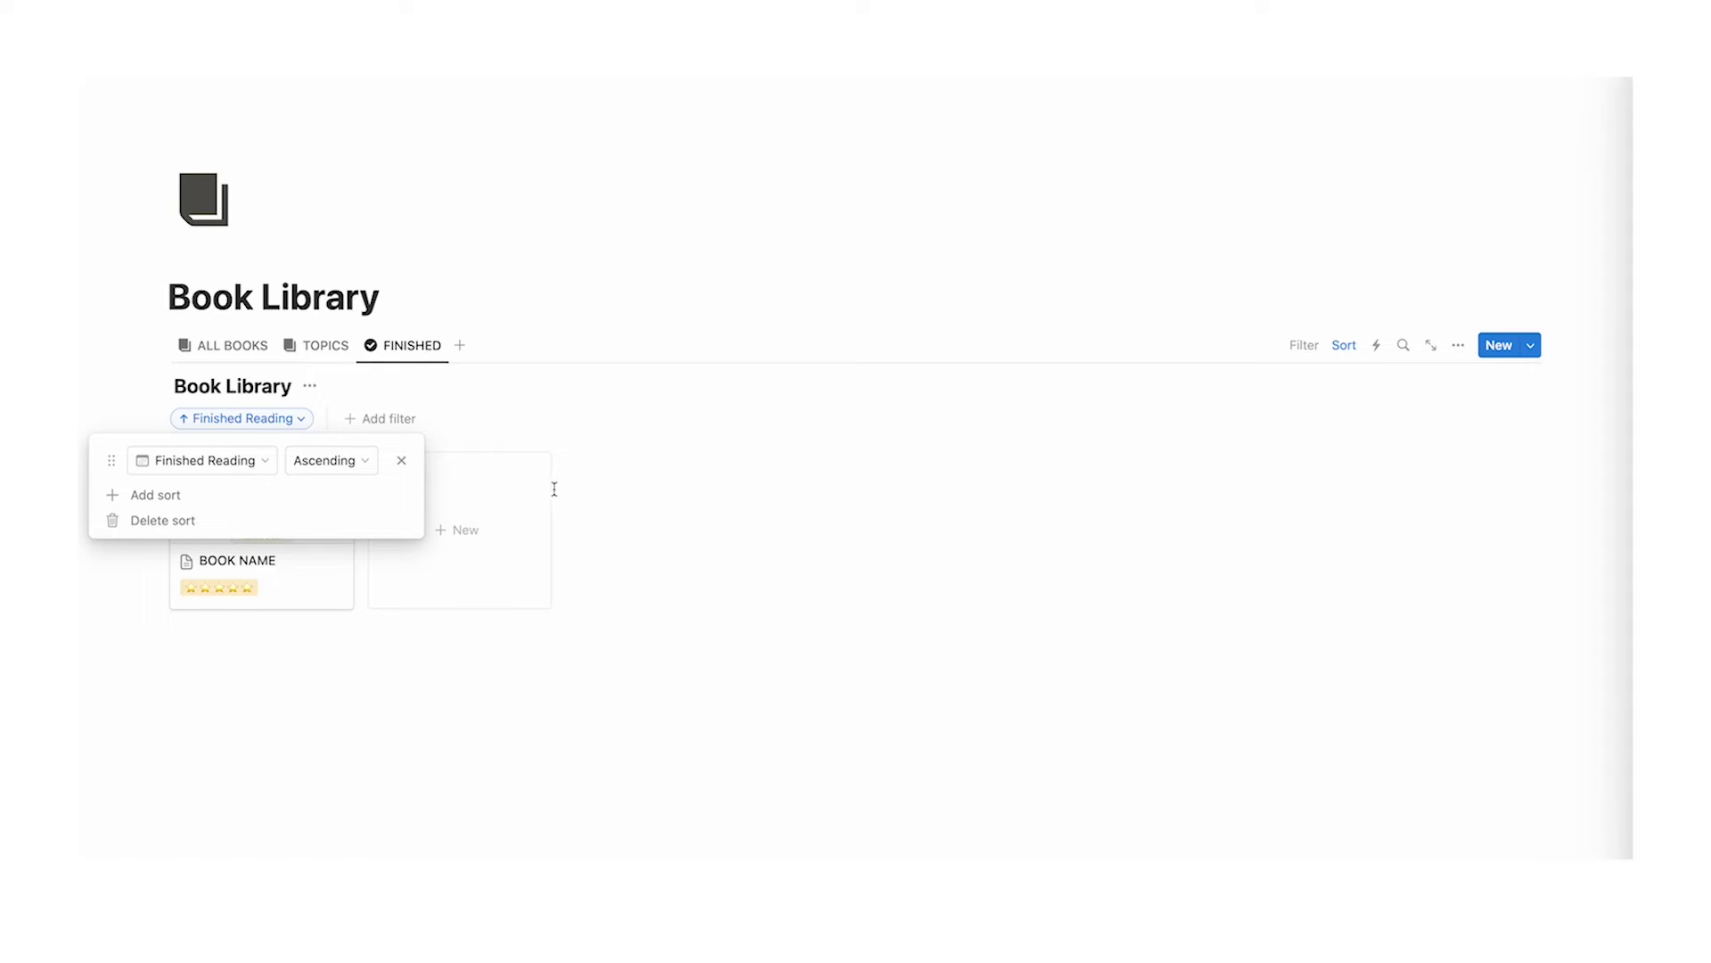
{"action": "left_click", "coordinate": [364, 464]}
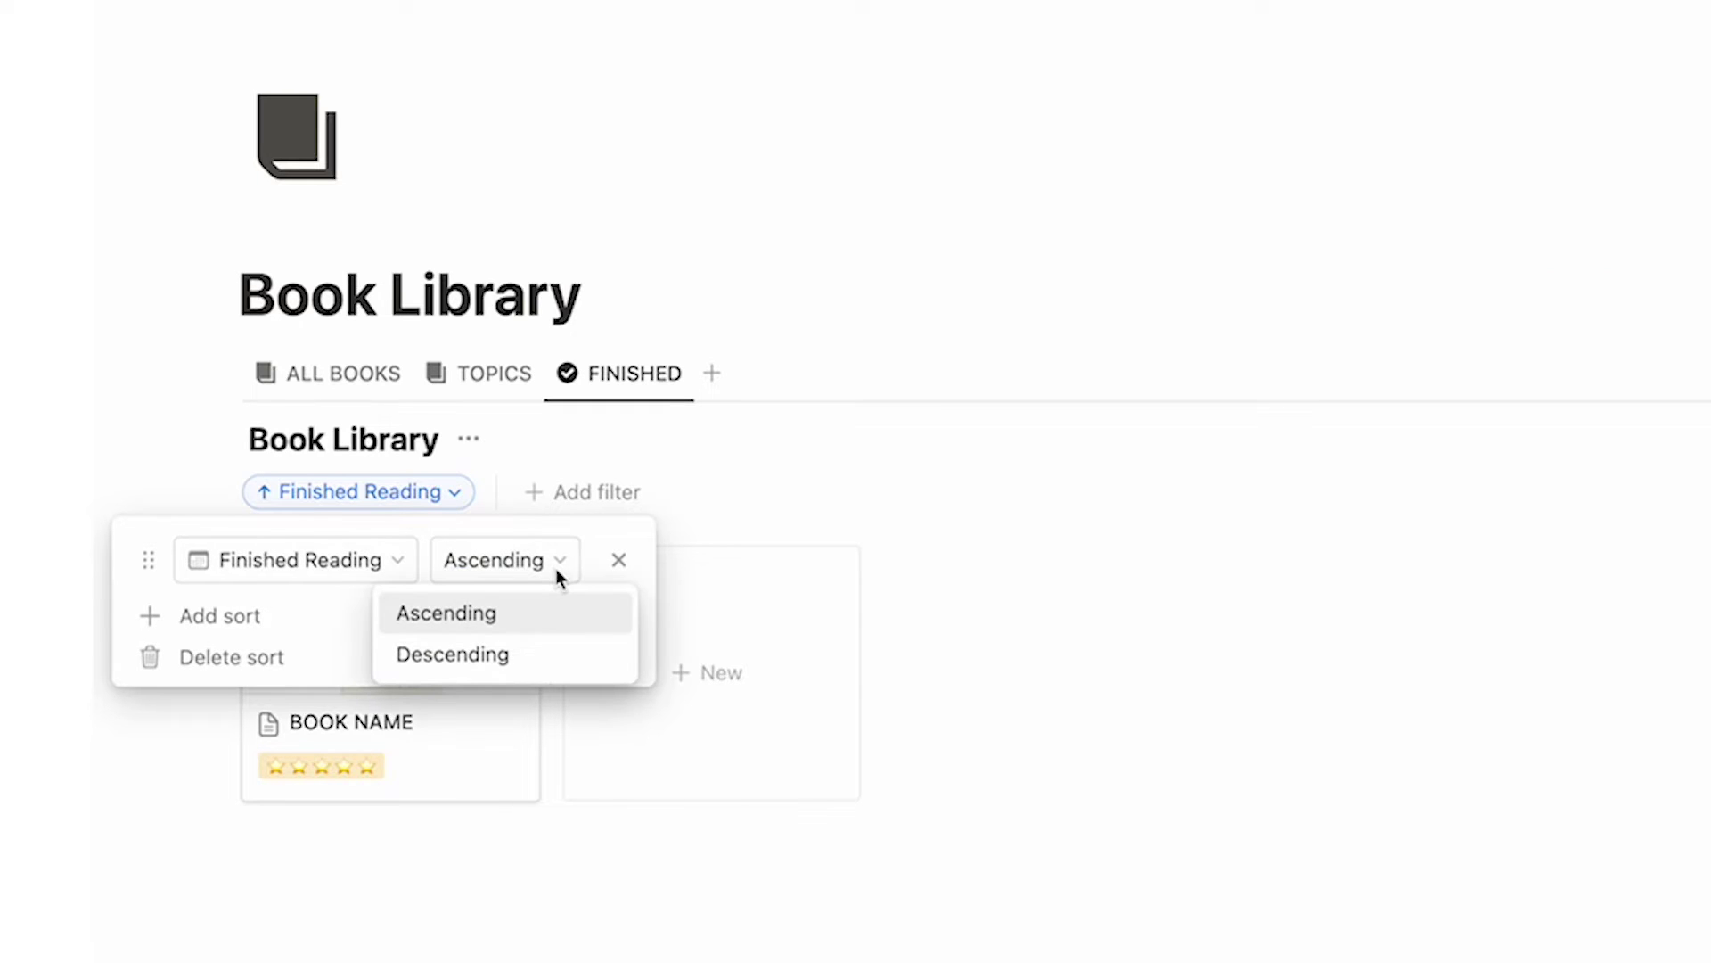
{"action": "left_click", "coordinate": [453, 654]}
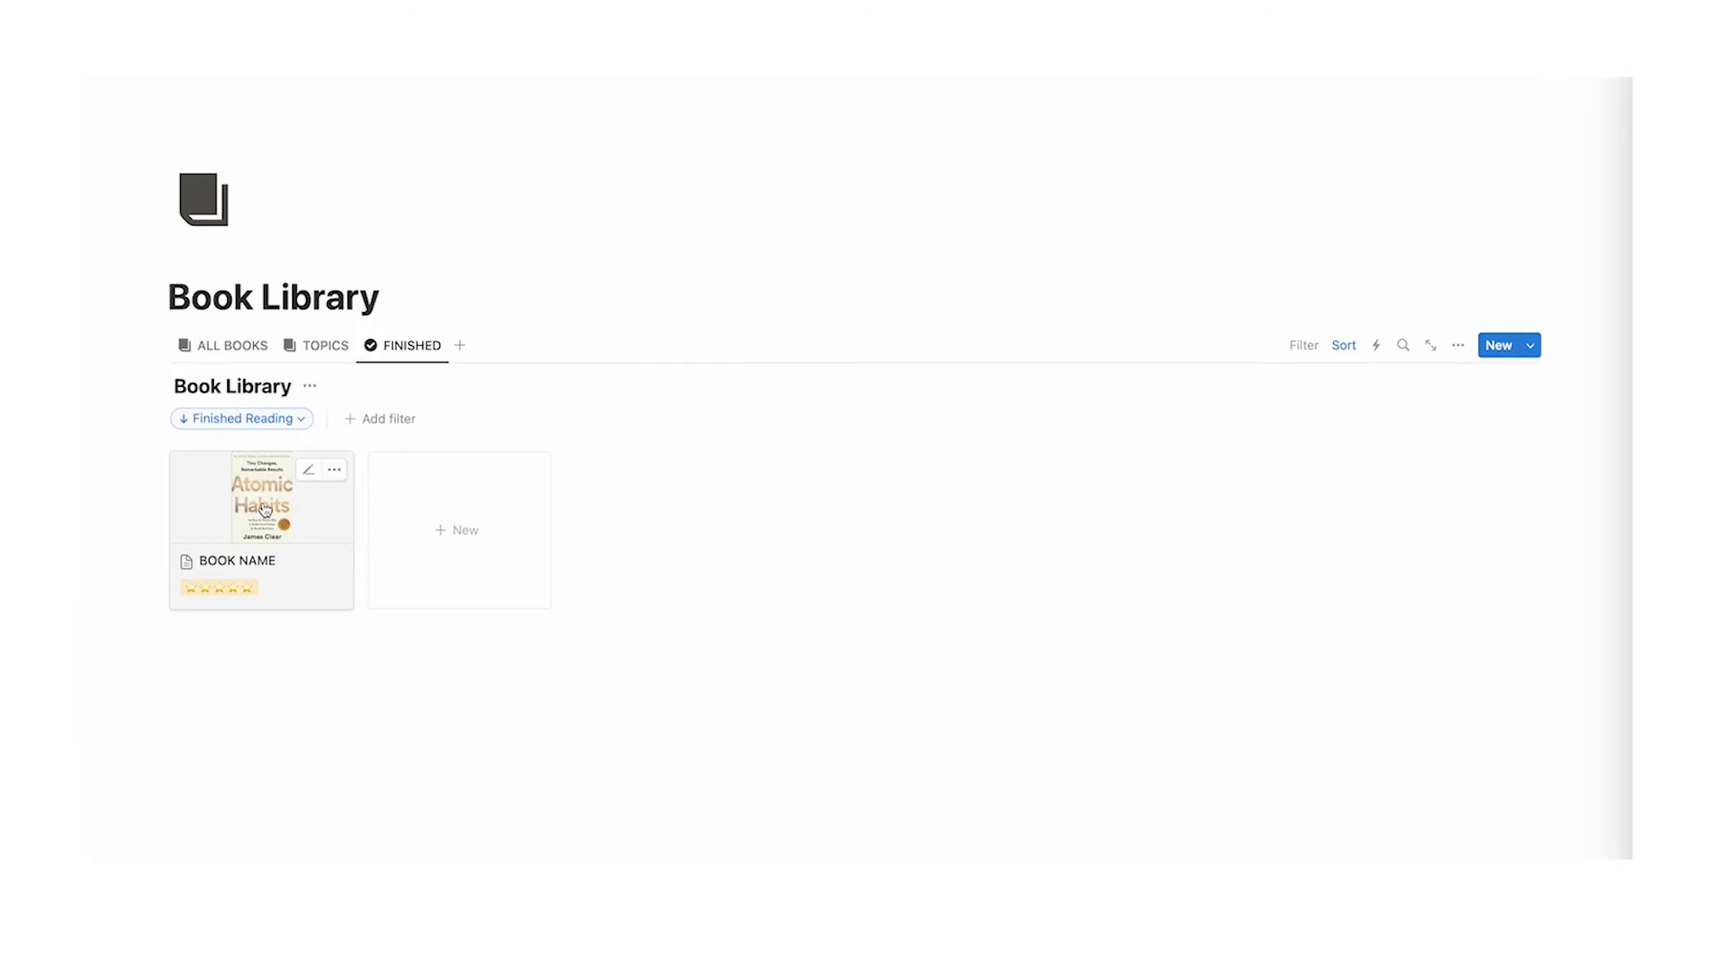
Step: Set the BOOK NAME page's Finished Reading date to February 13, 2024, and return to the gallery
{"action": "left_click", "coordinate": [265, 509]}
{"action": "left_click", "coordinate": [737, 482]}
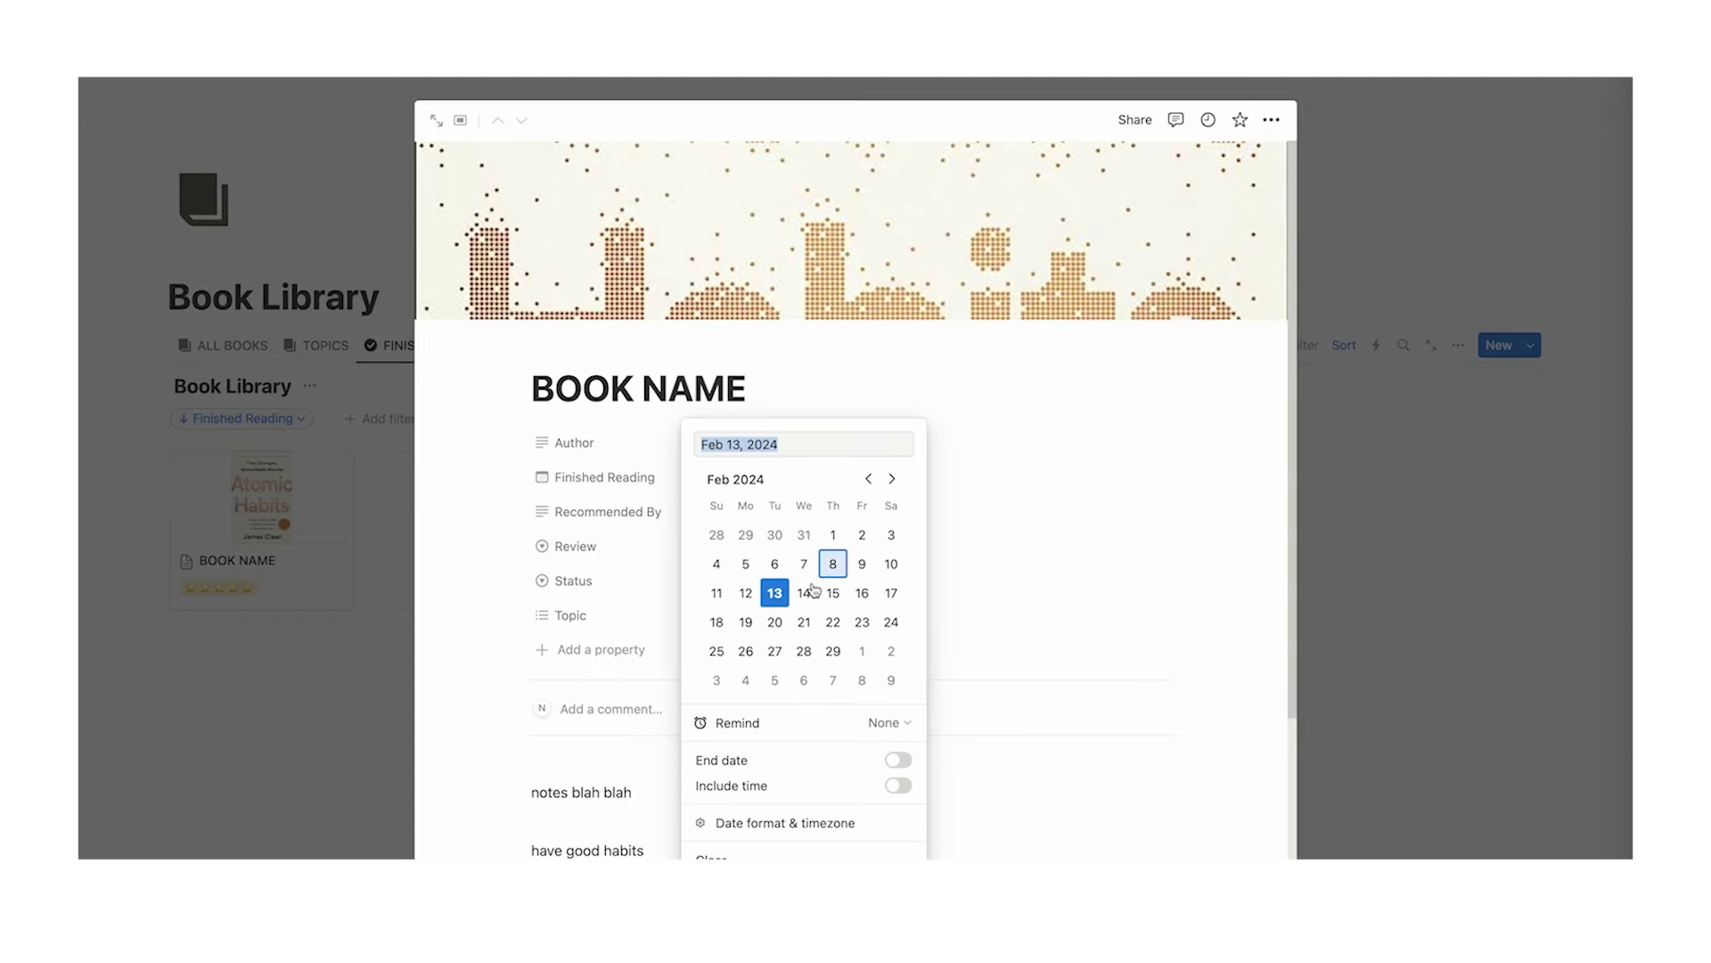
{"action": "left_click", "coordinate": [306, 661]}
{"action": "left_click", "coordinate": [347, 691]}
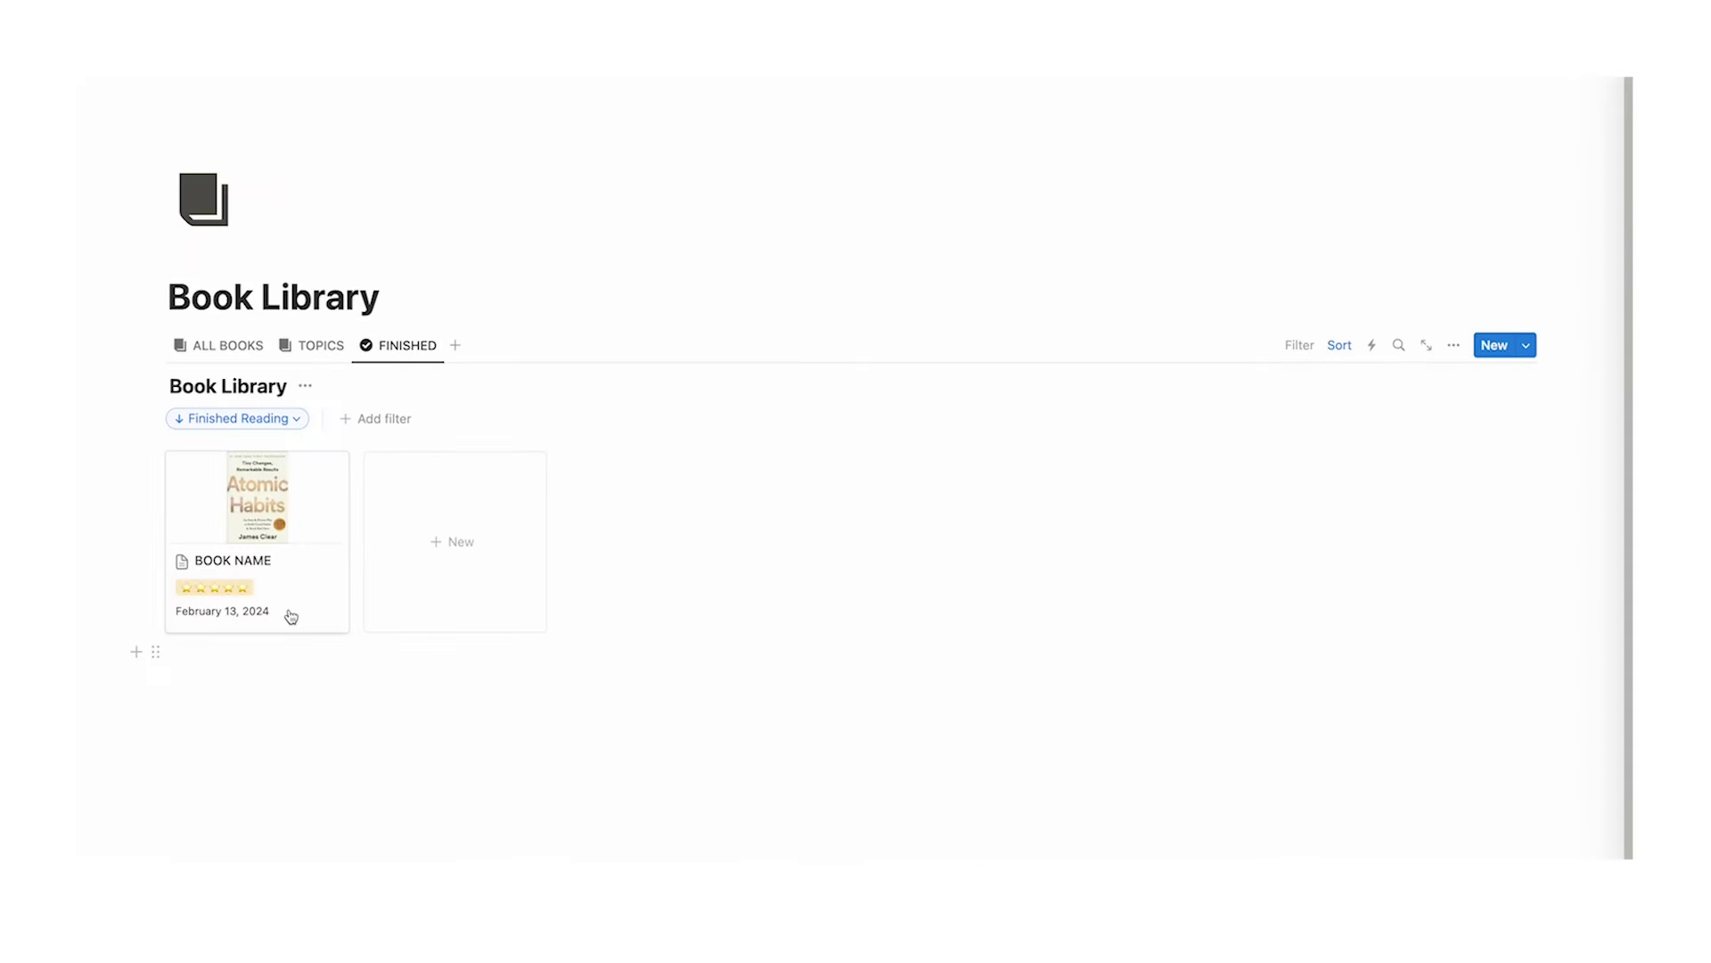
Step: Add an untitled book to the FINISHED view with a Finished Reading date of February 1, 2024
{"action": "left_click", "coordinate": [451, 619]}
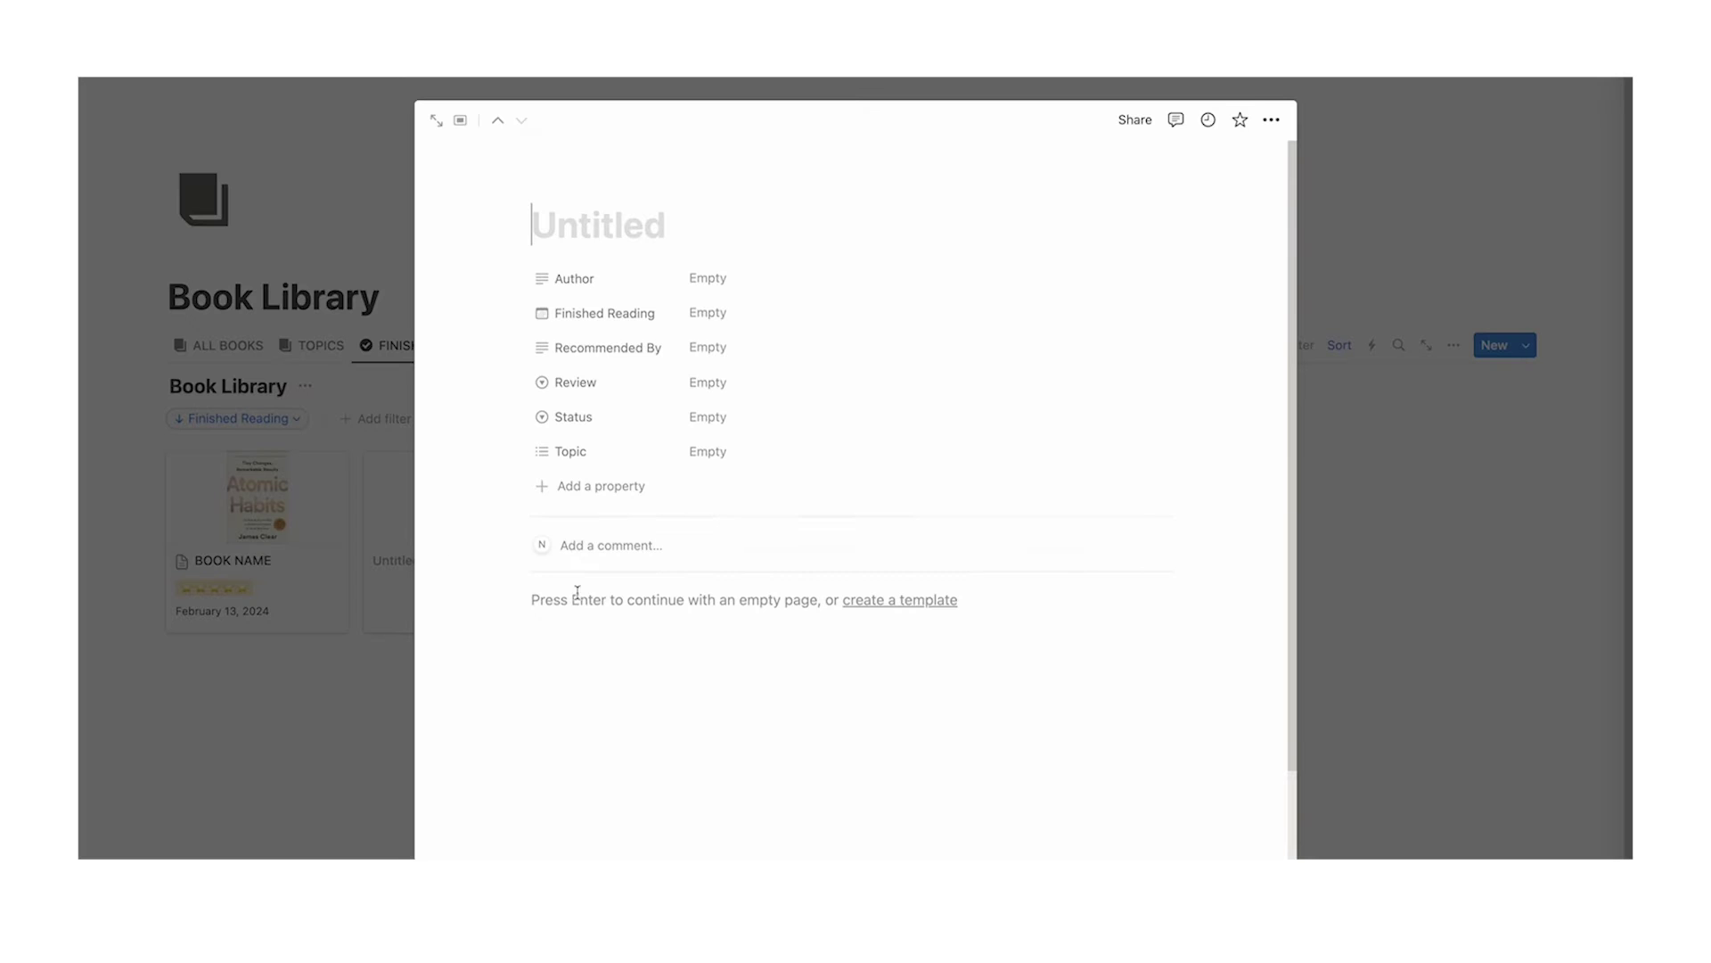
{"action": "left_click", "coordinate": [724, 319]}
{"action": "left_click", "coordinate": [834, 445]}
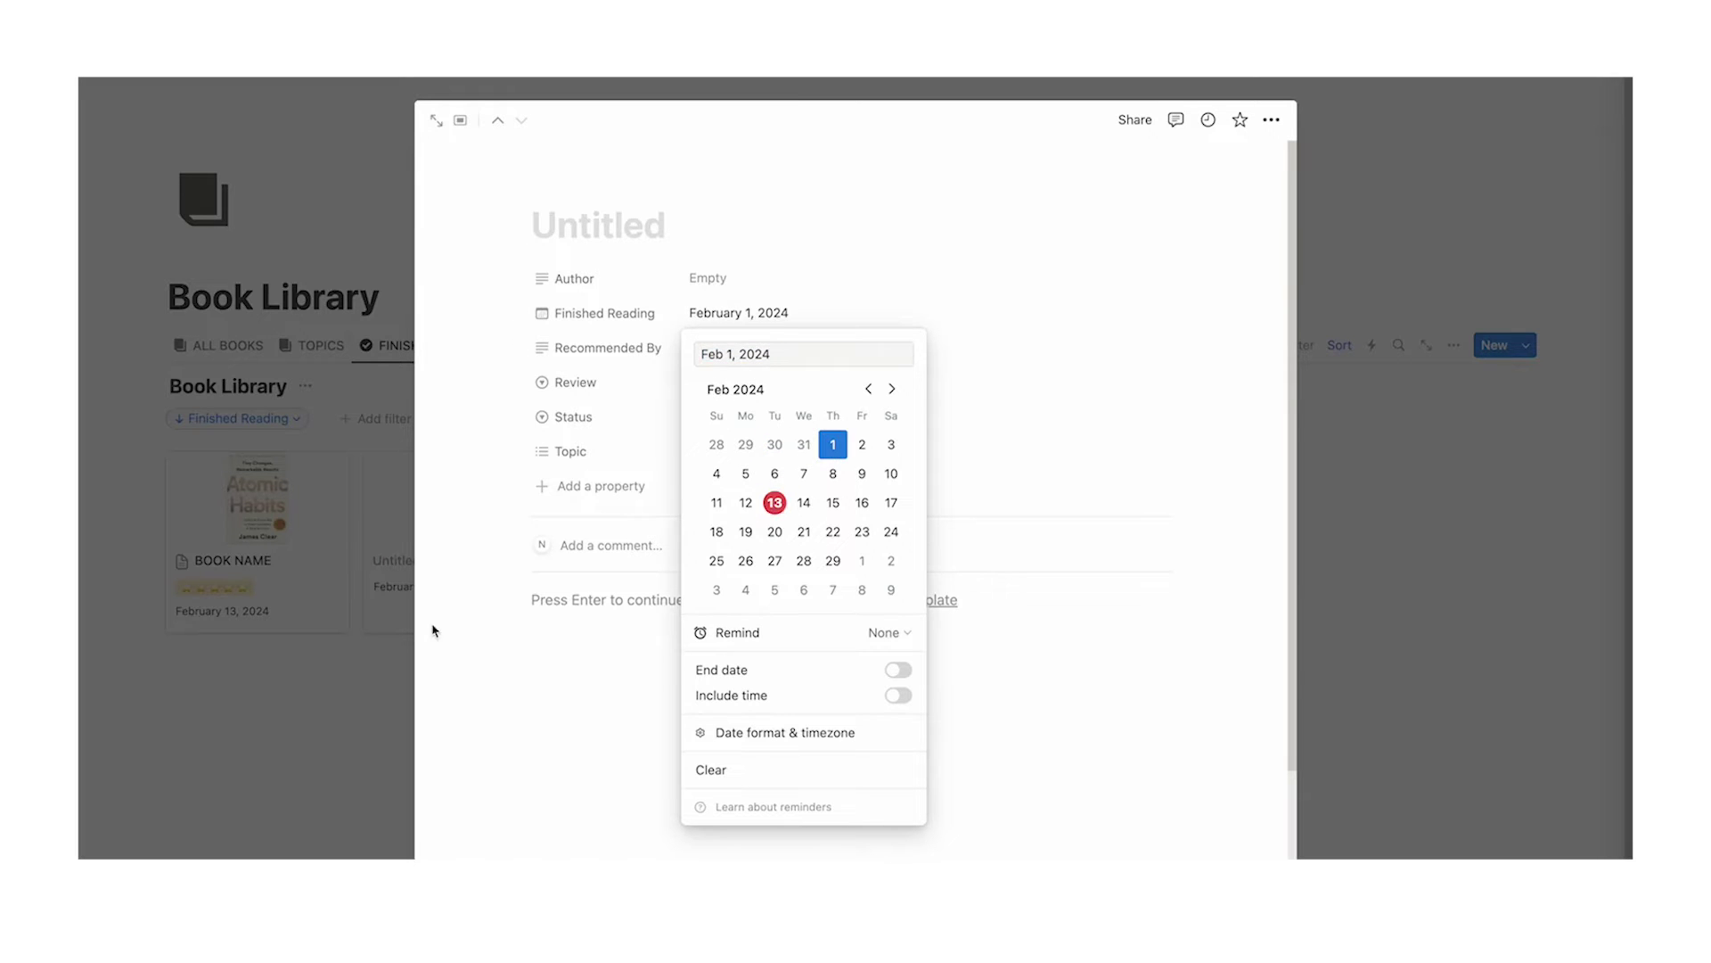
{"action": "left_click", "coordinate": [316, 692]}
{"action": "left_click", "coordinate": [317, 691]}
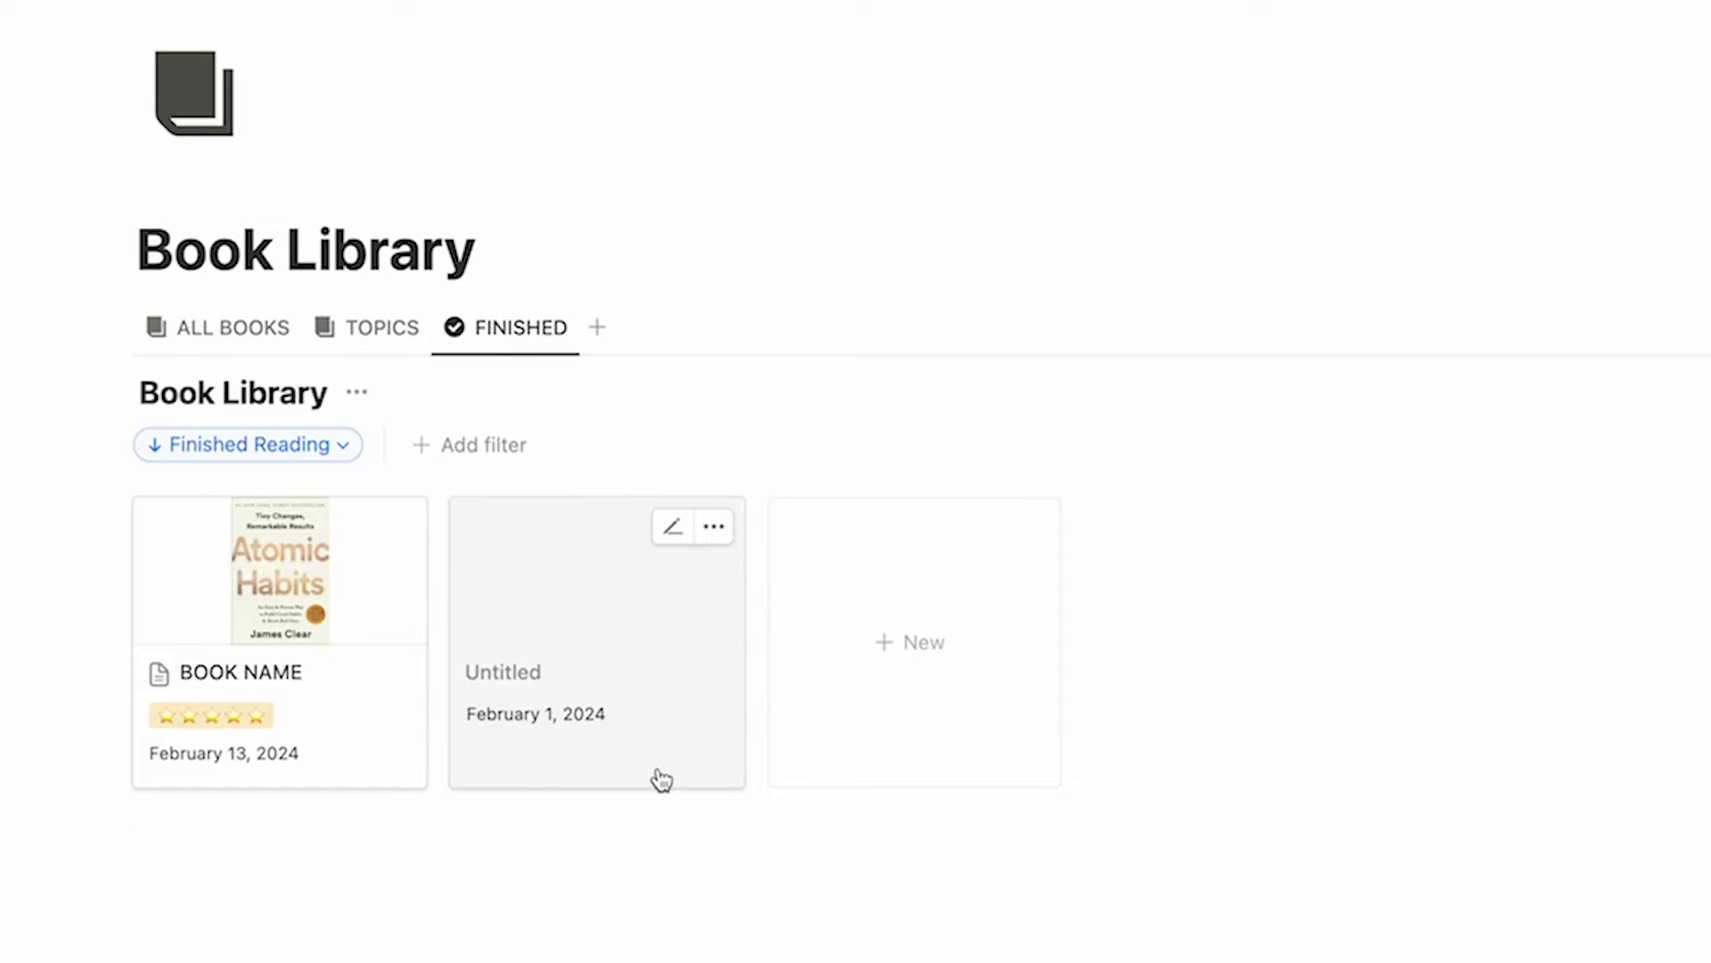
Step: Change the untitled book's Finished Reading date to February 15, 2024
{"action": "left_click", "coordinate": [662, 780]}
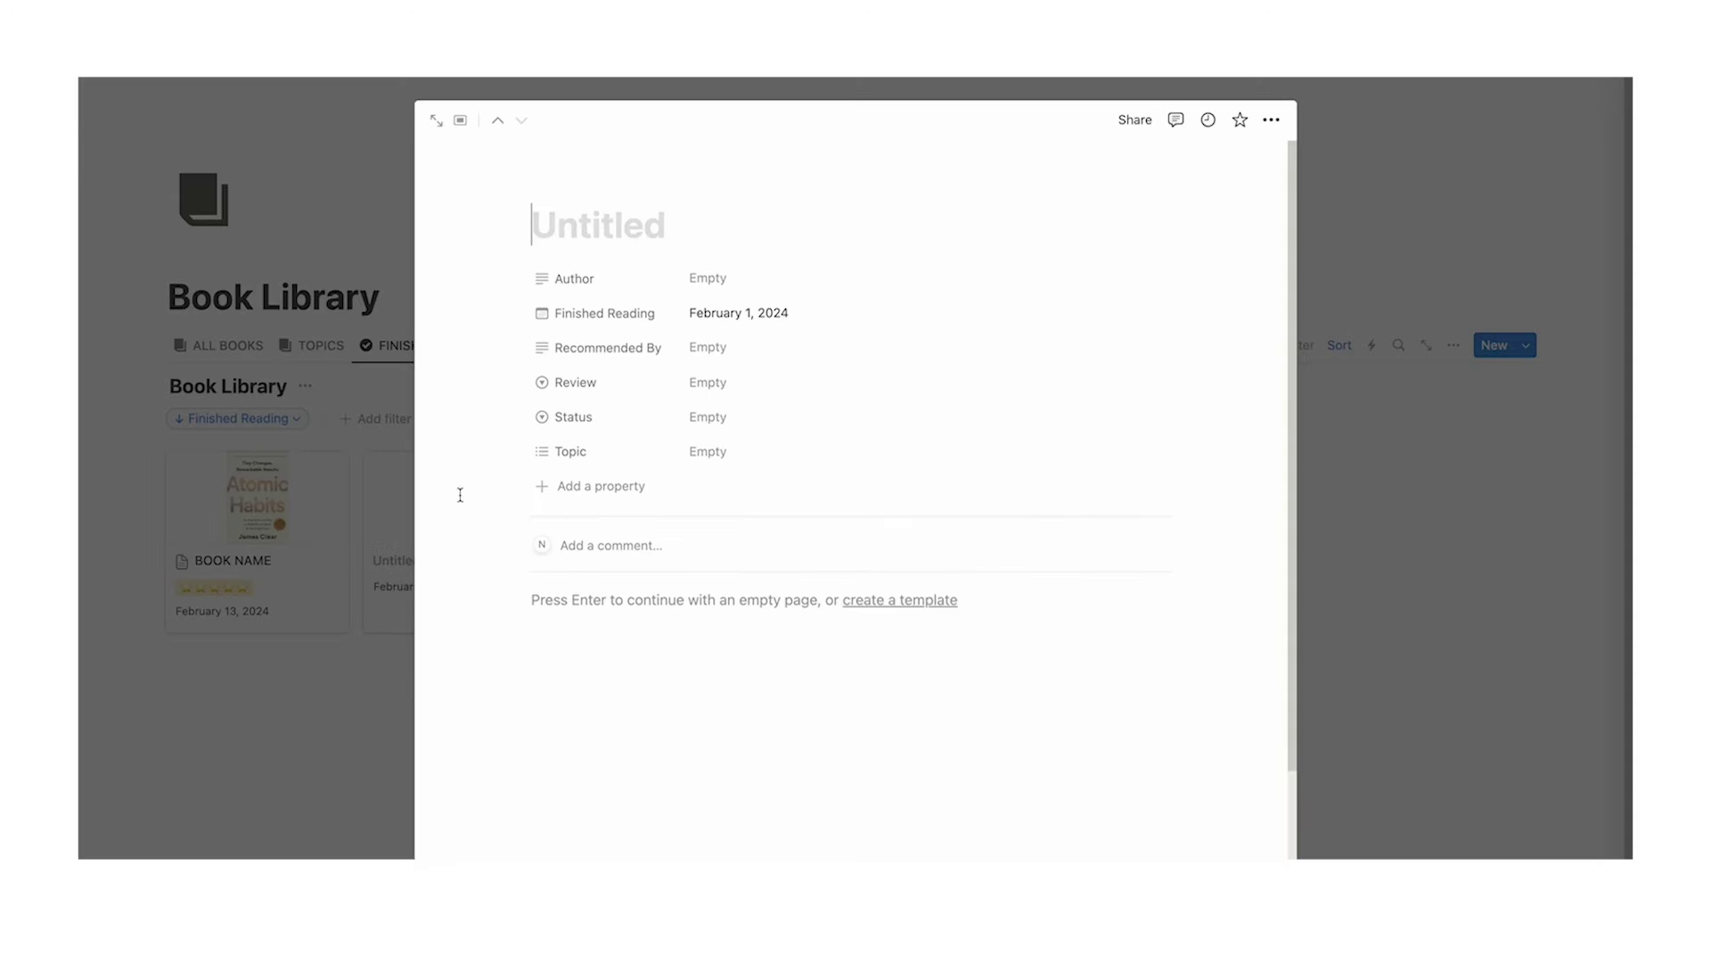
{"action": "left_click", "coordinate": [738, 314]}
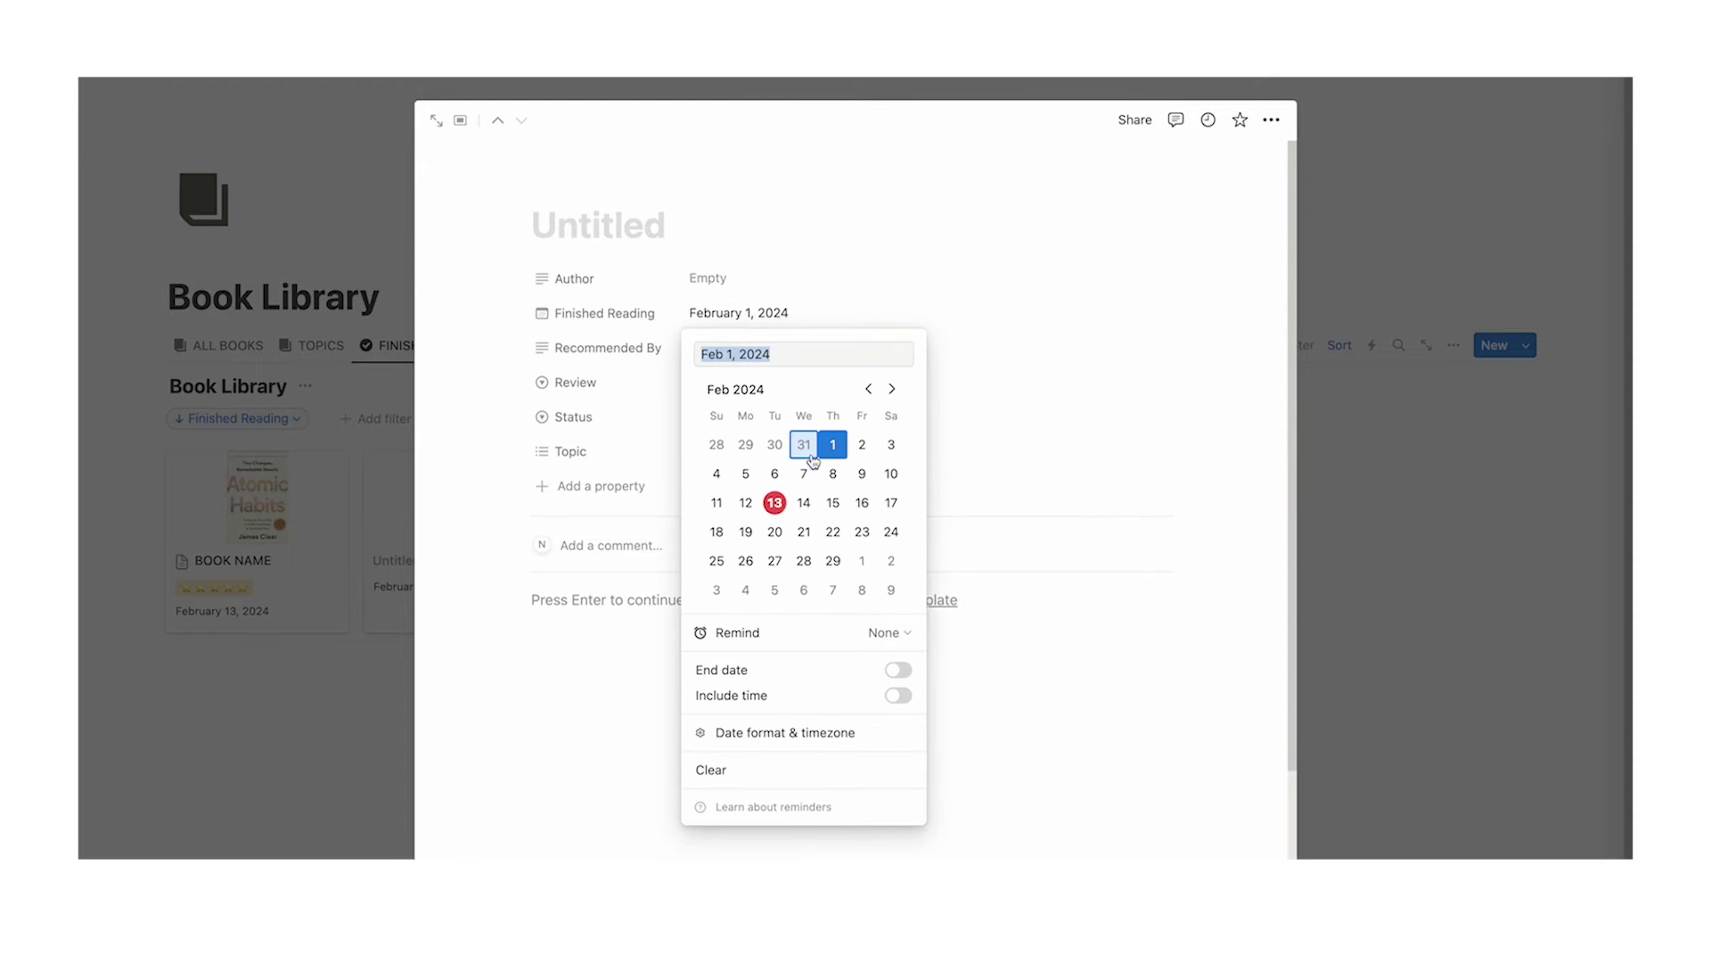
{"action": "left_click", "coordinate": [834, 502]}
{"action": "left_click", "coordinate": [316, 585]}
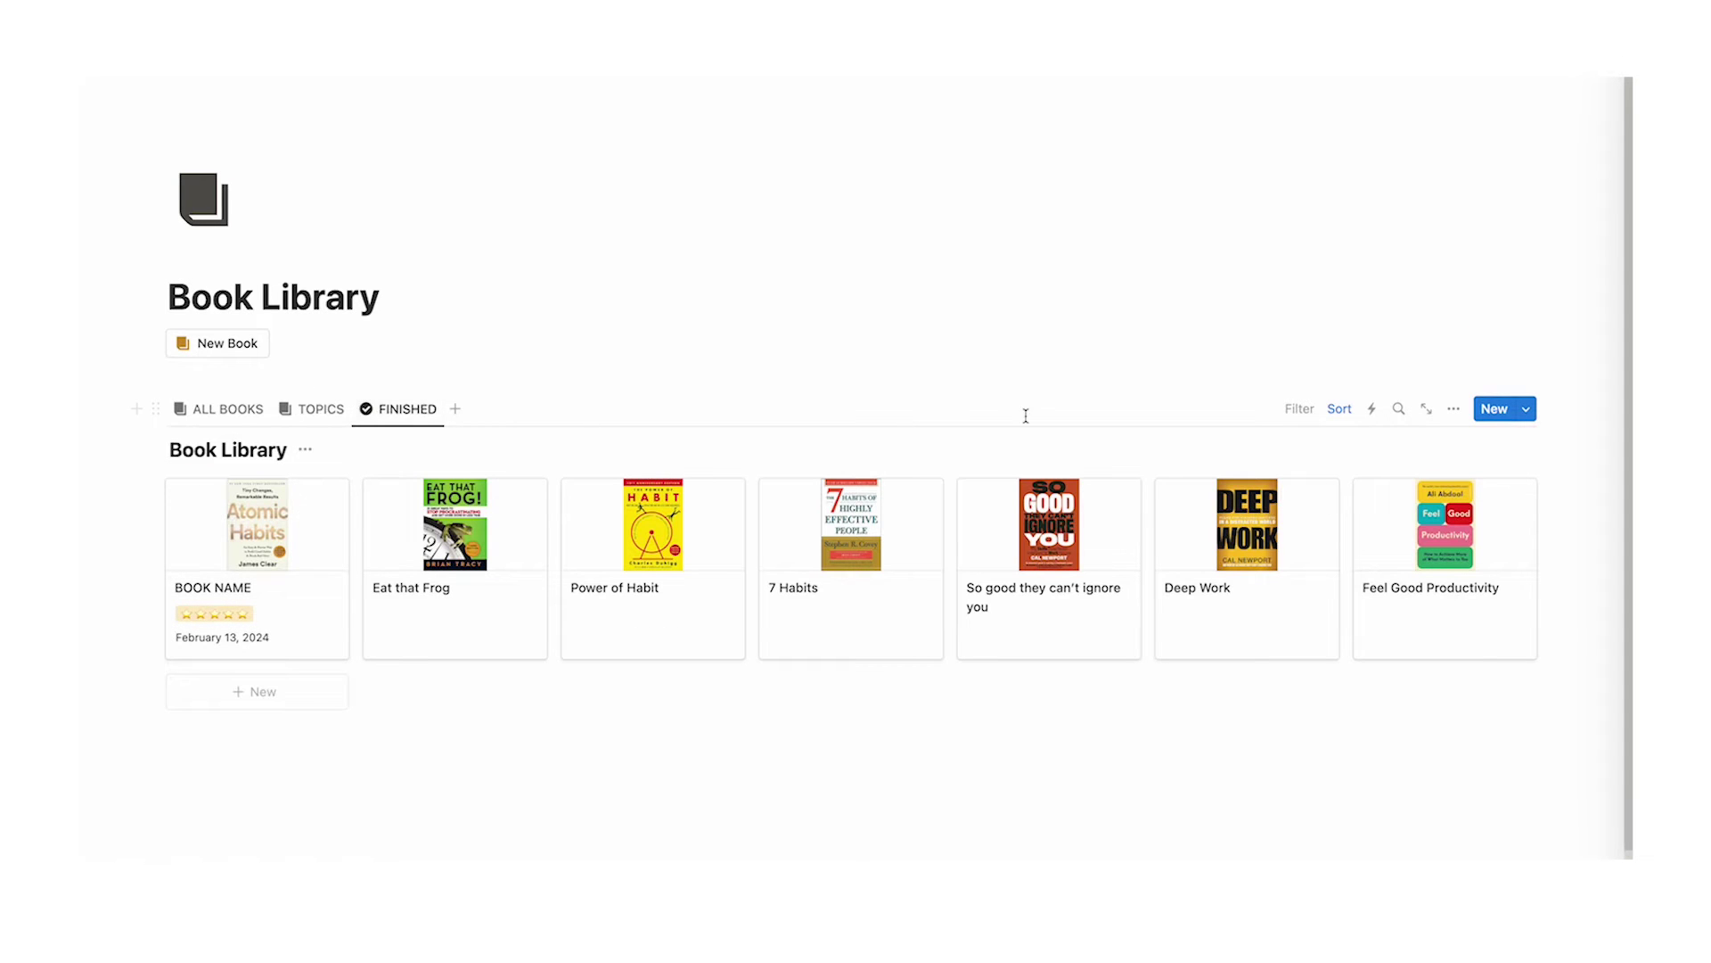
Step: Add an advanced filter to the FINISHED view for books whose Status is Finished
{"action": "left_click", "coordinate": [1293, 416]}
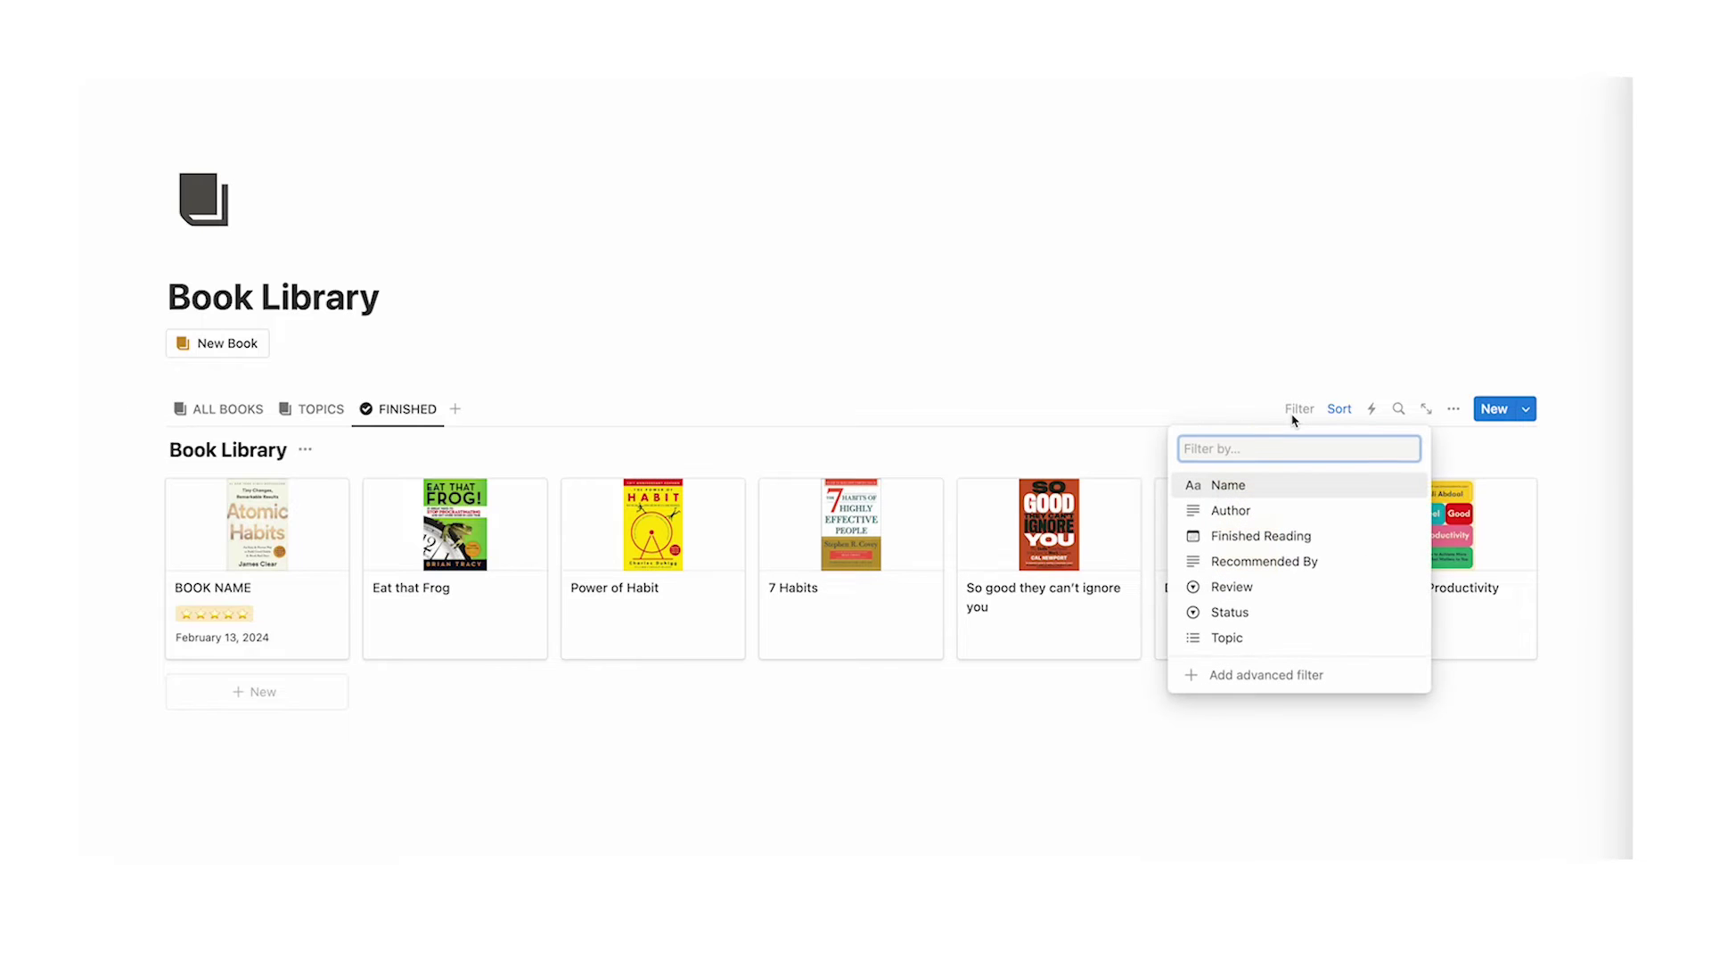
{"action": "left_click", "coordinate": [1270, 677]}
{"action": "left_click", "coordinate": [272, 522]}
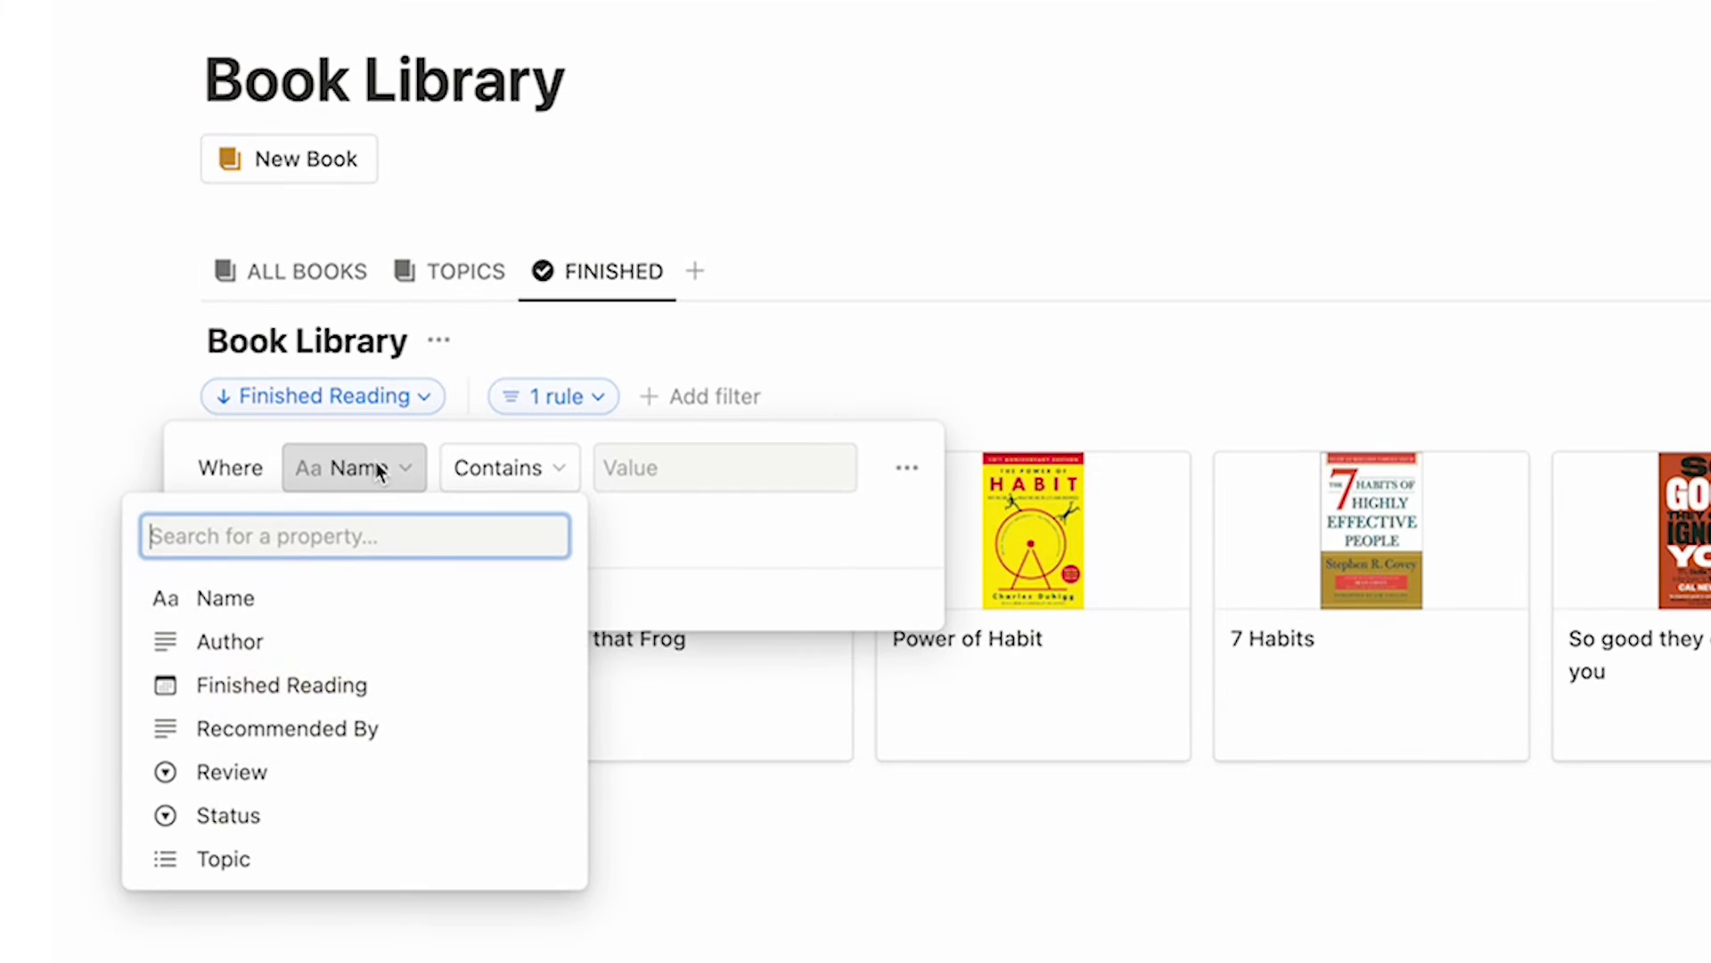
{"action": "left_click", "coordinate": [338, 813]}
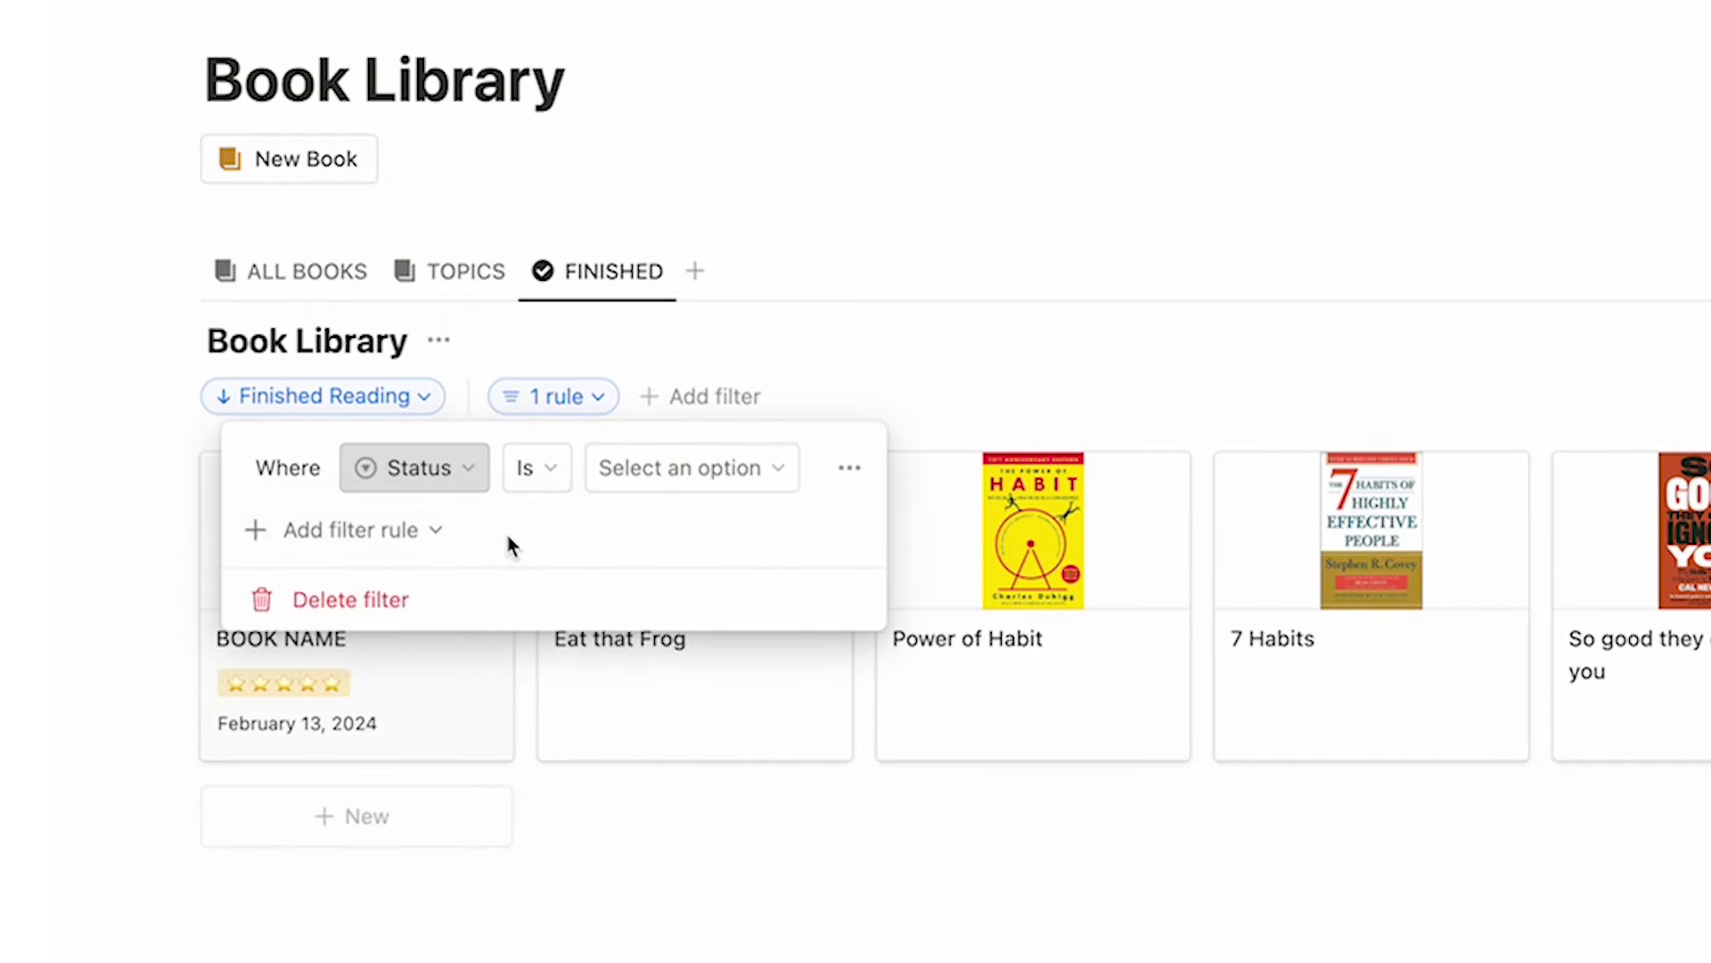
{"action": "left_click", "coordinate": [661, 480]}
{"action": "left_click", "coordinate": [616, 682]}
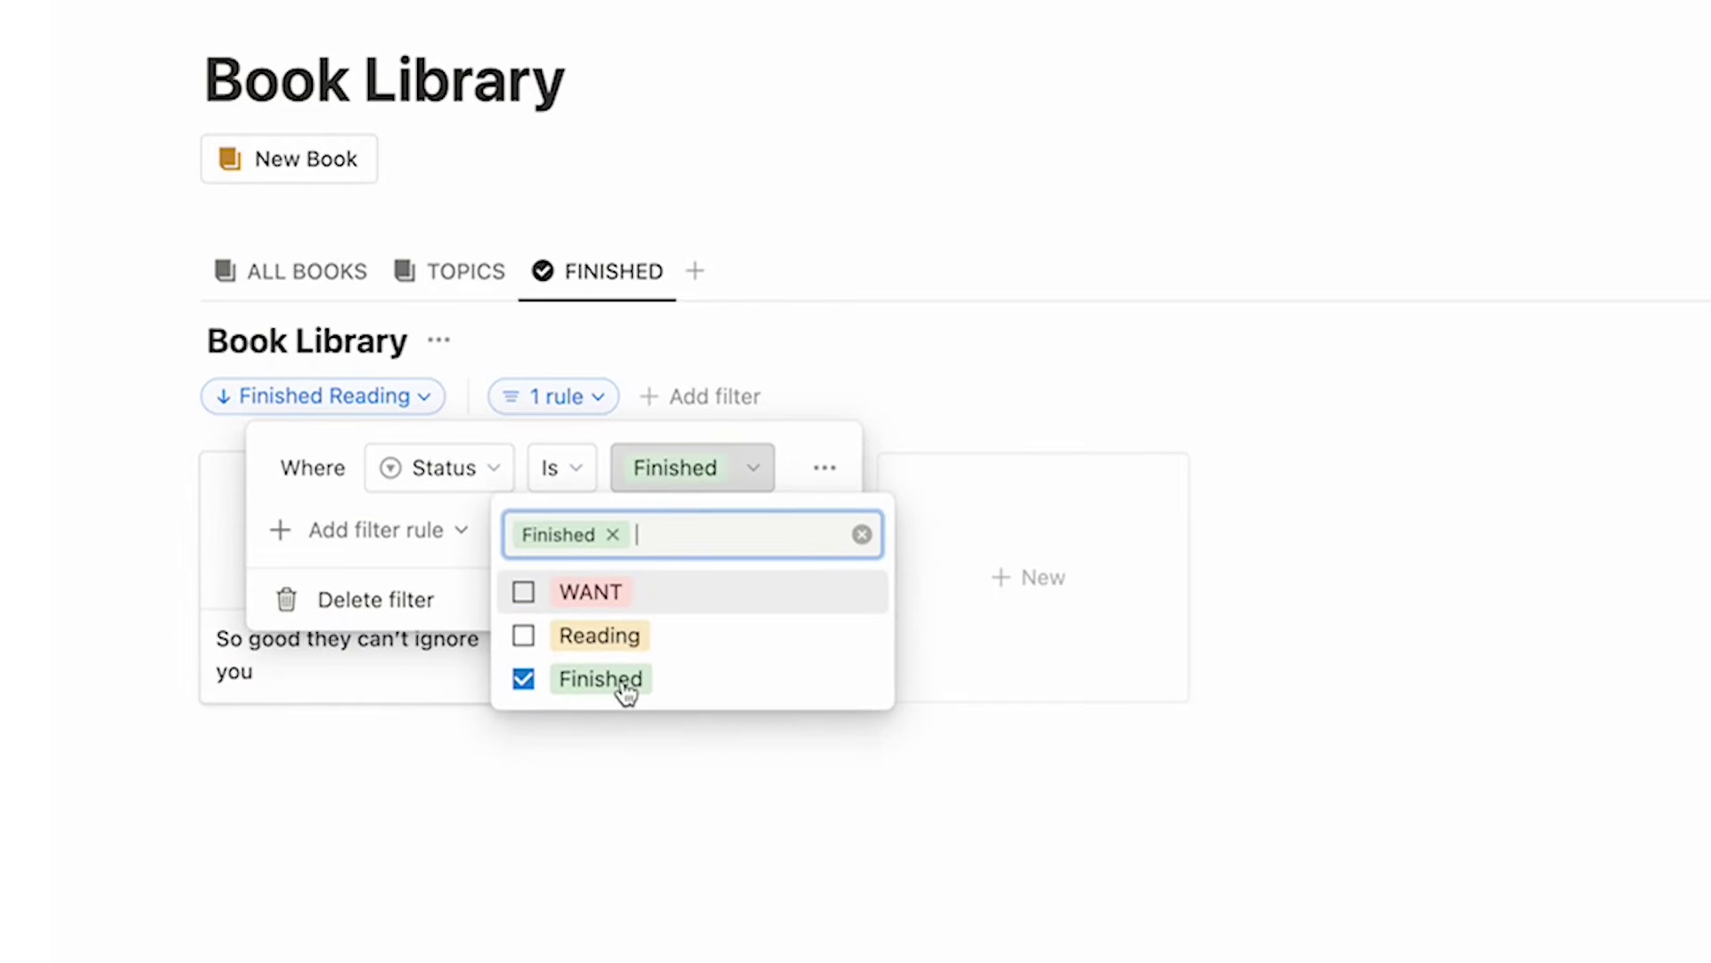
{"action": "left_click", "coordinate": [551, 767]}
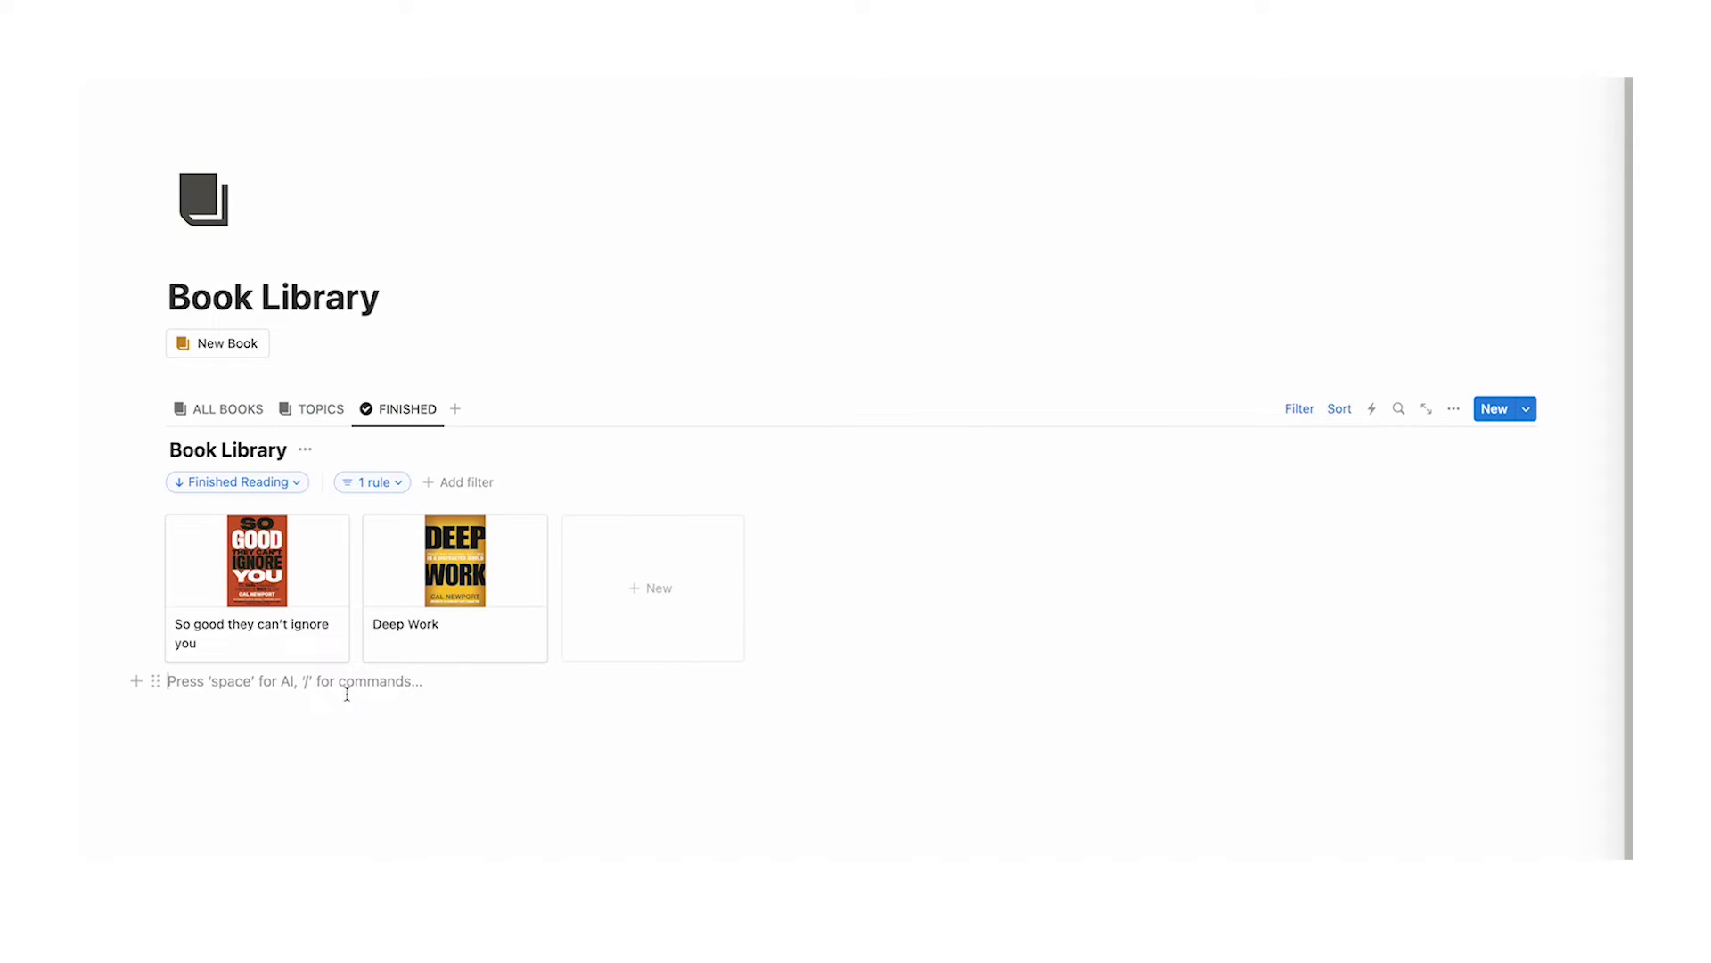
Step: Give So good they can't ignore you a five-star Review and set a Review rating for Deep Work
{"action": "left_click", "coordinate": [259, 571]}
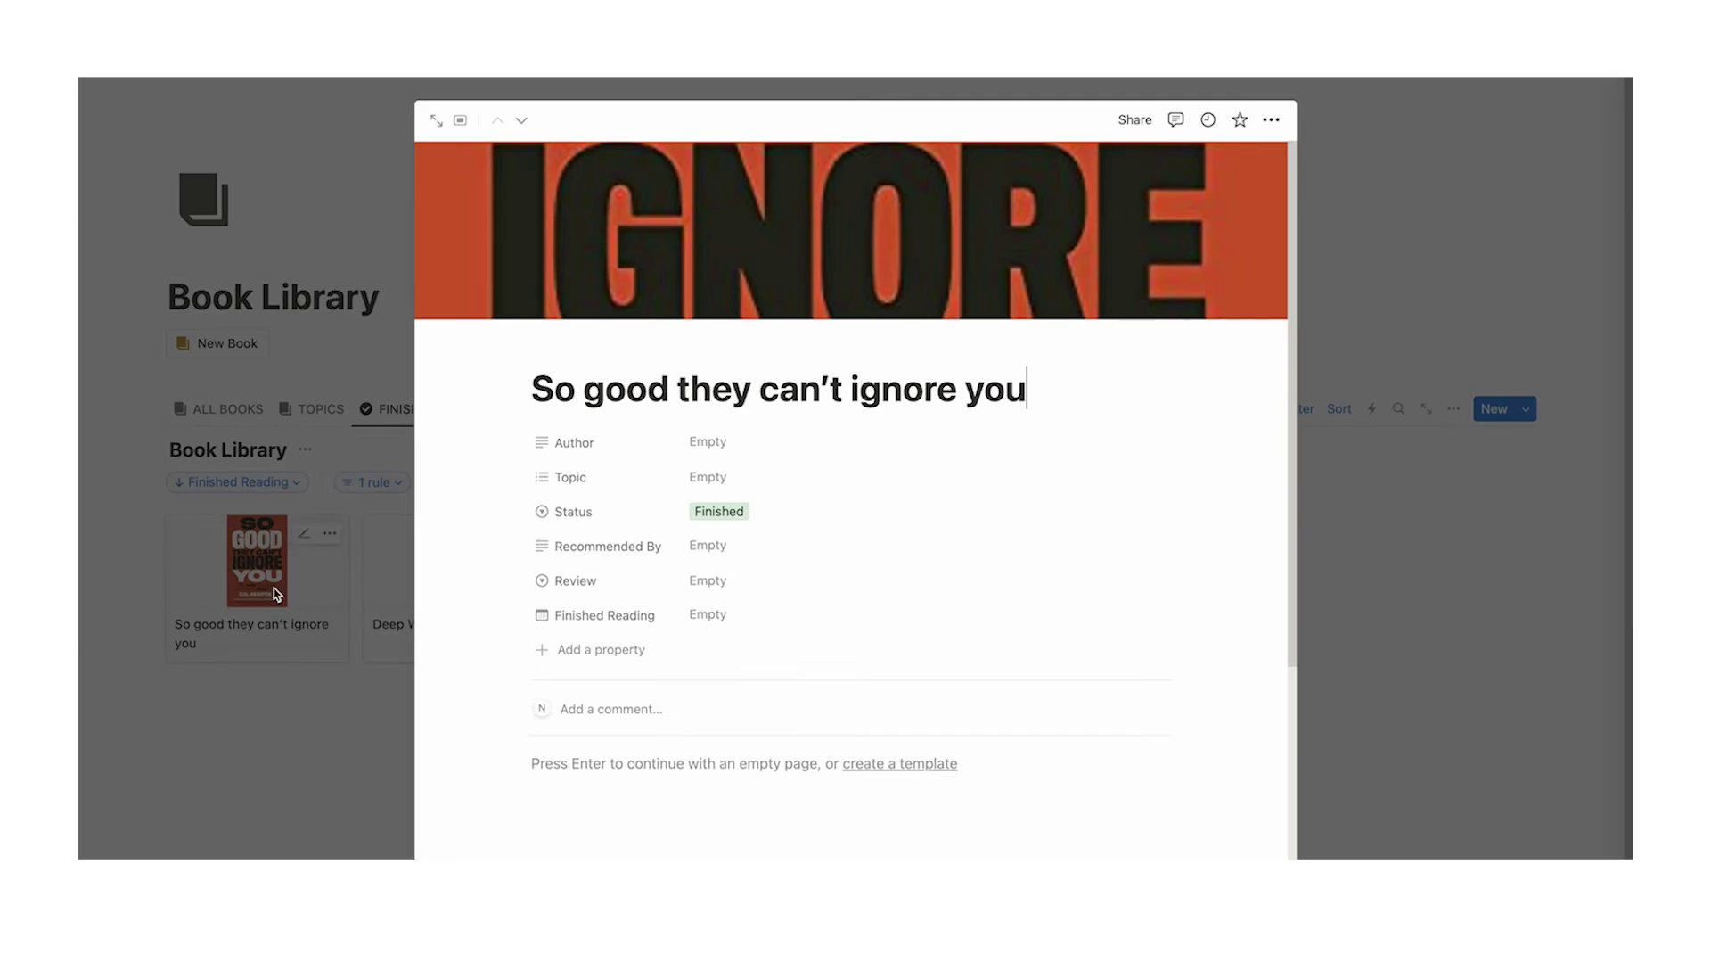
{"action": "left_click", "coordinate": [767, 575]}
{"action": "left_click", "coordinate": [760, 737]}
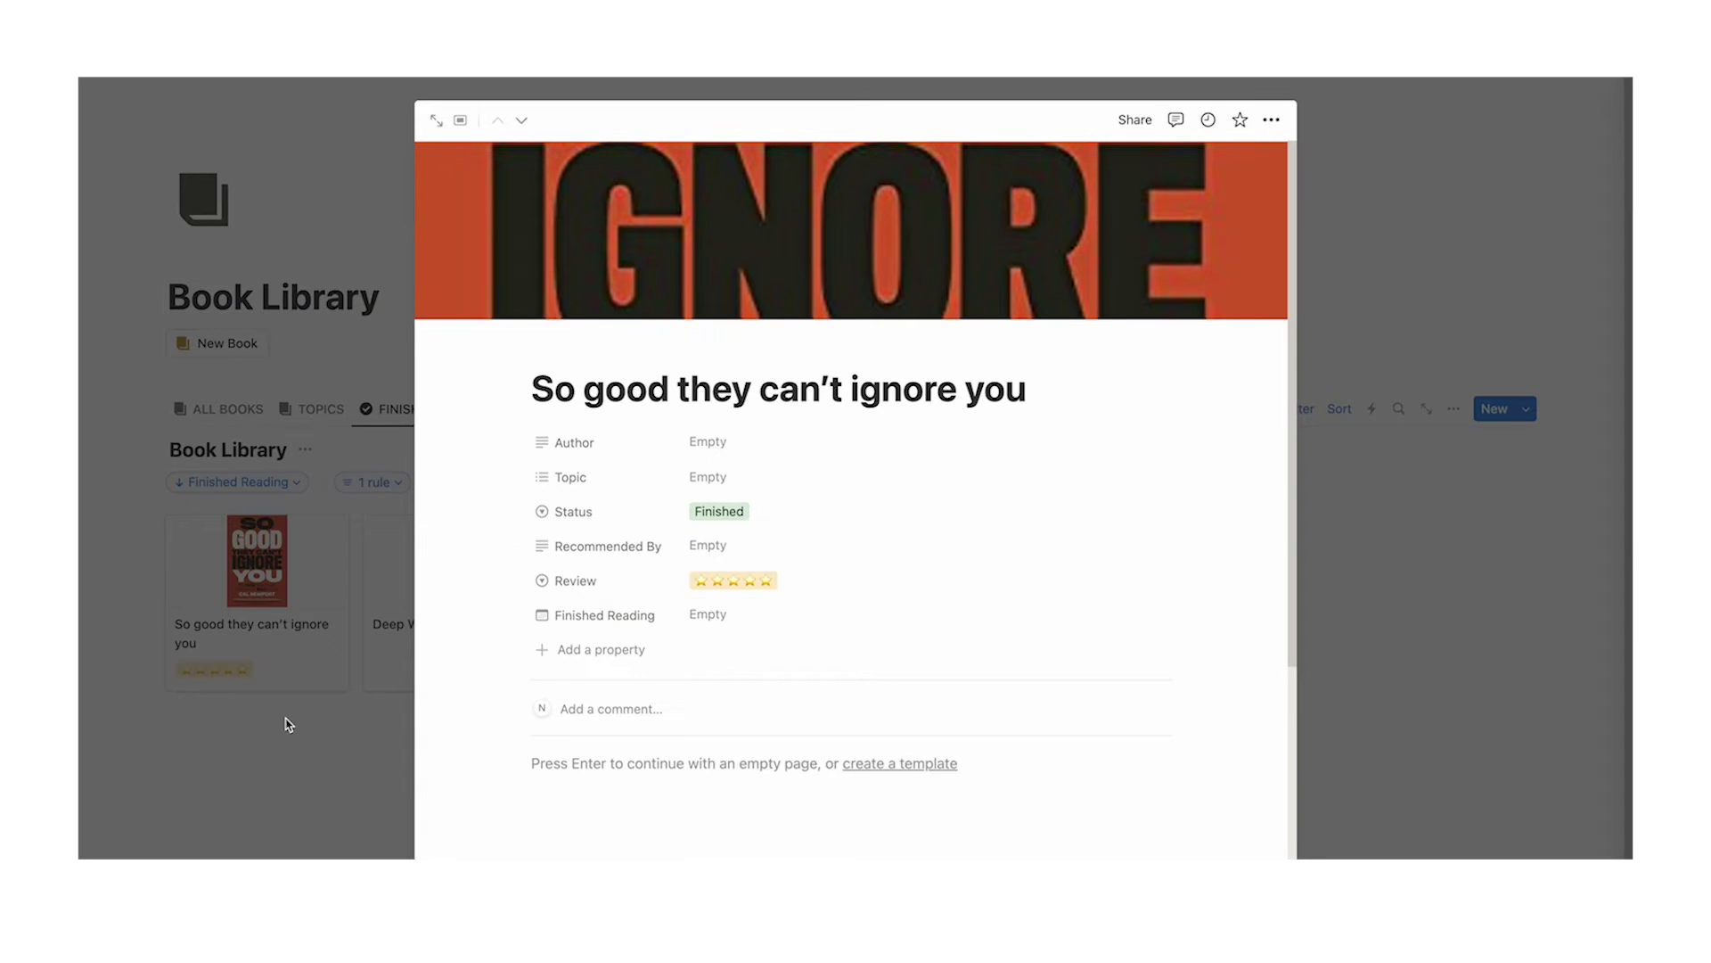
{"action": "left_click", "coordinate": [393, 618]}
{"action": "left_click", "coordinate": [739, 579]}
{"action": "left_click", "coordinate": [760, 735]}
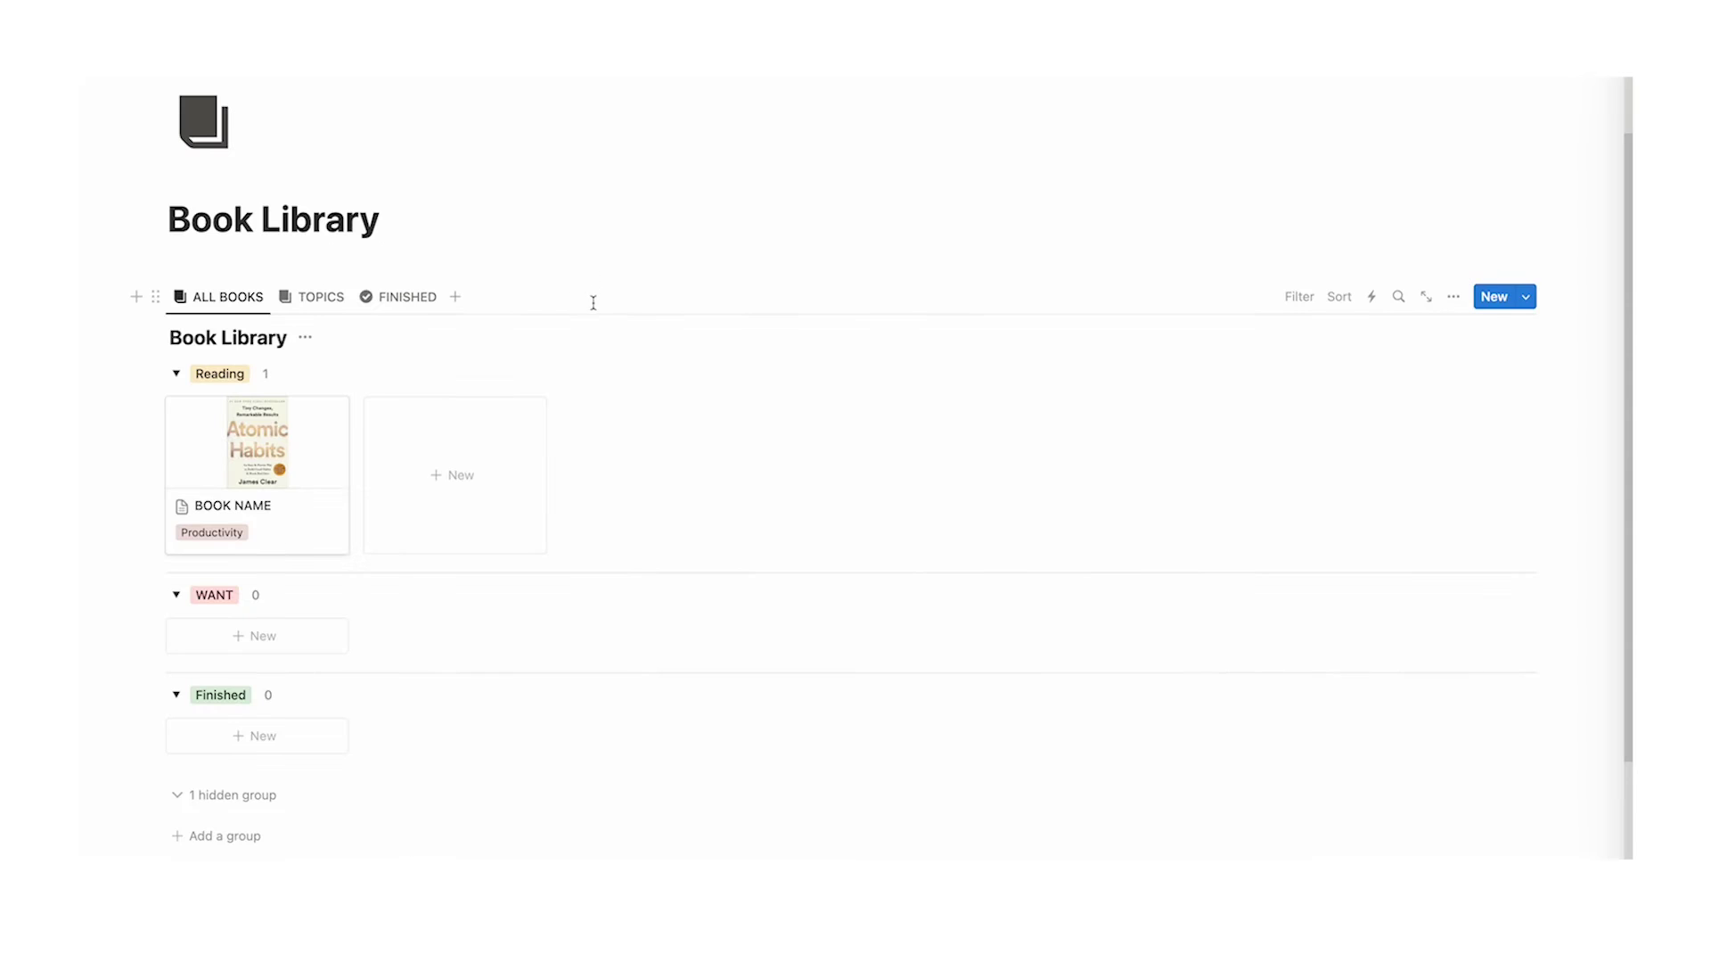
Step: Look through the TOPICS and FINISHED views and return to ALL BOOKS
{"action": "scroll", "coordinate": [593, 302], "scroll_direction": "up", "scroll_amount": 2}
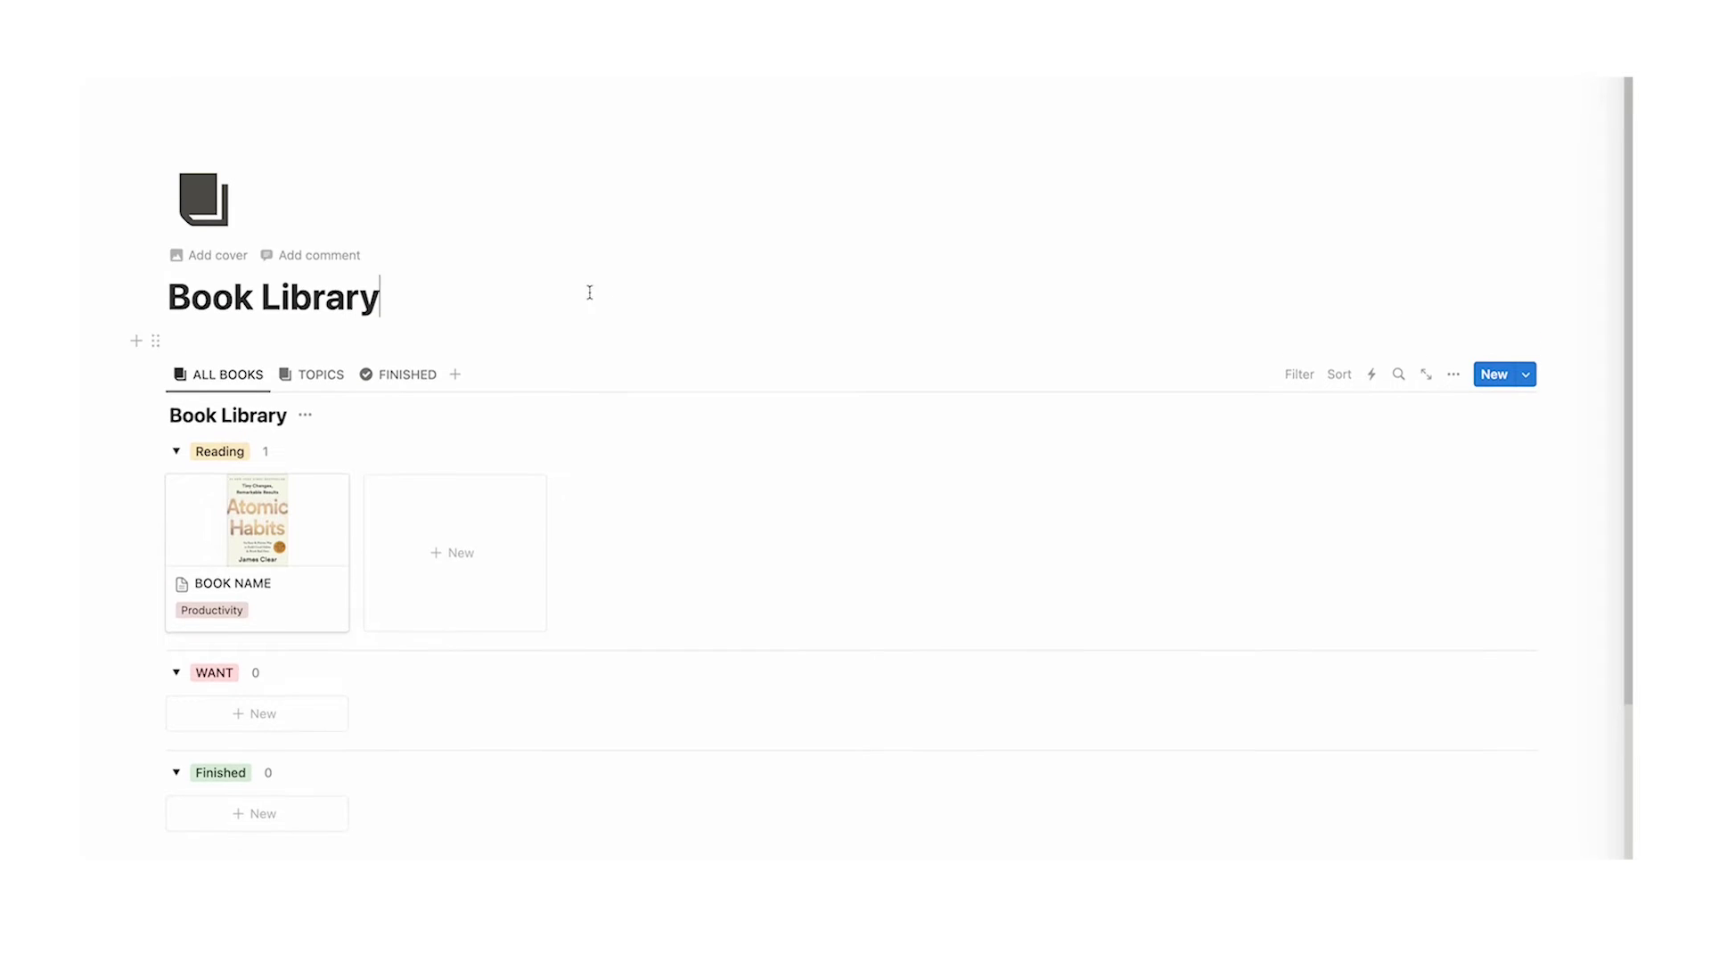
{"action": "left_click", "coordinate": [325, 379]}
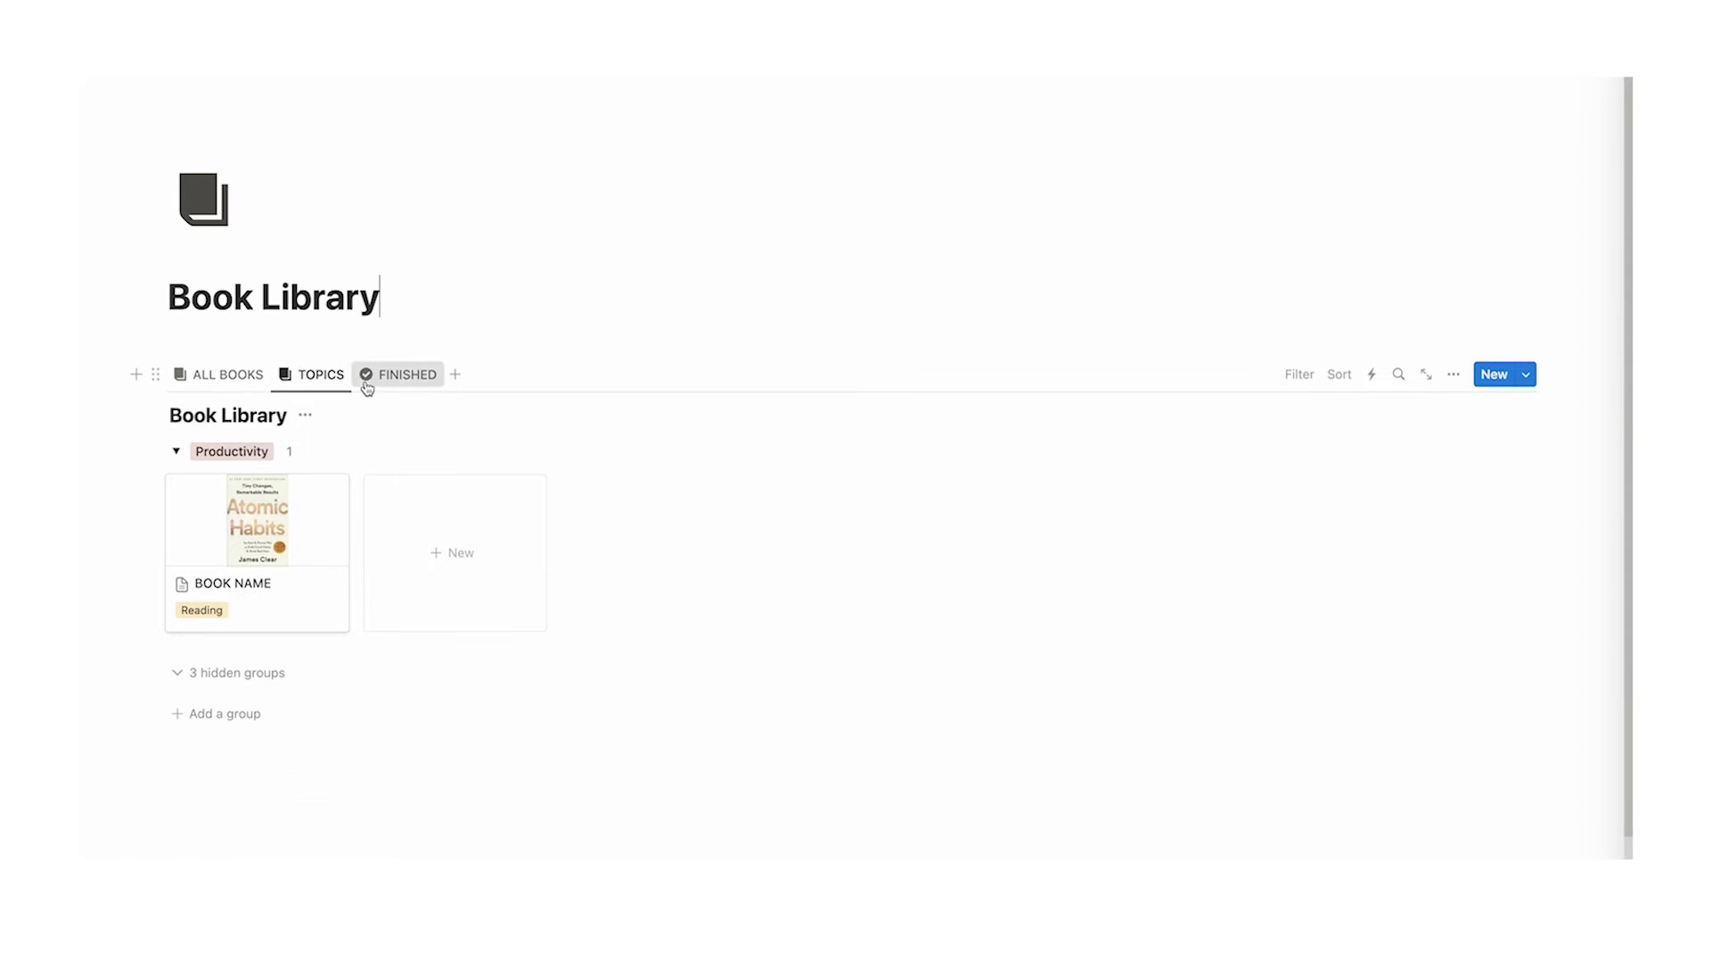
{"action": "left_click", "coordinate": [370, 378]}
{"action": "left_click", "coordinate": [258, 379]}
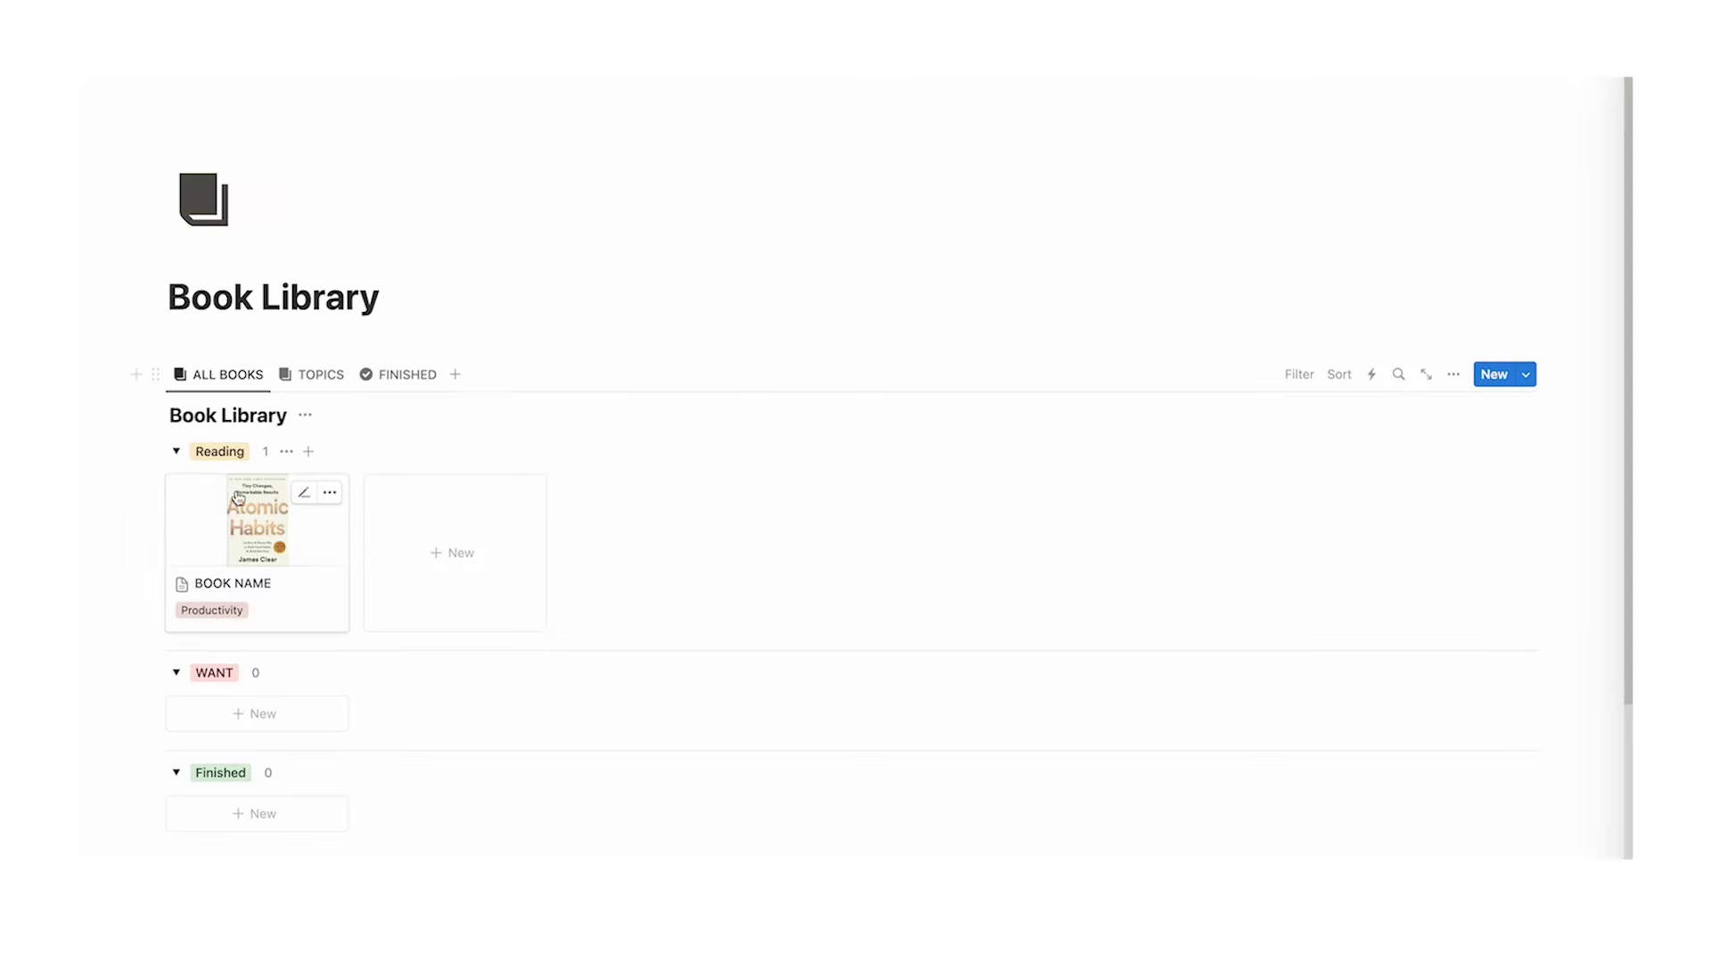
Step: Open the BOOK NAME page and look through the property types that can be added
{"action": "left_click", "coordinate": [223, 535]}
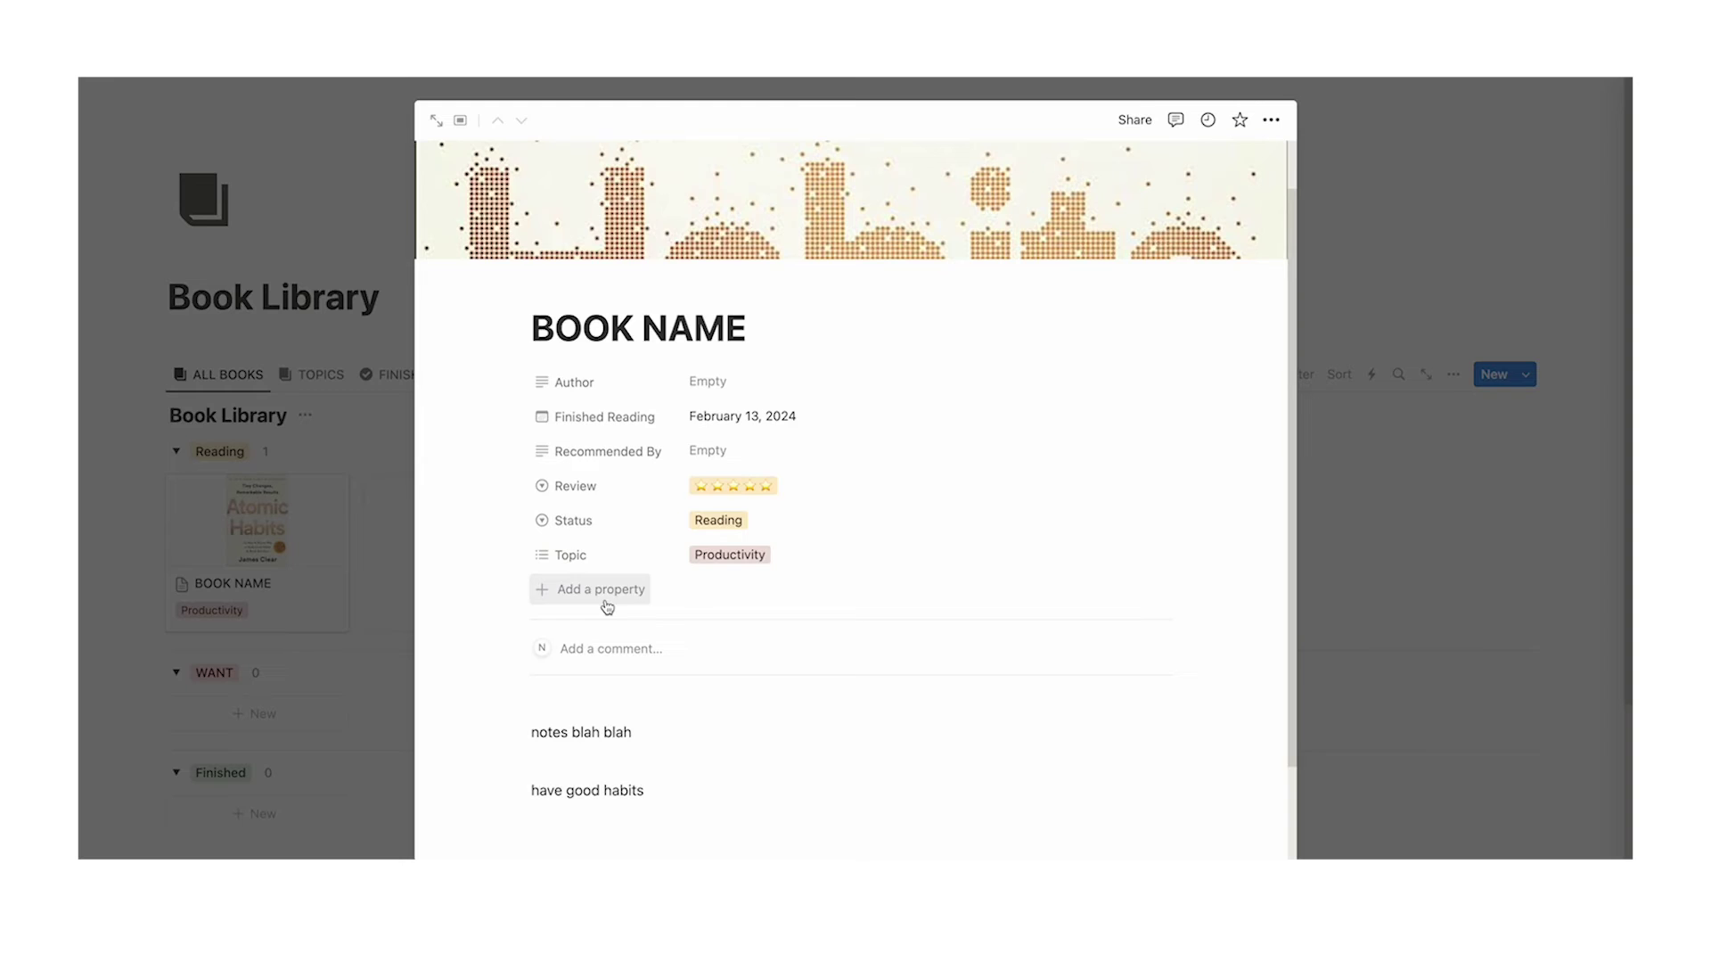
{"action": "left_click", "coordinate": [370, 623]}
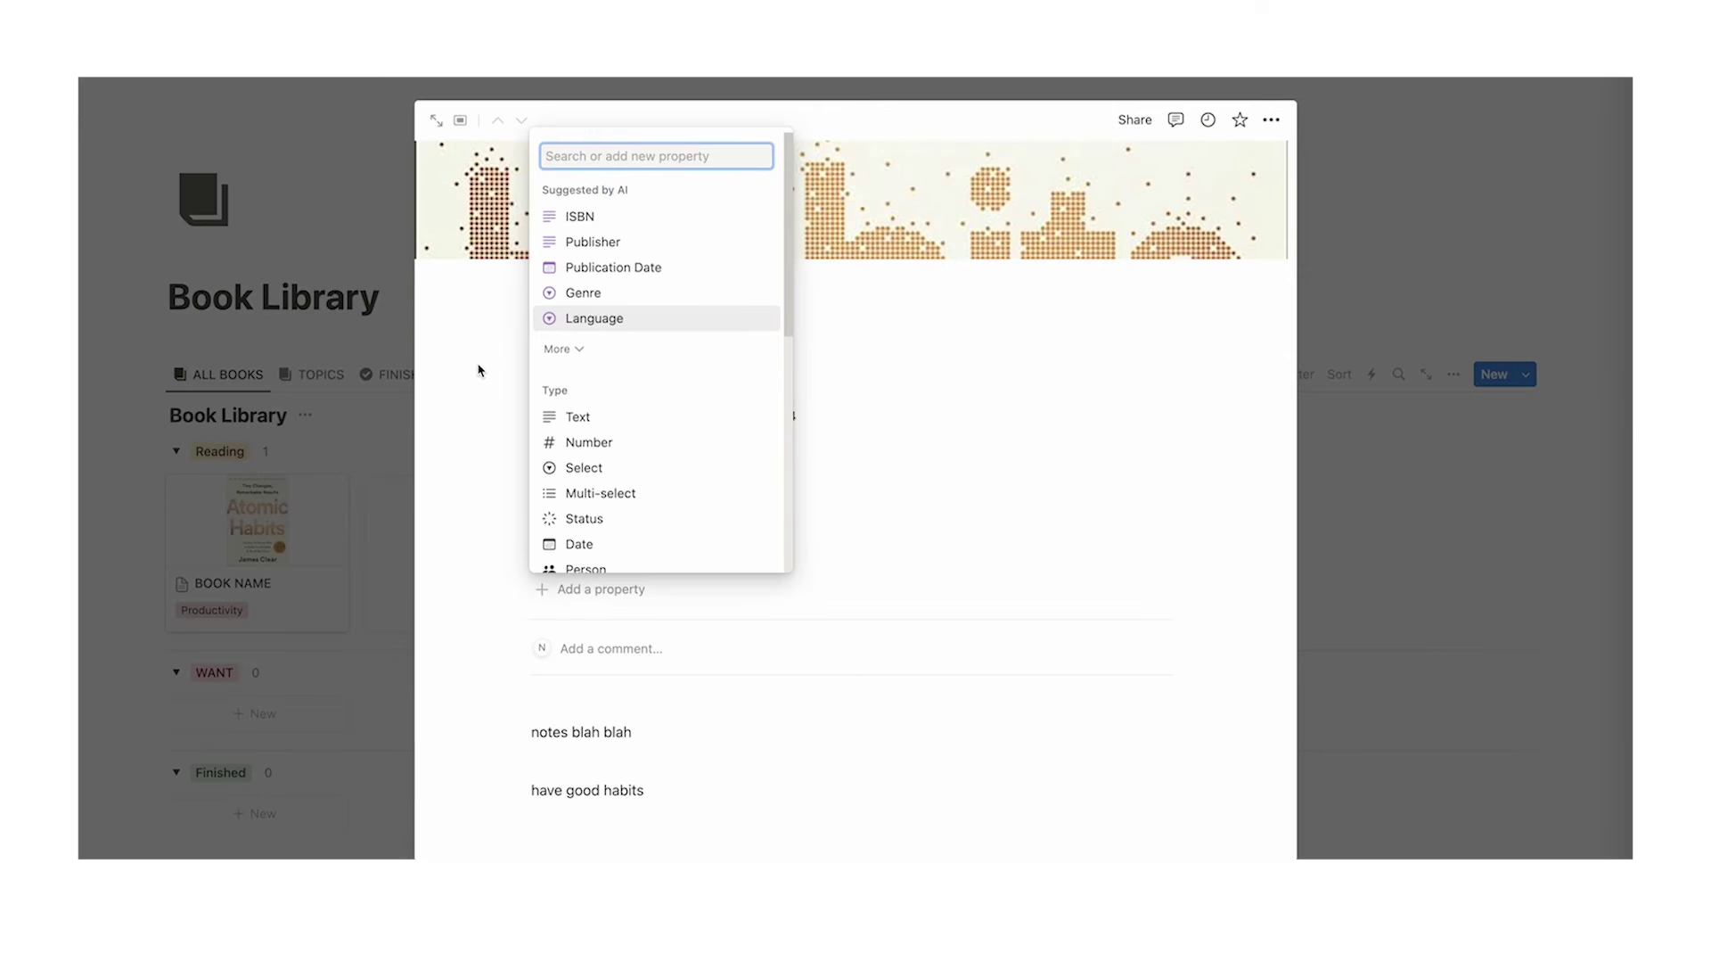
{"action": "left_click", "coordinate": [477, 364]}
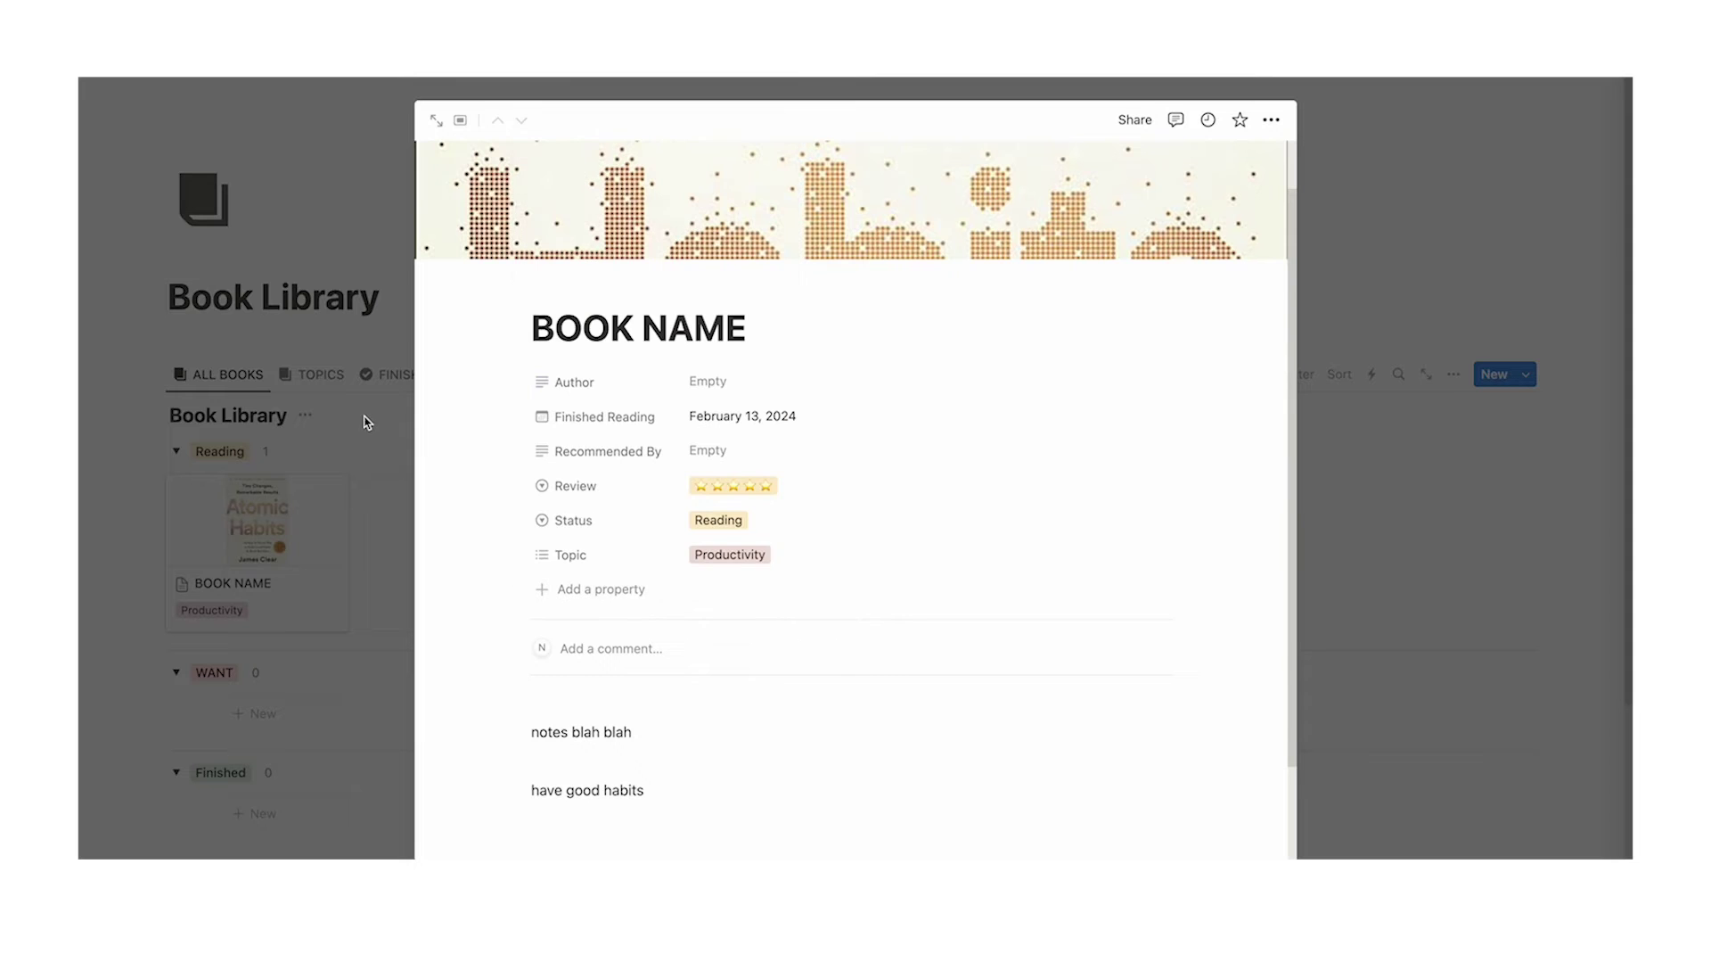
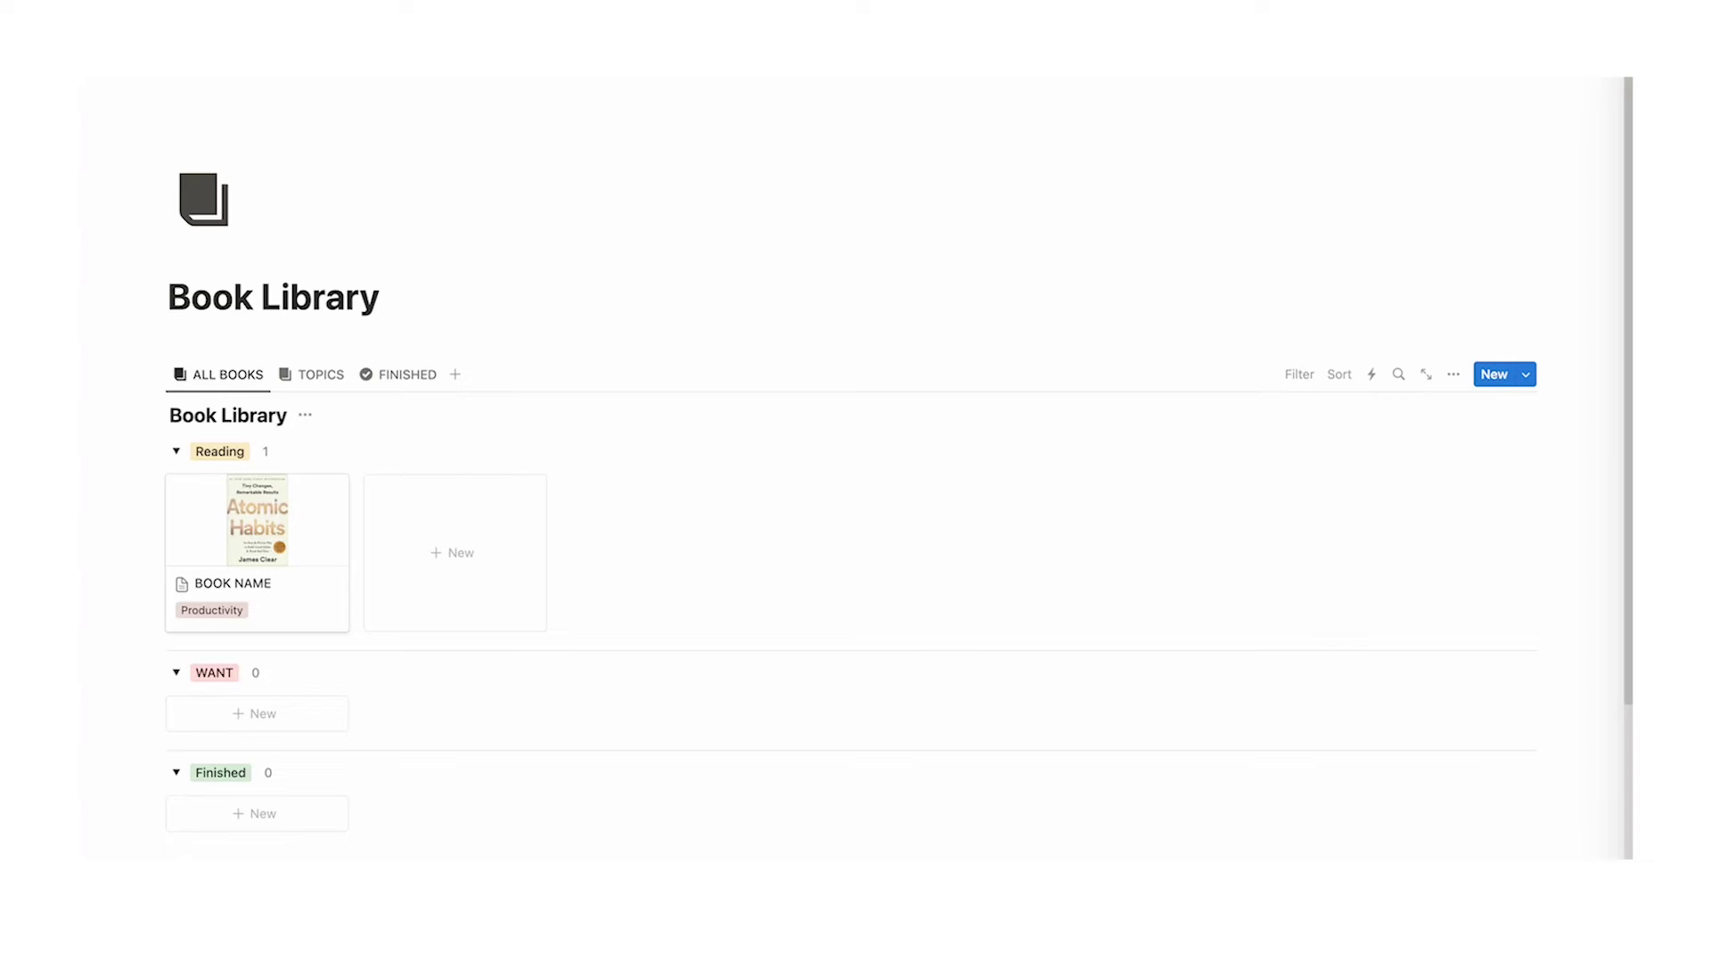
Step: Insert a button block directly beneath the Book Library page title
{"action": "key", "text": "Return"}
{"action": "type", "text": "/butto"}
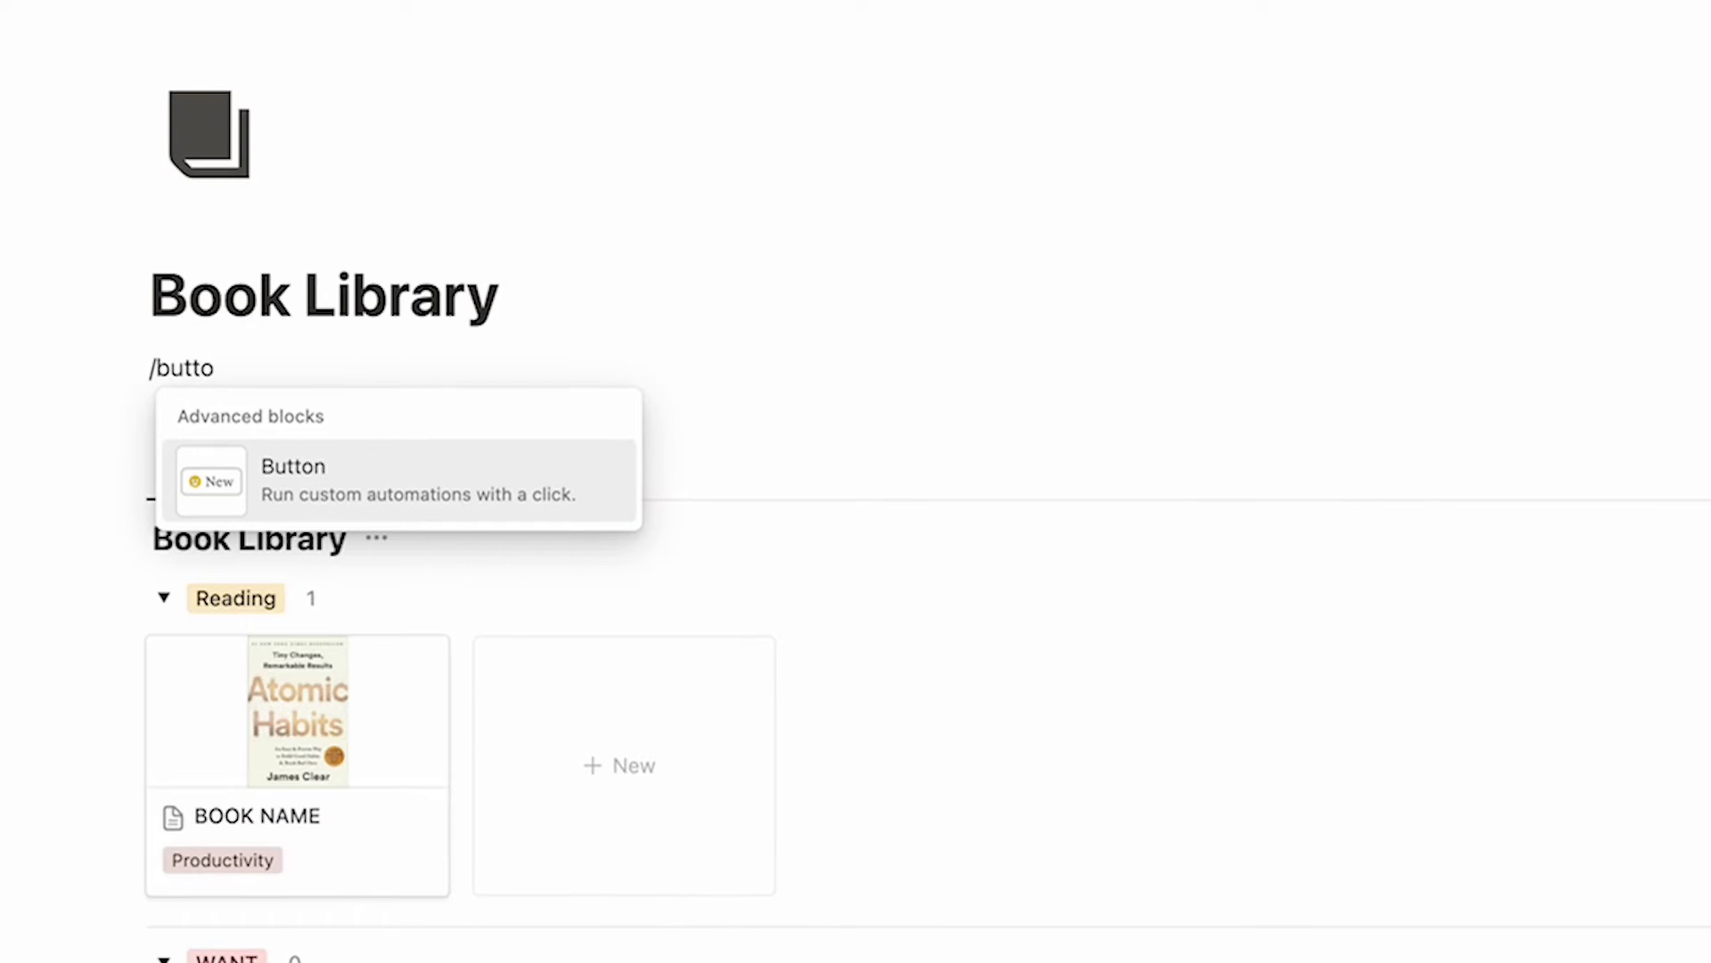
{"action": "left_click", "coordinate": [336, 477]}
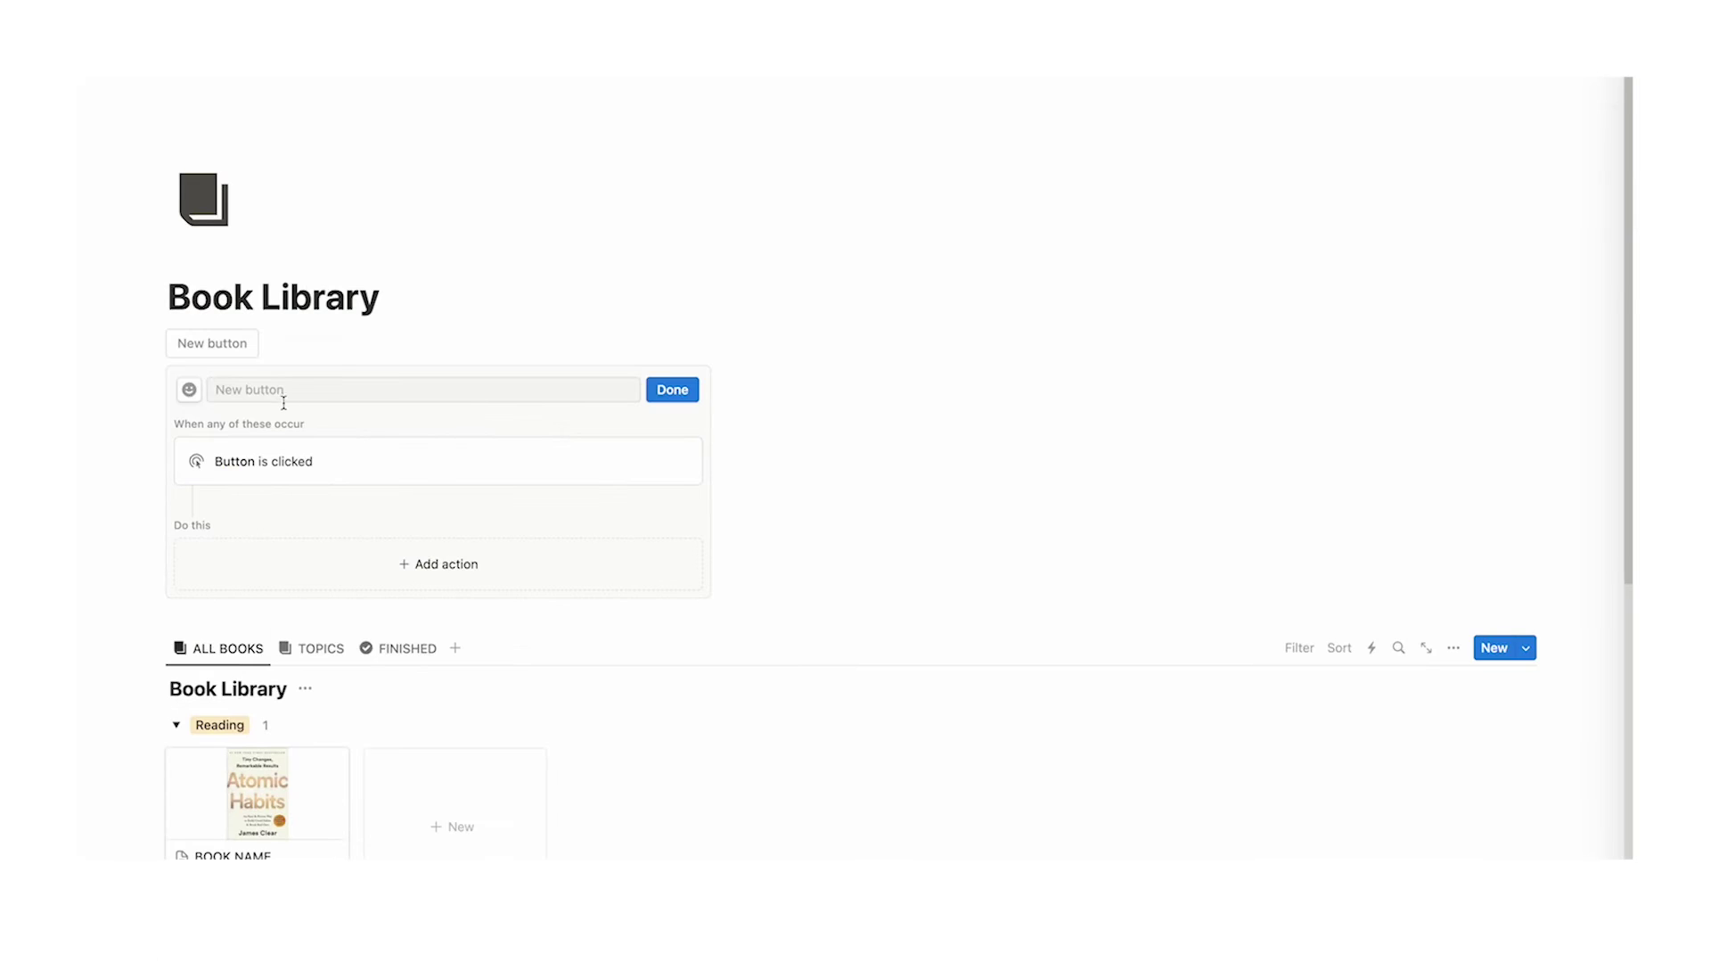
{"action": "scroll", "coordinate": [383, 401], "scroll_direction": "down", "scroll_amount": 3}
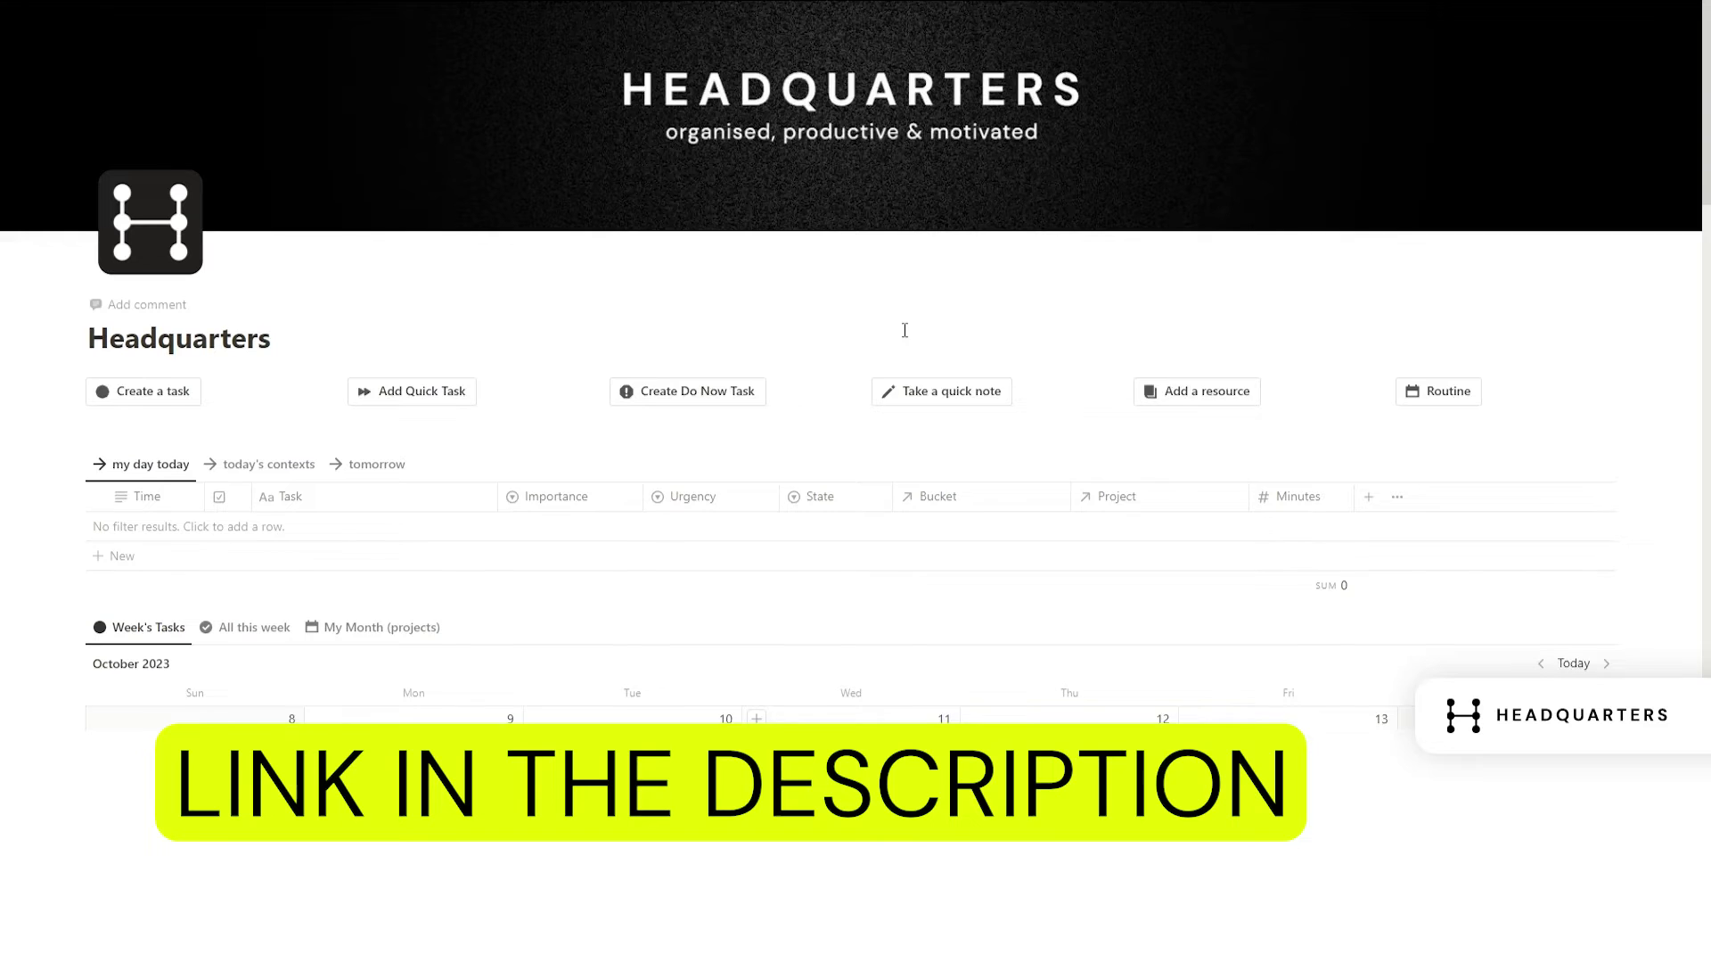
Step: On the Headquarters page, add a resource titled How to Interior Design and fill in its details
{"action": "scroll", "coordinate": [902, 333], "scroll_direction": "down", "scroll_amount": 3}
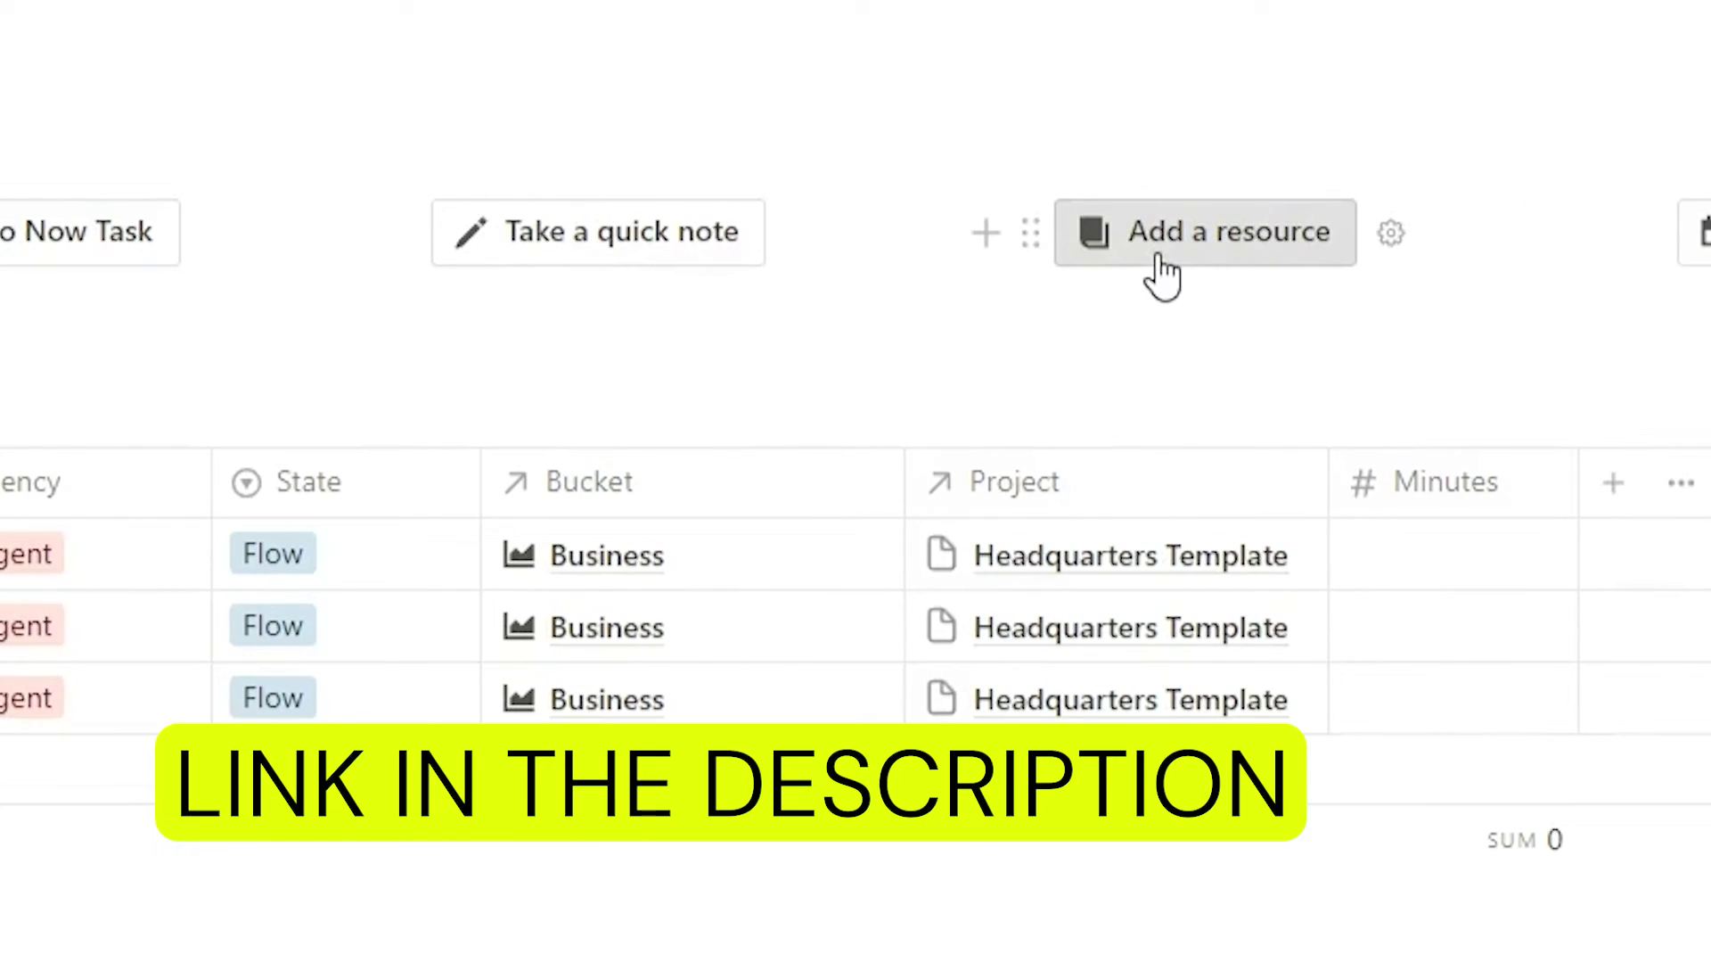
{"action": "left_click", "coordinate": [1164, 259]}
{"action": "type", "text": "How to Interior Design"}
{"action": "left_click", "coordinate": [719, 302]}
{"action": "left_click", "coordinate": [652, 339]}
{"action": "type", "text": "Gary"}
{"action": "left_click", "coordinate": [719, 433]}
{"action": "left_click", "coordinate": [691, 509]}
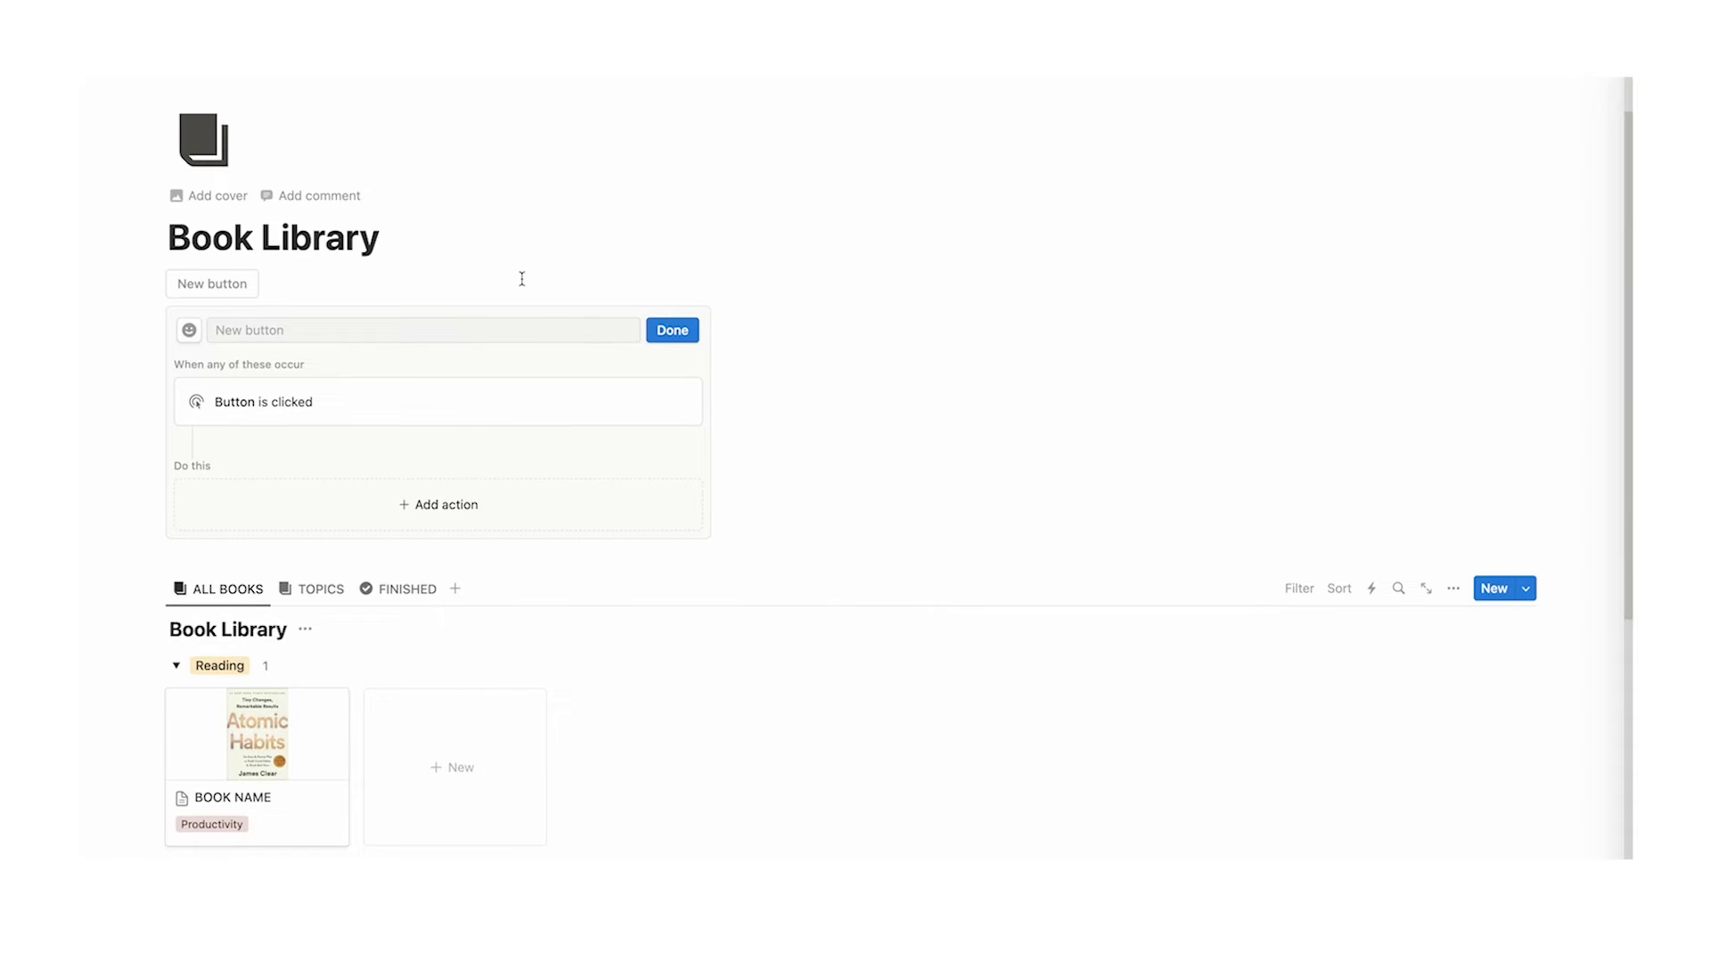
Step: Name the new button on the Book Library page New Book
{"action": "scroll", "coordinate": [496, 294], "scroll_direction": "down", "scroll_amount": 6}
{"action": "scroll", "coordinate": [1333, 267], "scroll_direction": "up", "scroll_amount": 2}
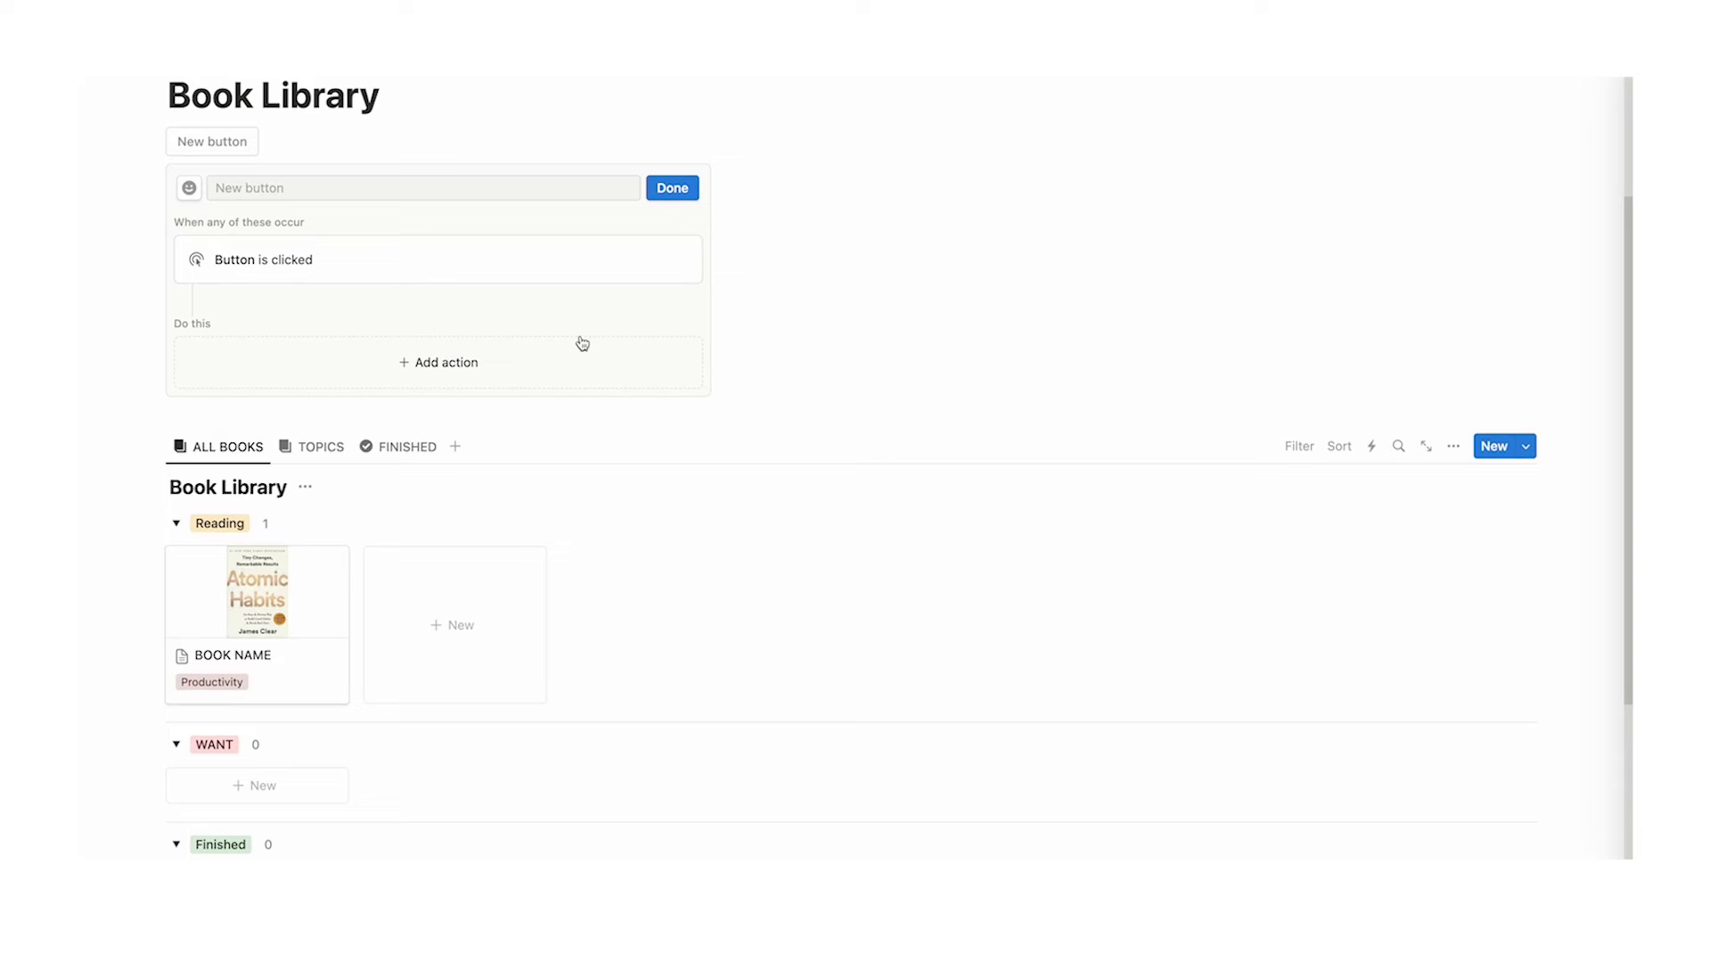
{"action": "left_click", "coordinate": [339, 202]}
{"action": "type", "text": "New Book"}
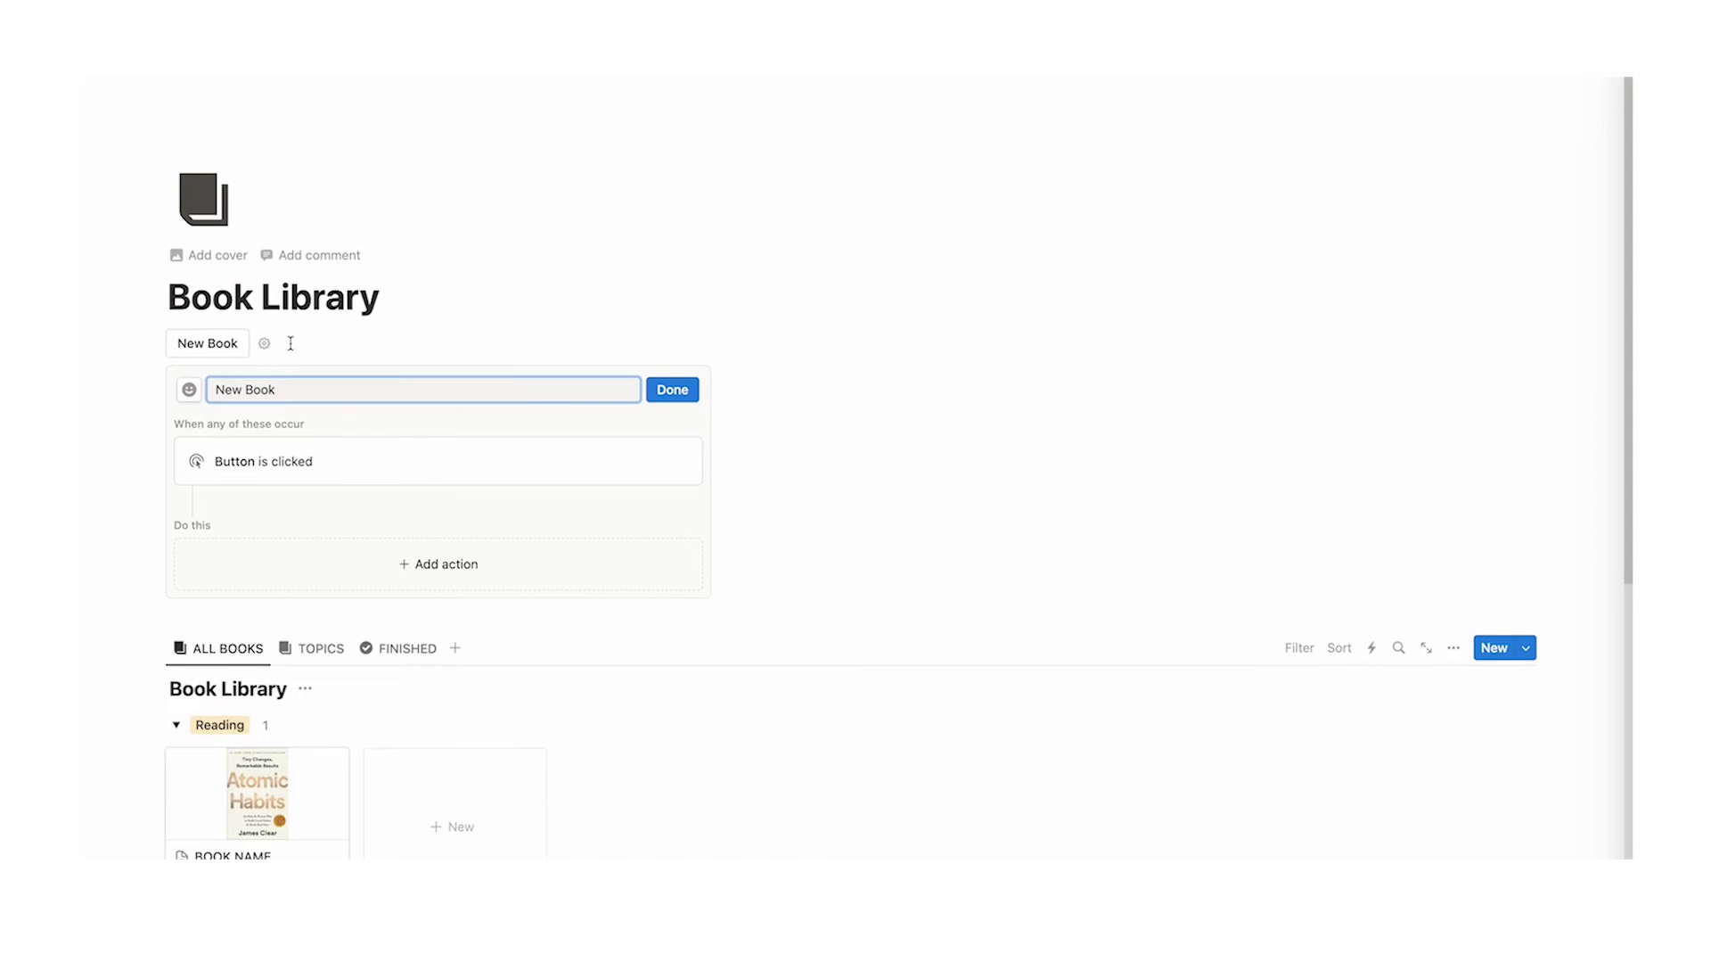
Step: Give the New Book button an action that adds a page to the Book Library database
{"action": "left_click", "coordinate": [301, 547]}
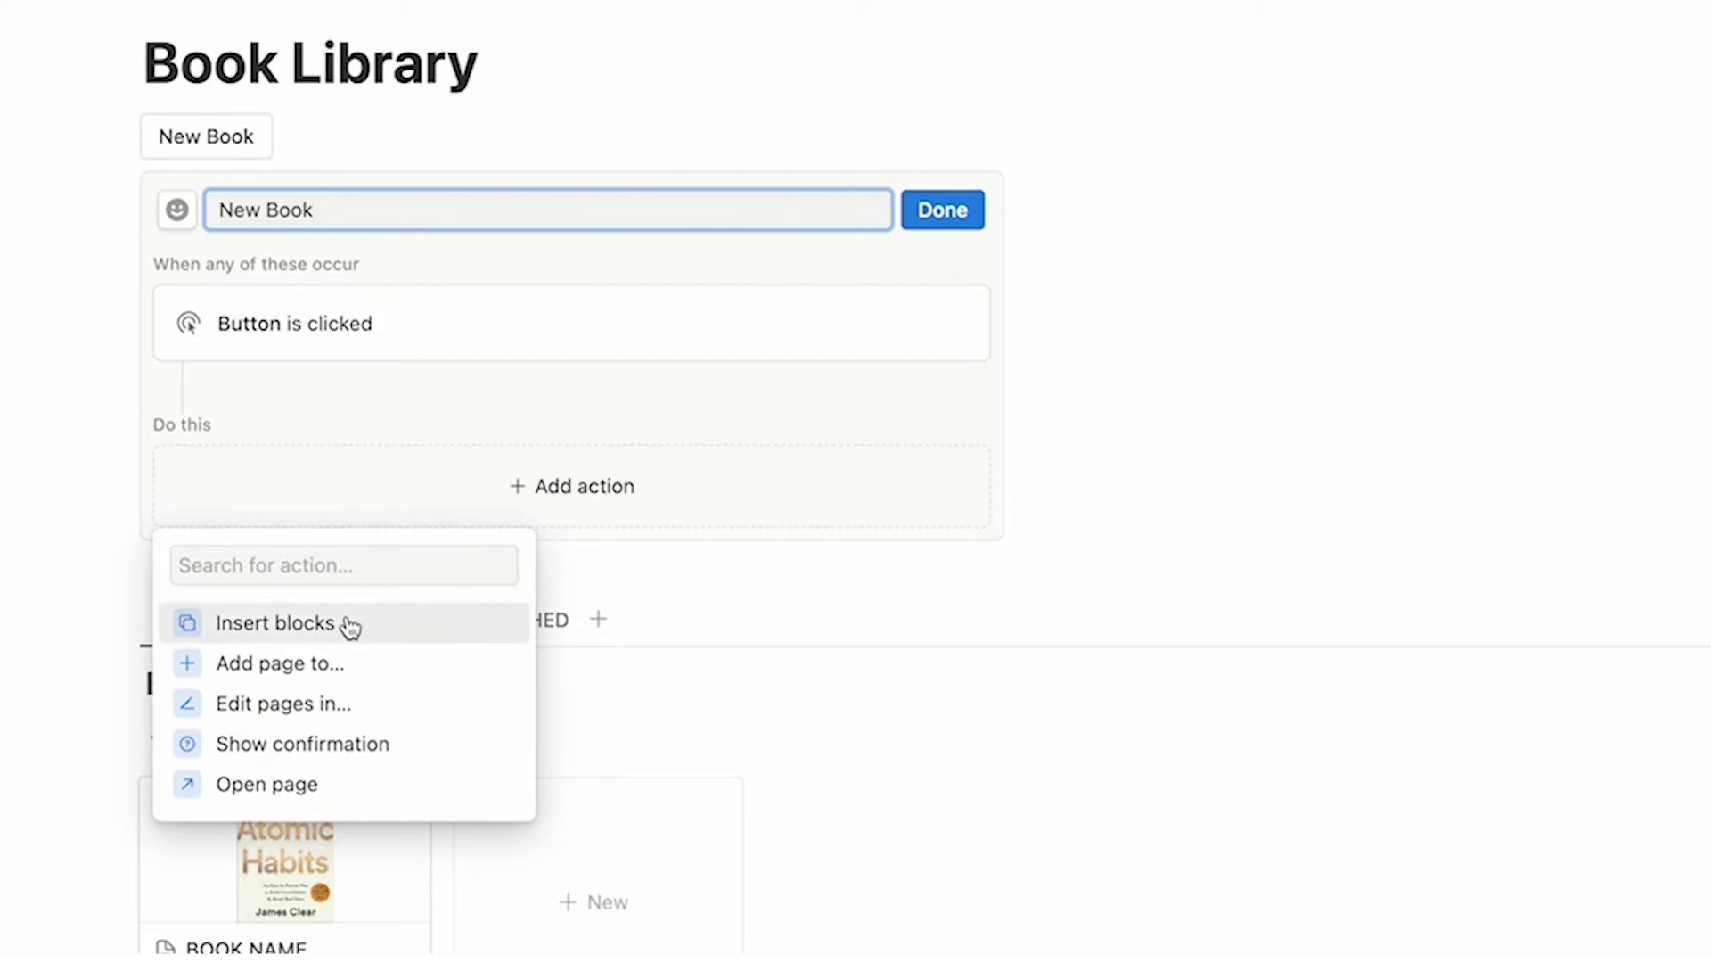
{"action": "left_click", "coordinate": [350, 679]}
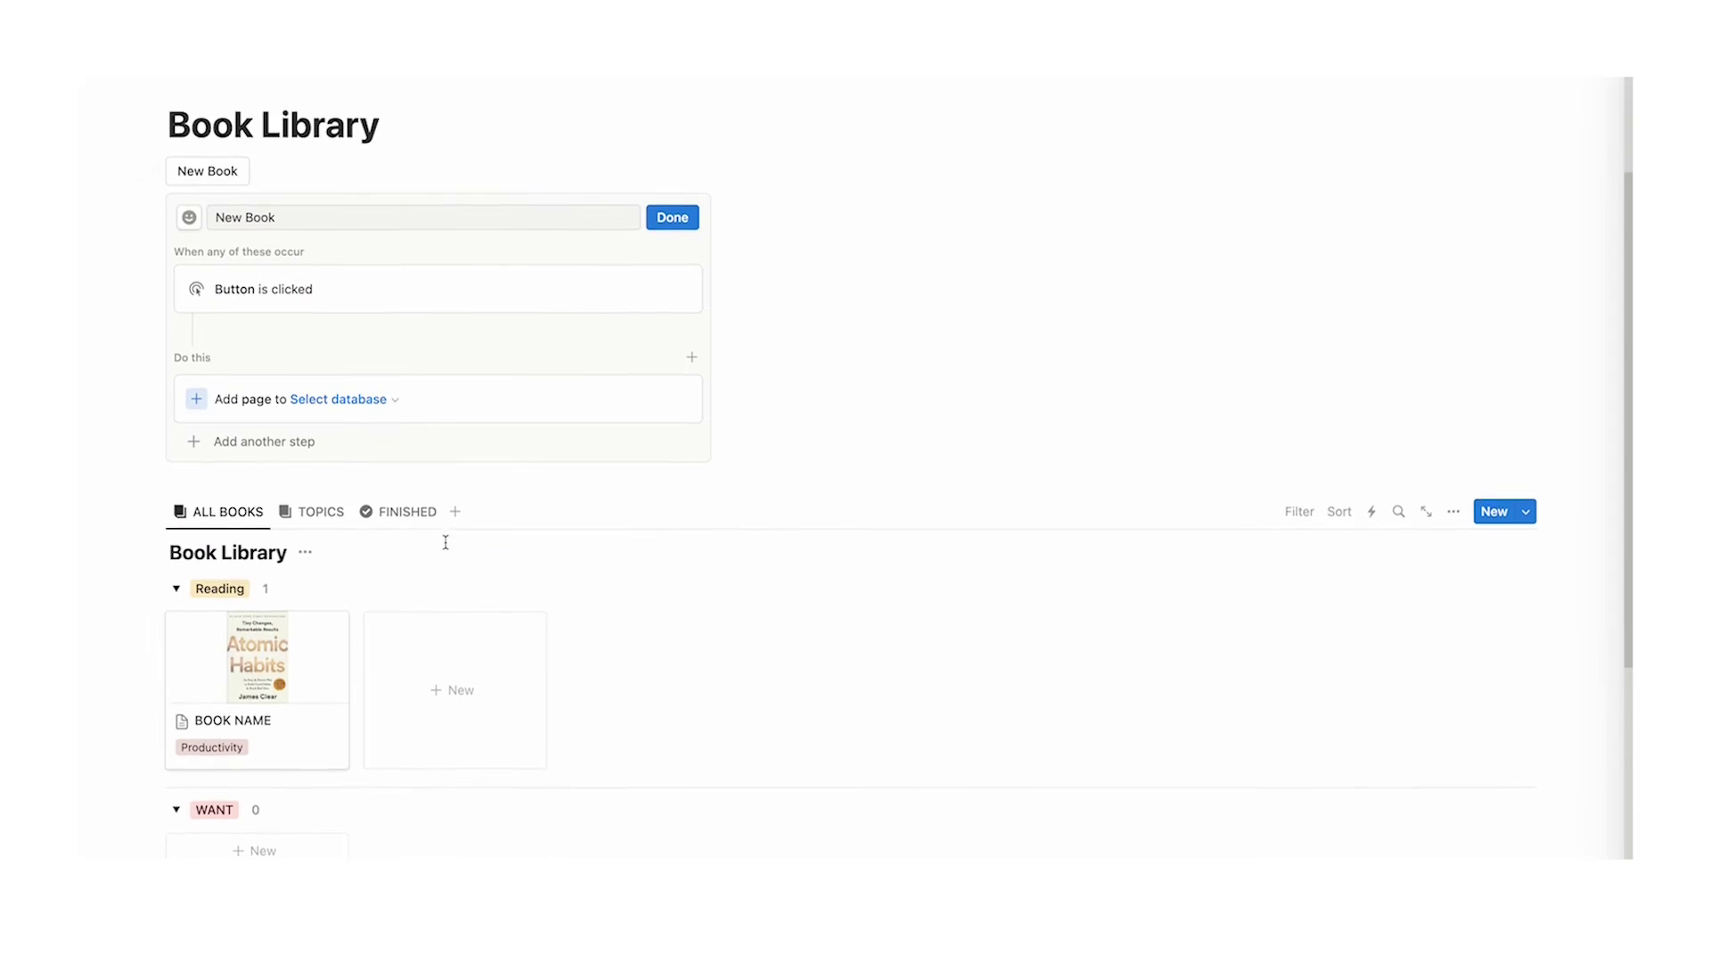
{"action": "scroll", "coordinate": [446, 542], "scroll_direction": "down", "scroll_amount": 3}
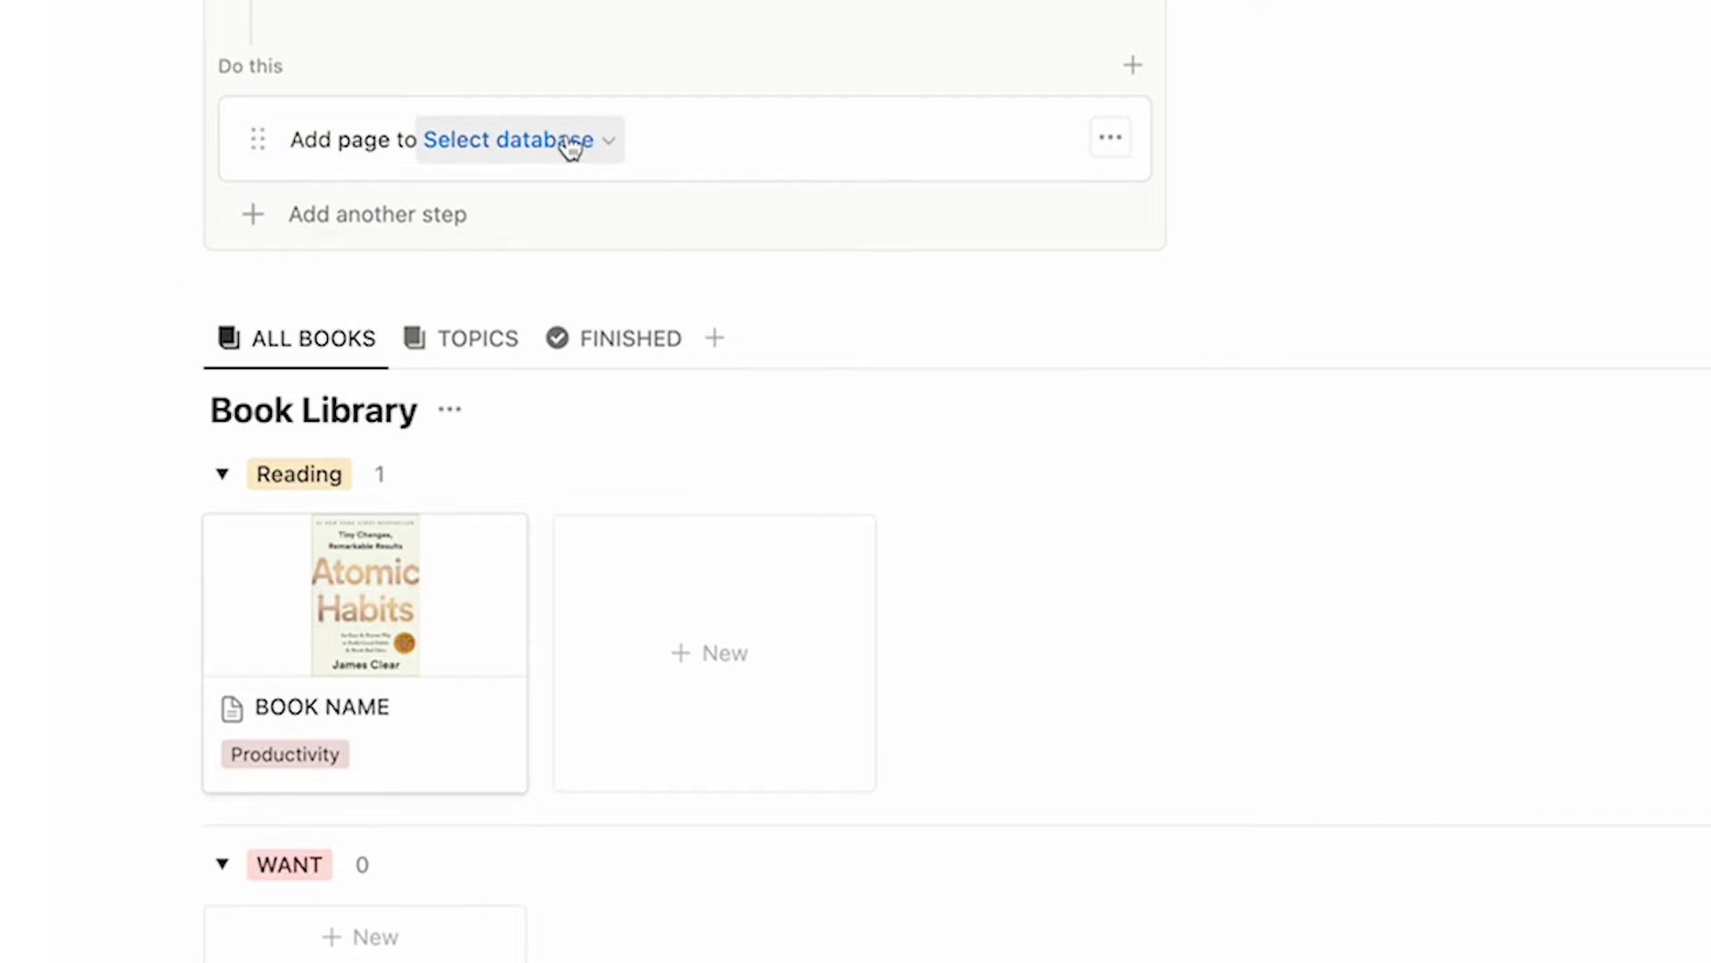
{"action": "left_click", "coordinate": [571, 142]}
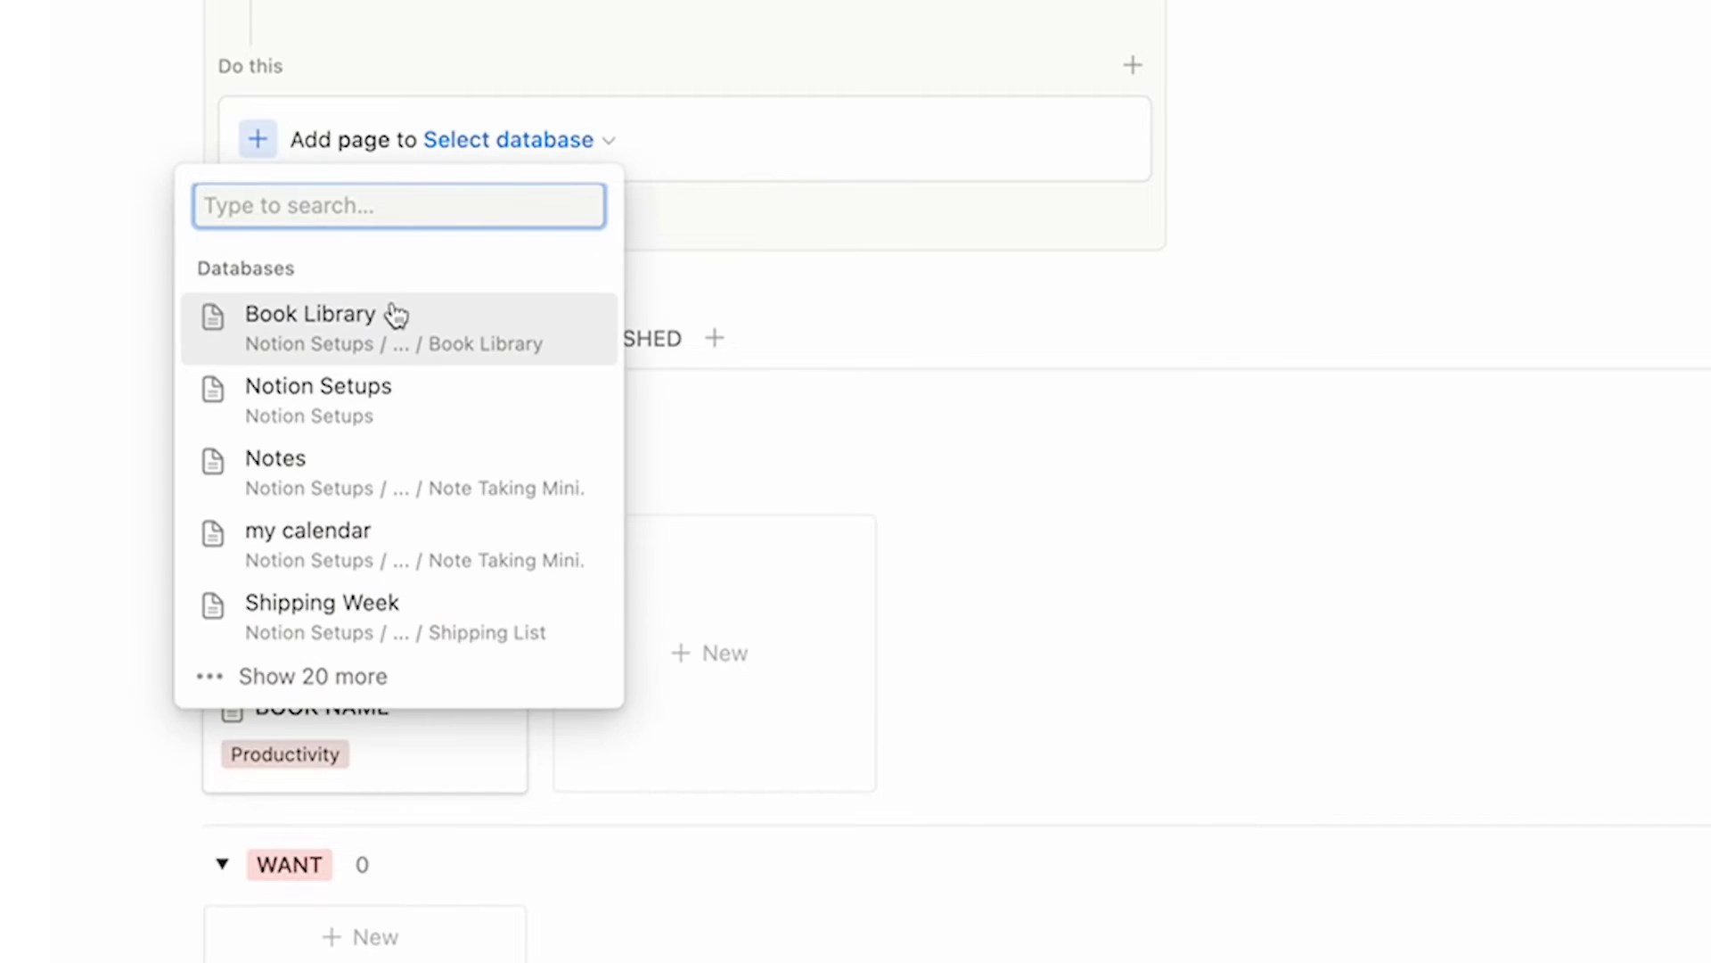
{"action": "left_click", "coordinate": [393, 319]}
{"action": "scroll", "coordinate": [433, 294], "scroll_direction": "up", "scroll_amount": 1}
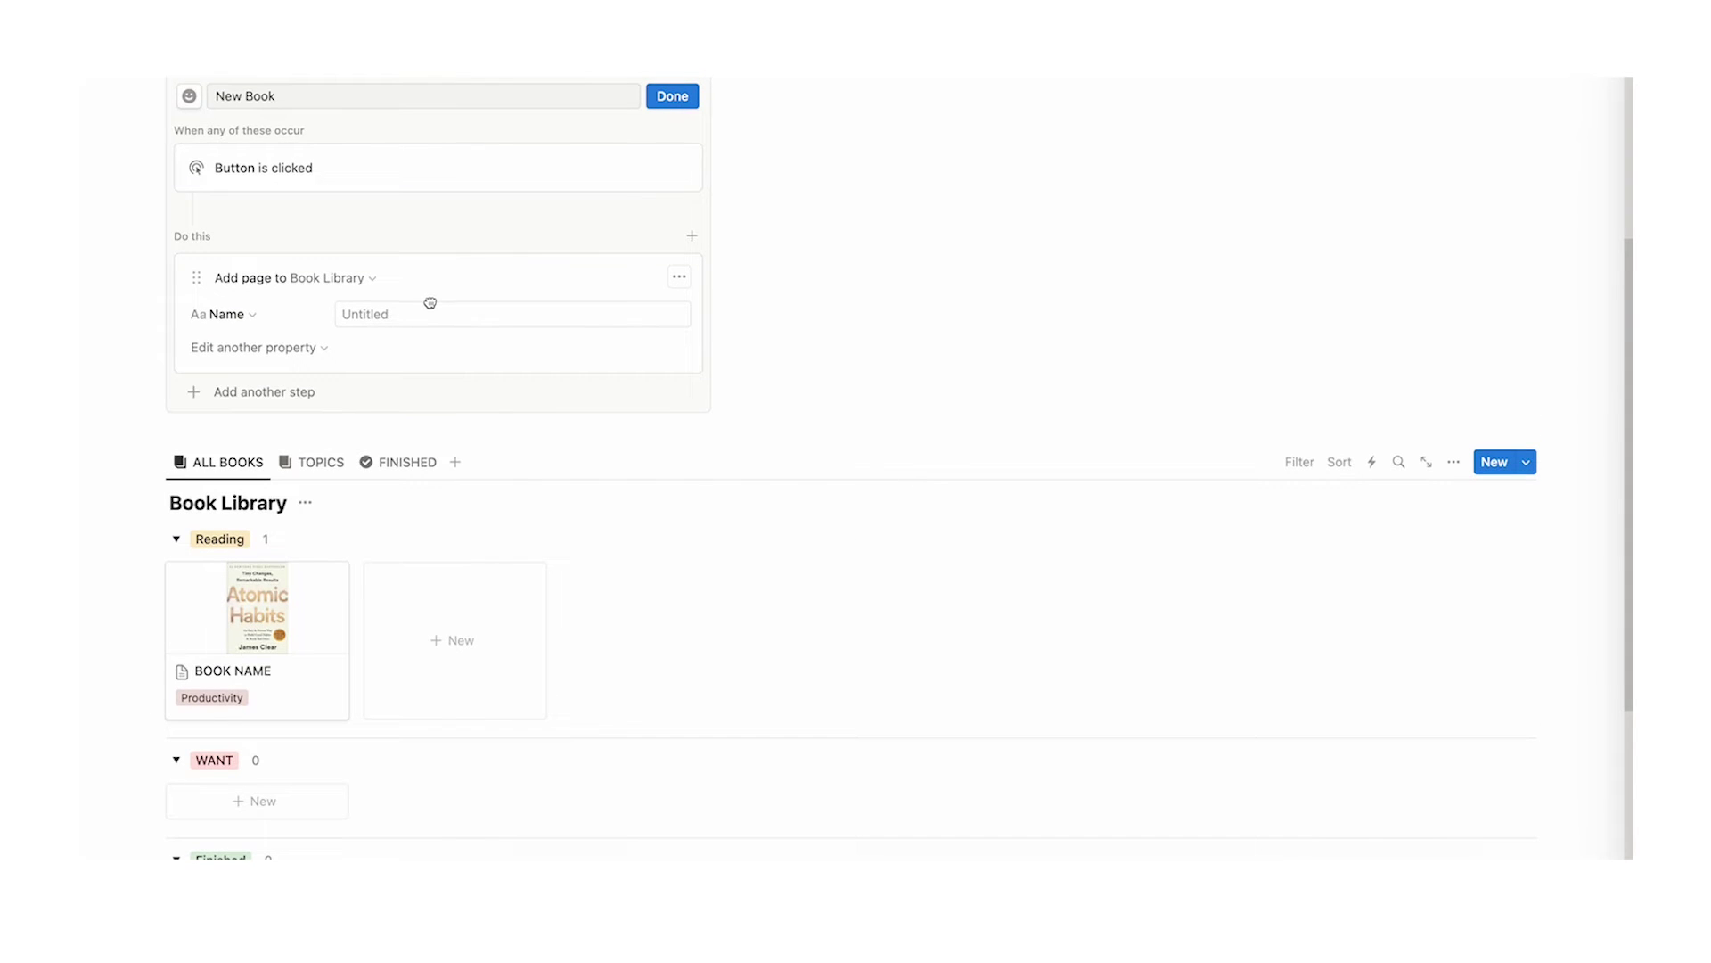
Step: Make the button's add-page action set the Status property to WANT instead of editing the Name
{"action": "left_click", "coordinate": [263, 313]}
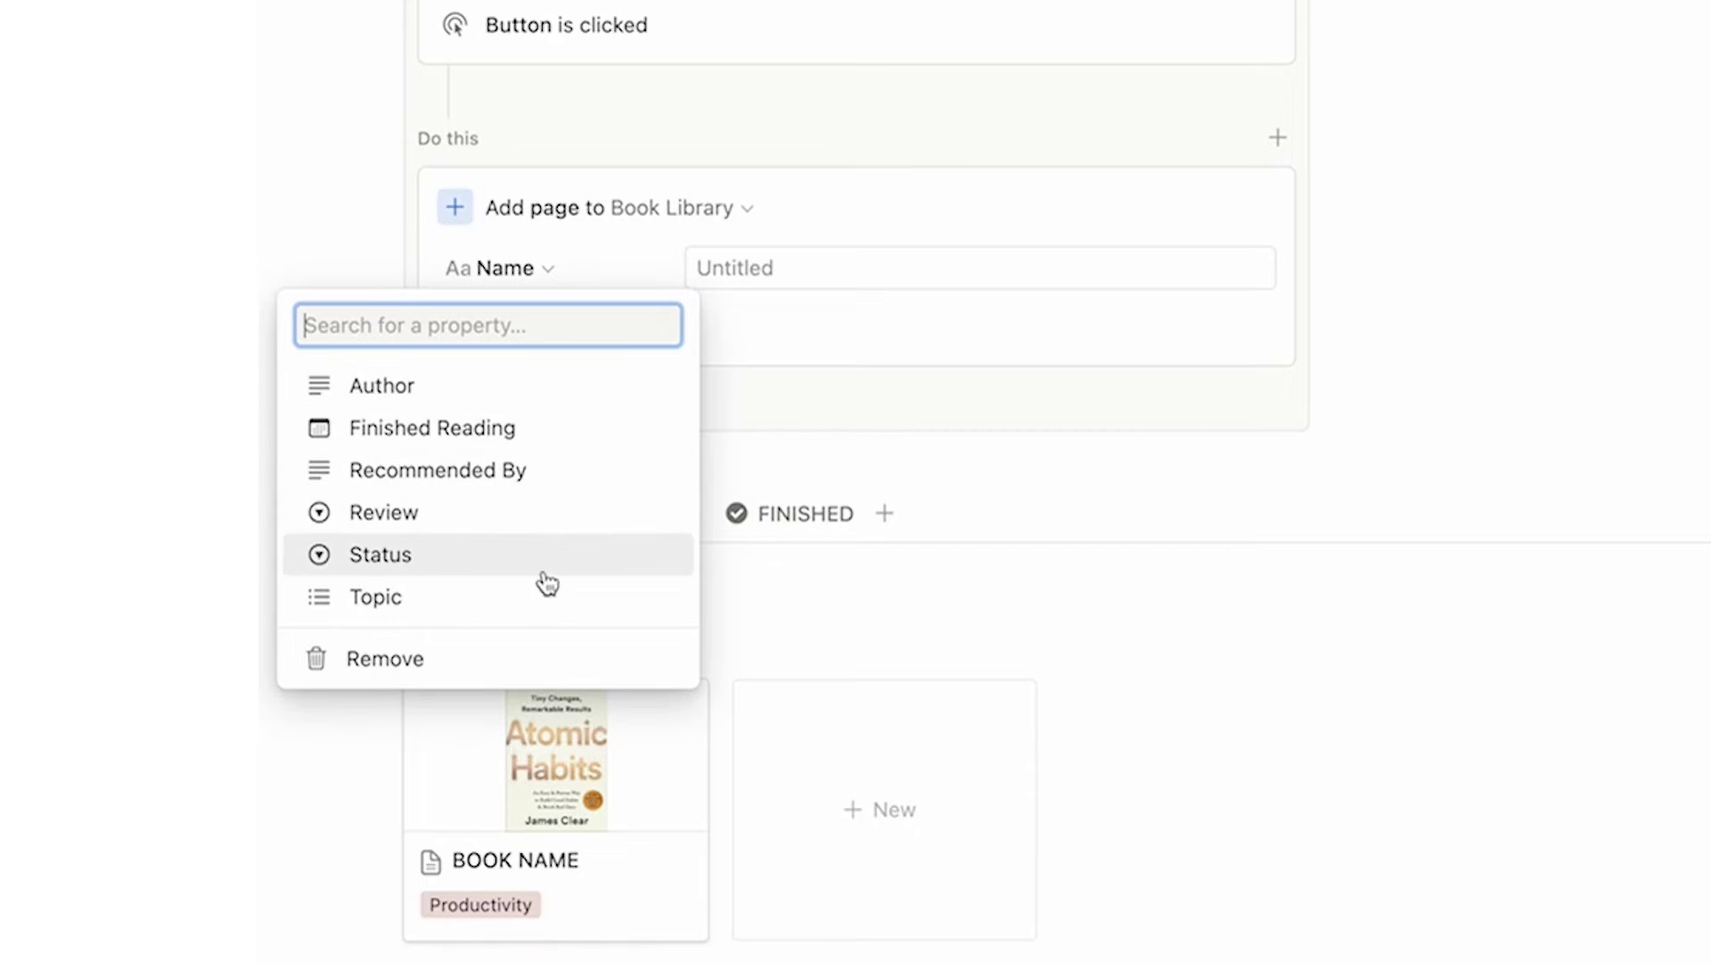
{"action": "left_click", "coordinate": [547, 558]}
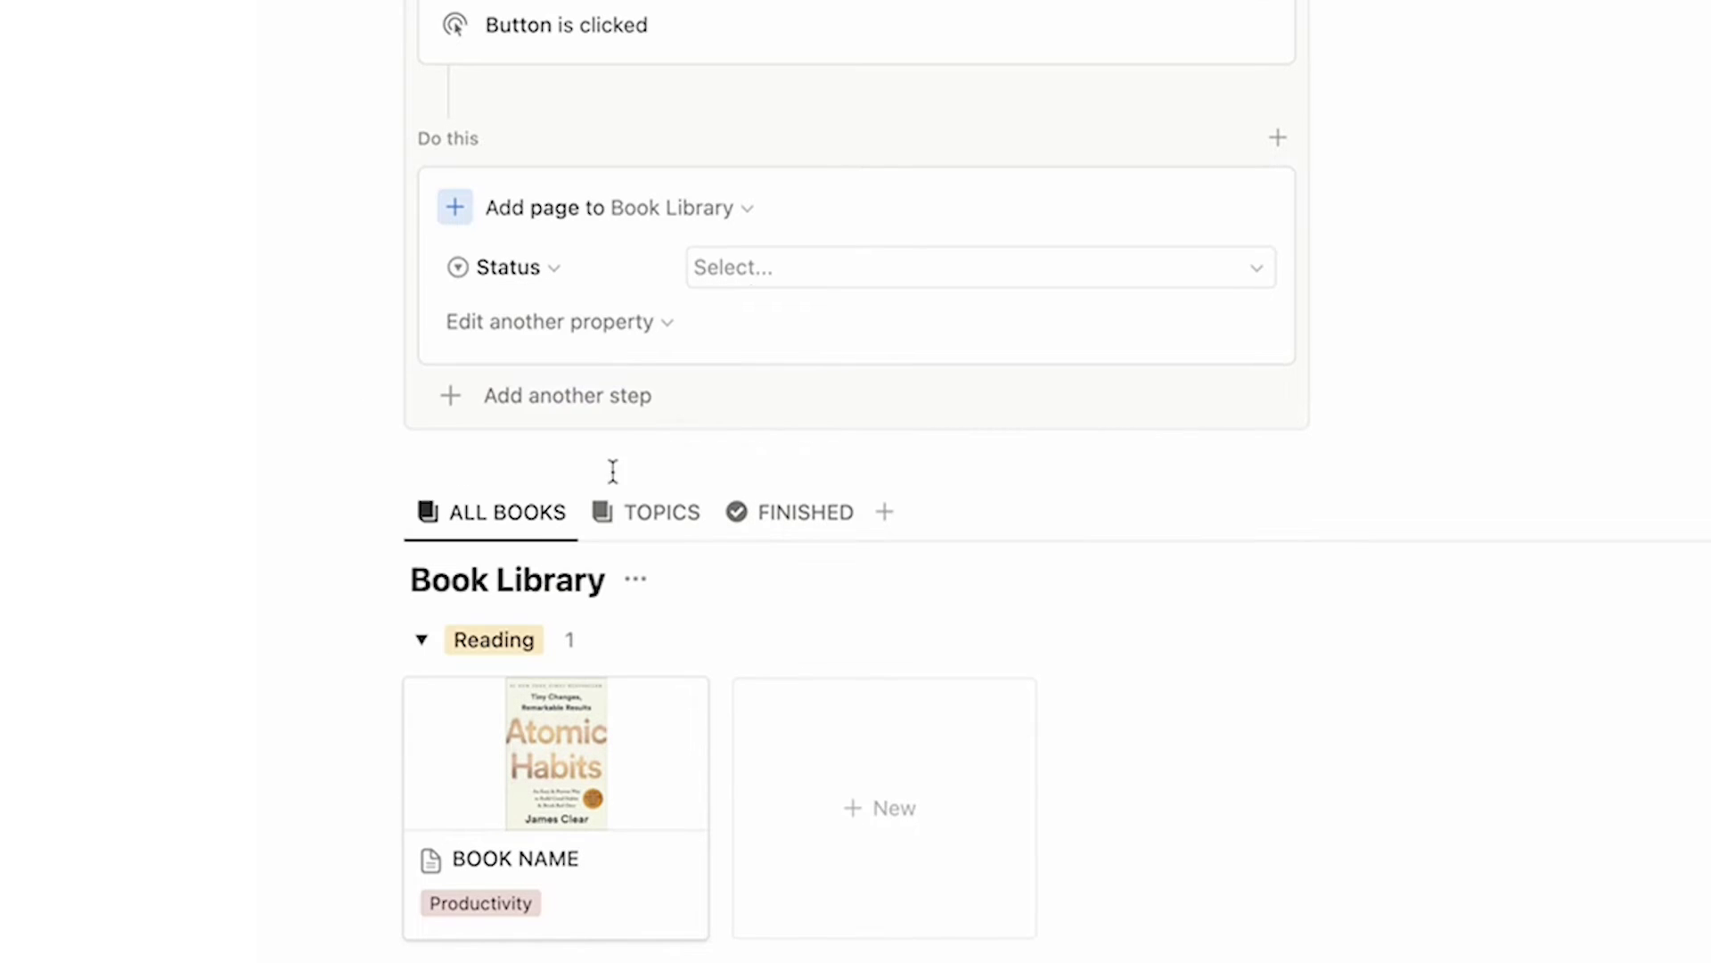
{"action": "left_click", "coordinate": [767, 281]}
{"action": "left_click", "coordinate": [943, 426]}
{"action": "key", "text": "Escape"}
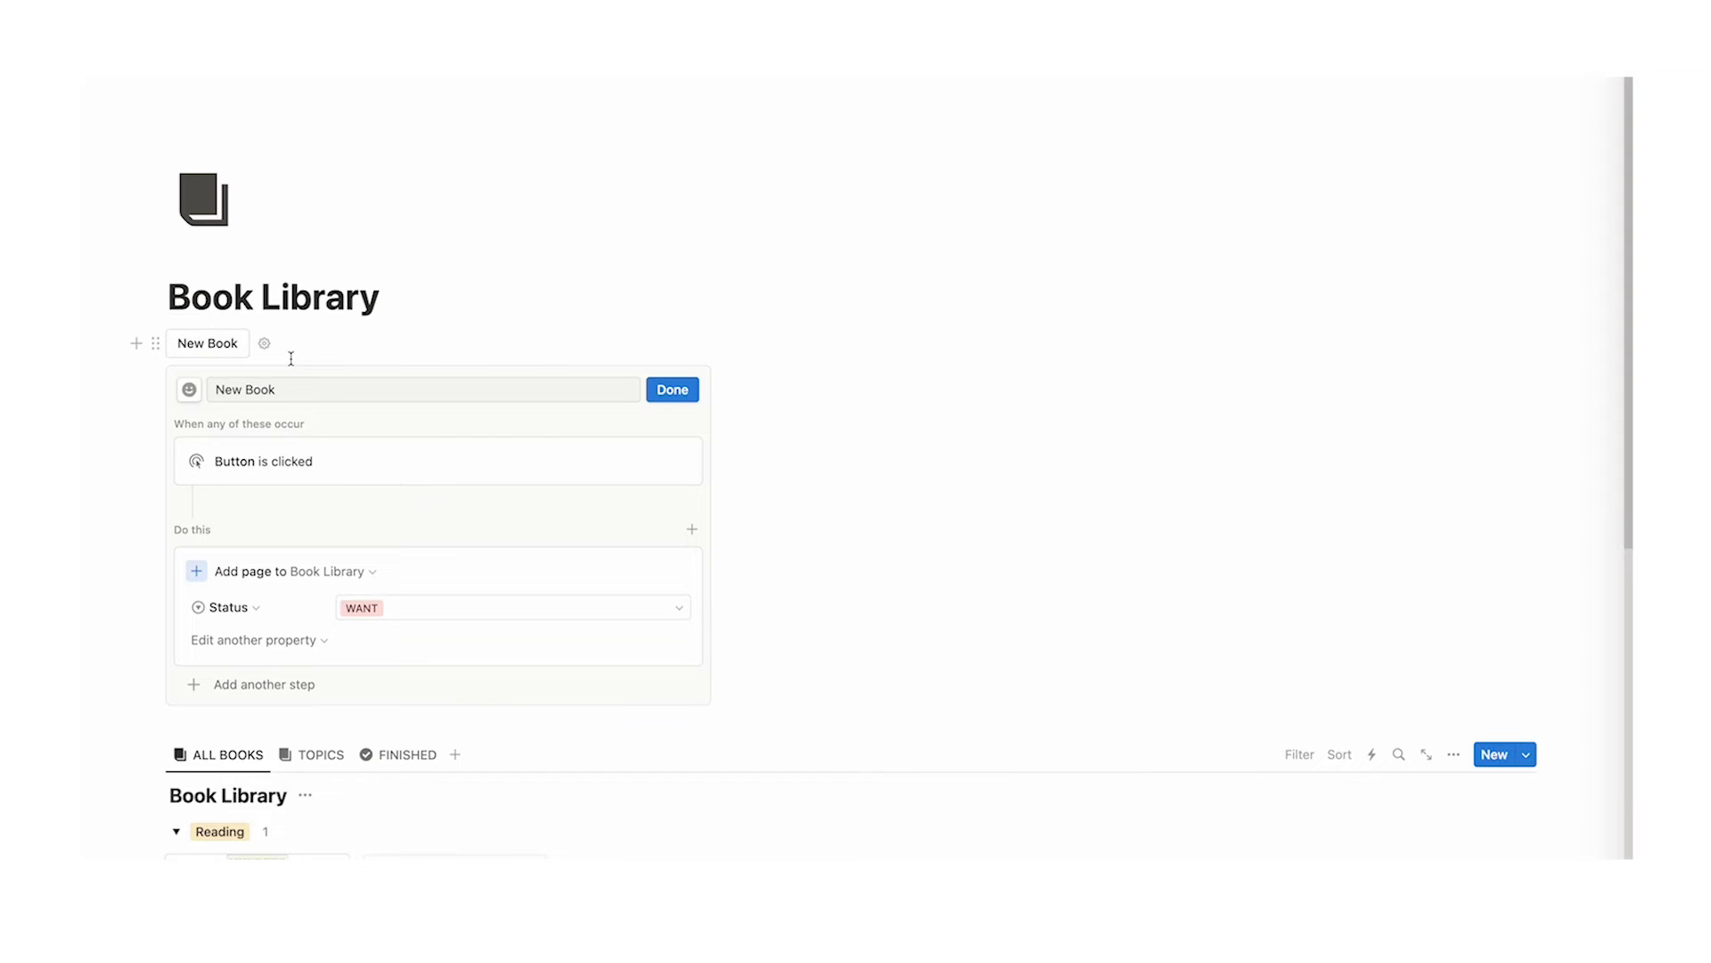
Step: Add a second button action that opens the newly added page in Center peek
{"action": "scroll", "coordinate": [291, 358], "scroll_direction": "down", "scroll_amount": 2}
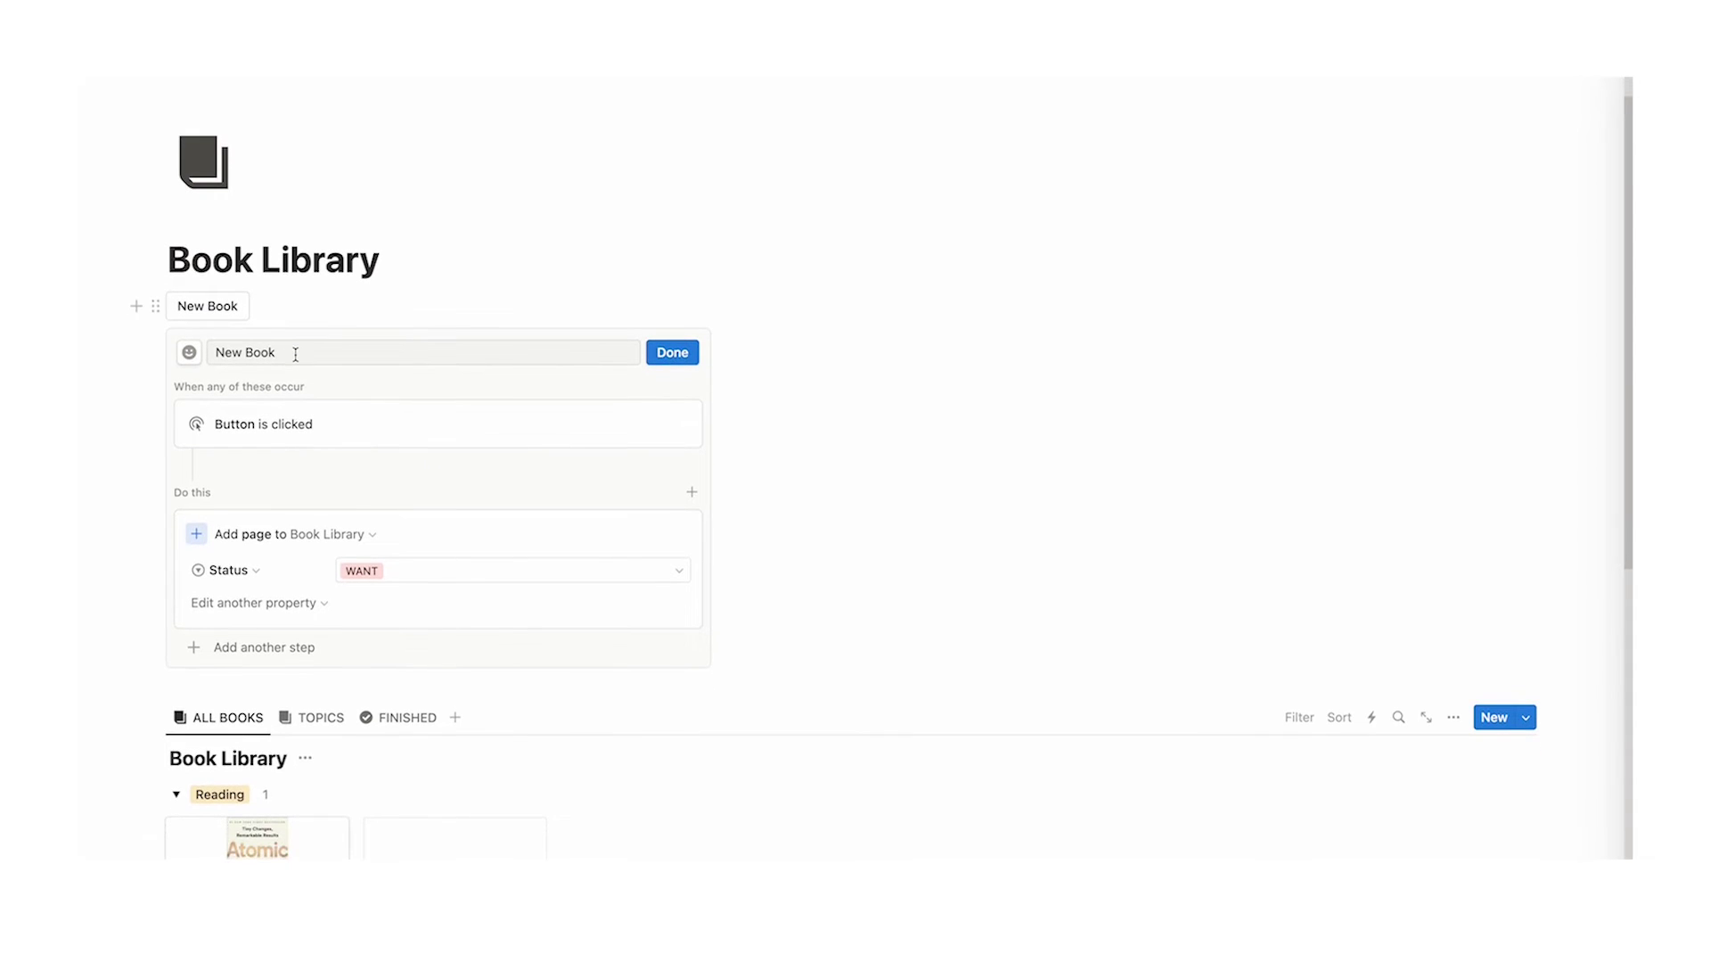
{"action": "scroll", "coordinate": [294, 354], "scroll_direction": "down", "scroll_amount": 5}
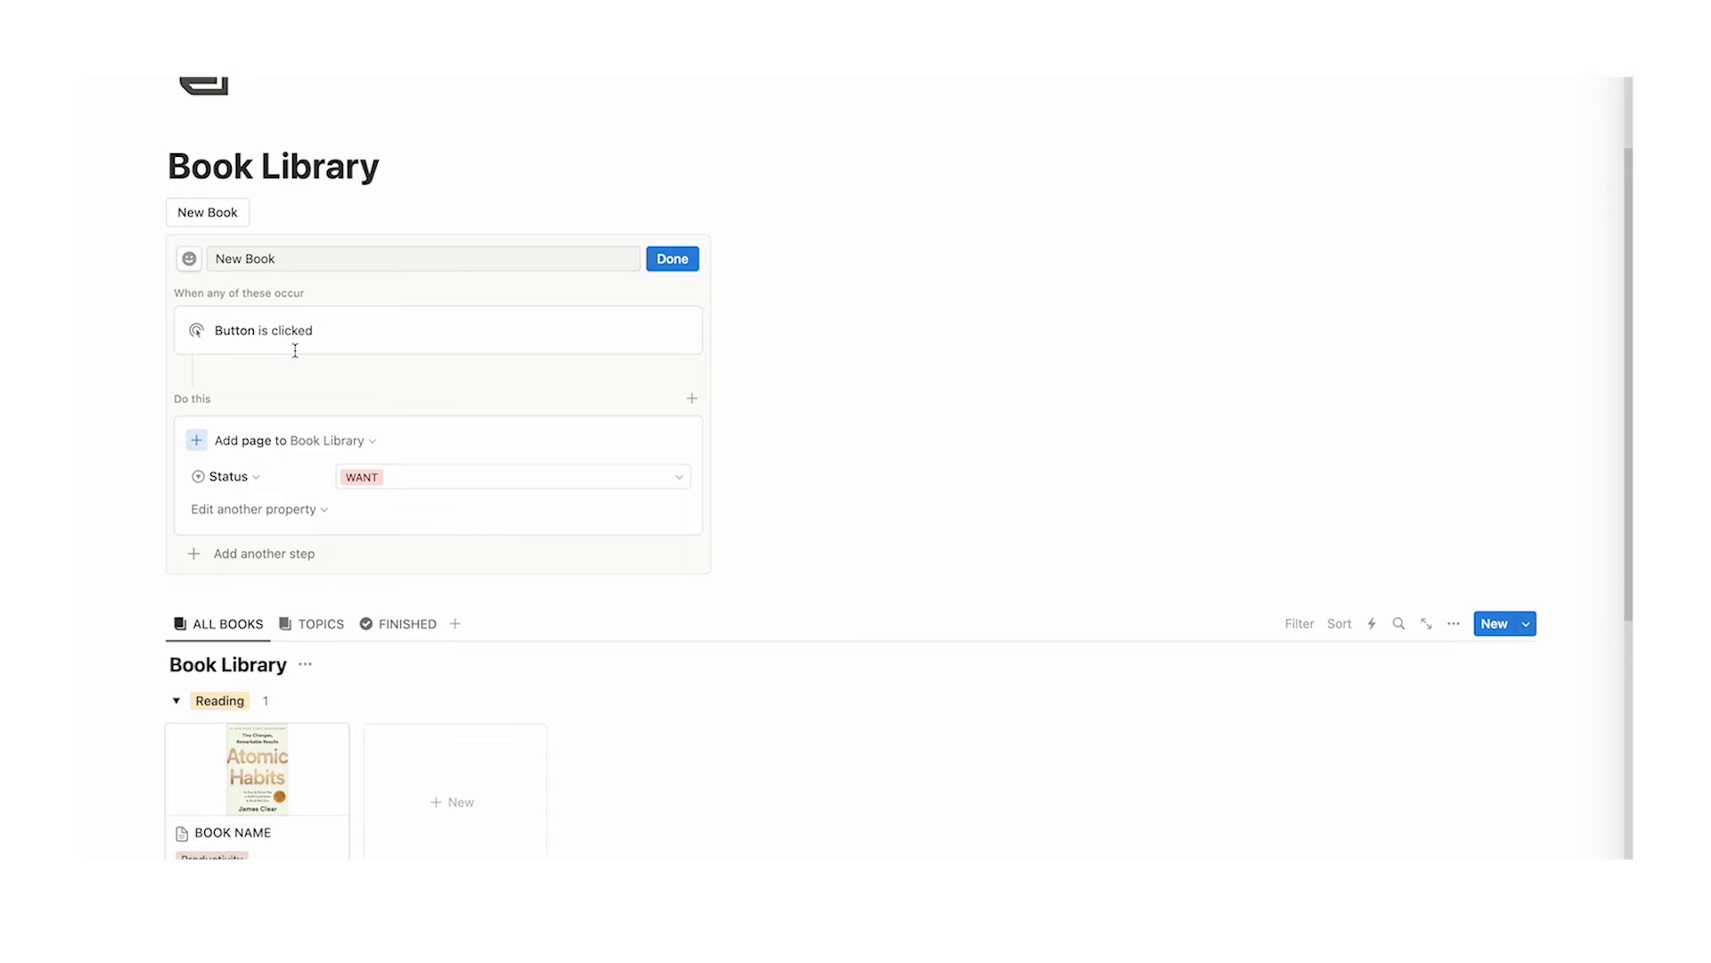
{"action": "scroll", "coordinate": [298, 345], "scroll_direction": "down", "scroll_amount": 1}
{"action": "scroll", "coordinate": [363, 359], "scroll_direction": "up", "scroll_amount": 4}
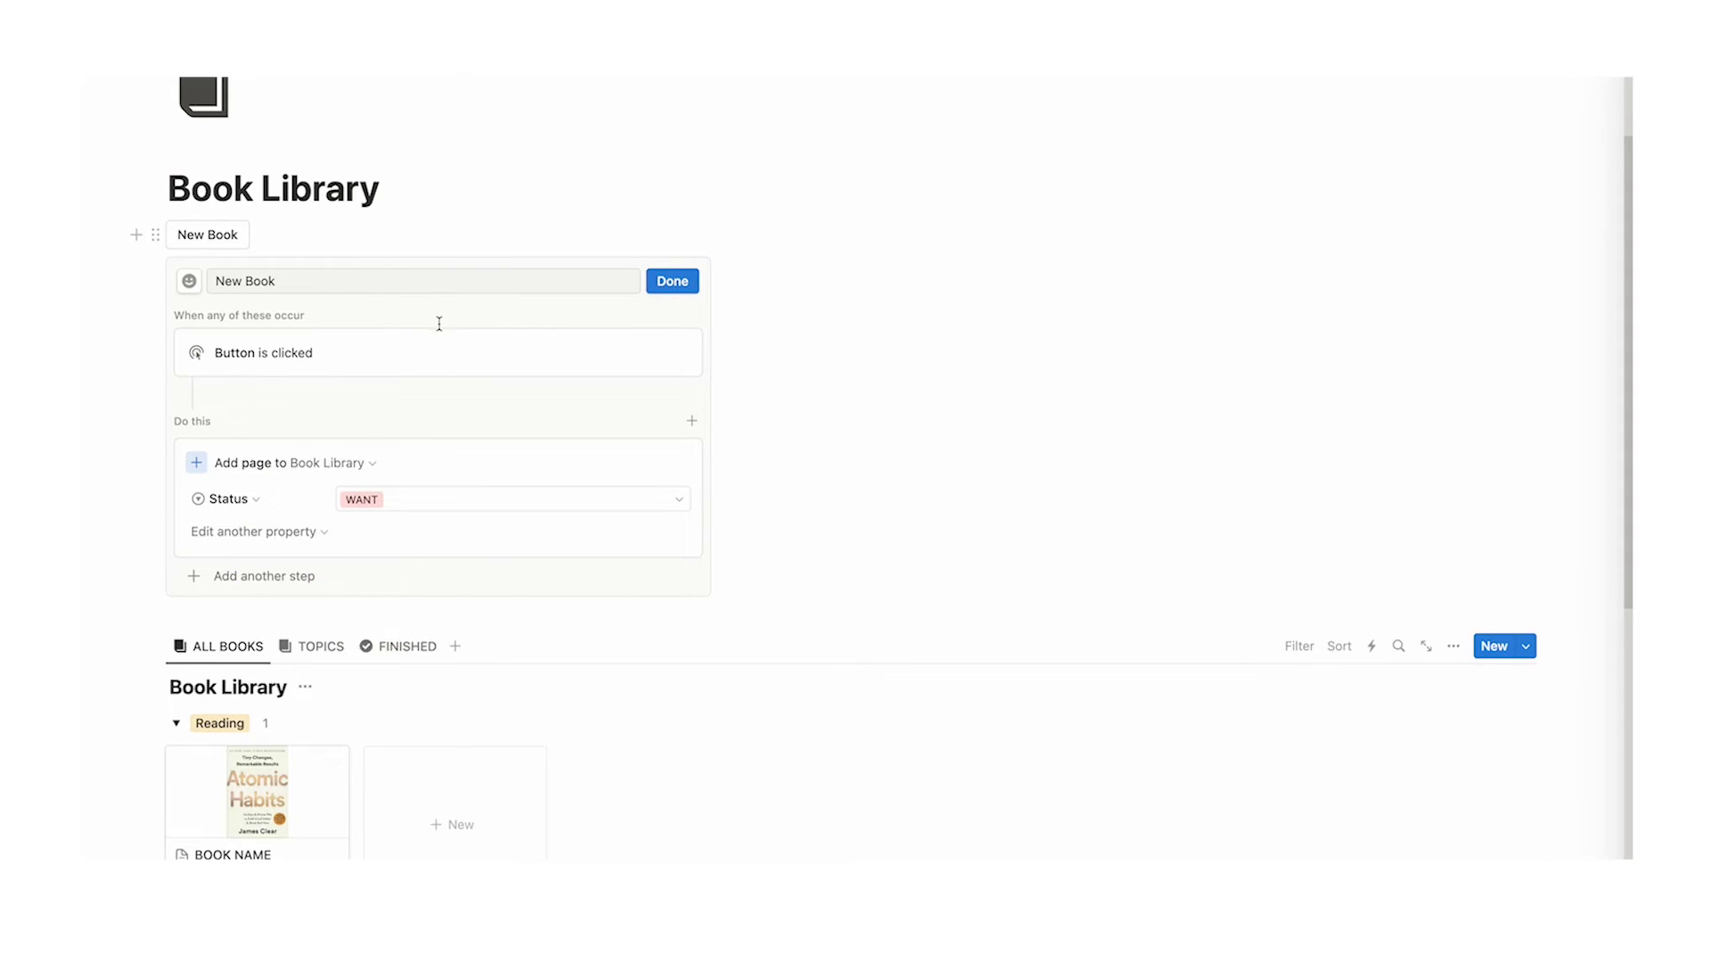
{"action": "left_click", "coordinate": [298, 577]}
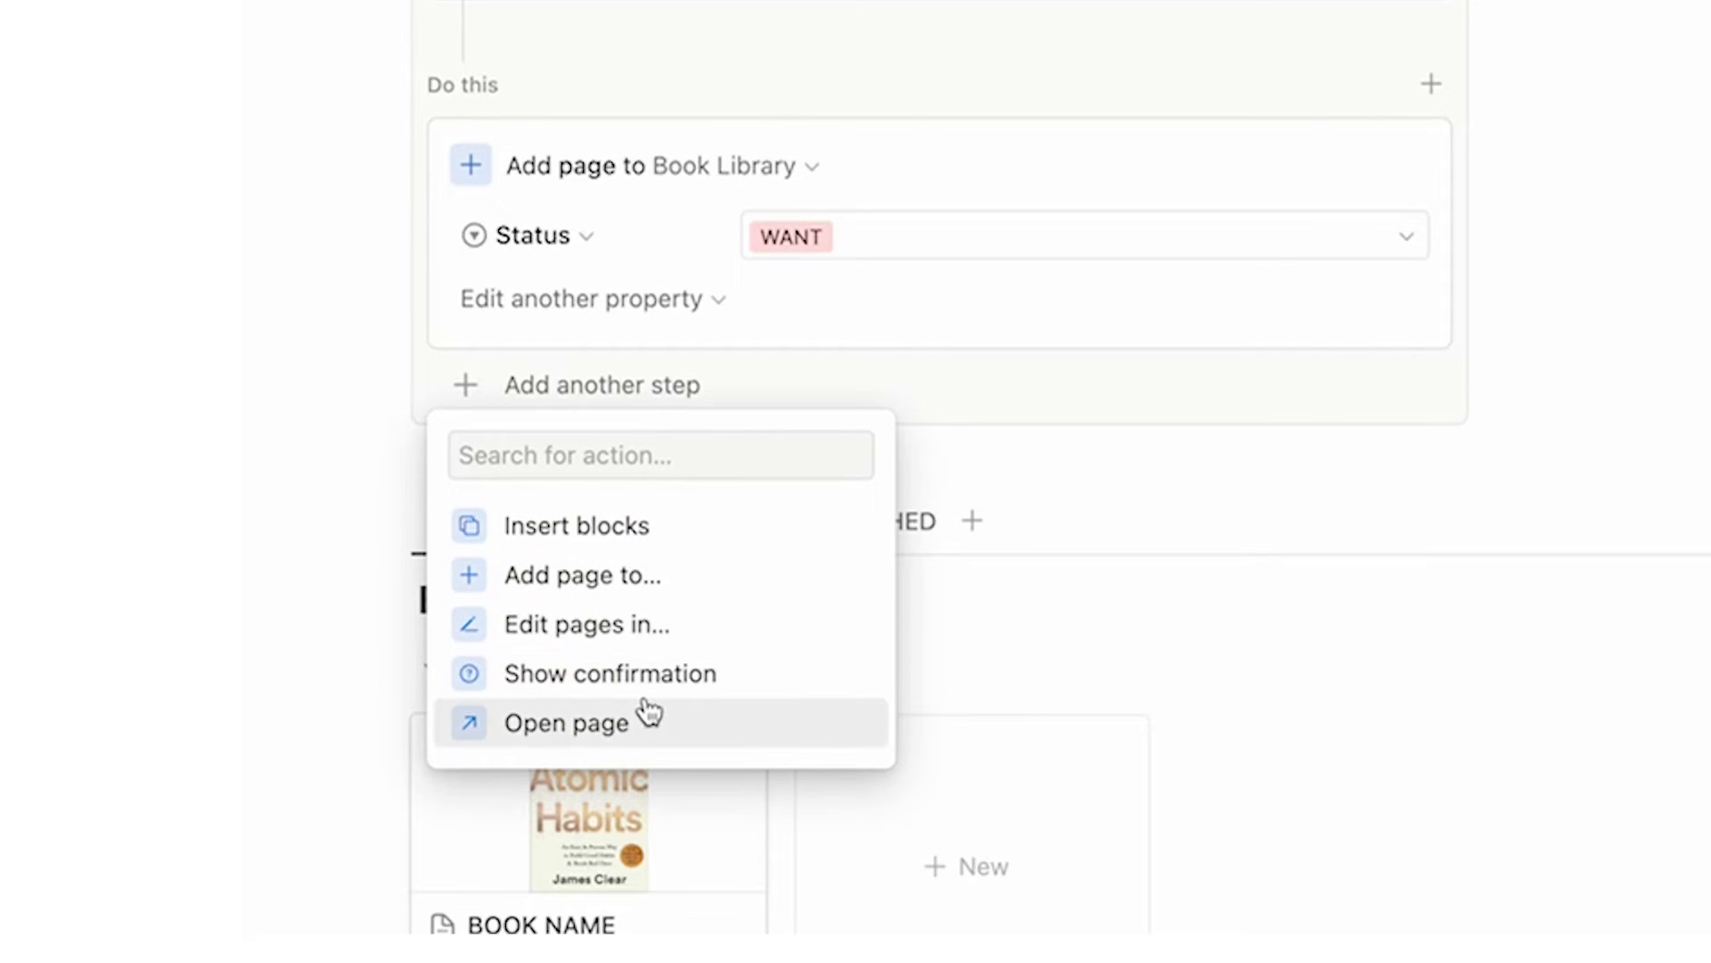
{"action": "left_click", "coordinate": [648, 717]}
{"action": "left_click", "coordinate": [642, 409]}
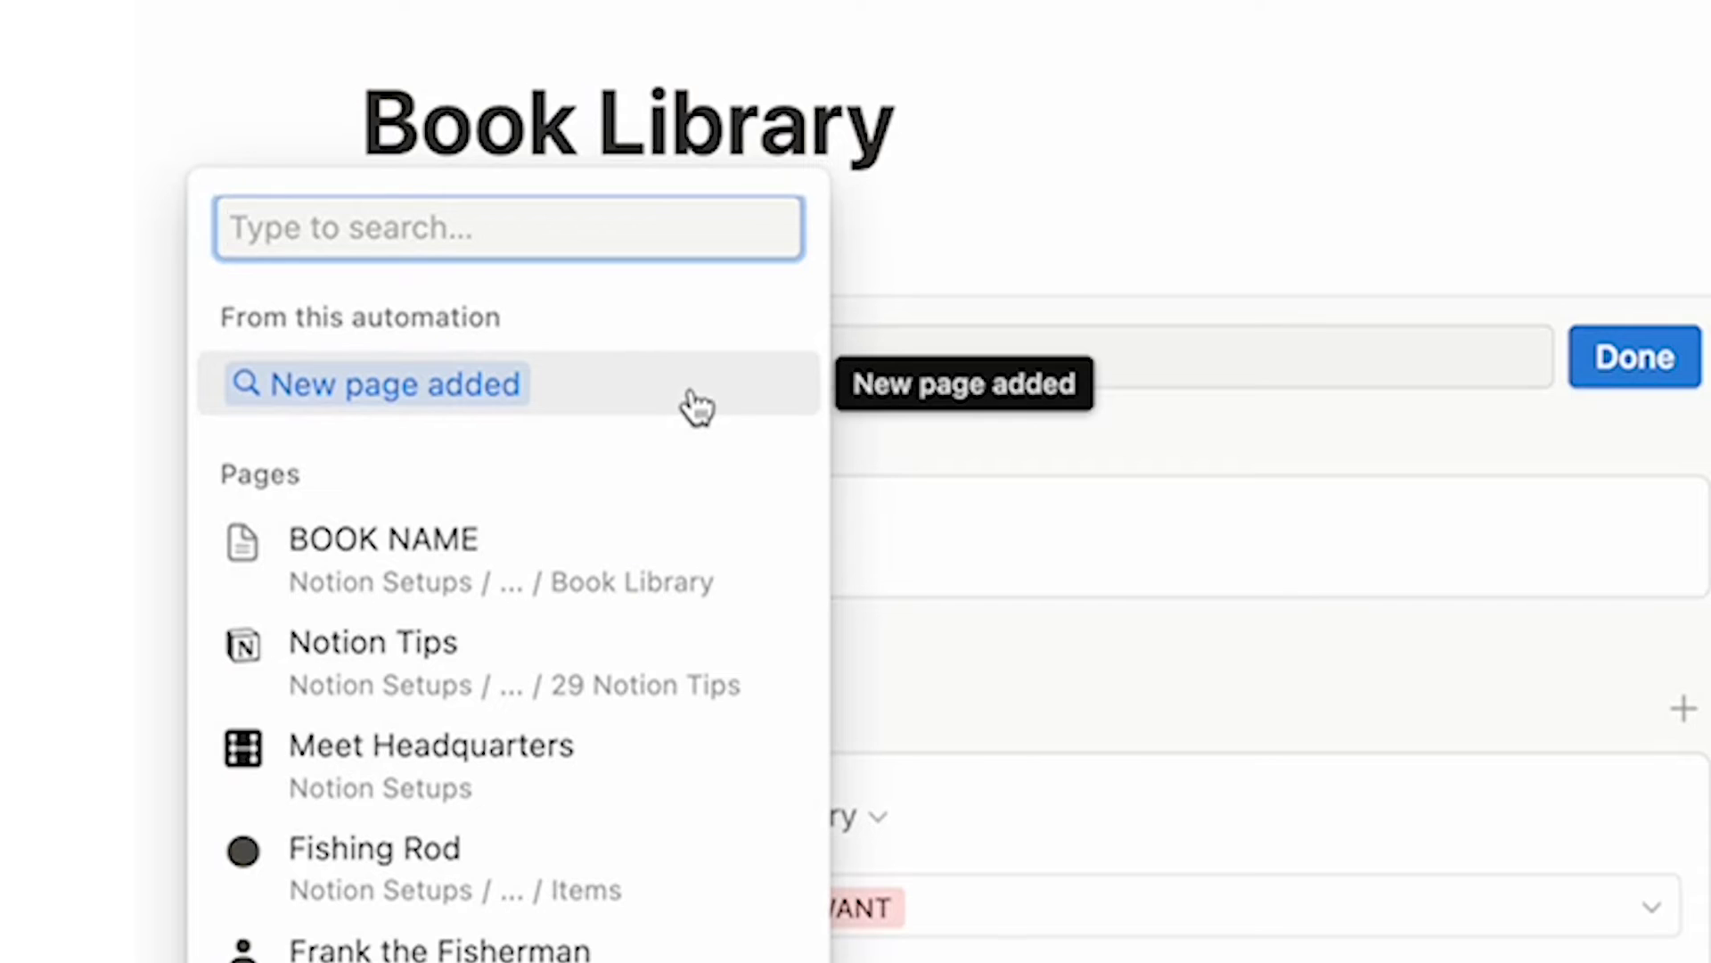
{"action": "left_click", "coordinate": [691, 386]}
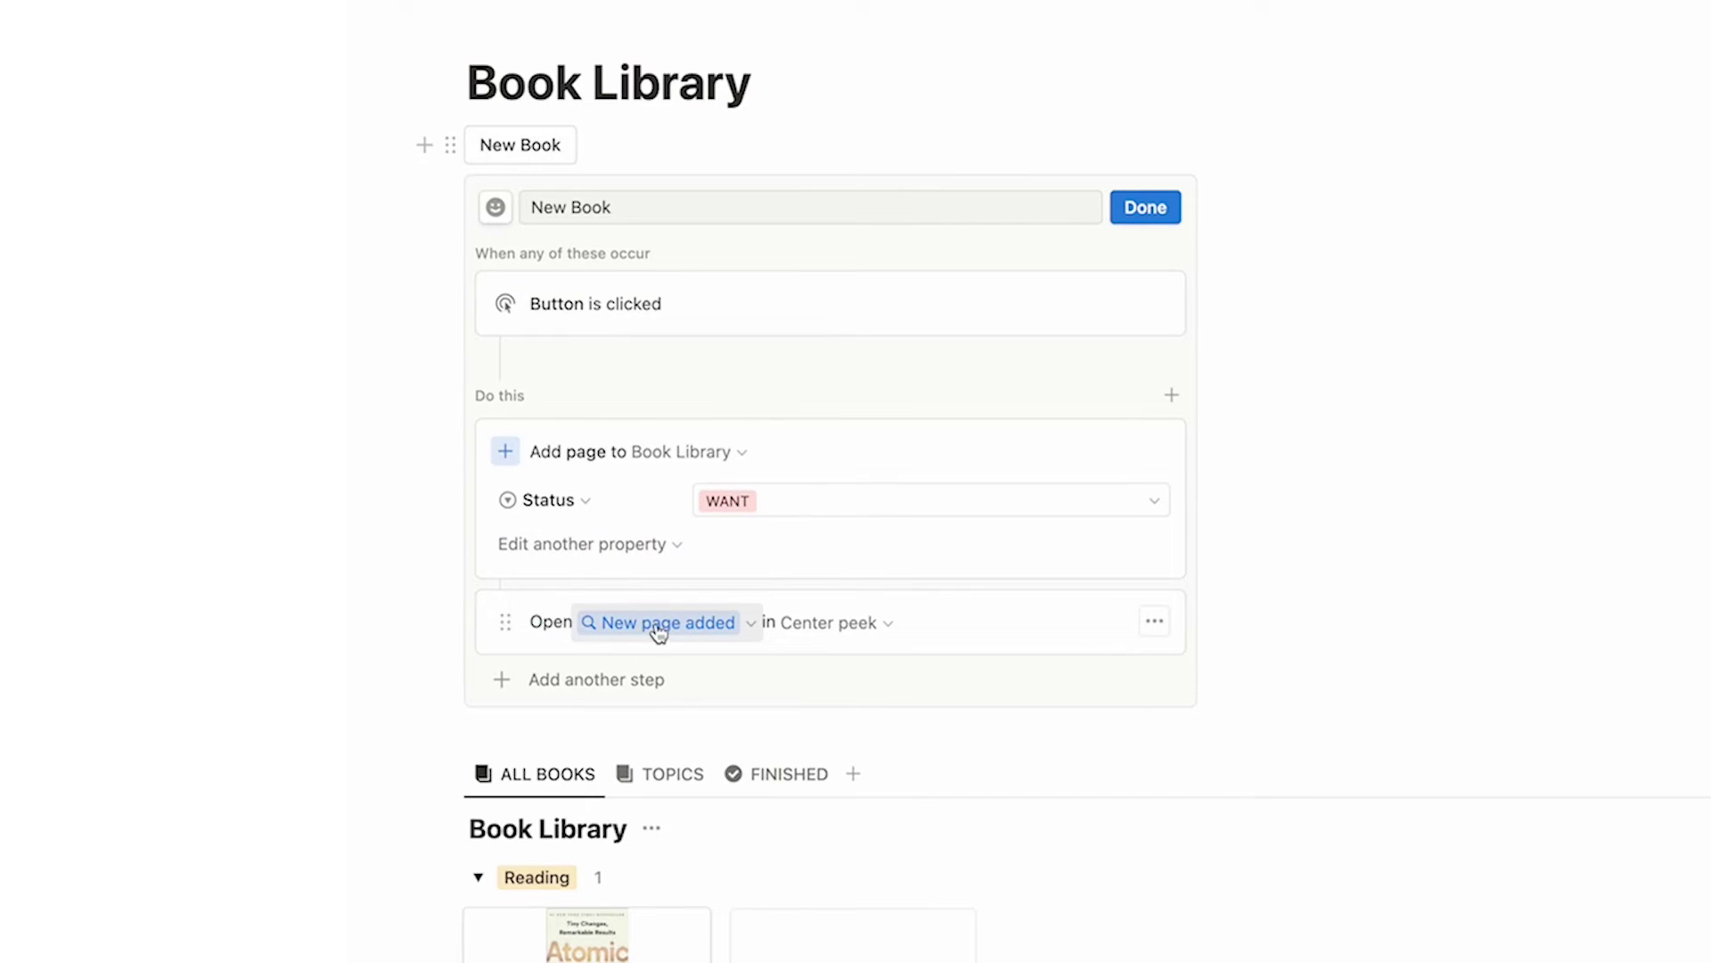
{"action": "left_click", "coordinate": [860, 624]}
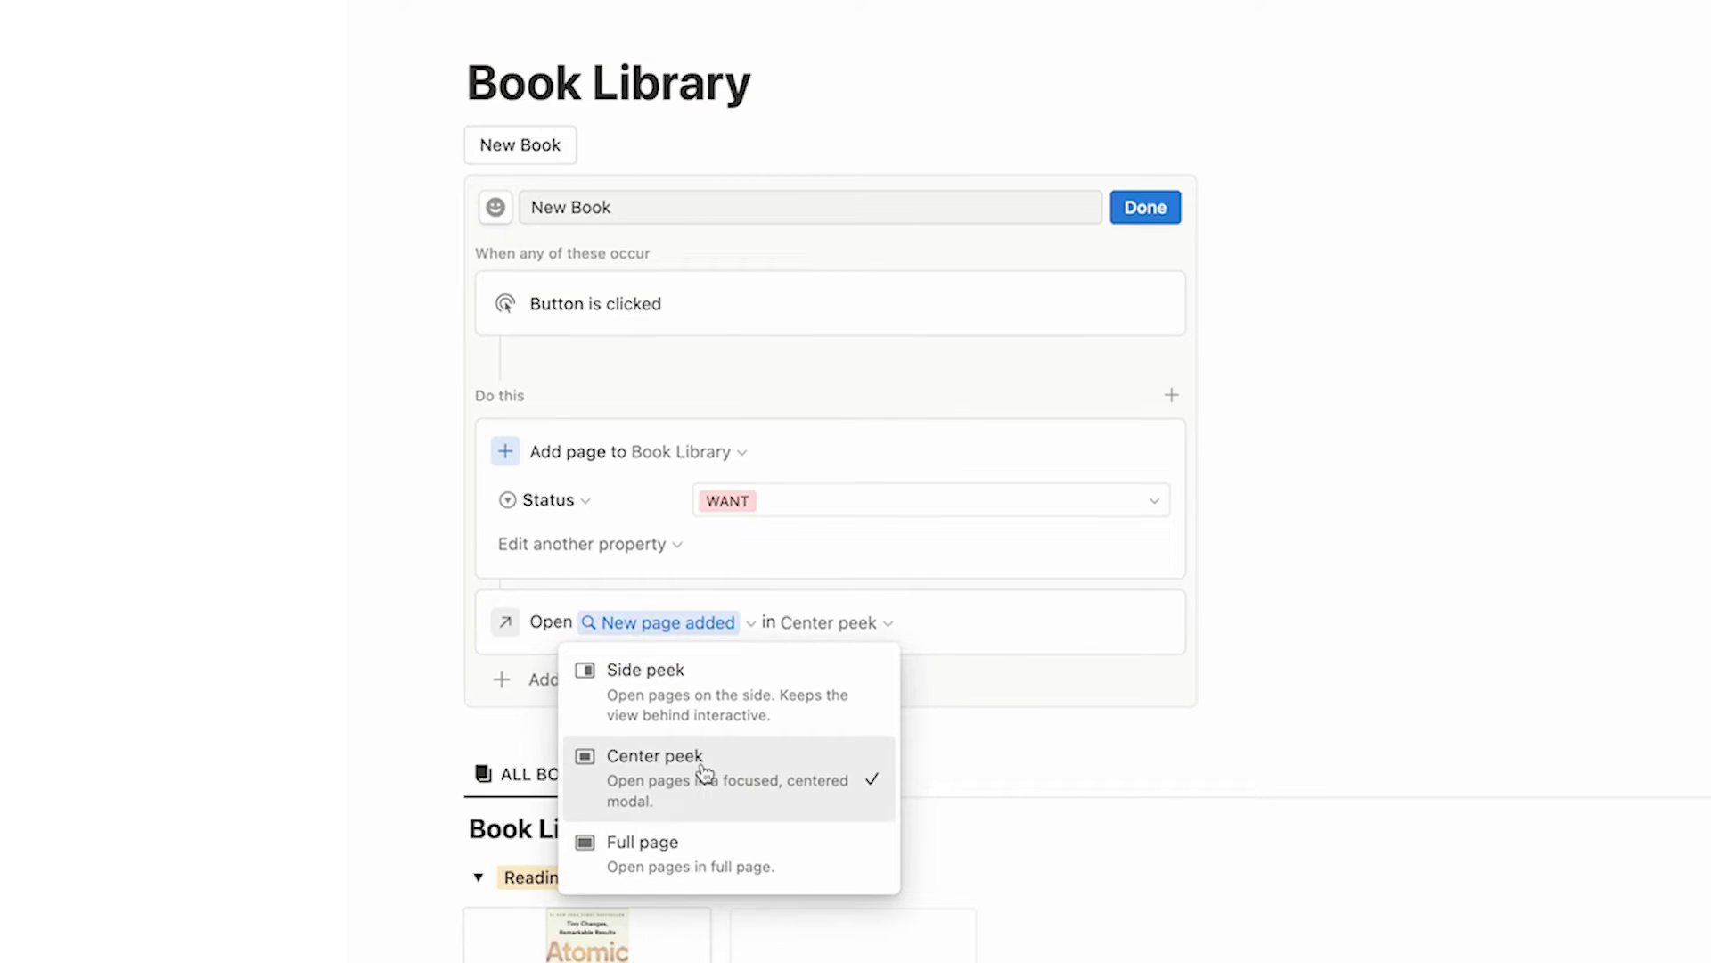
{"action": "left_click", "coordinate": [984, 399]}
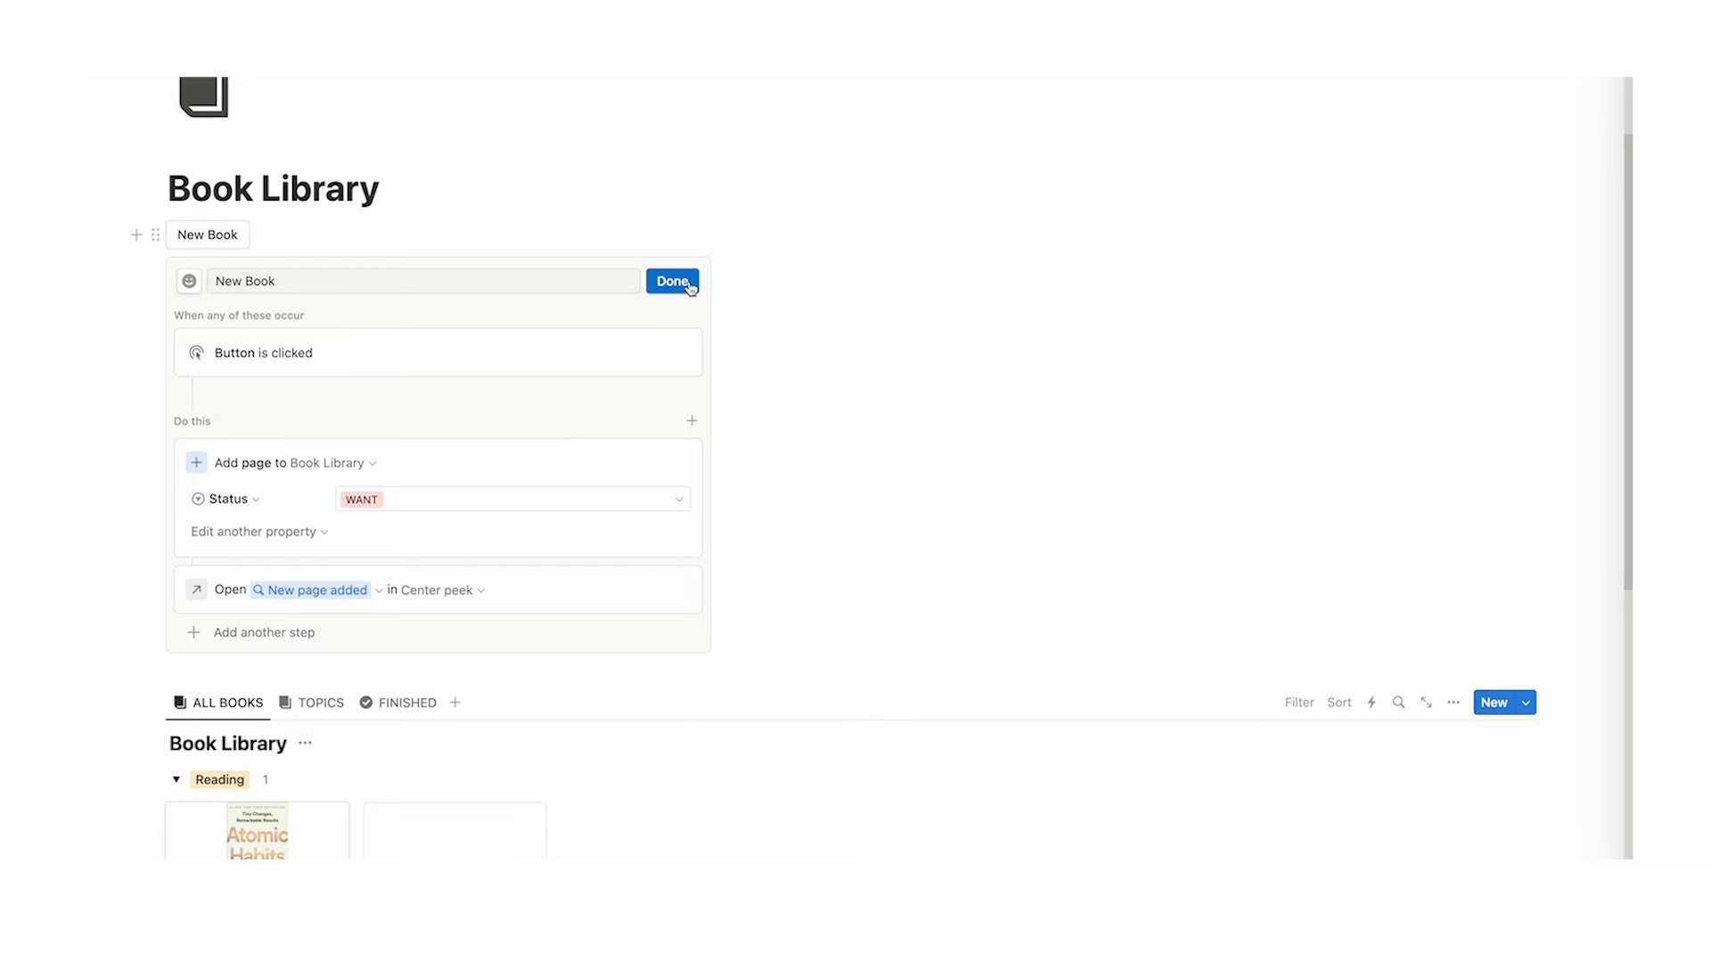
Step: Give the New Book button a yellow book icon and finish its setup
{"action": "left_click", "coordinate": [190, 283]}
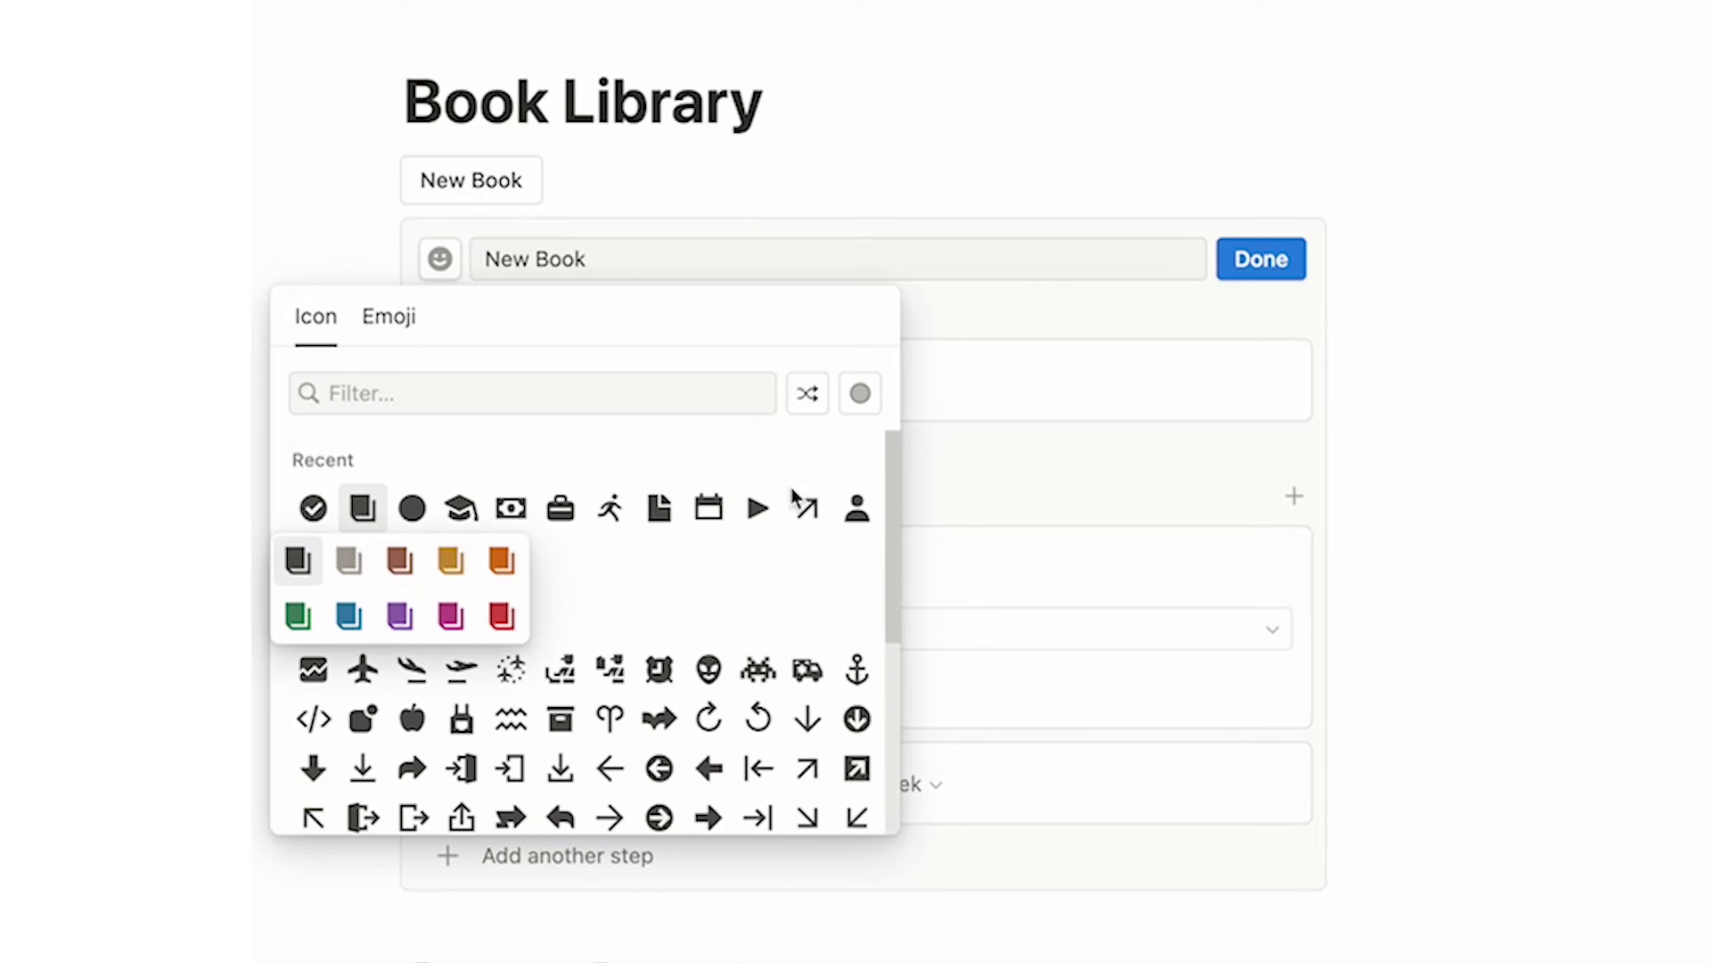
{"action": "left_click", "coordinate": [449, 564]}
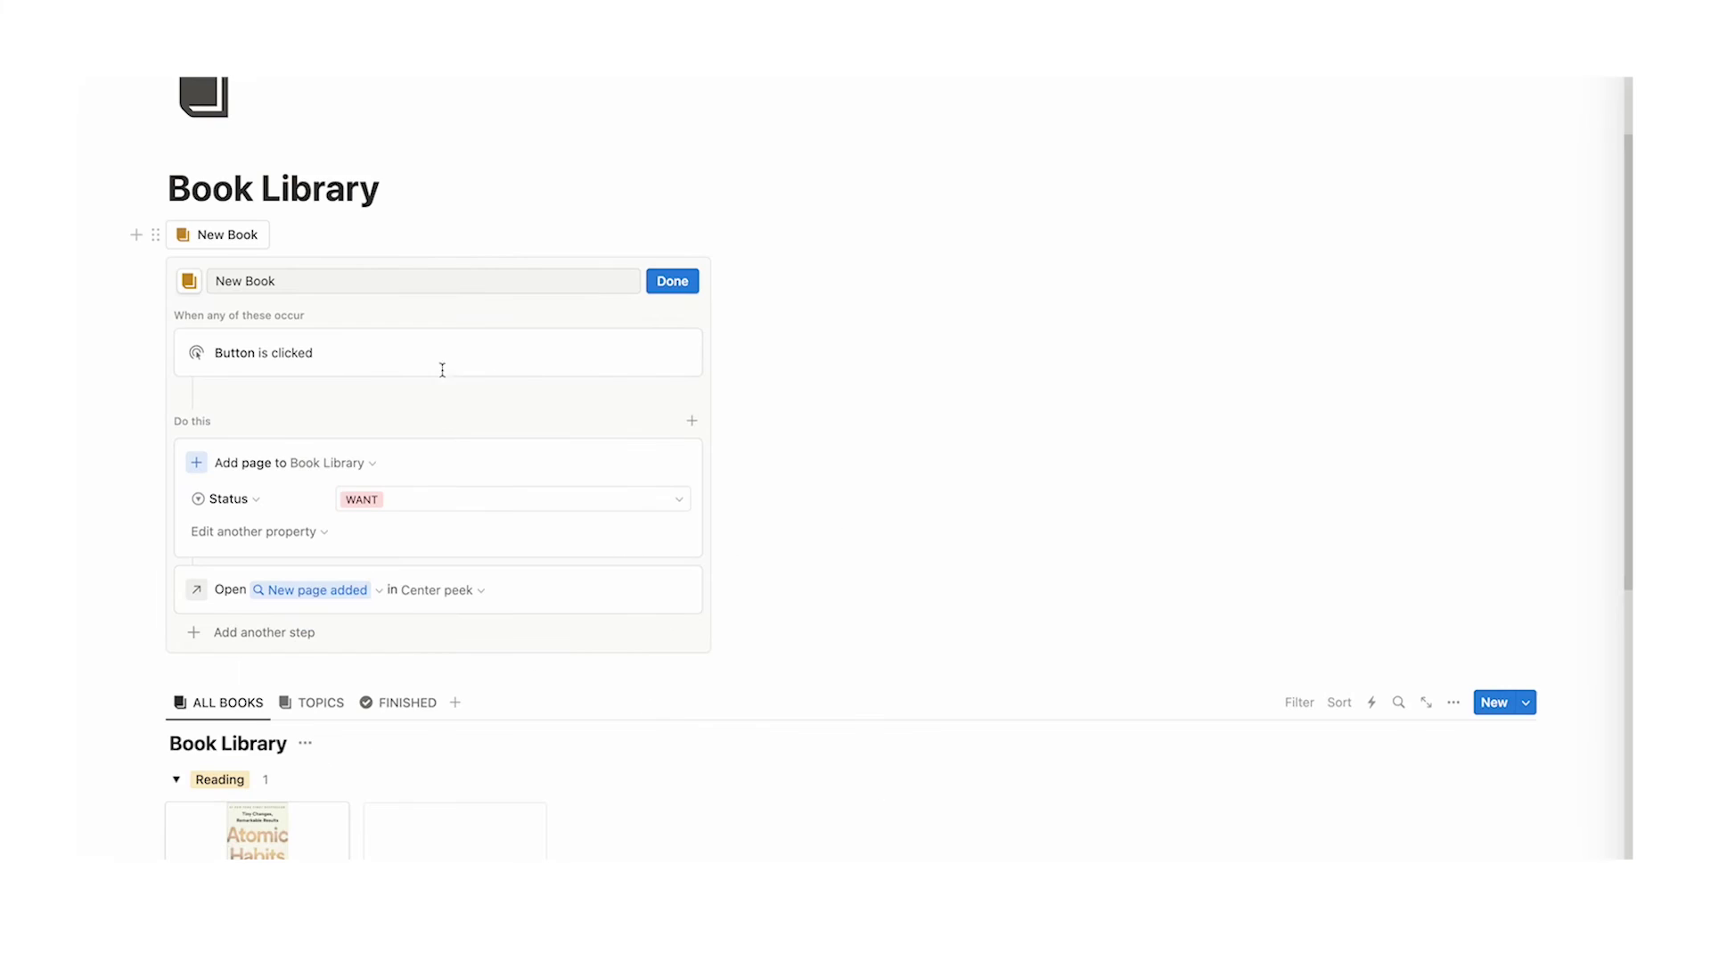
{"action": "left_click", "coordinate": [672, 282]}
Step: Try to move the New Book button block to another page in the workspace
{"action": "mouse_move", "coordinate": [153, 235]}
{"action": "left_mouse_down"}
{"action": "mouse_move", "coordinate": [170, 213]}
{"action": "mouse_move", "coordinate": [165, 239]}
{"action": "left_mouse_up"}
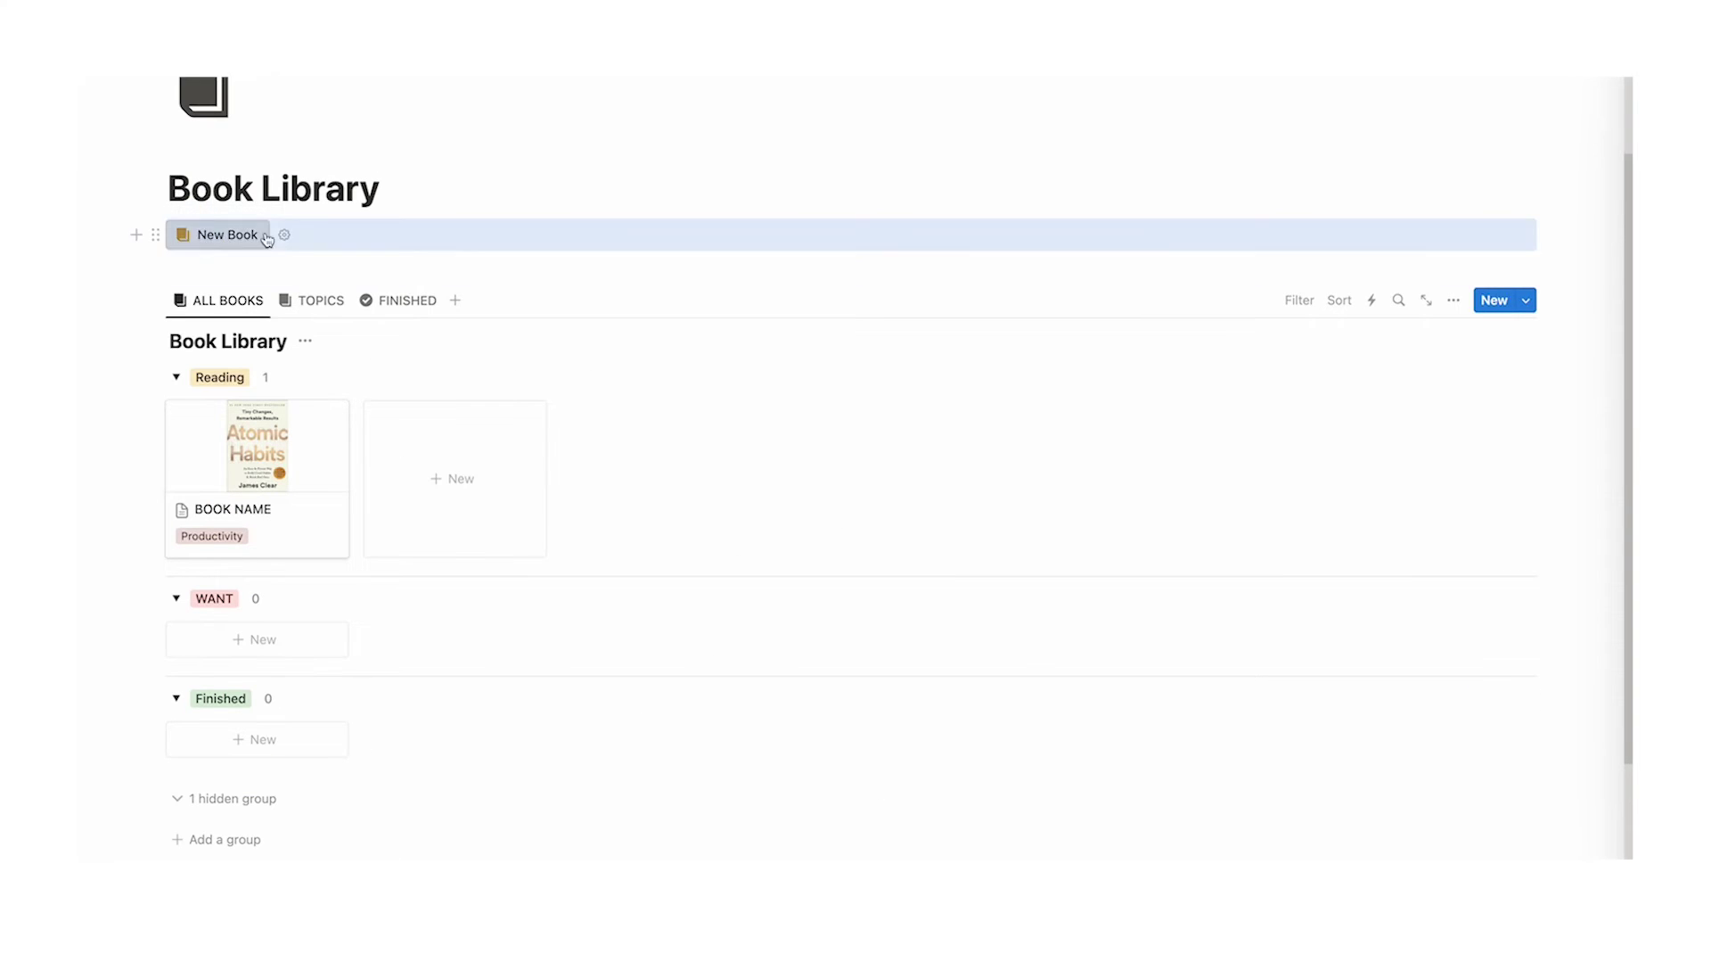
{"action": "scroll", "coordinate": [379, 197], "scroll_direction": "up", "scroll_amount": 1}
{"action": "scroll", "coordinate": [782, 145], "scroll_direction": "up", "scroll_amount": 2}
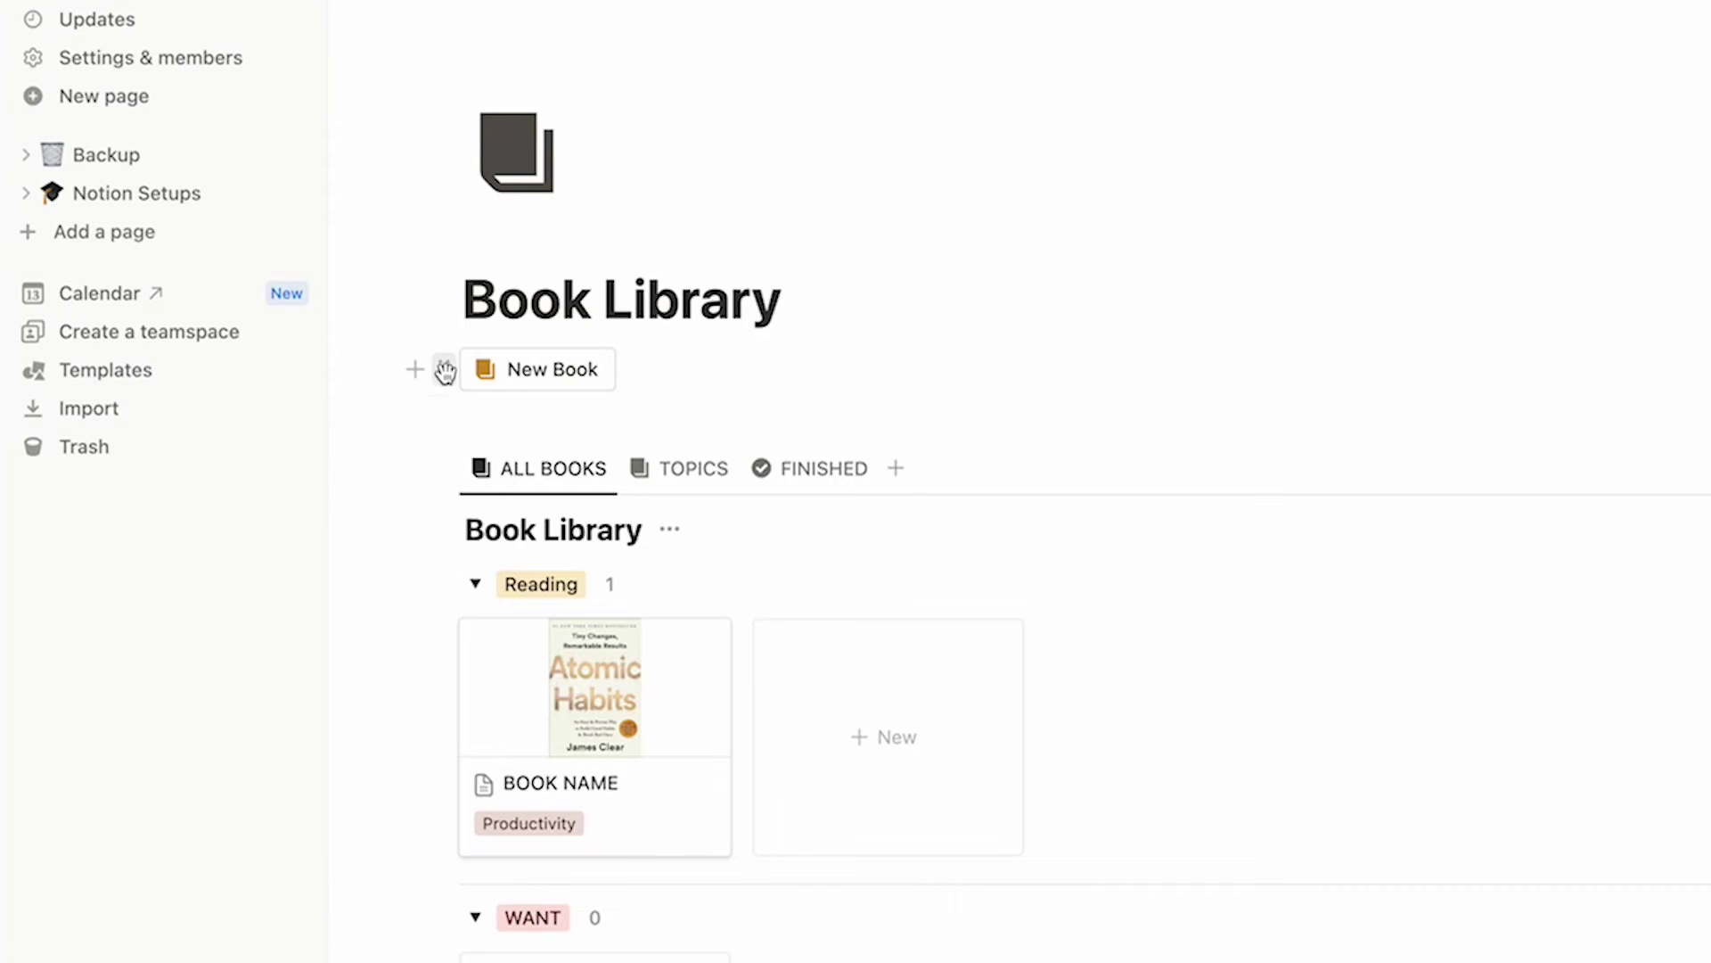
{"action": "left_click_drag", "start_coordinate": [443, 367], "coordinate": [220, 212]}
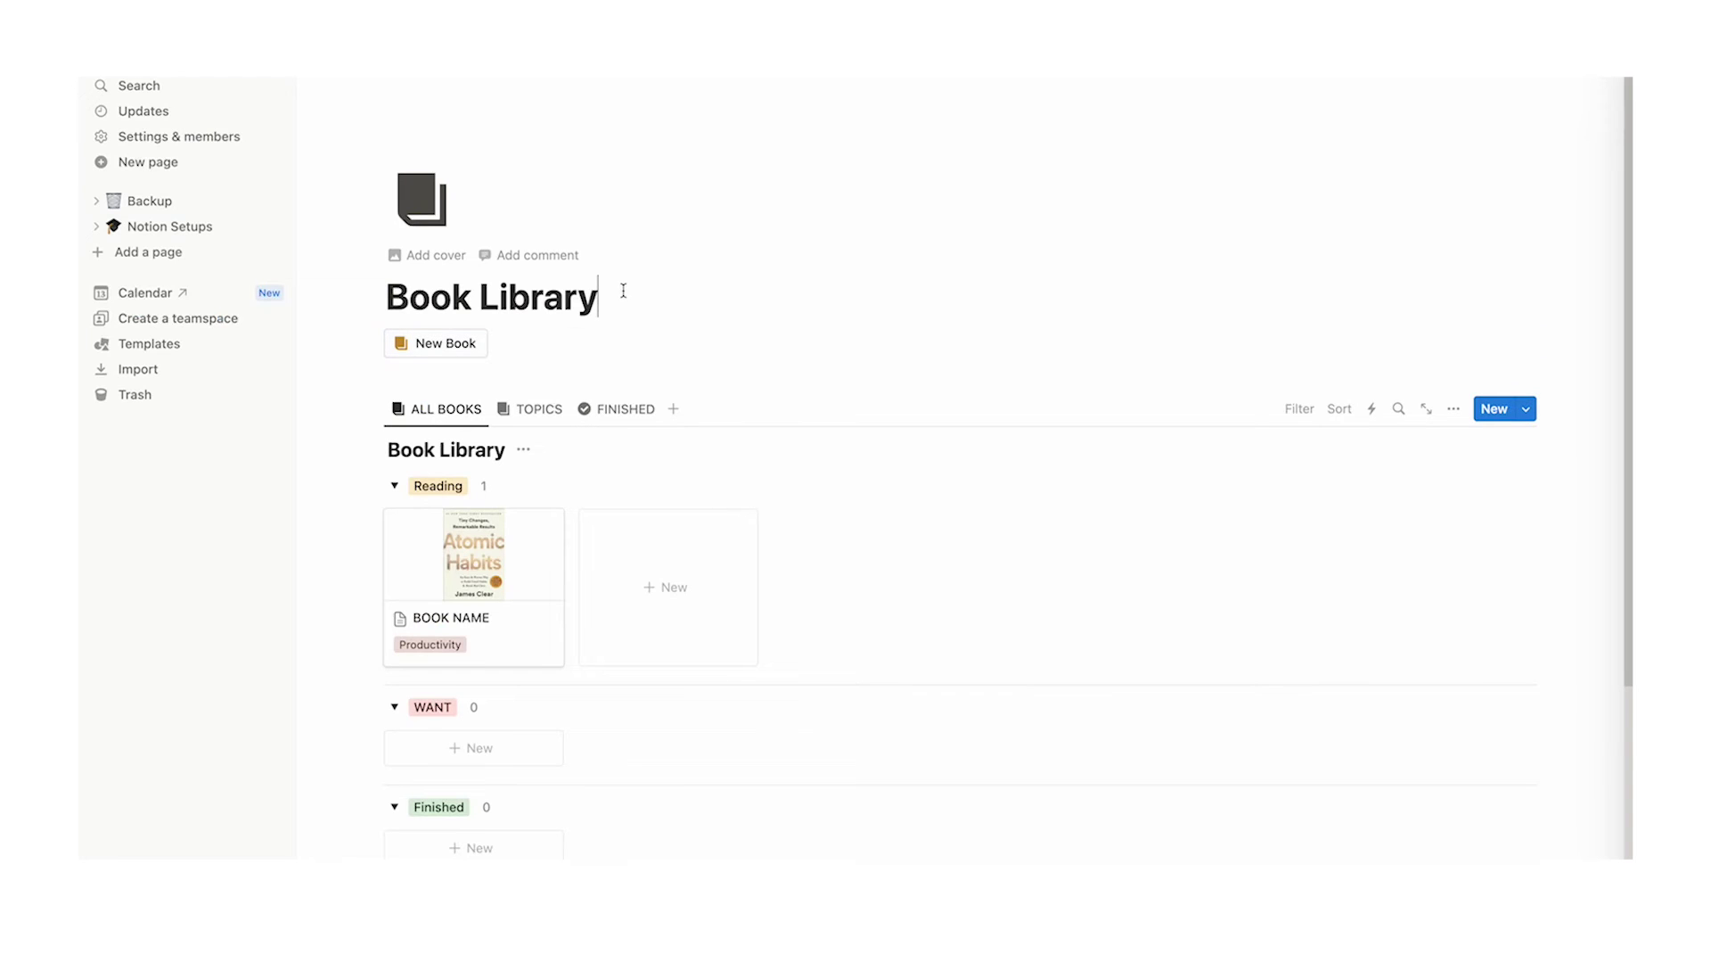
{"action": "mouse_move", "coordinate": [378, 334]}
{"action": "left_mouse_down"}
{"action": "mouse_move", "coordinate": [383, 352]}
{"action": "mouse_move", "coordinate": [383, 334]}
{"action": "left_mouse_up"}
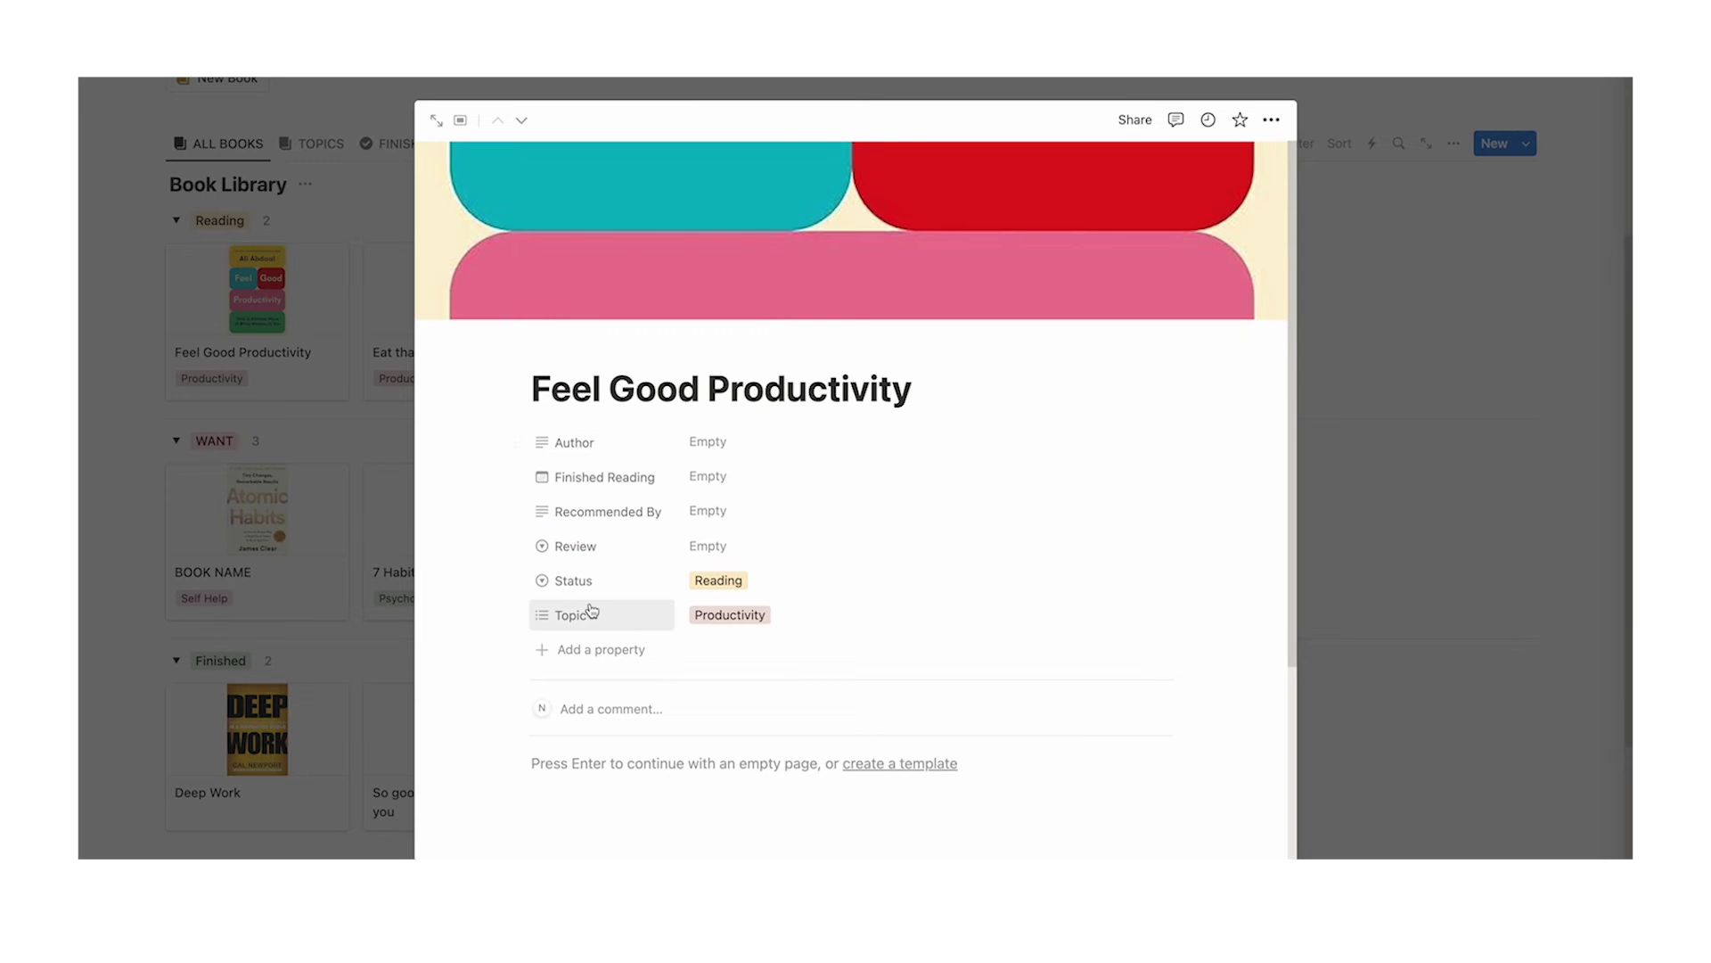
Step: Reorder Feel Good Productivity's properties to place Topic and Status after Author, with Finished Reading last
{"action": "left_click_drag", "start_coordinate": [515, 621], "coordinate": [517, 443]}
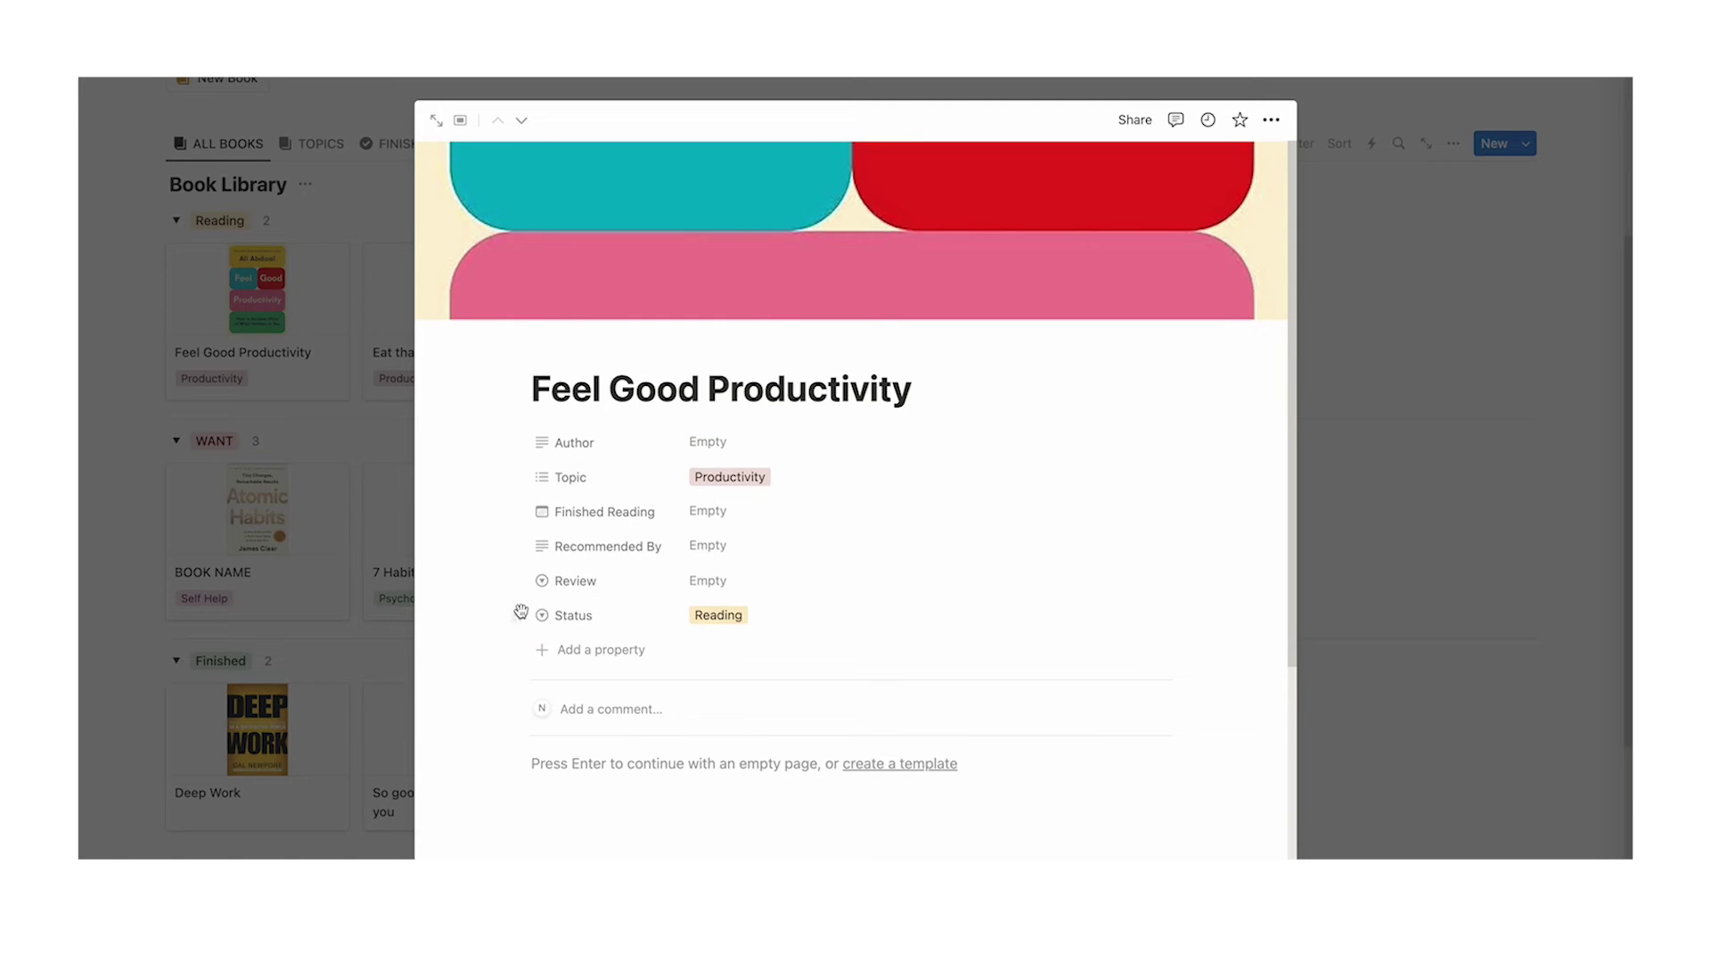
{"action": "mouse_move", "coordinate": [517, 615]}
{"action": "left_mouse_down"}
{"action": "mouse_move", "coordinate": [527, 508]}
{"action": "mouse_move", "coordinate": [516, 612]}
{"action": "left_mouse_up"}
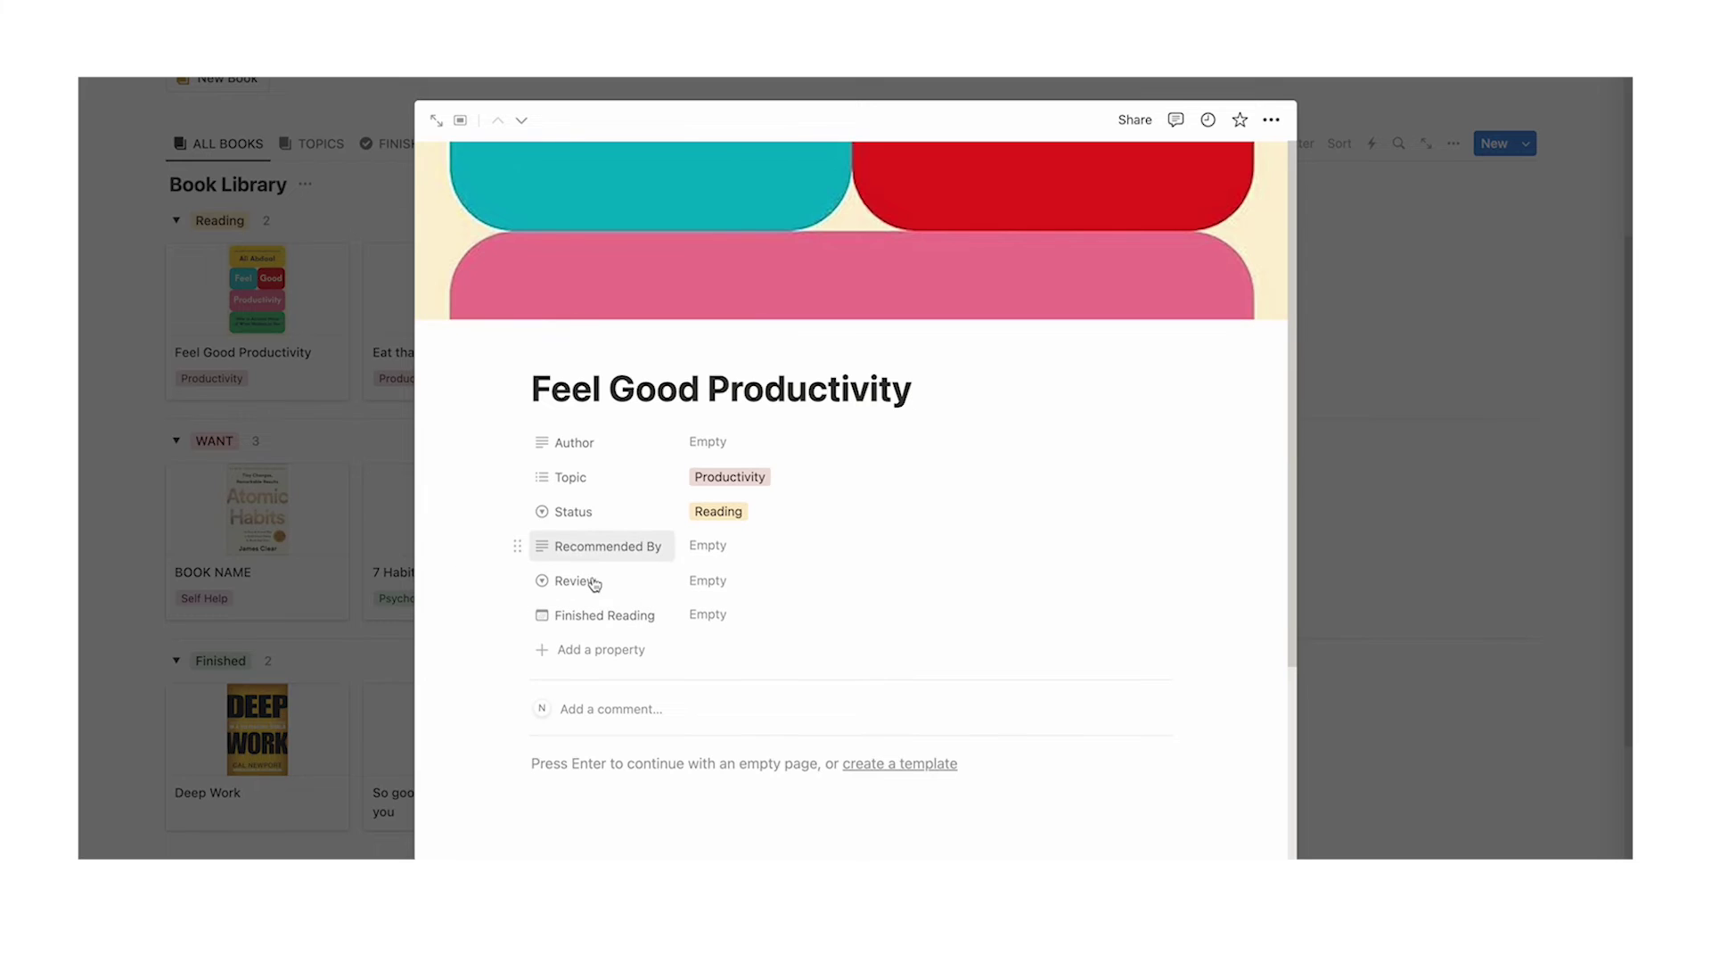
Step: Close the Feel Good Productivity page and review the book cards in the ALL BOOKS, TOPICS and FINISHED views
{"action": "key", "text": "Escape"}
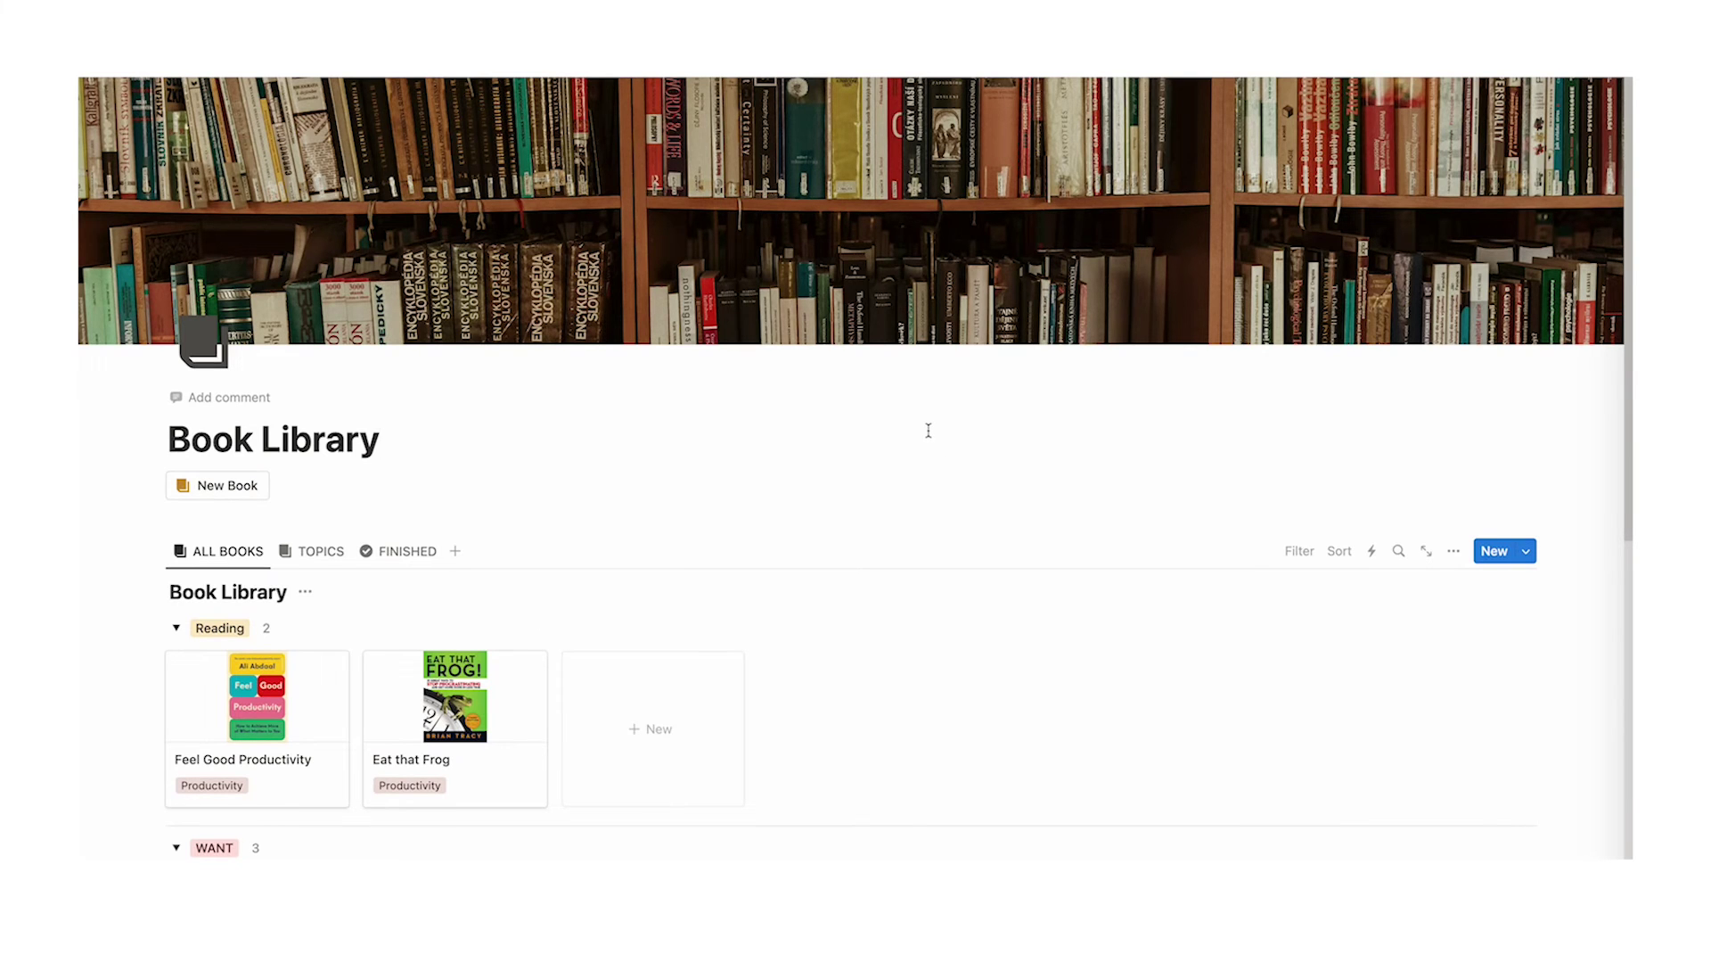
{"action": "scroll", "coordinate": [928, 430], "scroll_direction": "down", "scroll_amount": 5}
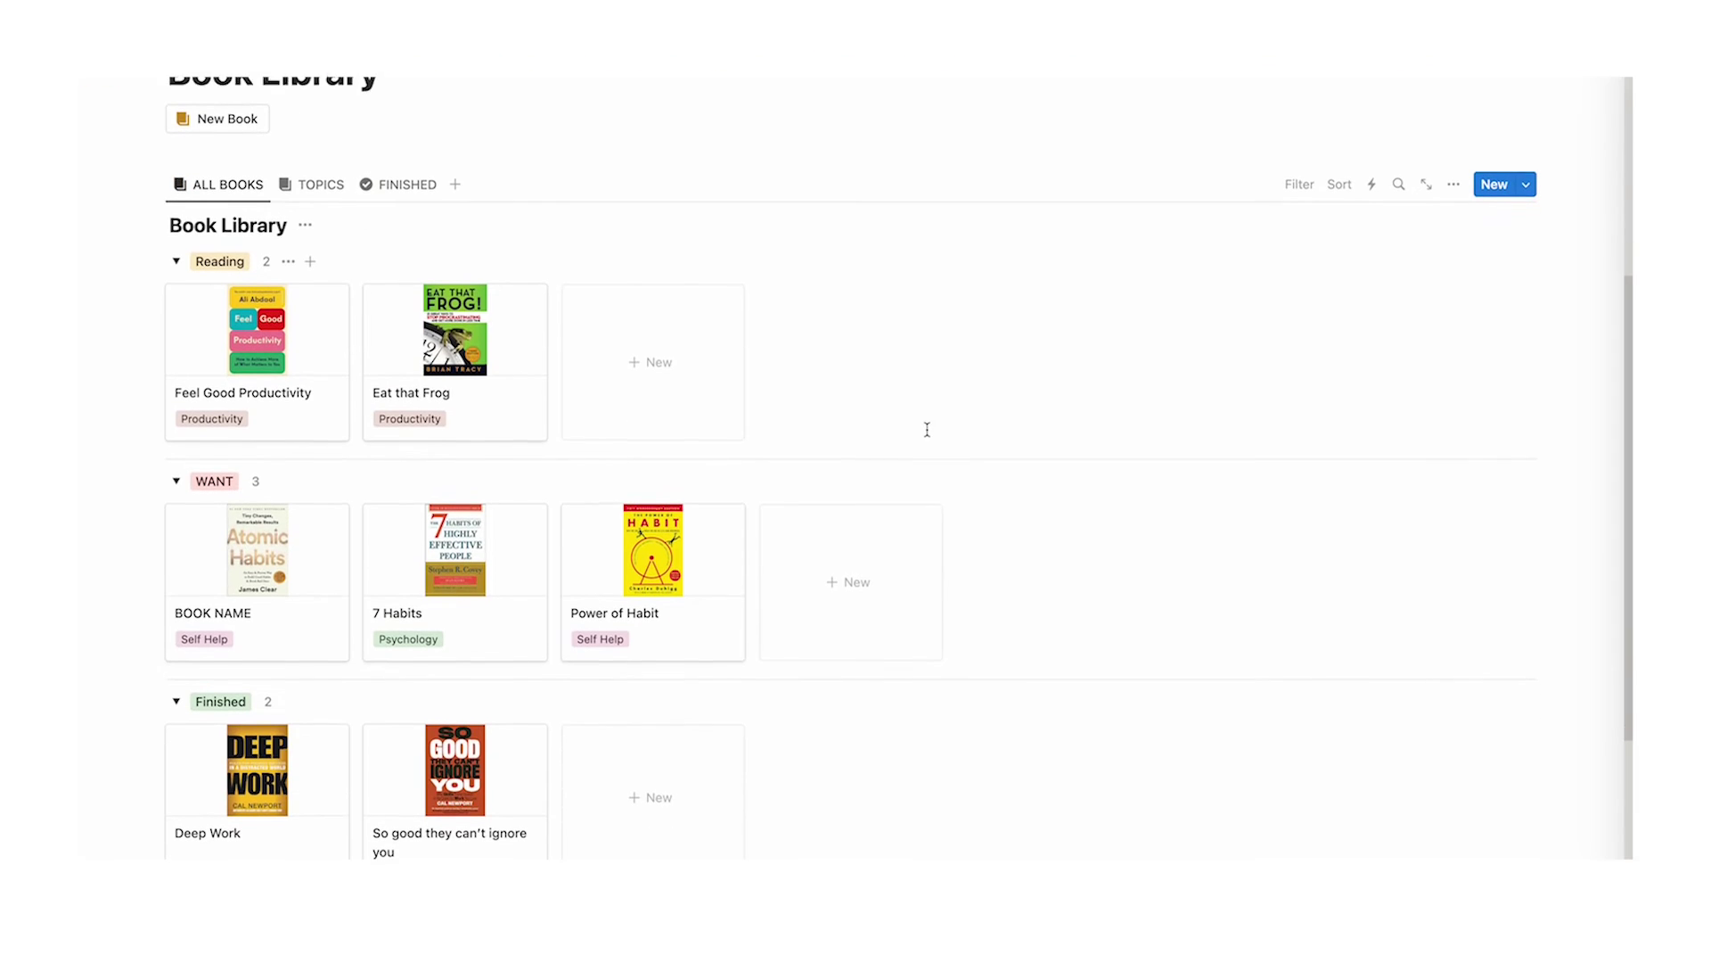
{"action": "left_click", "coordinate": [330, 186]}
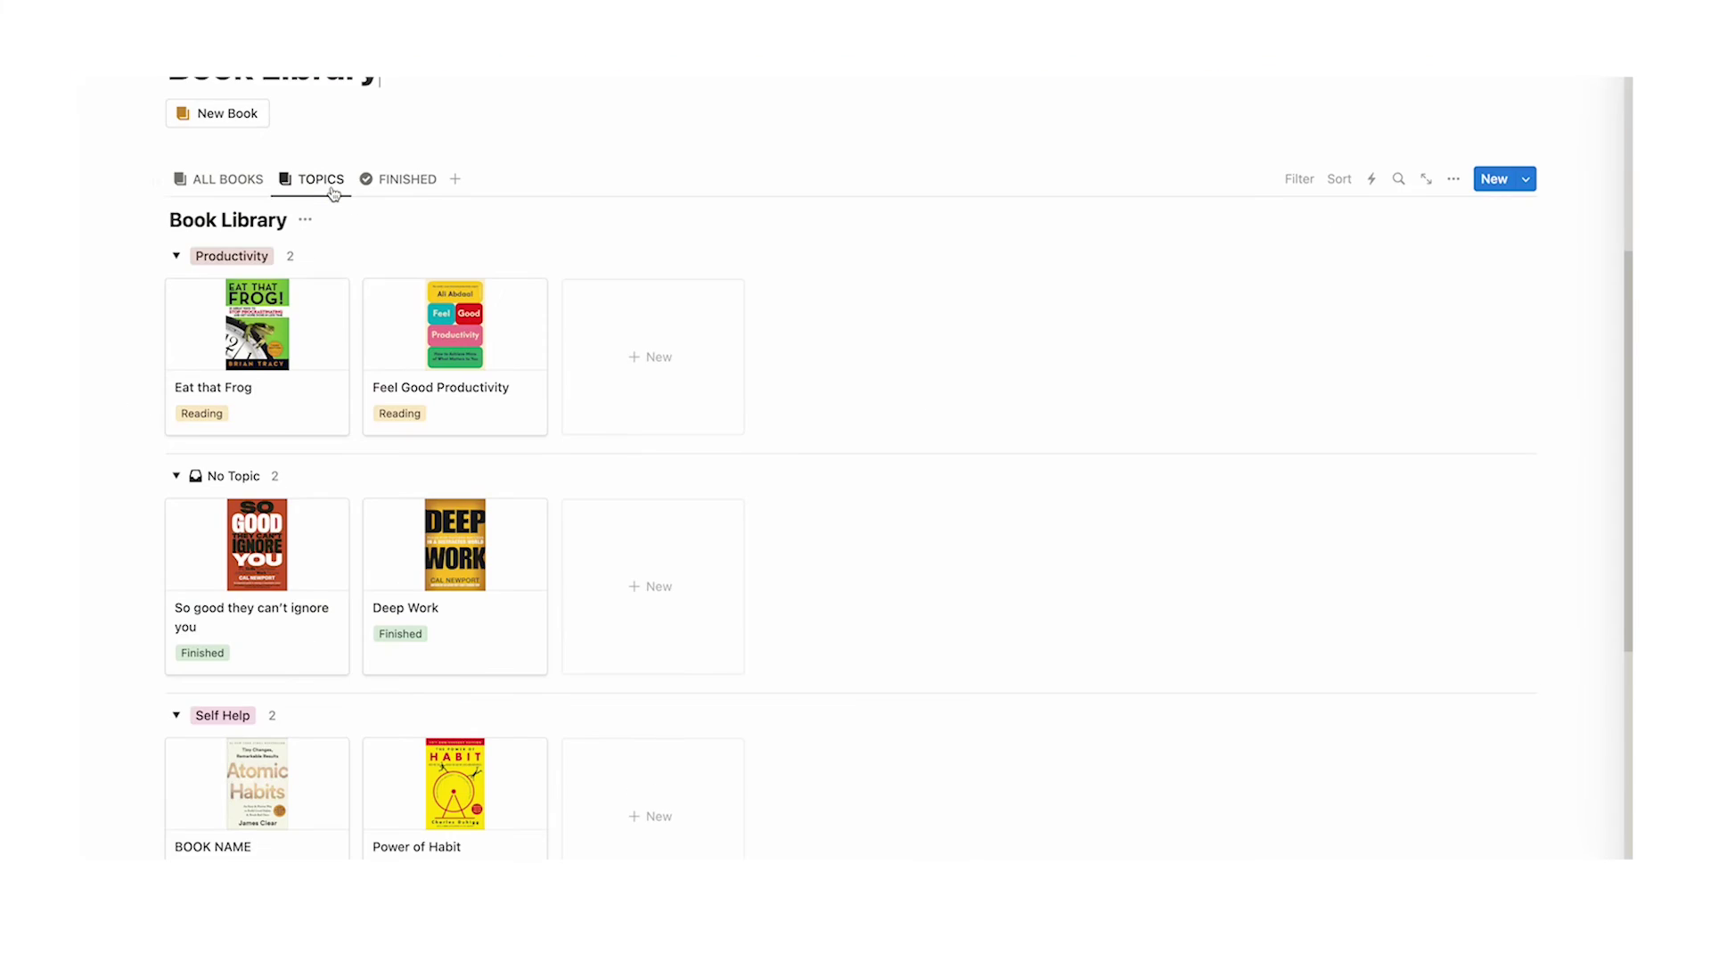
{"action": "scroll", "coordinate": [409, 292], "scroll_direction": "up", "scroll_amount": 5}
{"action": "left_click", "coordinate": [392, 276]}
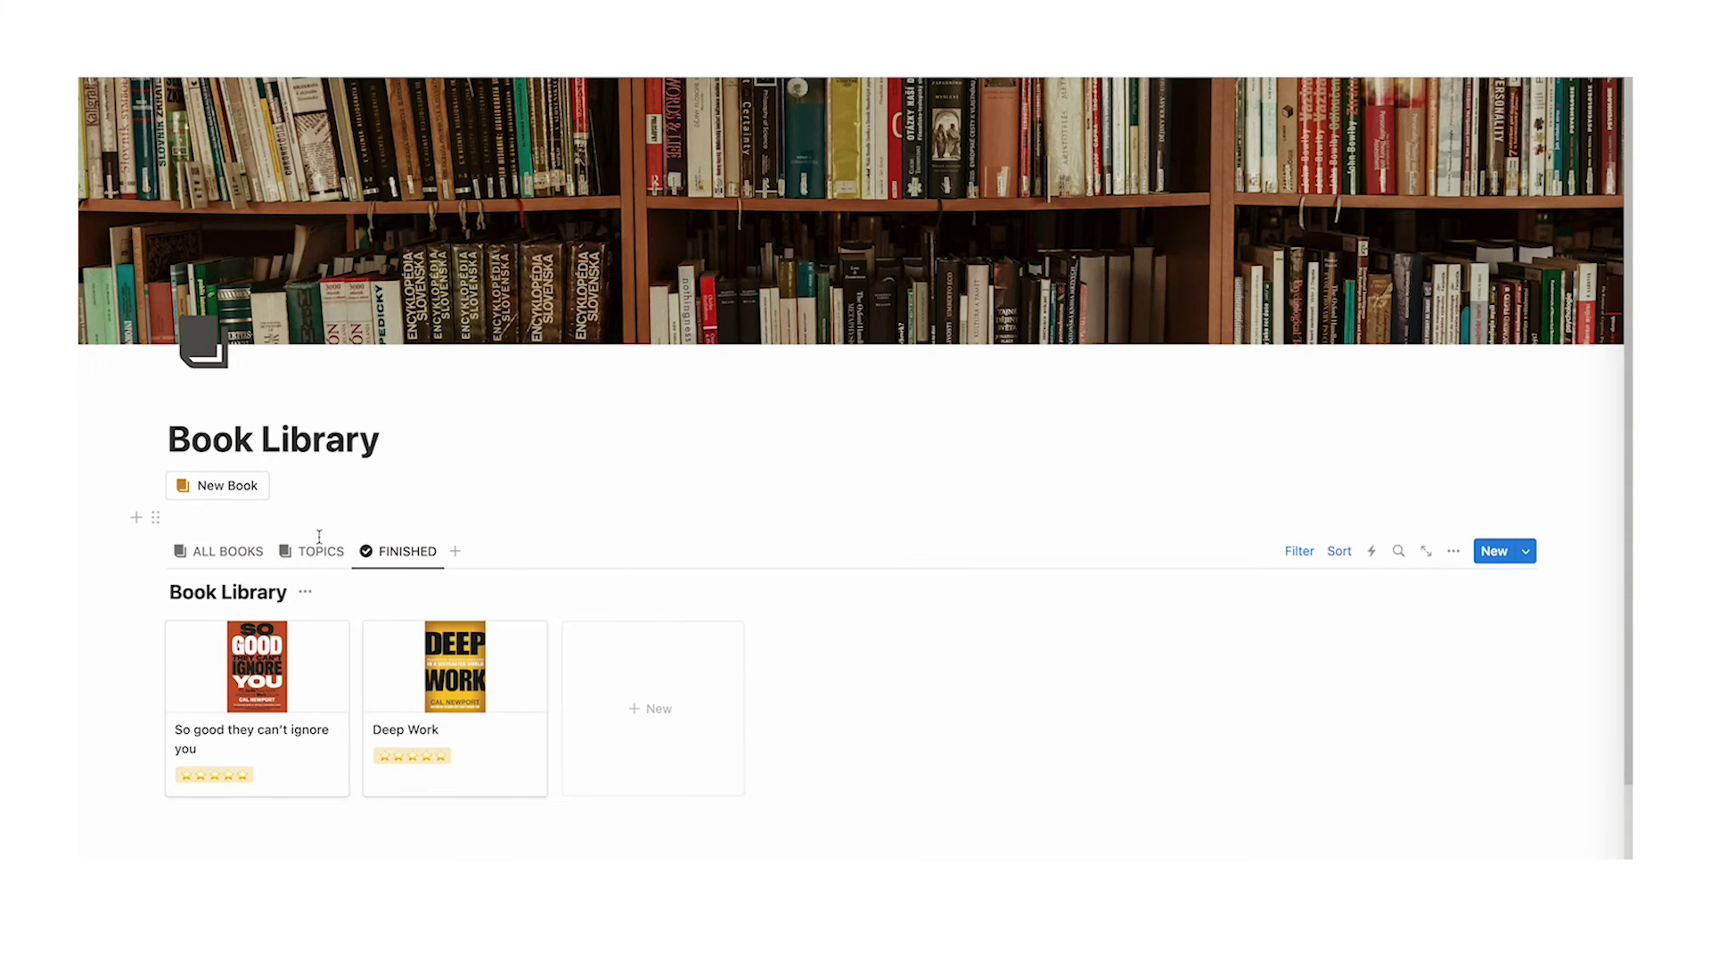
{"action": "left_click", "coordinate": [230, 551]}
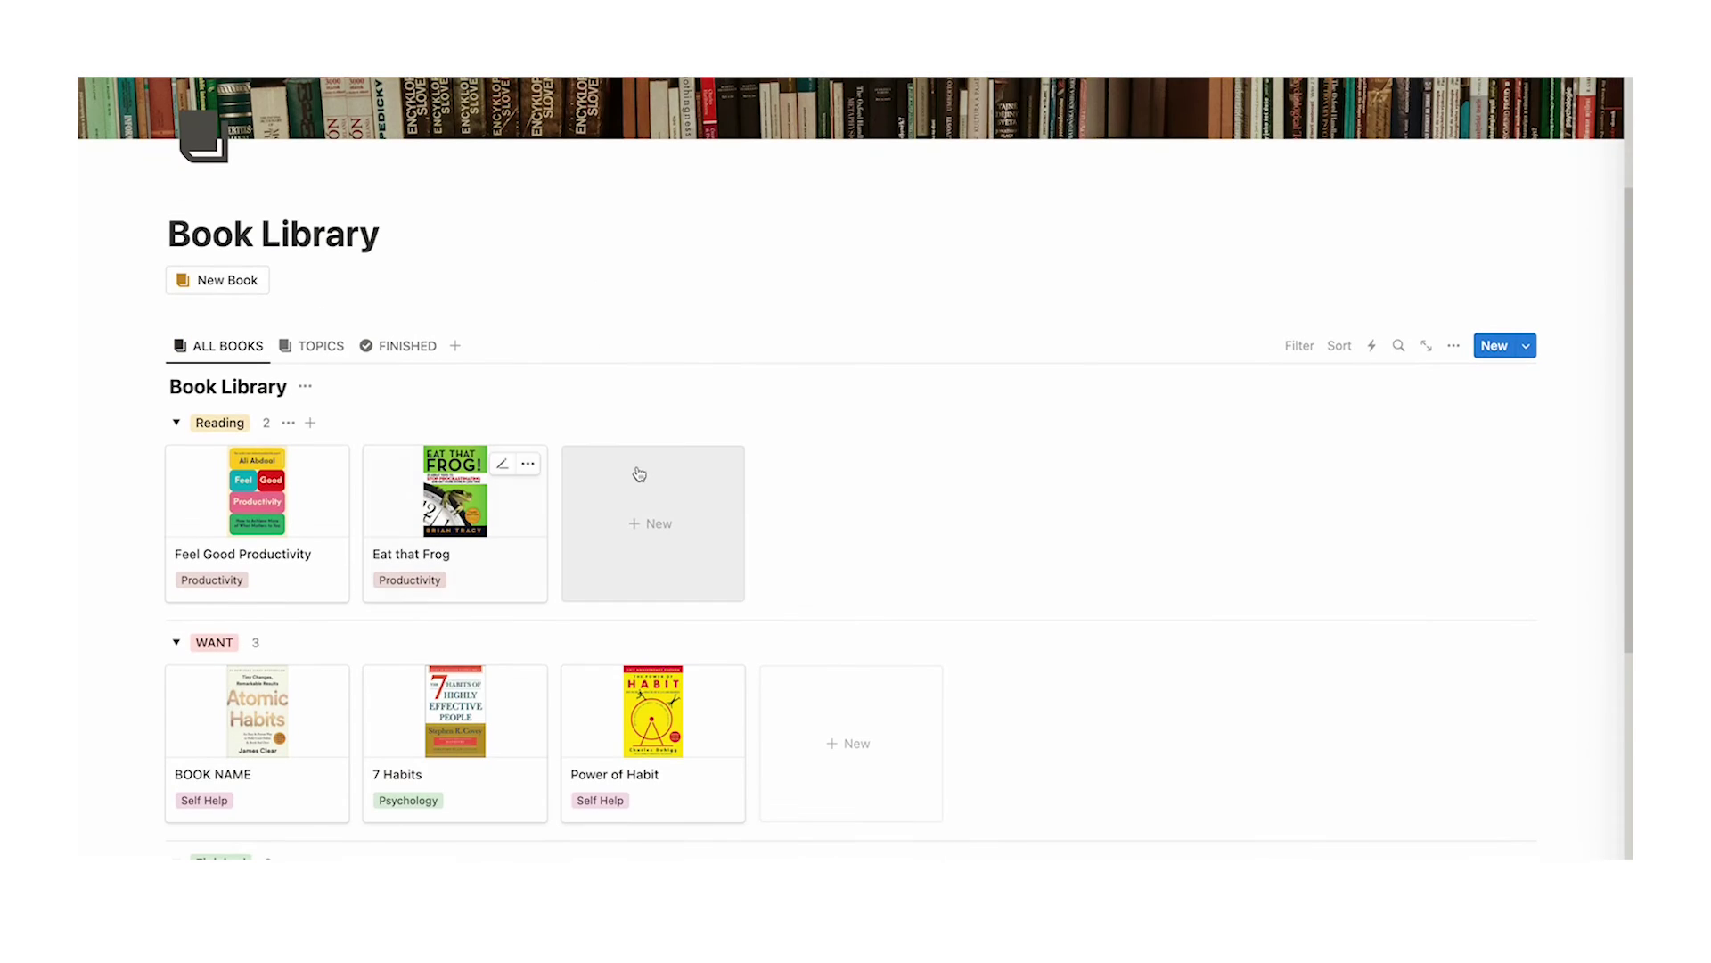
{"action": "scroll", "coordinate": [748, 436], "scroll_direction": "down", "scroll_amount": 2}
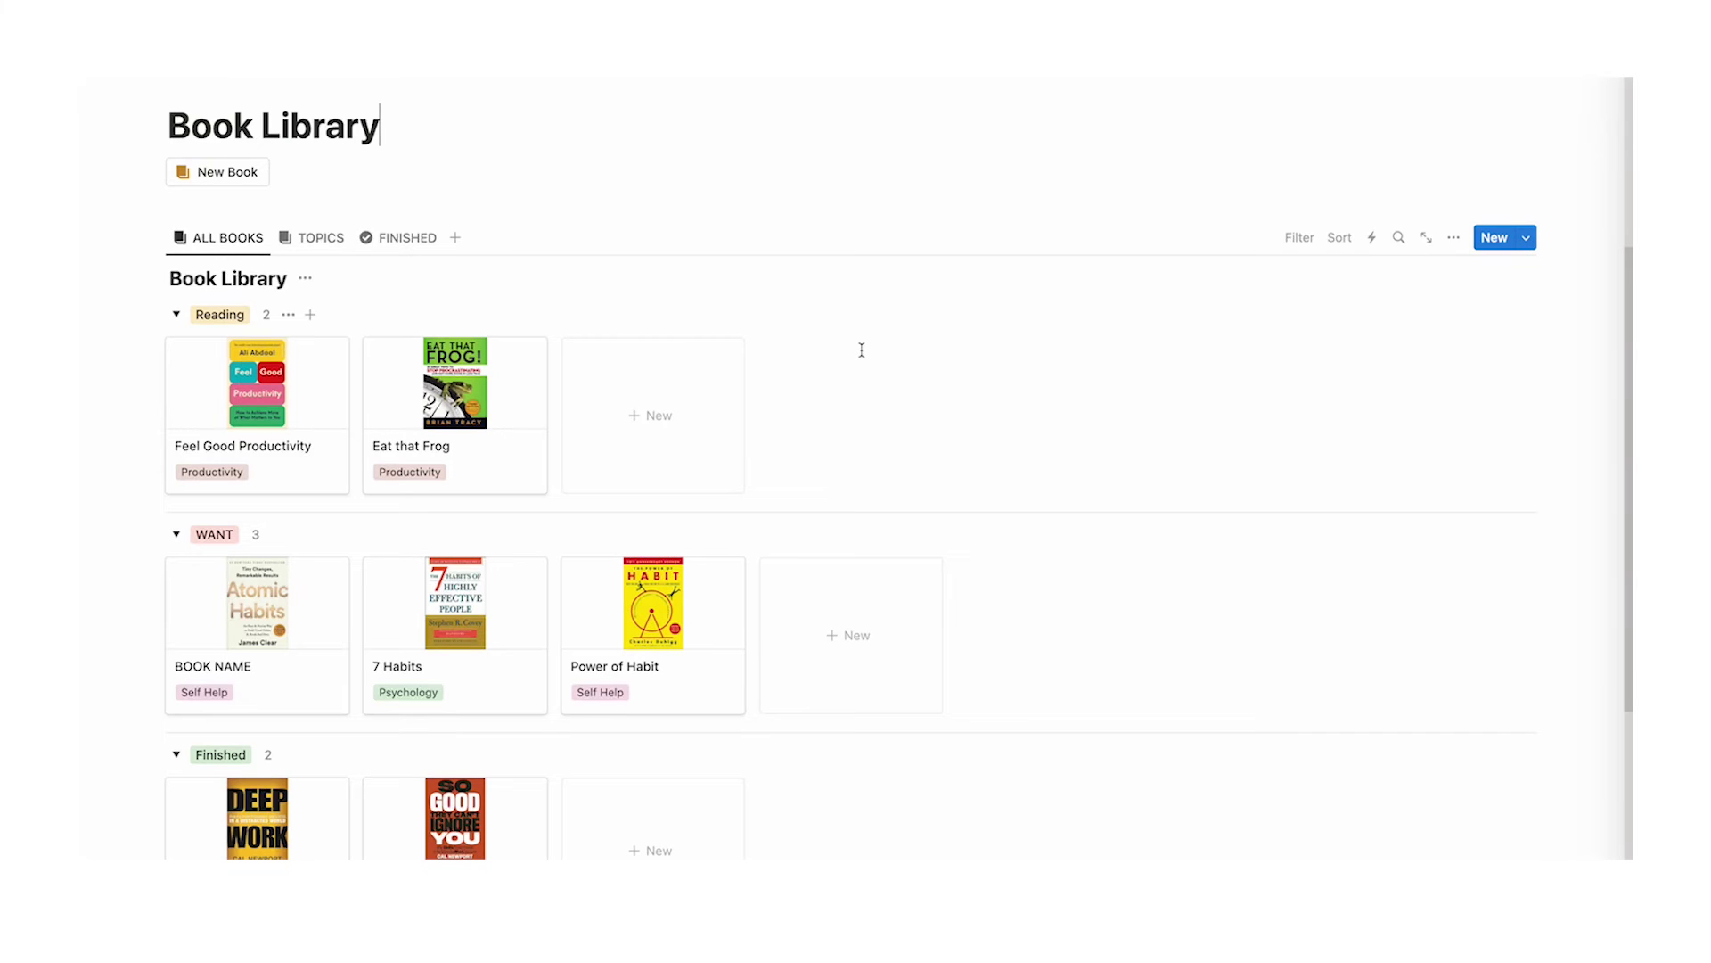
{"action": "scroll", "coordinate": [861, 351], "scroll_direction": "up", "scroll_amount": 5}
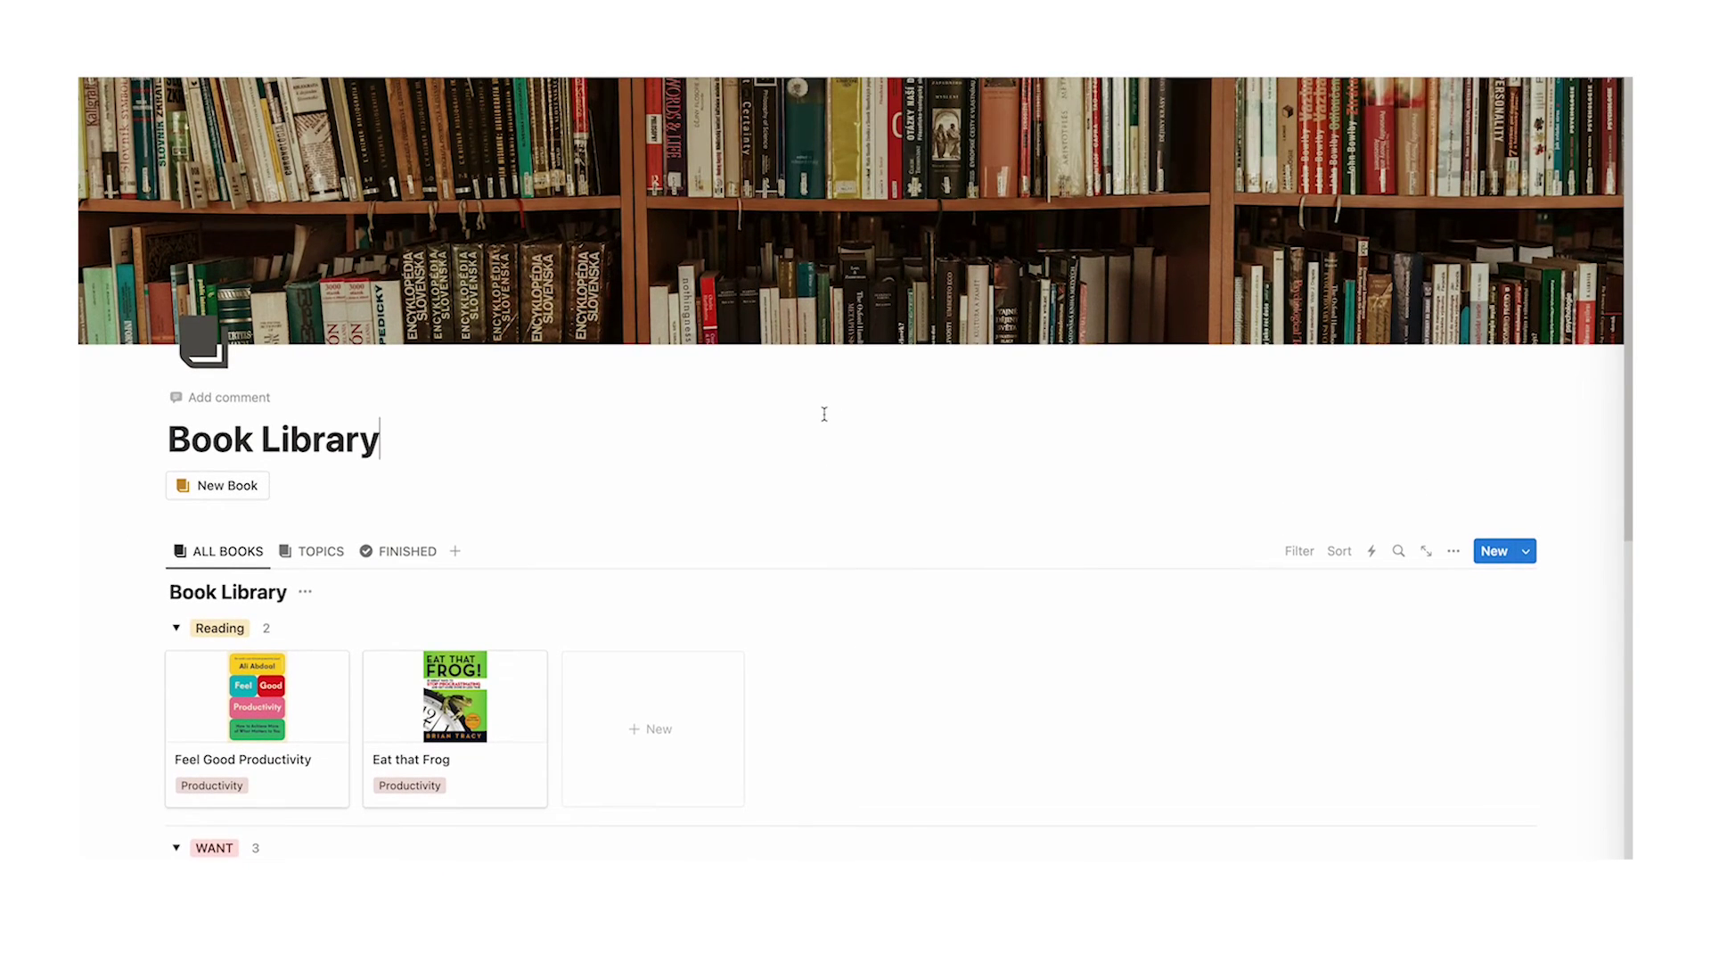
Step: Set the Status of Power of Habit to Reading and close its page
{"action": "scroll", "coordinate": [825, 410], "scroll_direction": "down", "scroll_amount": 5}
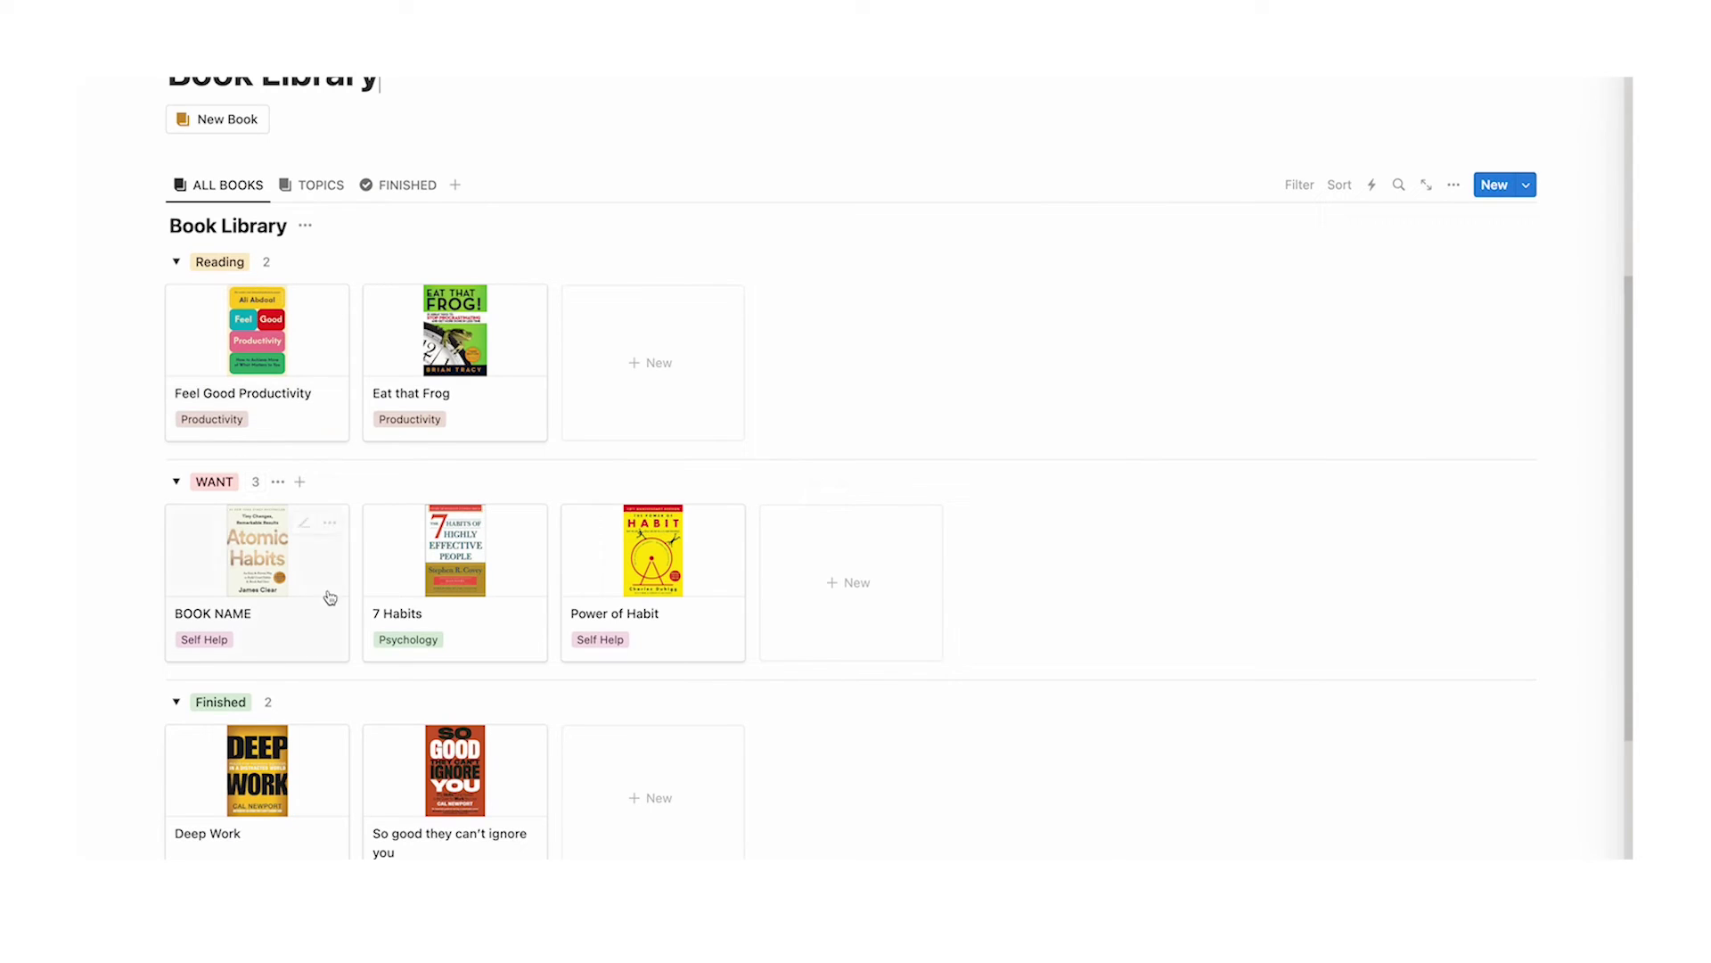
{"action": "left_click", "coordinate": [619, 588]}
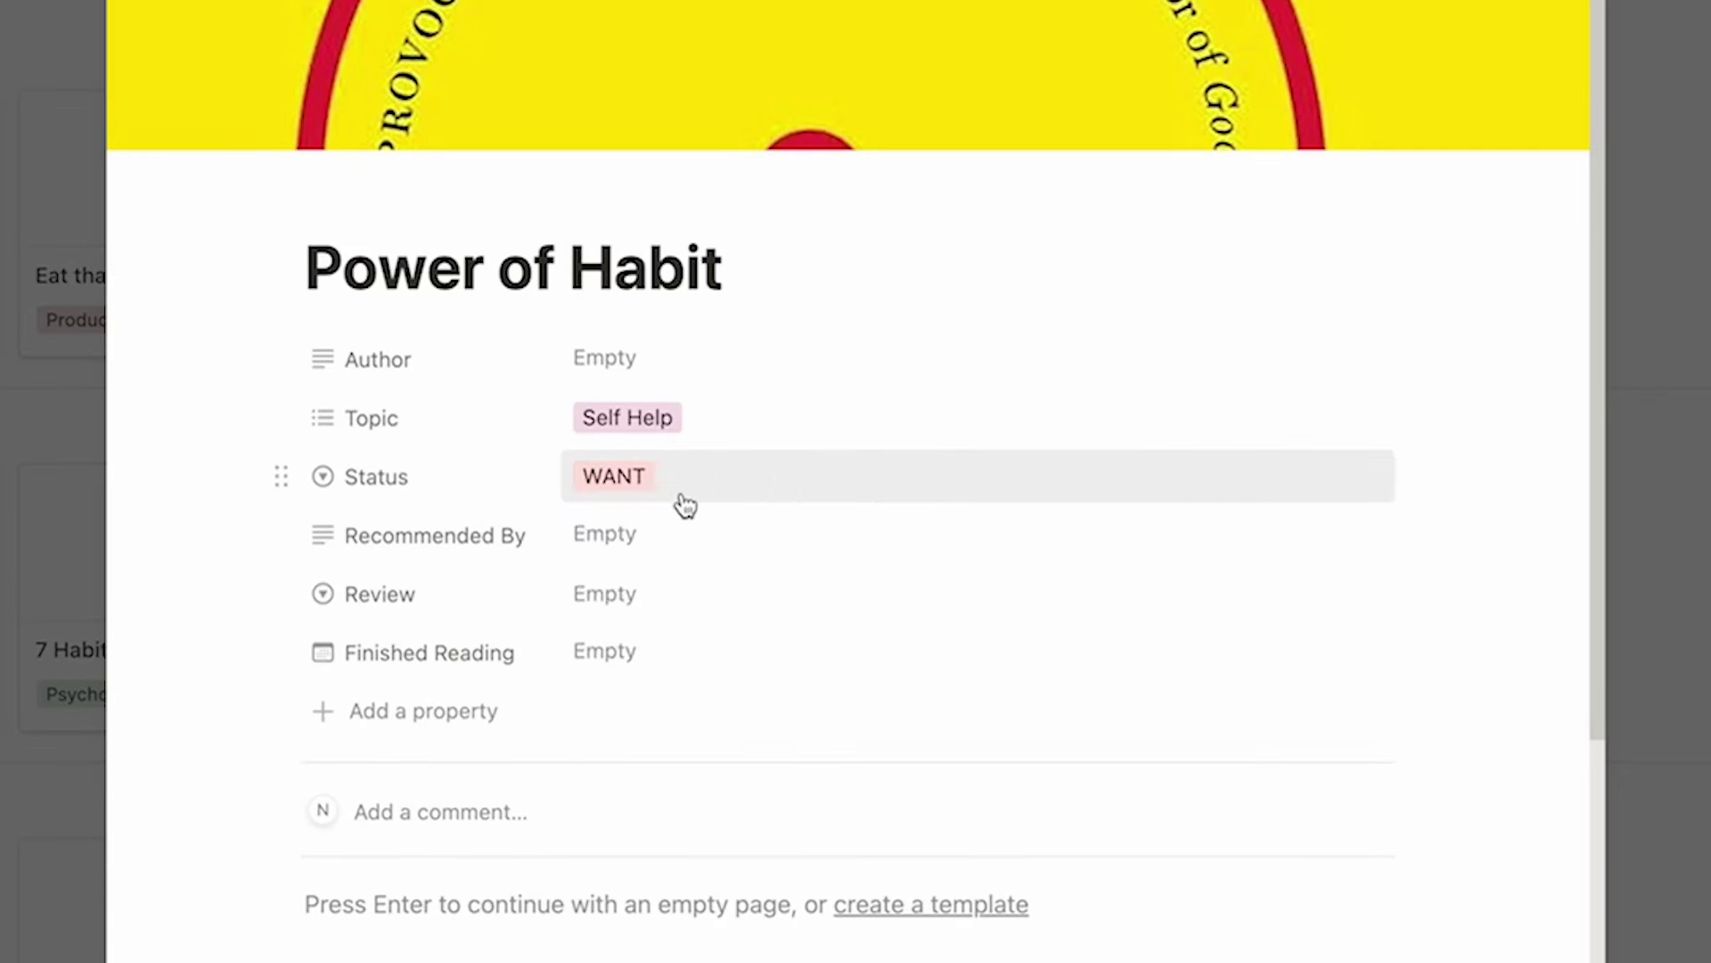
{"action": "left_click", "coordinate": [748, 521]}
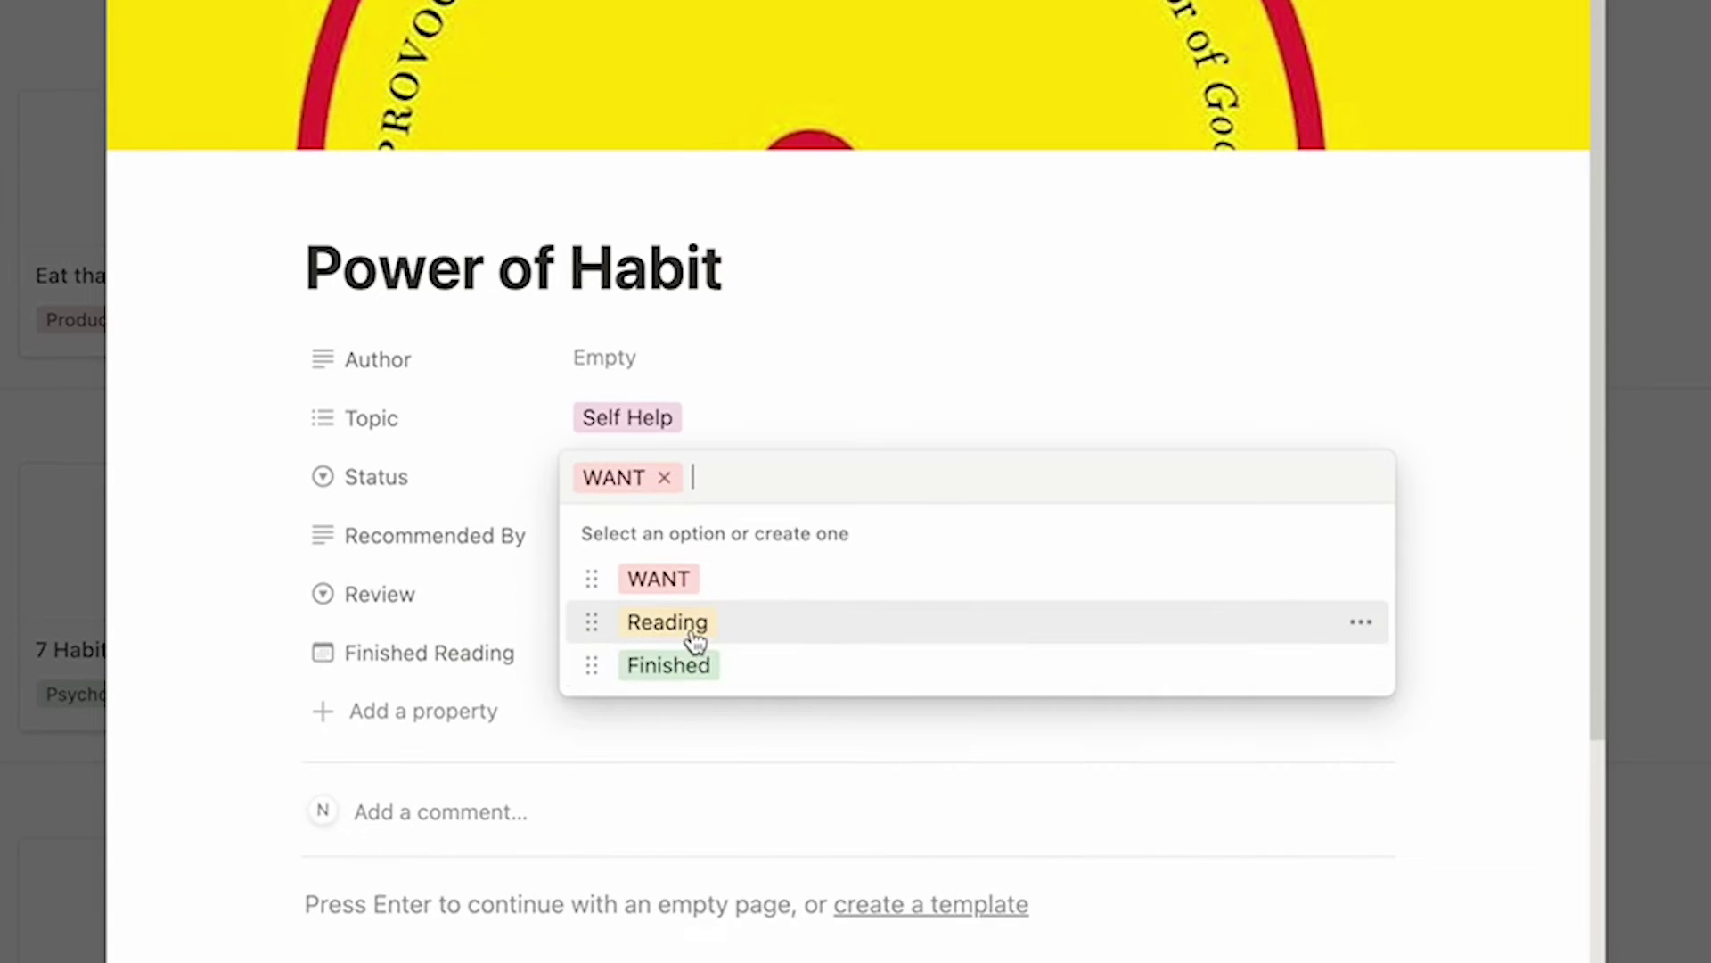
{"action": "left_click", "coordinate": [690, 626]}
{"action": "key", "text": "Escape"}
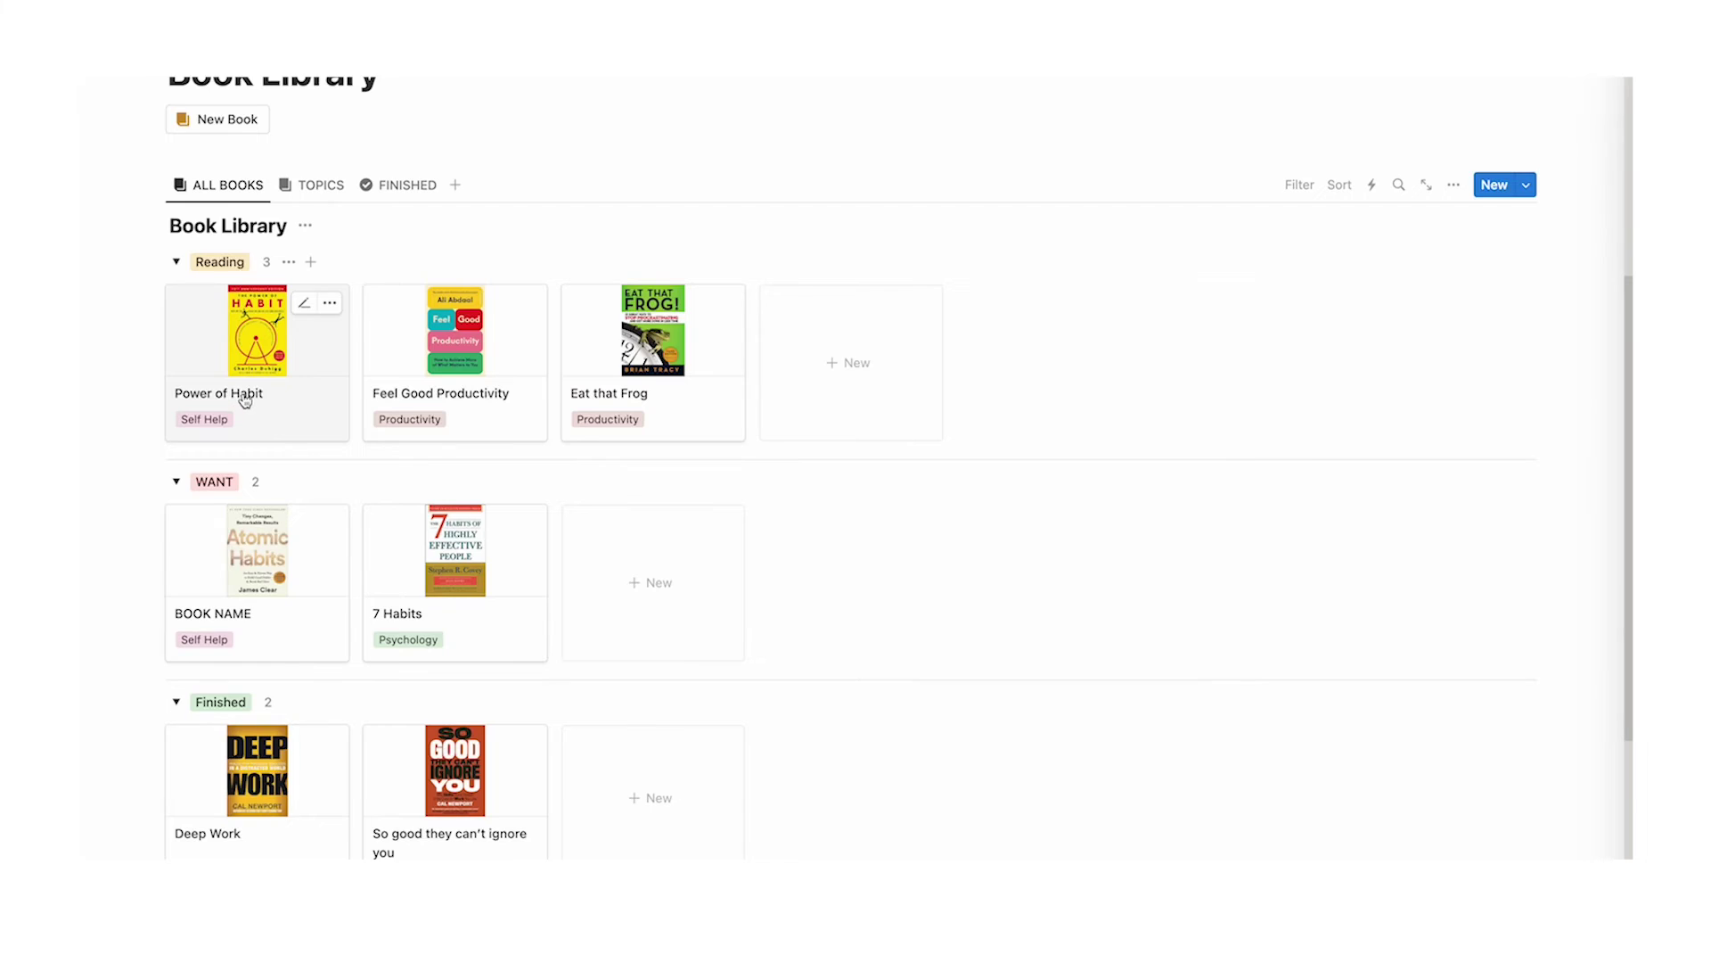
Step: Try adding Productivity and Finance to the topics of Power of Habit, and remove both again
{"action": "left_click", "coordinate": [343, 356]}
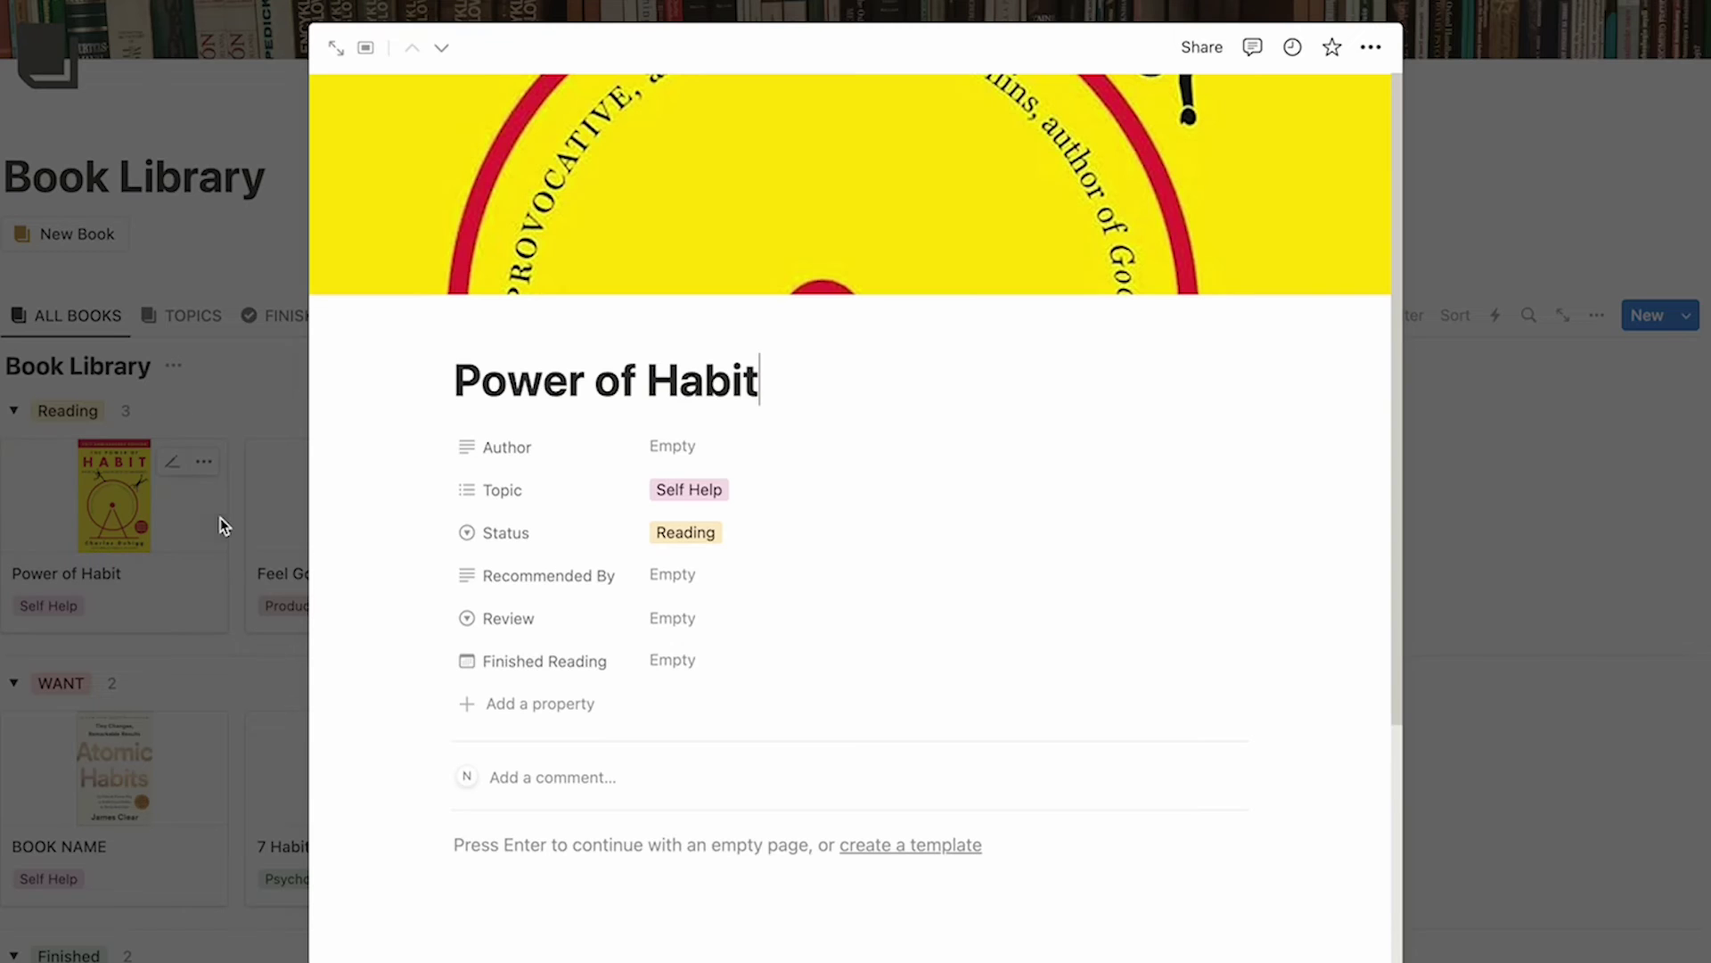
{"action": "left_click", "coordinate": [731, 465]}
{"action": "left_click", "coordinate": [385, 477]}
{"action": "left_click", "coordinate": [826, 515]}
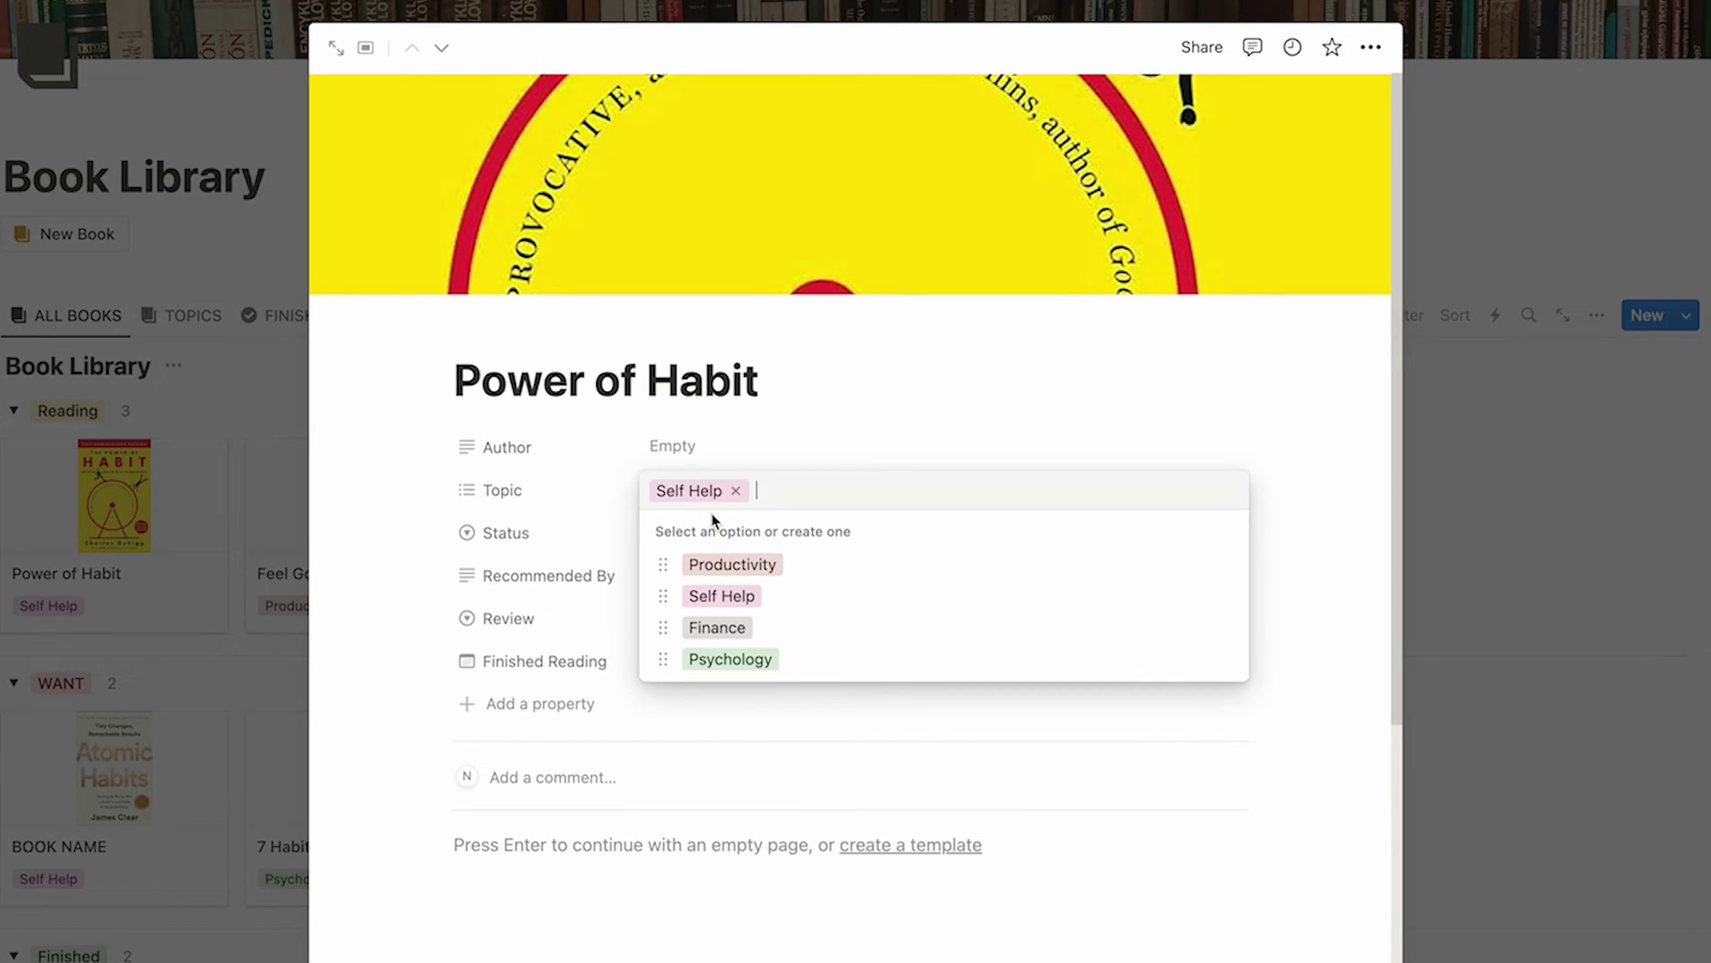
{"action": "left_click", "coordinate": [745, 563]}
{"action": "left_click", "coordinate": [802, 627]}
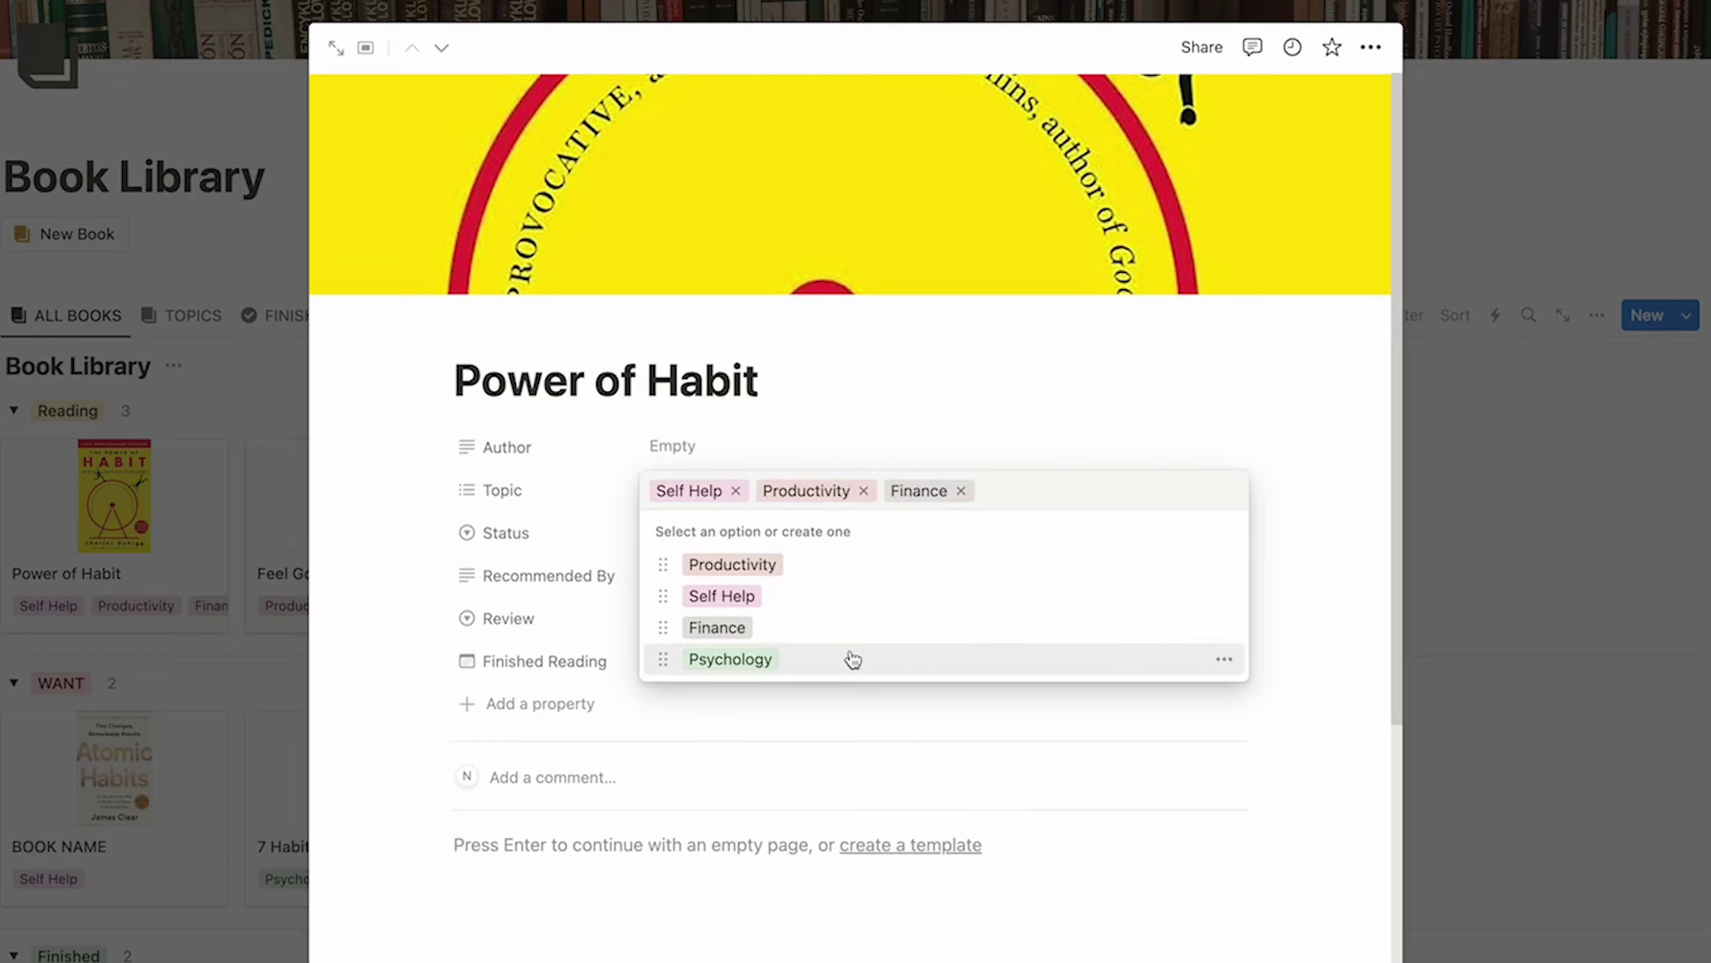
{"action": "left_click", "coordinate": [871, 490]}
{"action": "left_click", "coordinate": [833, 491]}
{"action": "key", "text": "Escape"}
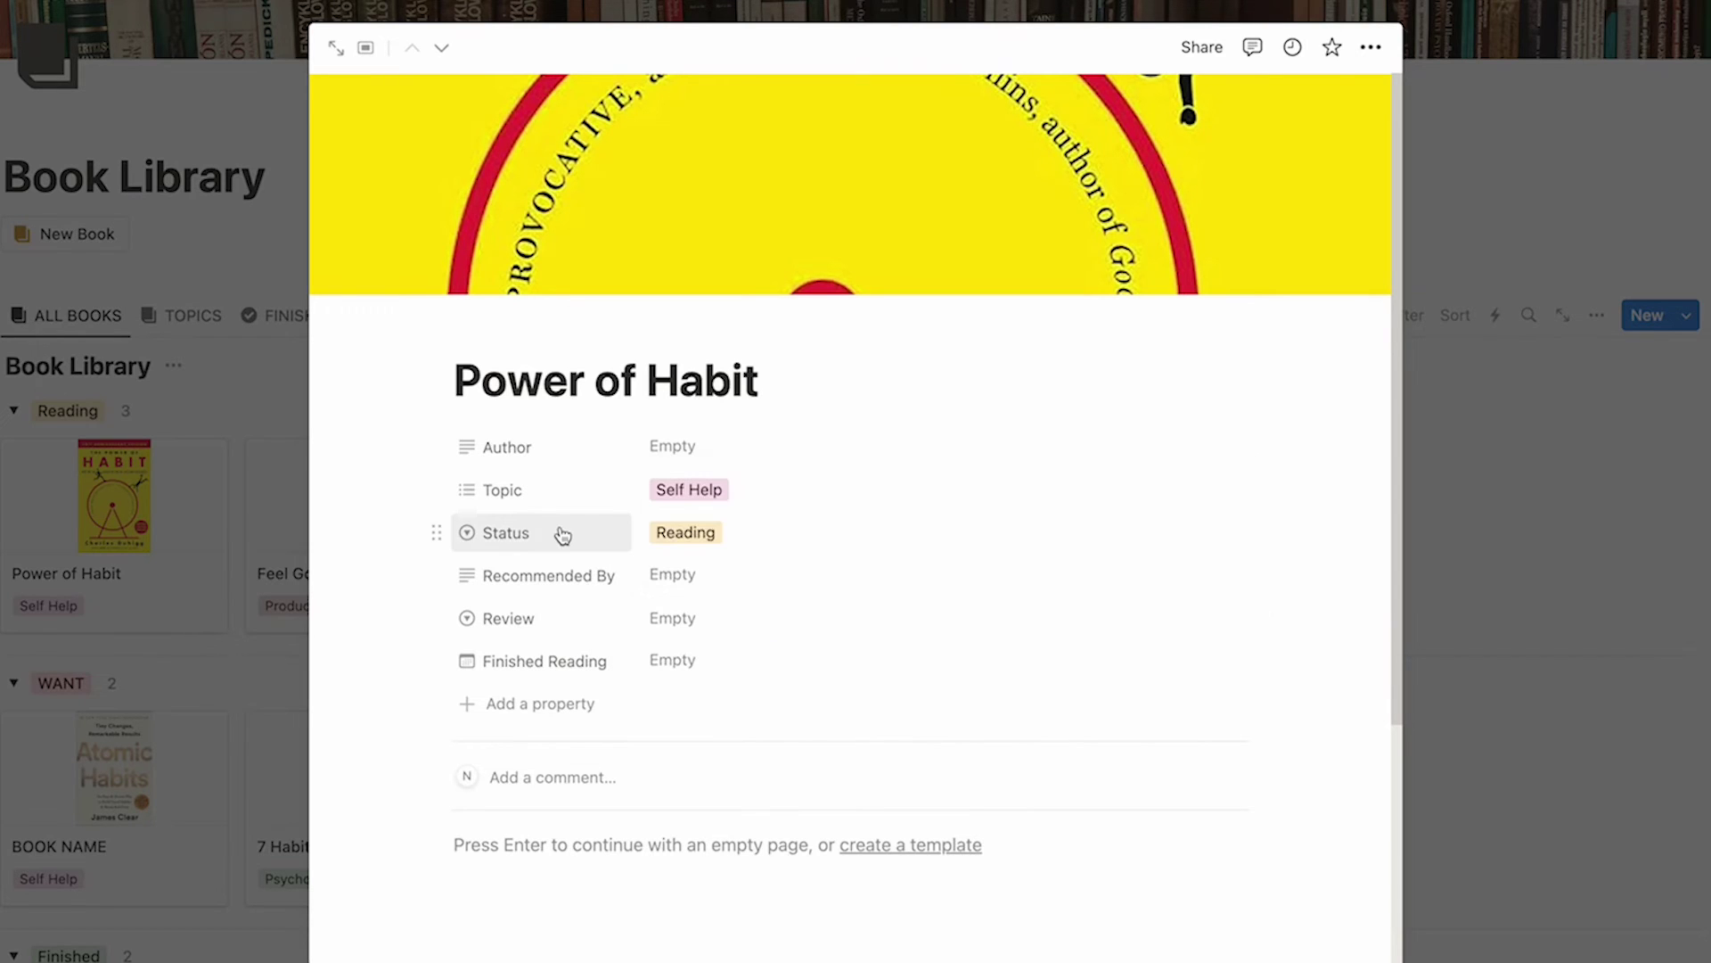
Step: Examine the Status, Recommended By and Review fields of Power of Habit, and return to the Book Library page
{"action": "left_click", "coordinate": [643, 537]}
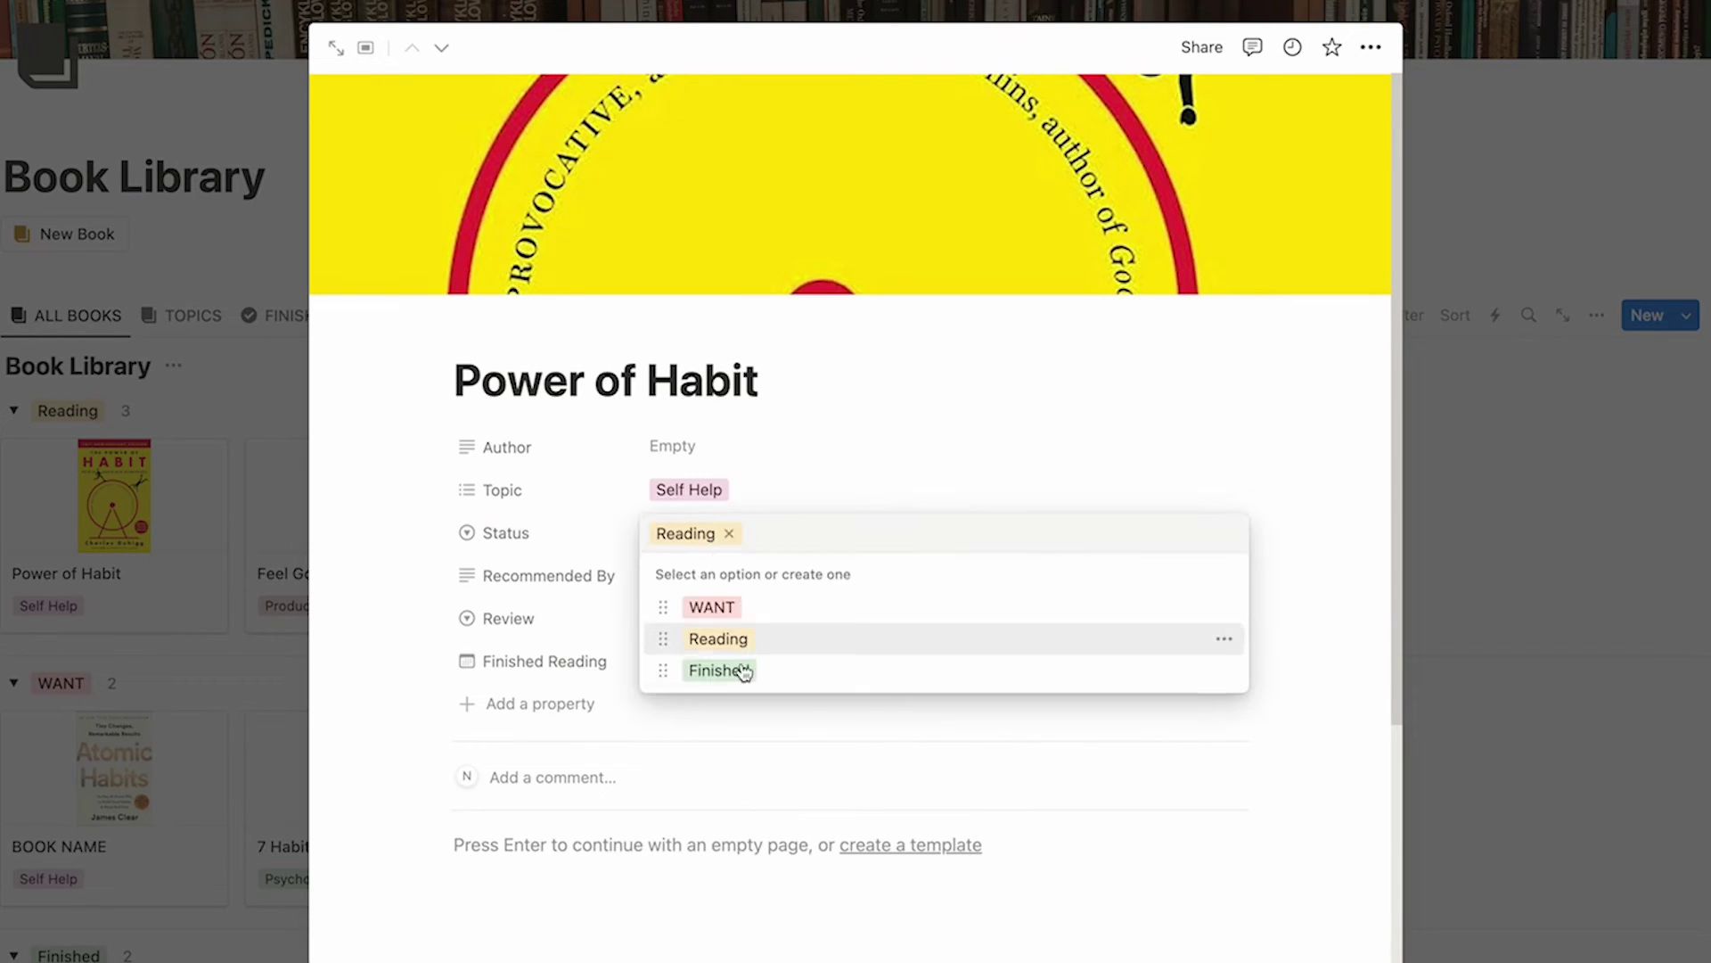
{"action": "left_click", "coordinate": [385, 625]}
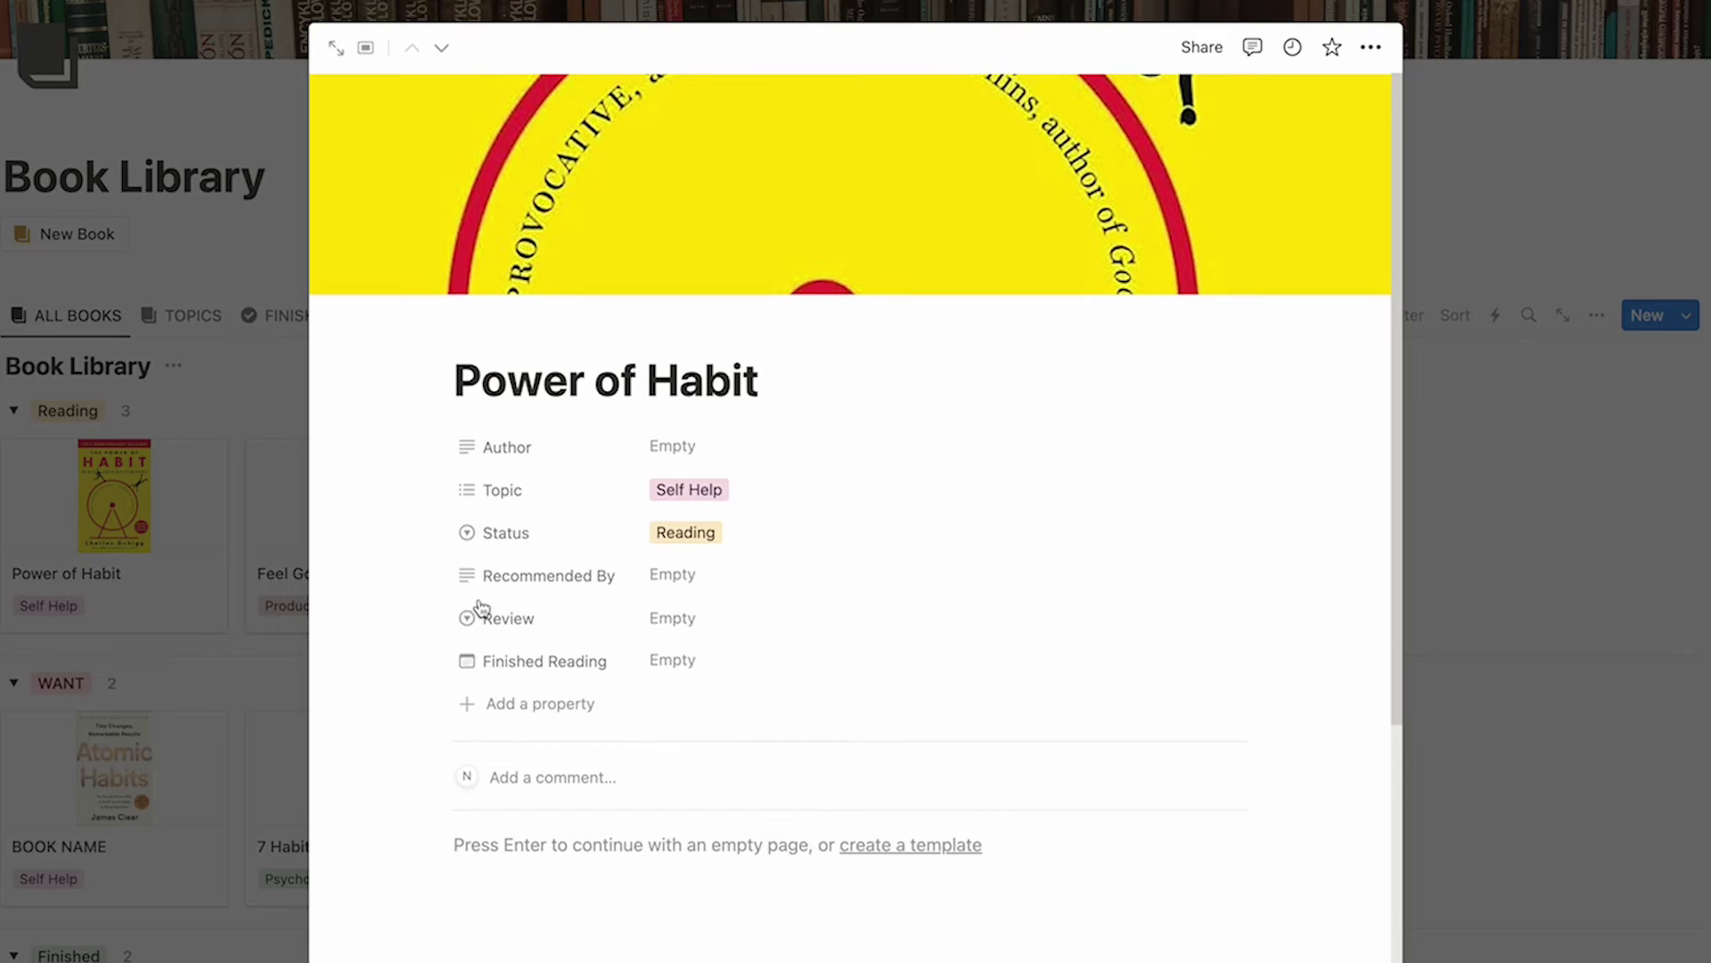
{"action": "left_click", "coordinate": [691, 579]}
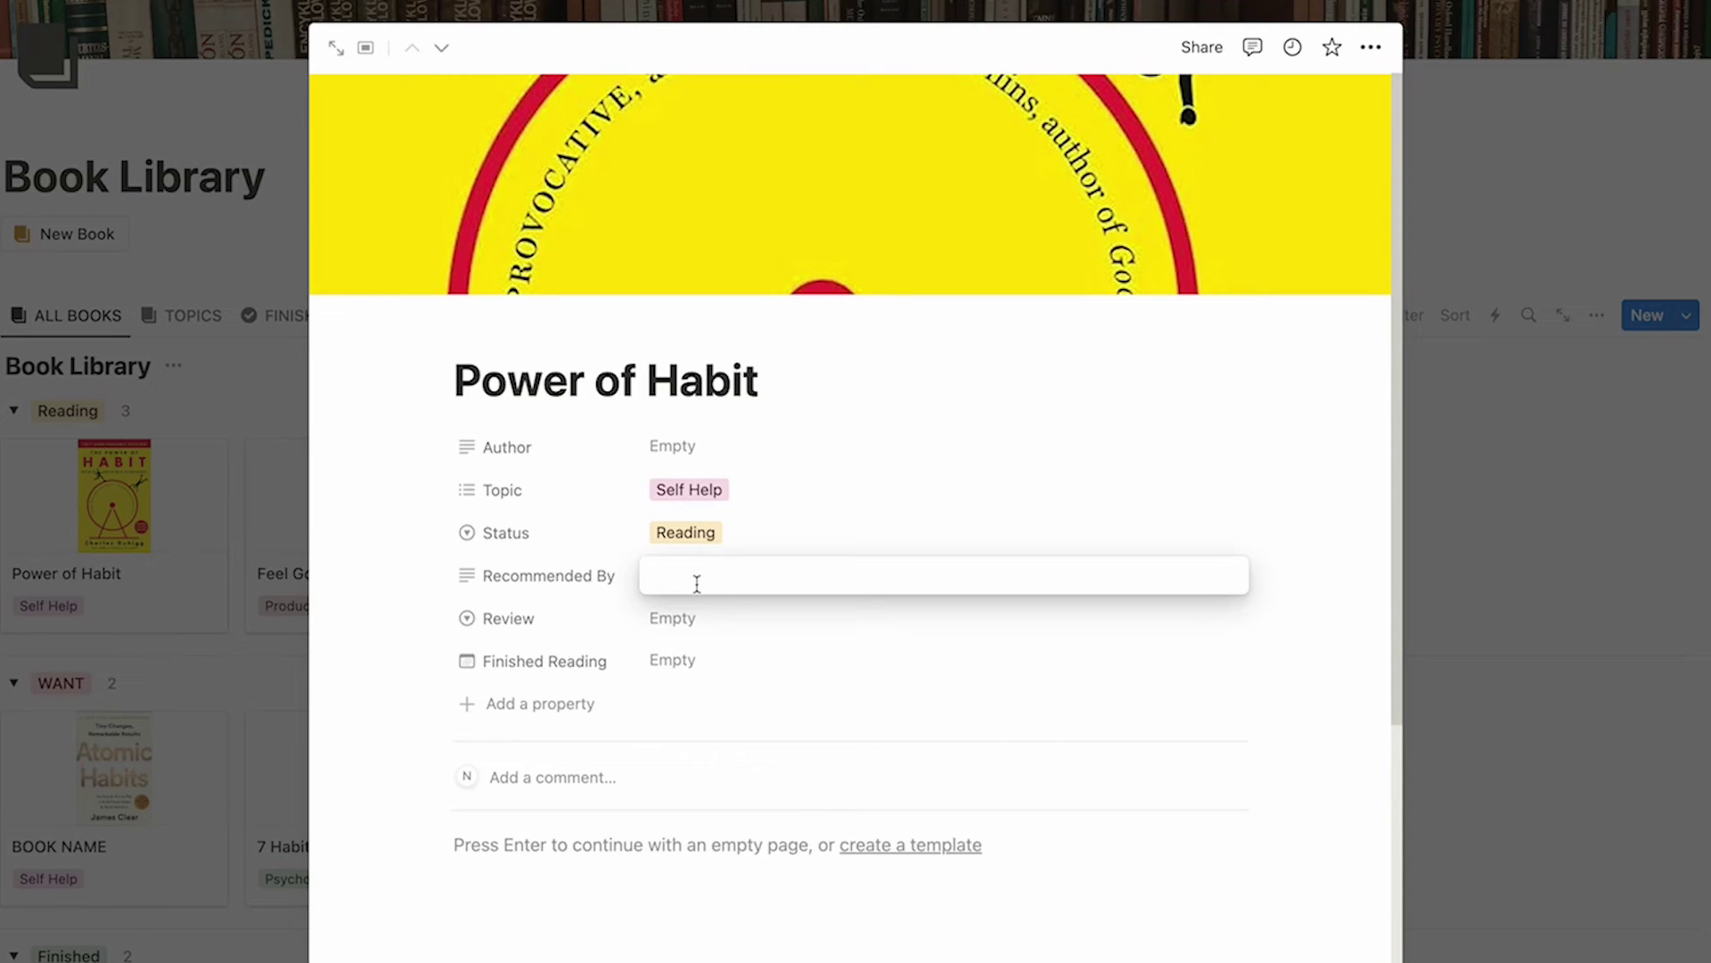
{"action": "left_click", "coordinate": [696, 617]}
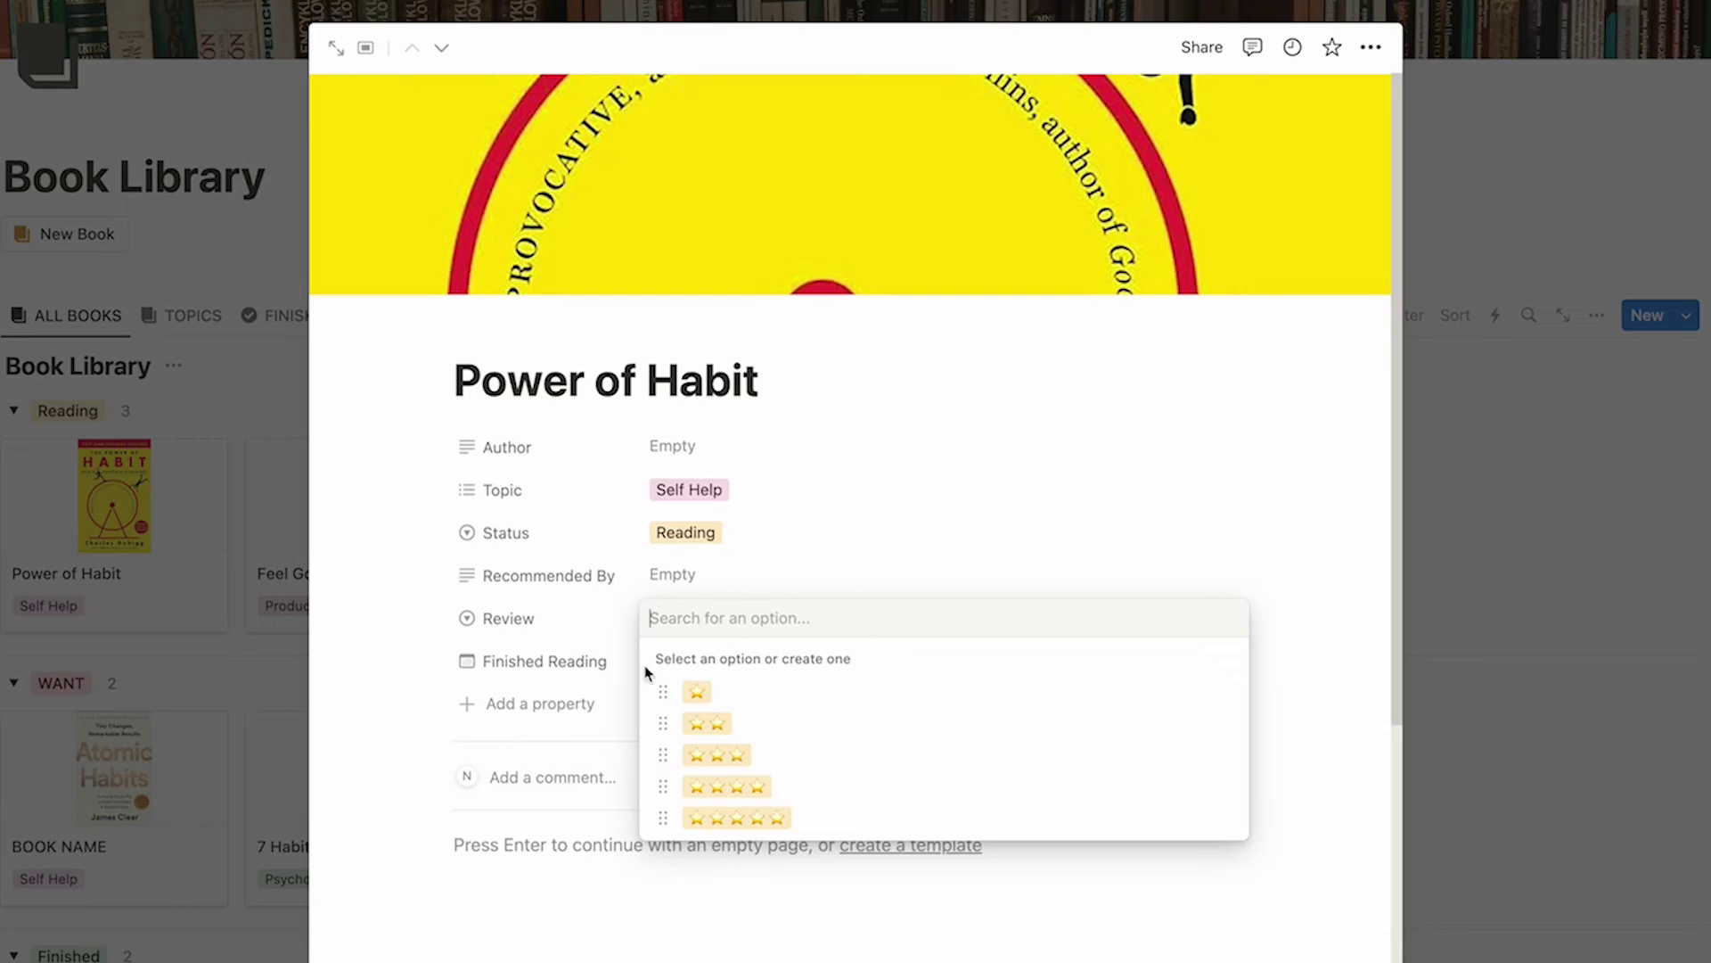
{"action": "left_click", "coordinate": [367, 659]}
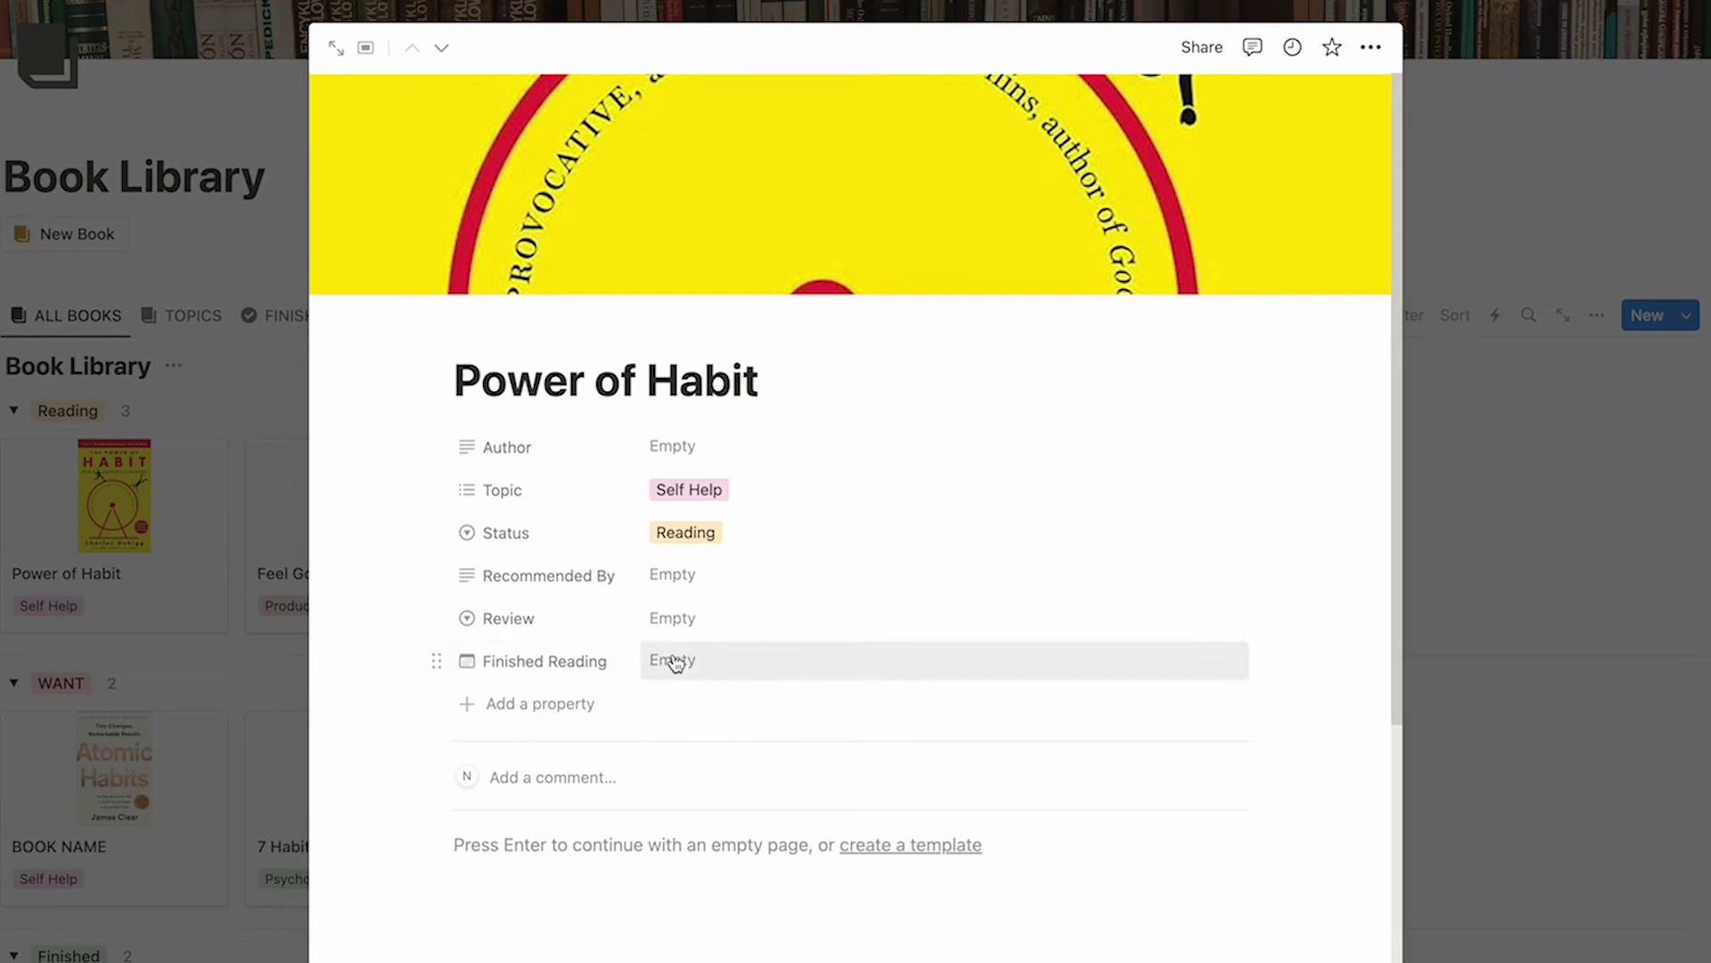
{"action": "left_click", "coordinate": [256, 604]}
{"action": "scroll", "coordinate": [556, 534], "scroll_direction": "down", "scroll_amount": 1}
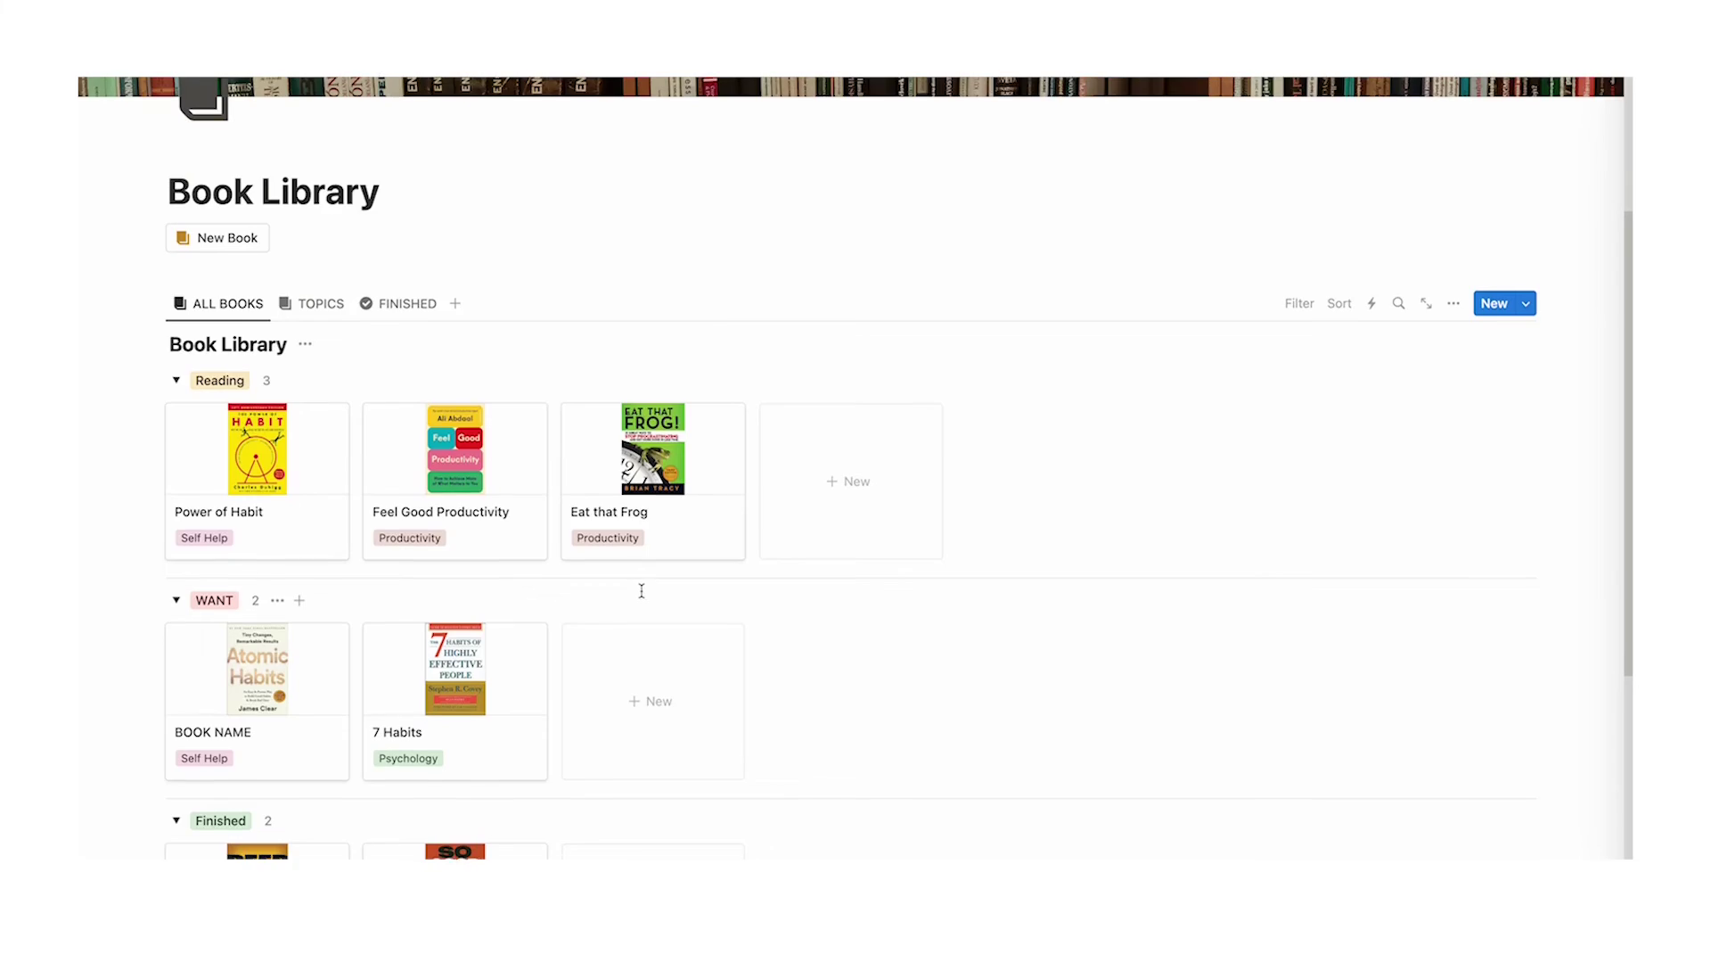
{"action": "scroll", "coordinate": [640, 590], "scroll_direction": "up", "scroll_amount": 3}
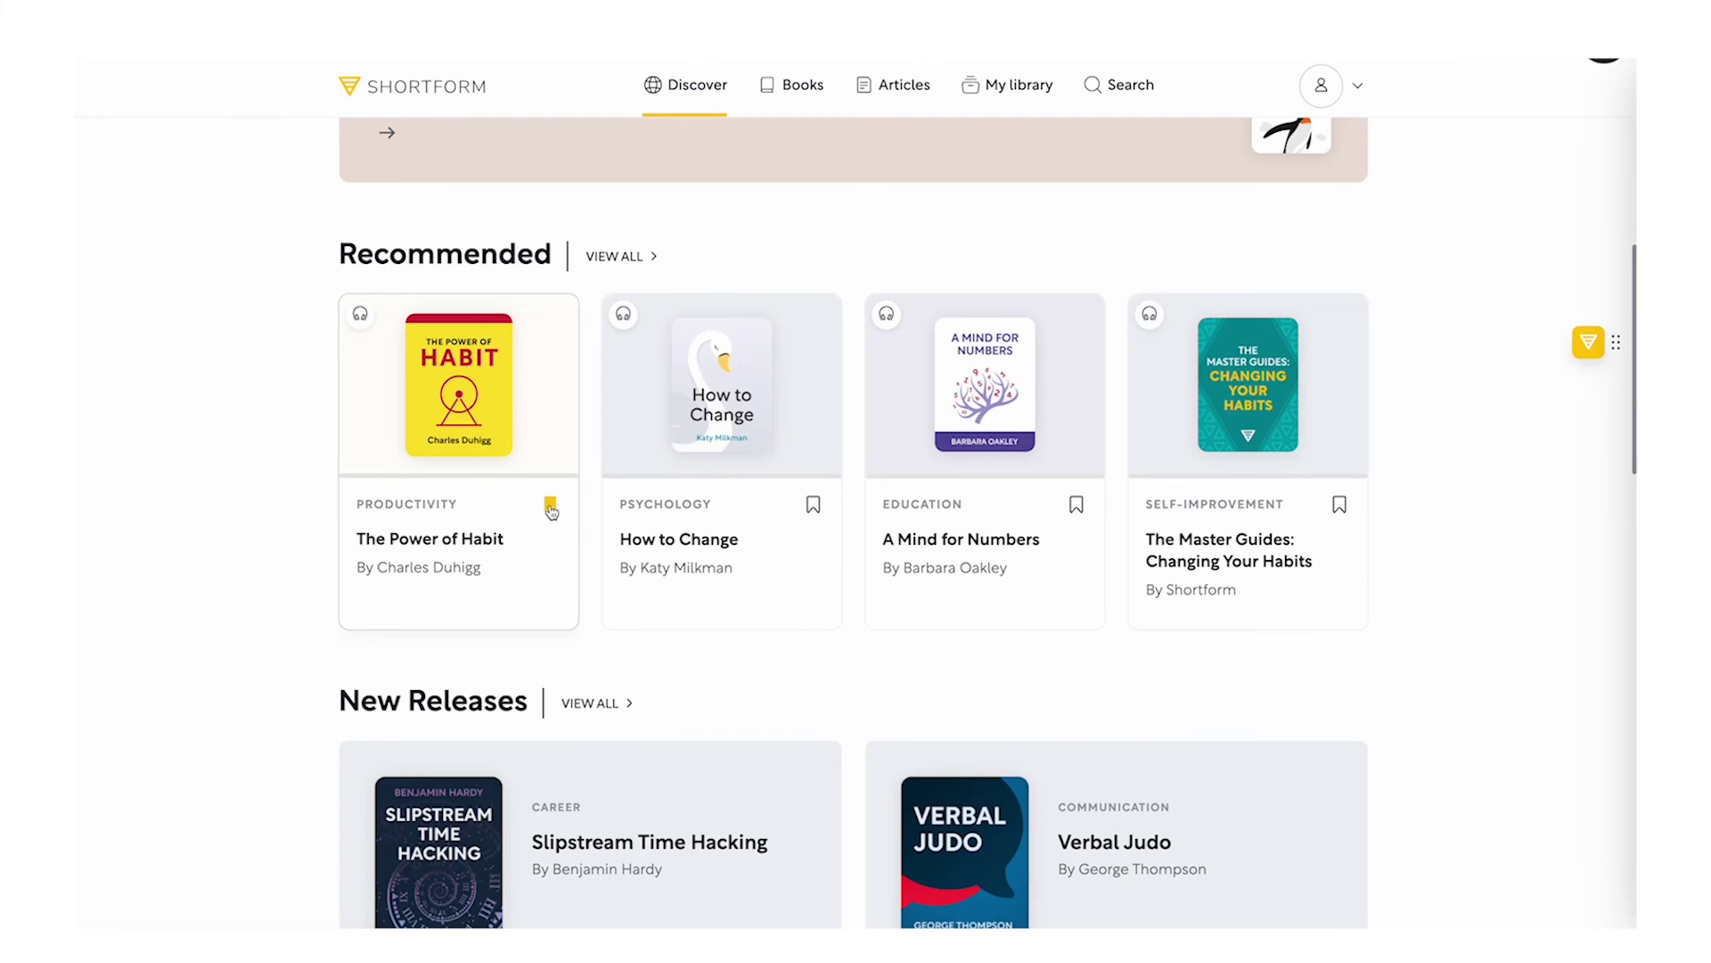
Step: Switch to Shortform, browse its popular books and full book list, and open the Marketing category
{"action": "scroll", "coordinate": [1494, 414], "scroll_direction": "down", "scroll_amount": 8}
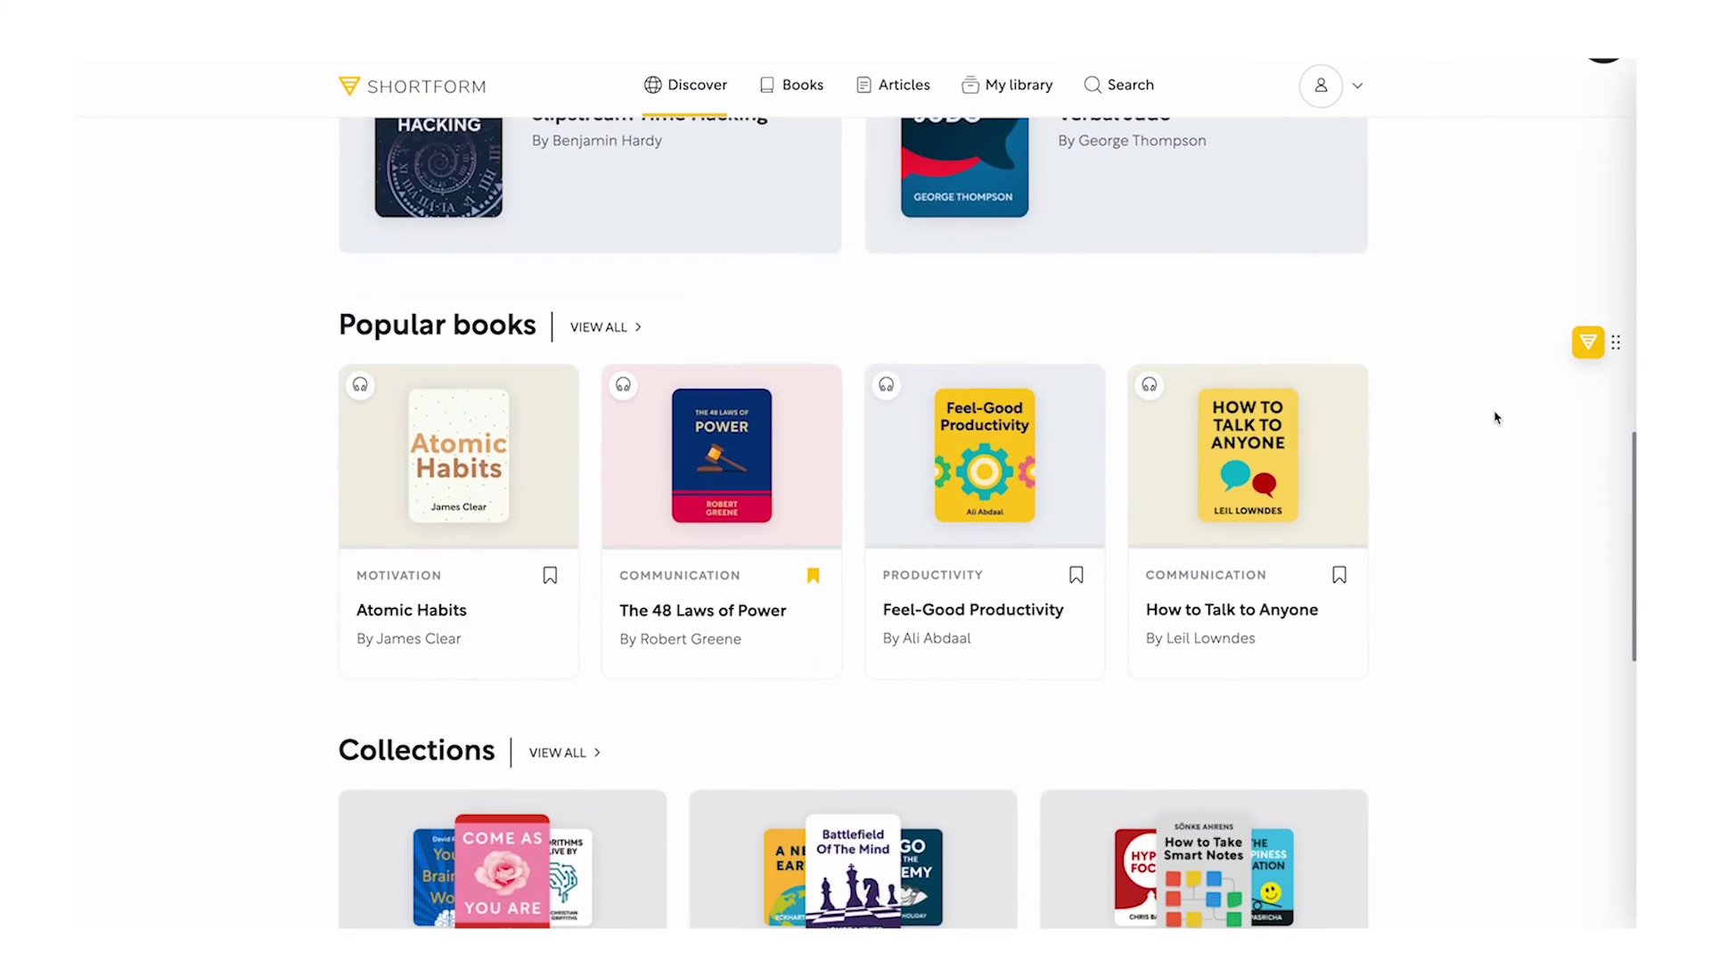
{"action": "scroll", "coordinate": [1494, 416], "scroll_direction": "down", "scroll_amount": 1}
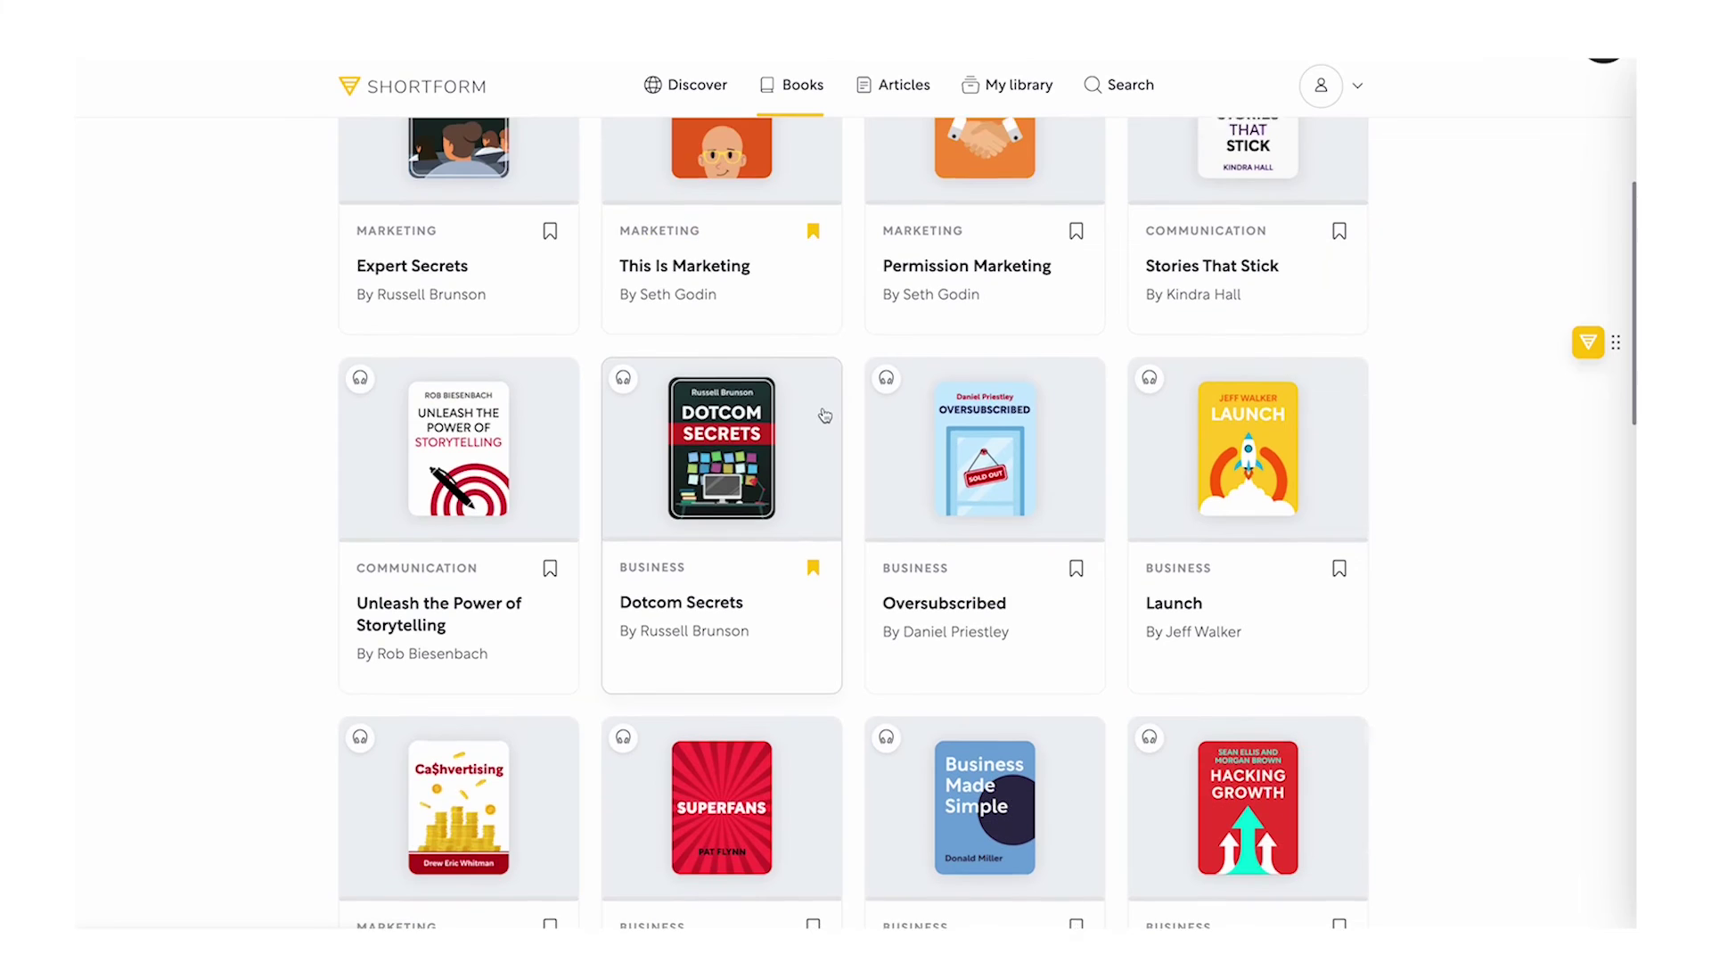
{"action": "scroll", "coordinate": [821, 417], "scroll_direction": "down", "scroll_amount": 3}
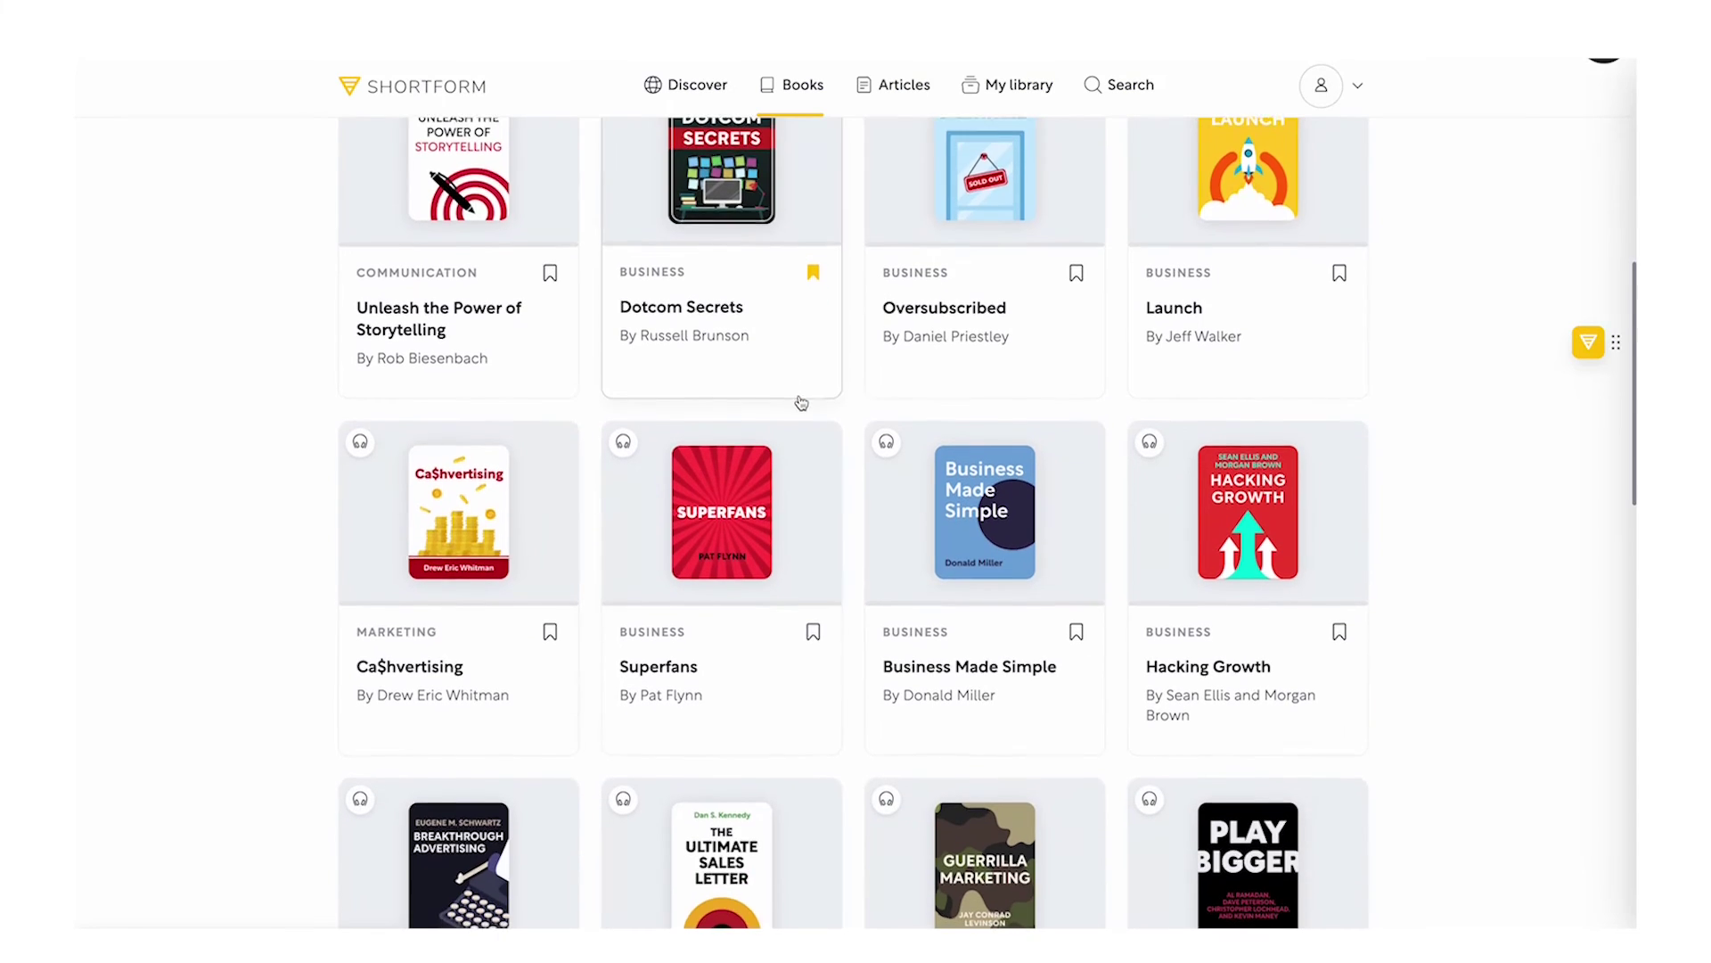
{"action": "scroll", "coordinate": [799, 397], "scroll_direction": "down", "scroll_amount": 2}
{"action": "scroll", "coordinate": [686, 392], "scroll_direction": "down", "scroll_amount": 2}
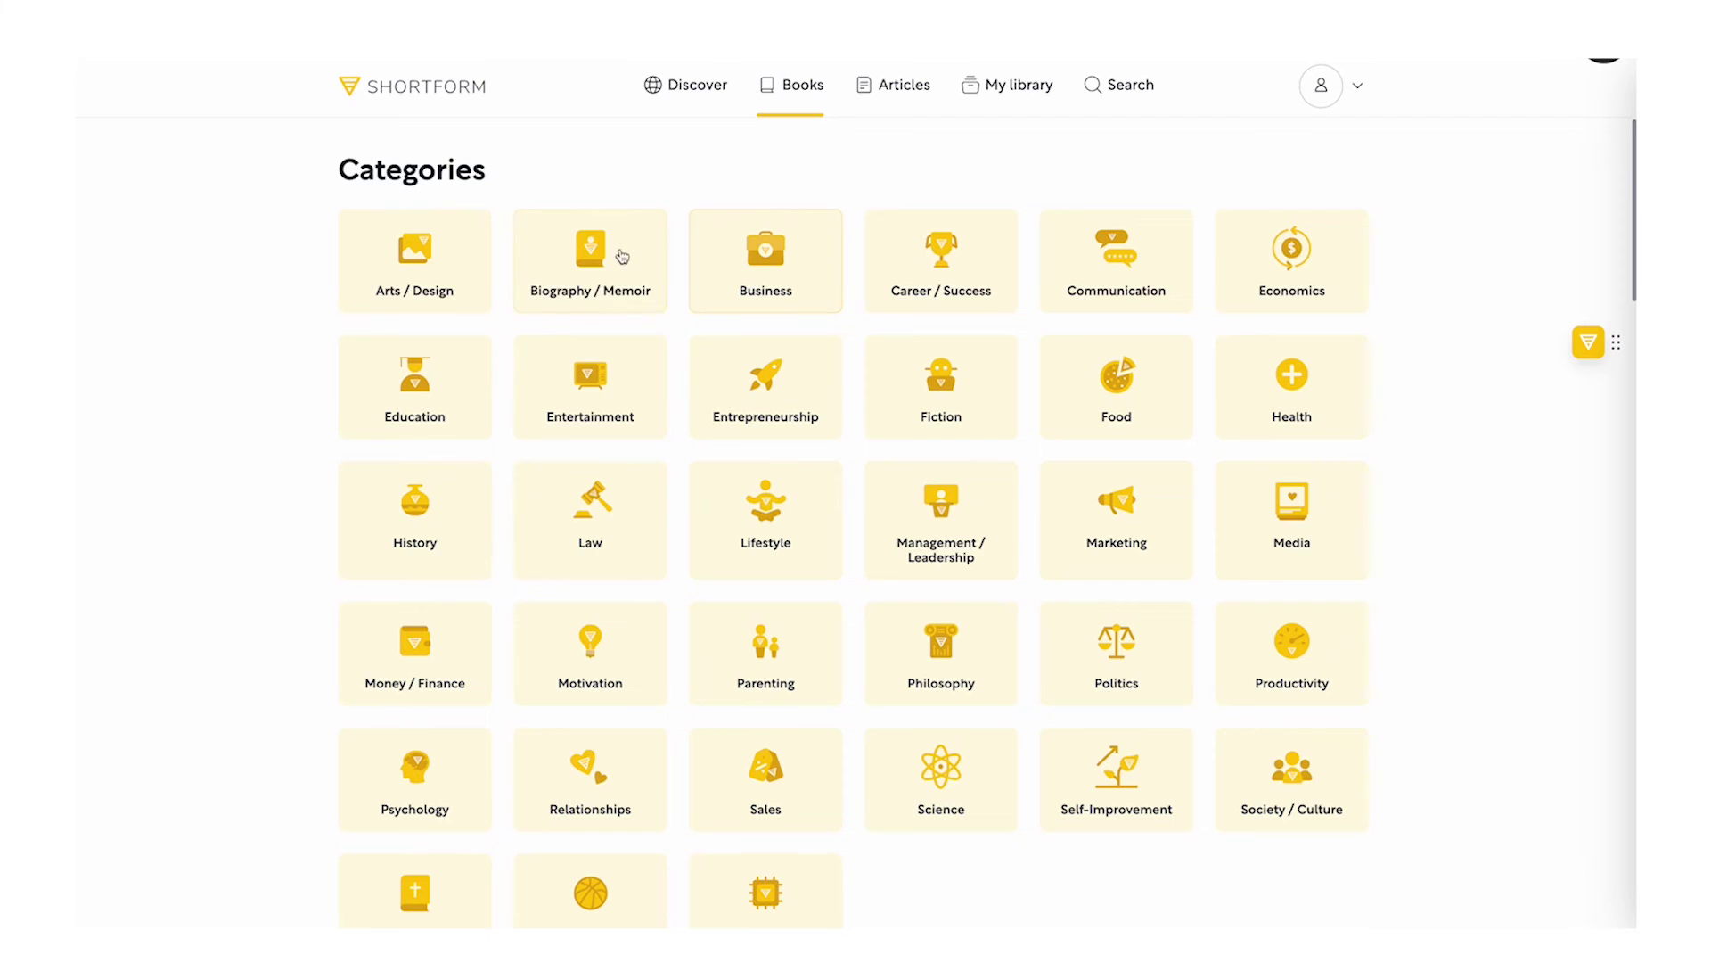
{"action": "left_click", "coordinate": [1100, 527]}
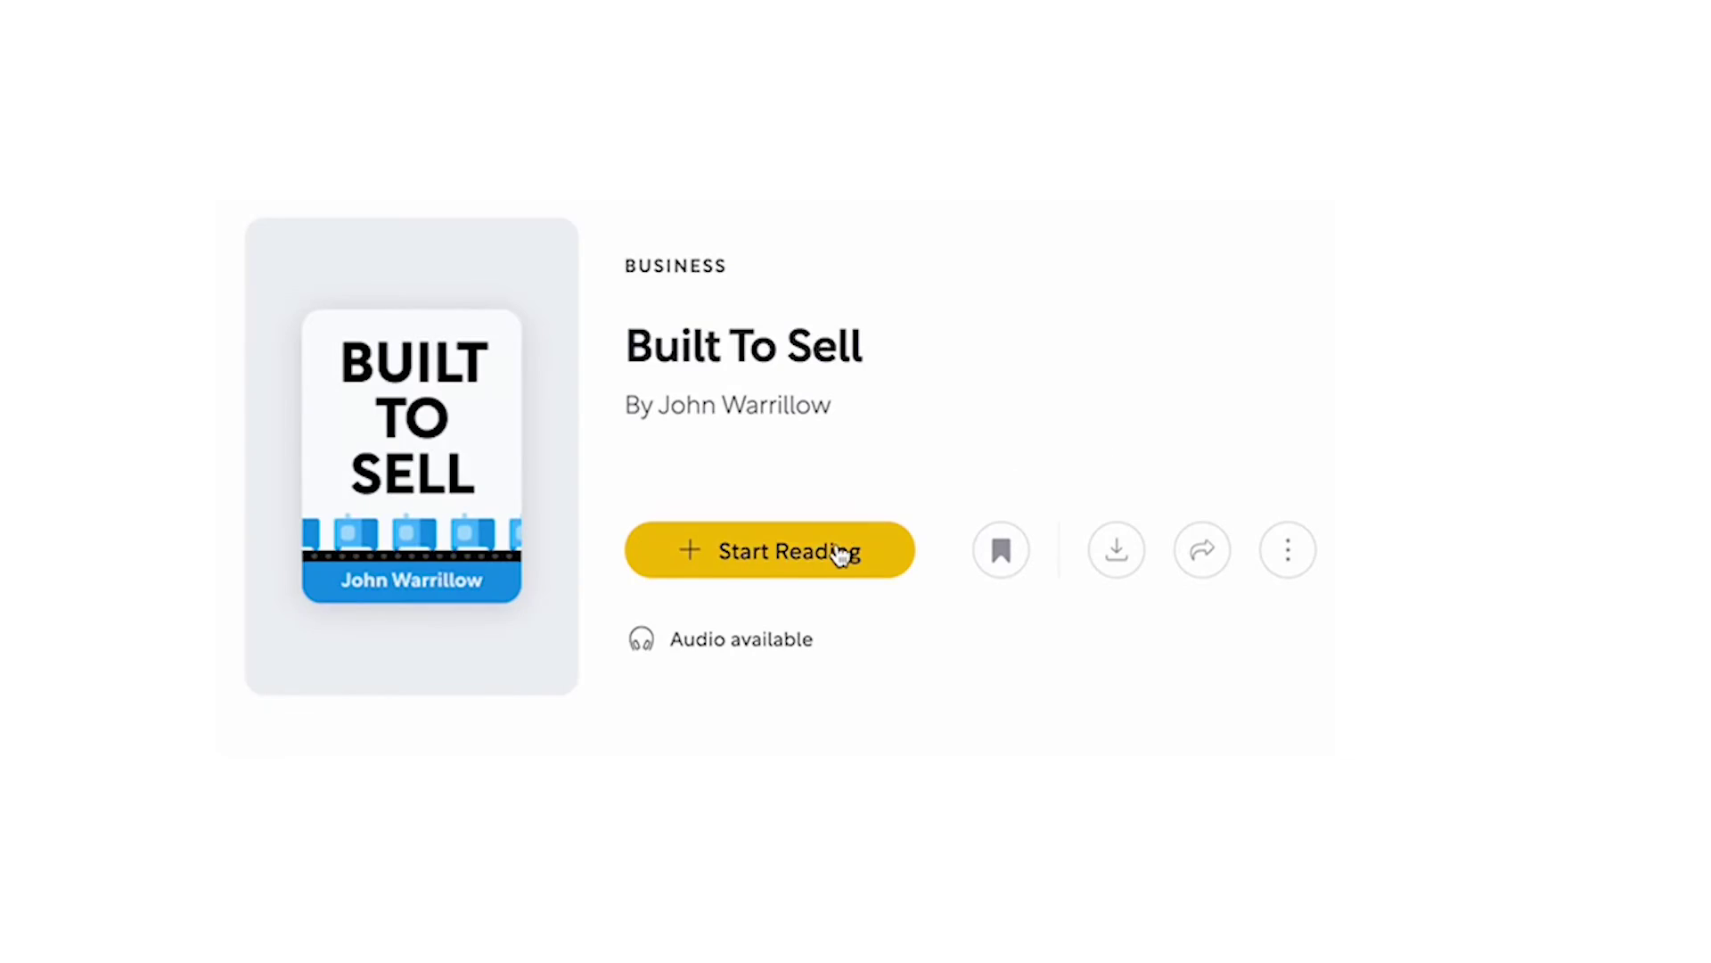
Step: Open Built To Sell for reading, look through its 1-Page Summary, and view the book categories
{"action": "left_click", "coordinate": [841, 551]}
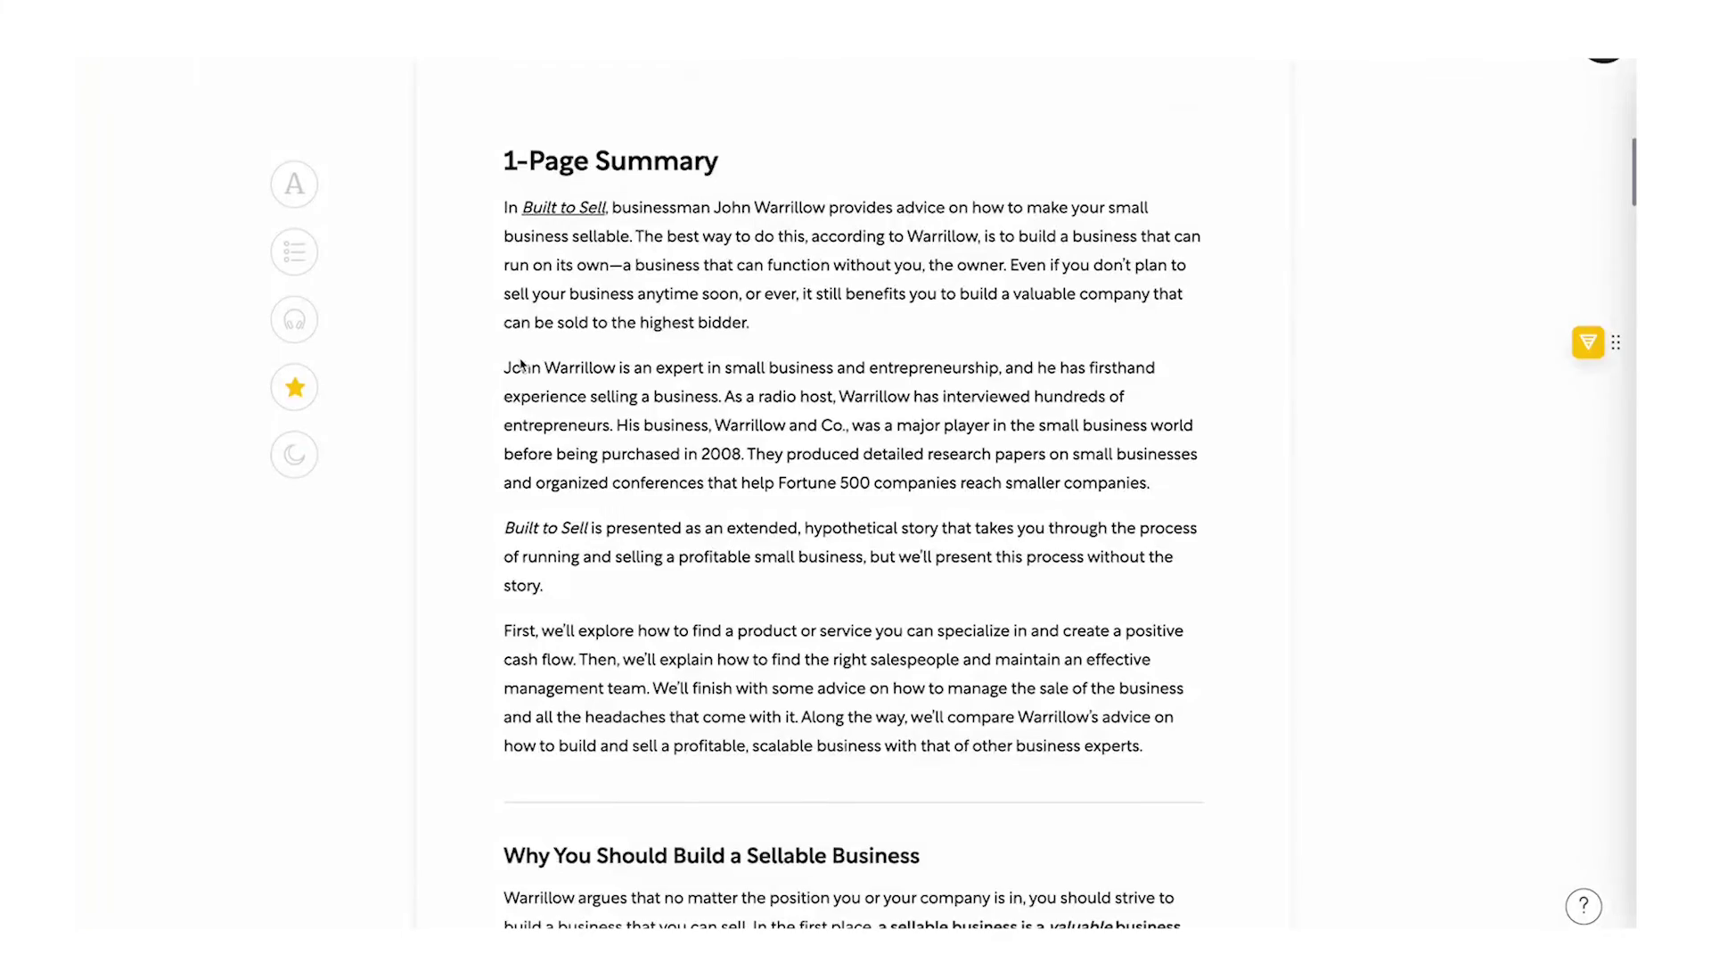
{"action": "scroll", "coordinate": [521, 363], "scroll_direction": "down", "scroll_amount": 9}
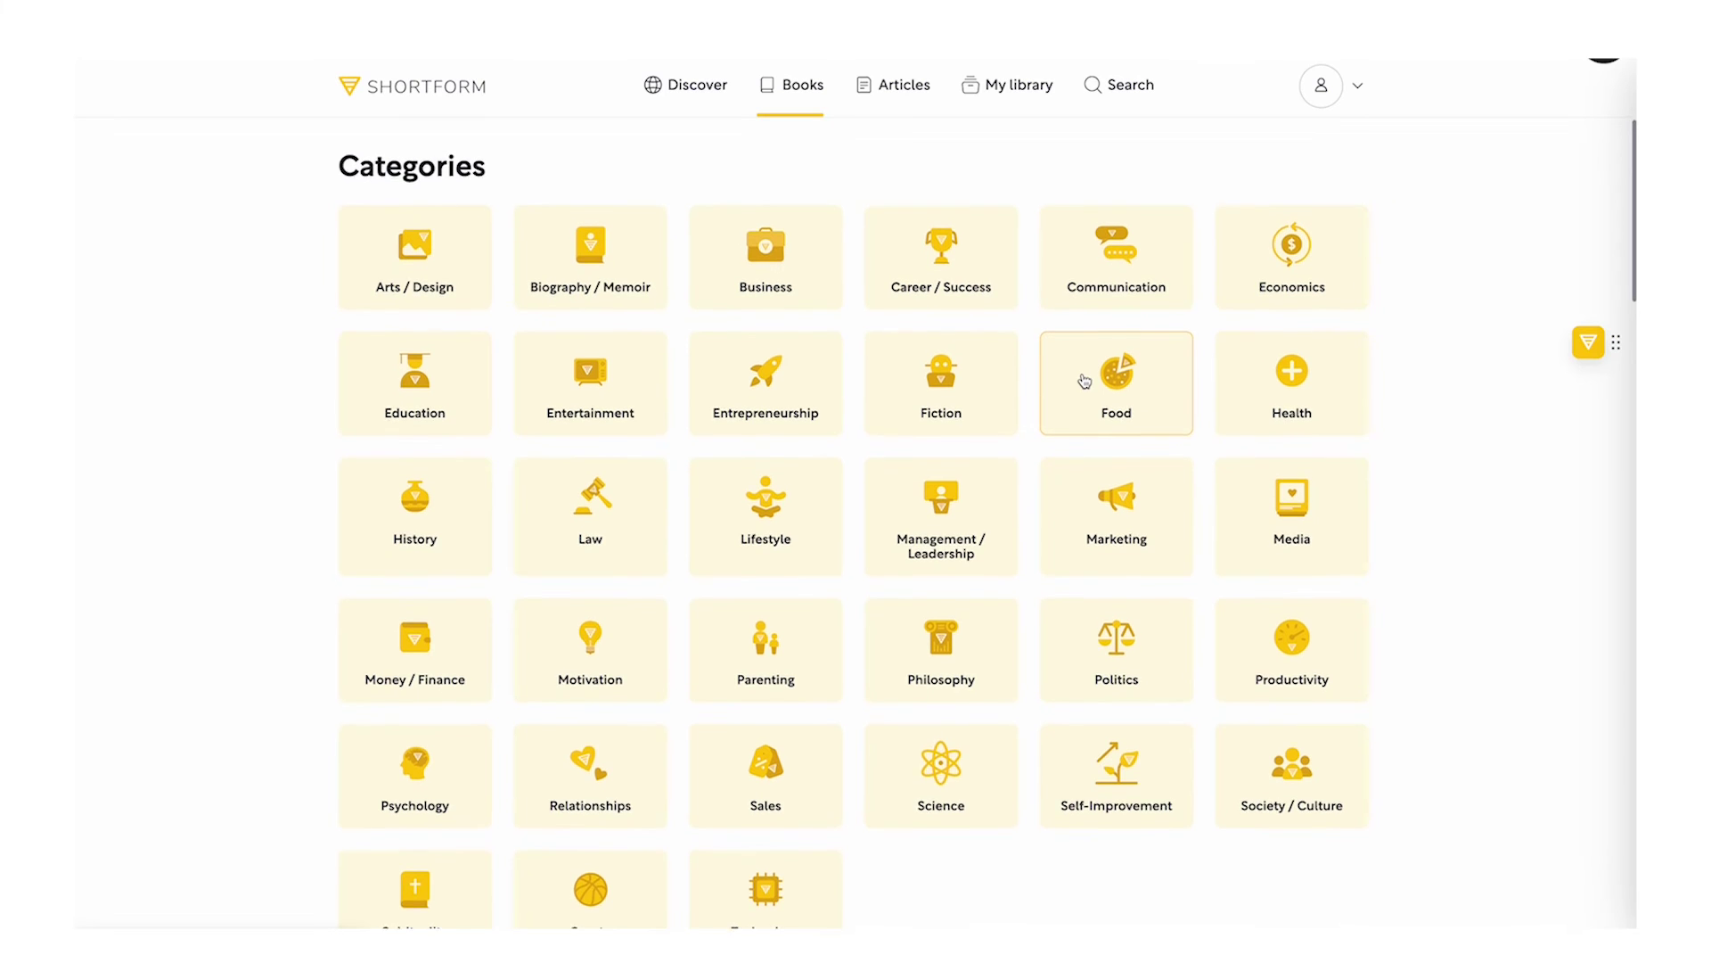
{"action": "scroll", "coordinate": [1085, 385], "scroll_direction": "down", "scroll_amount": 2}
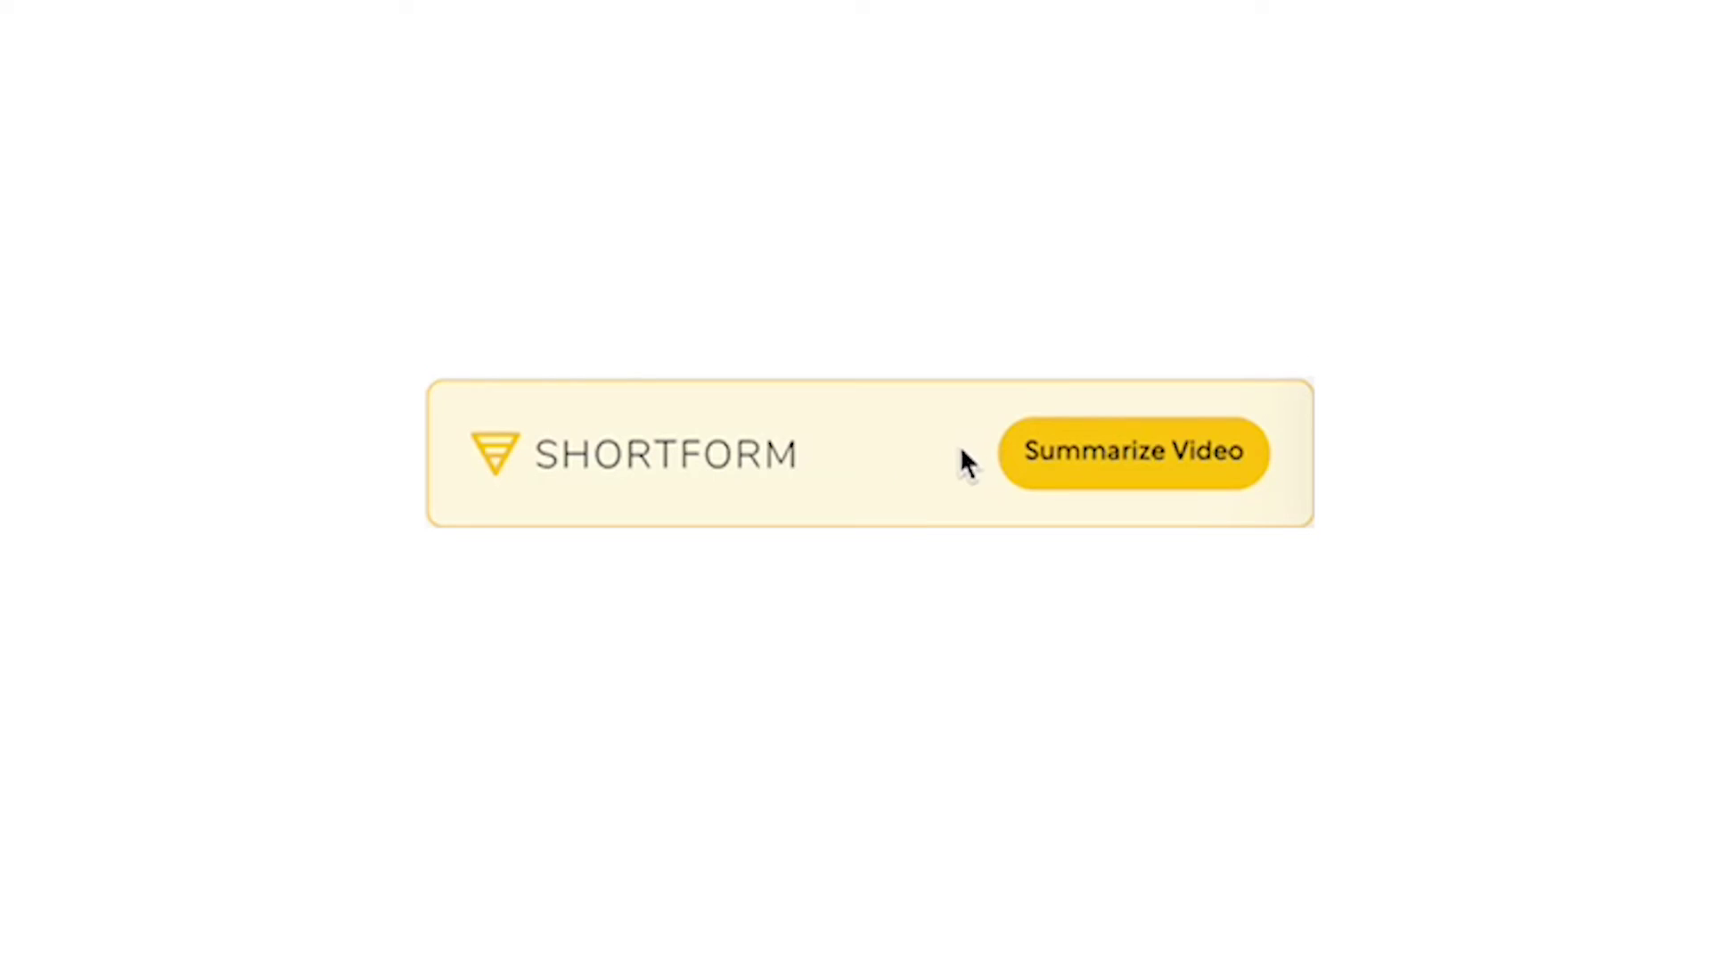
Step: Summarize the video with the Shortform extension and scroll through the summary
{"action": "left_click", "coordinate": [1081, 476]}
{"action": "scroll", "coordinate": [1383, 368], "scroll_direction": "down", "scroll_amount": 2}
{"action": "scroll", "coordinate": [1383, 368], "scroll_direction": "down", "scroll_amount": 6}
{"action": "scroll", "coordinate": [1383, 366], "scroll_direction": "down", "scroll_amount": 4}
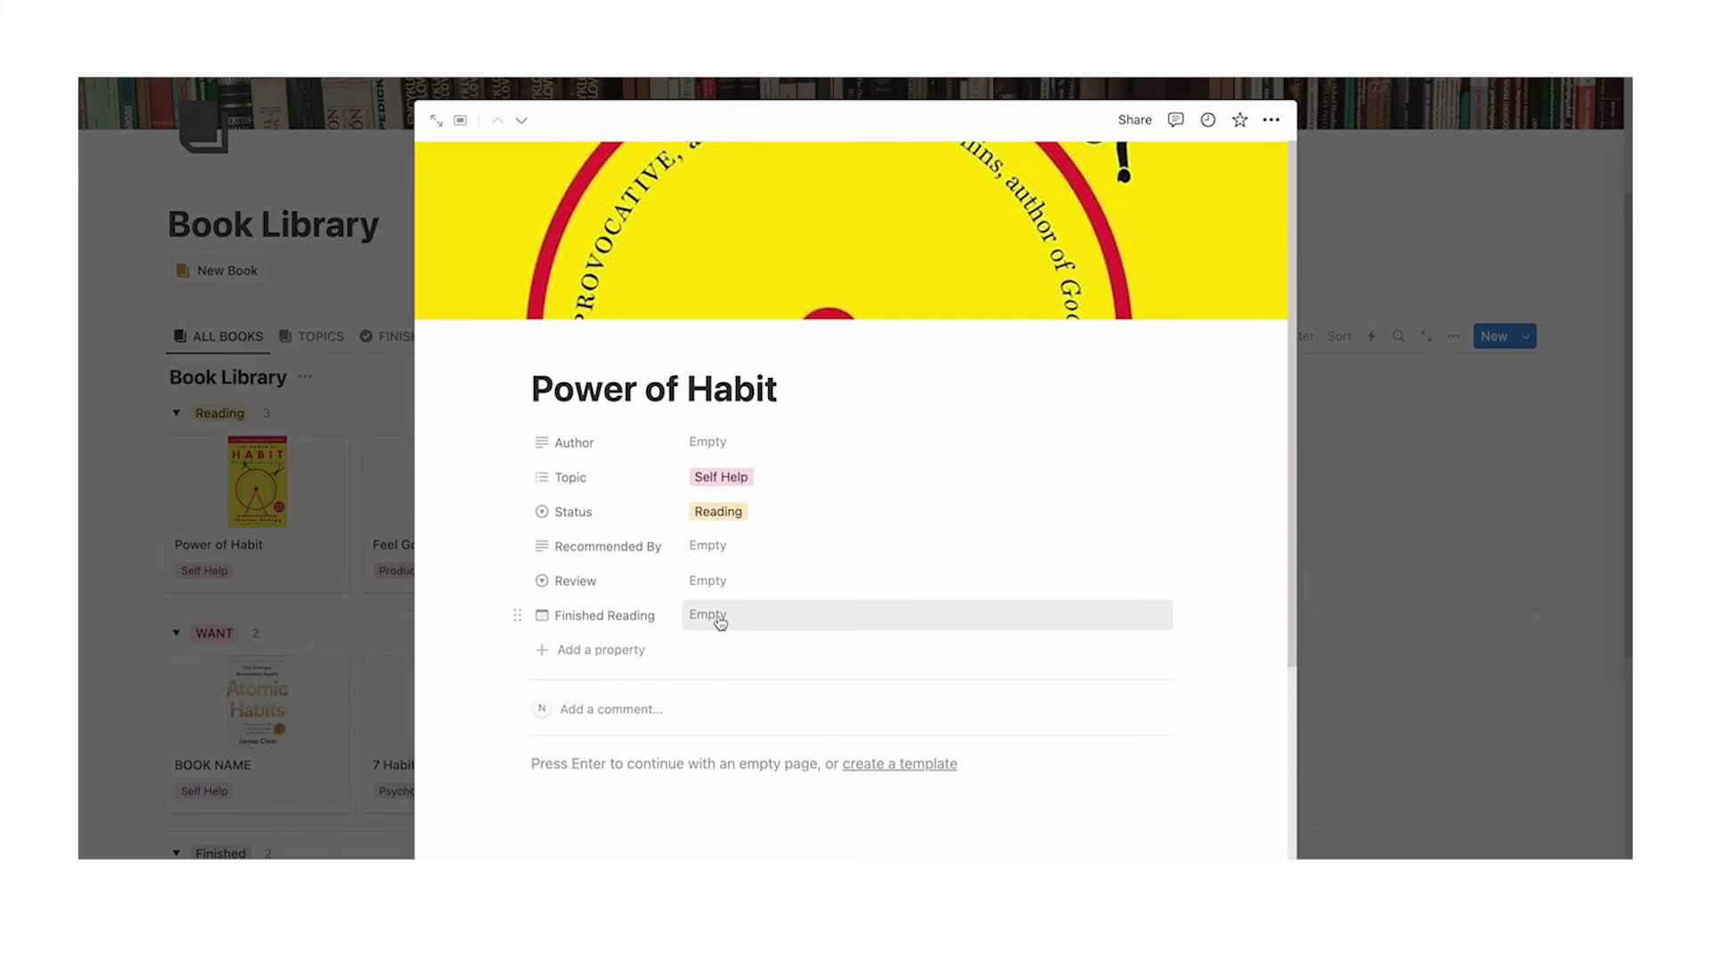
Step: Close the Power of Habit page in Notion, switch to Shortform and browse the books in its Business category
{"action": "left_click", "coordinate": [374, 578]}
{"action": "scroll", "coordinate": [539, 548], "scroll_direction": "down", "scroll_amount": 1}
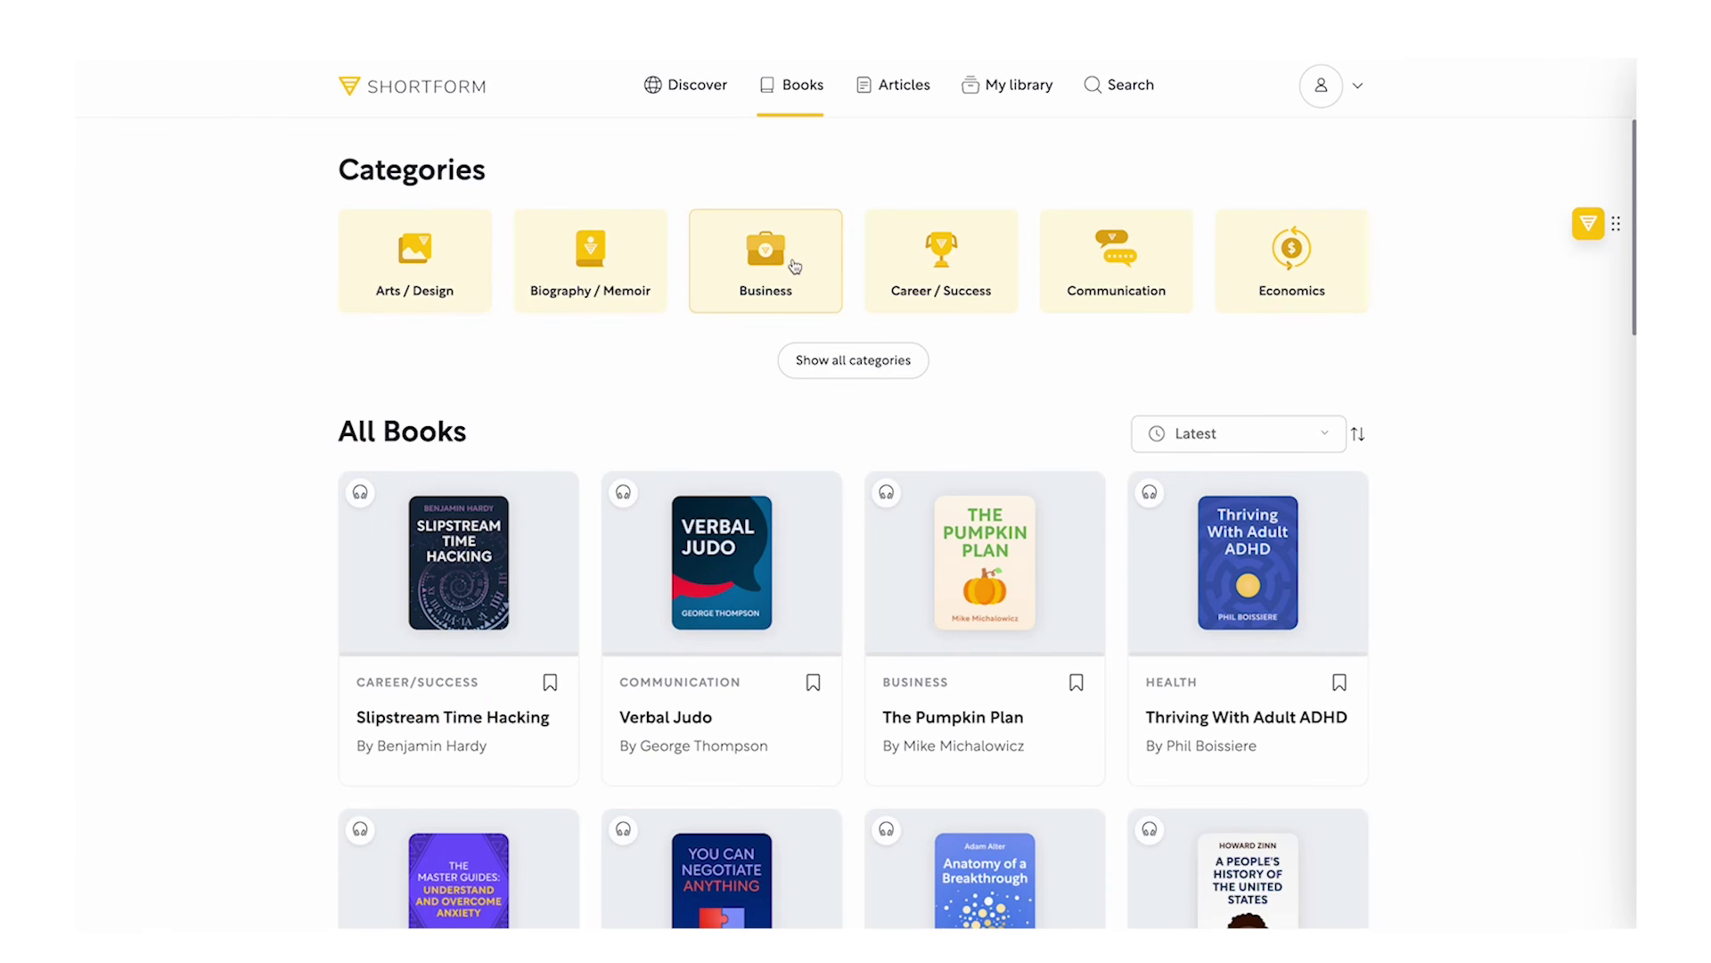
{"action": "left_click", "coordinate": [796, 263]}
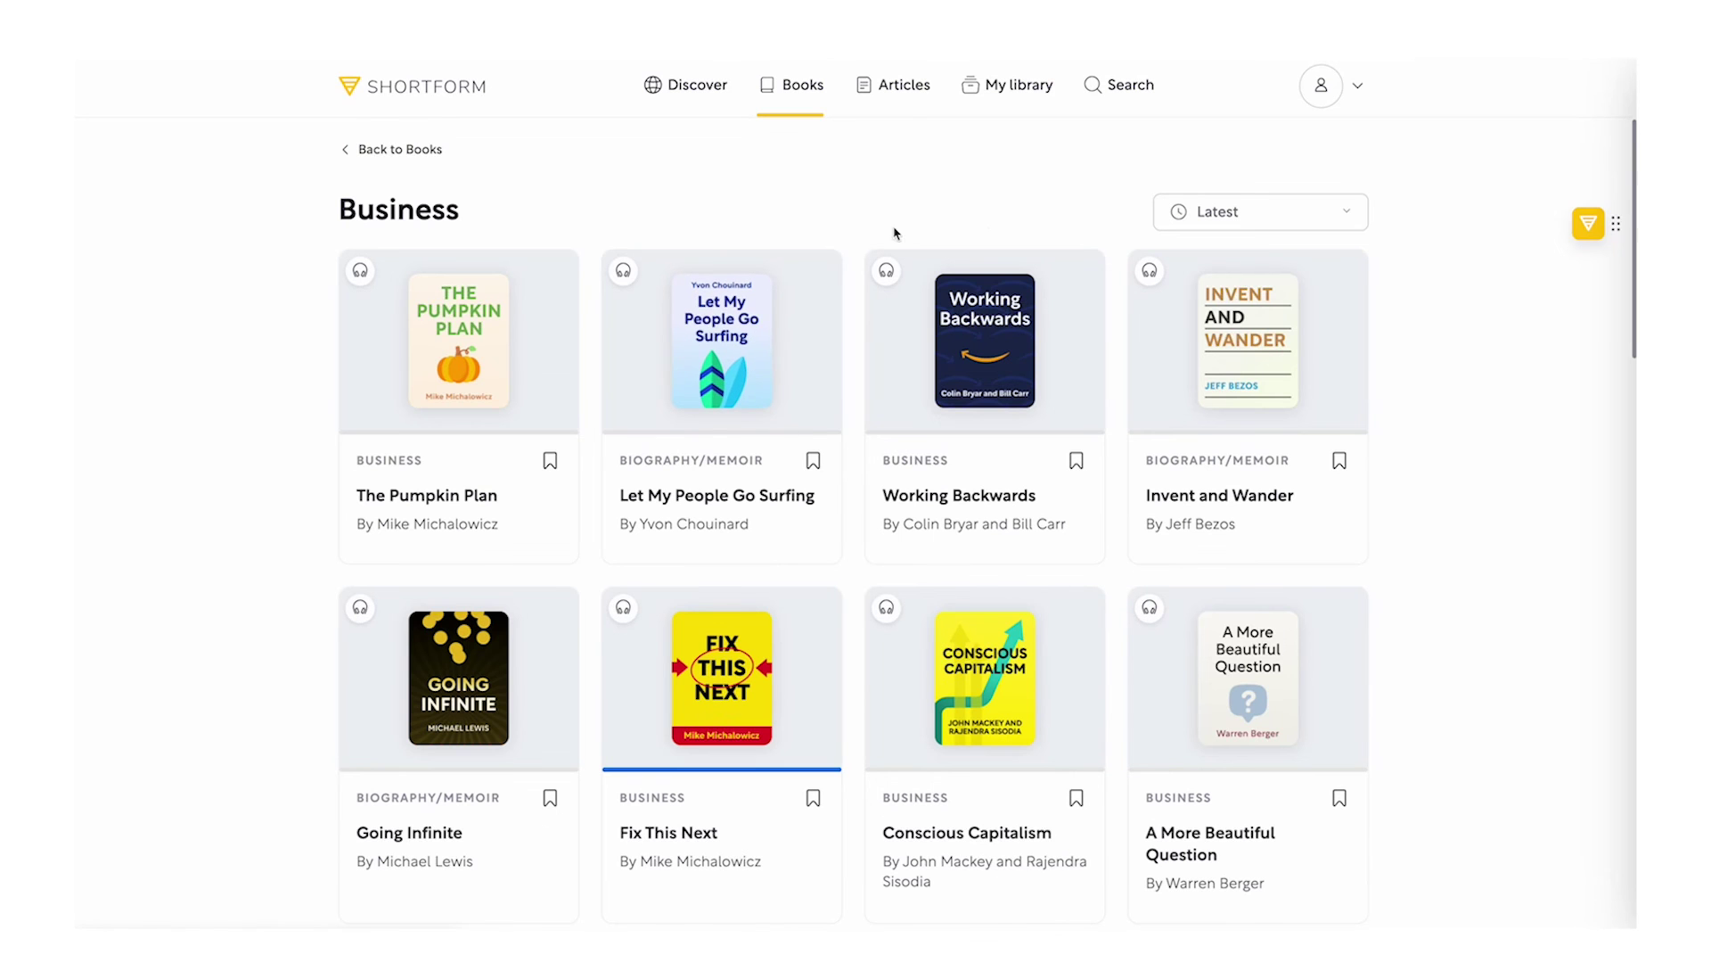
{"action": "scroll", "coordinate": [1403, 284], "scroll_direction": "down", "scroll_amount": 6}
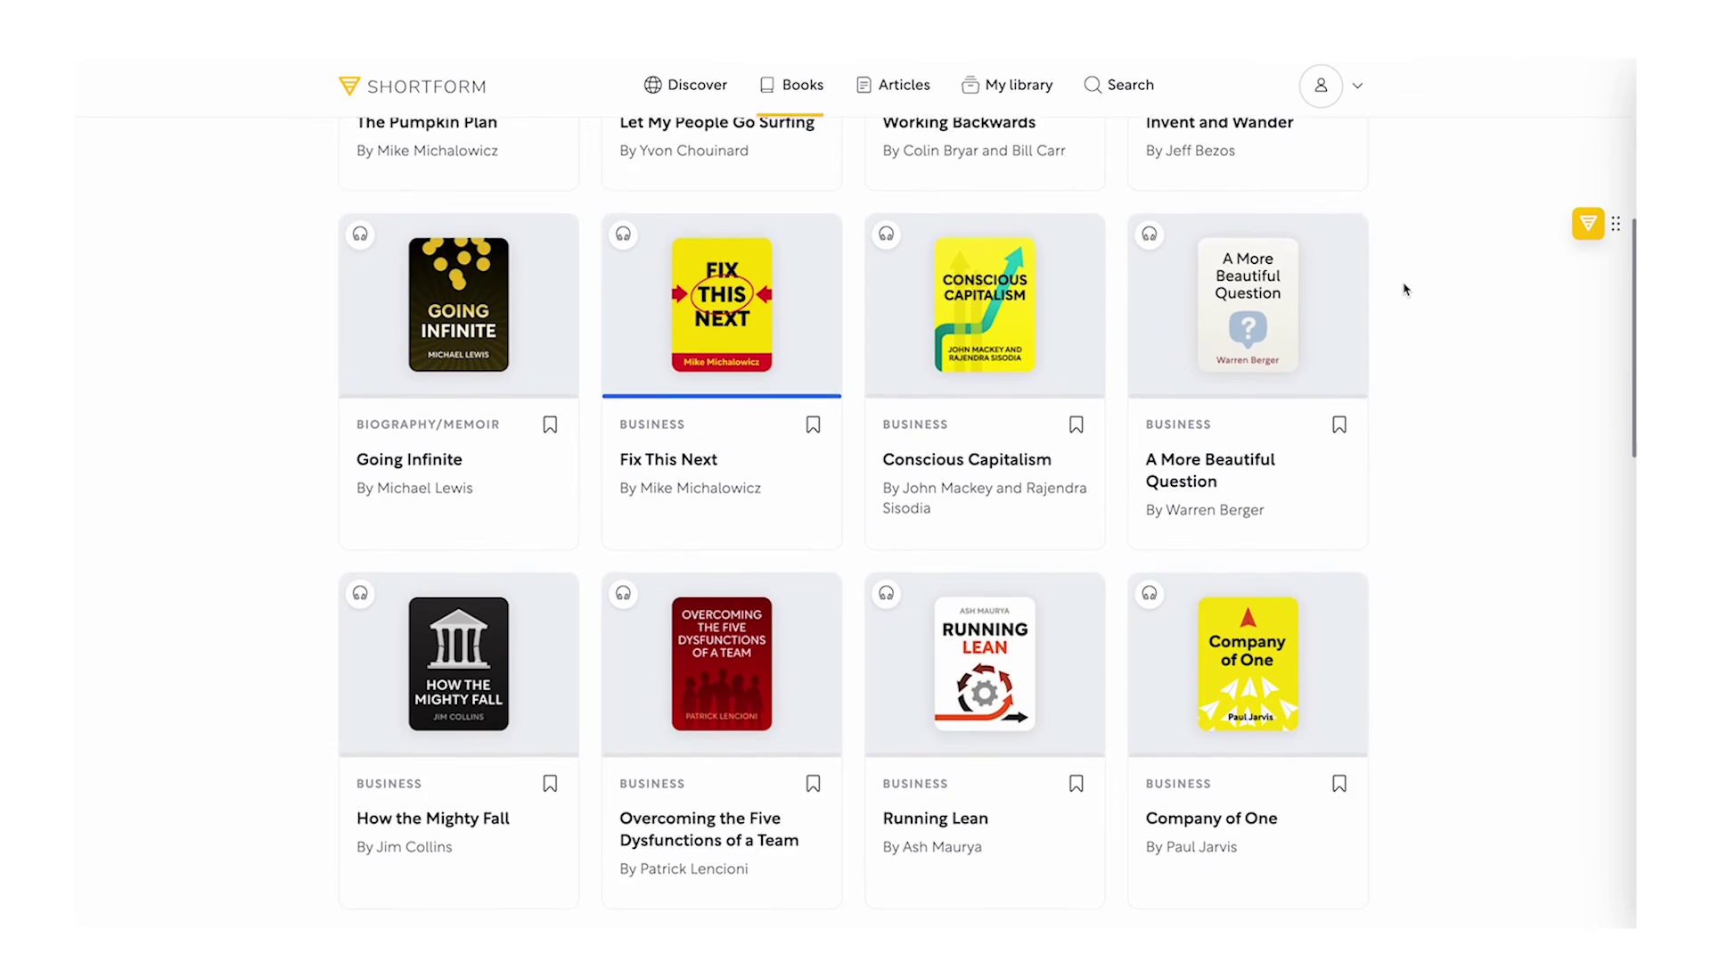
{"action": "scroll", "coordinate": [1405, 289], "scroll_direction": "down", "scroll_amount": 1}
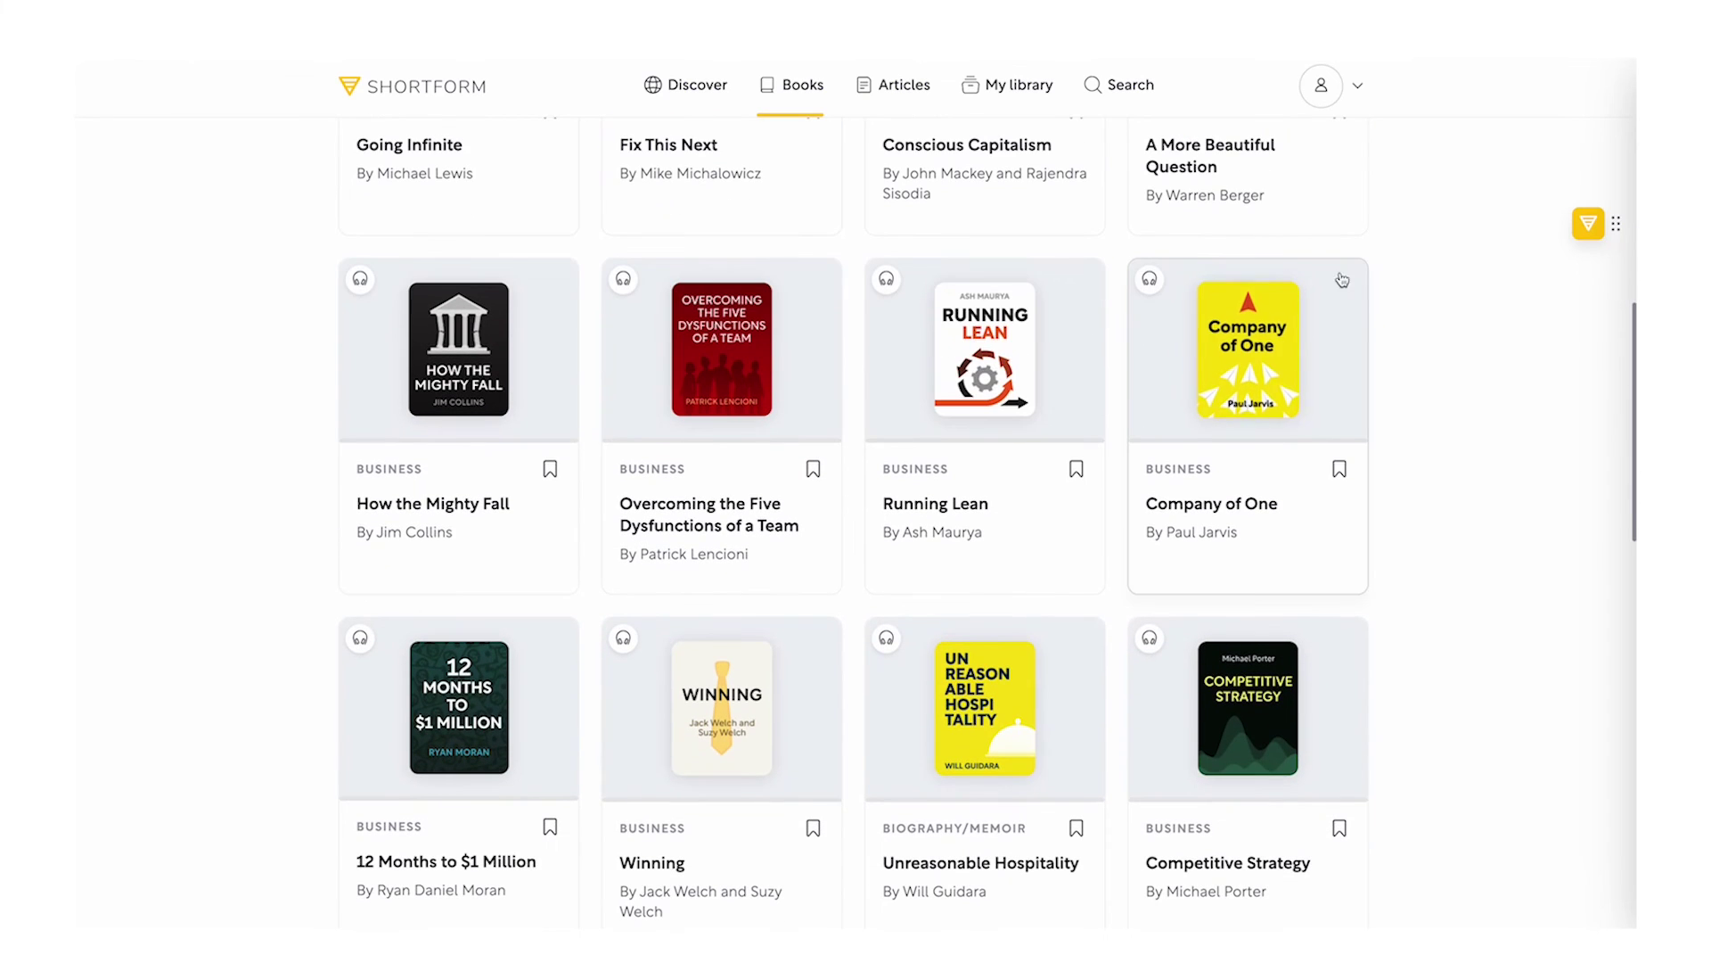
Step: Bookmark Company of One and one more title further down the Business book list
{"action": "left_click", "coordinate": [1341, 475]}
{"action": "scroll", "coordinate": [1402, 439], "scroll_direction": "down", "scroll_amount": 5}
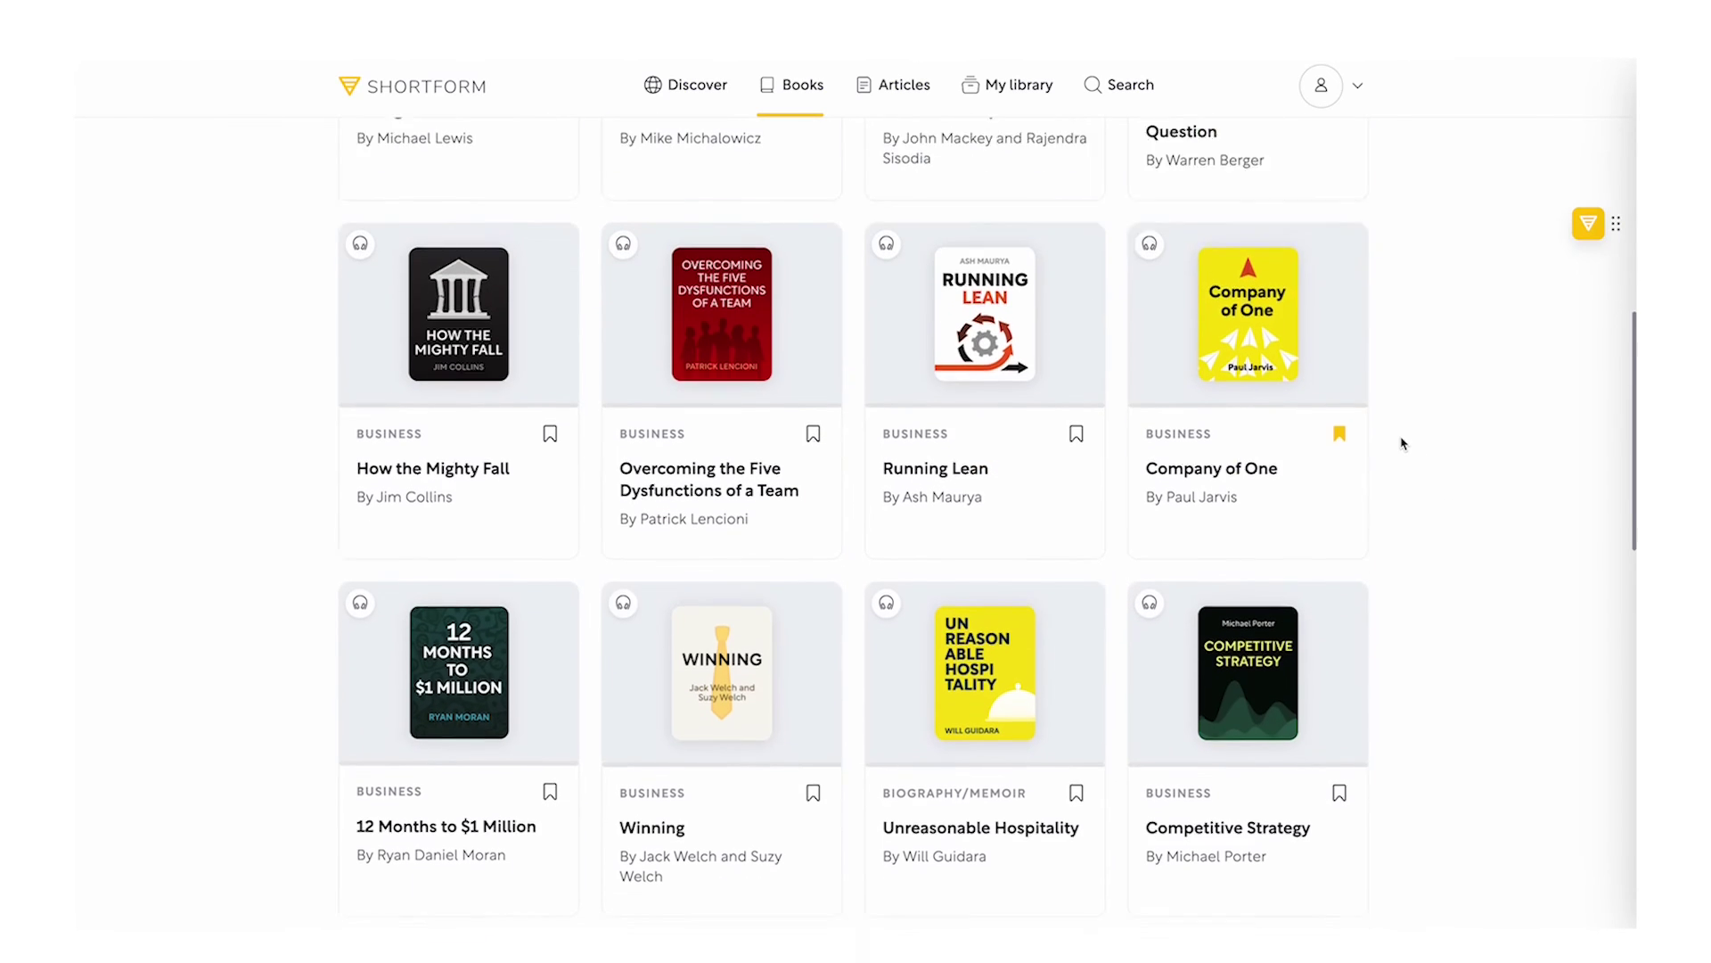
{"action": "scroll", "coordinate": [1403, 439], "scroll_direction": "down", "scroll_amount": 3}
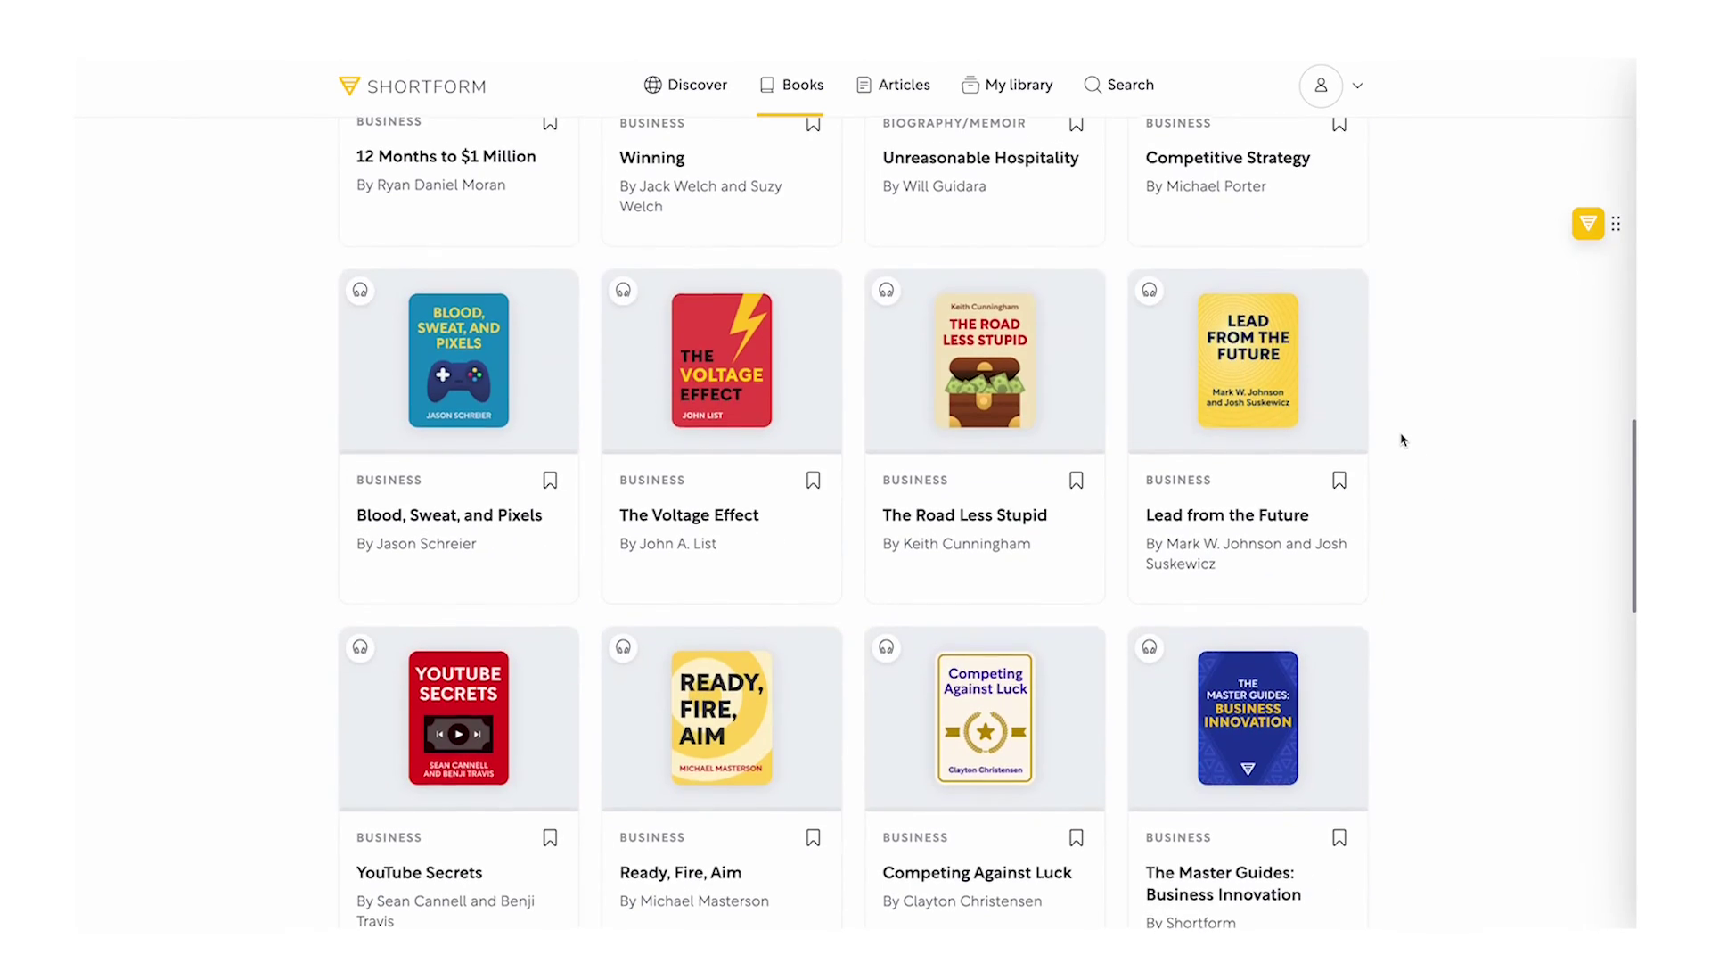
{"action": "scroll", "coordinate": [1402, 440], "scroll_direction": "down", "scroll_amount": 2}
{"action": "scroll", "coordinate": [495, 545], "scroll_direction": "down", "scroll_amount": 1}
{"action": "left_click", "coordinate": [551, 562]}
{"action": "scroll", "coordinate": [535, 535], "scroll_direction": "down", "scroll_amount": 3}
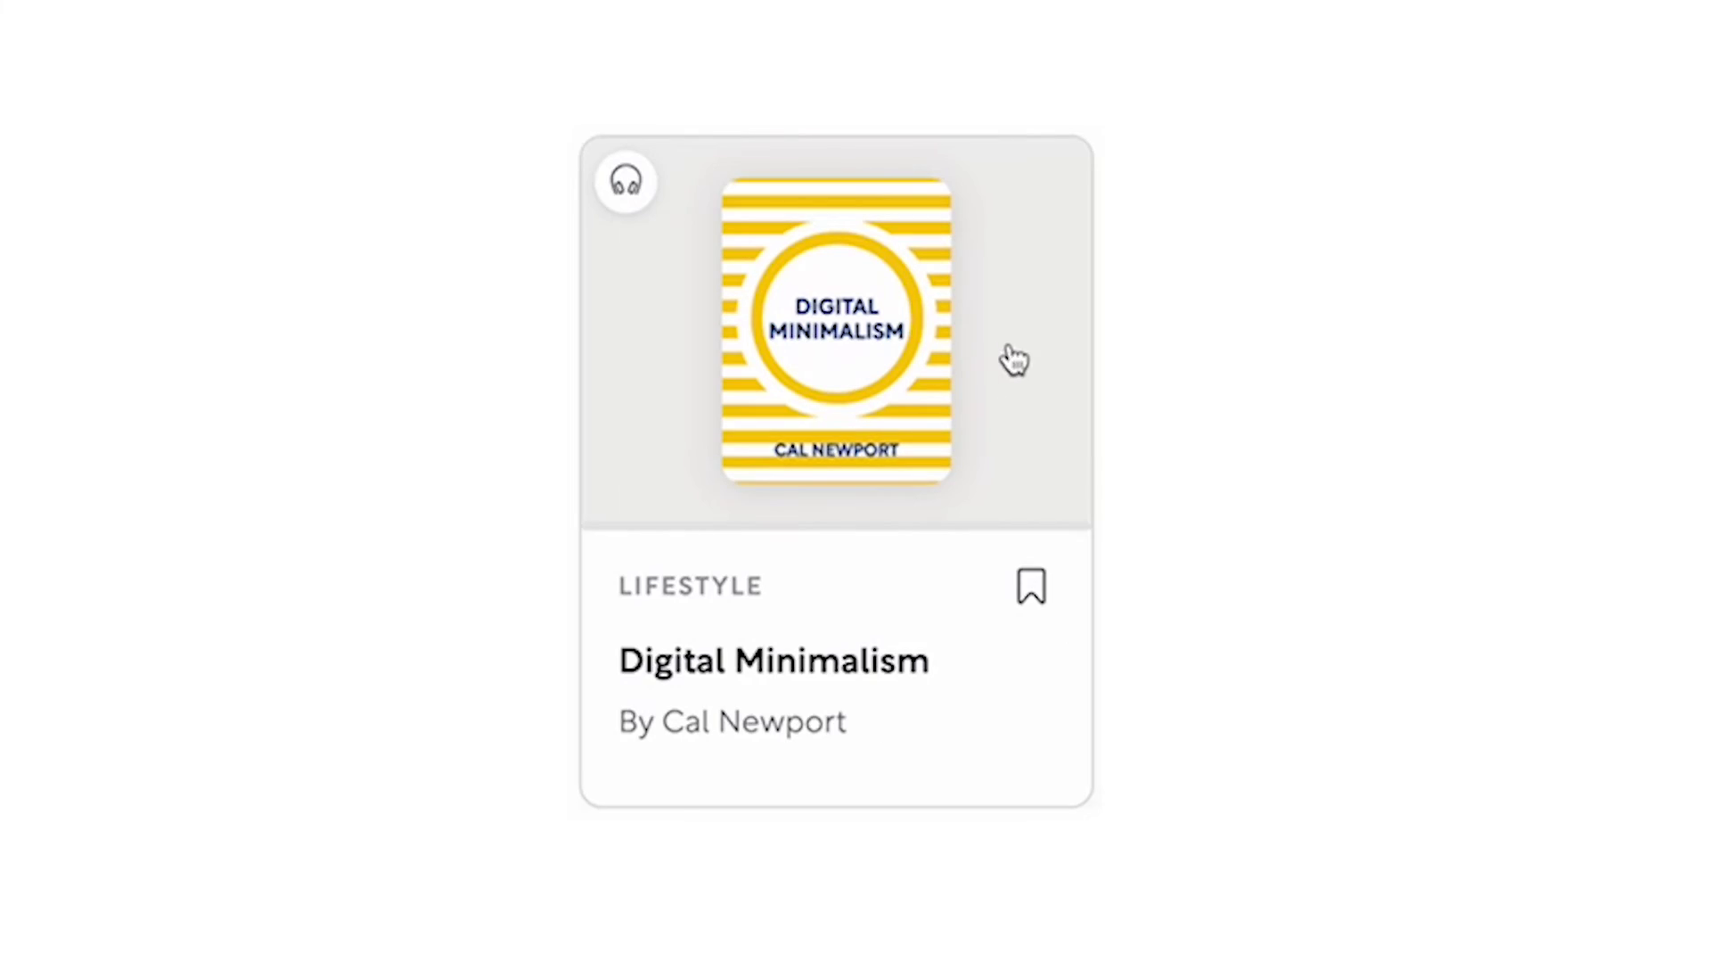
Step: Open Digital Minimalism from the Lifestyle books and read through its 1-Page Summary
{"action": "left_click", "coordinate": [1014, 363]}
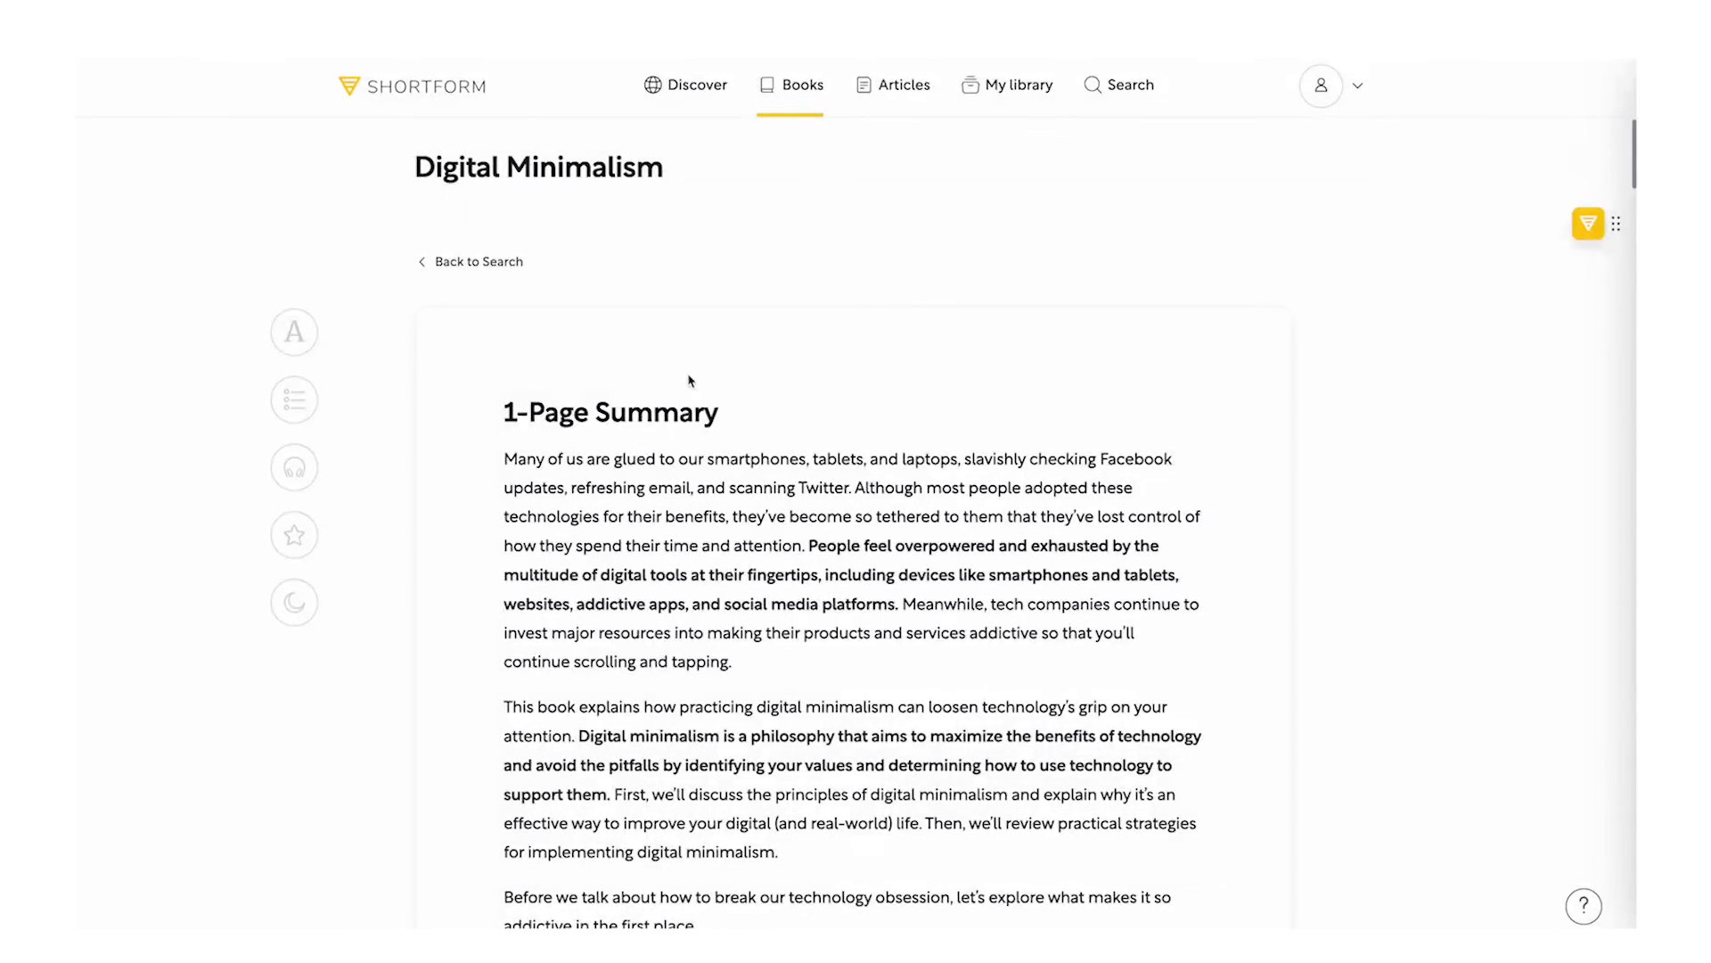
{"action": "scroll", "coordinate": [937, 320], "scroll_direction": "down", "scroll_amount": 9}
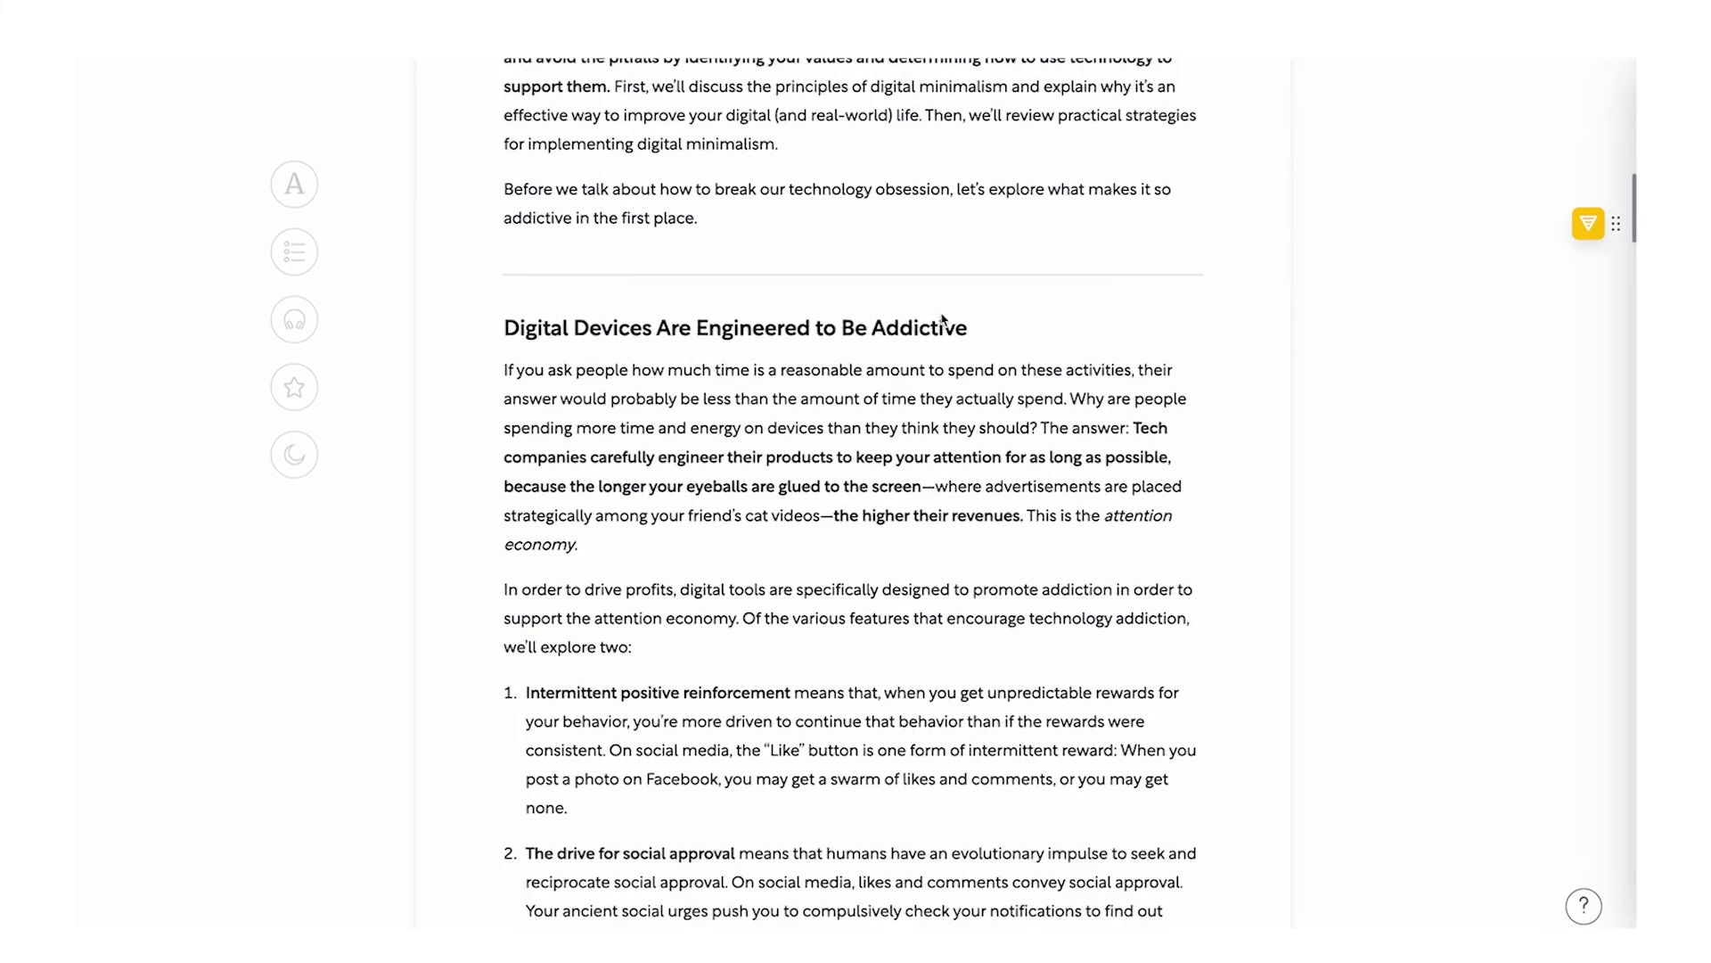
{"action": "scroll", "coordinate": [942, 319], "scroll_direction": "down", "scroll_amount": 20}
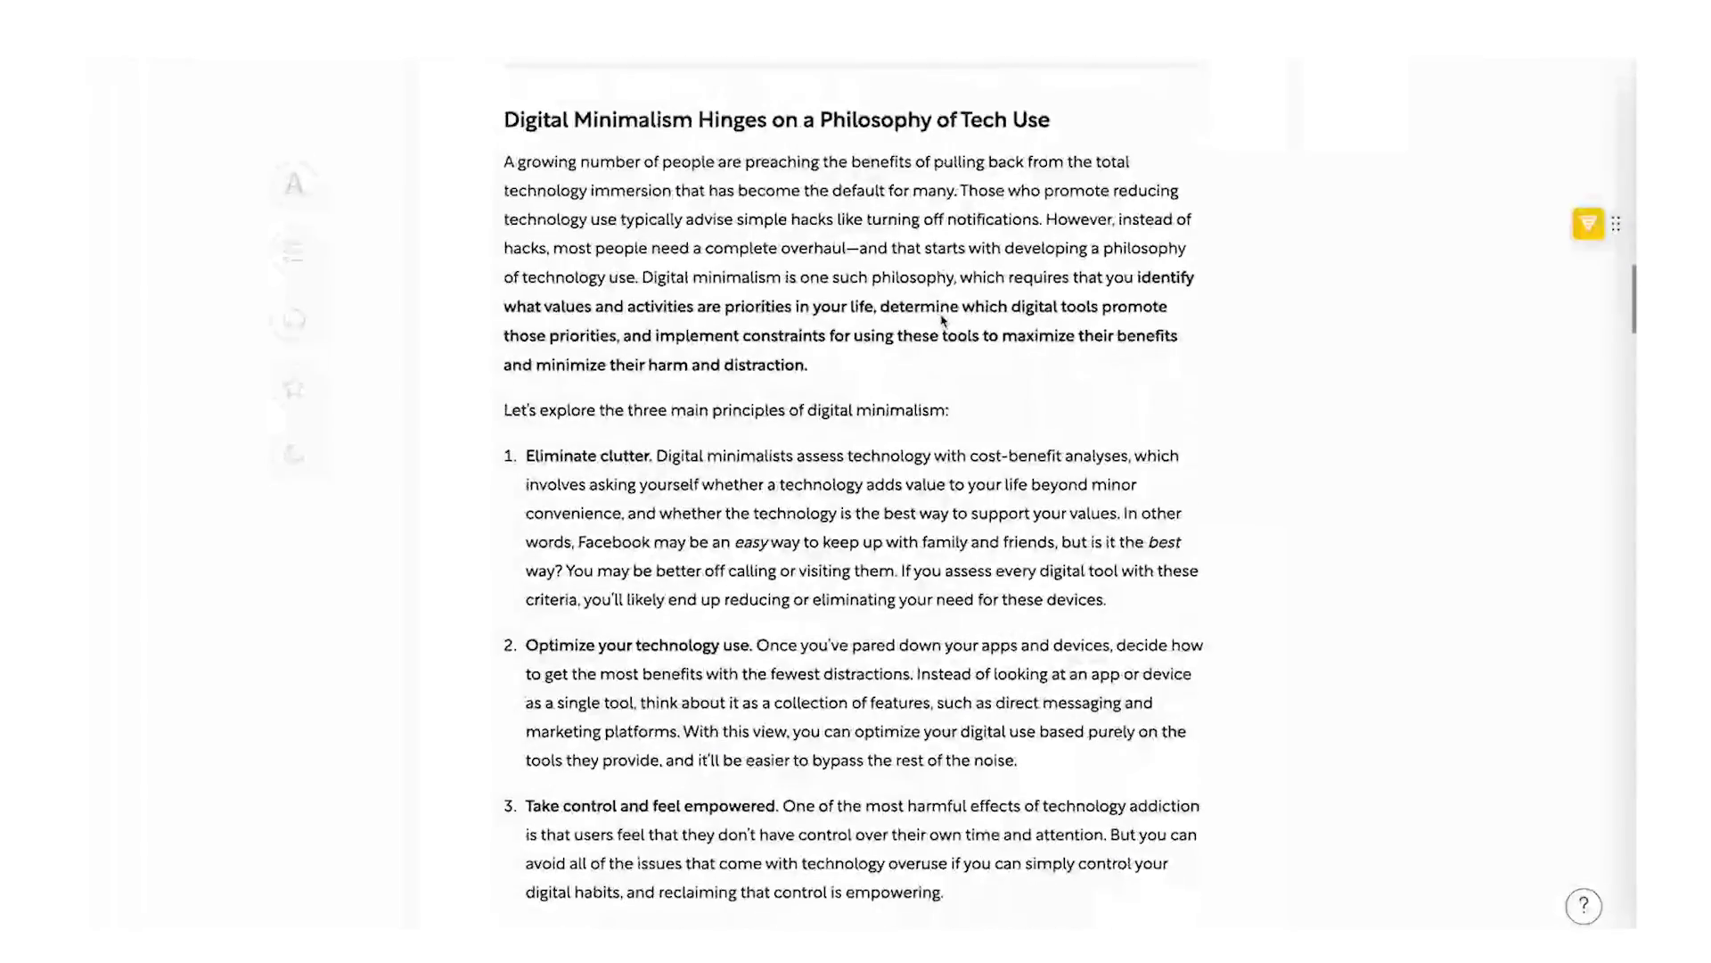
{"action": "scroll", "coordinate": [940, 322], "scroll_direction": "down", "scroll_amount": 8}
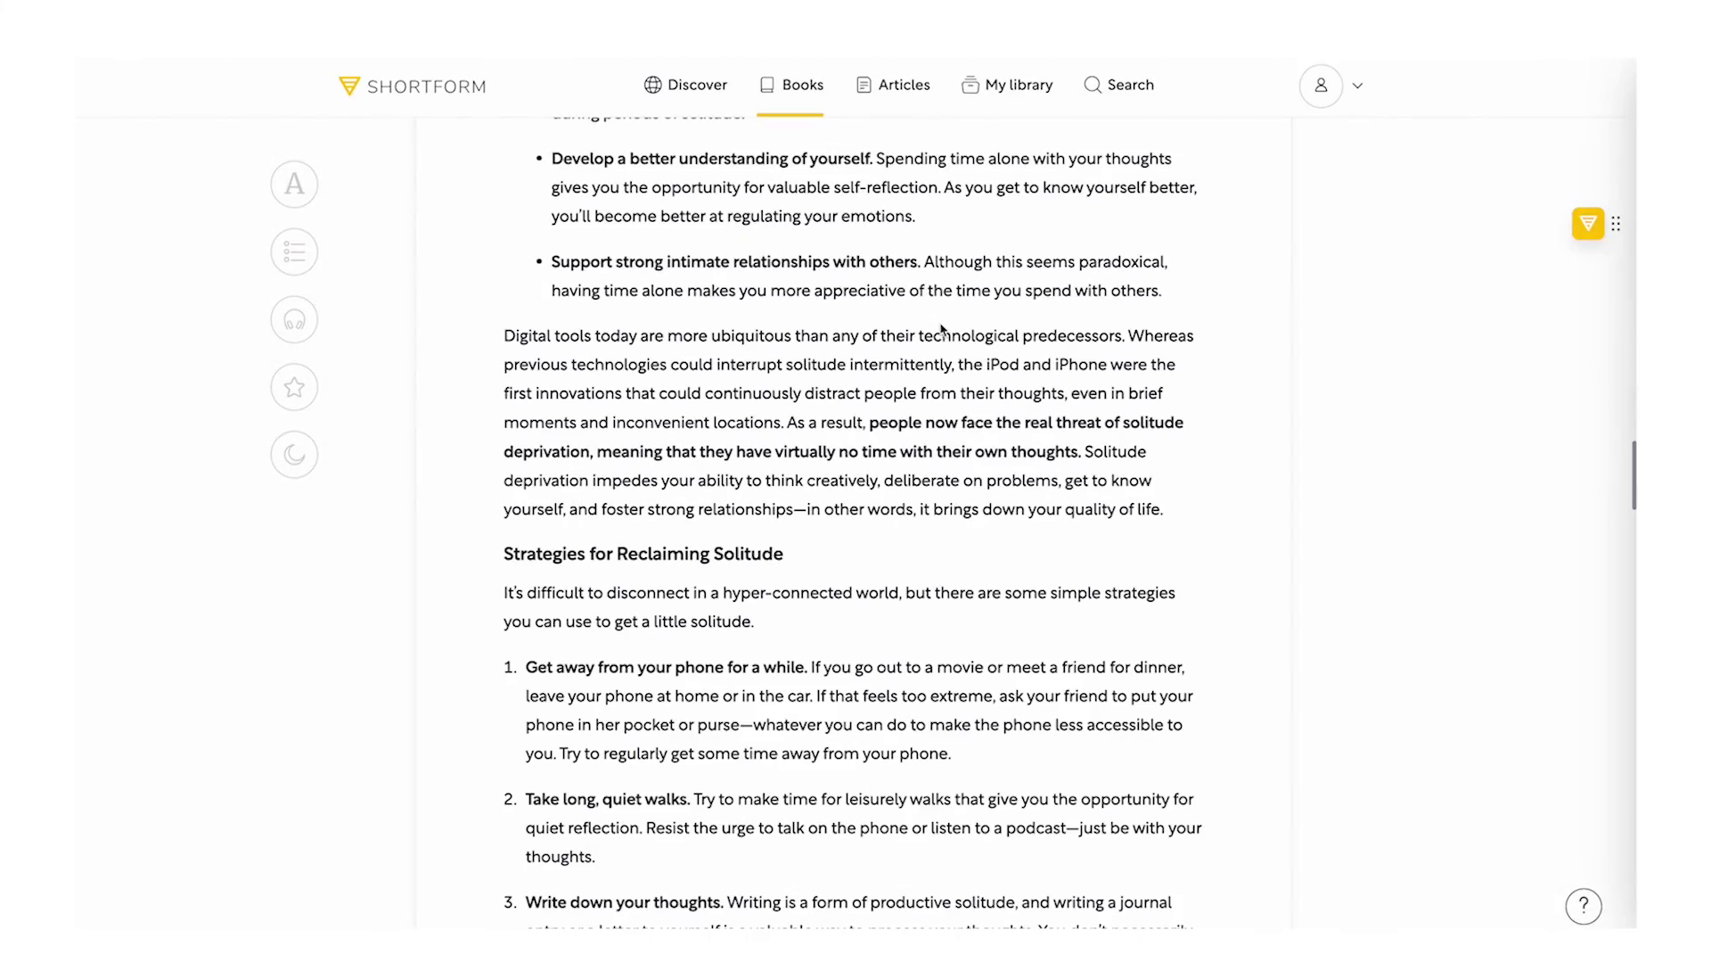
{"action": "scroll", "coordinate": [941, 330], "scroll_direction": "down", "scroll_amount": 18}
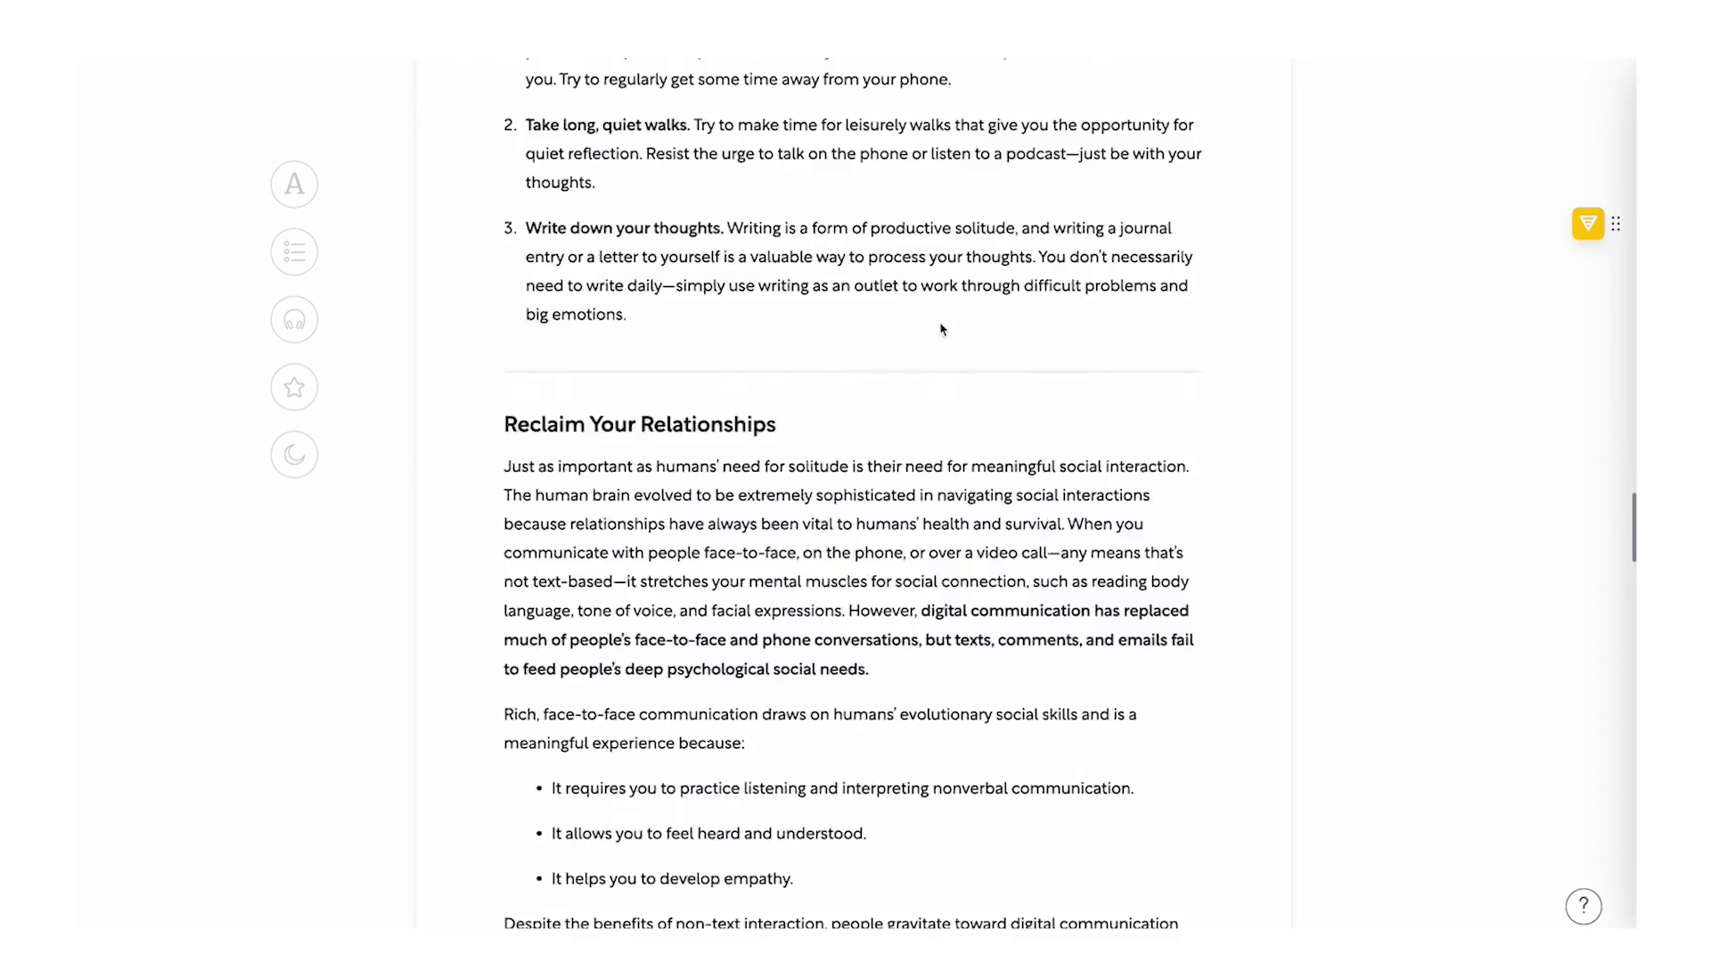
{"action": "scroll", "coordinate": [939, 336], "scroll_direction": "down", "scroll_amount": 6}
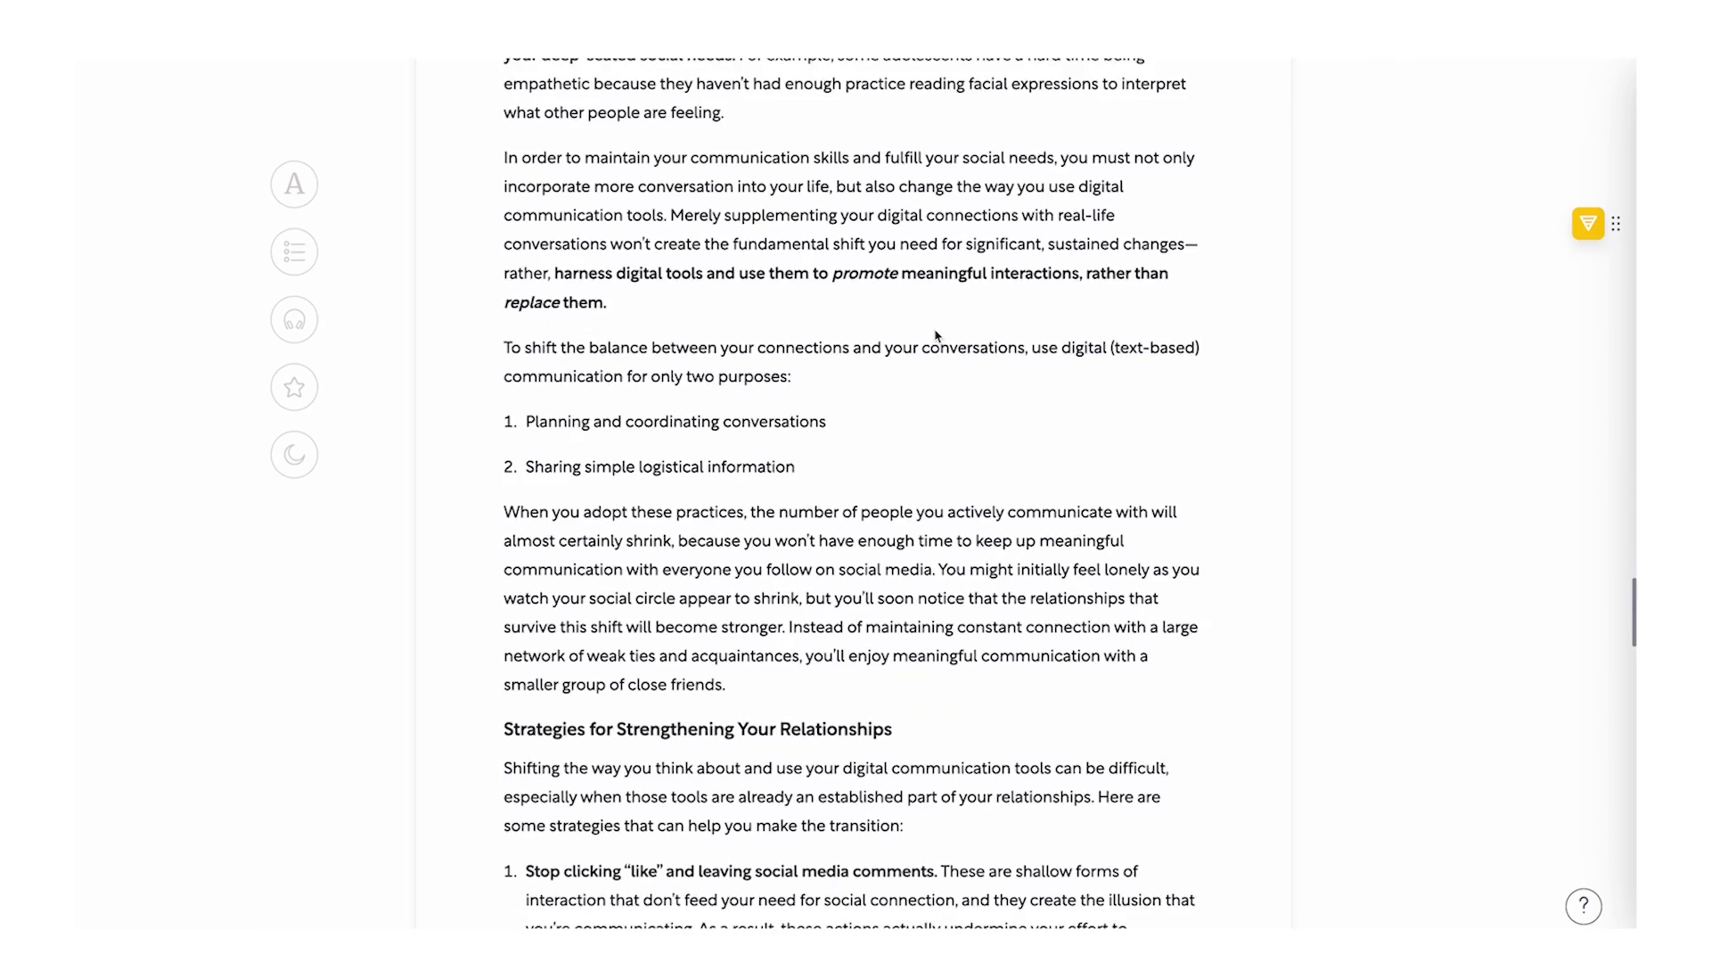
Step: Open Chapter 2, Digital Minimalism Hinges on a Philosophy of Tech Use, from the Full Book Guide and read through it
{"action": "left_click", "coordinate": [297, 254]}
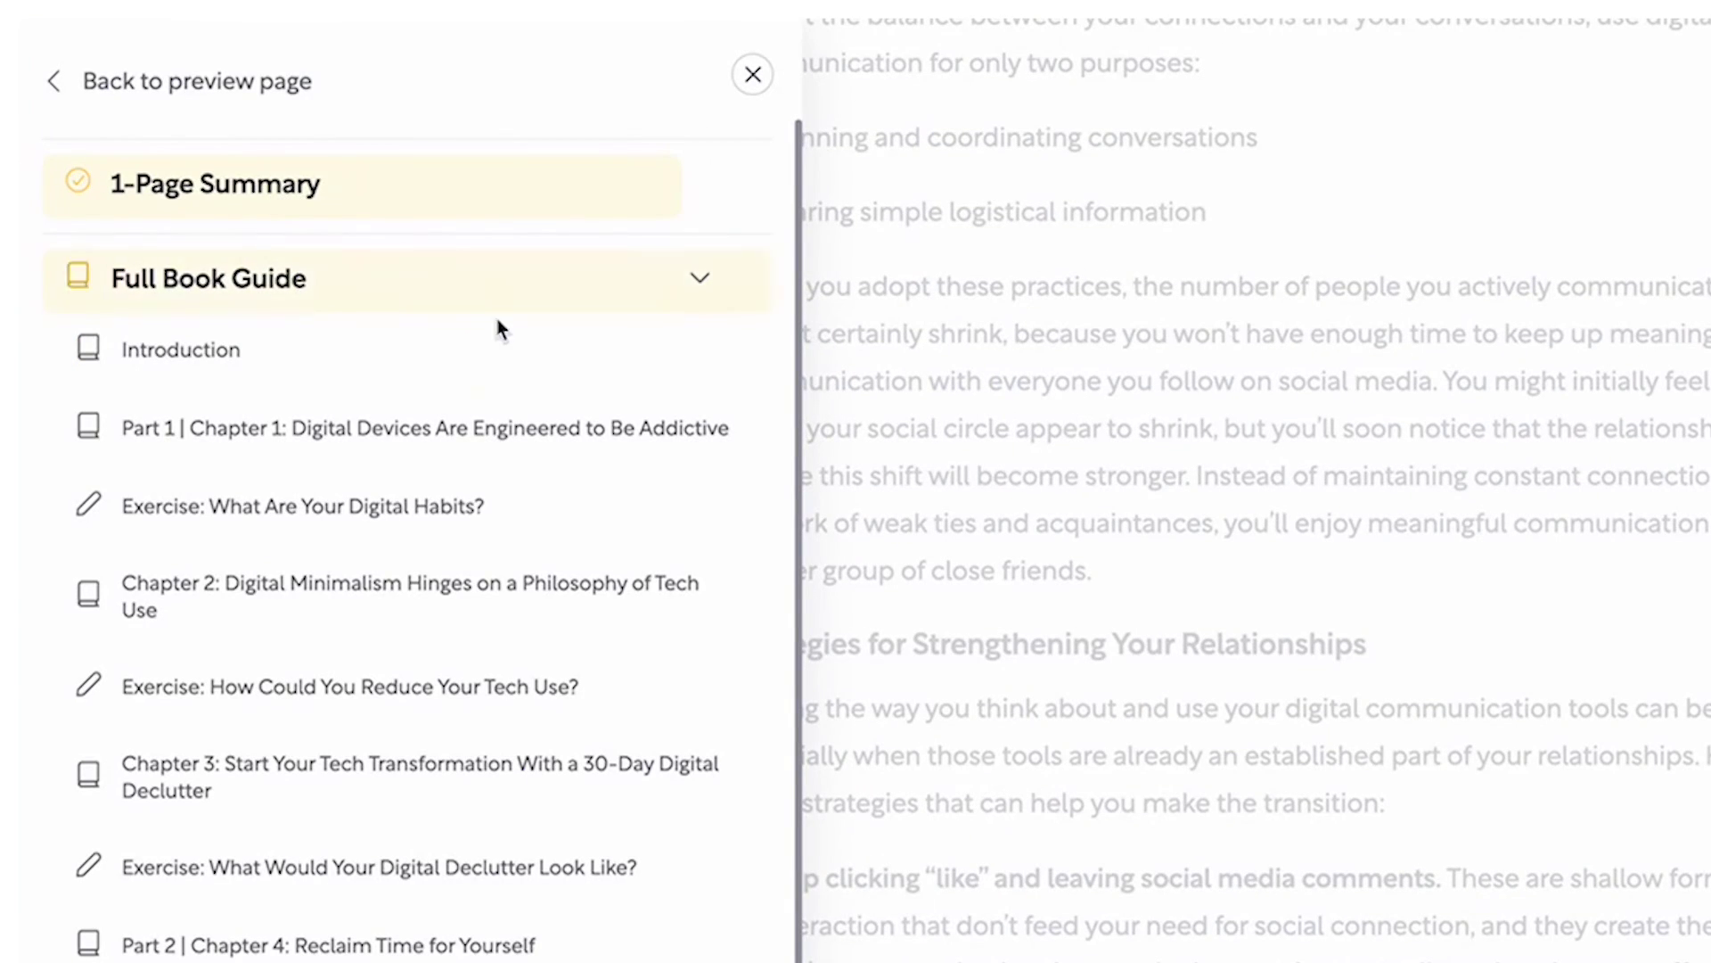
{"action": "left_click", "coordinate": [446, 595]}
{"action": "left_click", "coordinate": [1320, 481]}
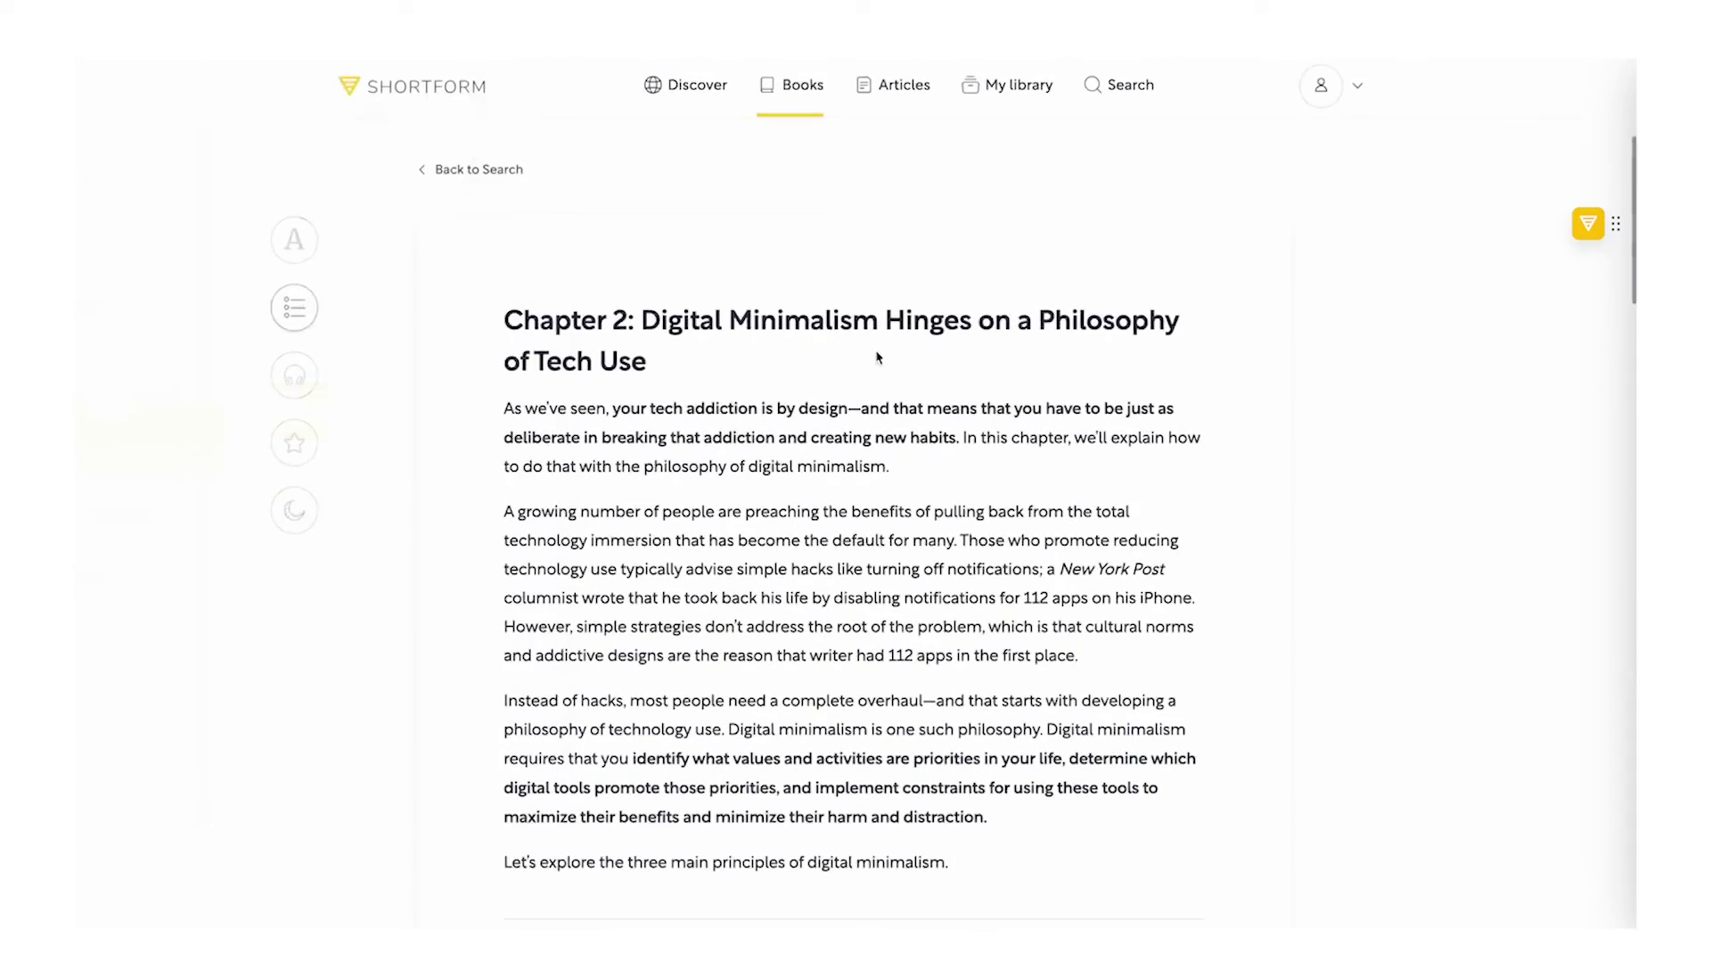
{"action": "scroll", "coordinate": [878, 357], "scroll_direction": "down", "scroll_amount": 20}
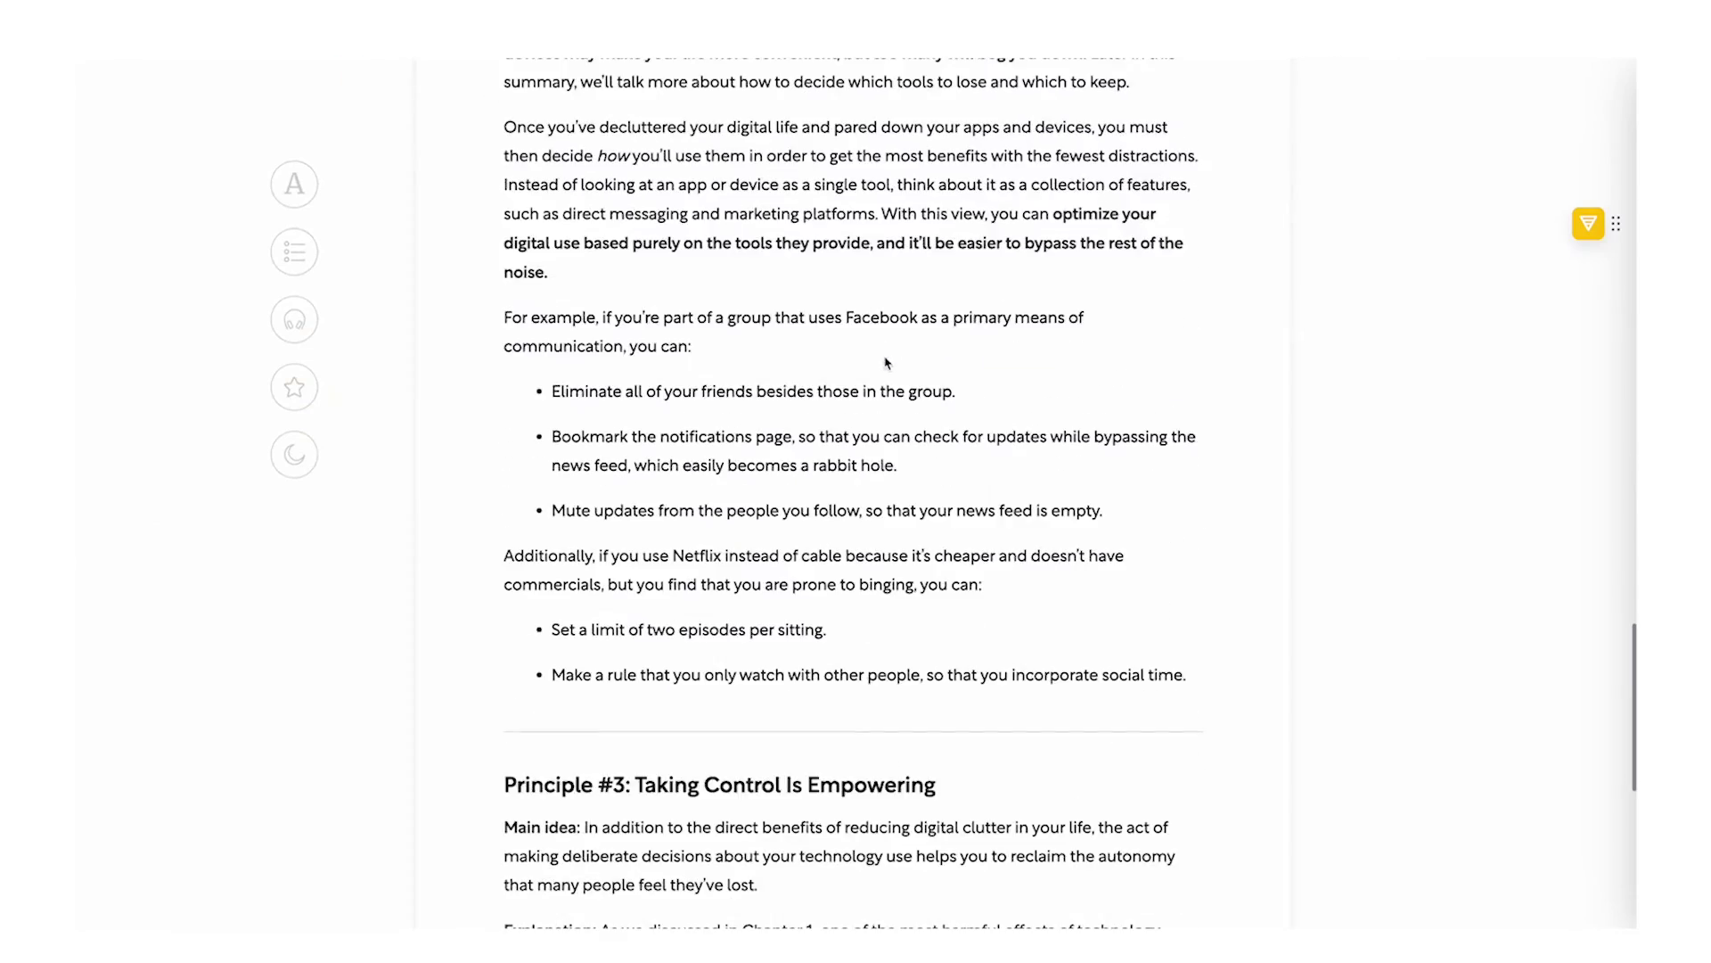
{"action": "key", "text": "Home"}
{"action": "scroll", "coordinate": [862, 360], "scroll_direction": "down", "scroll_amount": 12}
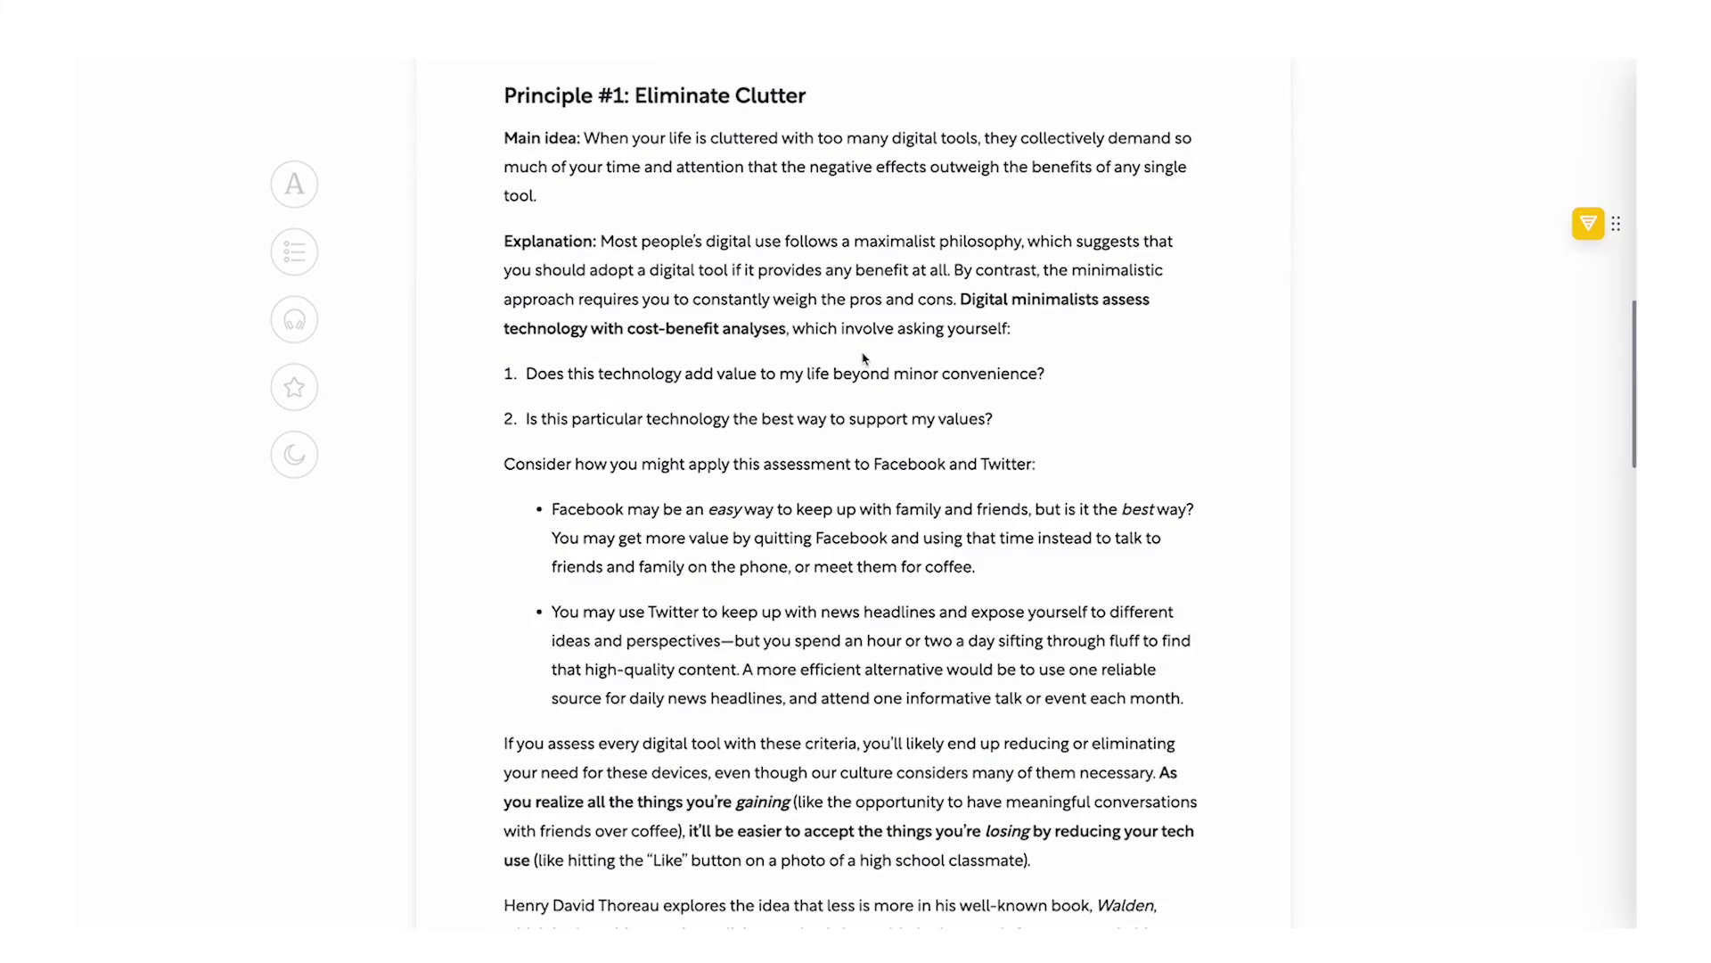
{"action": "scroll", "coordinate": [862, 360], "scroll_direction": "down", "scroll_amount": 3}
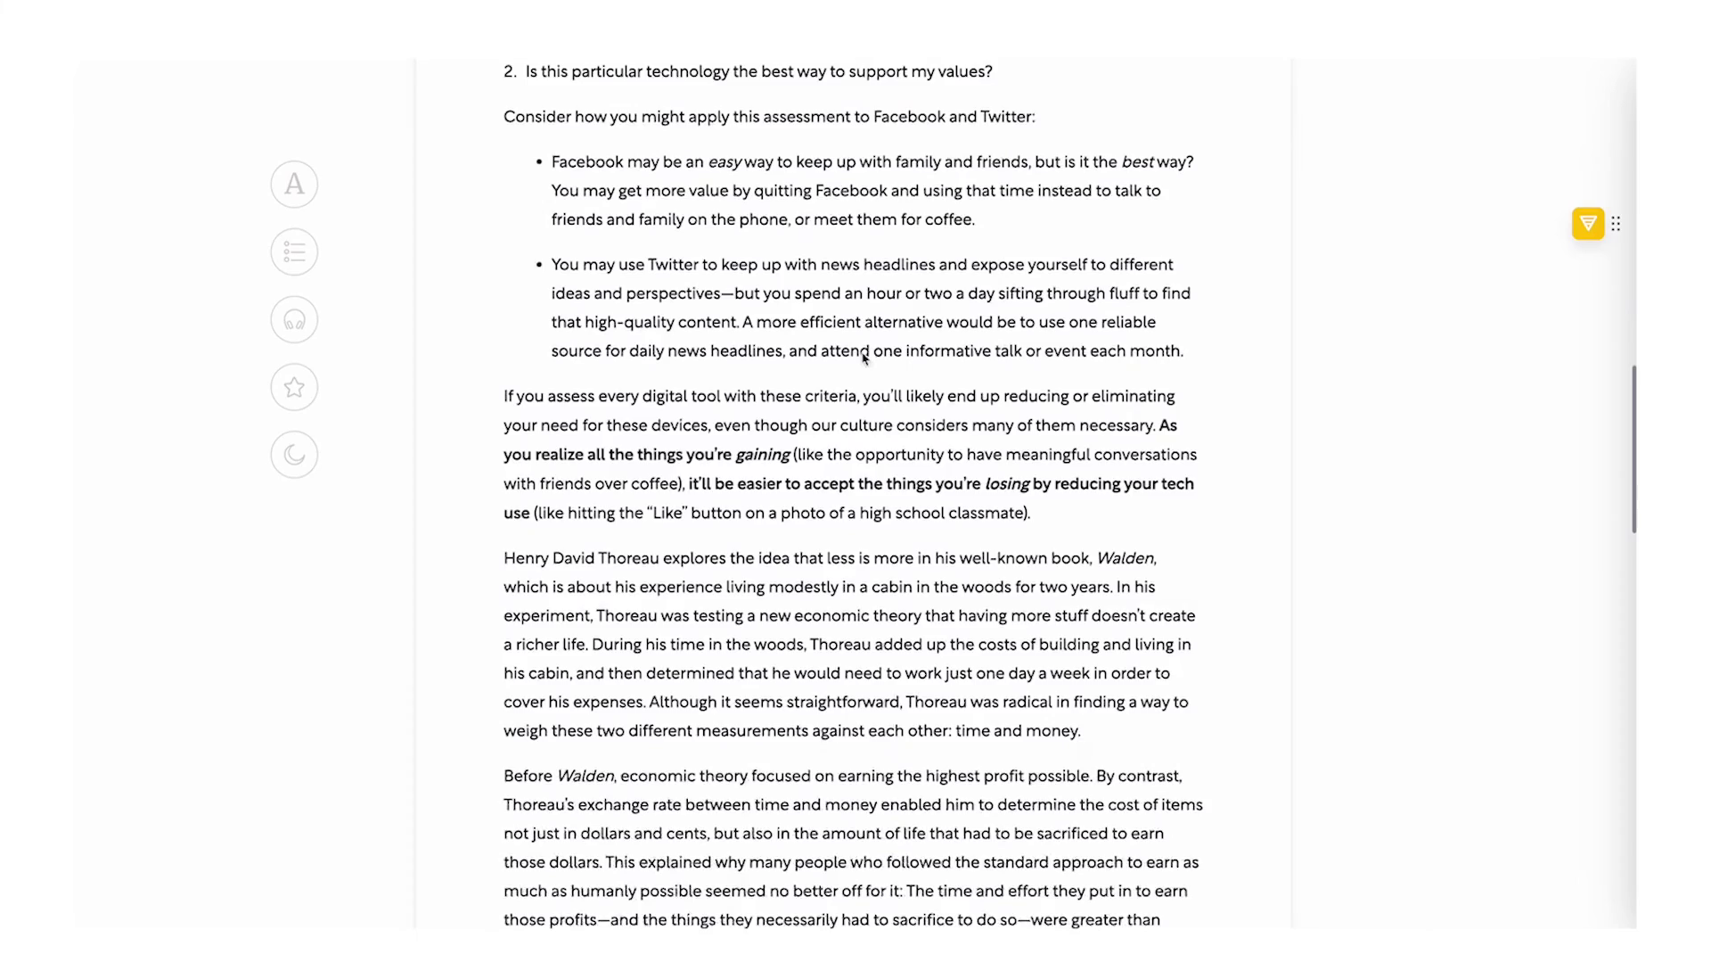
{"action": "key", "text": "Home"}
Step: Search Google for "digital minimalism cover" and copy the image address of the book cover
{"action": "left_click_drag", "start_coordinate": [390, 176], "coordinate": [784, 175]}
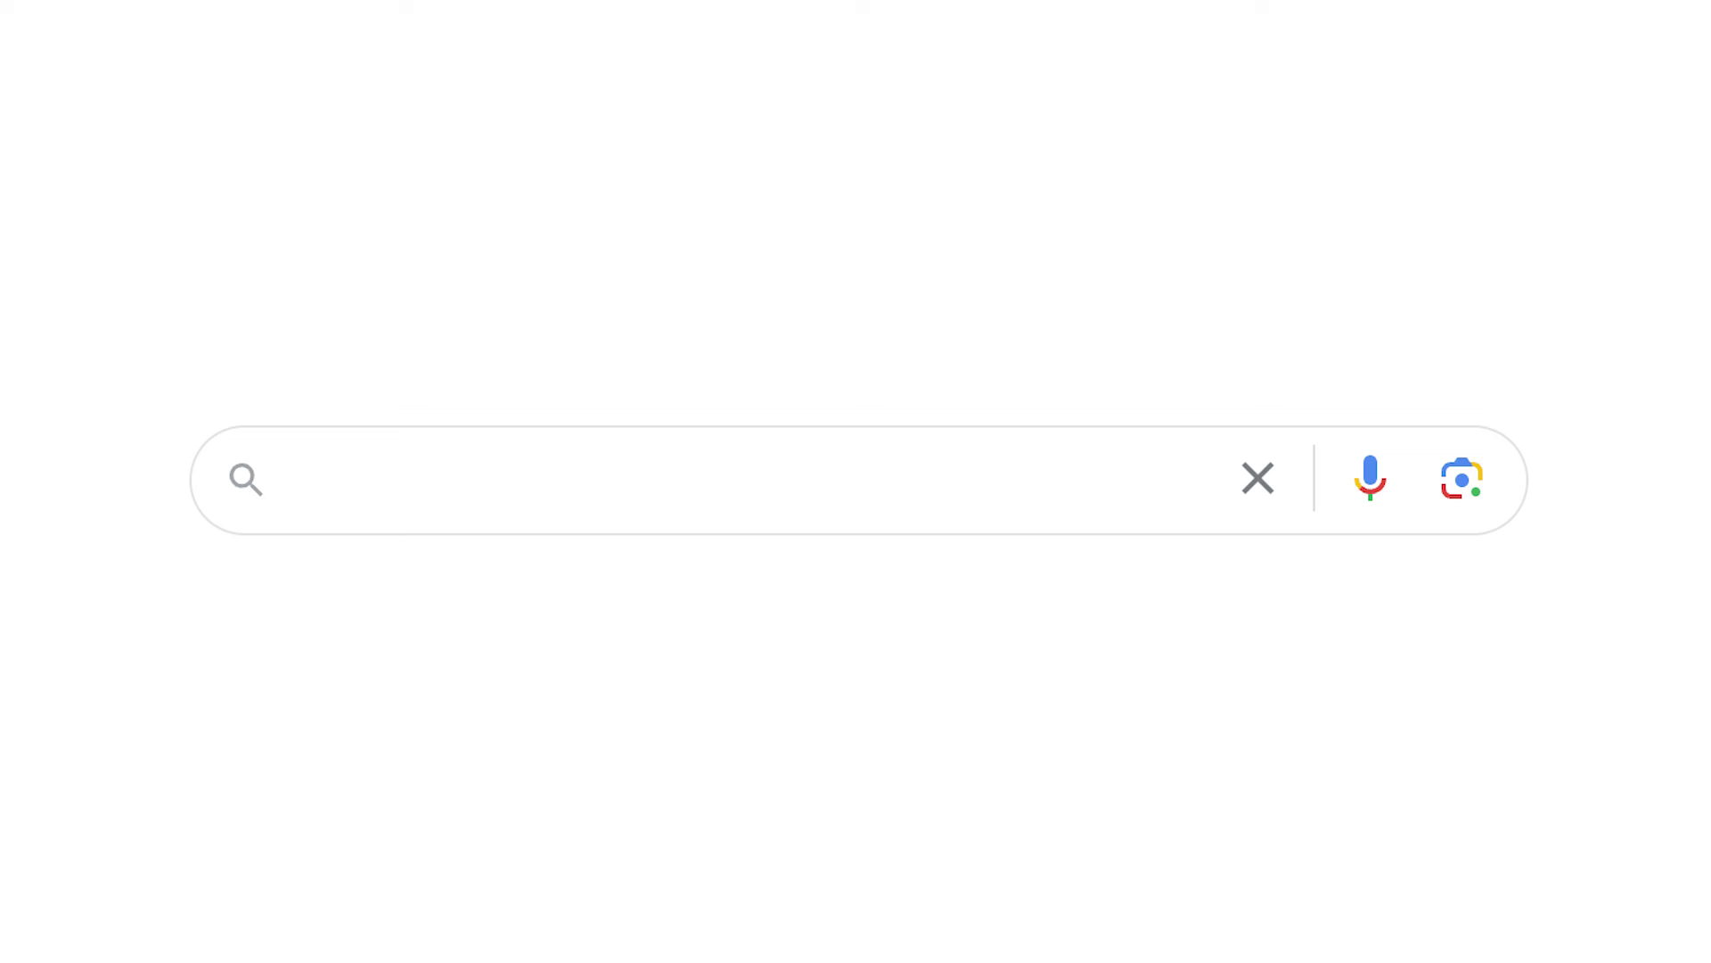
{"action": "type", "text": "digital minimalism cover"}
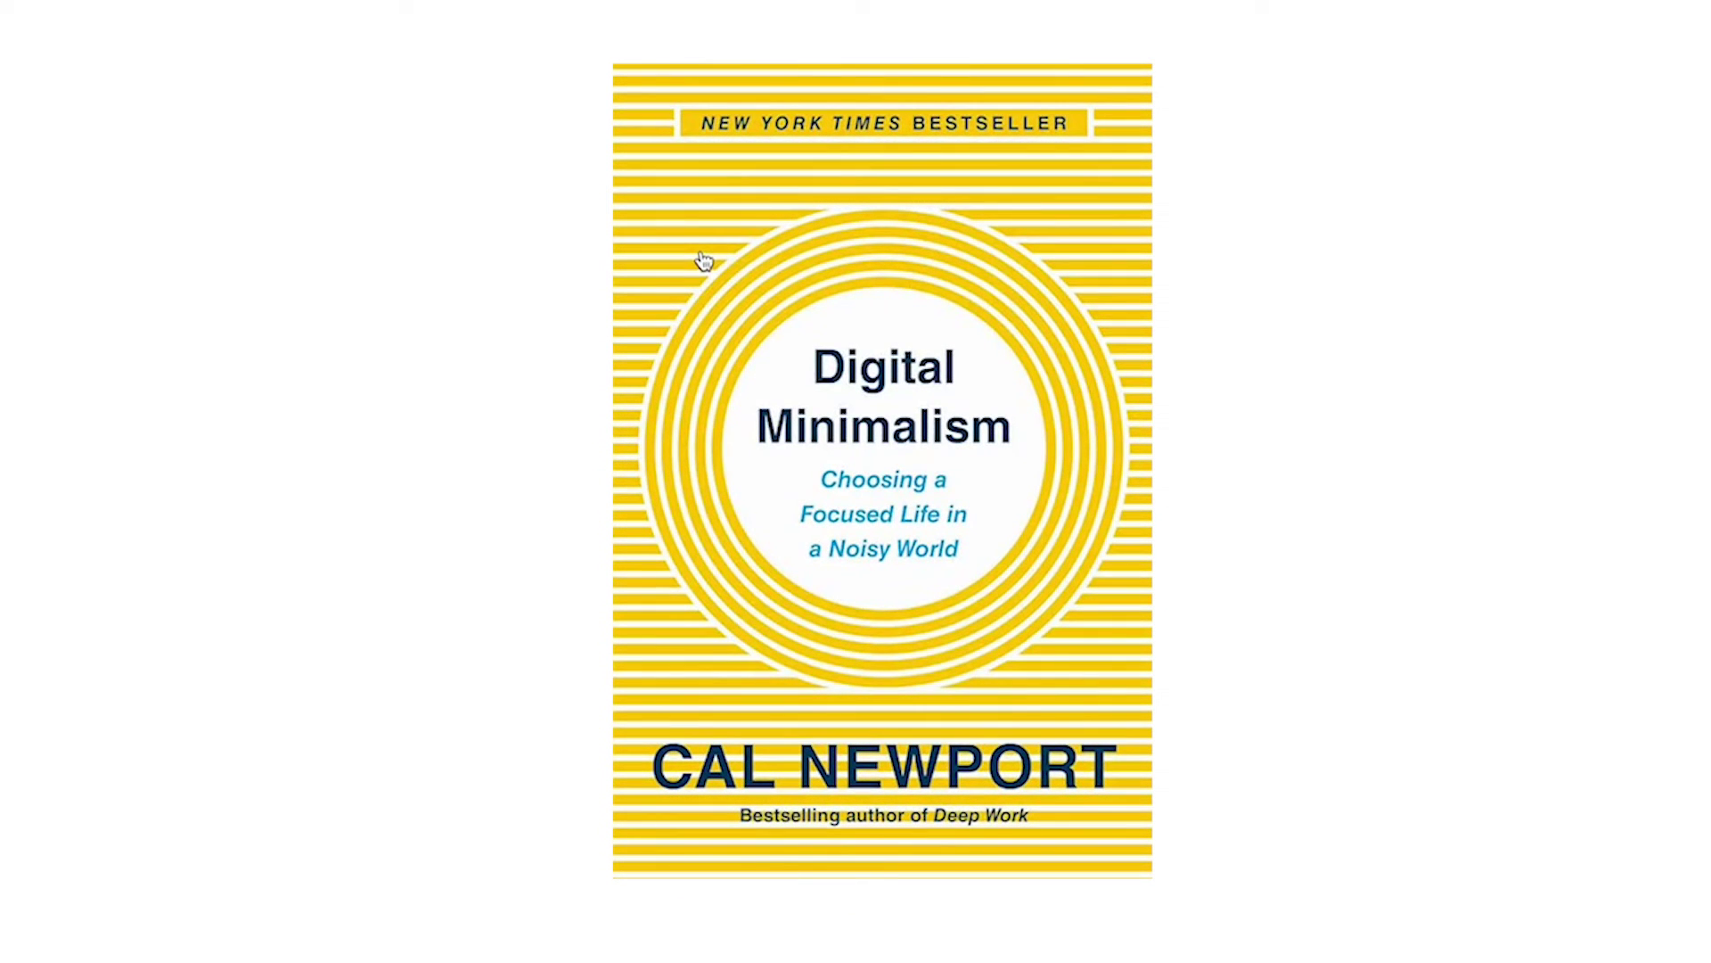
{"action": "right_click", "coordinate": [703, 258]}
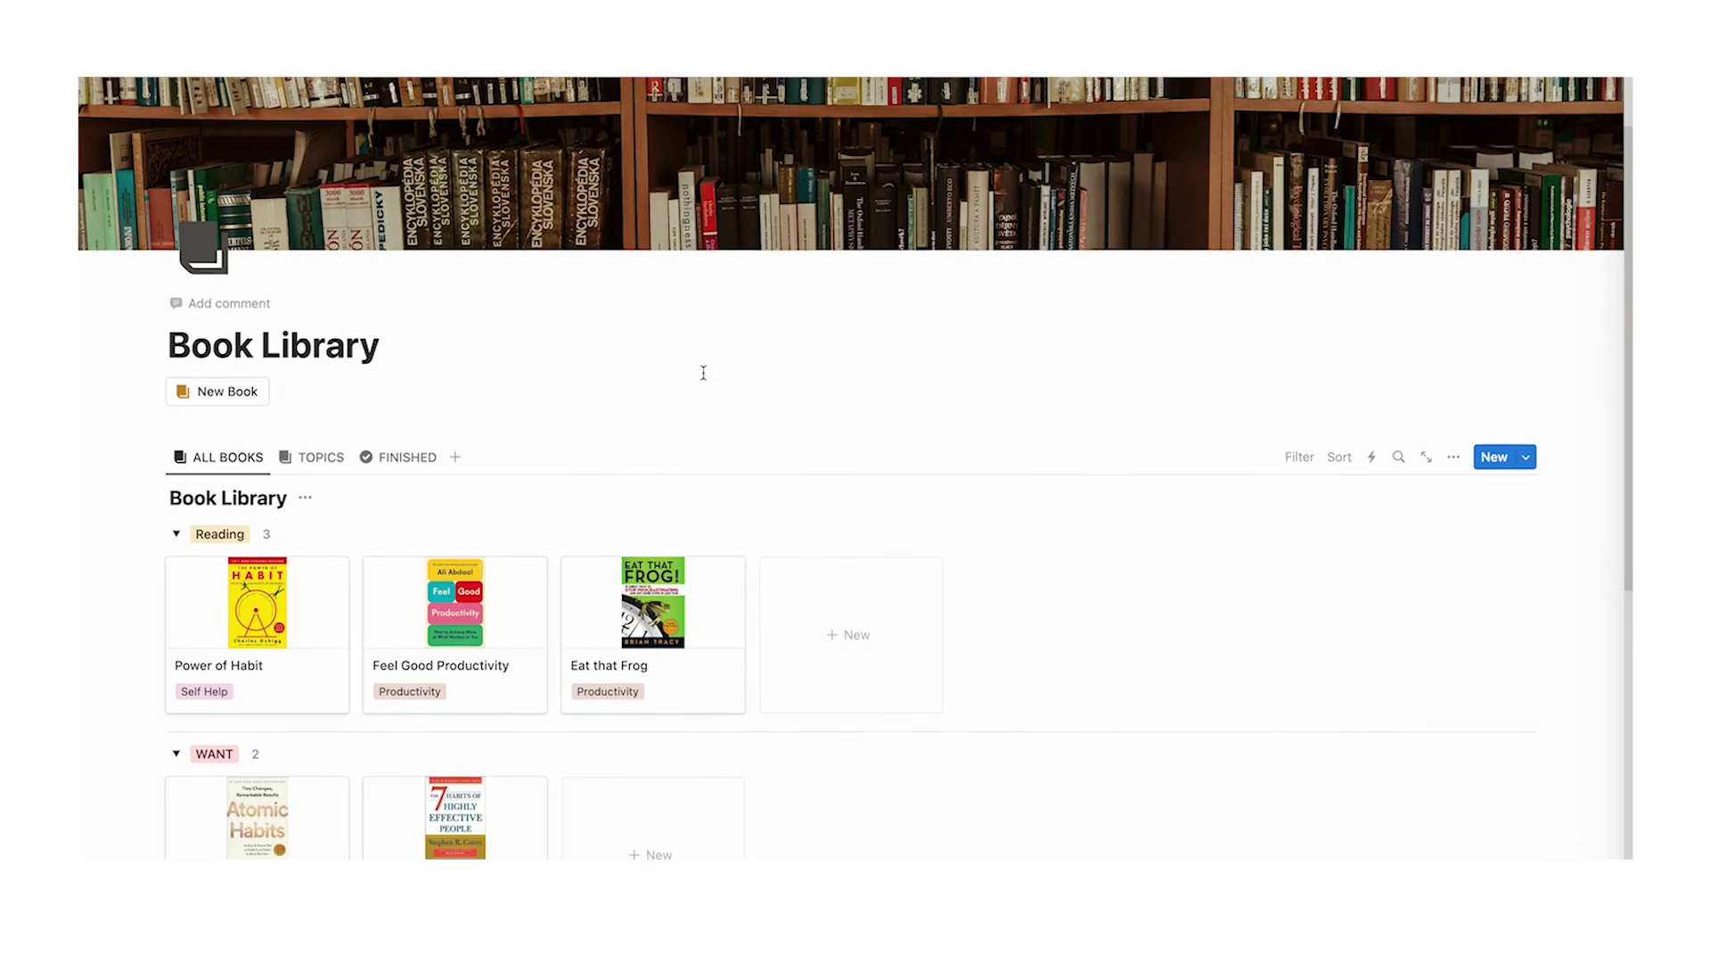
Step: Switch to Notion's Book Library and create a new book titled Digital Minimalism with Cal Newport as author
{"action": "scroll", "coordinate": [703, 371], "scroll_direction": "down", "scroll_amount": 2}
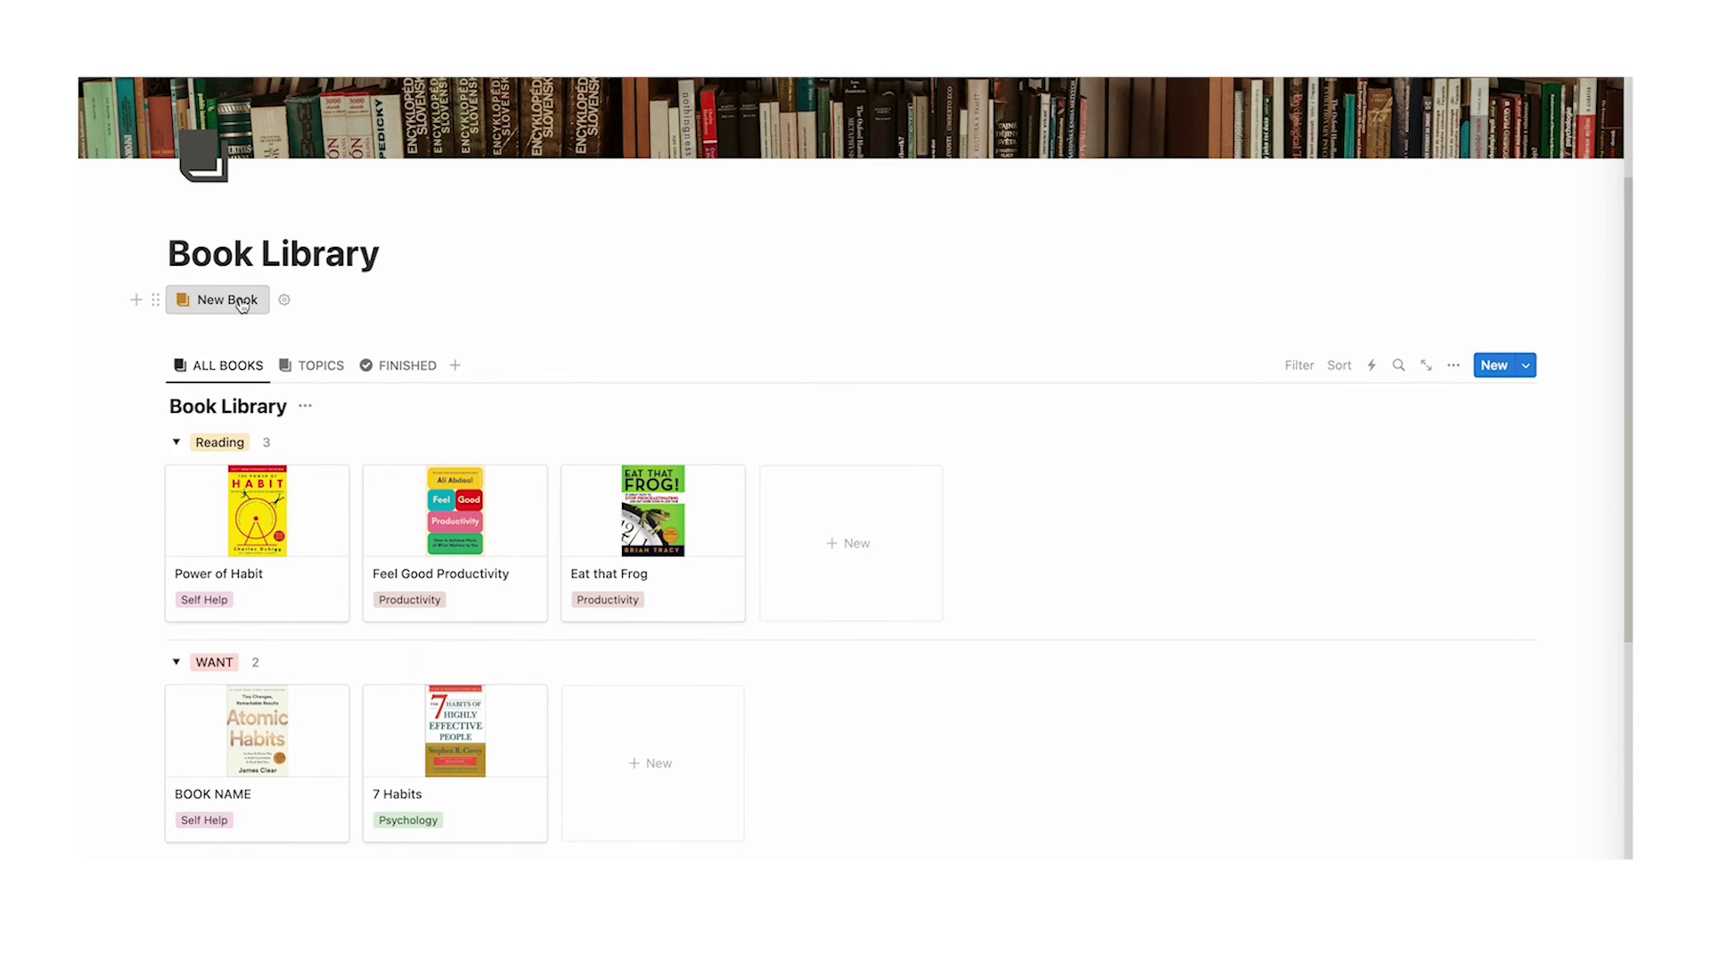
{"action": "left_click", "coordinate": [241, 304]}
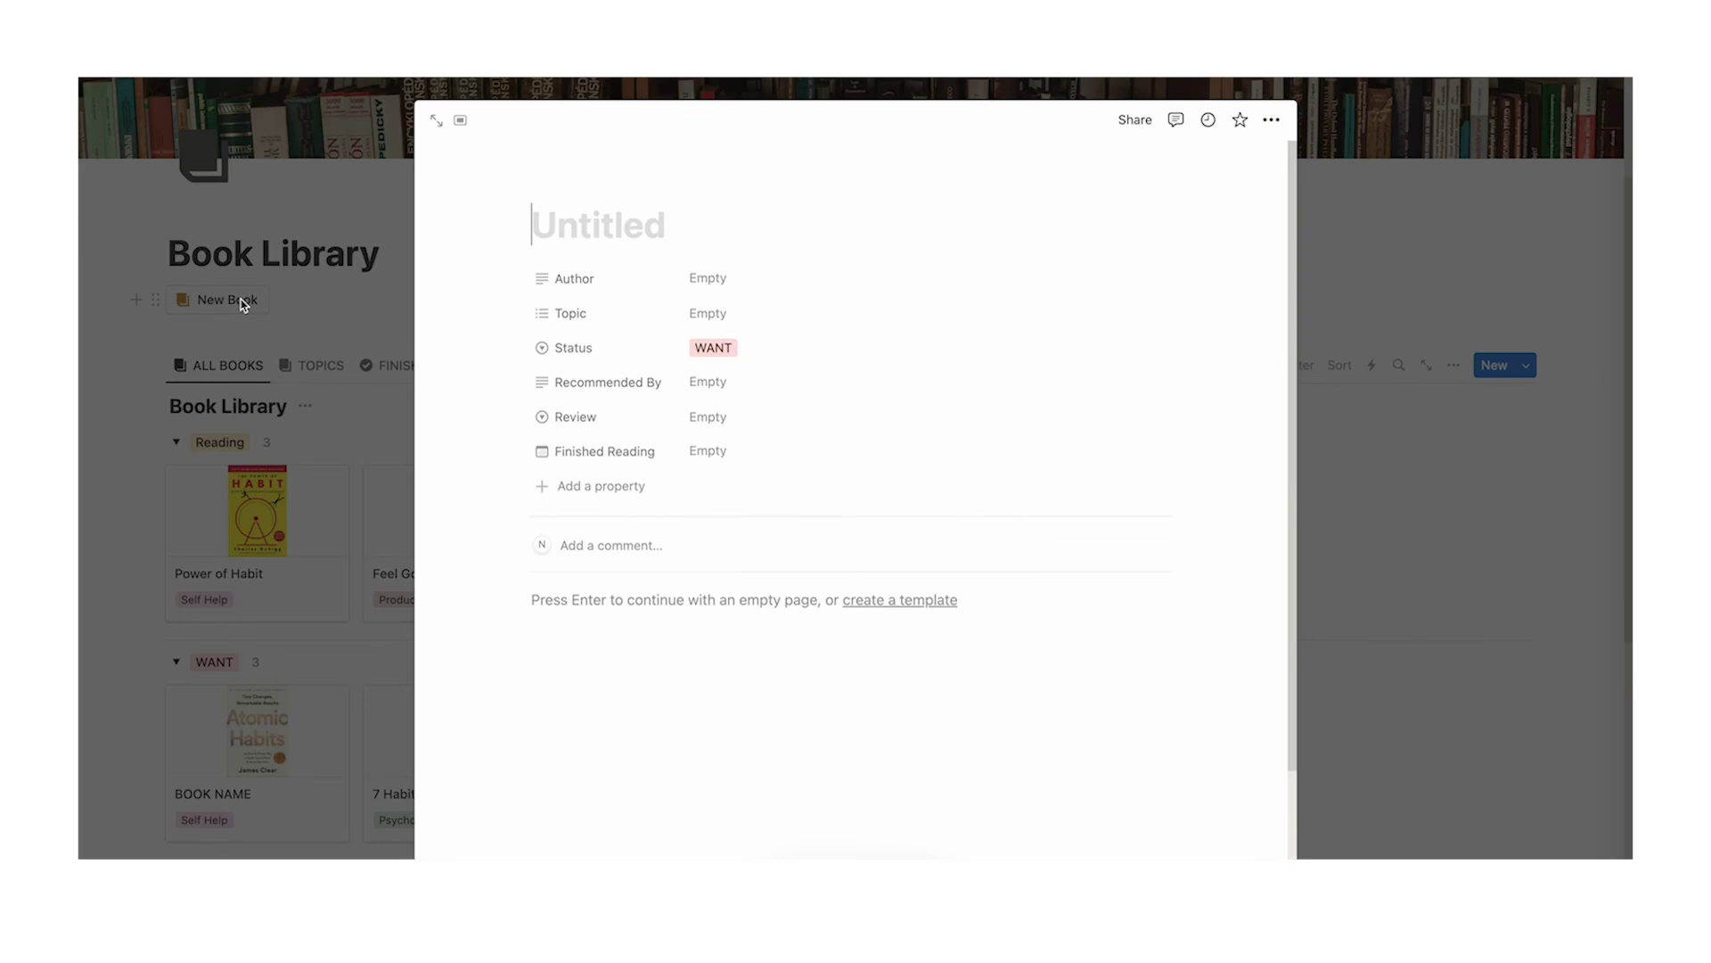
{"action": "type", "text": "Digital Minimalism"}
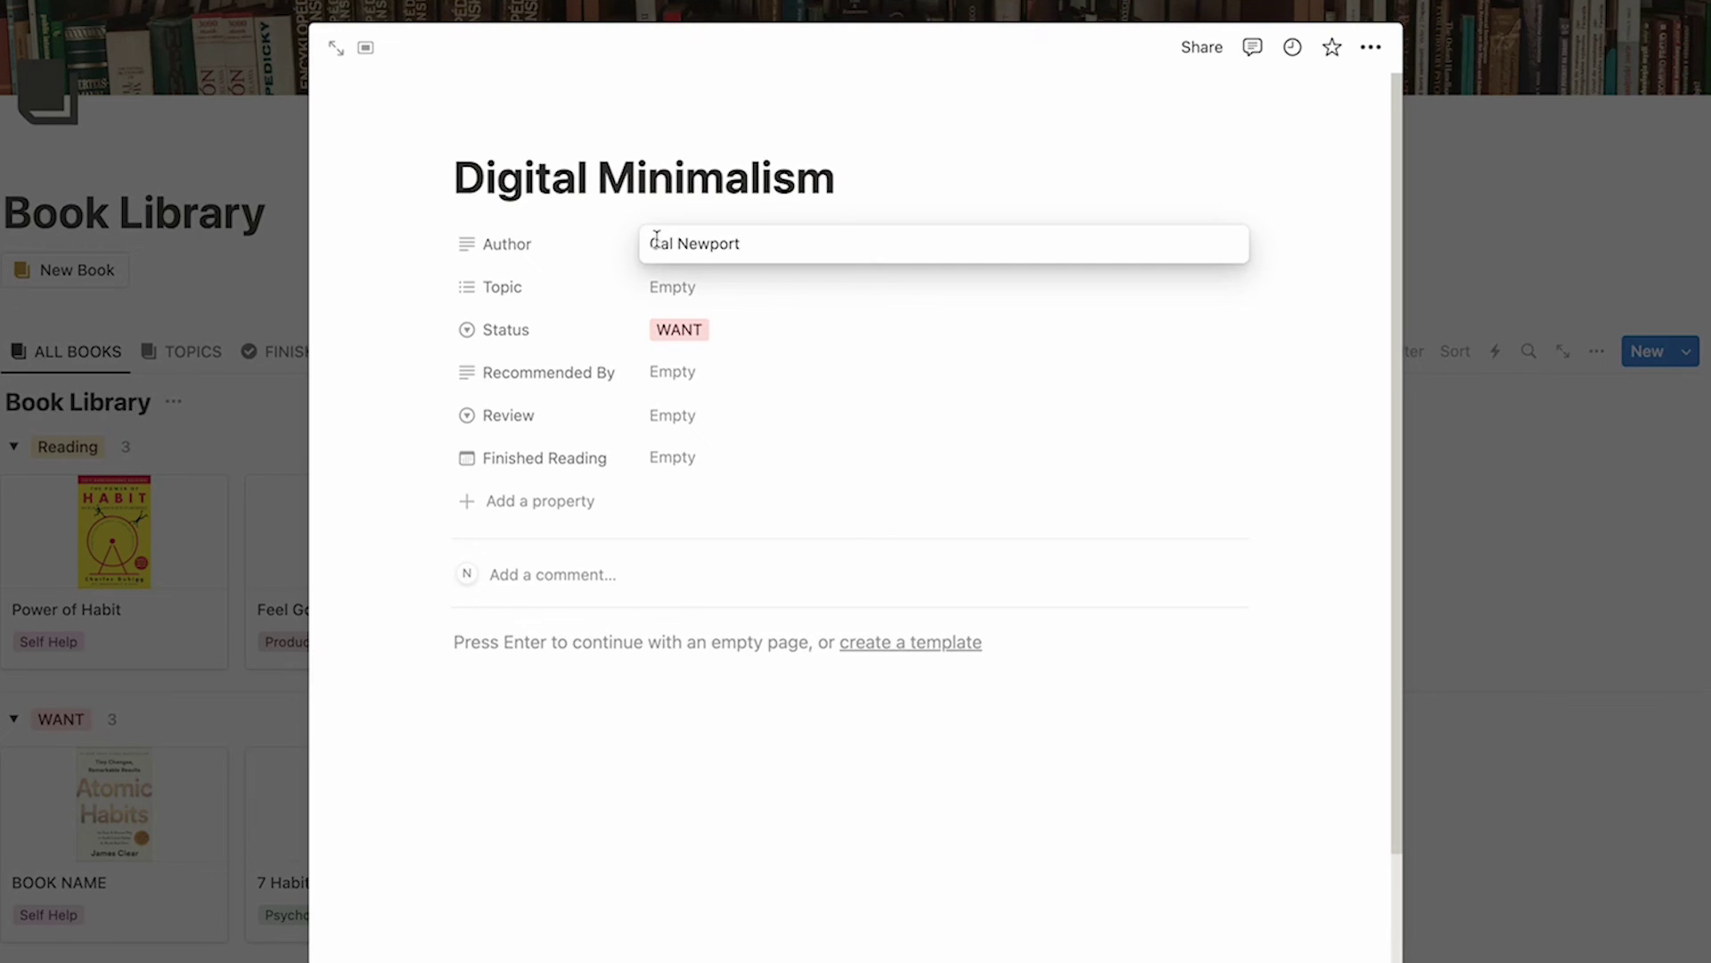
Step: Set the book's Topic to Self Help and its Recommended By property to EVERYONE
{"action": "left_click", "coordinate": [689, 288]}
{"action": "left_click", "coordinate": [724, 393]}
{"action": "left_click", "coordinate": [463, 357]}
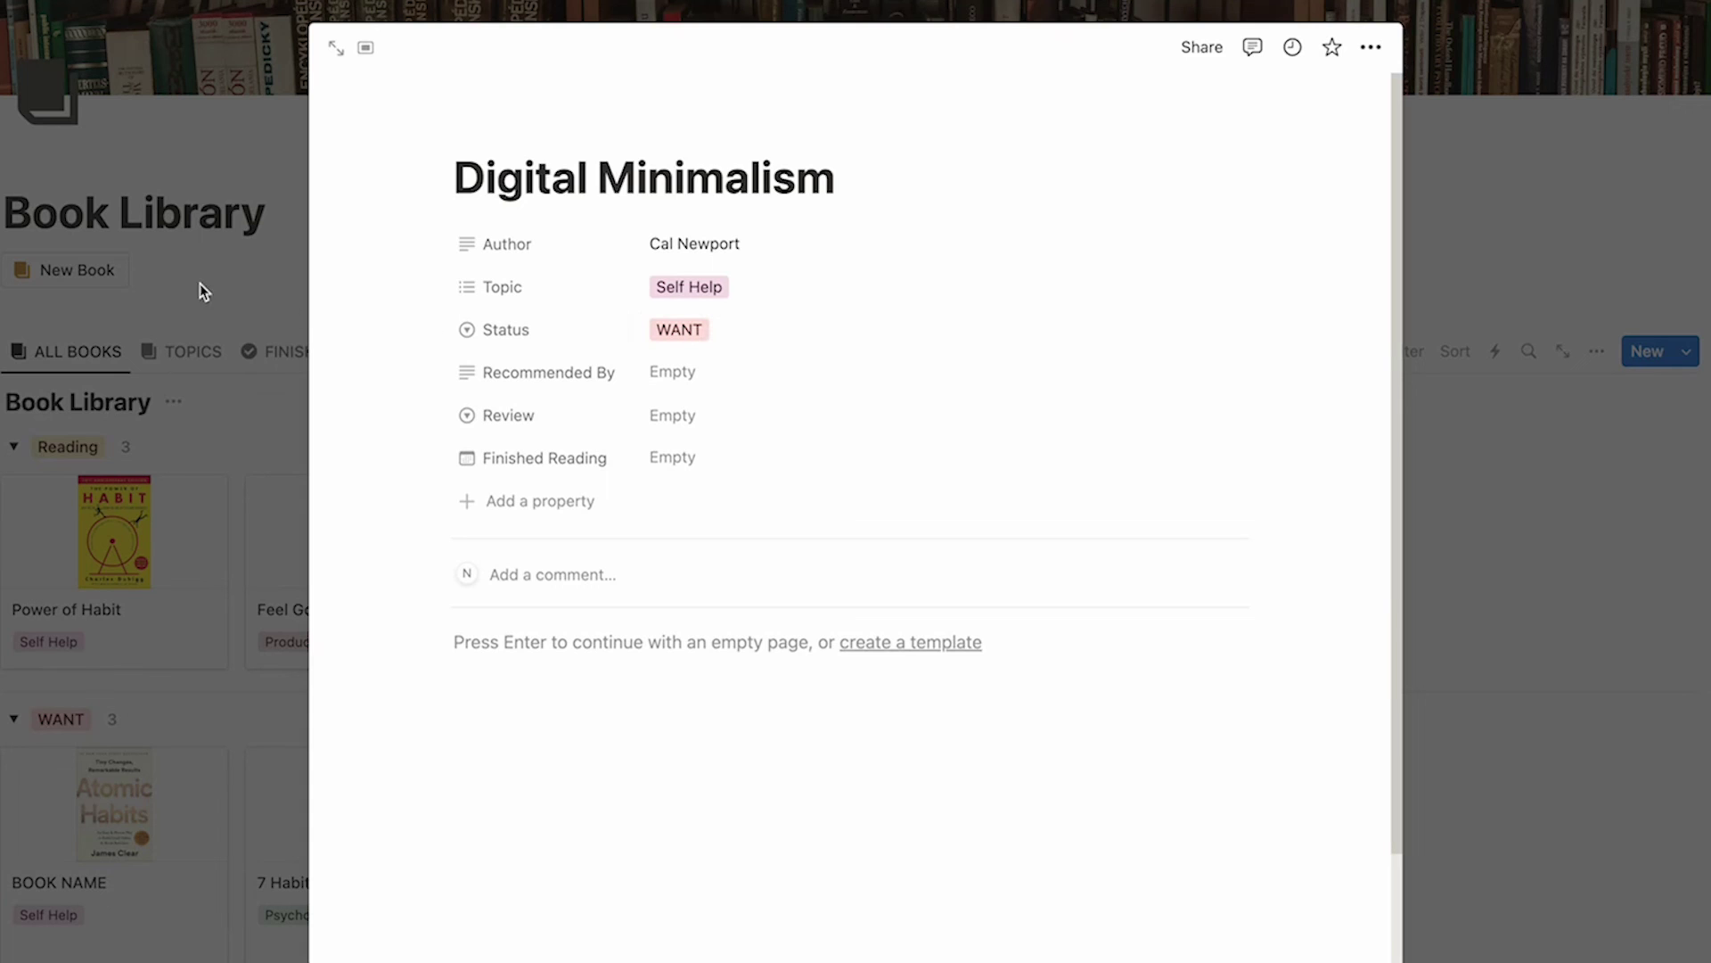
{"action": "left_click", "coordinate": [679, 371]}
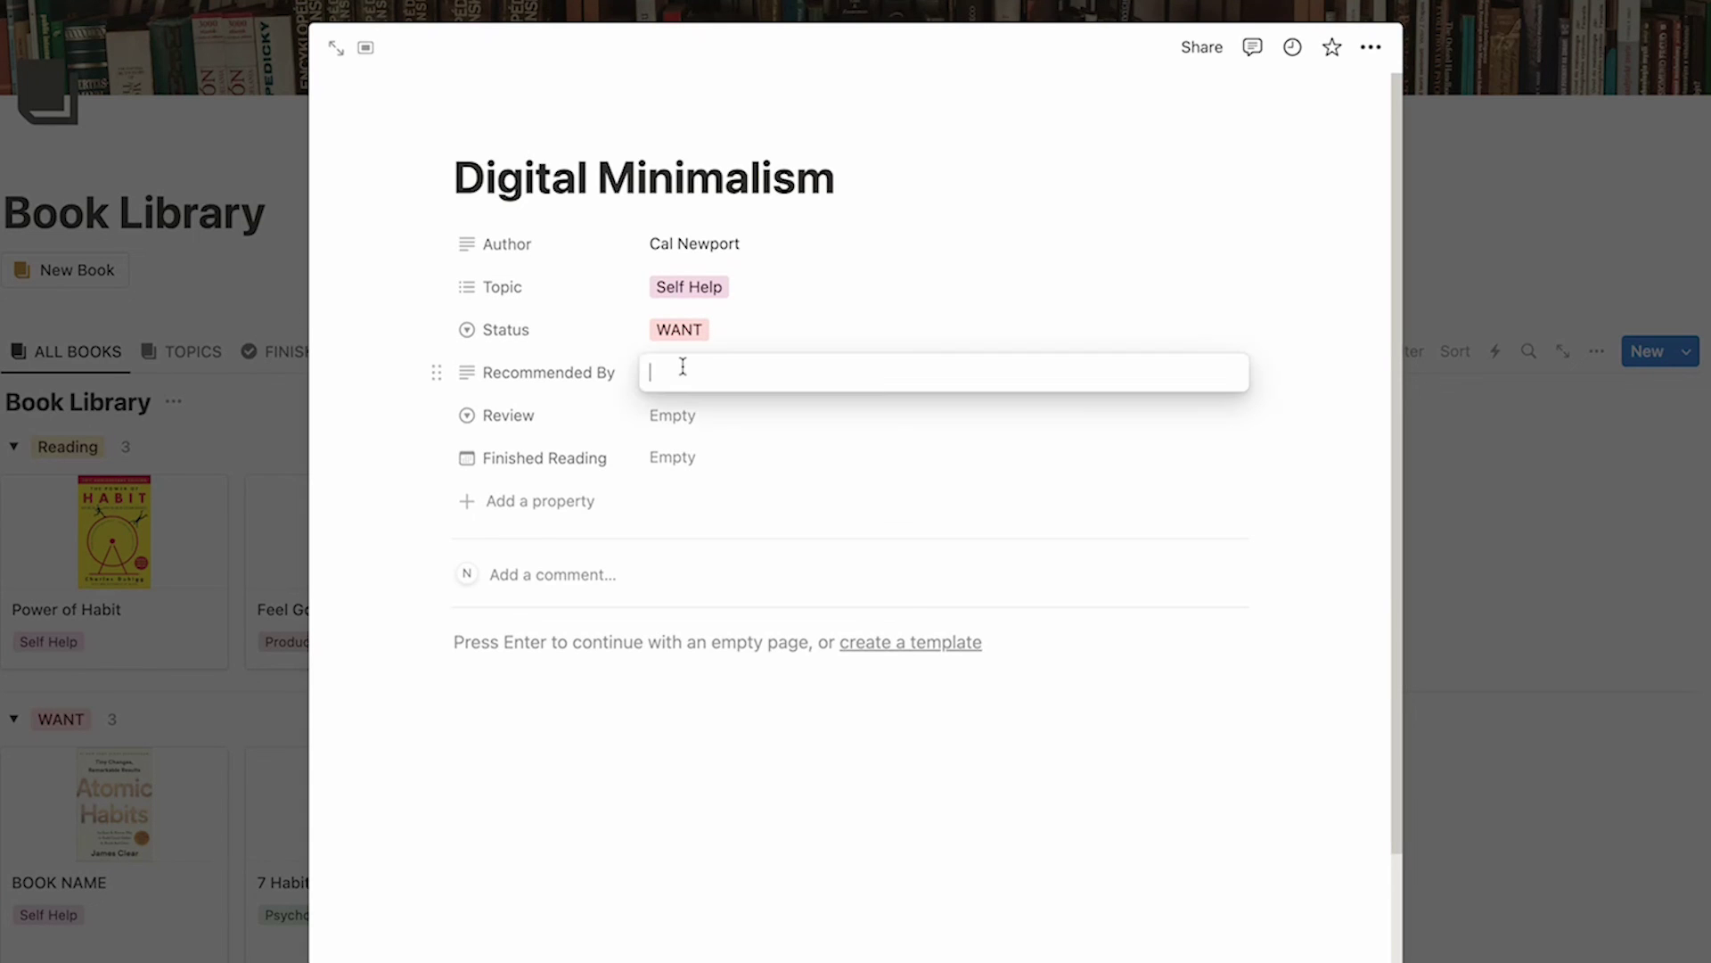
{"action": "type", "text": "EVERYONE"}
{"action": "key", "text": "Return"}
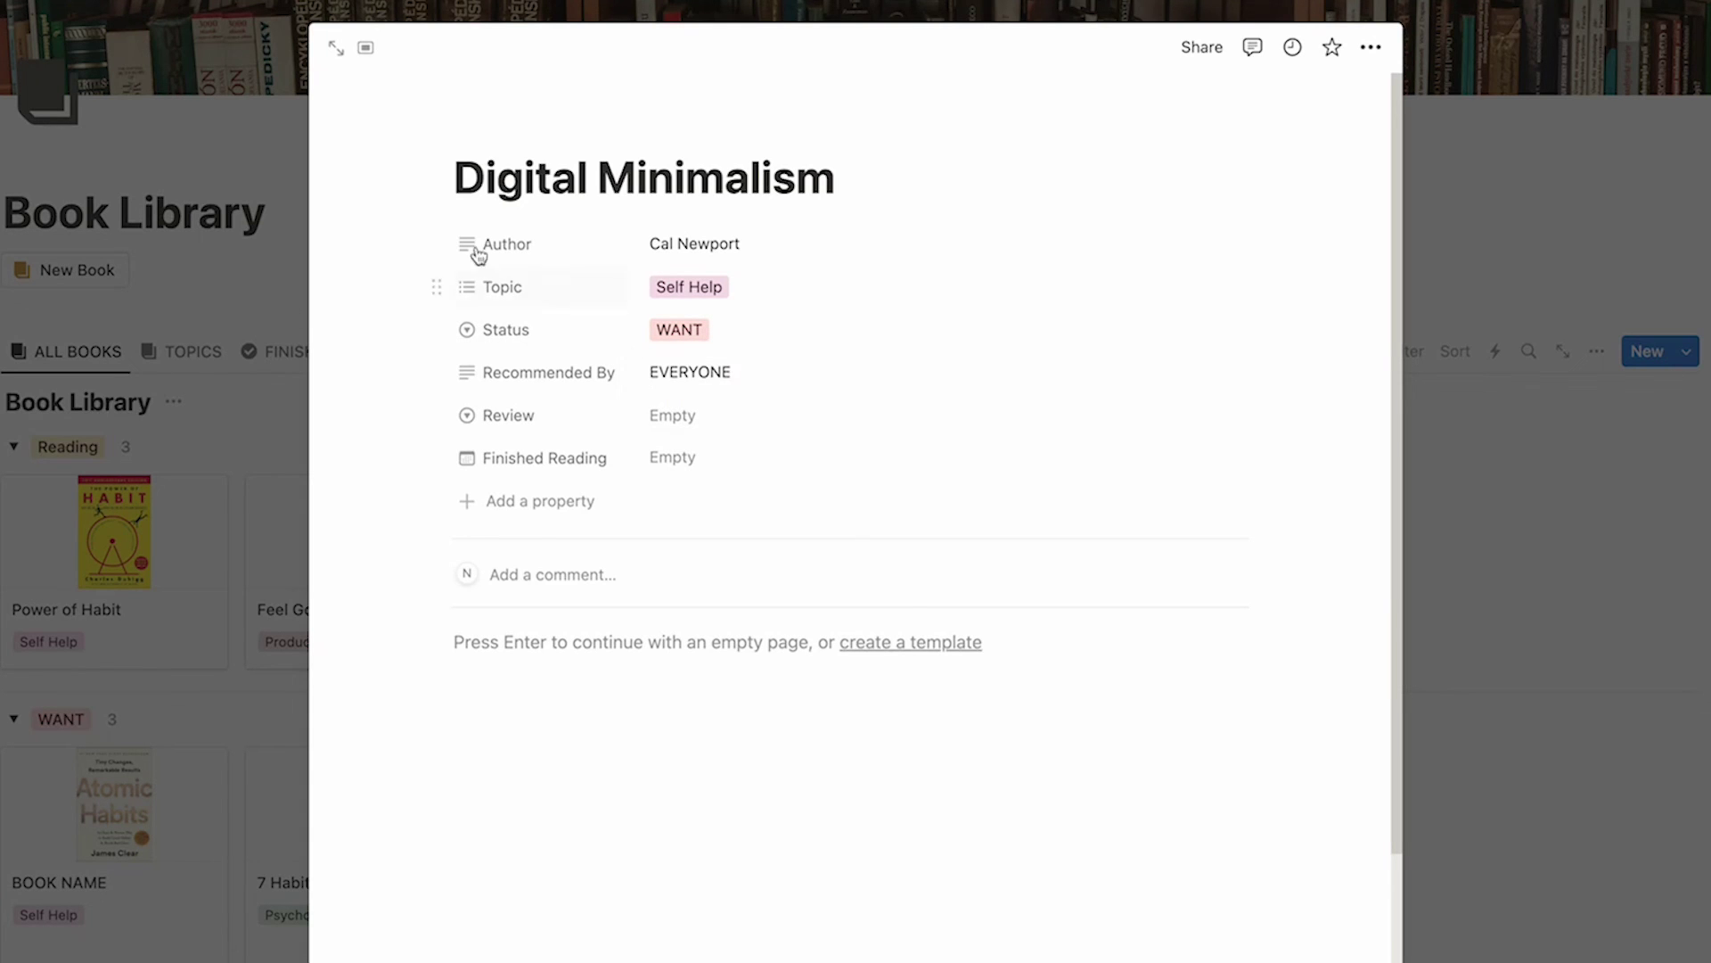
Step: Add a page cover to Digital Minimalism from the copied image link and close the book page
{"action": "left_click", "coordinate": [596, 132]}
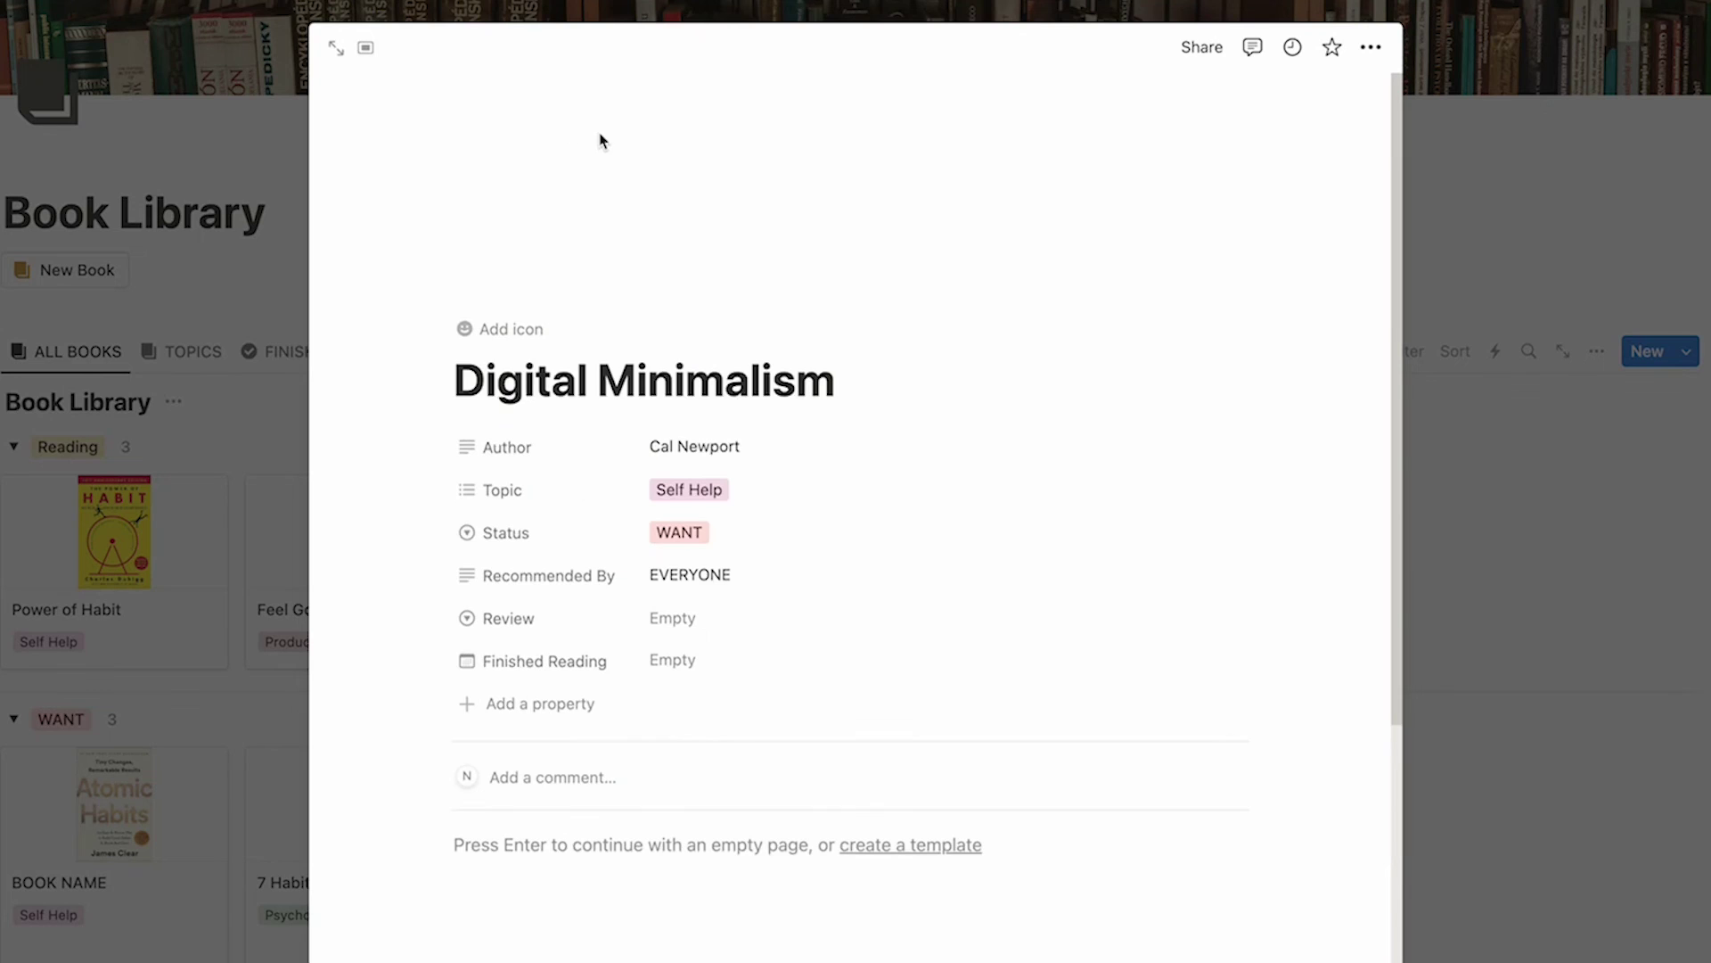
{"action": "left_click", "coordinate": [1041, 104]}
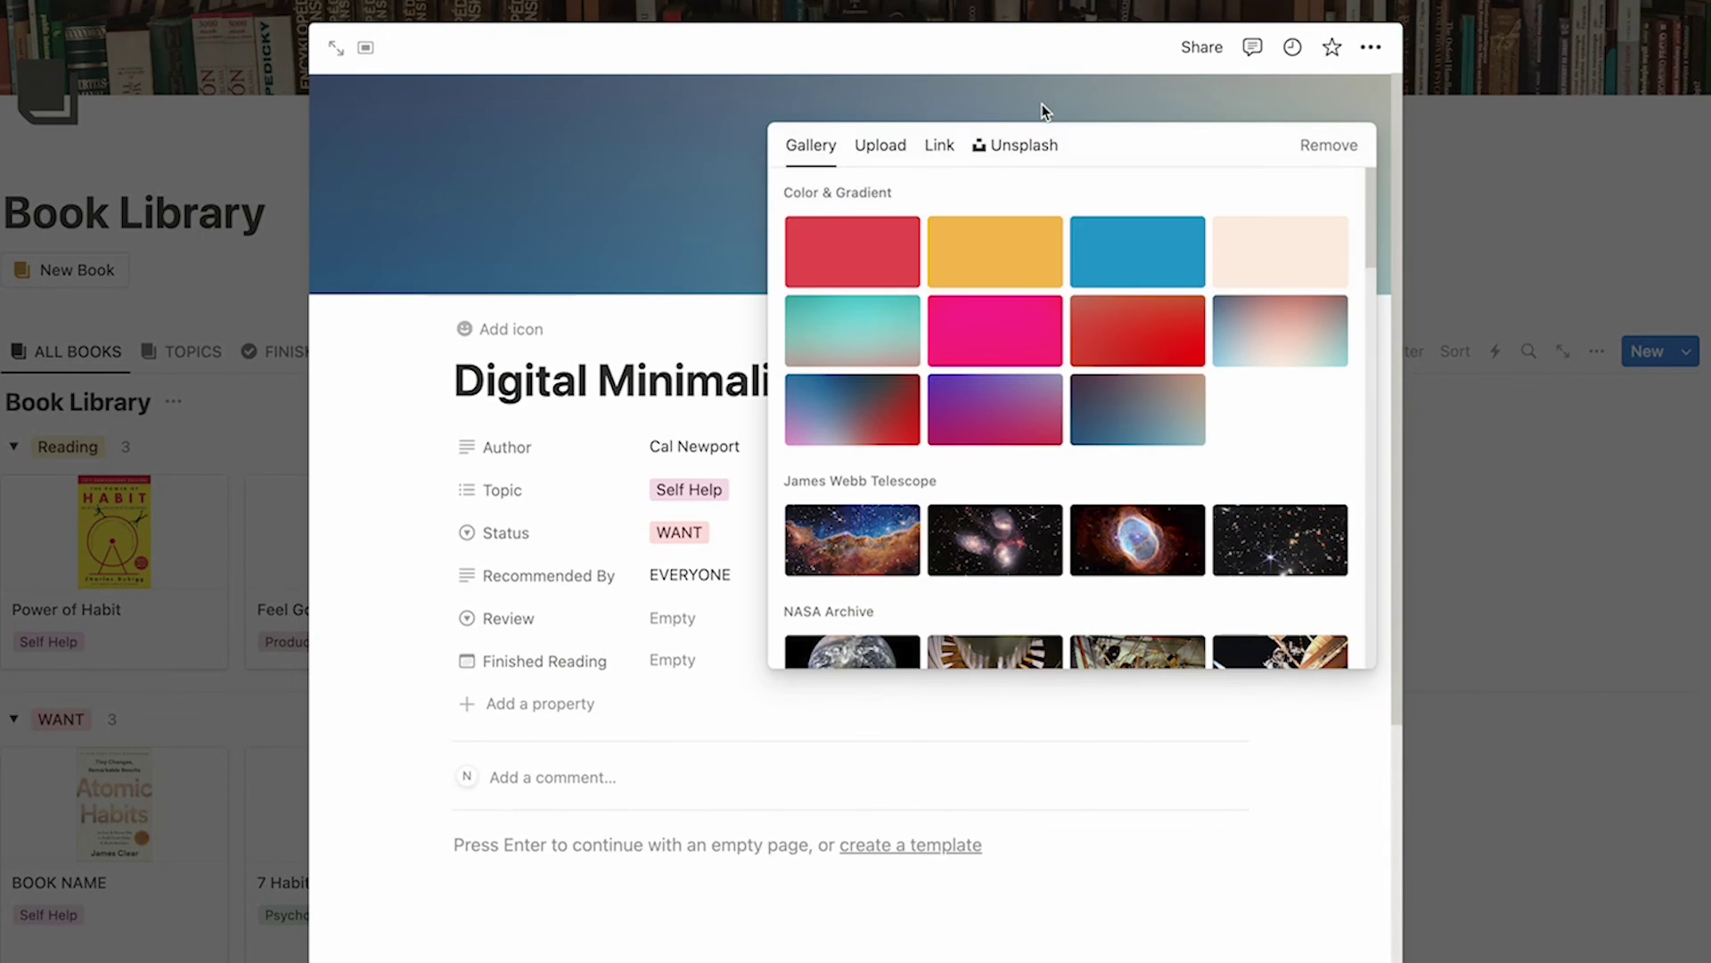
{"action": "left_click", "coordinate": [941, 147]}
{"action": "key", "text": "super+v"}
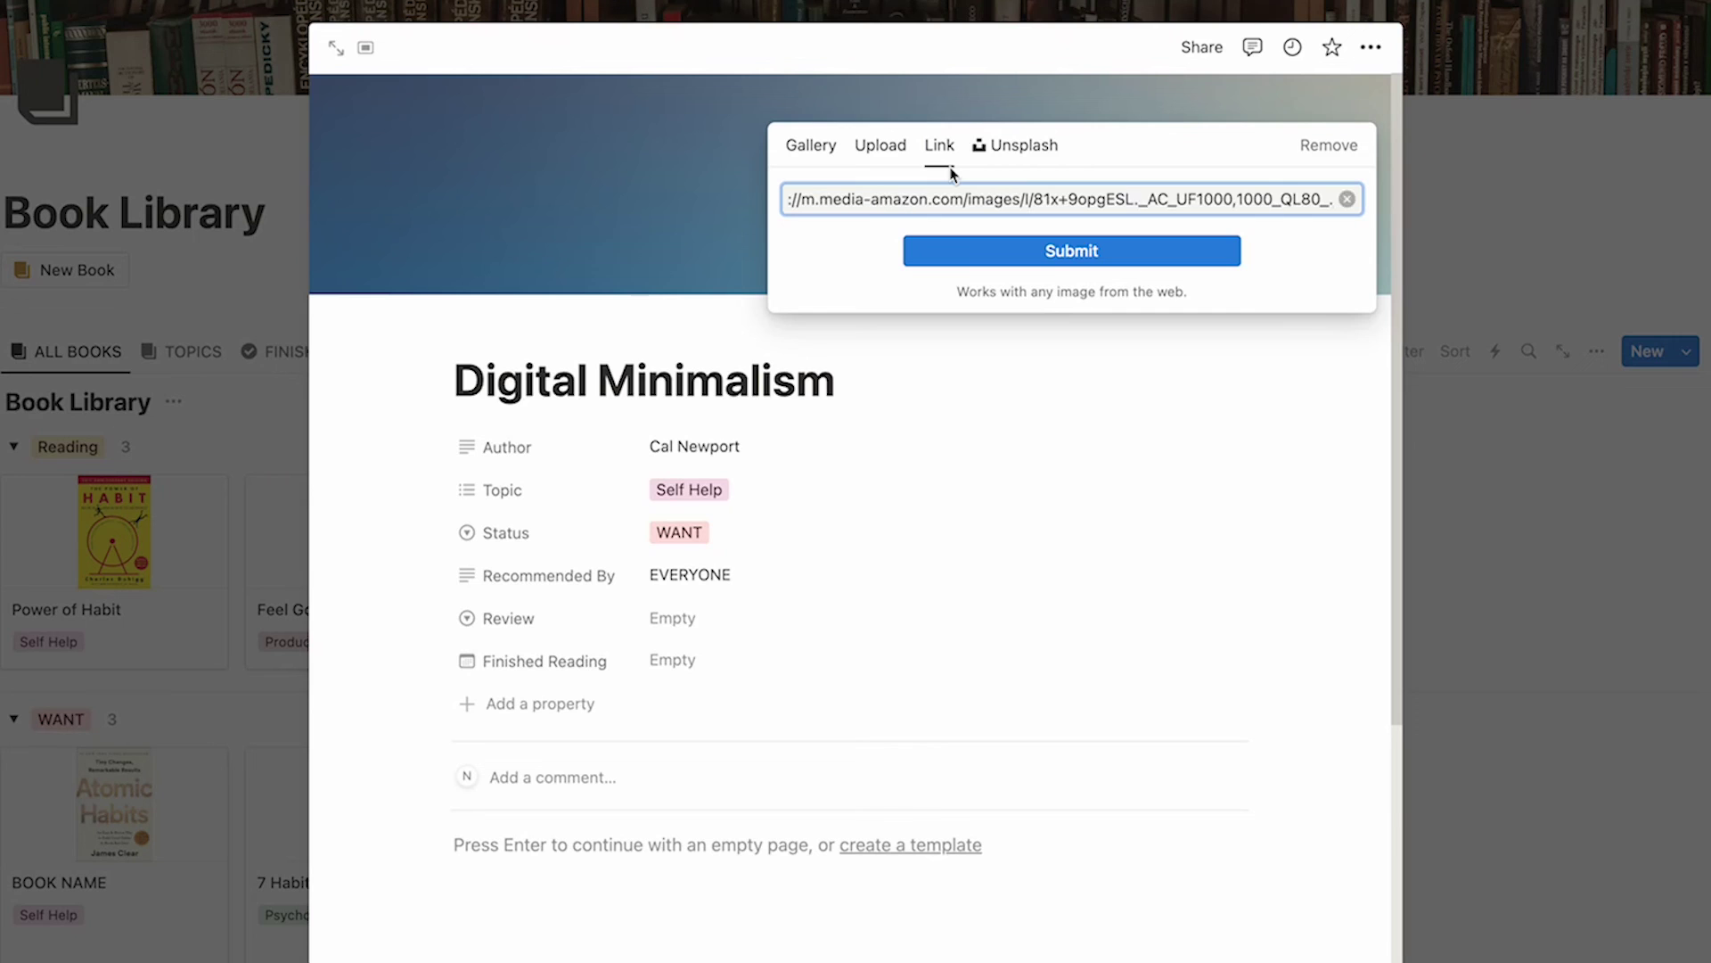
{"action": "left_click", "coordinate": [971, 267]}
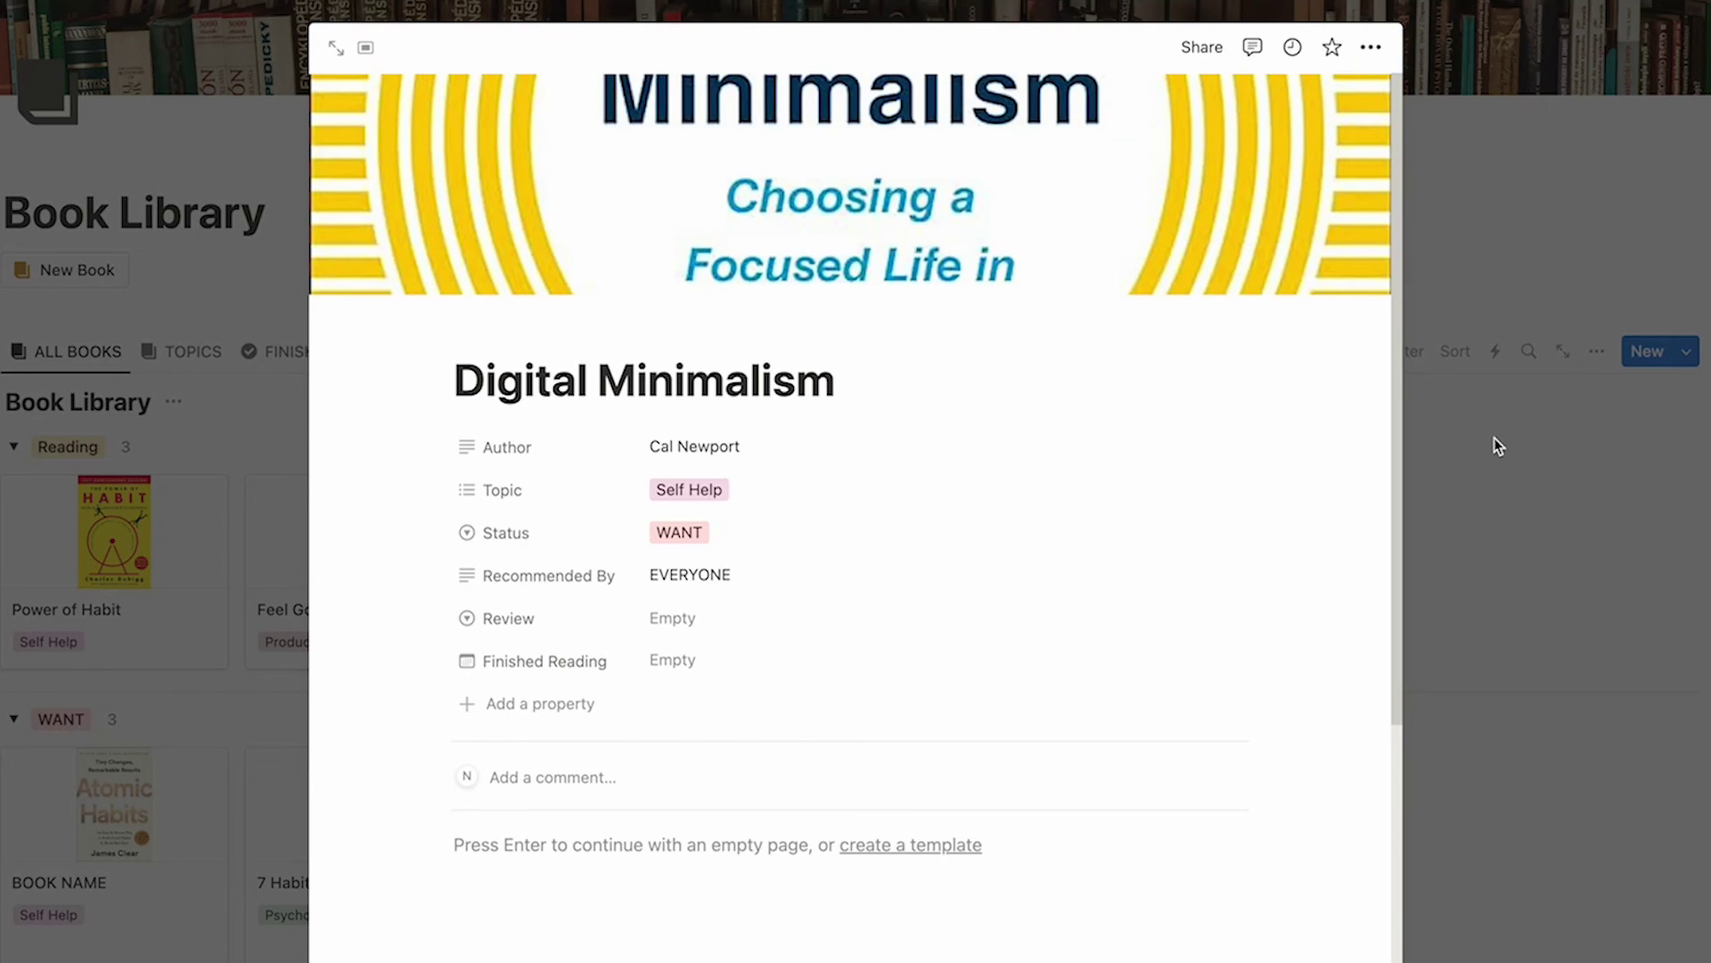
{"action": "left_click", "coordinate": [1495, 443]}
Step: Check the Digital Minimalism card in the All Books view and examine how the Topics view groups the library
{"action": "scroll", "coordinate": [1261, 413], "scroll_direction": "down", "scroll_amount": 5}
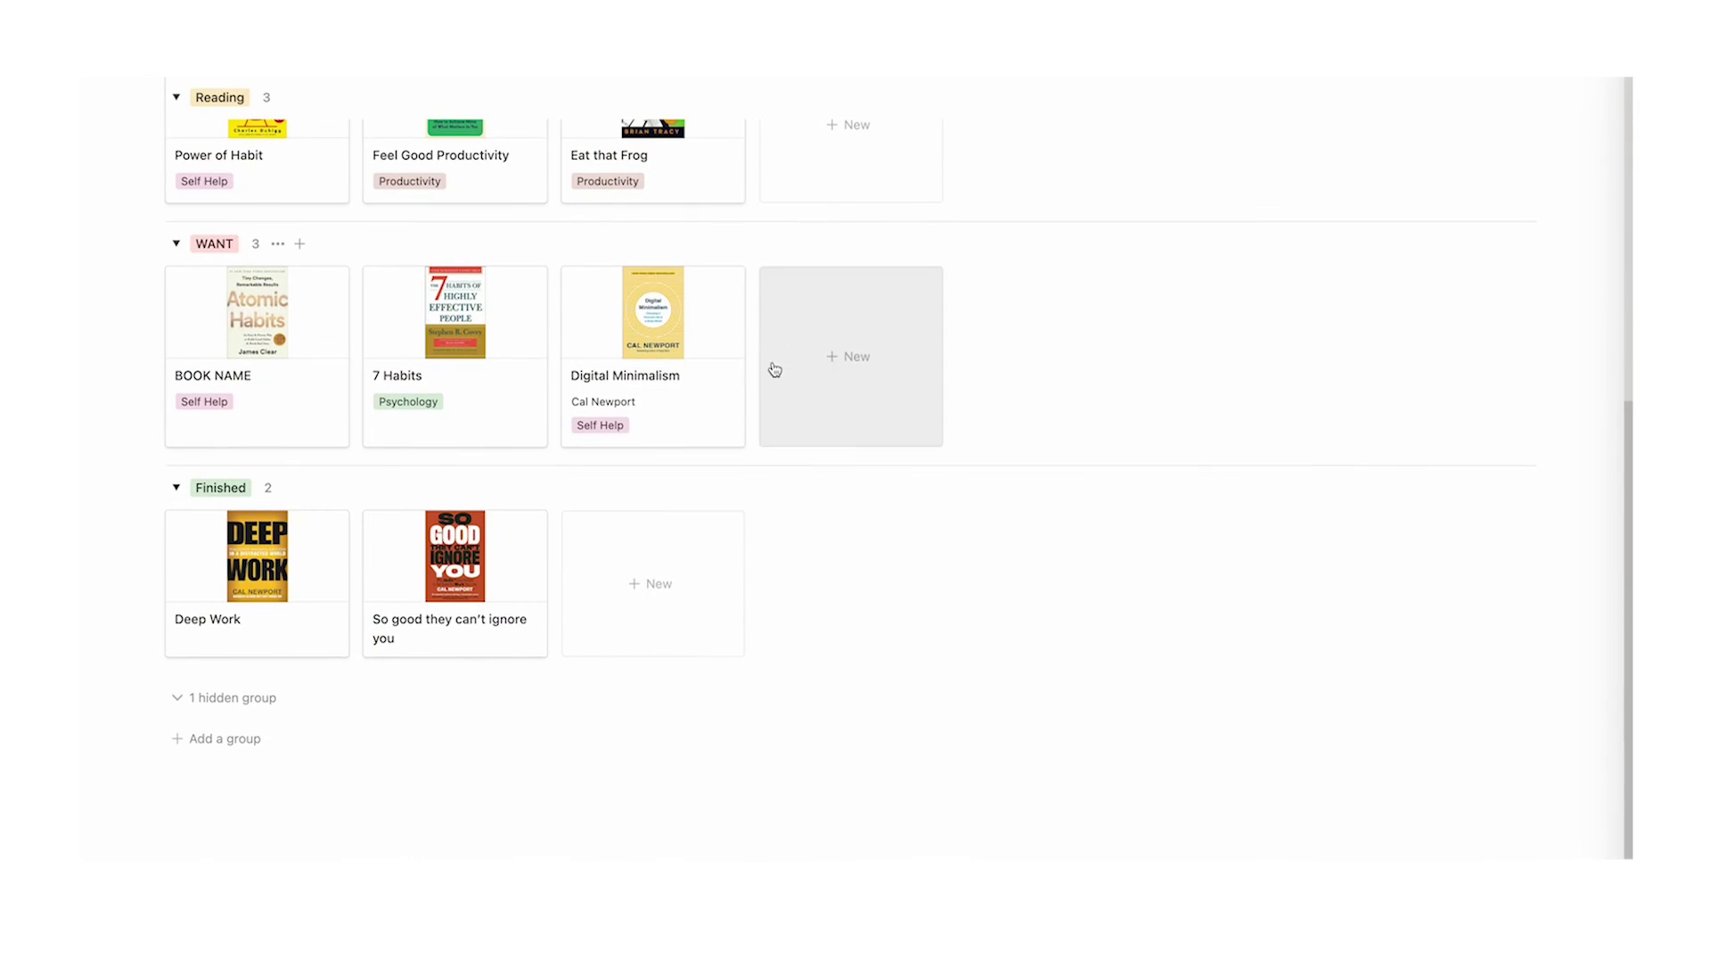
{"action": "scroll", "coordinate": [675, 350], "scroll_direction": "up", "scroll_amount": 1}
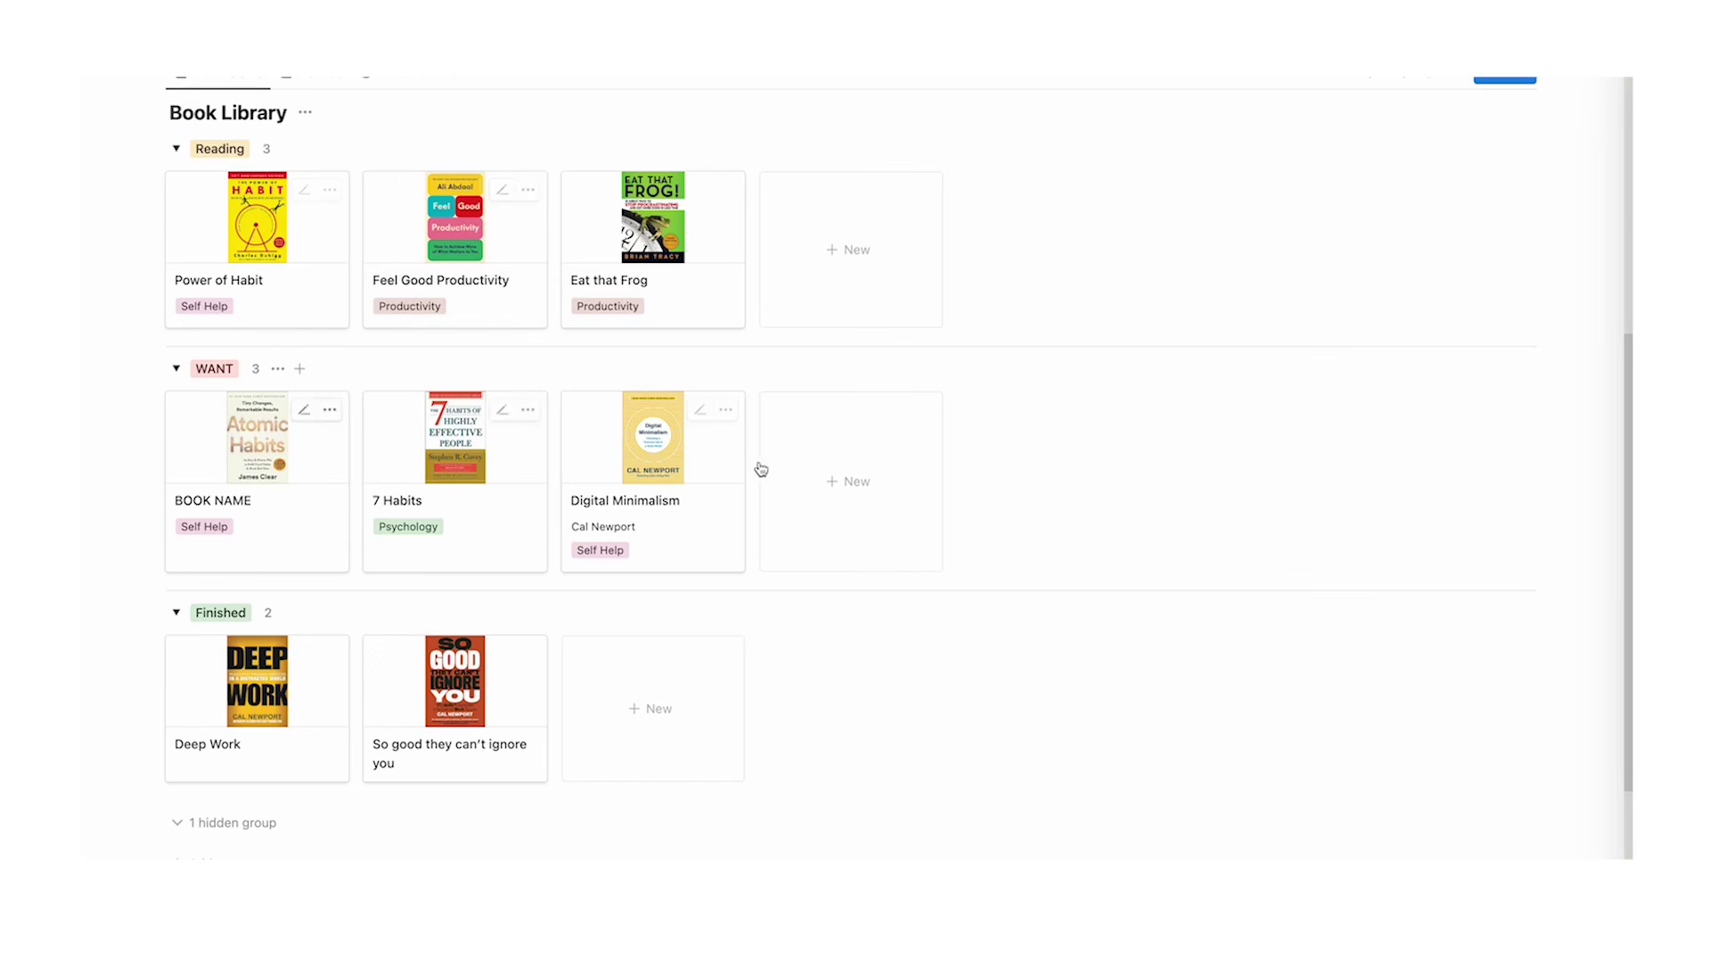
{"action": "scroll", "coordinate": [760, 469], "scroll_direction": "up", "scroll_amount": 3}
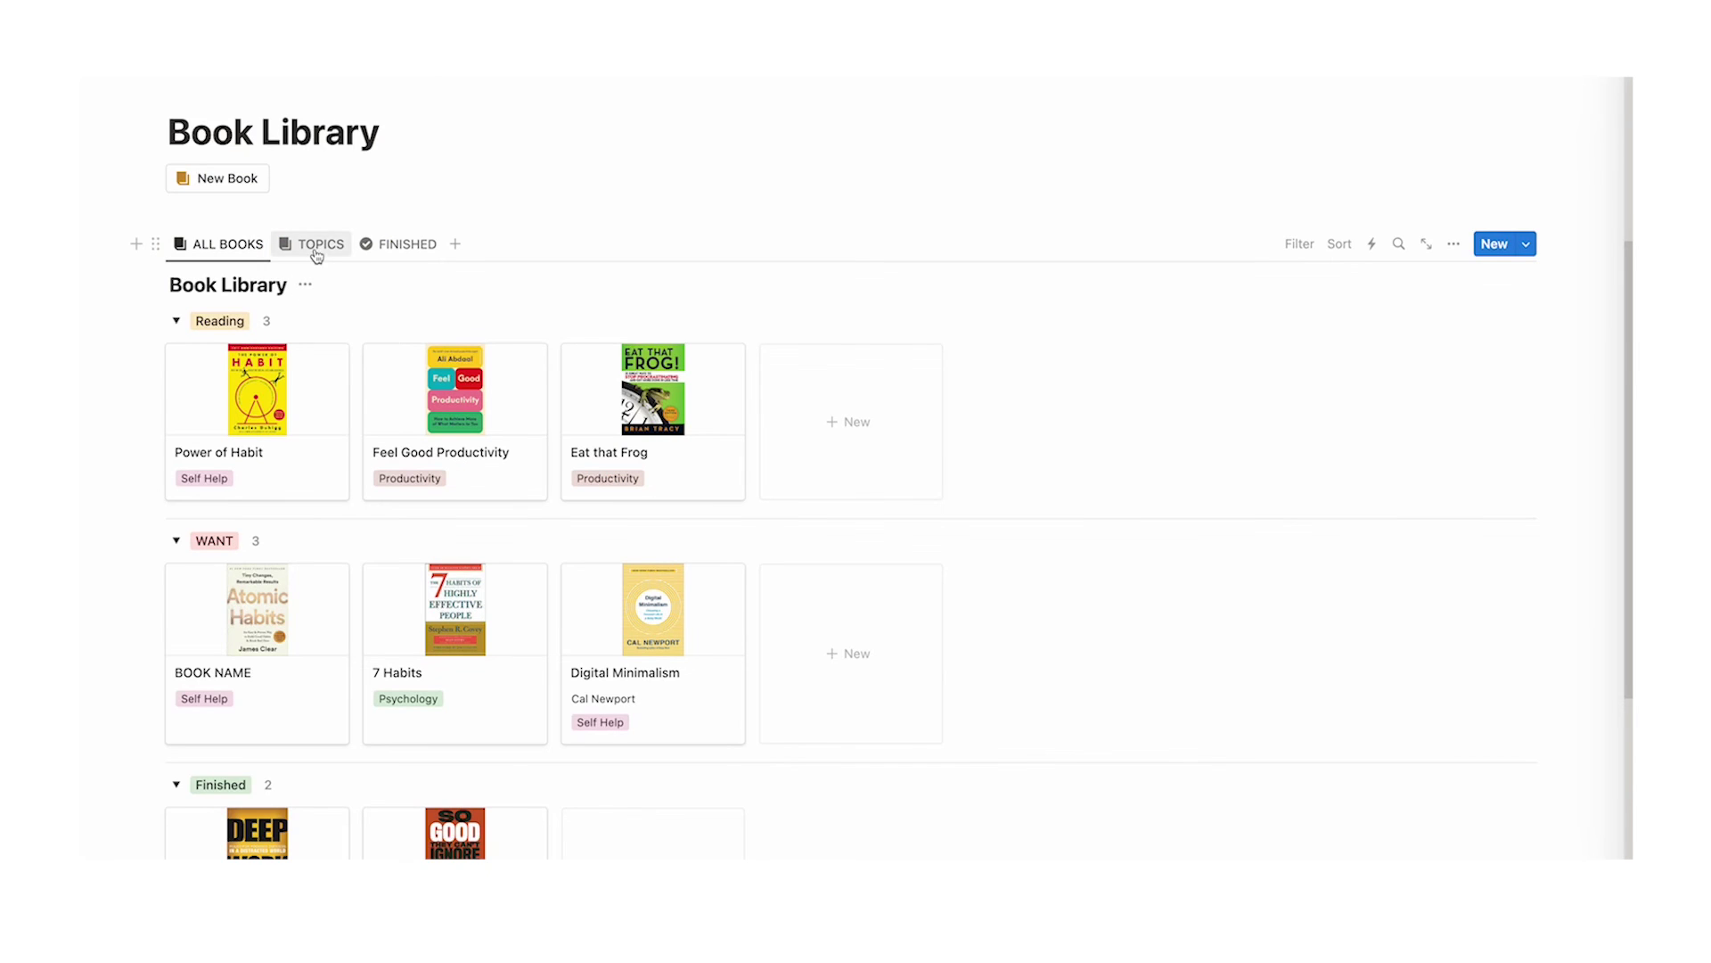
{"action": "left_click", "coordinate": [317, 254]}
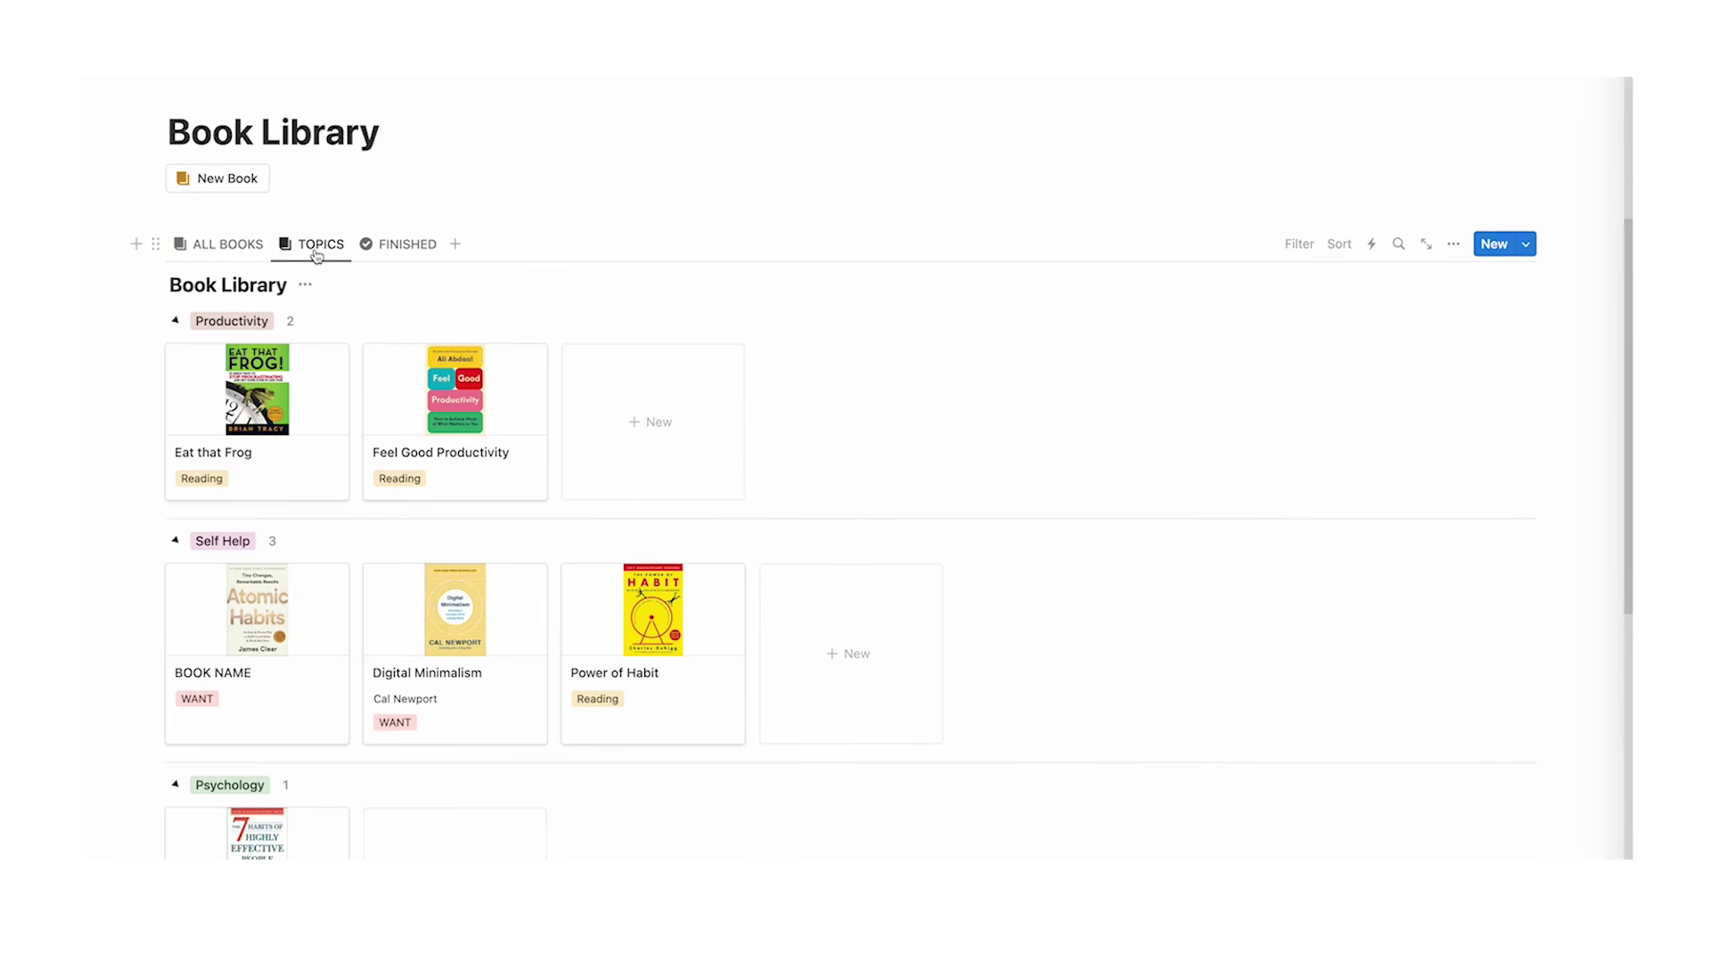
{"action": "left_click", "coordinate": [218, 244]}
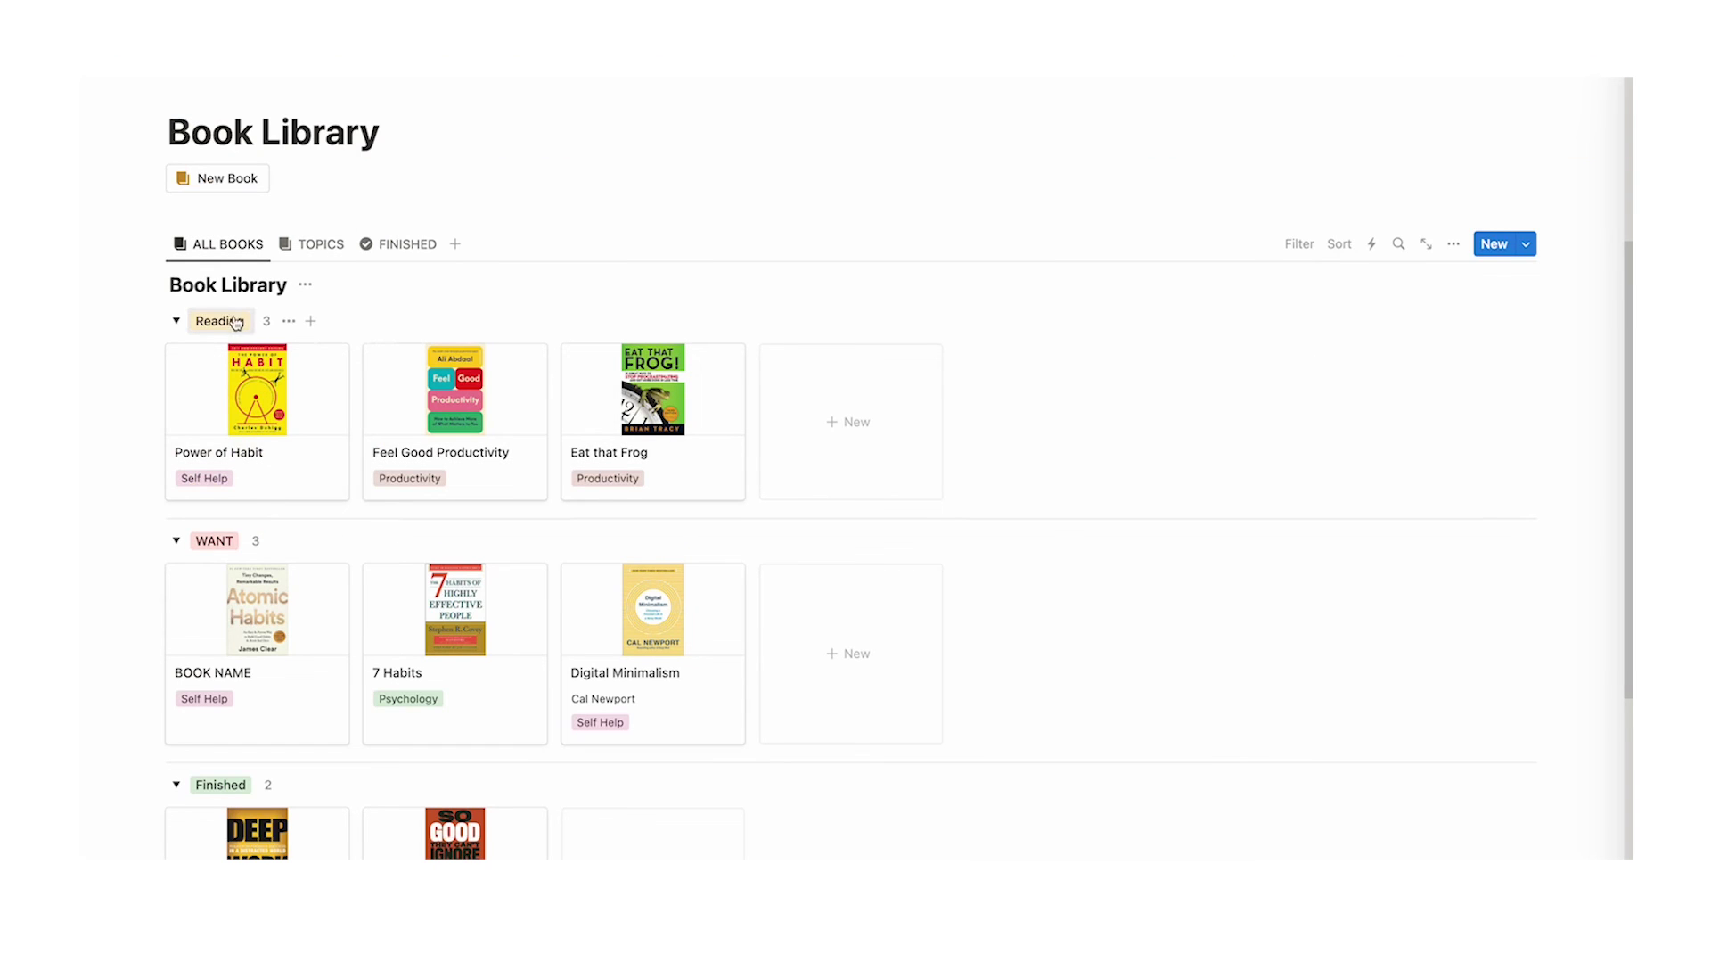
{"action": "left_click", "coordinate": [310, 254]}
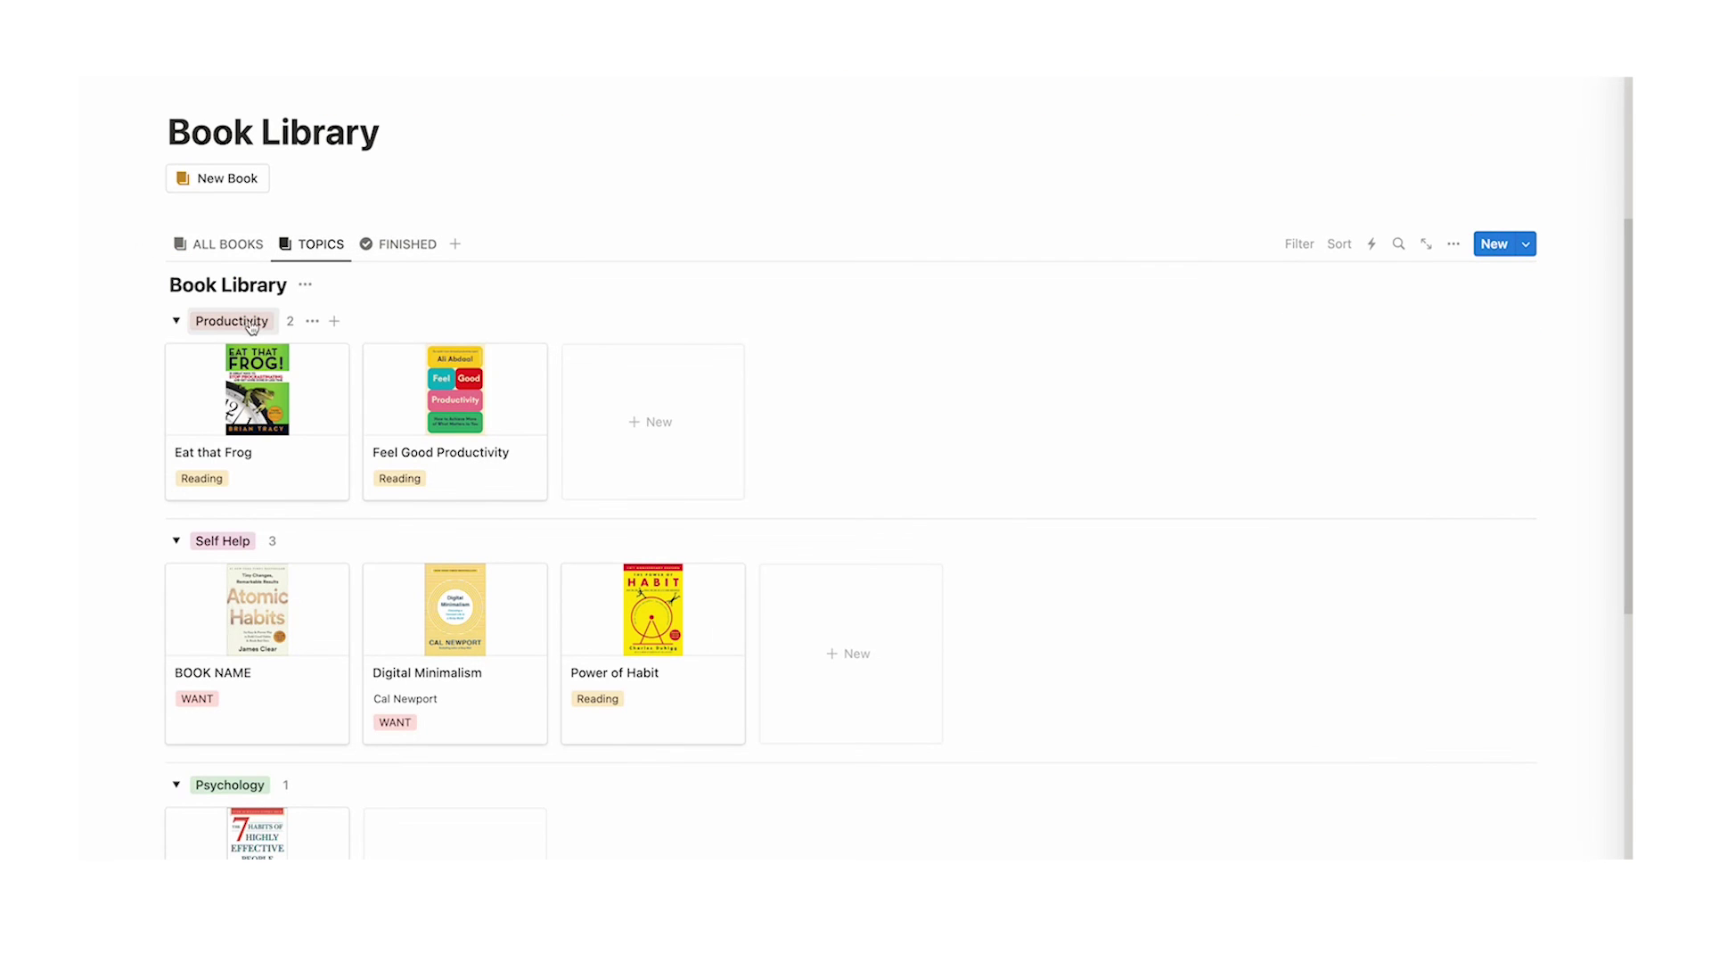
{"action": "scroll", "coordinate": [333, 373], "scroll_direction": "down", "scroll_amount": 2}
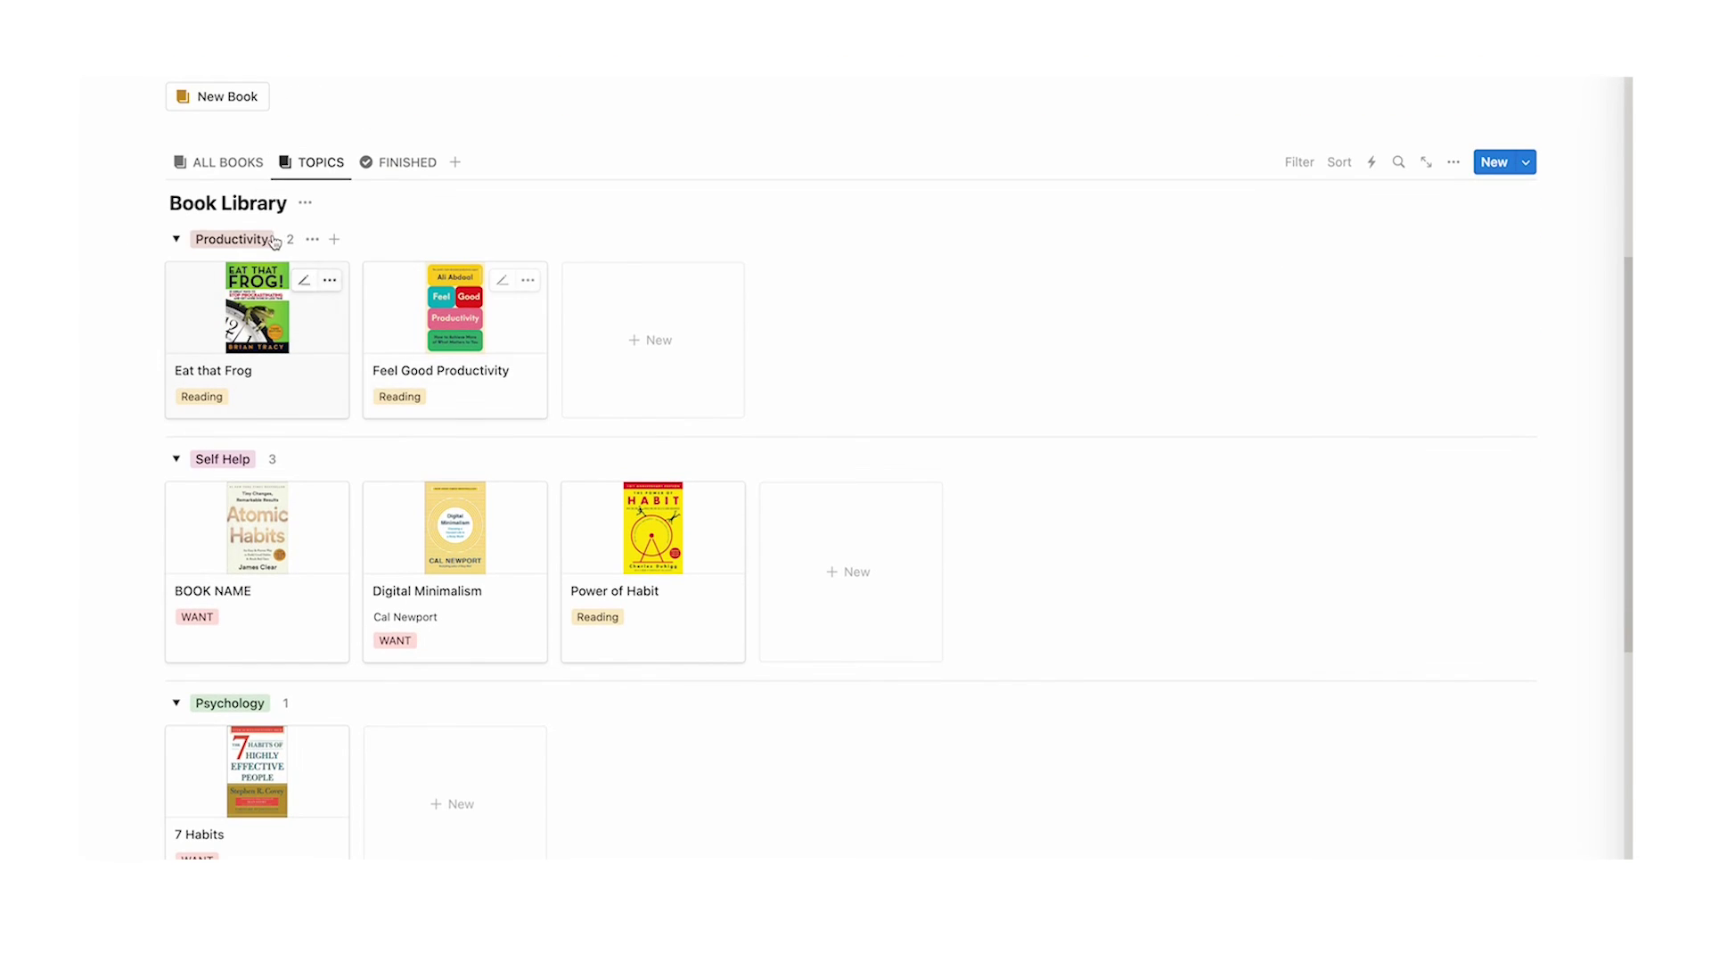
{"action": "scroll", "coordinate": [291, 430], "scroll_direction": "down", "scroll_amount": 4}
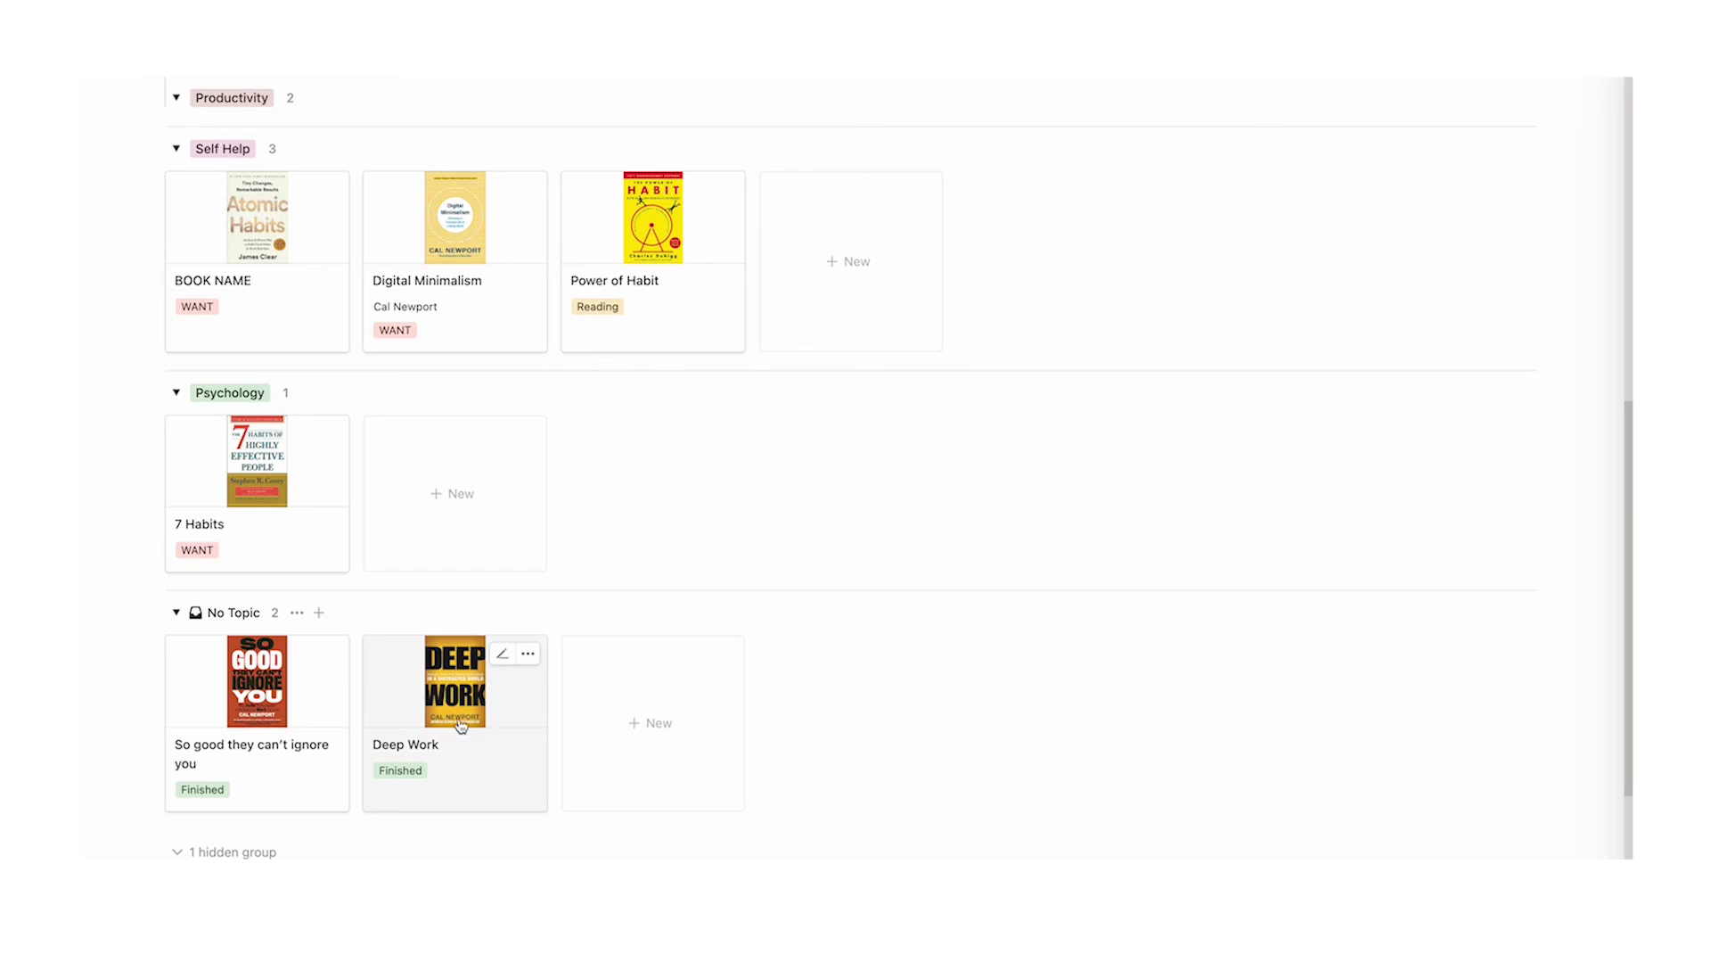
Step: Set the Topic of the book "So good they can't ignore you" to Productivity and close its page
{"action": "left_click", "coordinate": [326, 724]}
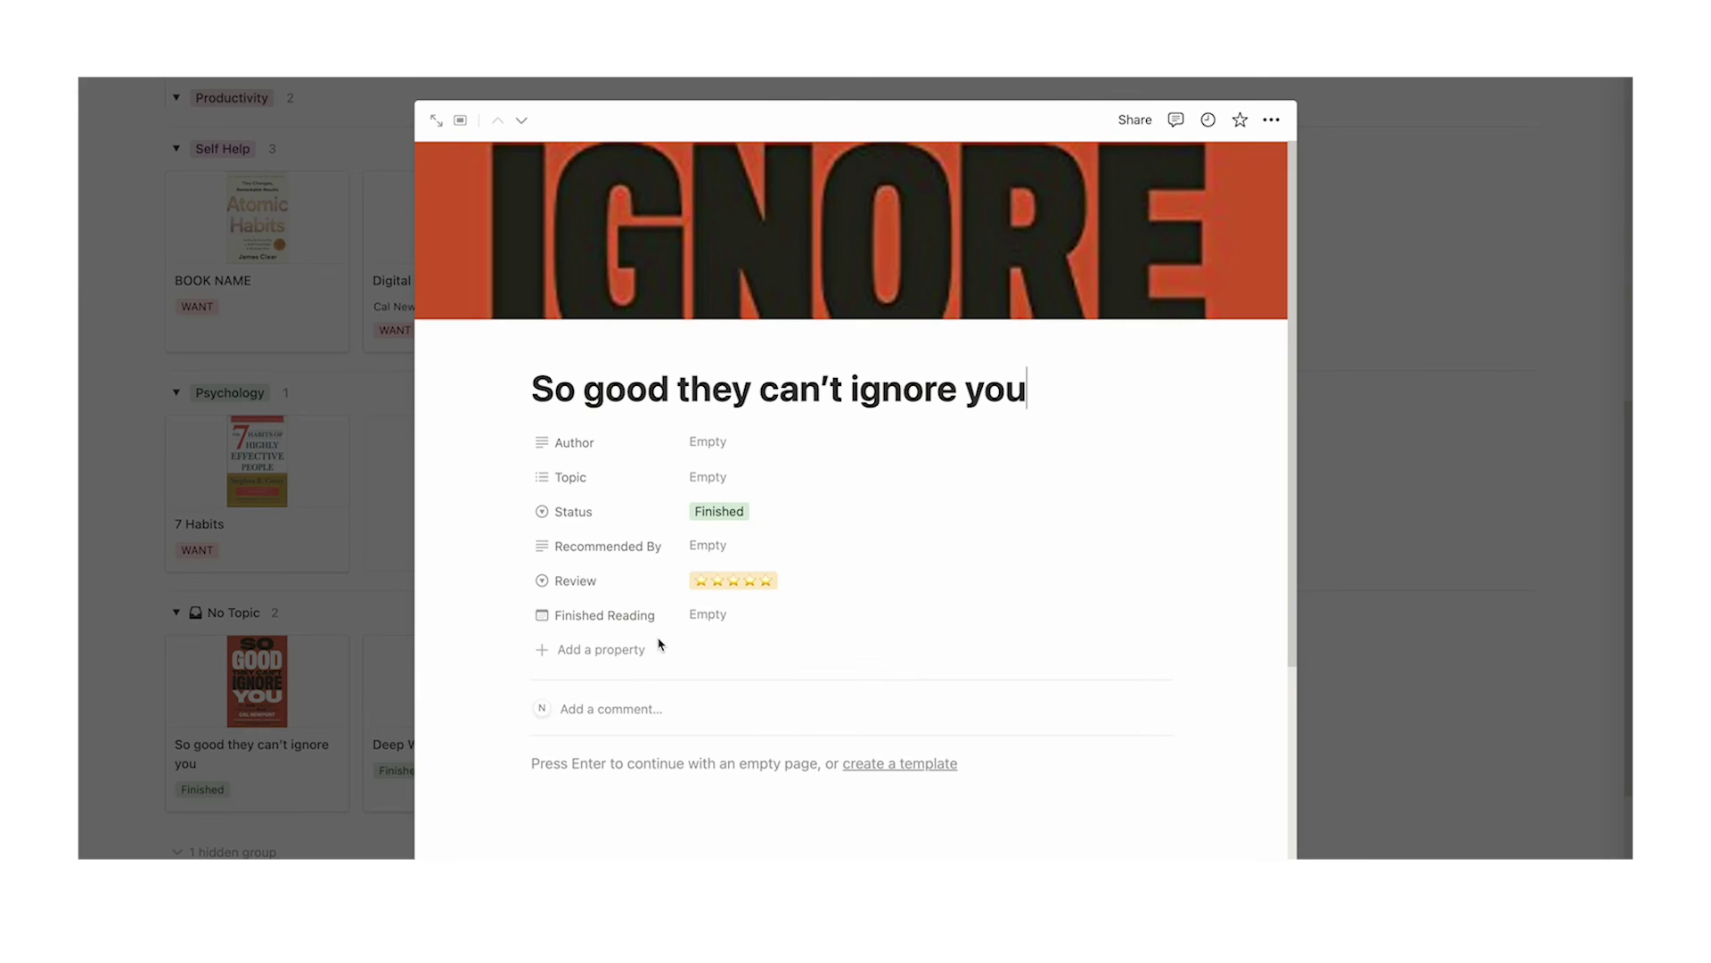
{"action": "left_click", "coordinate": [722, 478]}
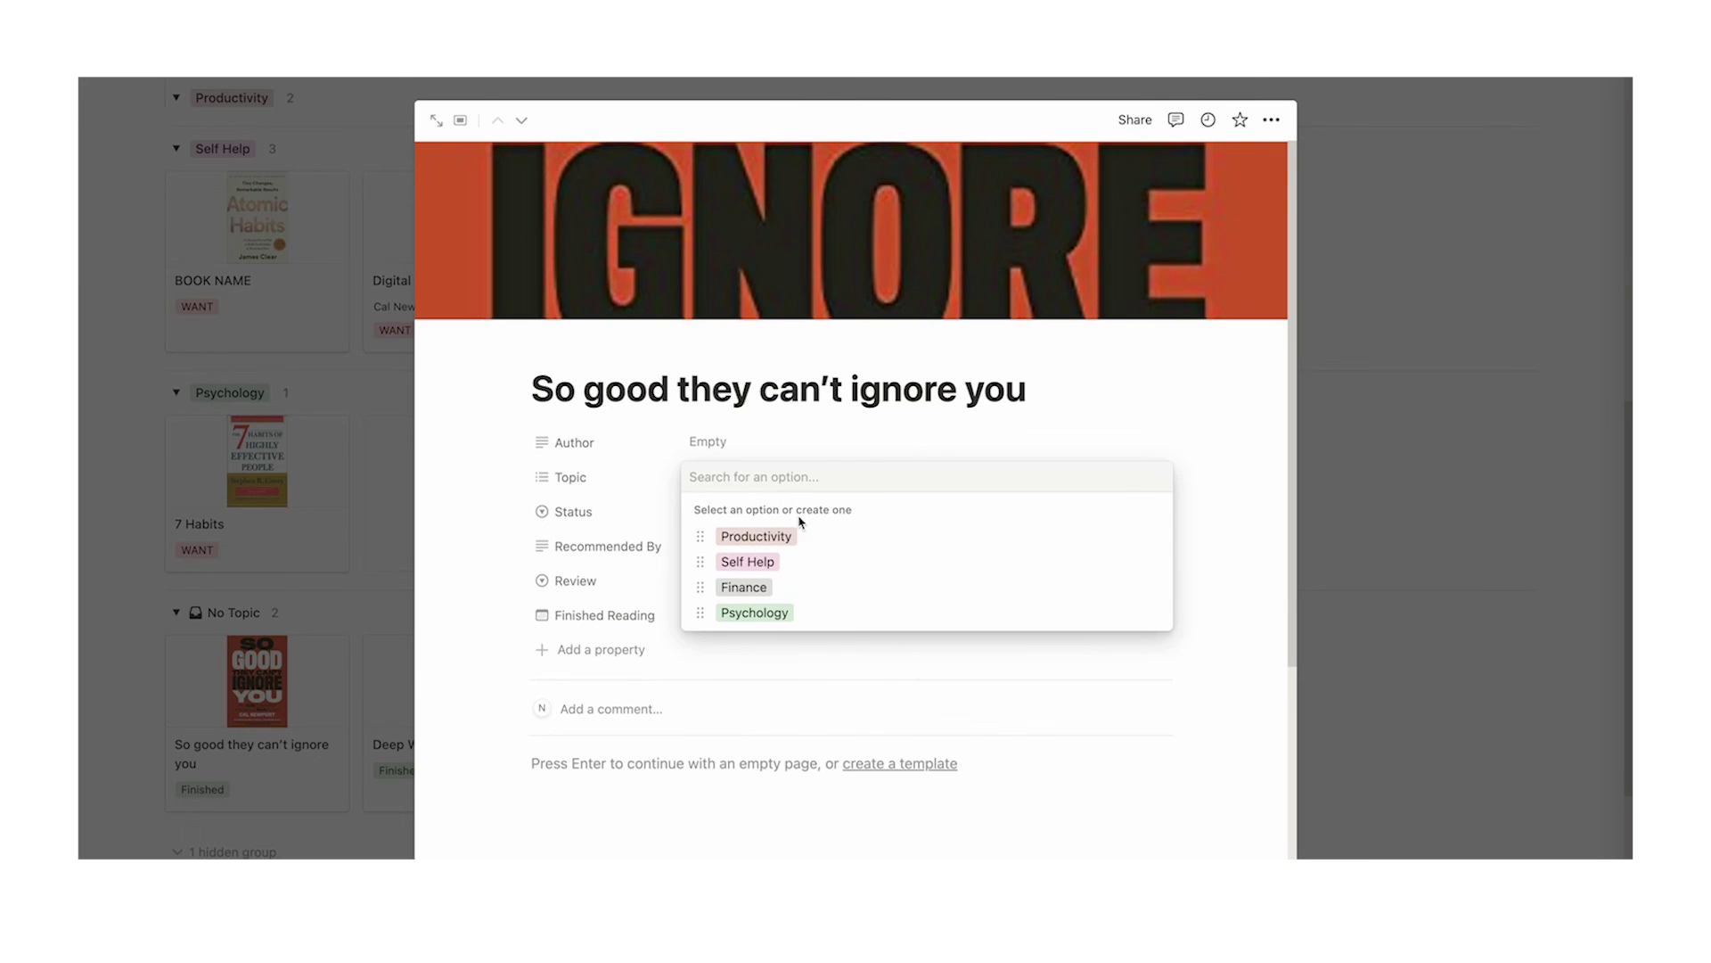
{"action": "left_click", "coordinate": [785, 537]}
{"action": "left_click", "coordinate": [321, 593]}
Step: Assign the Productivity topic to the Deep Work book and close its page
{"action": "left_click", "coordinate": [252, 720]}
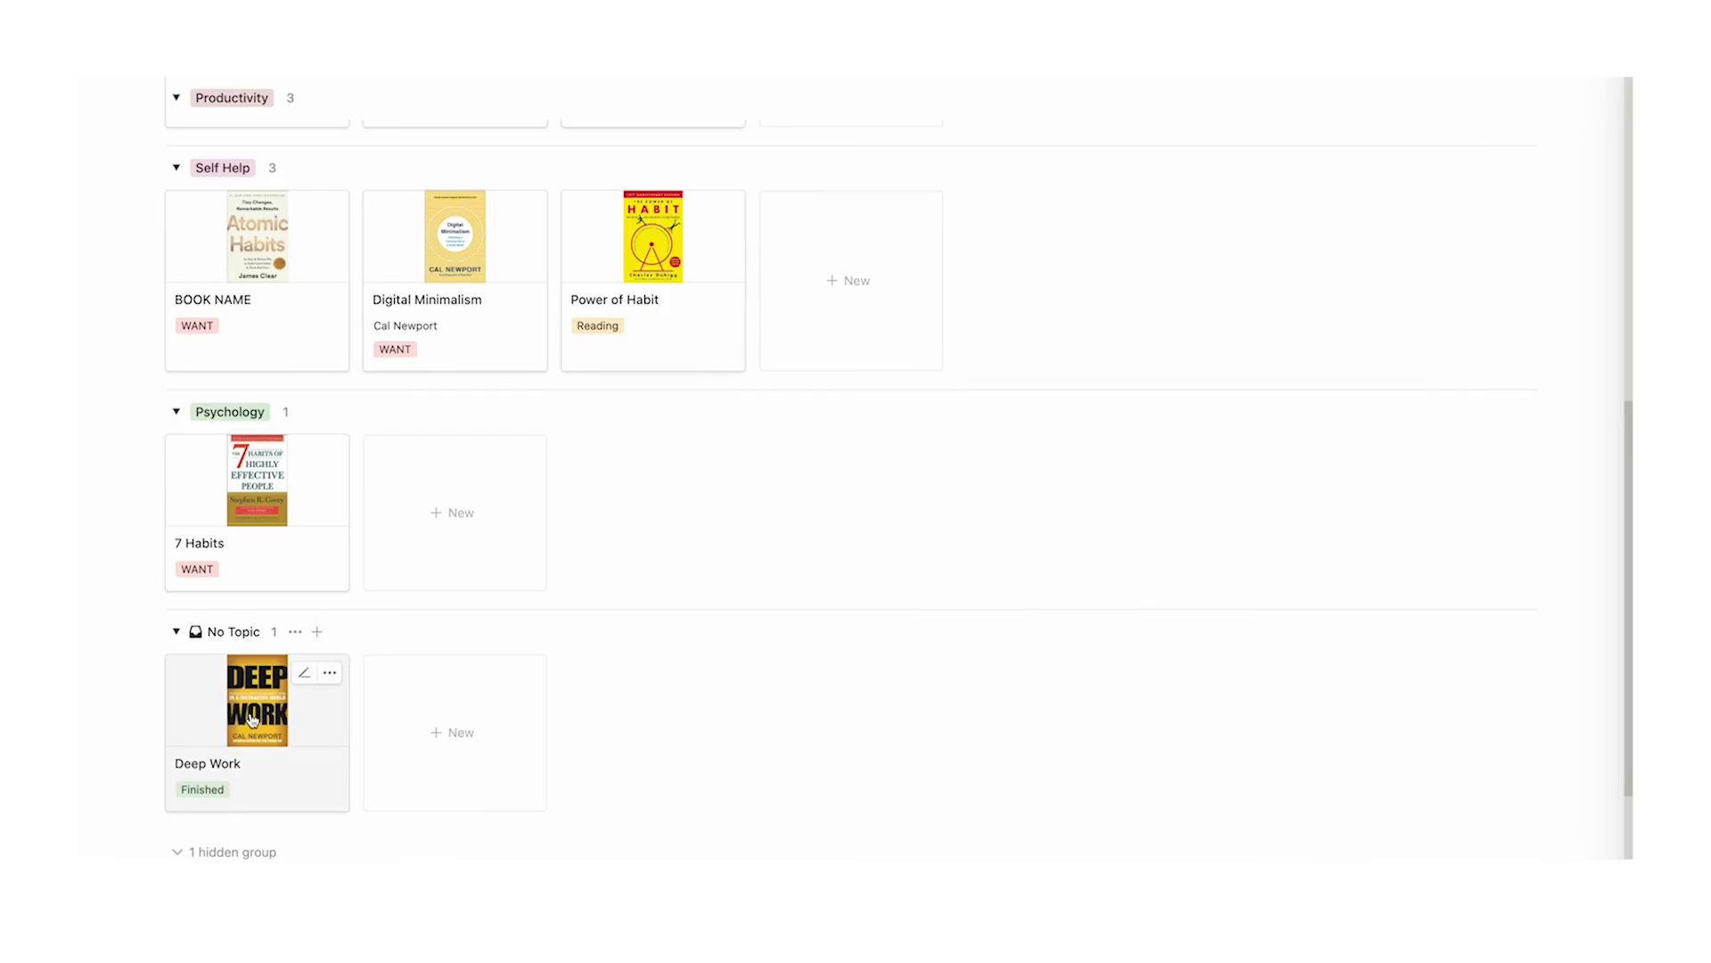
{"action": "left_click", "coordinate": [733, 464]}
{"action": "left_click", "coordinate": [785, 536]}
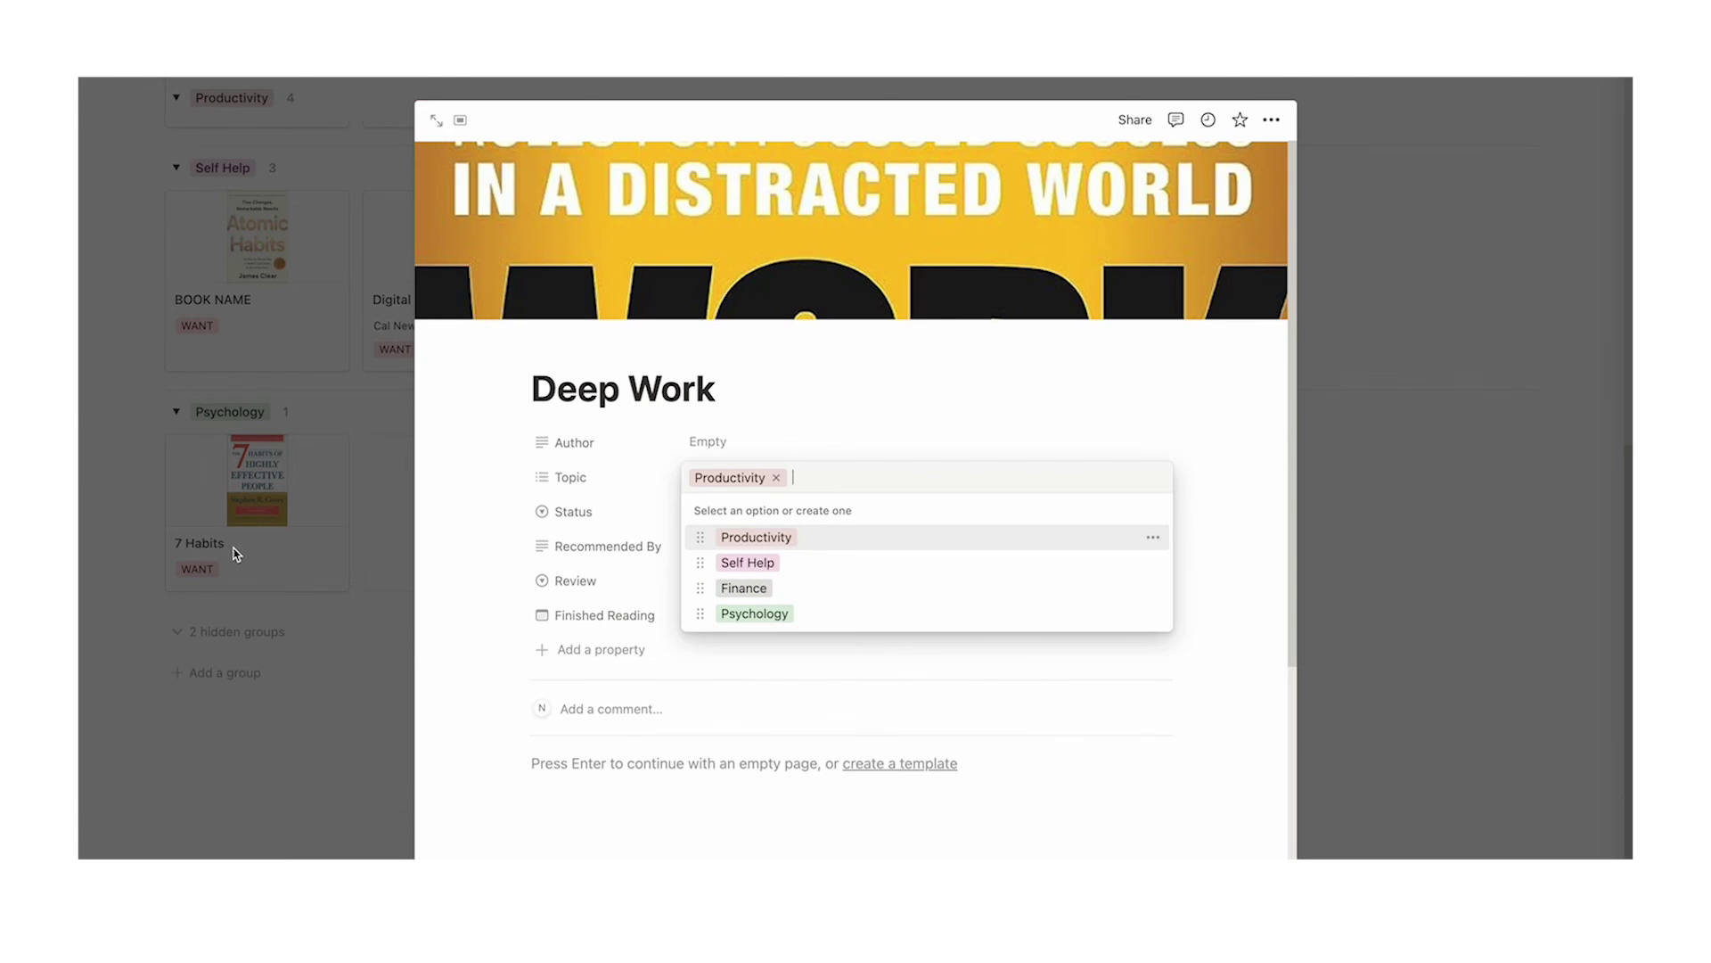
{"action": "left_click", "coordinate": [236, 554]}
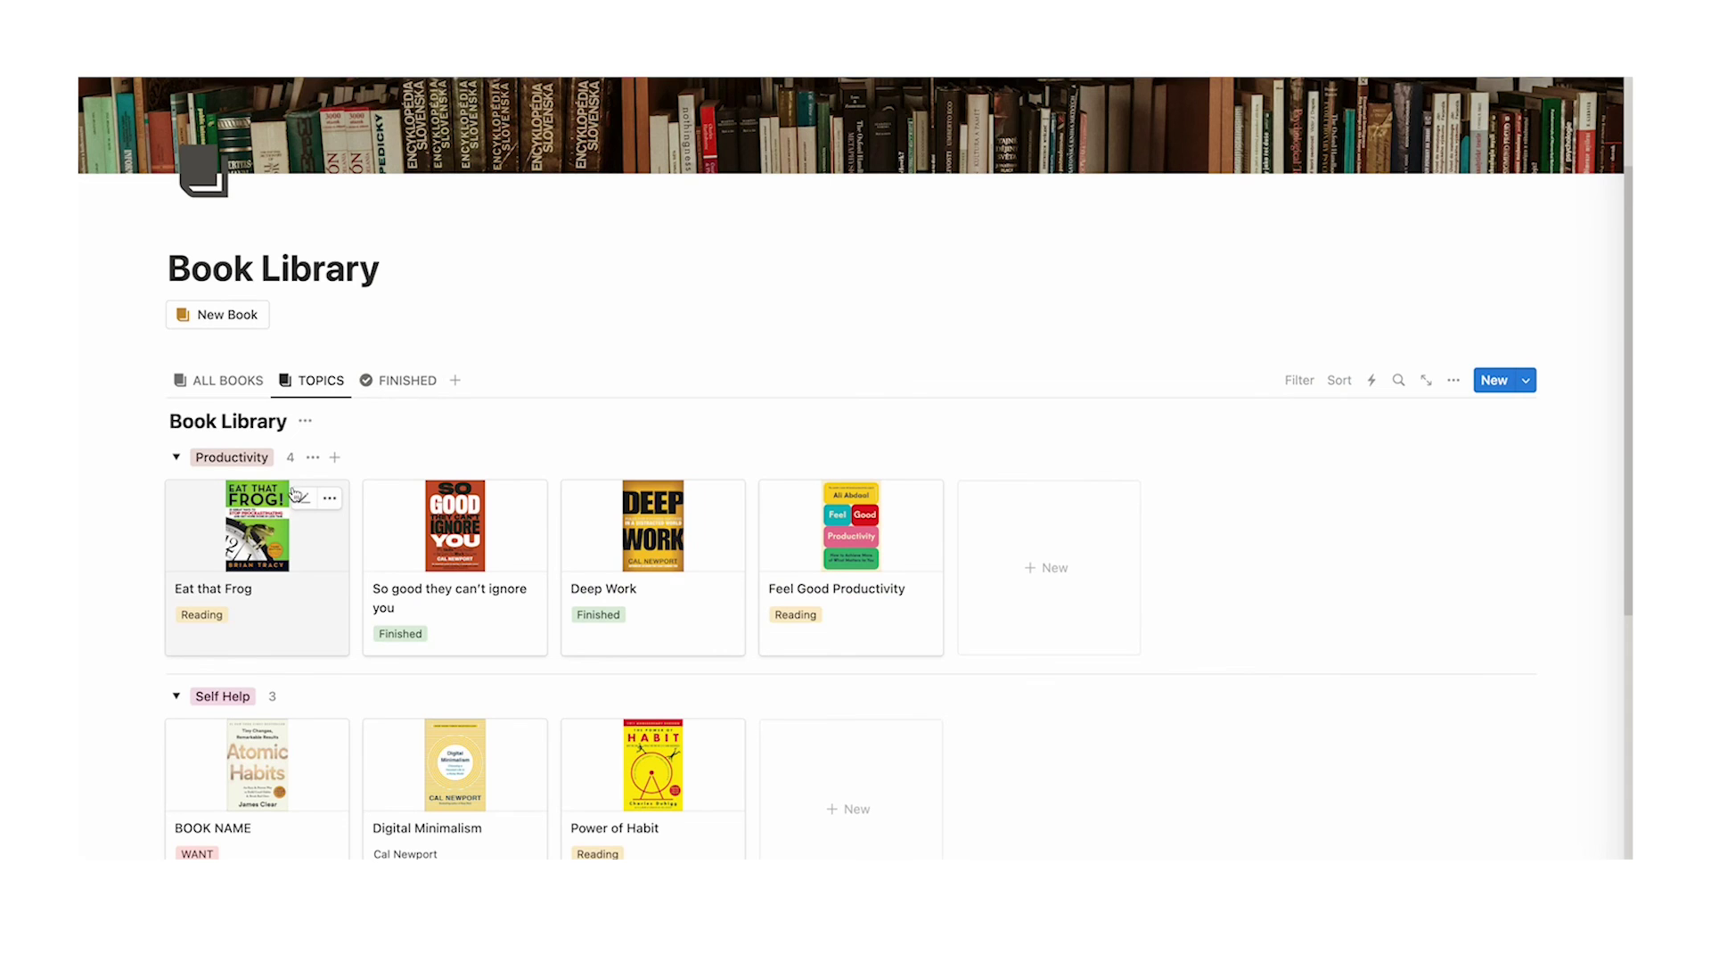
Step: Show the Finished view, check the review rating options for "So good they can't ignore you", and open that book's page
{"action": "left_click", "coordinate": [384, 386]}
{"action": "scroll", "coordinate": [829, 459], "scroll_direction": "down", "scroll_amount": 3}
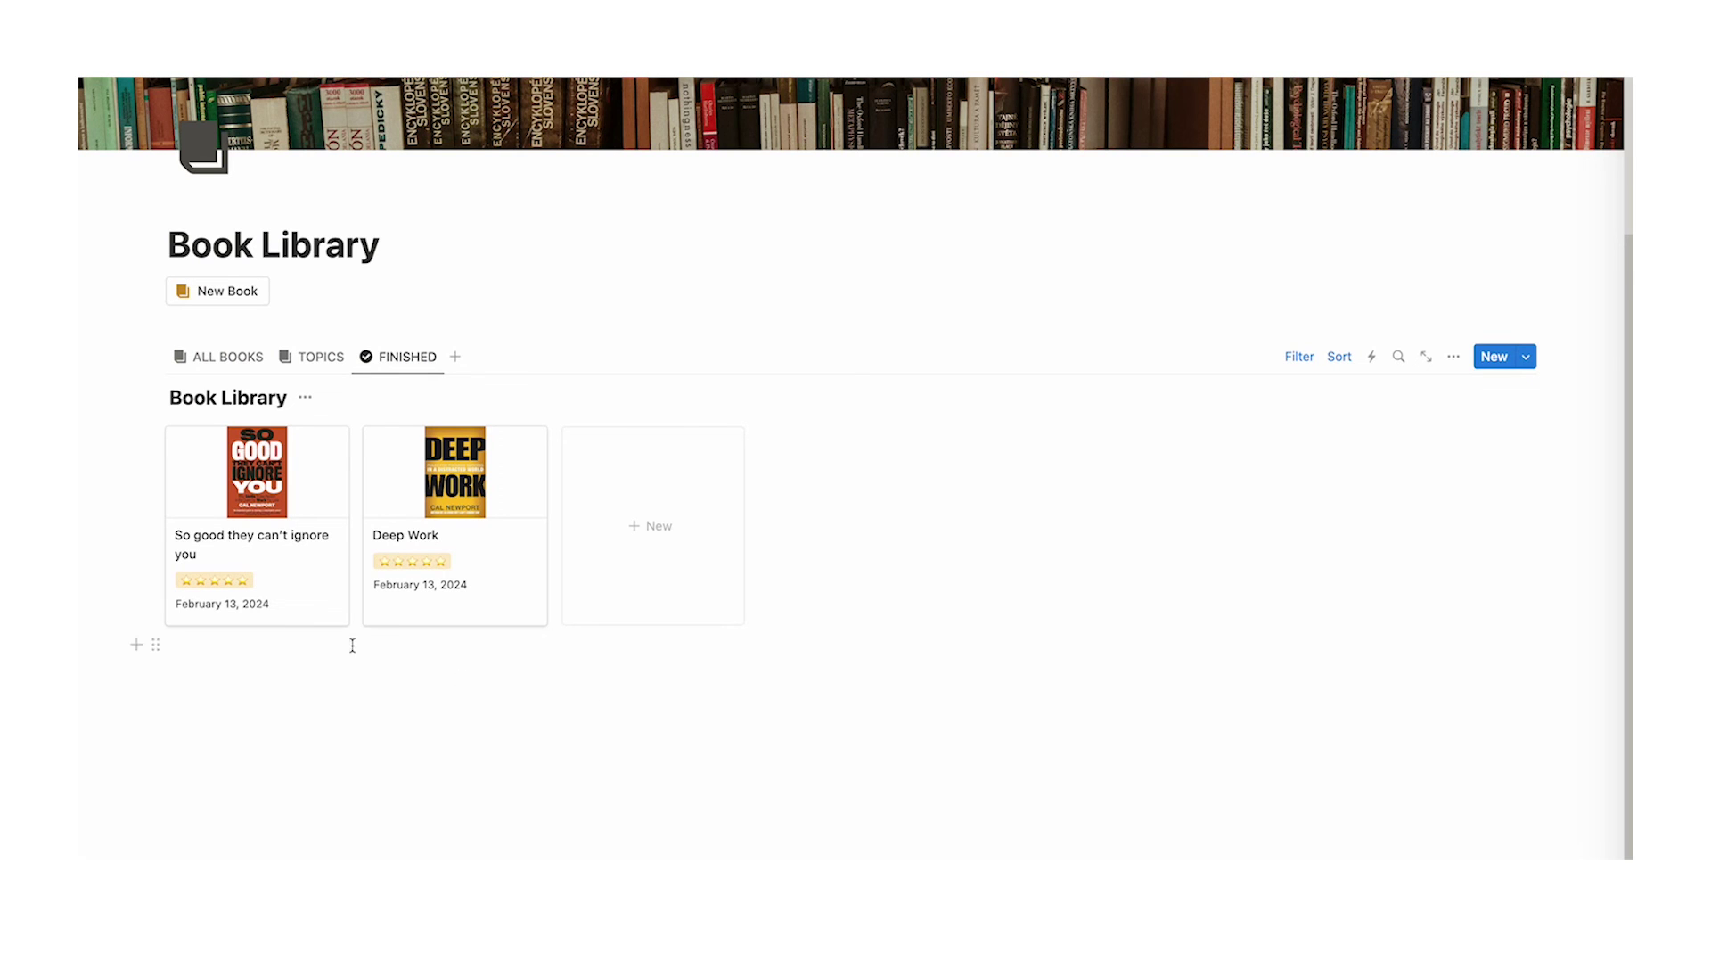
{"action": "left_click", "coordinate": [245, 580]}
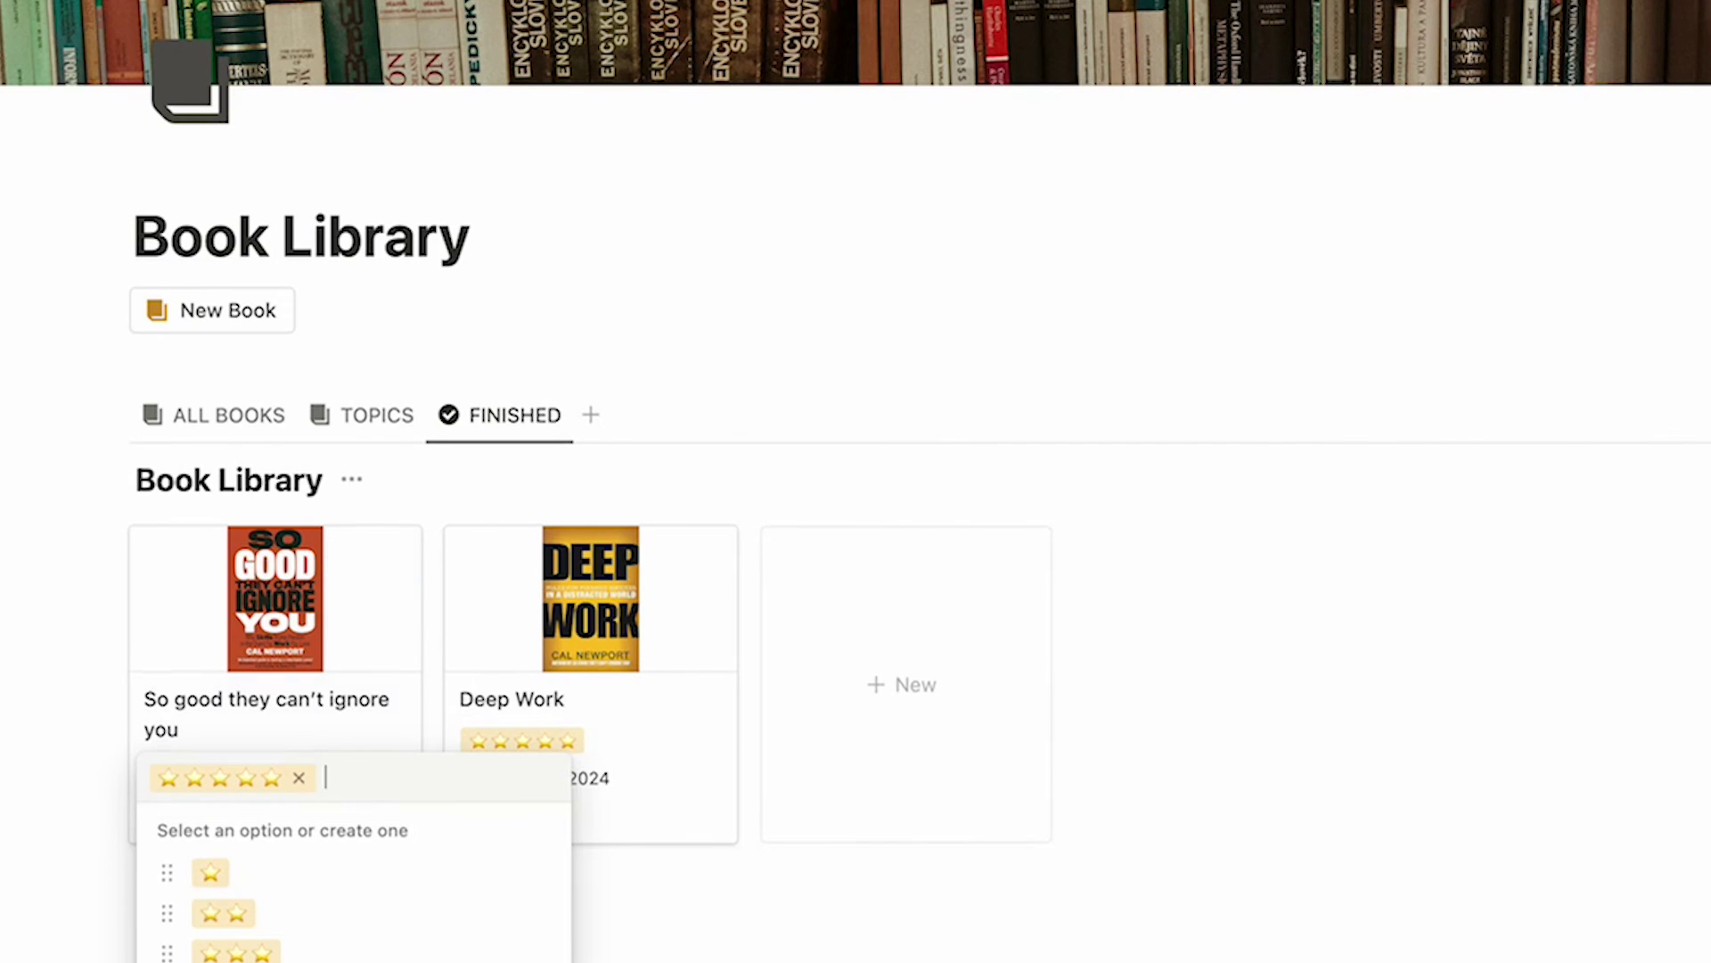
{"action": "key", "text": "Escape"}
{"action": "left_click", "coordinate": [413, 872]}
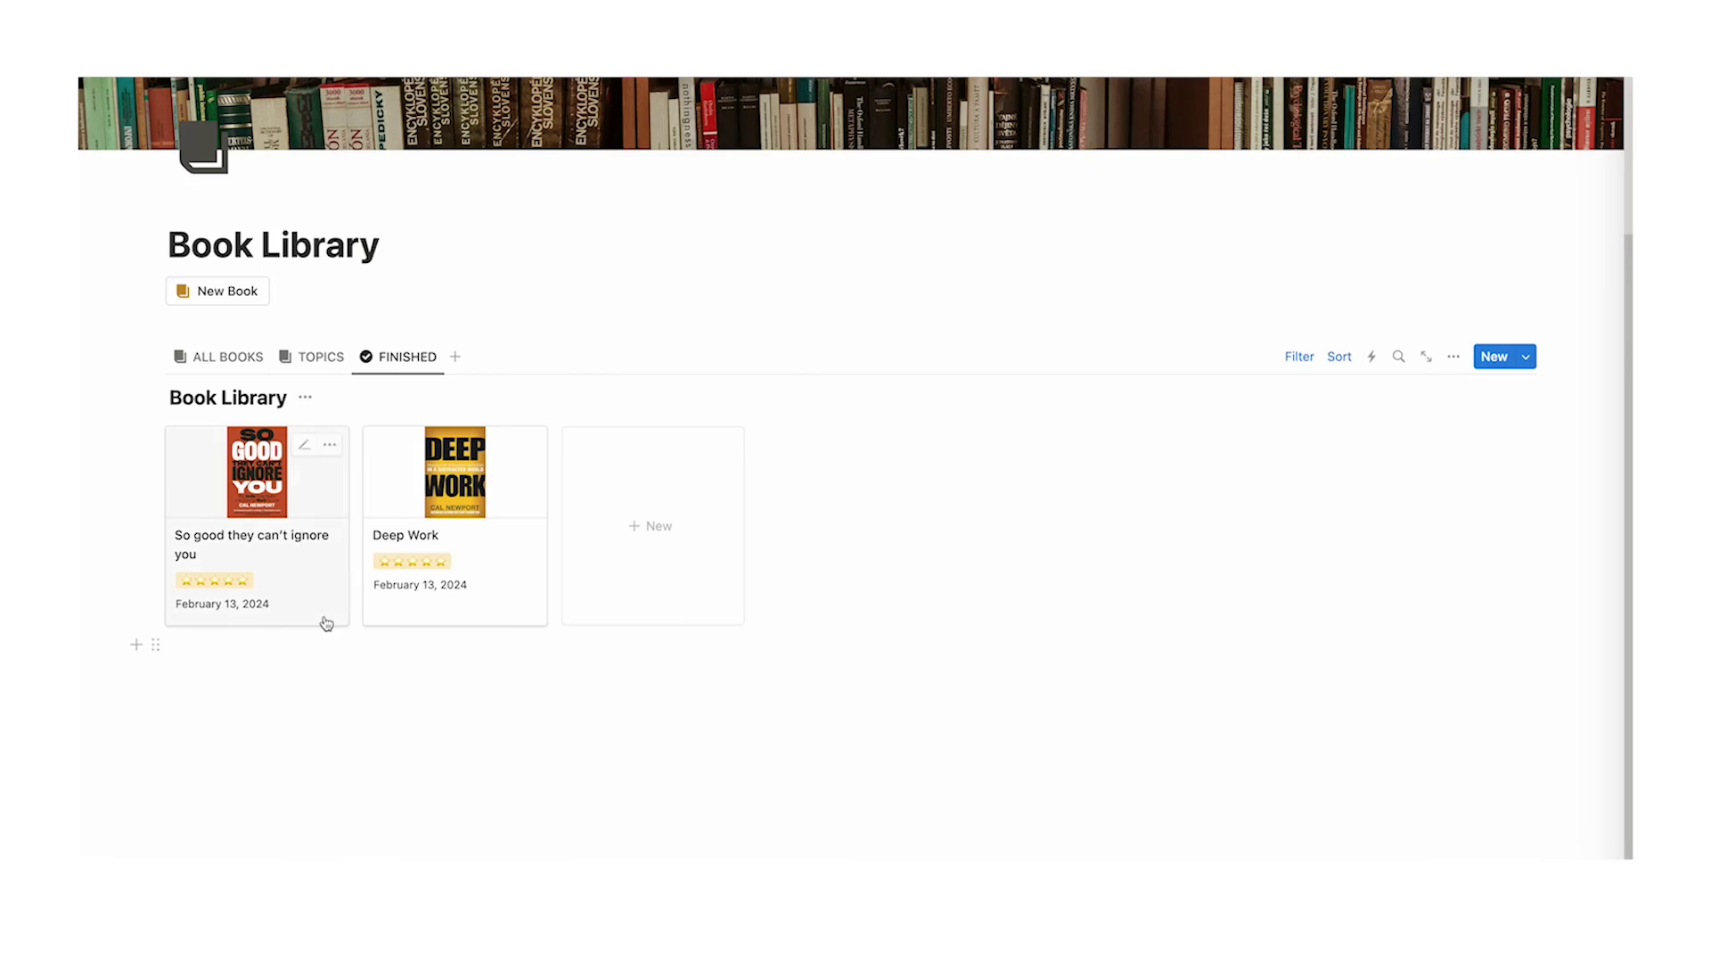
{"action": "left_click", "coordinate": [329, 619]}
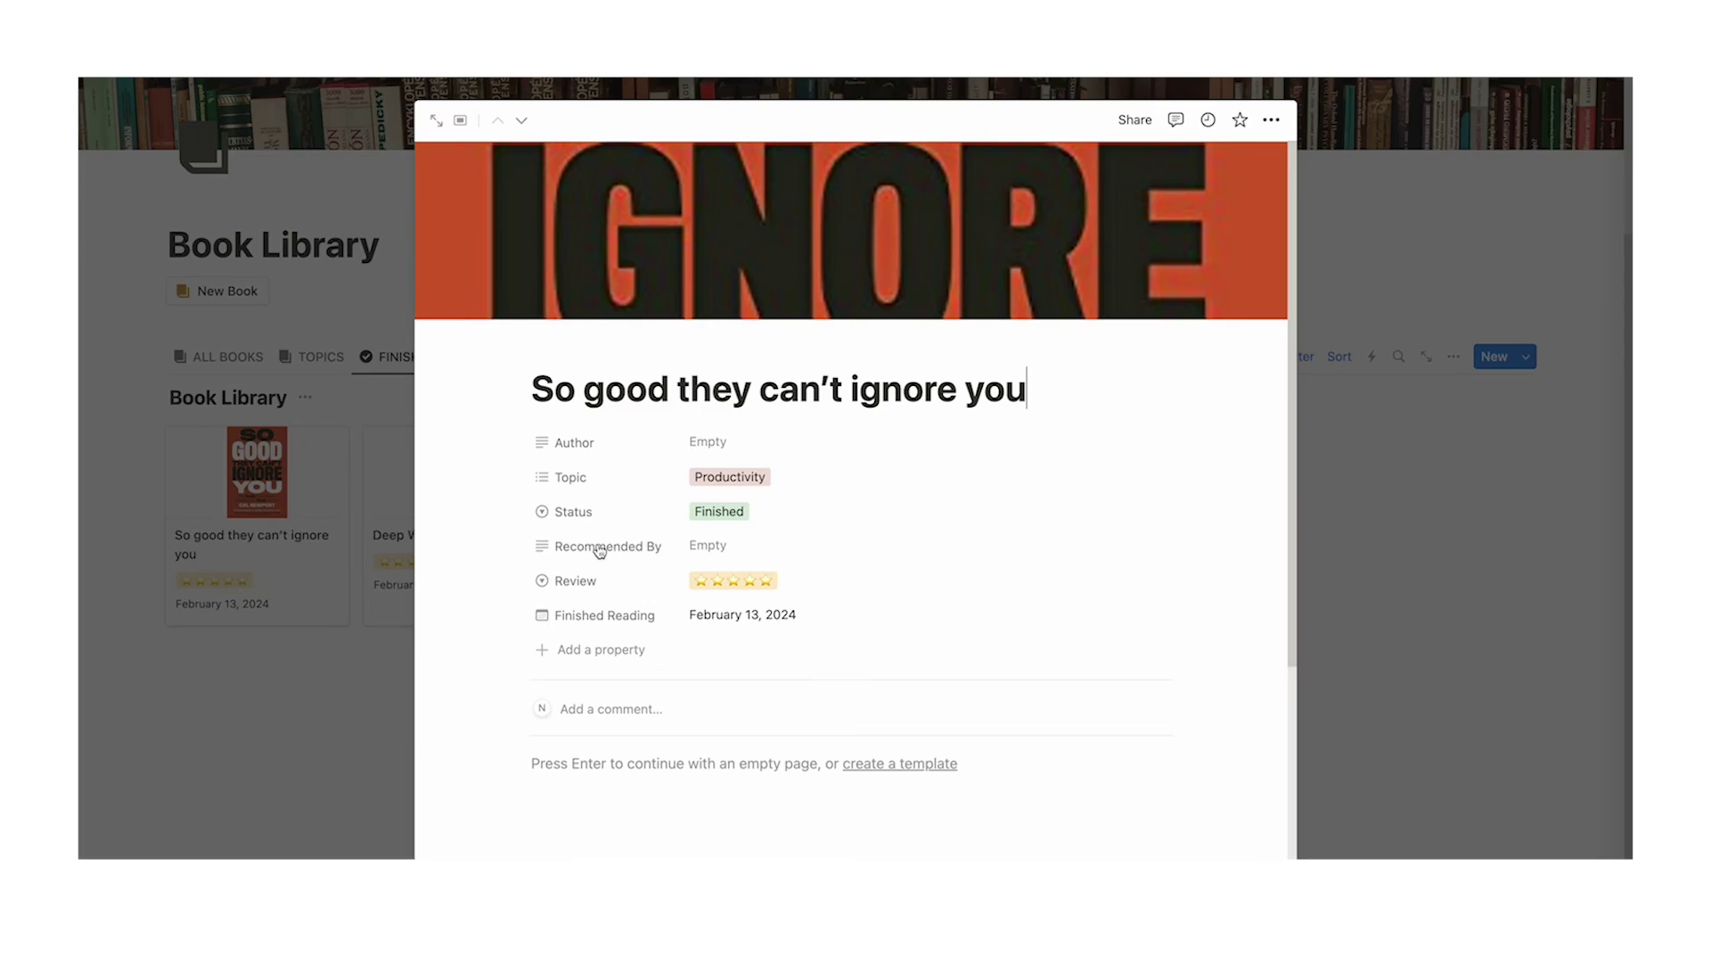